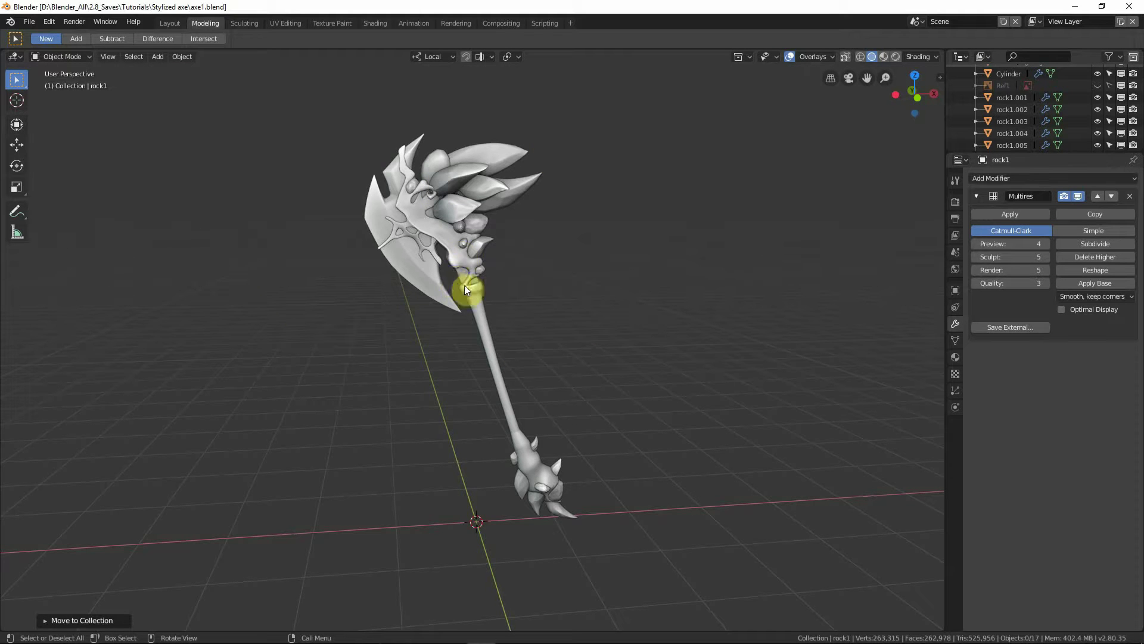
Step: Unhide the Ref1 axe reference image and the Rock assets collection so both appear beside the axe
middle_click_drag(464, 285, 510, 290)
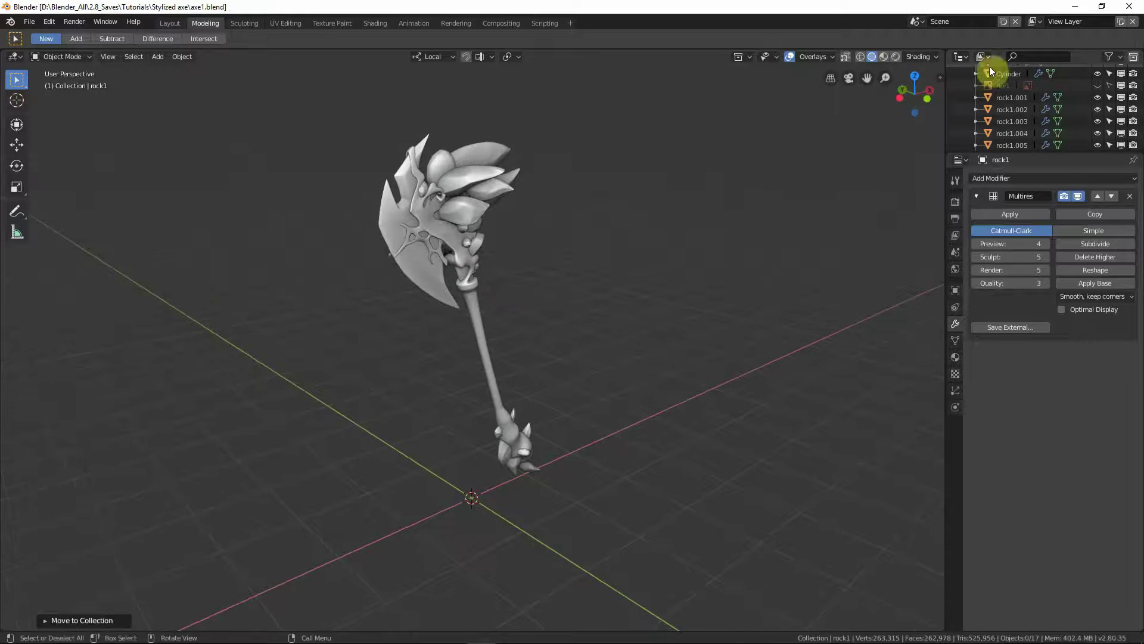
left_click(1098, 84)
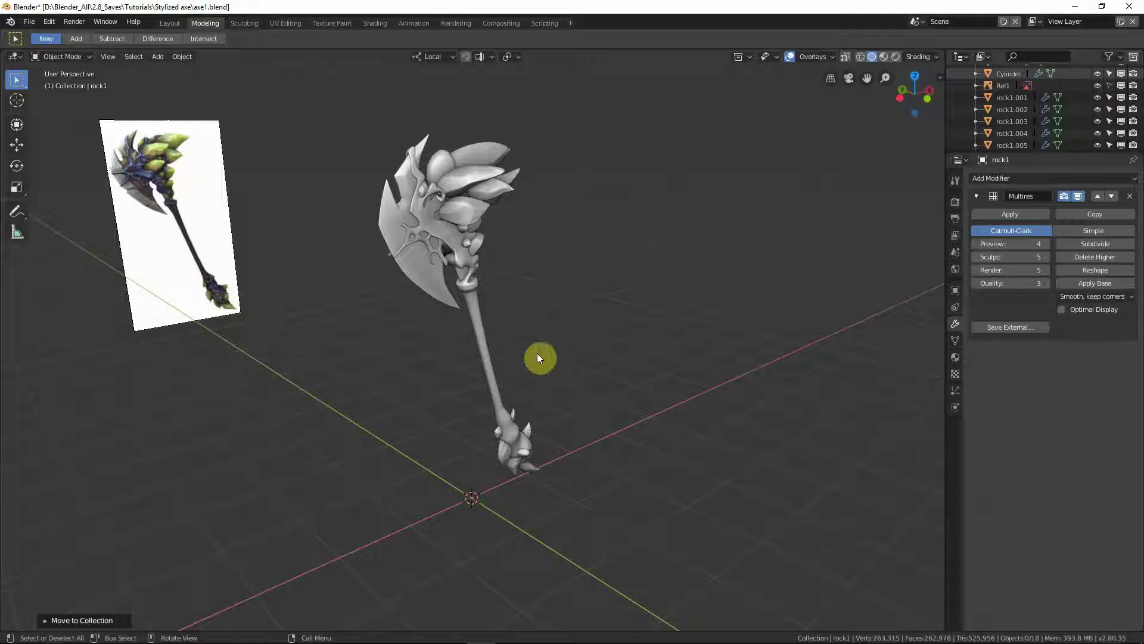
middle_click_drag(538, 356, 508, 347)
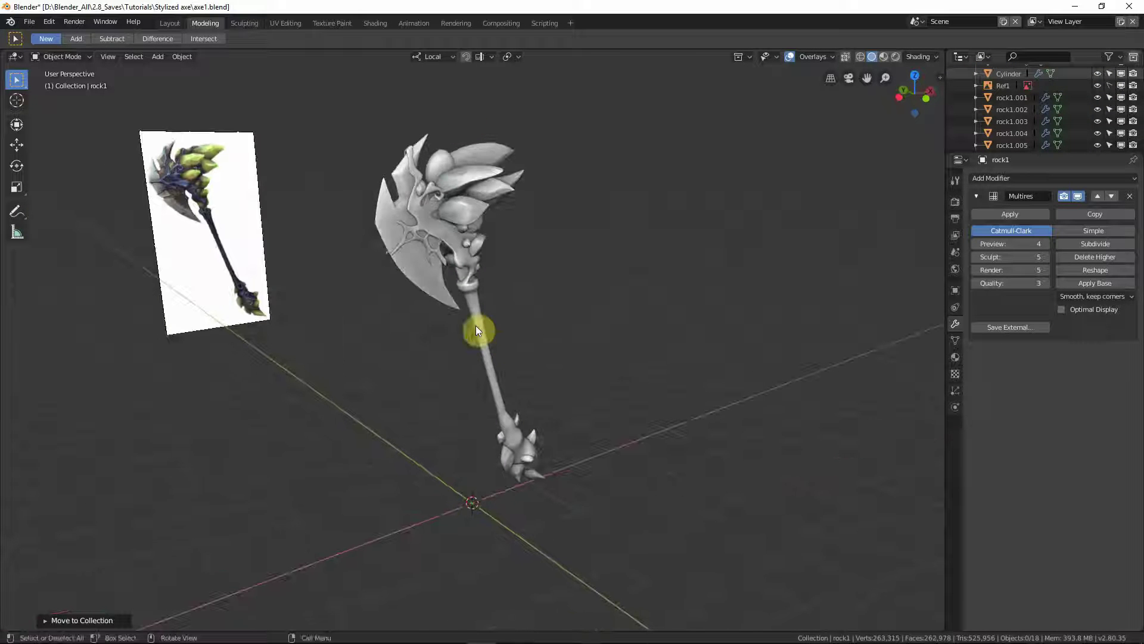
scroll(1025, 99, "down", 8)
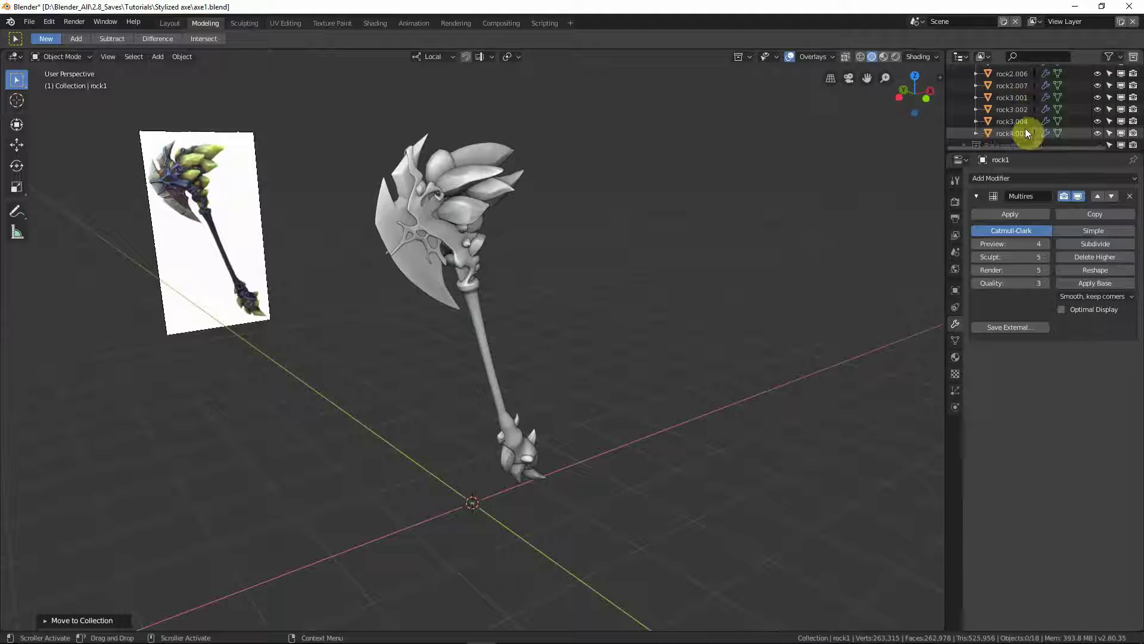
left_click(1099, 144)
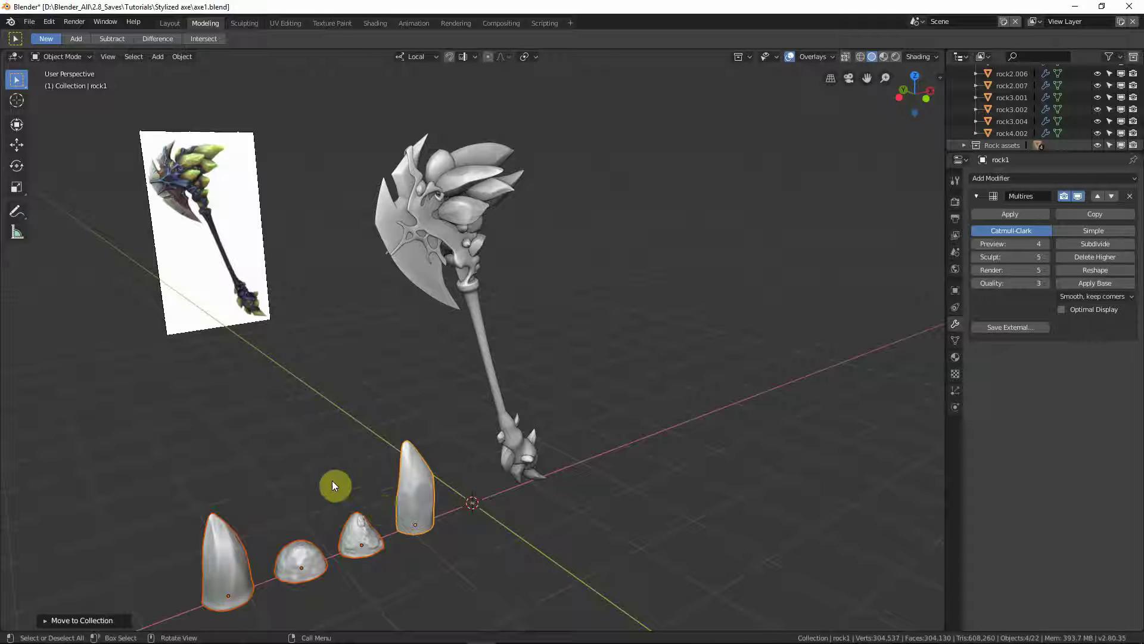
left_click(195, 591)
middle_click_drag(365, 481, 321, 480)
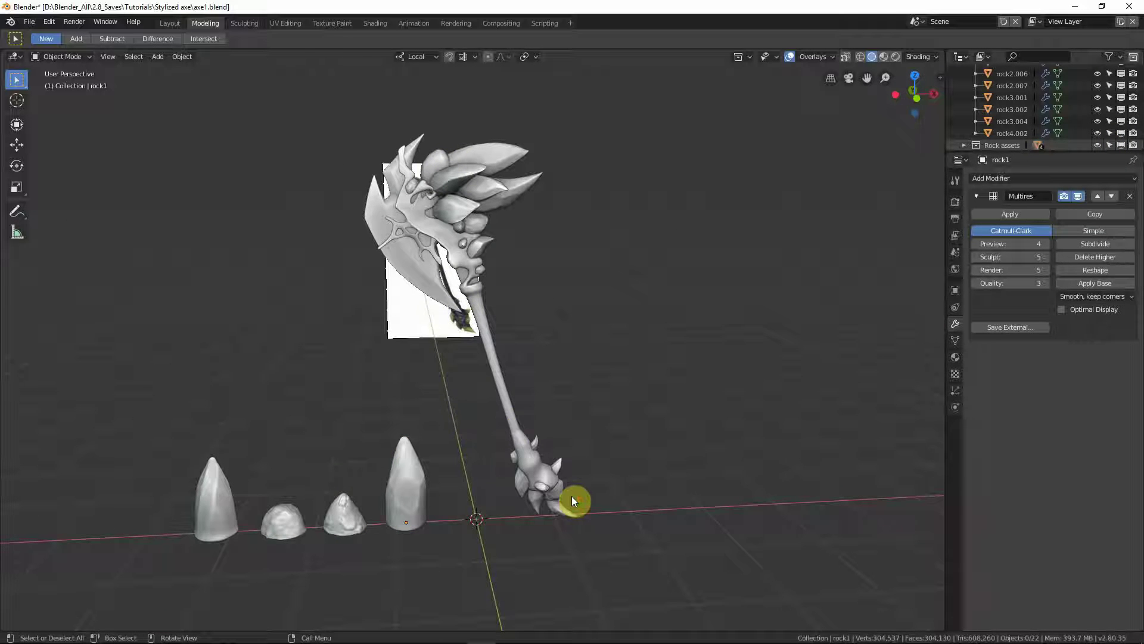
scroll(571, 496, "up", 3)
middle_click_drag(578, 504, 255, 453)
scroll(509, 456, "down", 5)
scroll(256, 455, "up", 2)
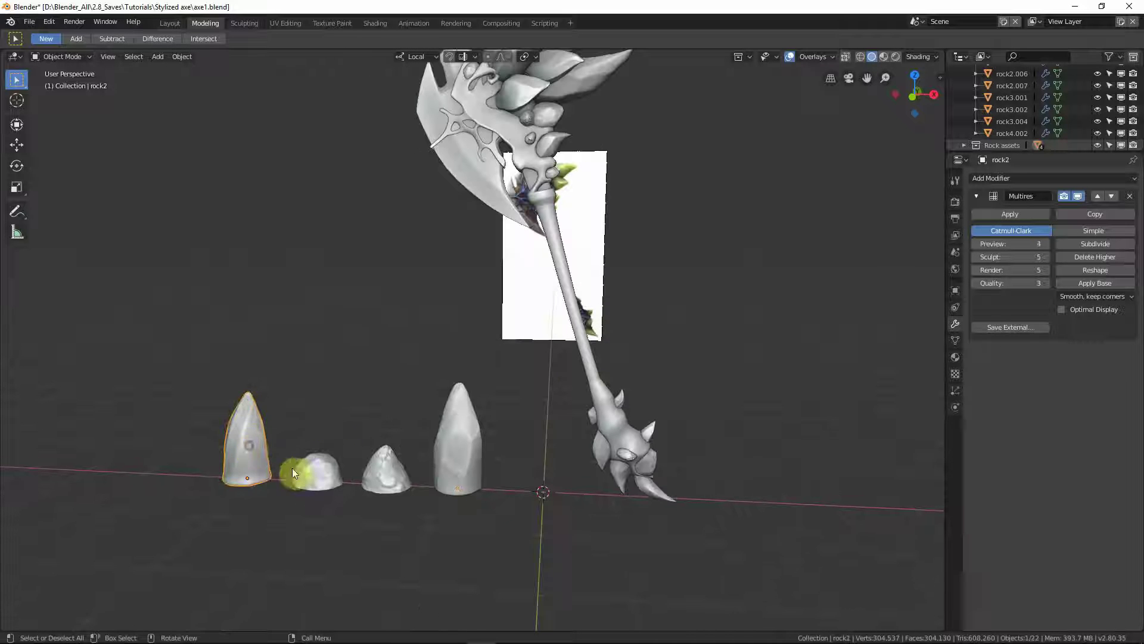
left_click(310, 471)
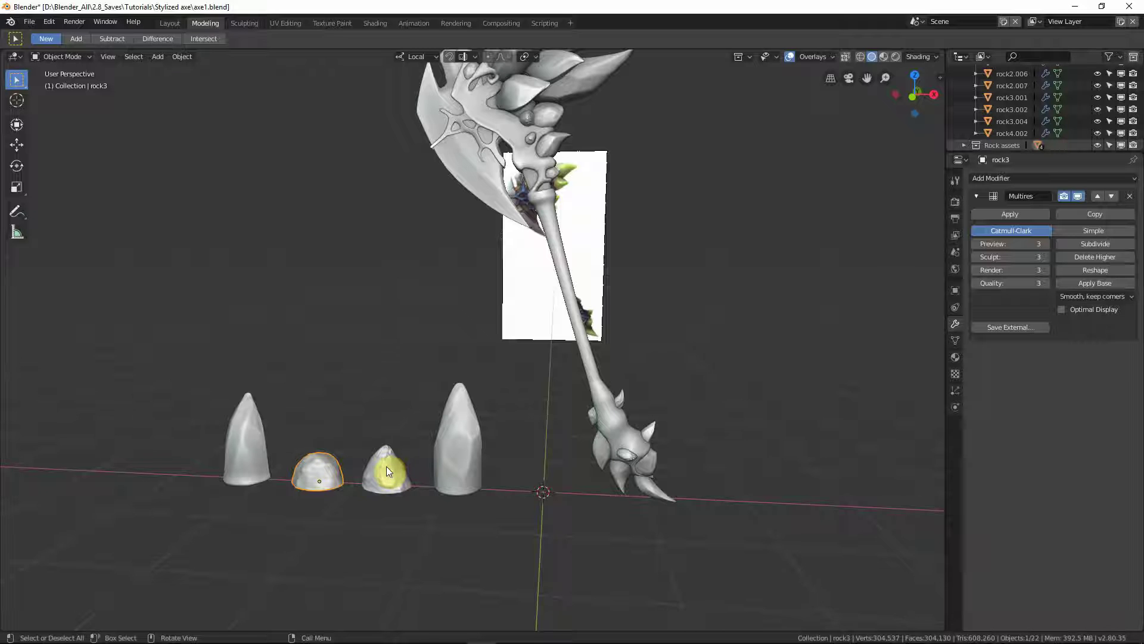
middle_click_drag(386, 471, 361, 484)
left_click(246, 454, "shift")
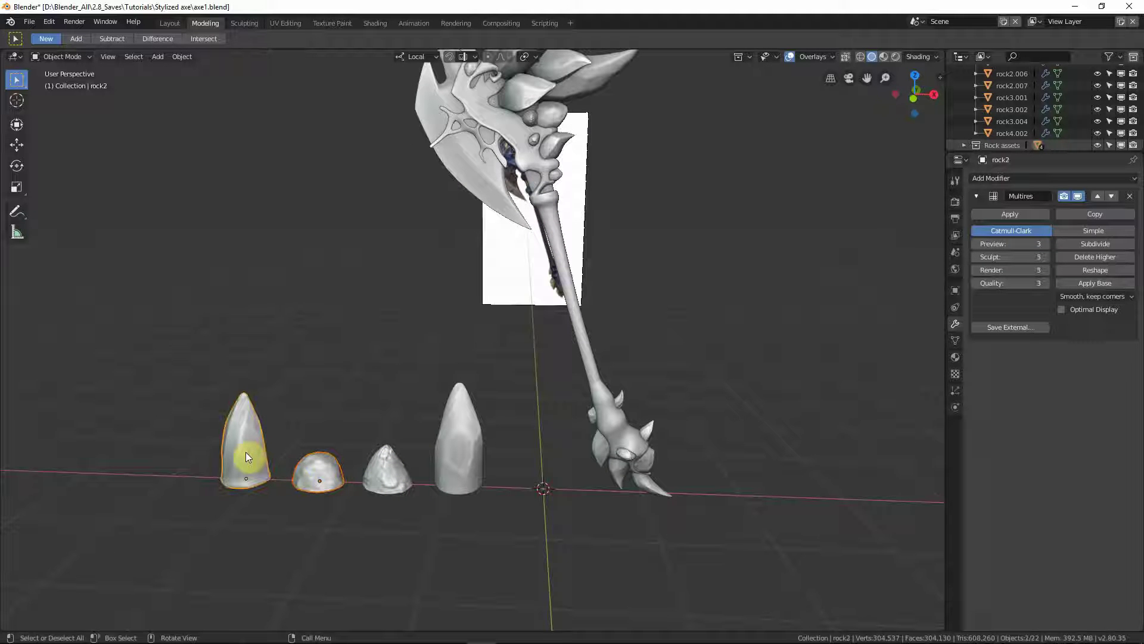
key("ctrl+j")
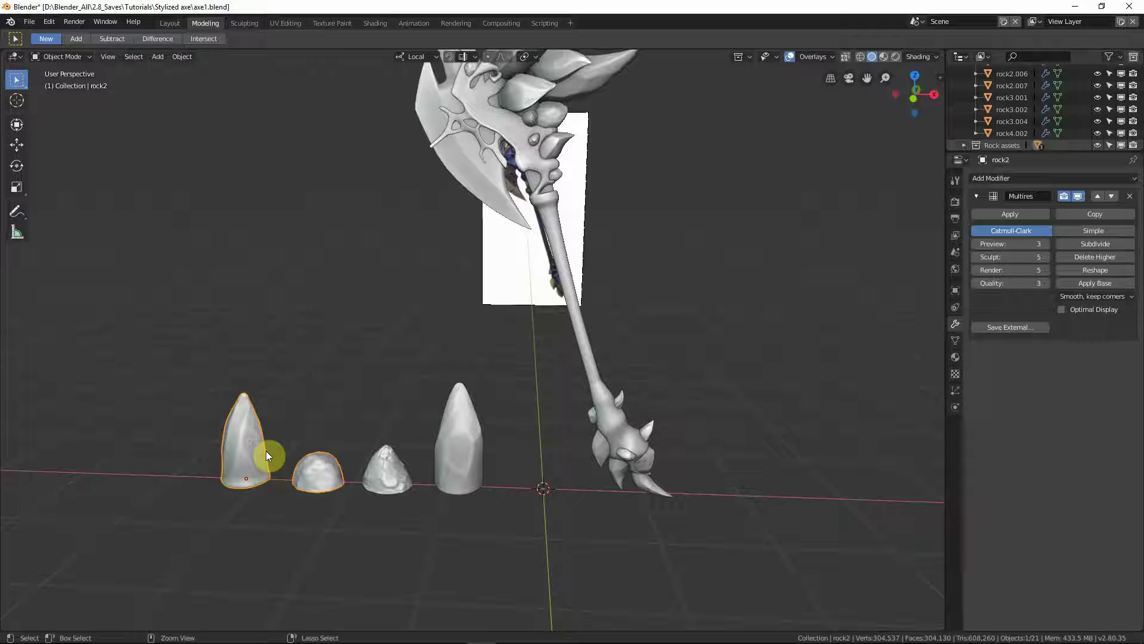
key("ctrl+z")
middle_click_drag(282, 449, 480, 421)
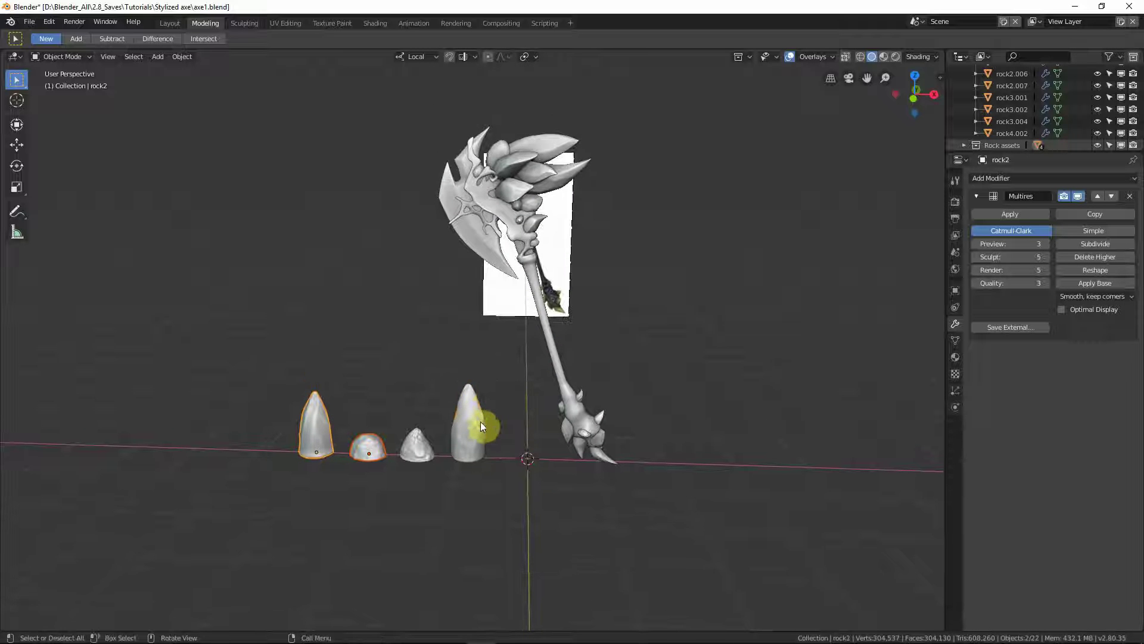
left_click(478, 431)
scroll(477, 425, "up", 3)
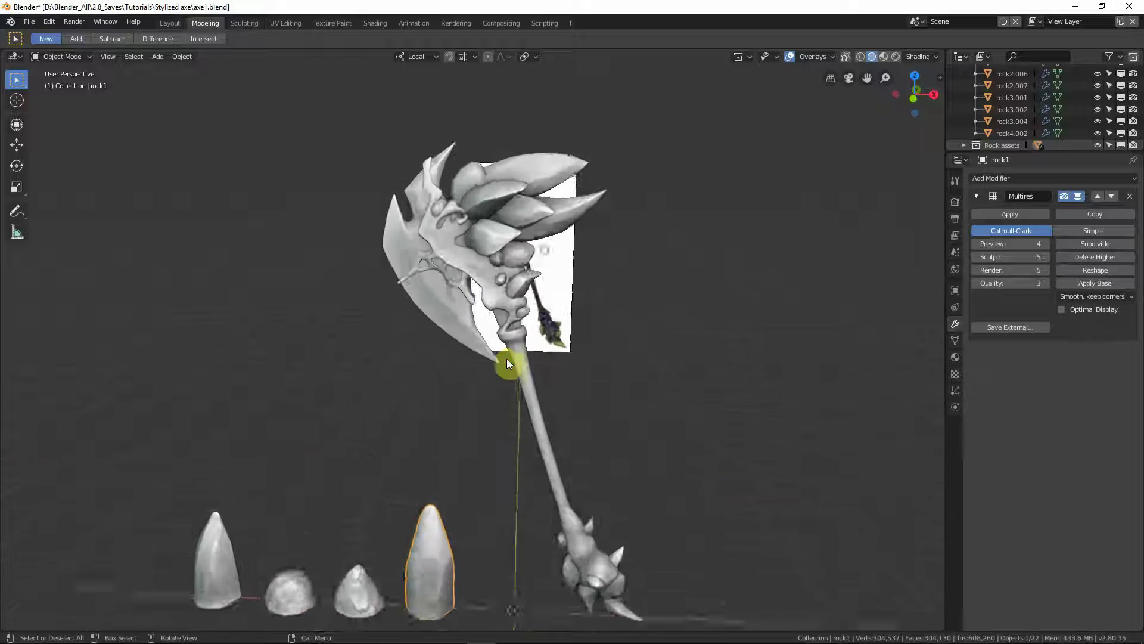
scroll(506, 364, "up", 3)
scroll(511, 335, "down", 2)
middle_click_drag(511, 335, 487, 229)
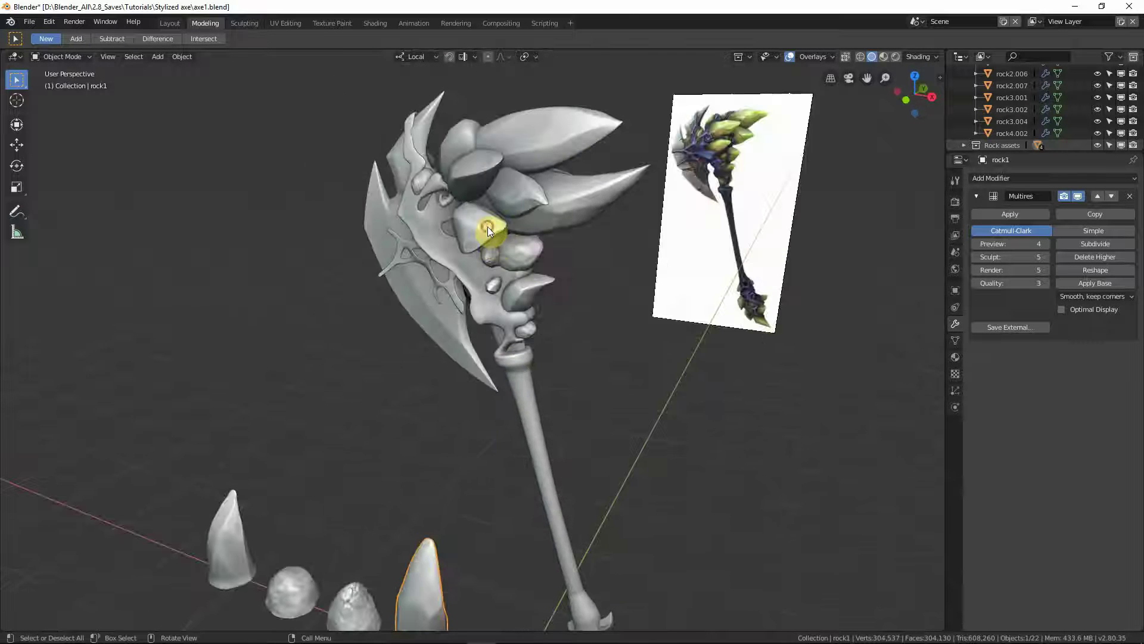
left_click(487, 226)
middle_click_drag(498, 363, 408, 275)
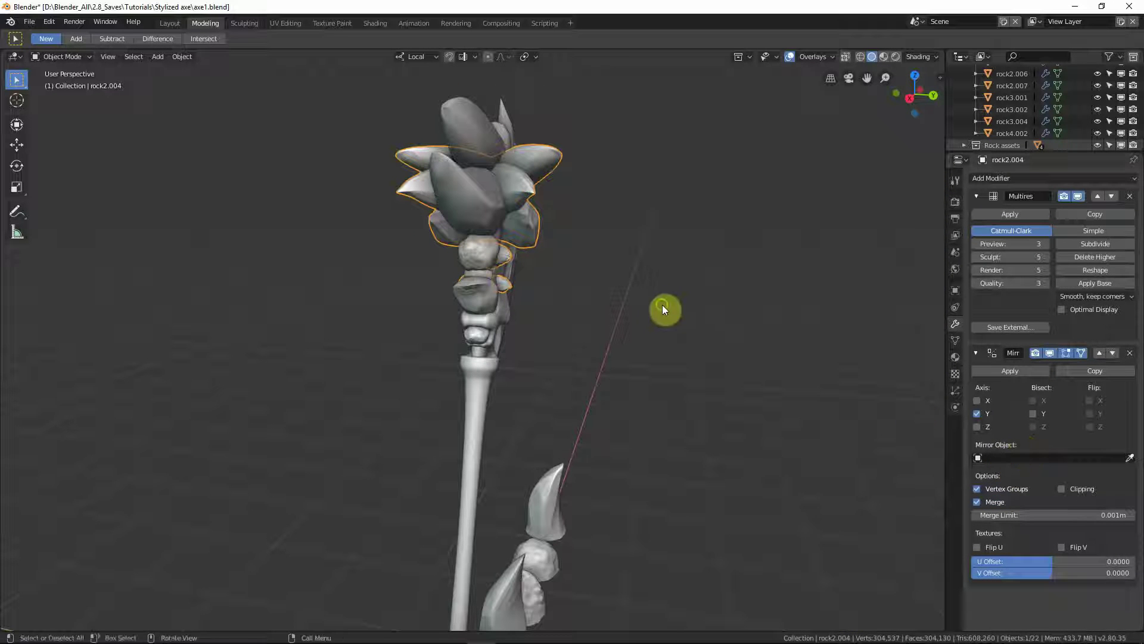
middle_click_drag(664, 310, 566, 280)
mouse_move(498, 288)
middle_mouse_down()
mouse_move(563, 425)
mouse_move(590, 435)
mouse_move(566, 481)
mouse_move(593, 446)
mouse_move(568, 466)
mouse_move(388, 444)
mouse_move(670, 463)
mouse_move(578, 223)
mouse_move(601, 470)
mouse_move(521, 267)
mouse_move(480, 296)
middle_mouse_up()
left_click(592, 442)
left_click(596, 438)
left_click(522, 422)
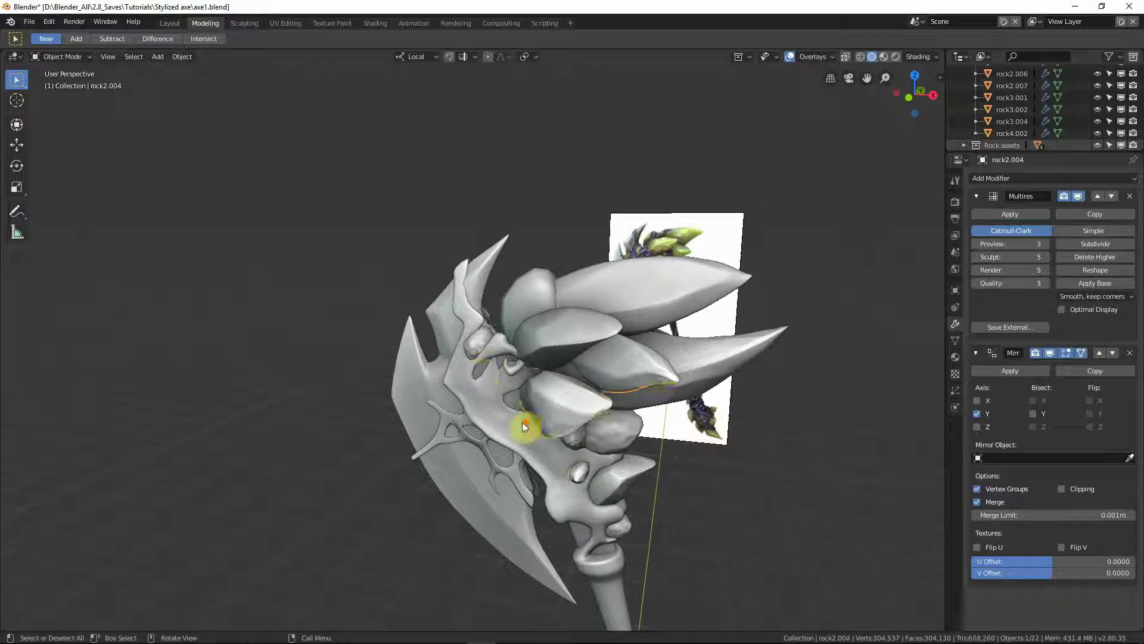
middle_click_drag(522, 422, 677, 365)
scroll(655, 410, "up", 4)
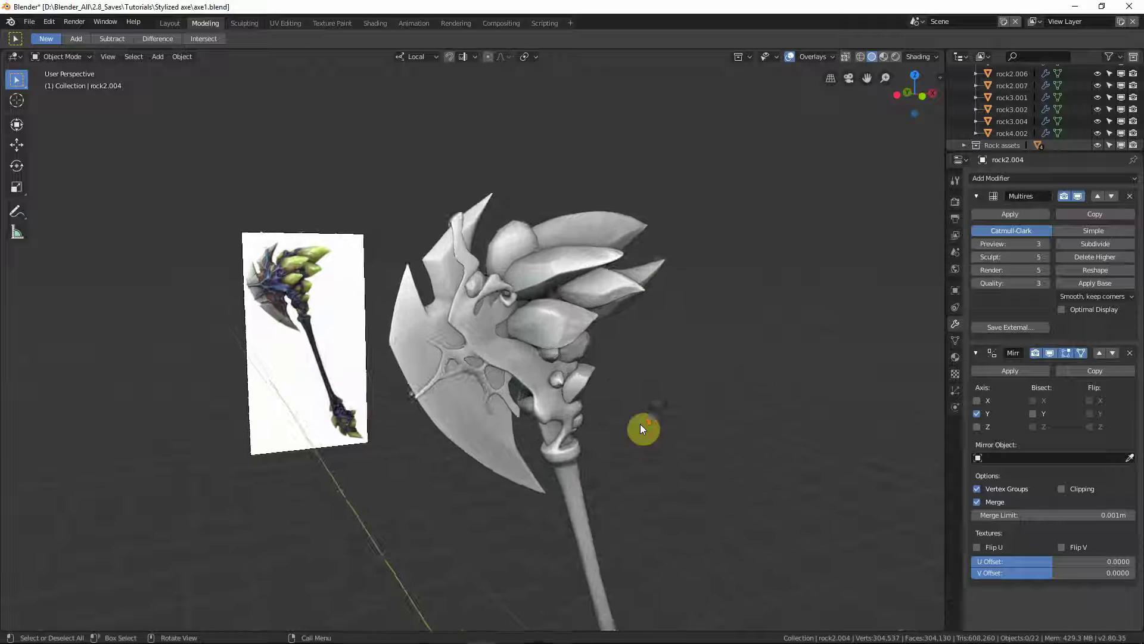
middle_click_drag(613, 387, 502, 322)
middle_click_drag(606, 247, 546, 384)
scroll(541, 335, "up", 3)
scroll(541, 339, "down", 5)
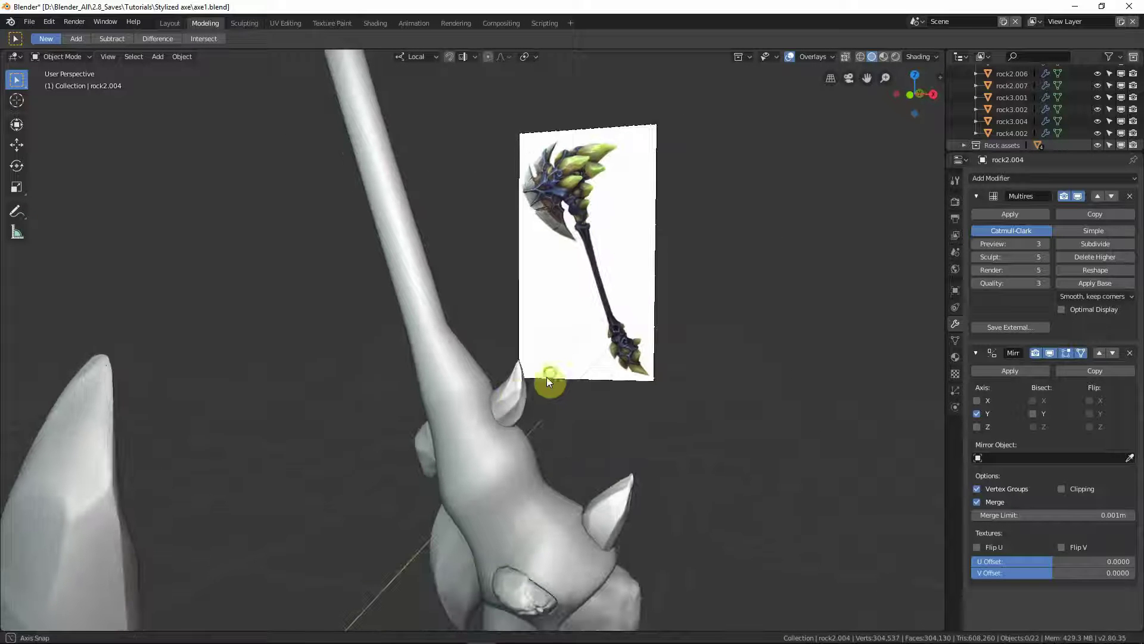
left_click(513, 392)
scroll(513, 392, "up", 5)
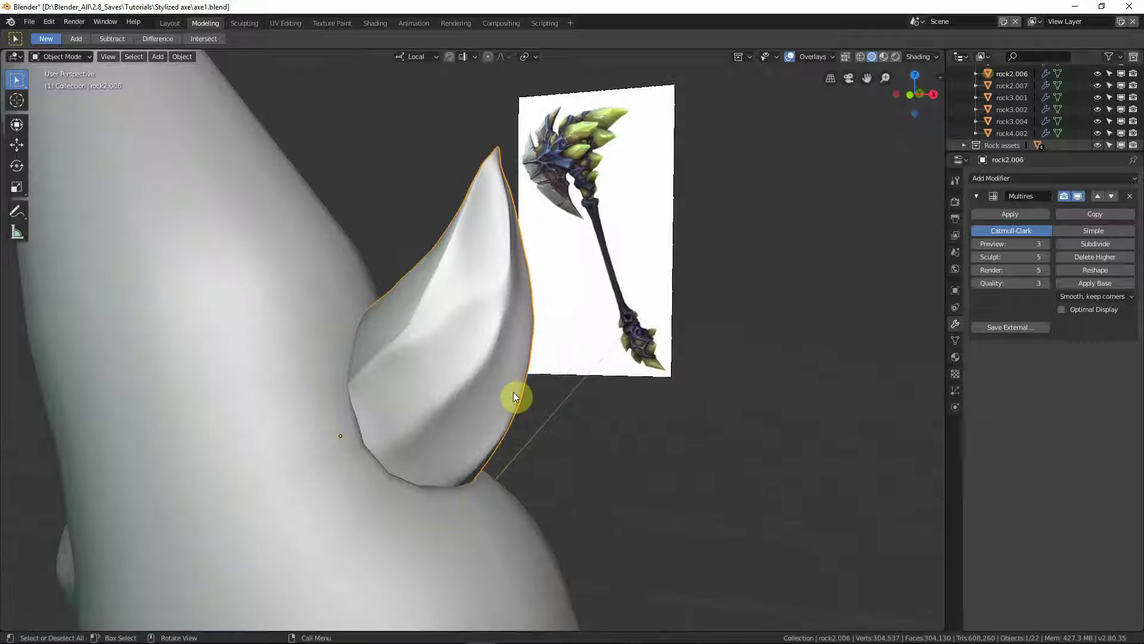
scroll(514, 391, "down", 5)
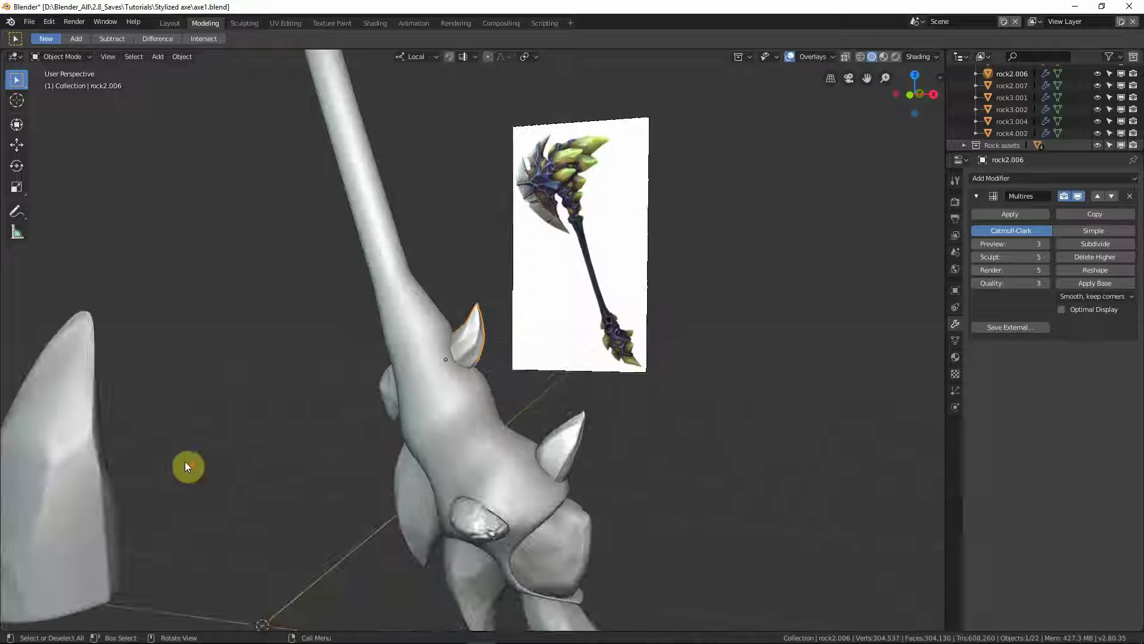
middle_click_drag(186, 466, 3, 460)
scroll(300, 453, "up", 3)
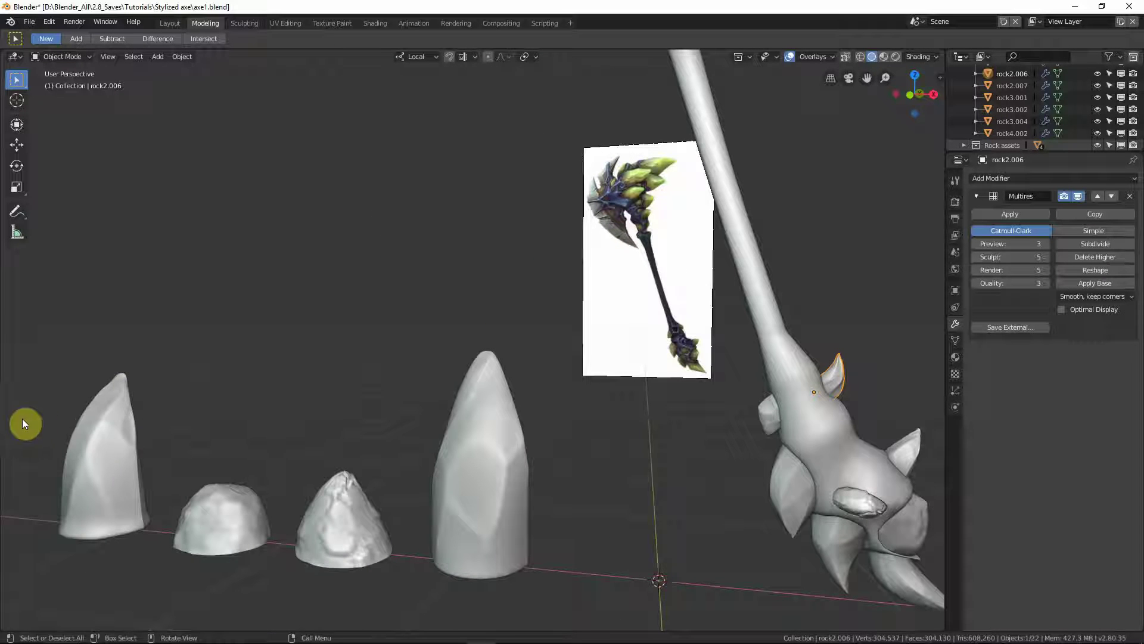
middle_click_drag(618, 327, 370, 334)
scroll(600, 399, "up", 5)
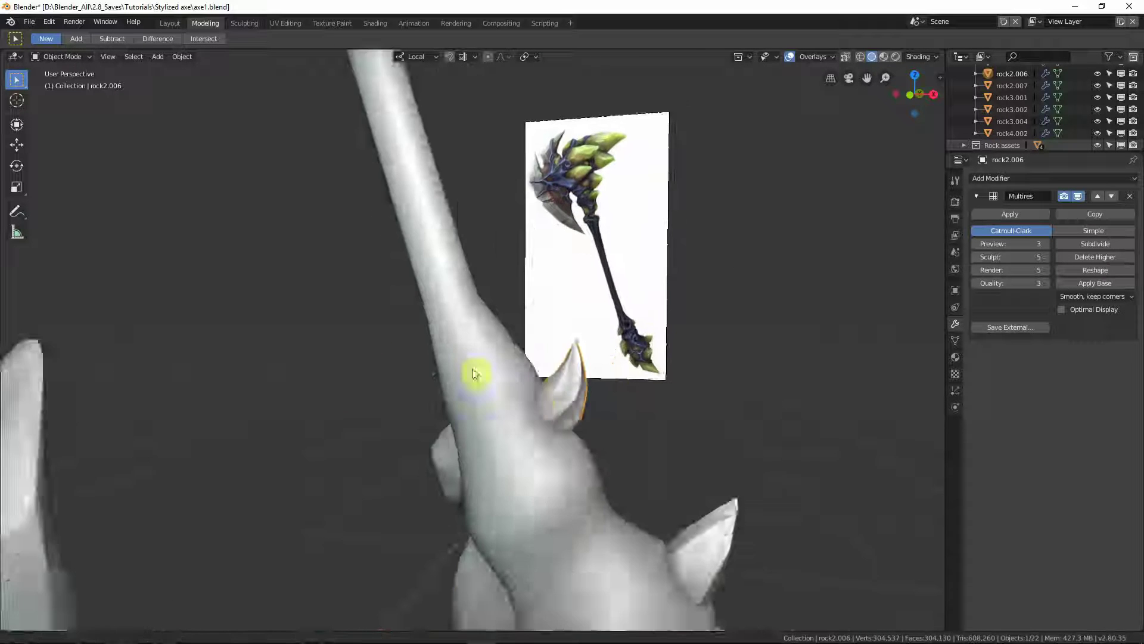
middle_click_drag(474, 374, 582, 404)
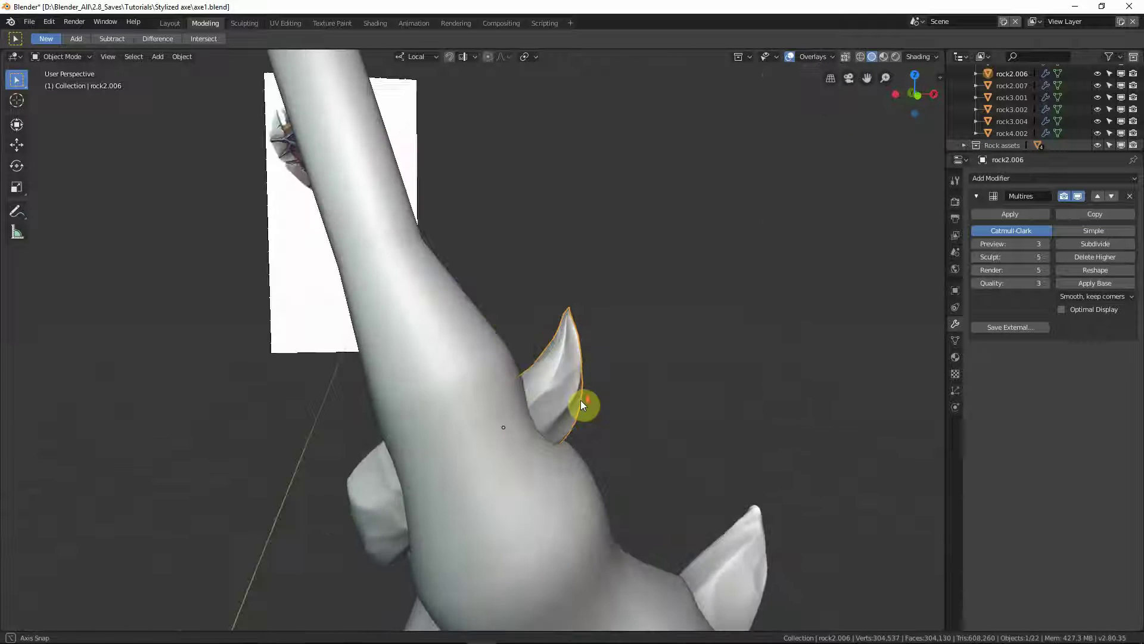
scroll(582, 405, "down", 10)
key("KP_1")
Step: Zoom and pan around the axe head to recentre it against the reference image
scroll(582, 405, "up", 4)
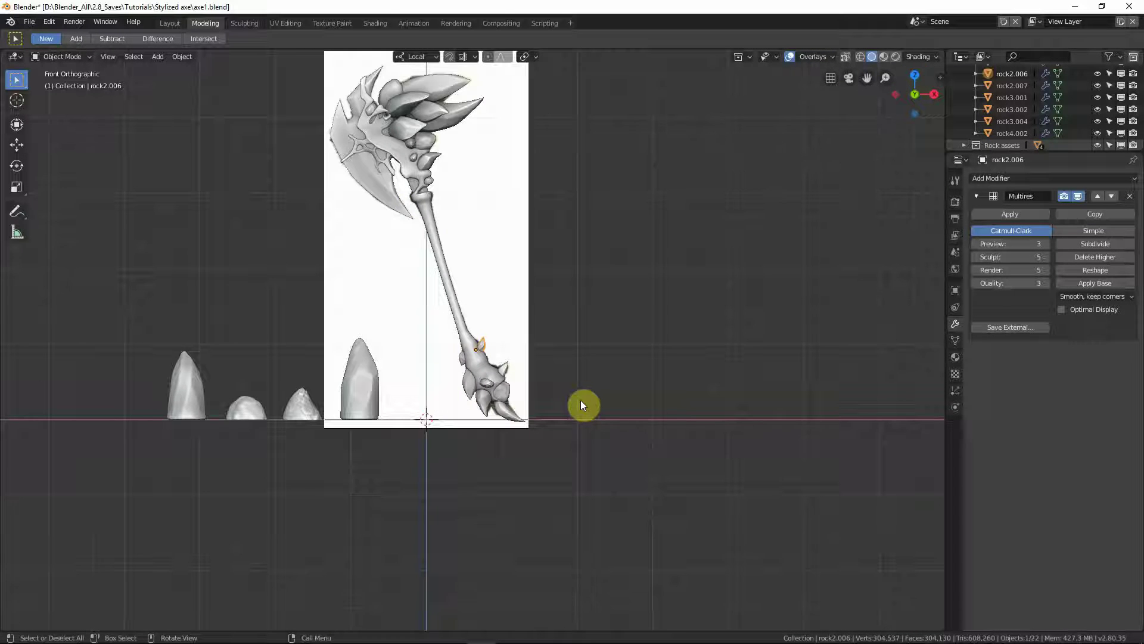
scroll(511, 383, "up", 3)
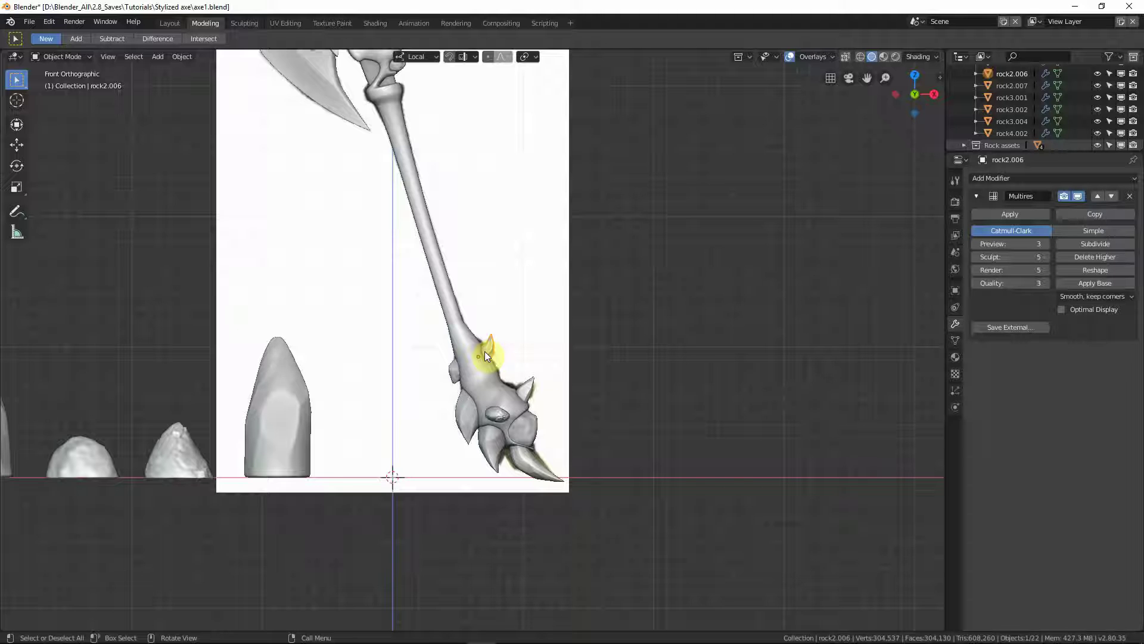
key("ctrl+a")
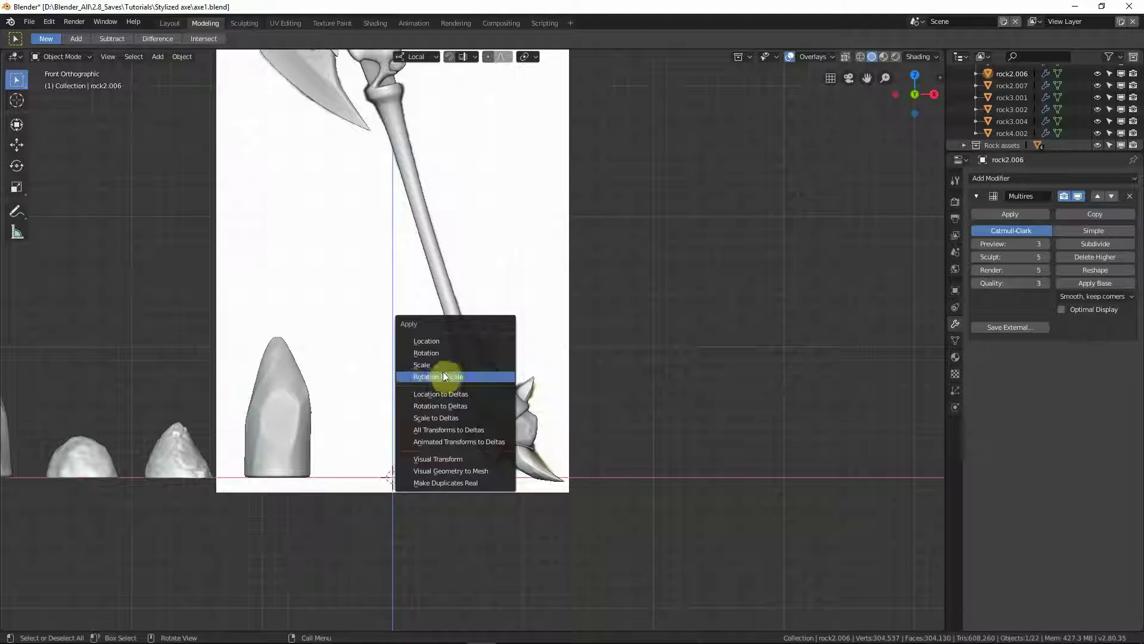
scroll(535, 251, "down", 4)
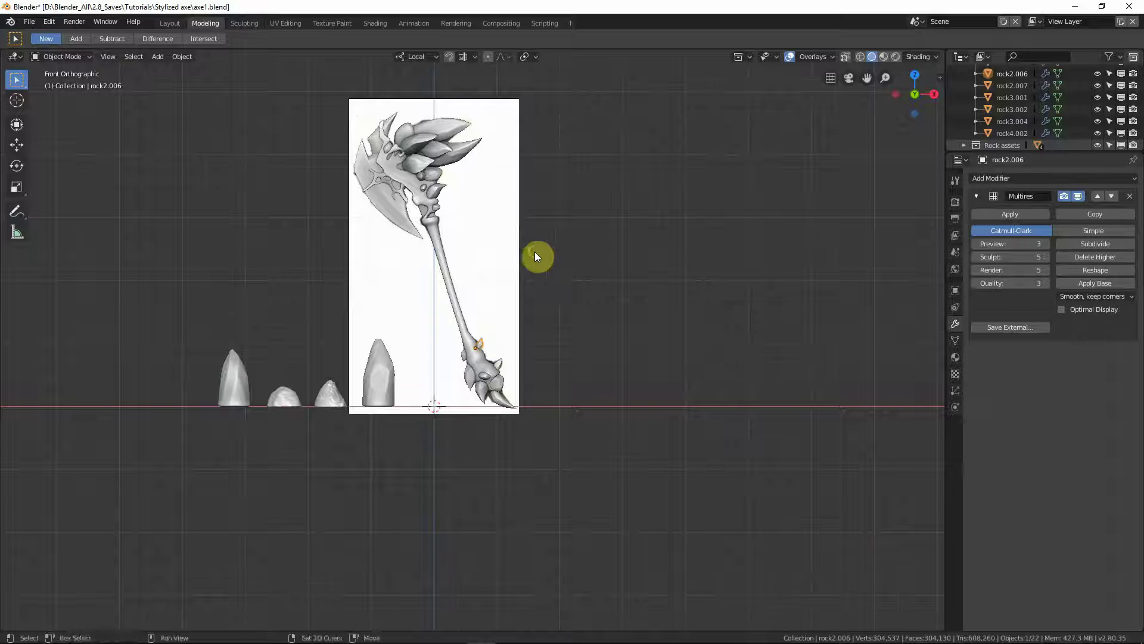
middle_click_drag(534, 252, 563, 374, "shift")
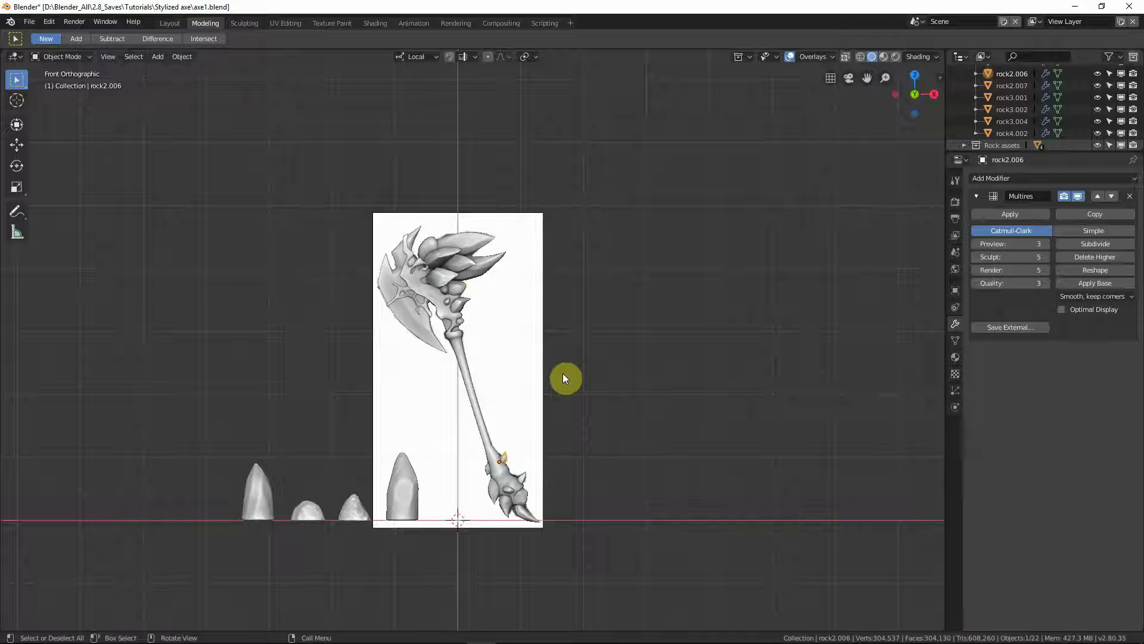
scroll(526, 329, "up", 3)
scroll(400, 306, "up", 3)
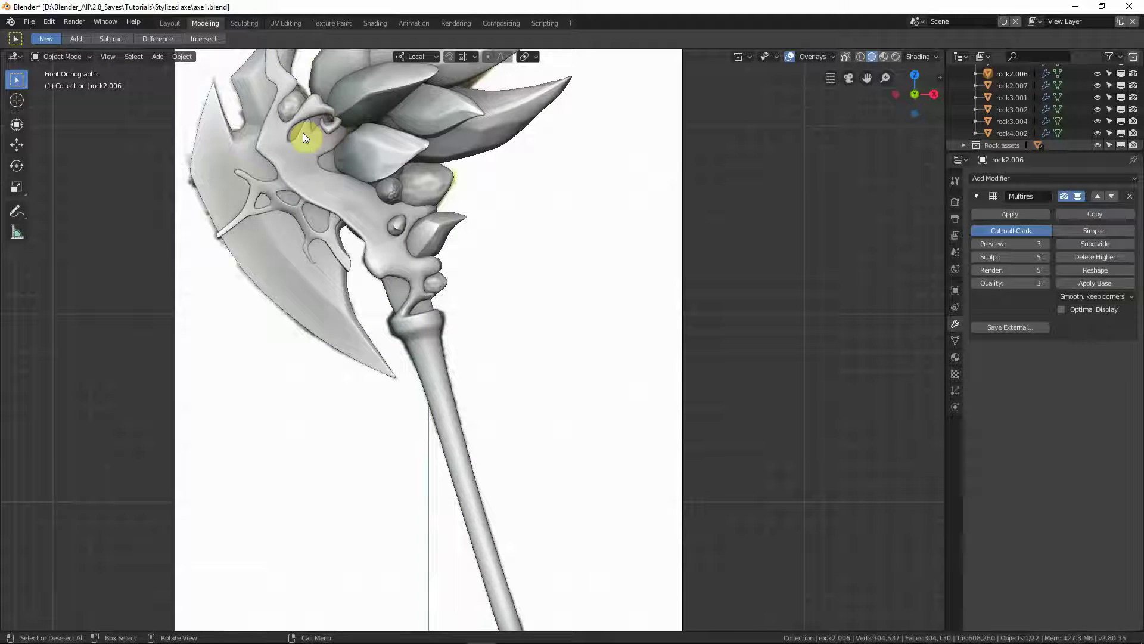
middle_click_drag(376, 194, 462, 298, "shift")
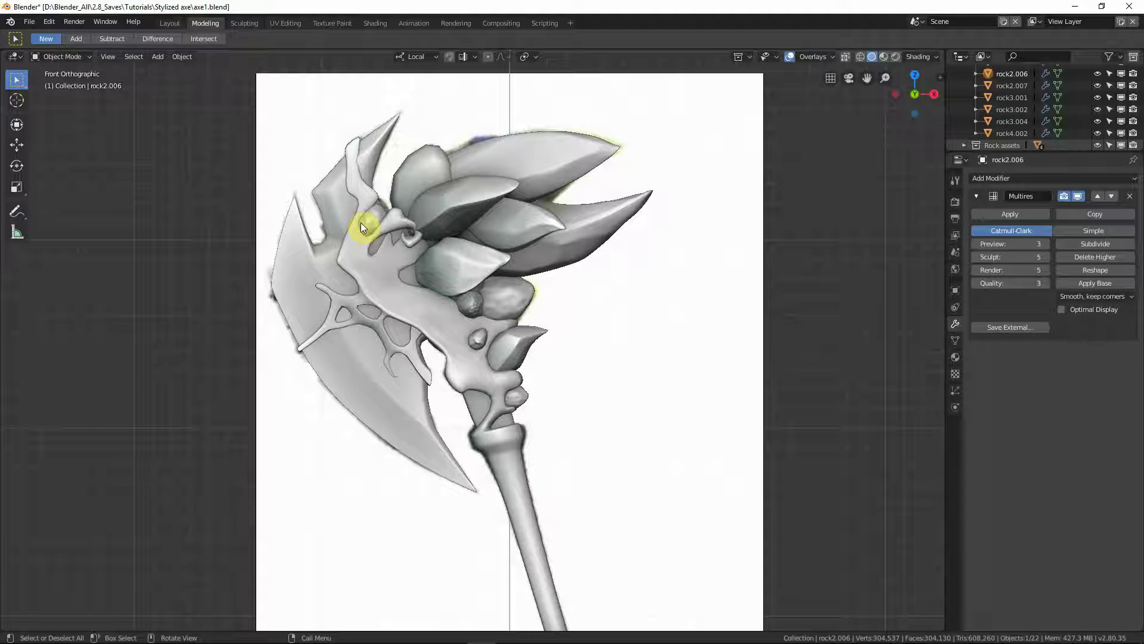
scroll(427, 345, "down", 4)
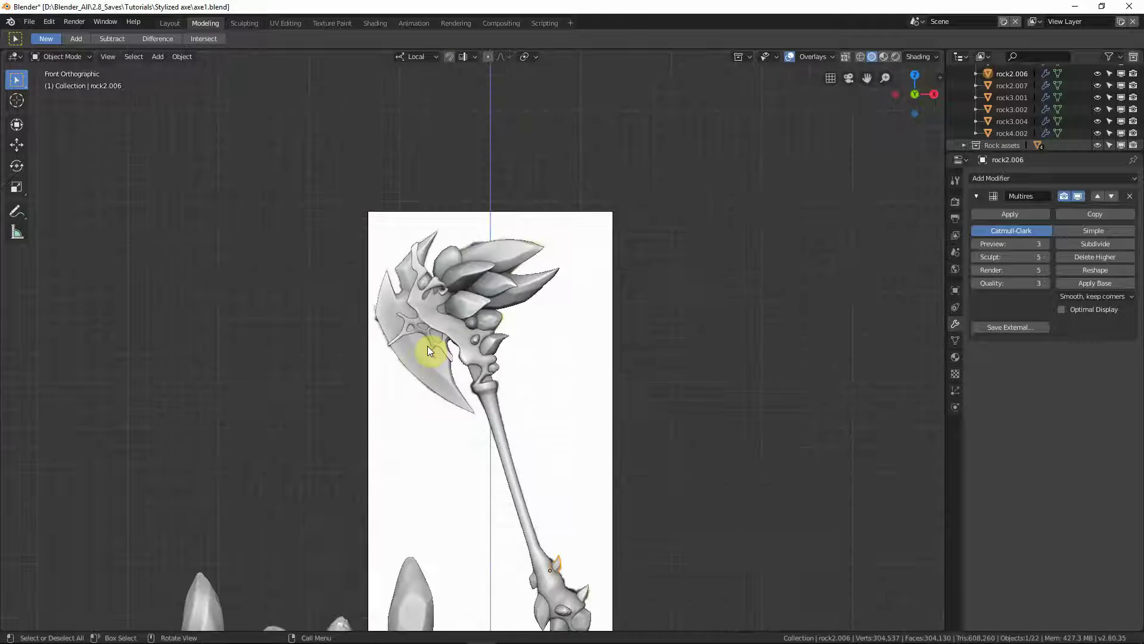
middle_click_drag(472, 409, 456, 243, "shift")
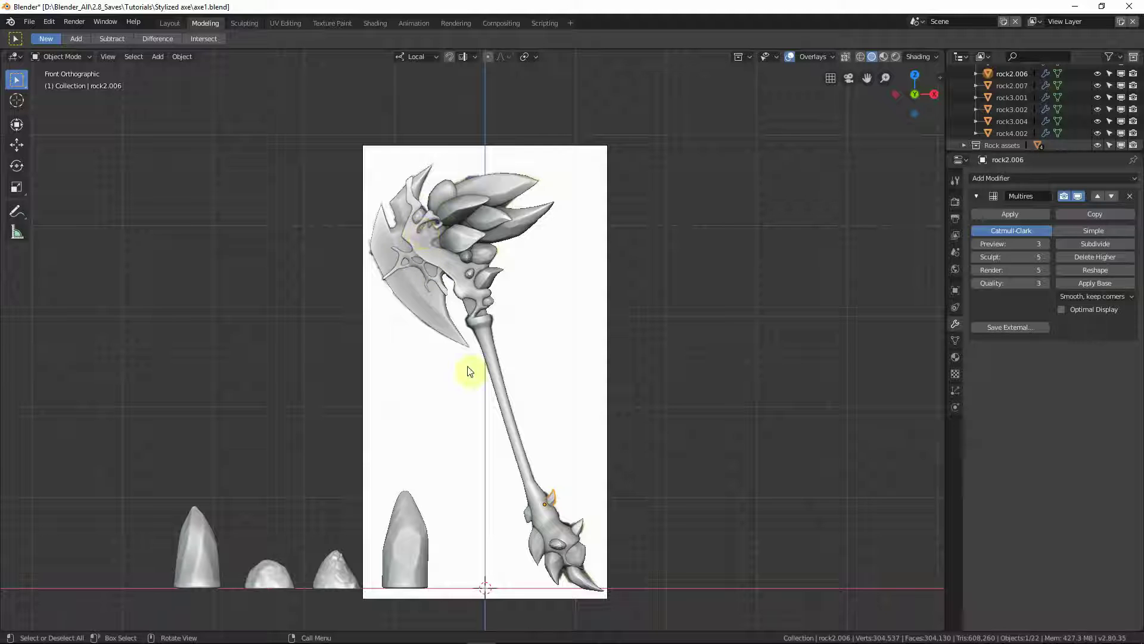
scroll(435, 238, "up", 1)
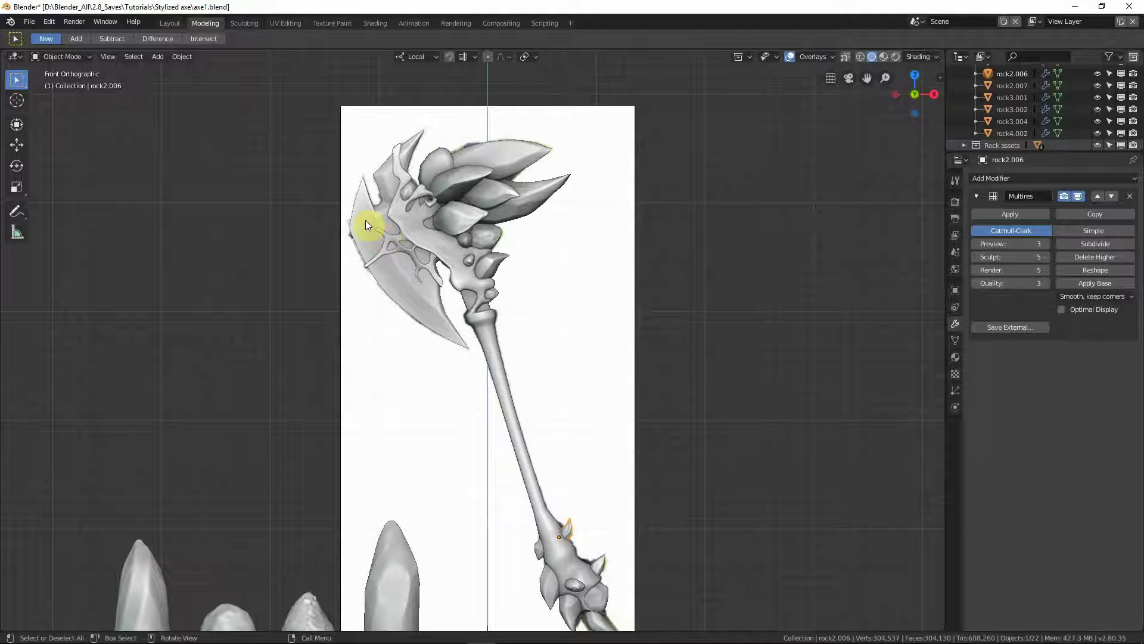
Step: Compare the model with the coloured reference, then select the Cylinder collar mesh
key("shift+z")
scroll(380, 270, "up", 2)
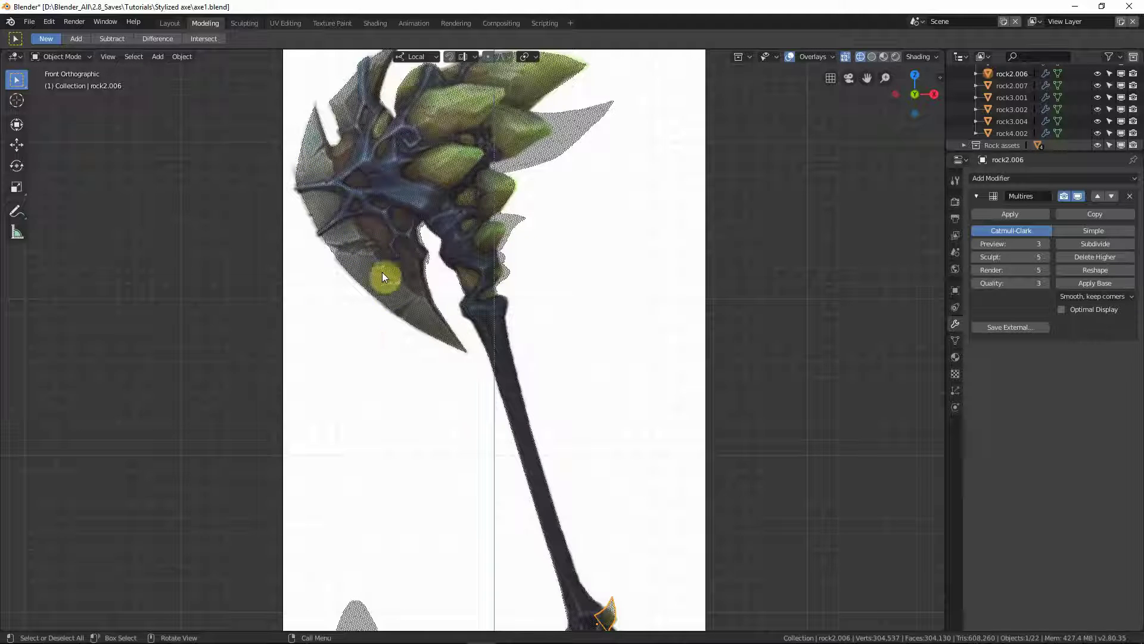
scroll(475, 263, "down", 4)
key("shift+z")
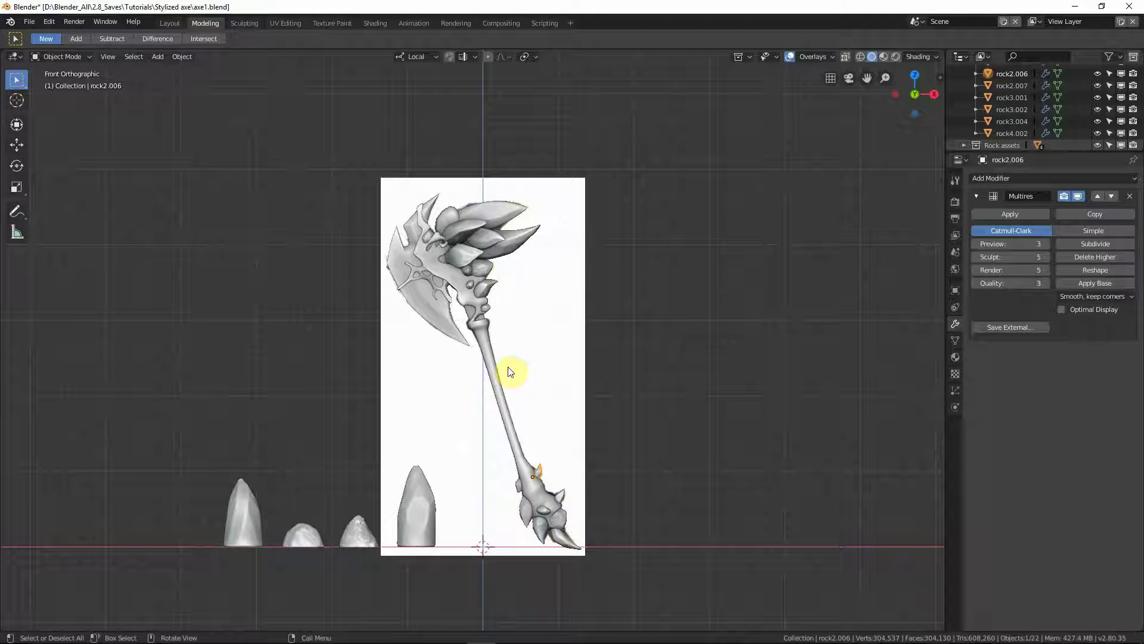
scroll(481, 332, "up", 4)
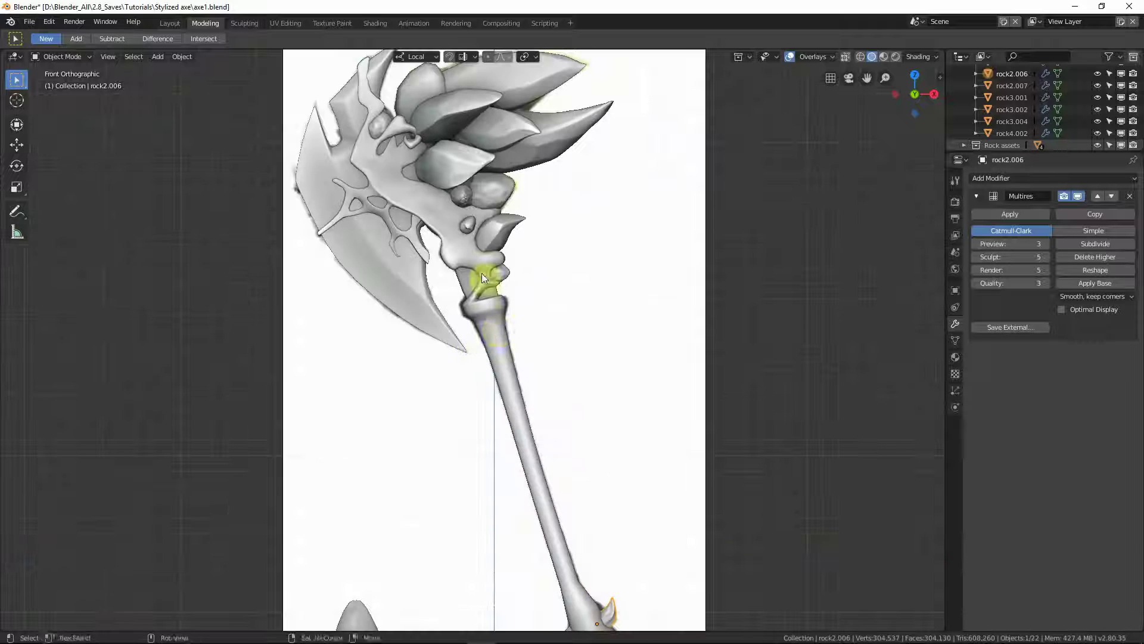
left_click(480, 321)
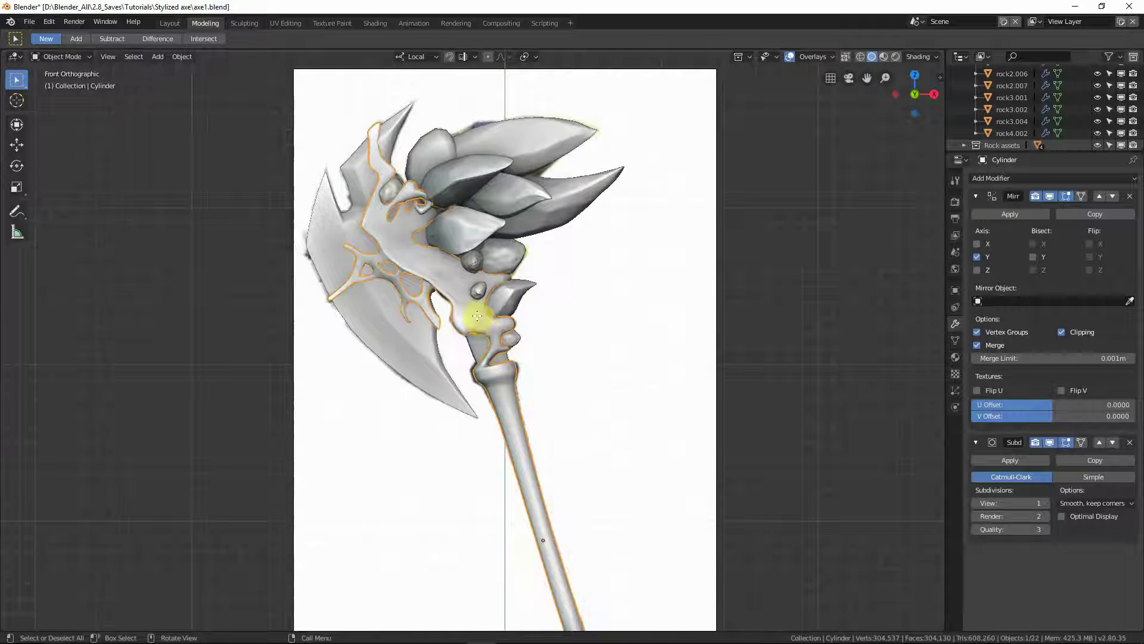
Step: Enter Edit Mode on the collar and select the edge loop around the neck ring
key("Tab")
scroll(484, 289, "up", 3)
scroll(483, 289, "up", 5)
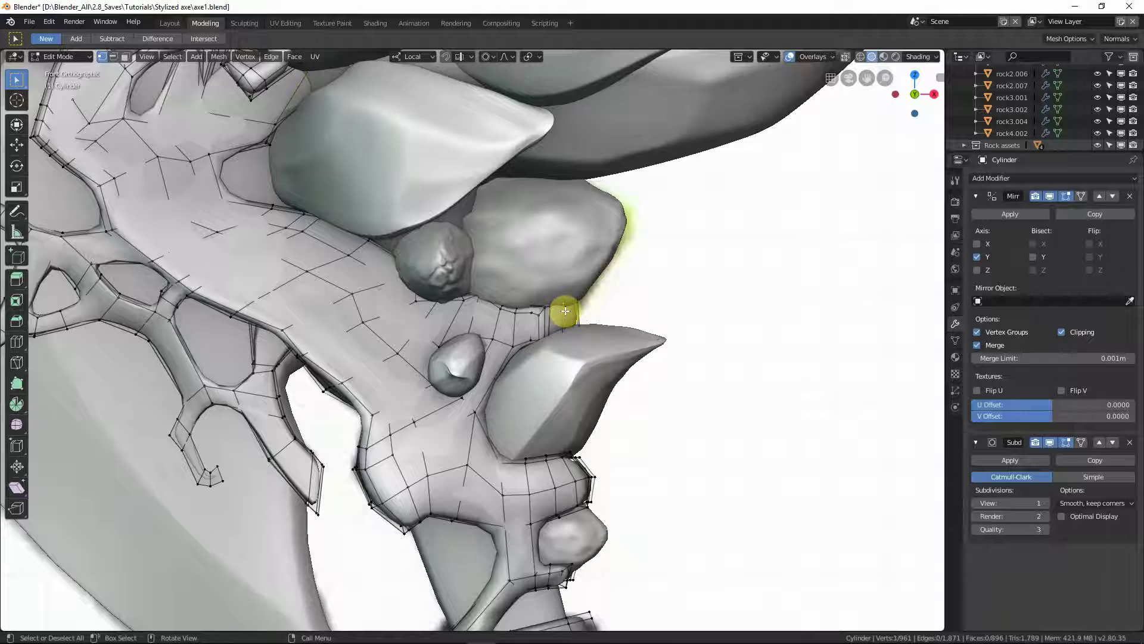
scroll(564, 311, "down", 2)
middle_click_drag(536, 350, 637, 382)
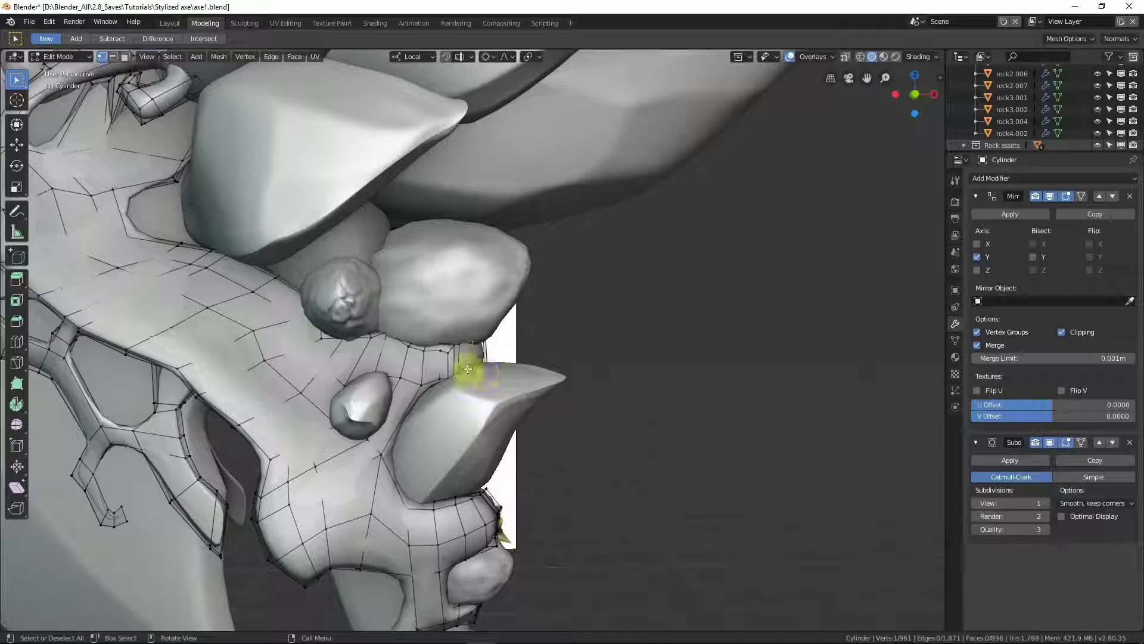
middle_click_drag(479, 361, 586, 365)
left_click(518, 356, "alt")
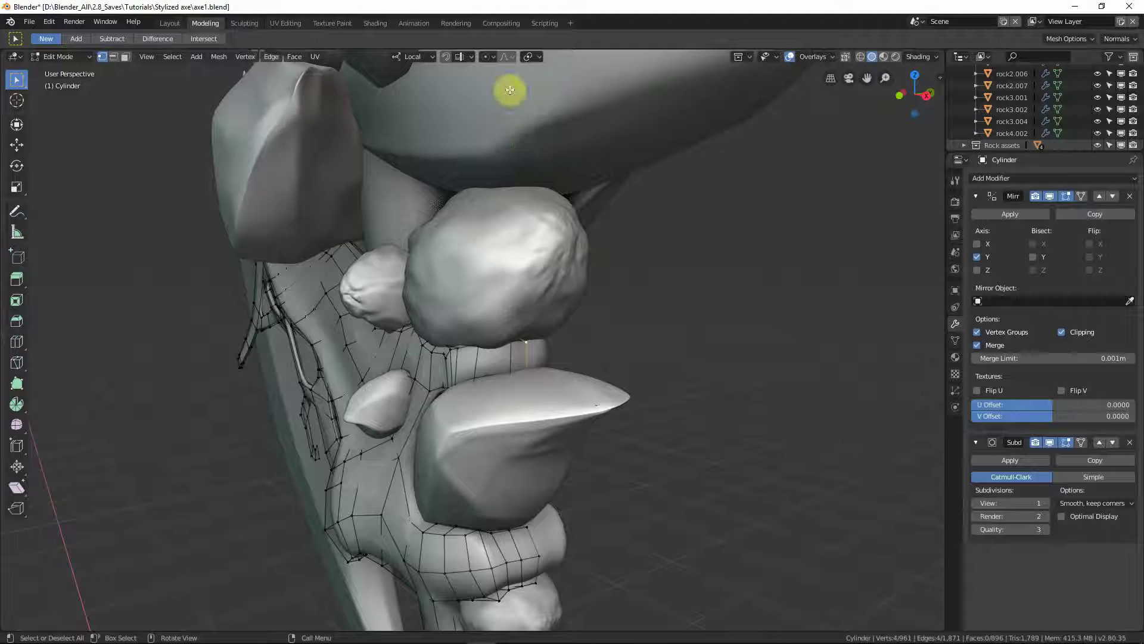
Step: With Connected proportional editing enabled, move and enlarge the neck loop
left_click(491, 56)
left_click(498, 110)
scroll(575, 376, "up", 4)
middle_click_drag(644, 375, 643, 370)
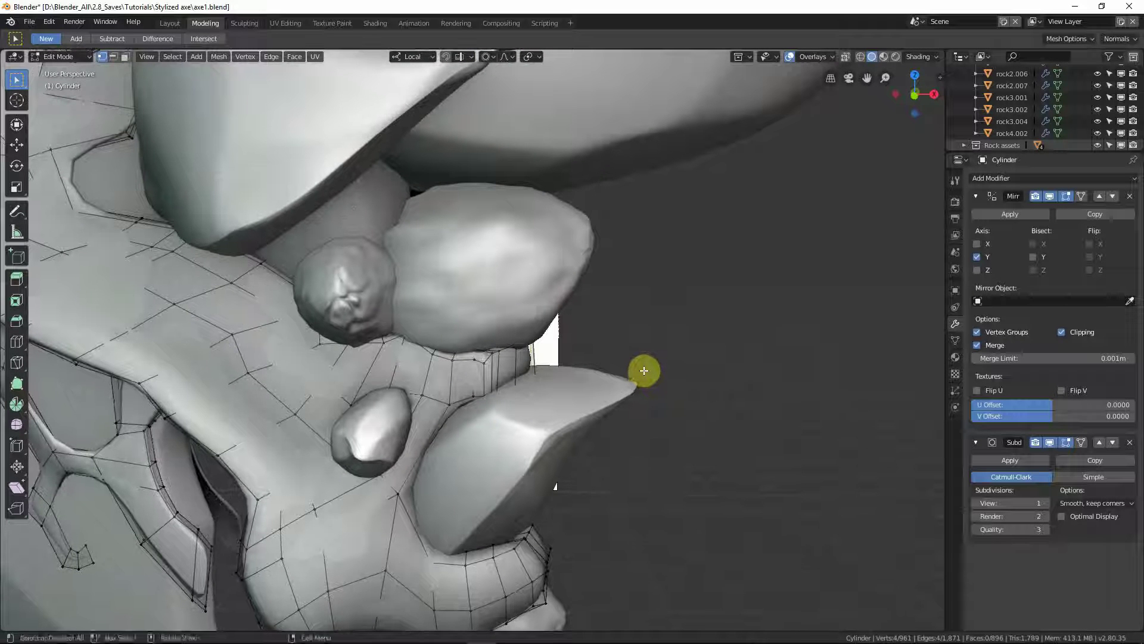
key("g")
left_click(713, 360)
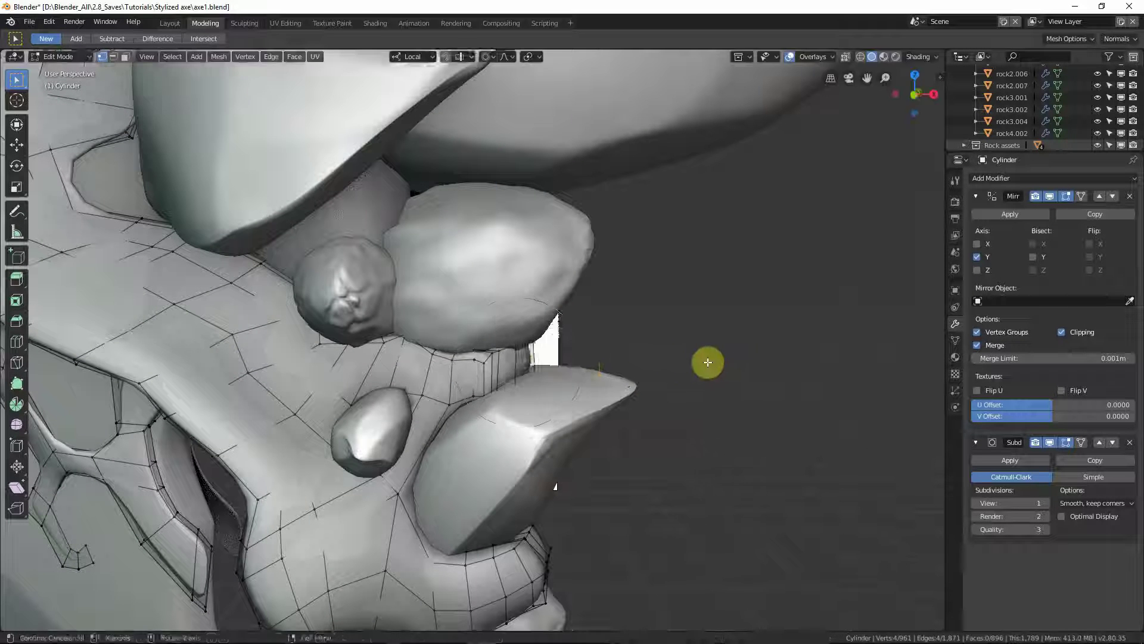
middle_click_drag(705, 360, 612, 366)
key("s")
left_click(628, 370)
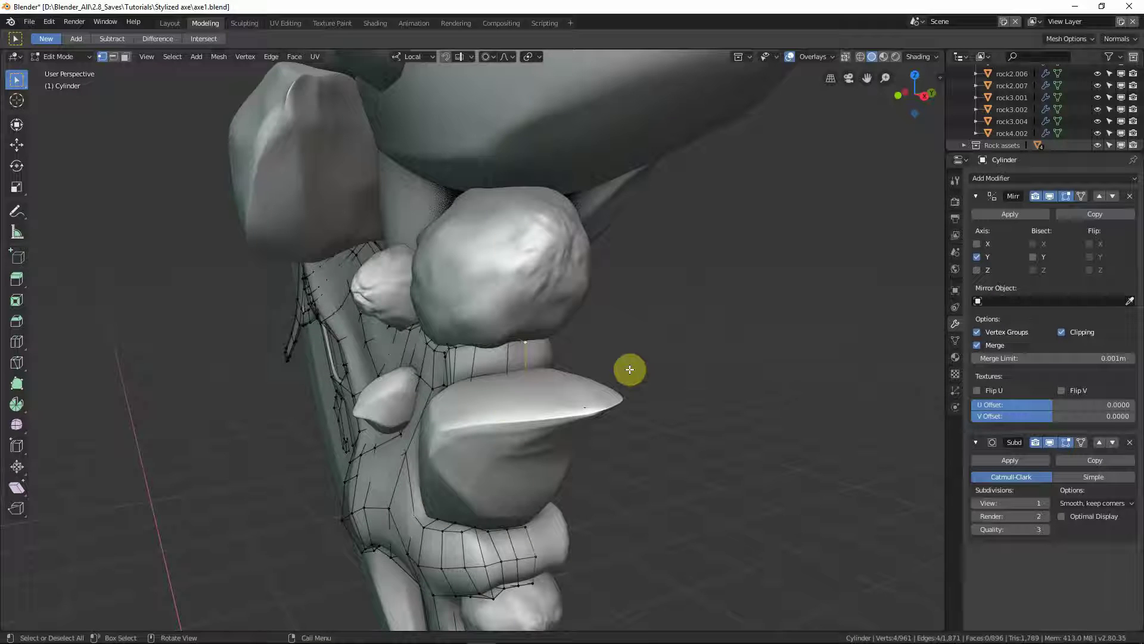
Step: Return to Object Mode and orbit around the axe head to check the smoothed collar
scroll(472, 352, "up", 4)
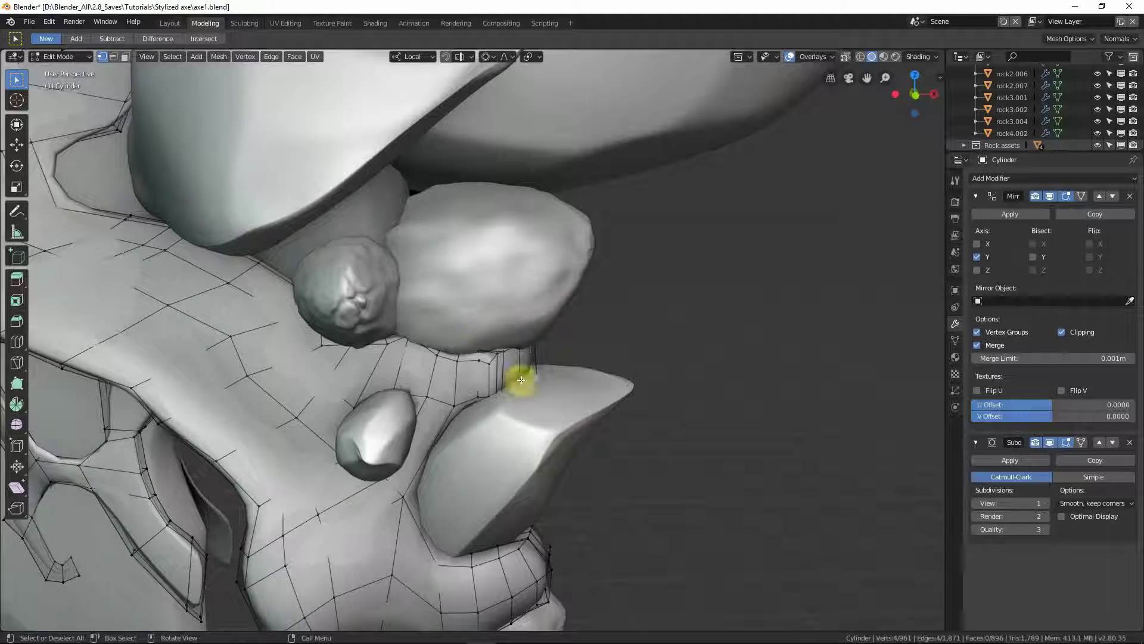
middle_click_drag(503, 383, 497, 371)
scroll(497, 370, "down", 2)
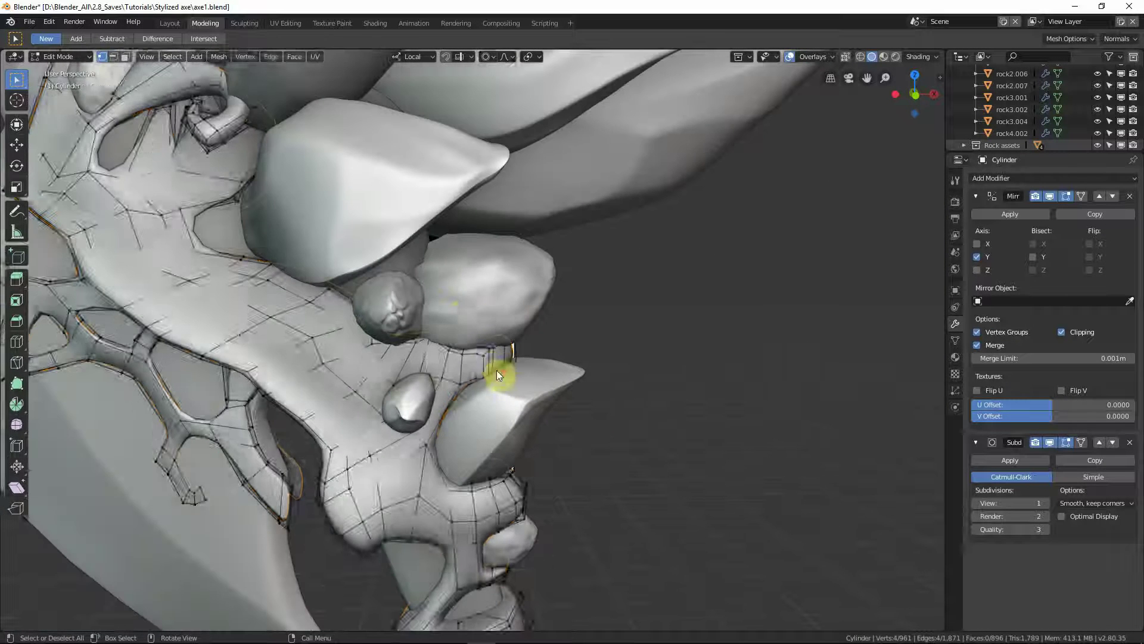
key("Tab")
middle_click_drag(470, 310, 583, 415)
middle_click_drag(353, 239, 403, 320)
scroll(404, 320, "up", 3)
Step: Re-enter Edit Mode and inspect the collar from the front view and around the handle
key("Tab")
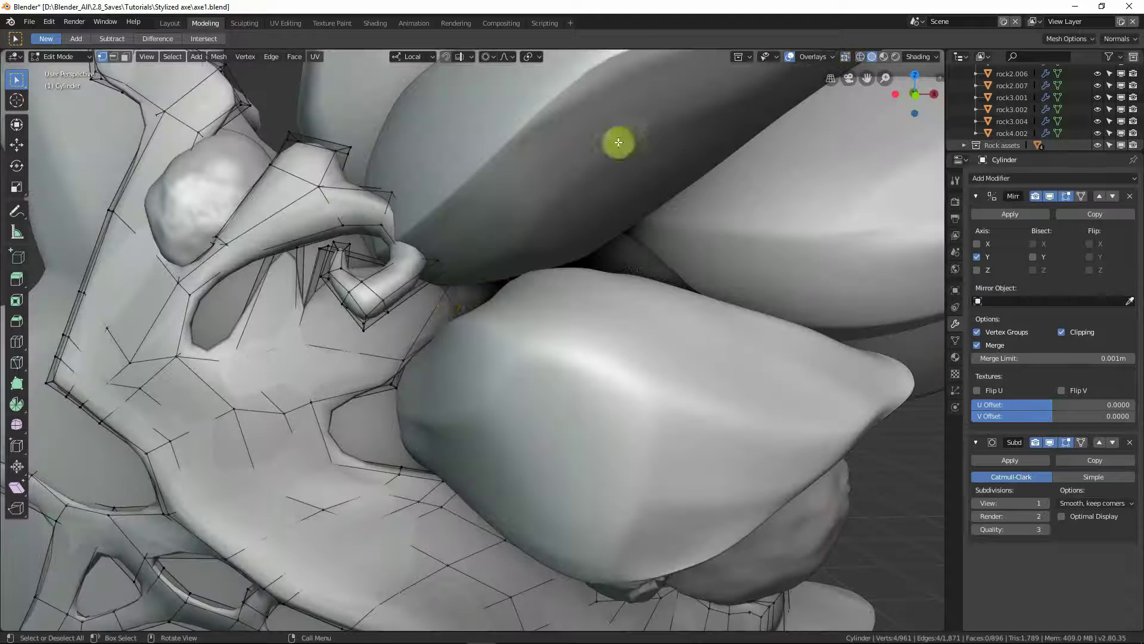
middle_click_drag(493, 296, 462, 334)
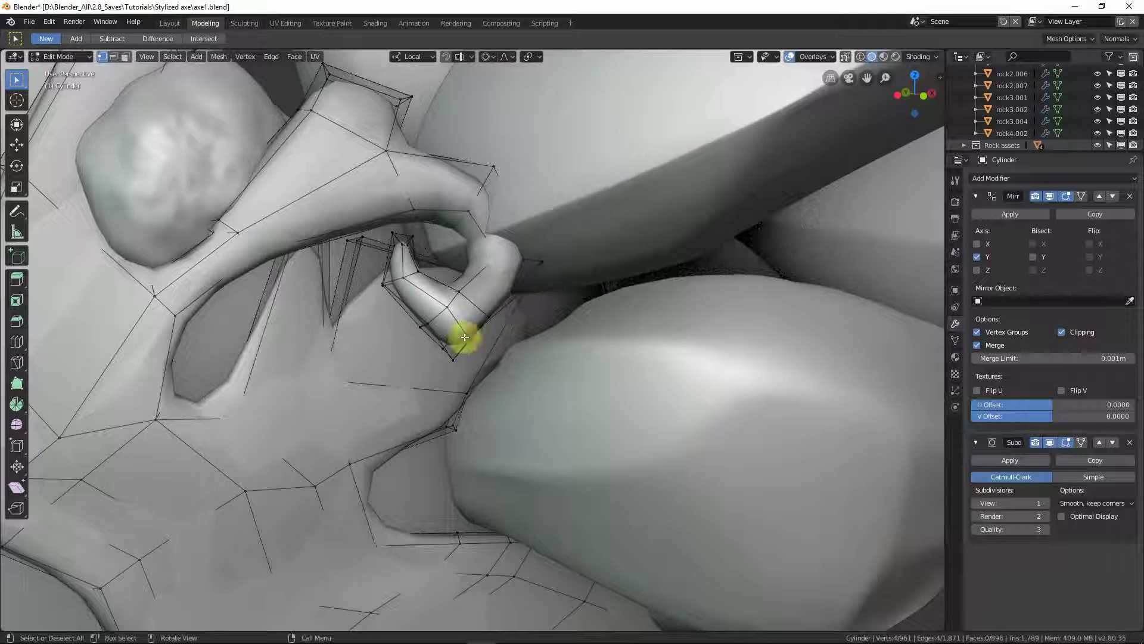
scroll(508, 342, "down", 3)
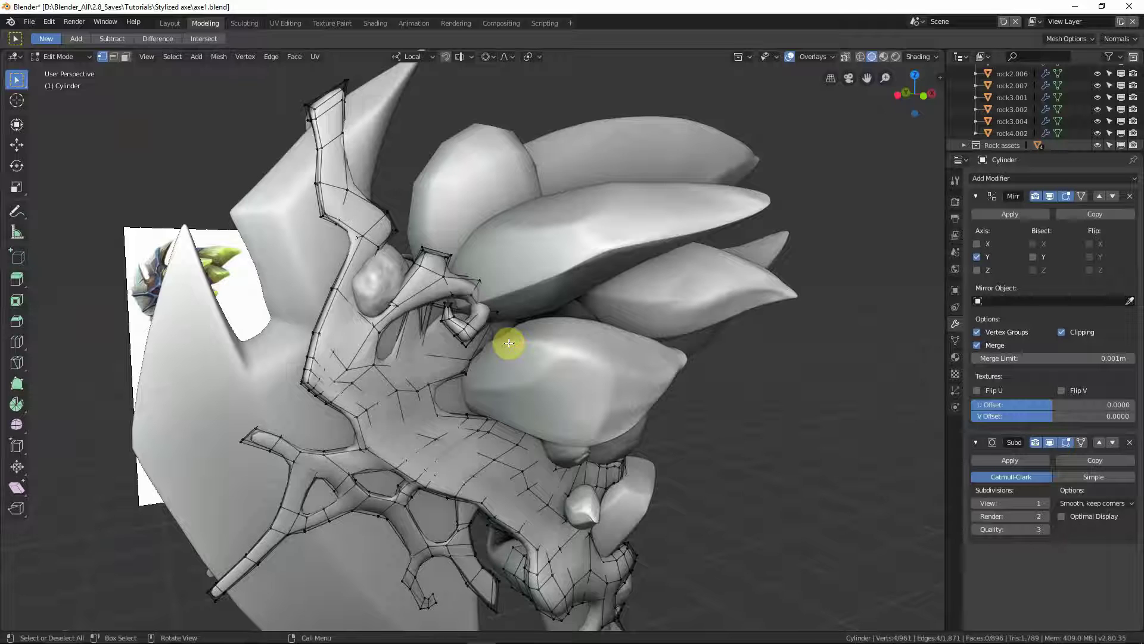
key("KP_1")
scroll(544, 417, "up", 2)
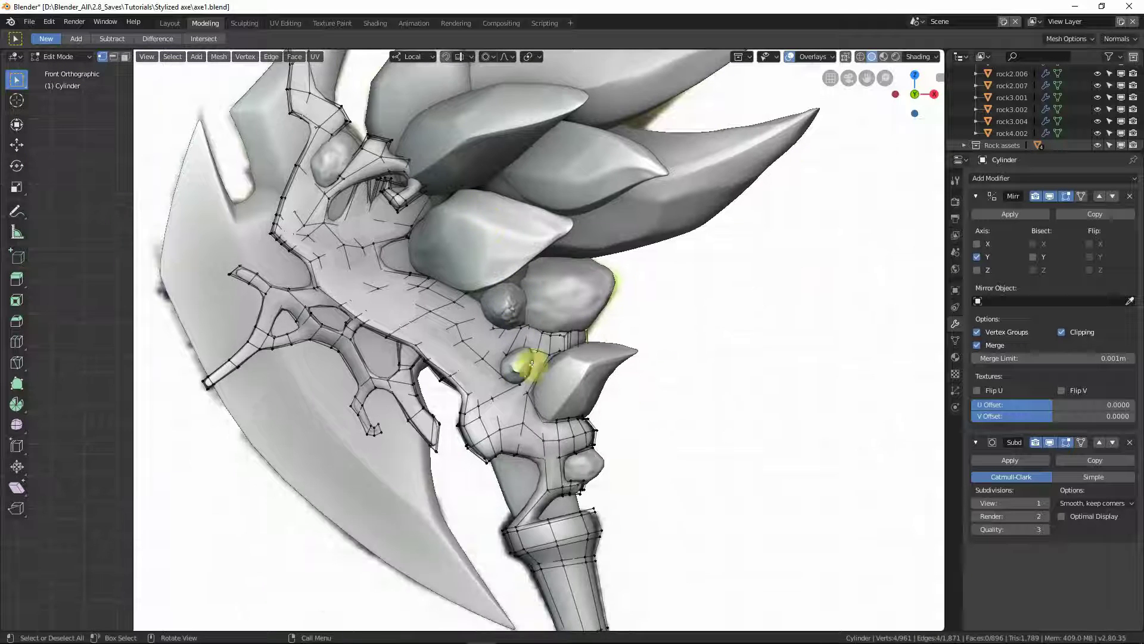
middle_click_drag(500, 472, 610, 482)
scroll(552, 468, "up", 2)
Step: Isolate the Cylinder collar in Local View and orbit to a frontal view of the neck in Edit Mode
key("Tab")
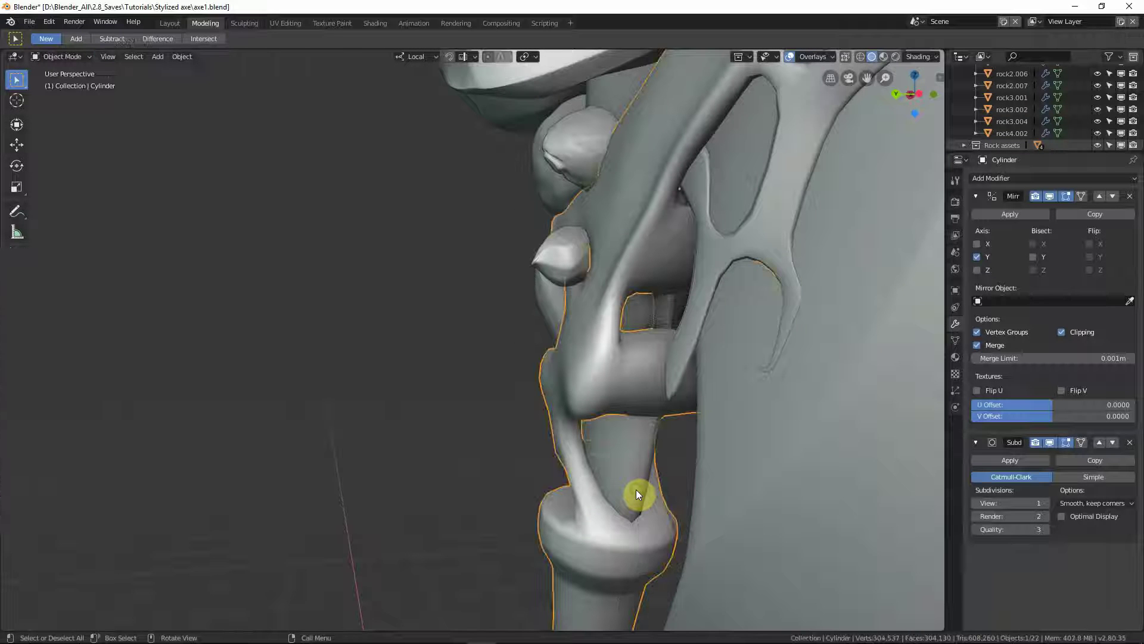
key("KP_Divide")
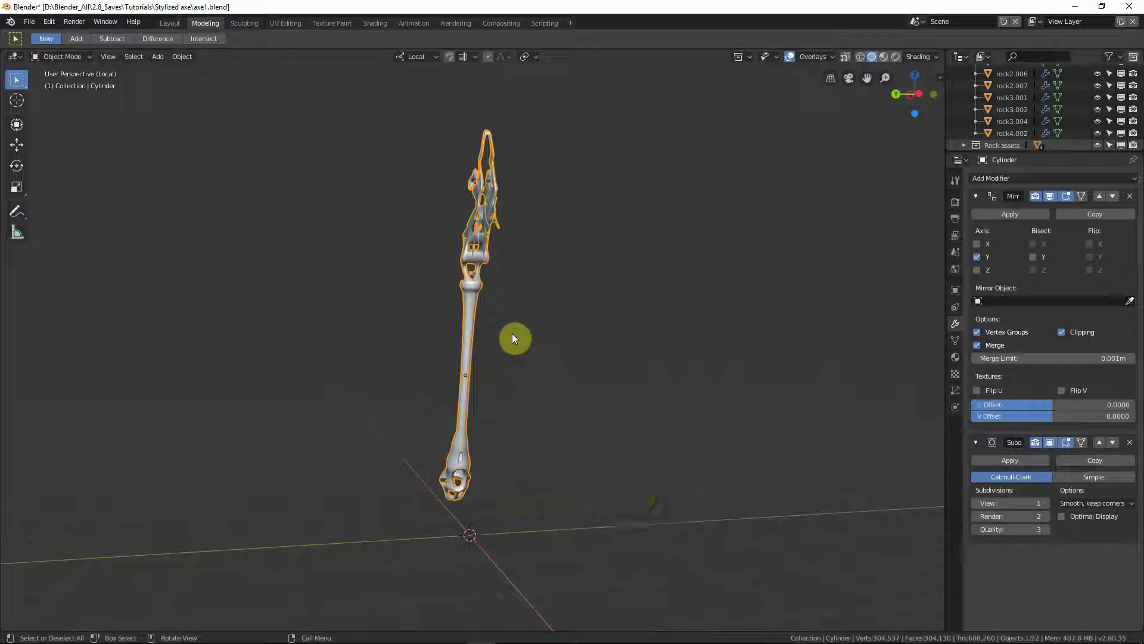
middle_click_drag(501, 322, 511, 250)
scroll(550, 238, "up", 2)
key("Tab")
key("Tab")
scroll(492, 306, "up", 3)
middle_click_drag(403, 298, 518, 320)
key("Tab")
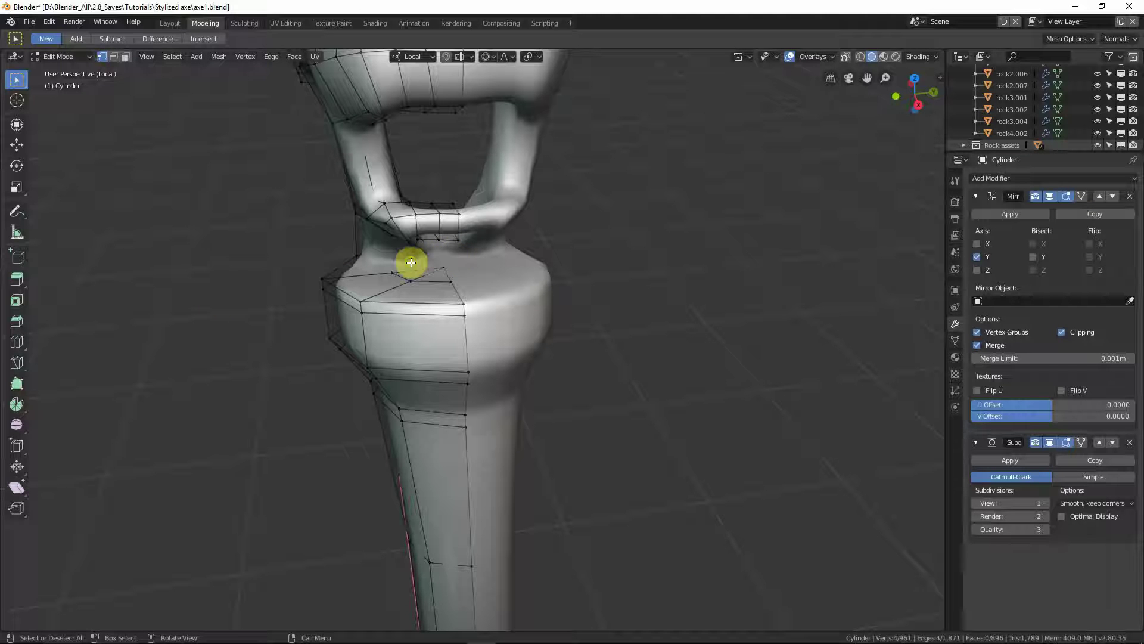
Step: Zoom in on the handle crossbar and dissolve its selected edge, leaving 957 vertices and 892 faces
middle_click_drag(408, 261, 435, 394)
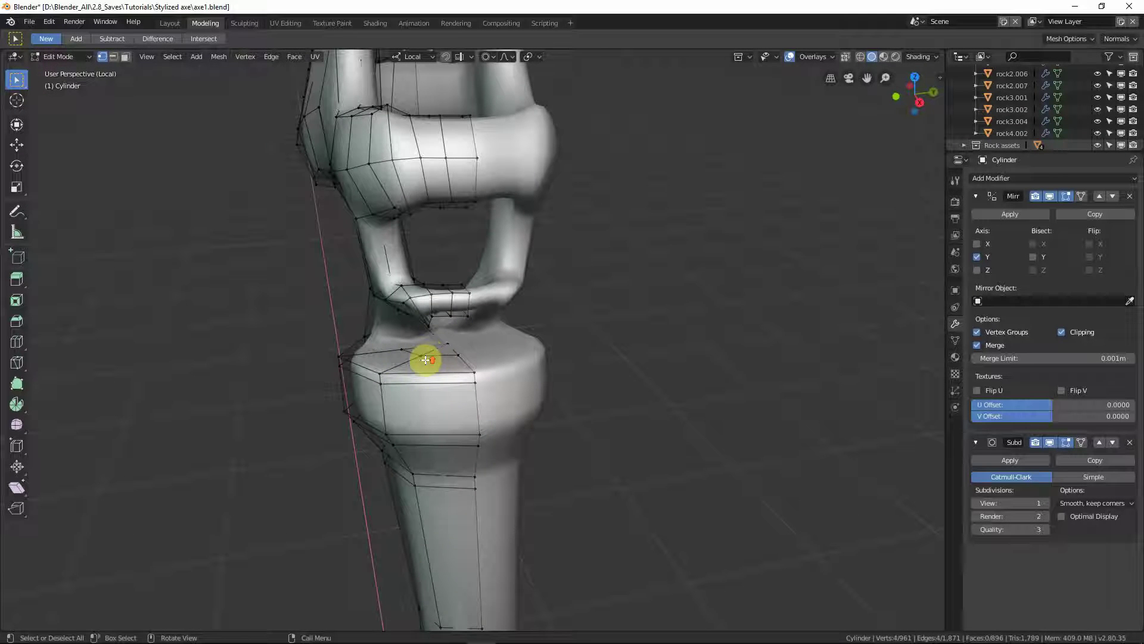
scroll(441, 296, "up", 3)
scroll(435, 322, "up", 2)
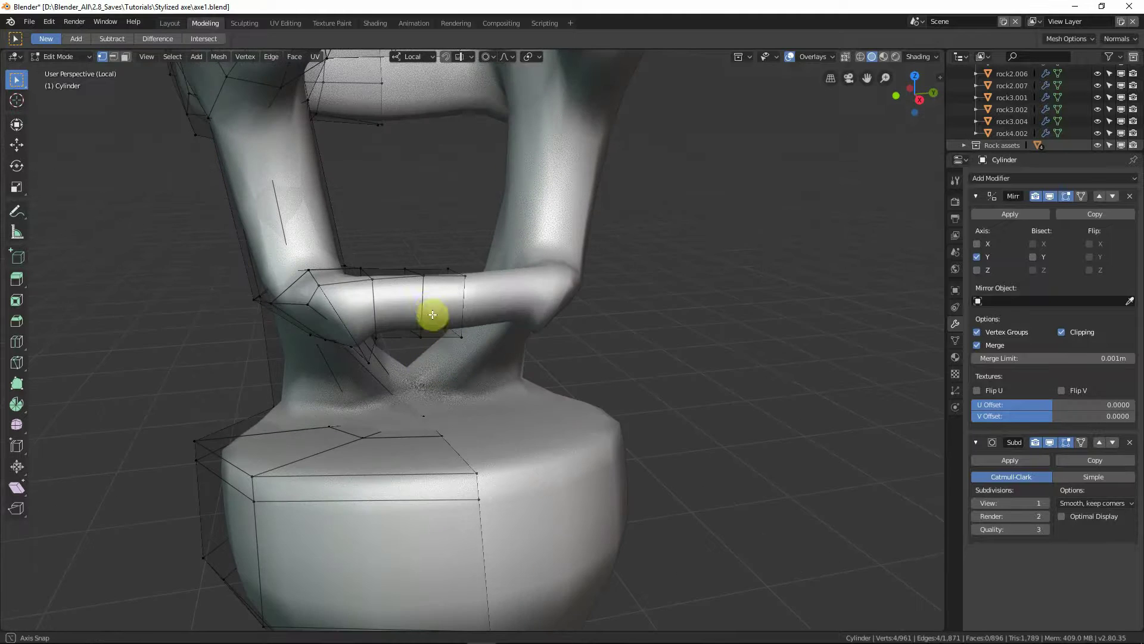
scroll(431, 309, "up", 1)
scroll(429, 307, "down", 1)
scroll(435, 346, "up", 4)
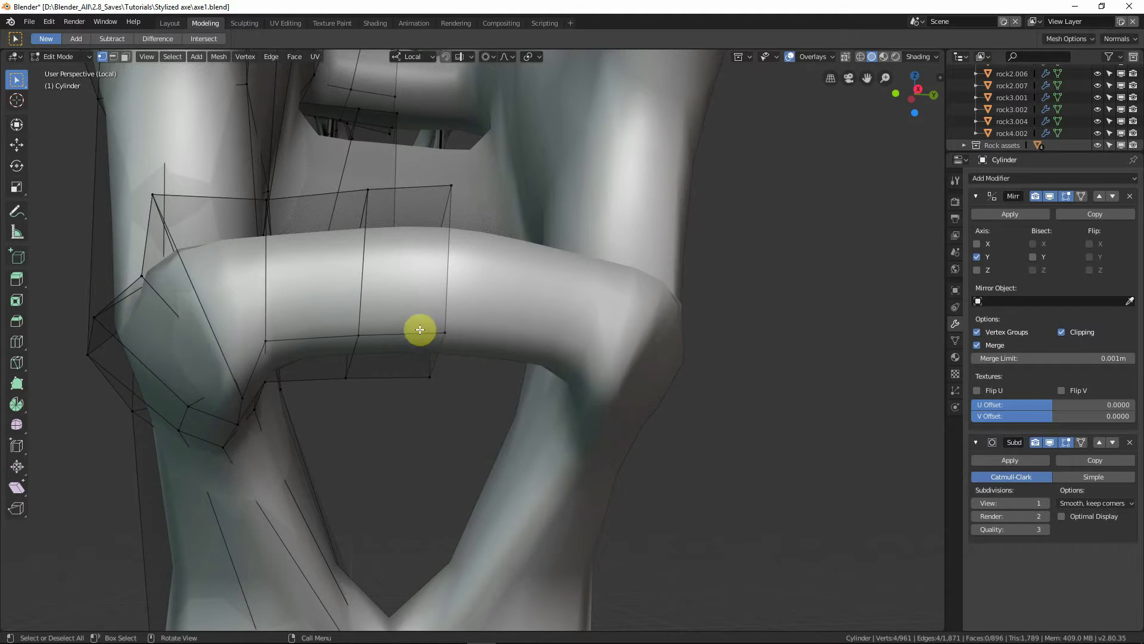
scroll(418, 328, "down", 5)
scroll(416, 337, "up", 2)
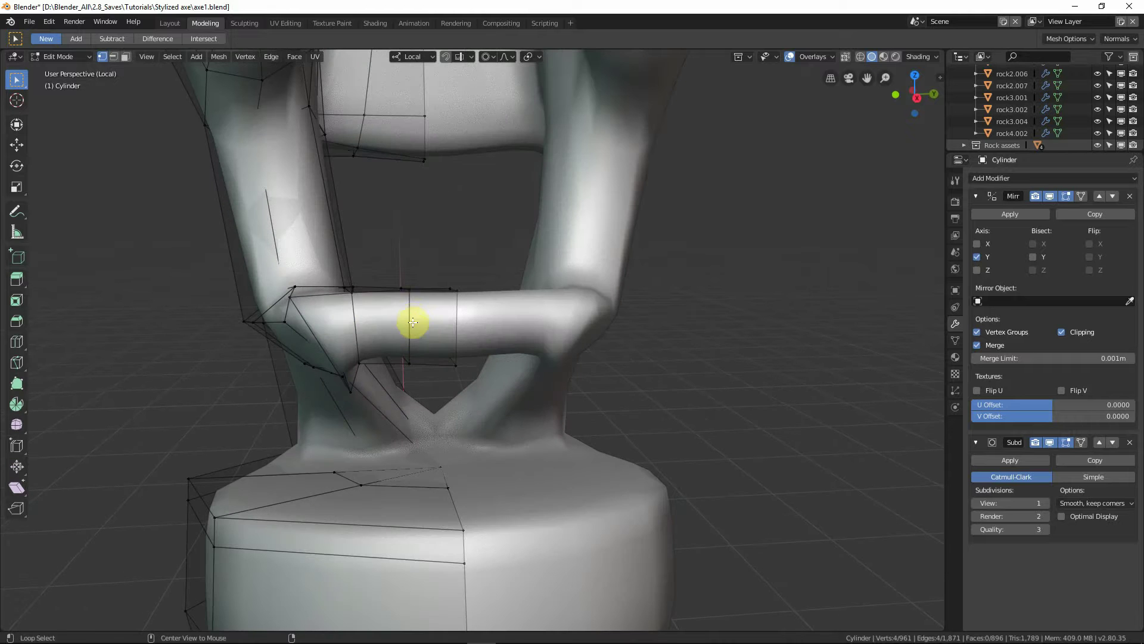
key("x")
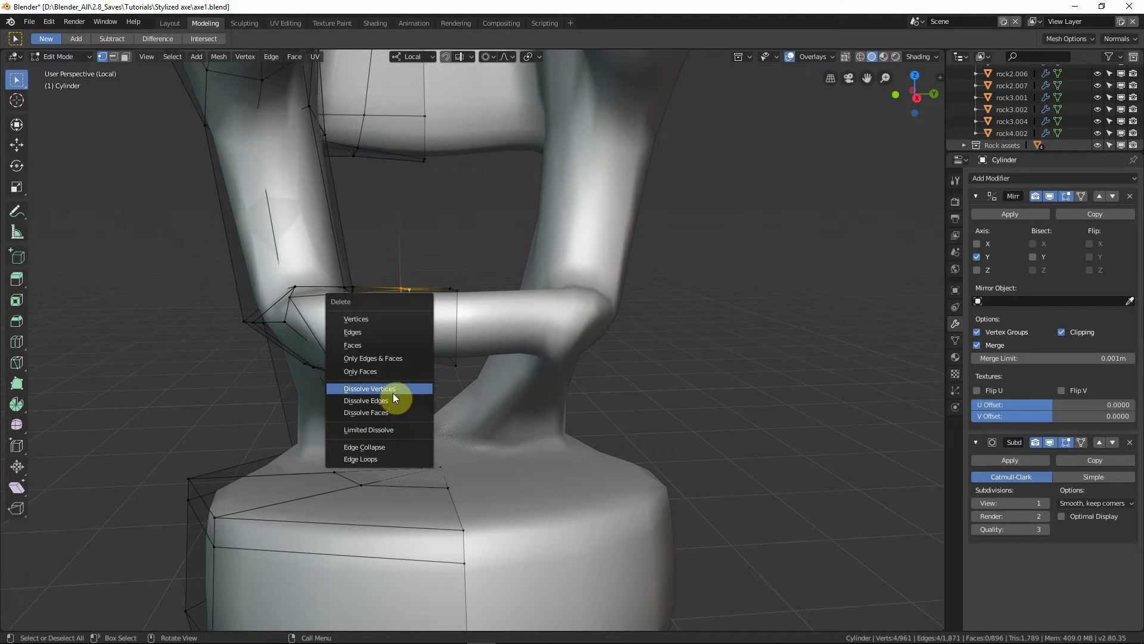
left_click(392, 401)
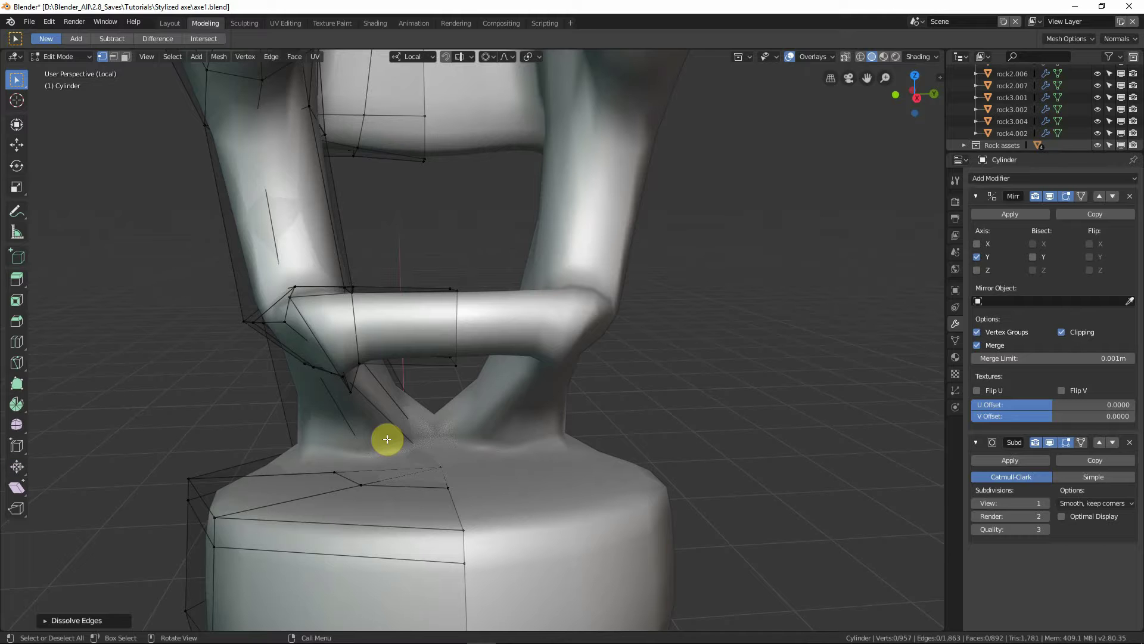
Step: Delete the faces under the crossbar and atop the bulge, leaving two open holes
left_click(125, 57)
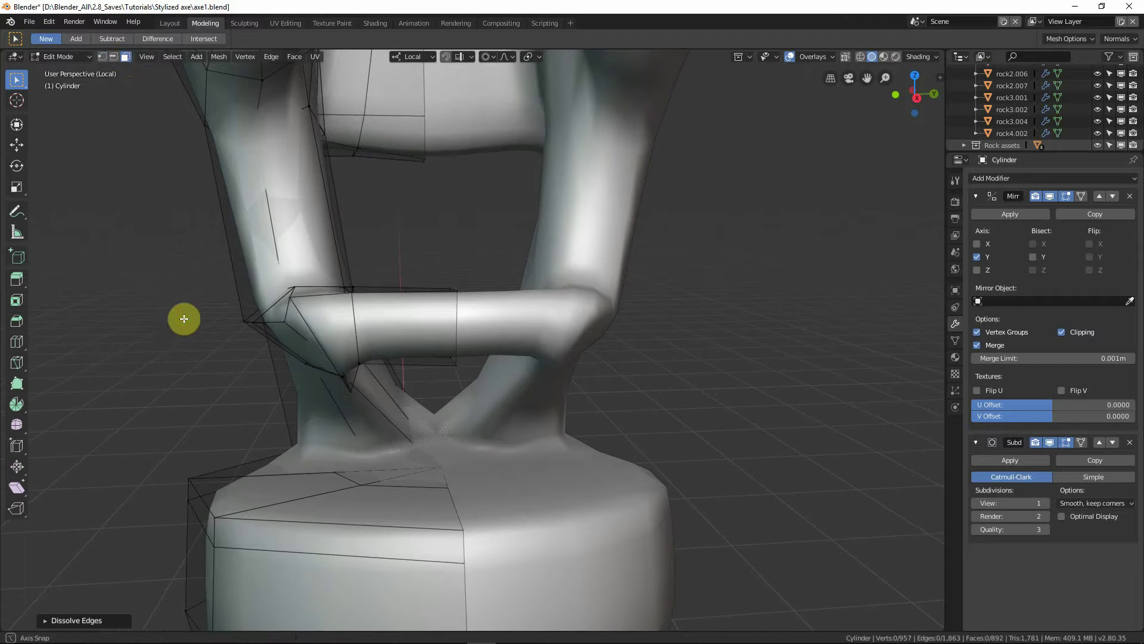
middle_click_drag(185, 316, 327, 355)
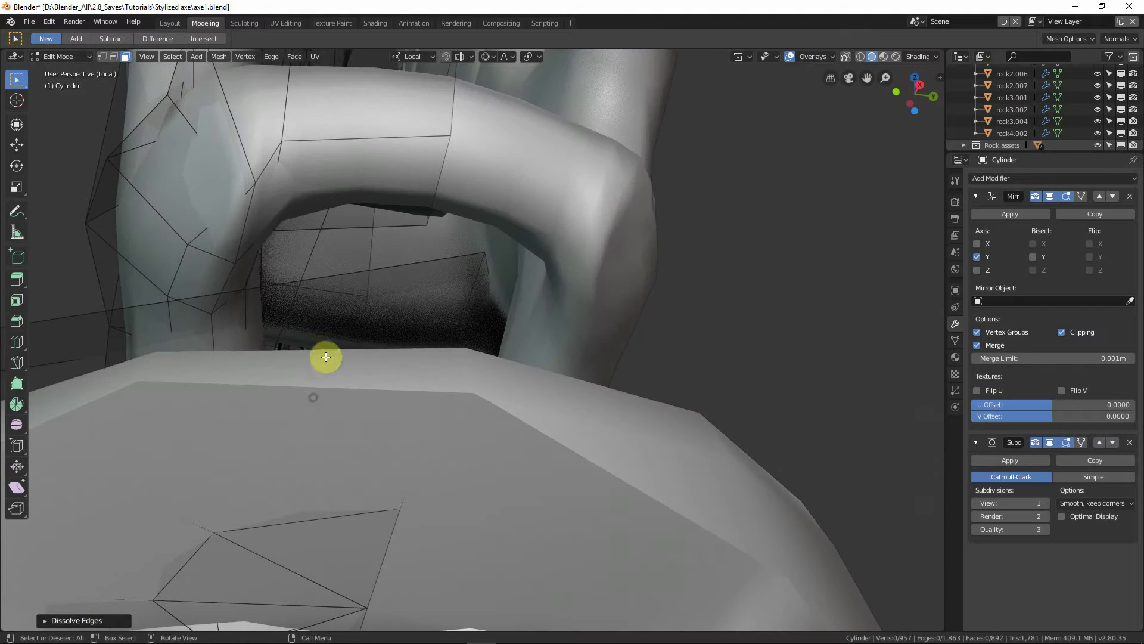
left_click(365, 181)
scroll(365, 179, "down", 5)
middle_click_drag(365, 179, 395, 345)
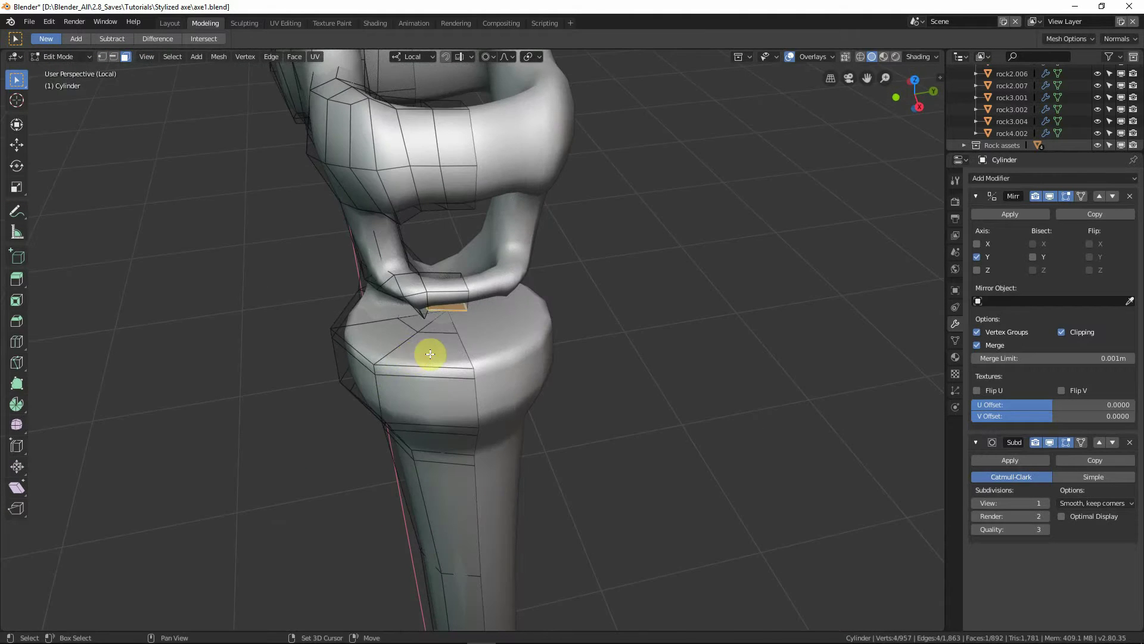
key("x")
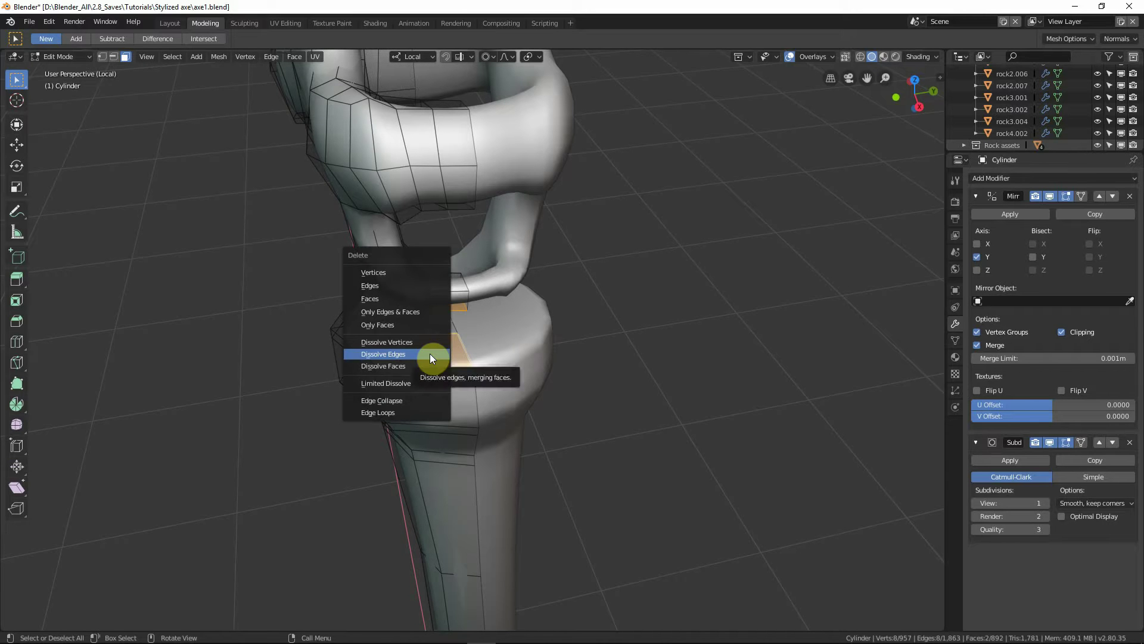
left_click(390, 299)
Step: Bridge the two open edge loops into one continuous surface with Bridge Edge Loops
scroll(477, 379, "up", 5)
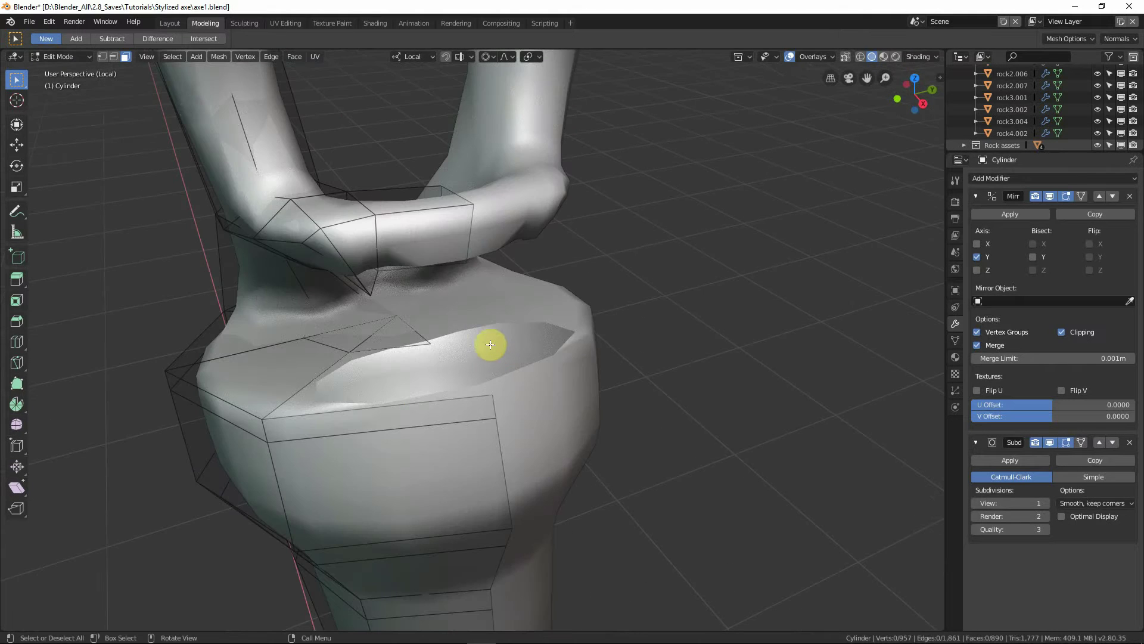
left_click(110, 58)
middle_click_drag(238, 224, 398, 387)
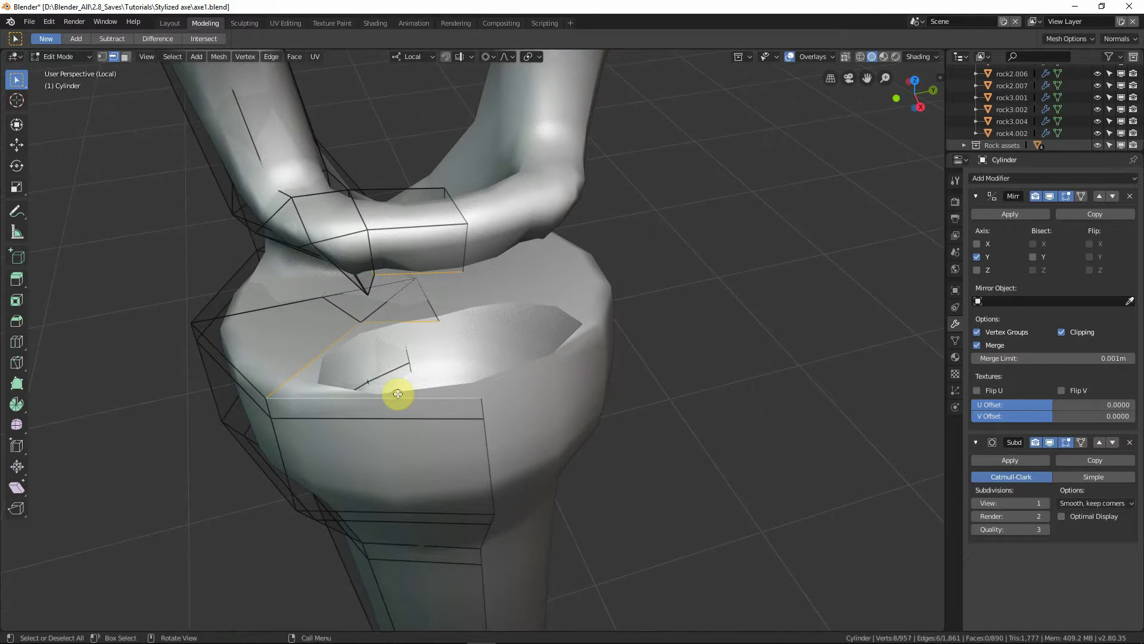
middle_click_drag(412, 375, 481, 306)
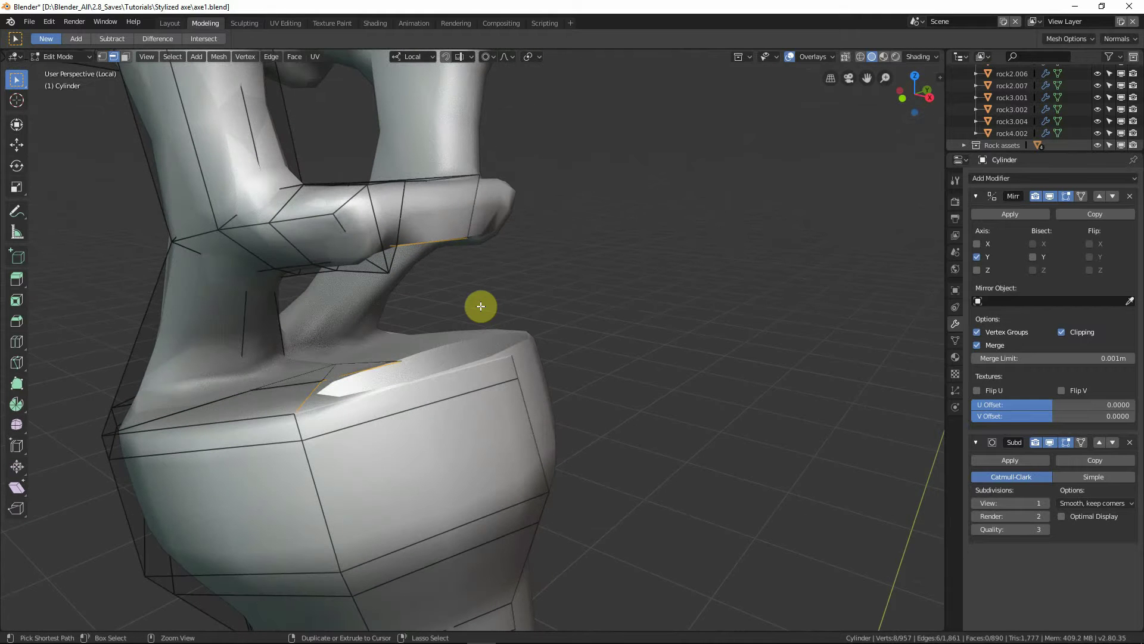
key("ctrl+e")
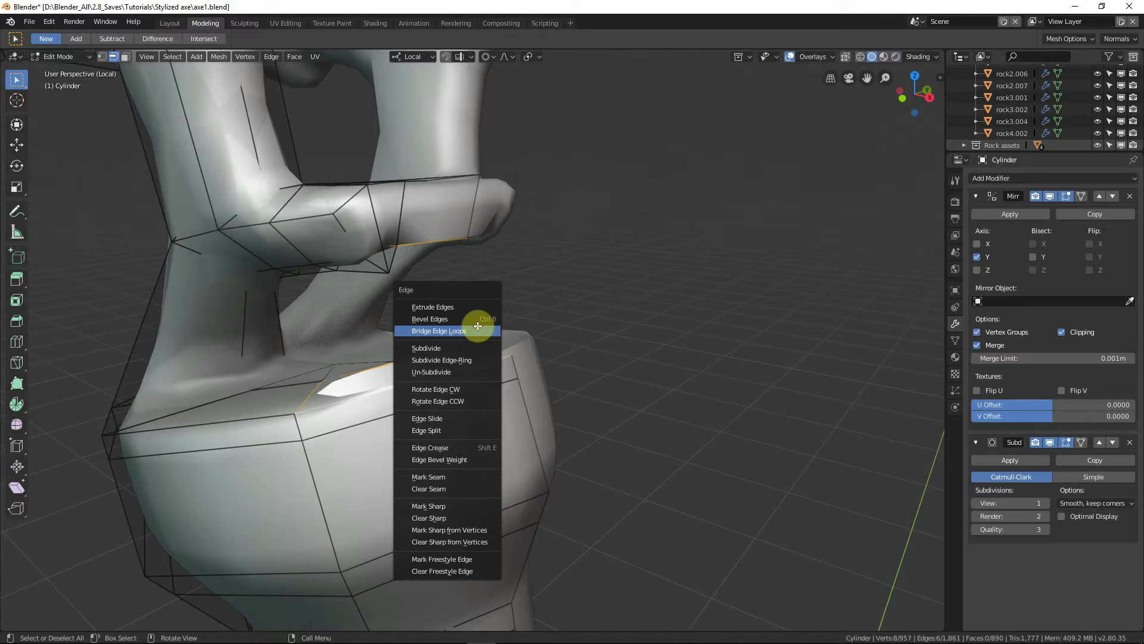
left_click(477, 326)
Step: Check the smoothed join, try a loop cut around the bridge, then return to Object Mode
middle_click_drag(462, 355, 439, 353)
key("Tab")
scroll(367, 338, "up", 2)
key("Tab")
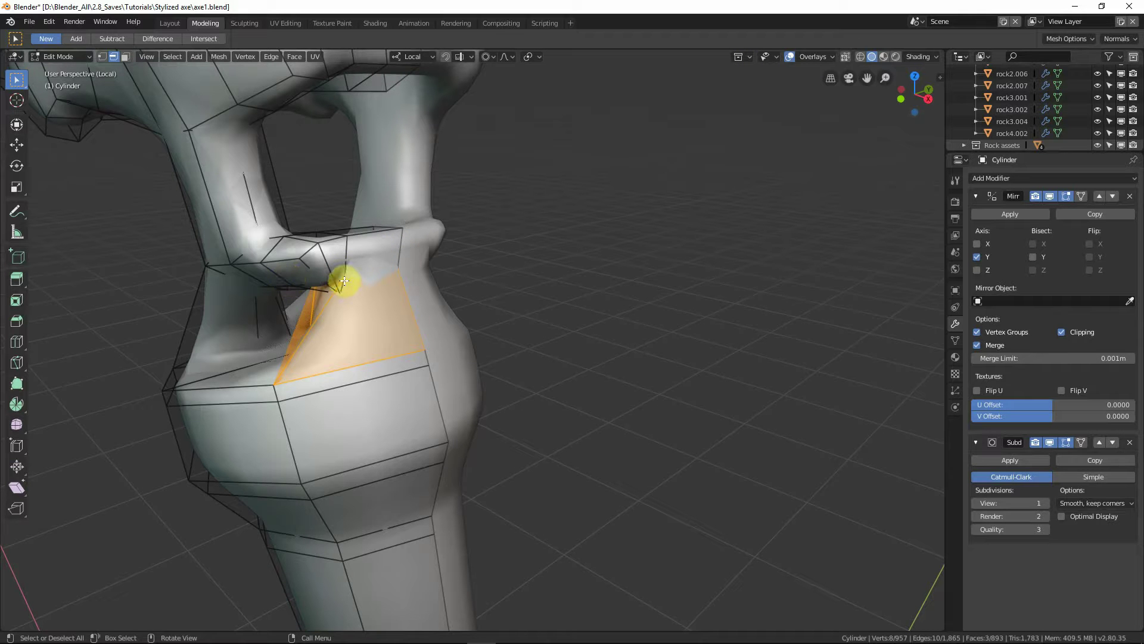
key("ctrl+r")
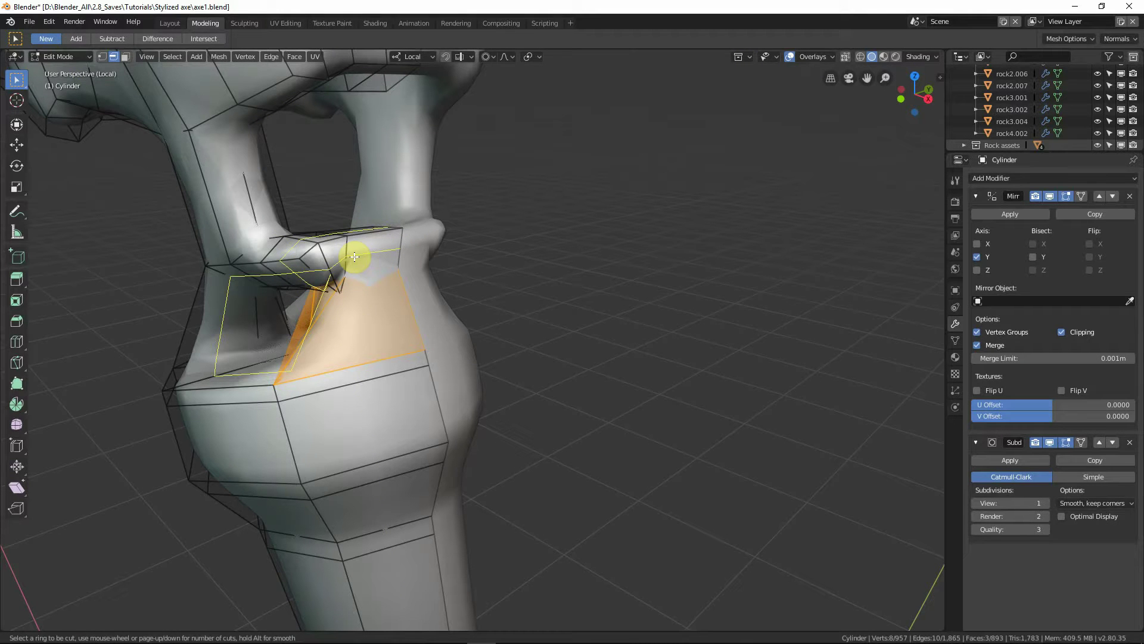
left_click(354, 256)
right_click(354, 256)
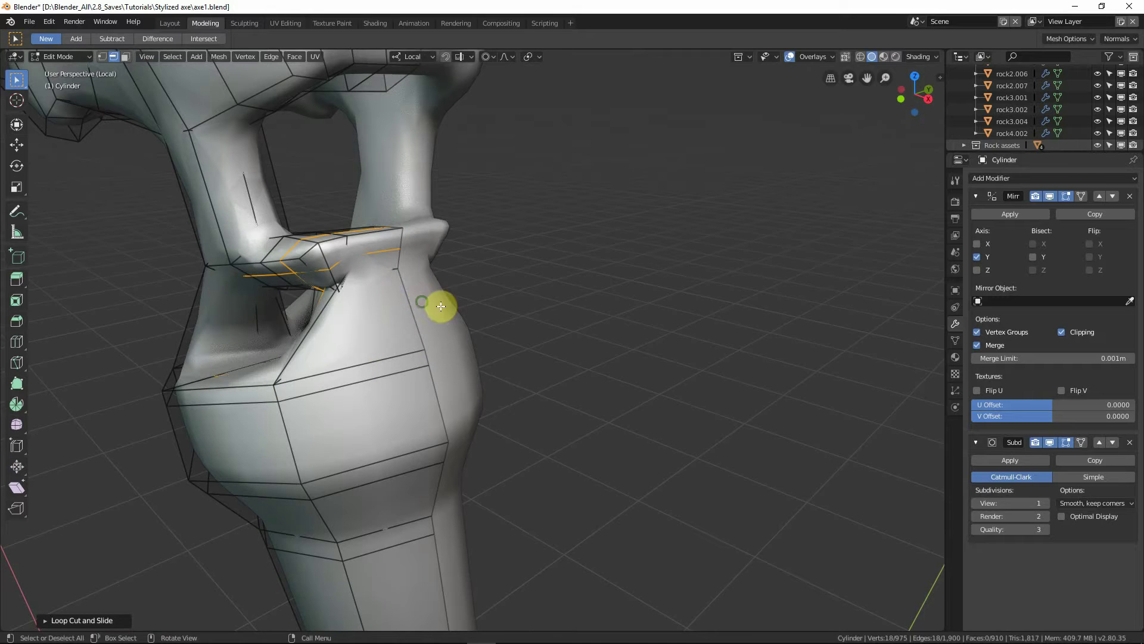
middle_click_drag(441, 306, 347, 251)
key("ctrl+z")
key("ctrl+r")
key("Escape")
key("Tab")
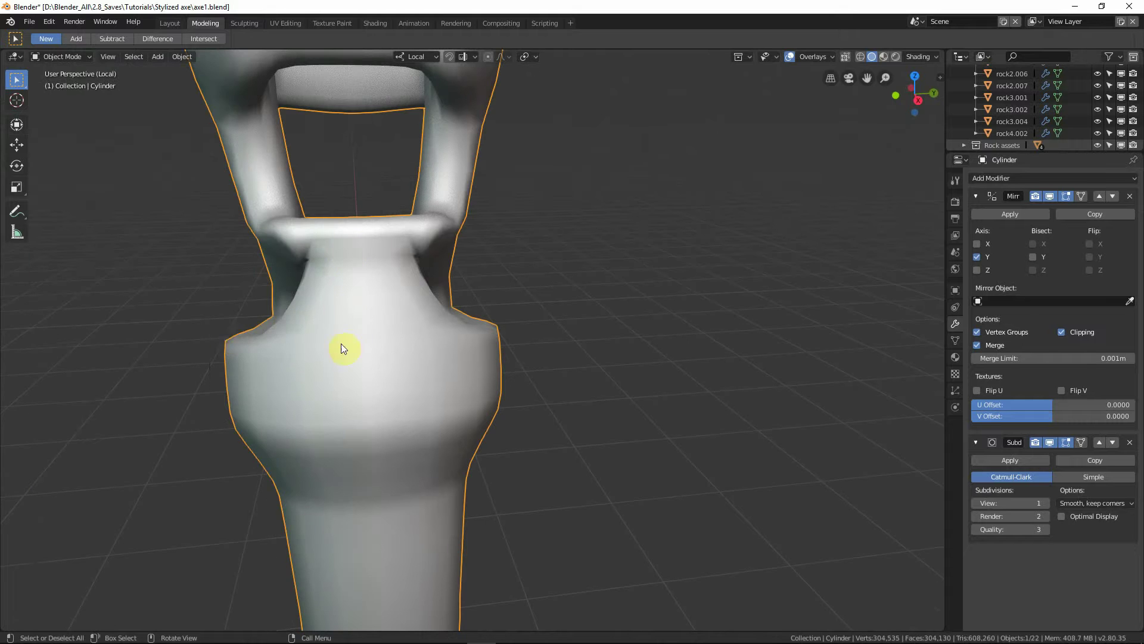
Step: In Edit Mode, switch to vertex select and pick a vertex at the crossbar join
middle_click_drag(263, 391, 335, 153)
key("Tab")
left_click(334, 135)
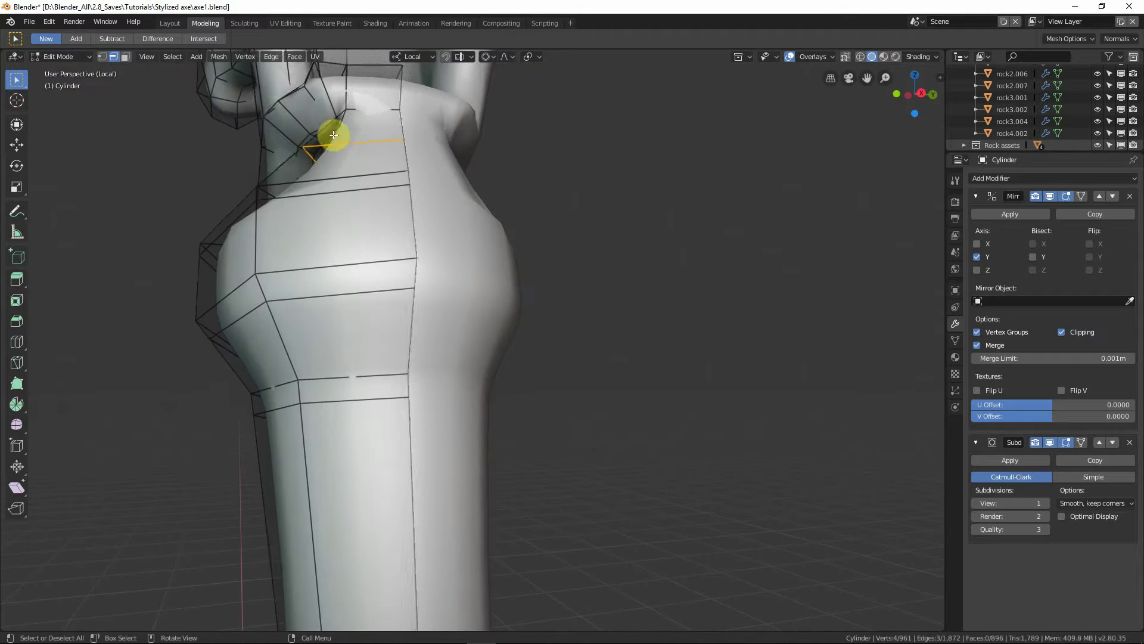
scroll(339, 144, "up", 5)
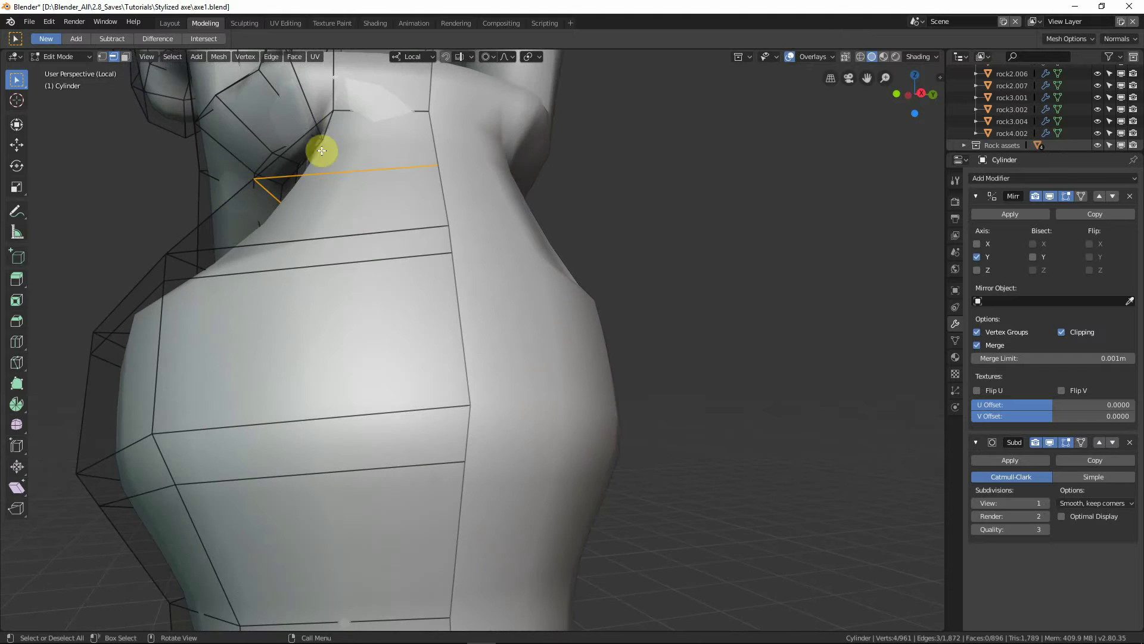
left_click(318, 134)
middle_click_drag(318, 134, 406, 166)
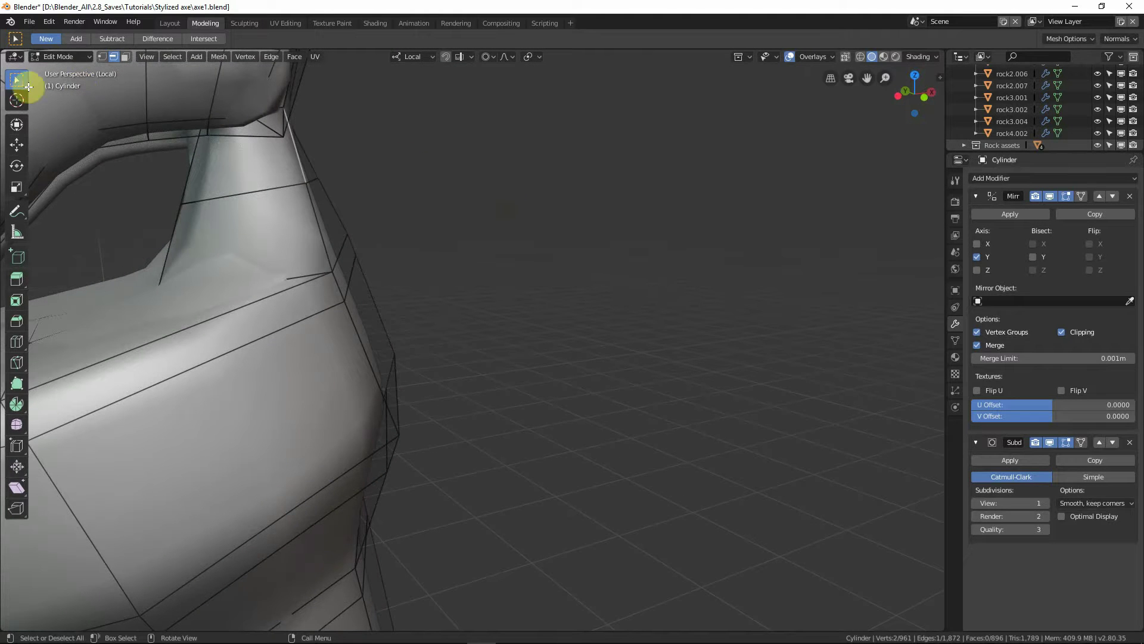
left_click(102, 57)
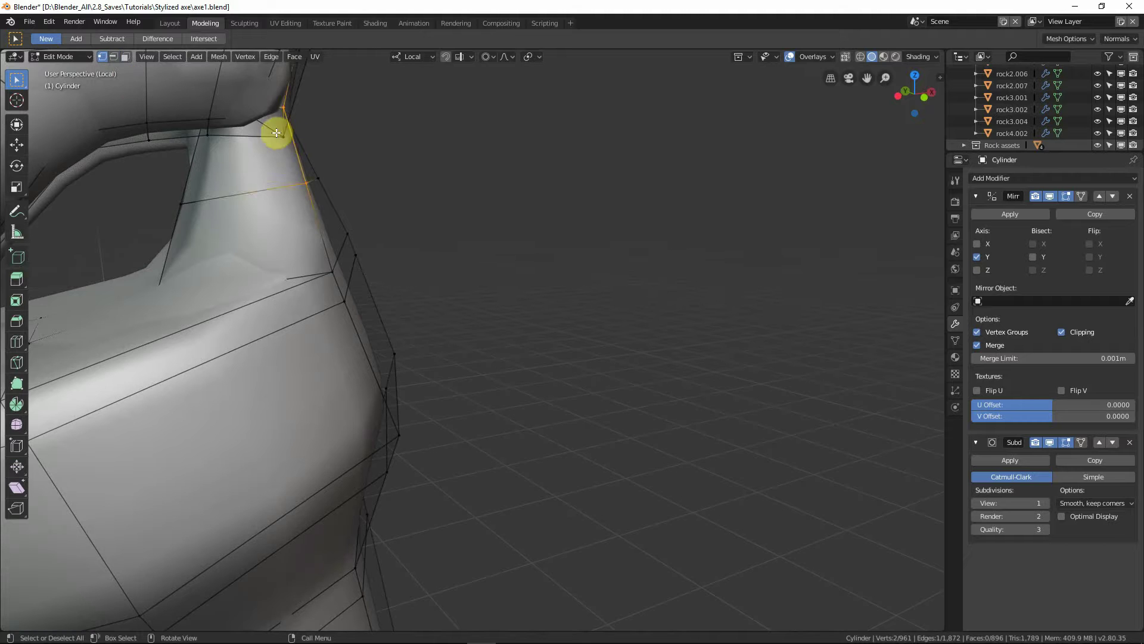
middle_click_drag(314, 148, 299, 127)
key("alt+z")
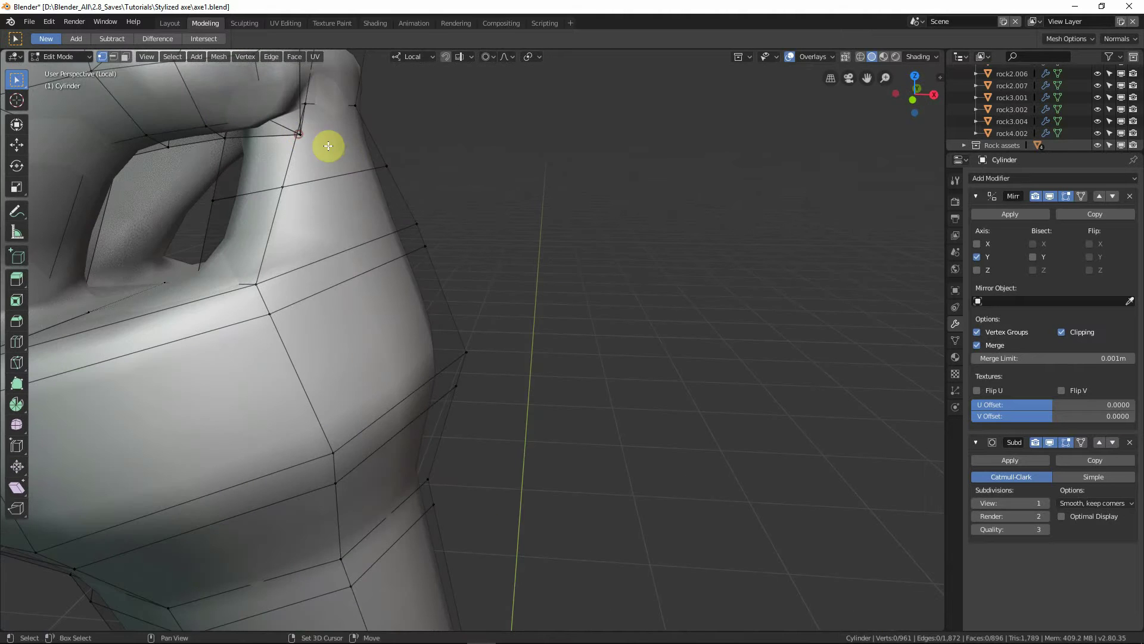
left_click(299, 134)
key("alt+z")
middle_click_drag(392, 169, 280, 174)
Step: Move the join vertex with soft proportional falloff to smooth the neck transition
key("g")
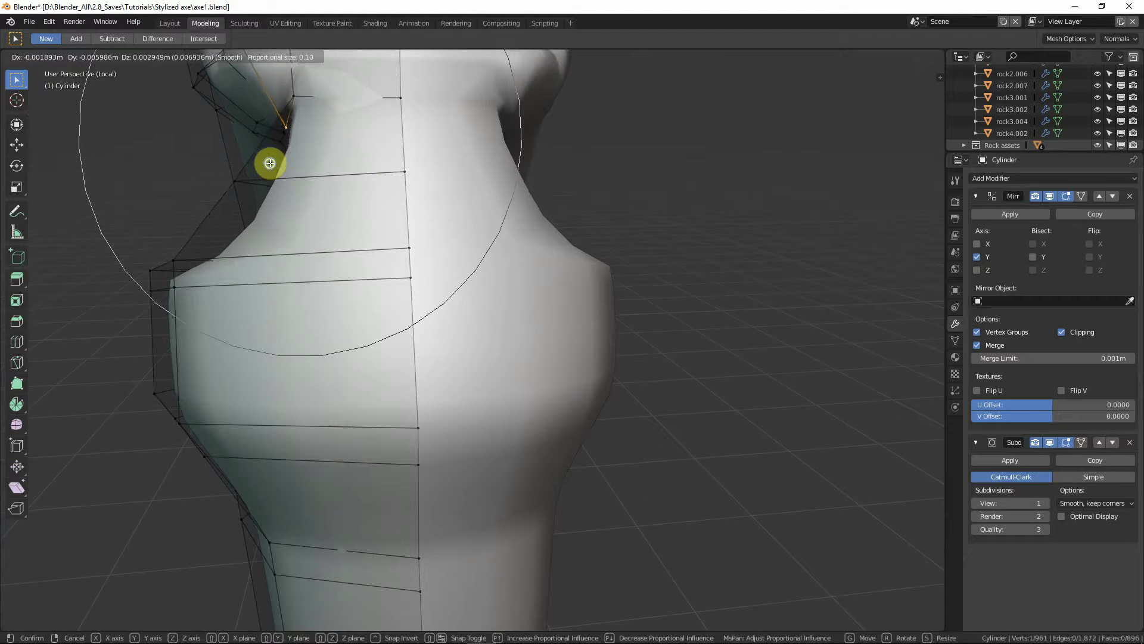
left_click(266, 161)
right_click(270, 163)
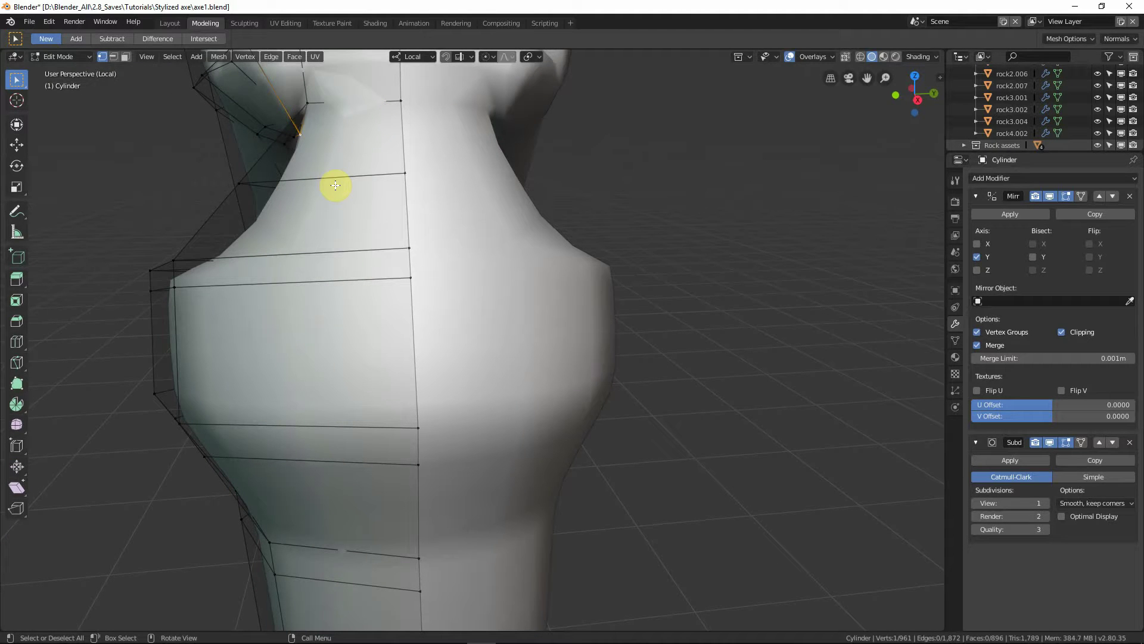
key("g")
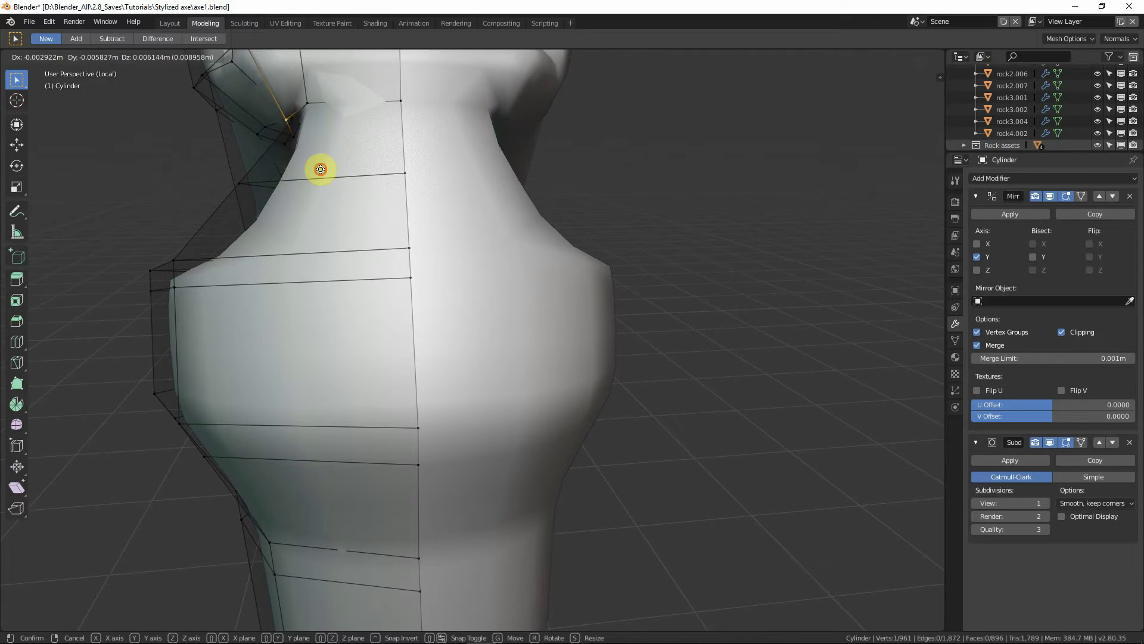
left_click(321, 169)
middle_click_drag(321, 169, 281, 123)
scroll(282, 121, "up", 3)
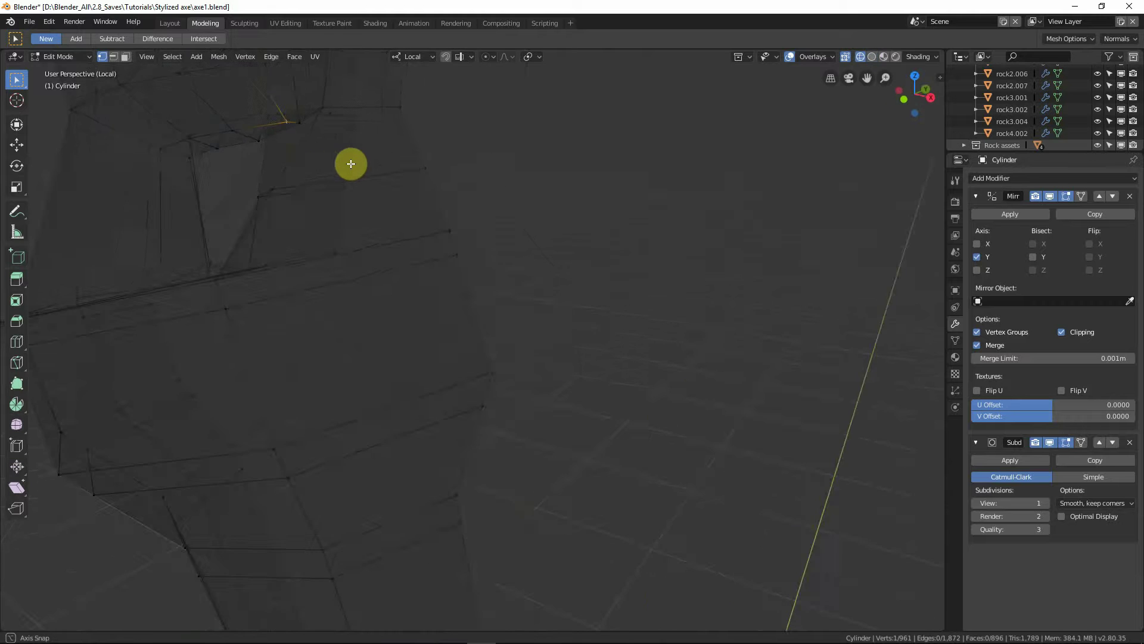
scroll(377, 169, "down", 3)
middle_click_drag(378, 169, 263, 169)
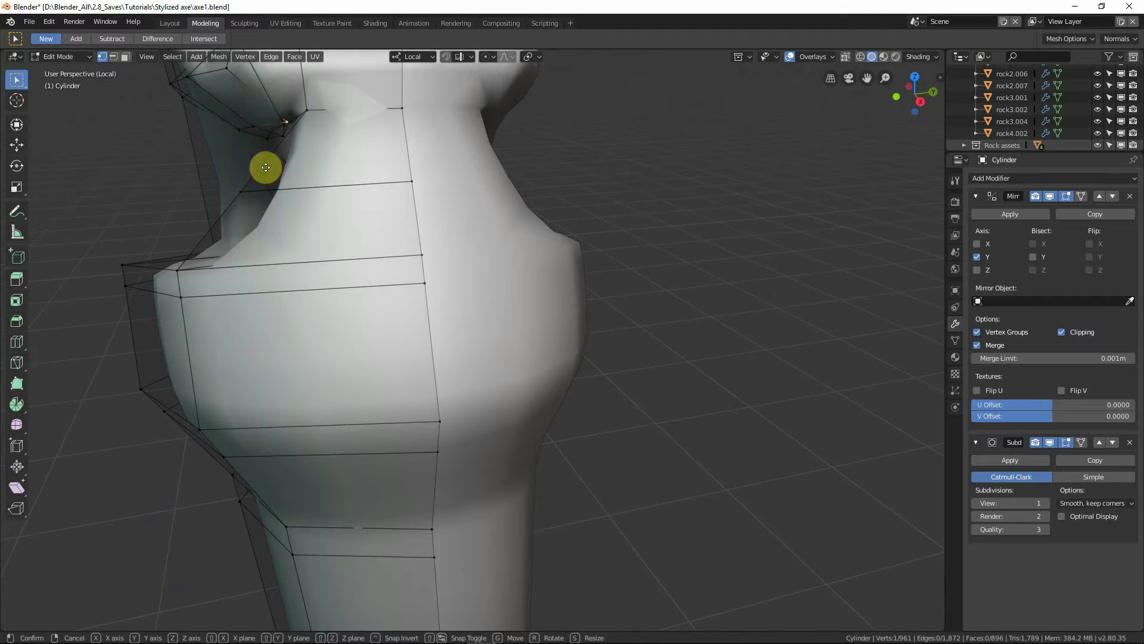
Step: Slide the vertex along the Y axis, reposition it once more, and return to Object Mode
key("g")
key("y")
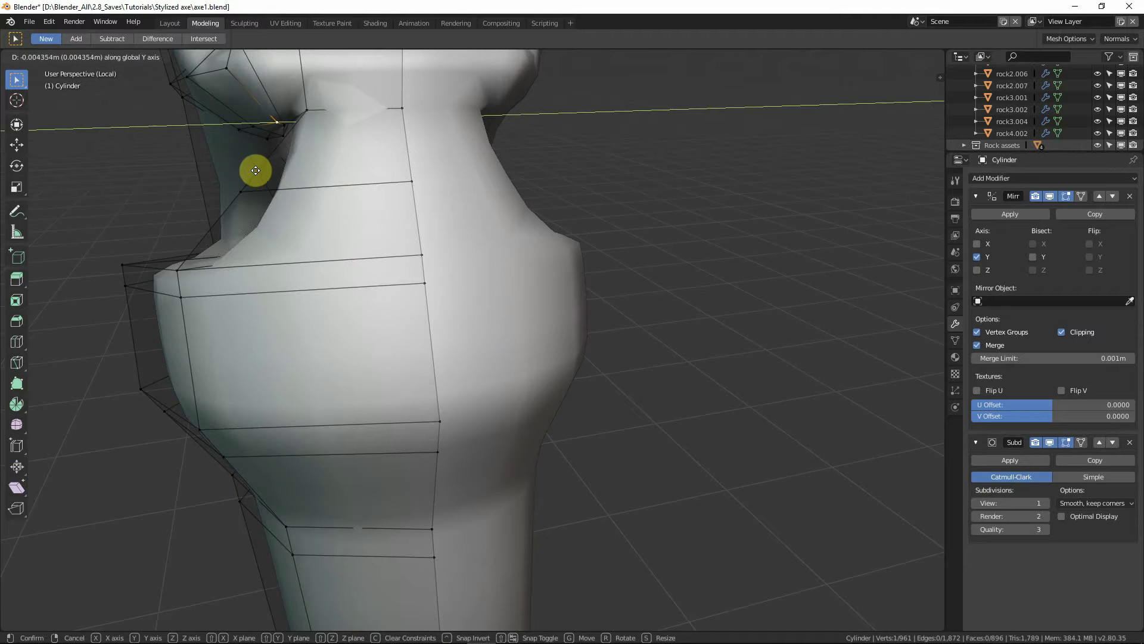
left_click(256, 170)
middle_click_drag(280, 173, 240, 227)
key("g")
left_click(522, 152)
key("Tab")
scroll(370, 218, "down", 4)
Step: Leave Local View and frame the blade filigree in the front orthographic view
key("KP_1")
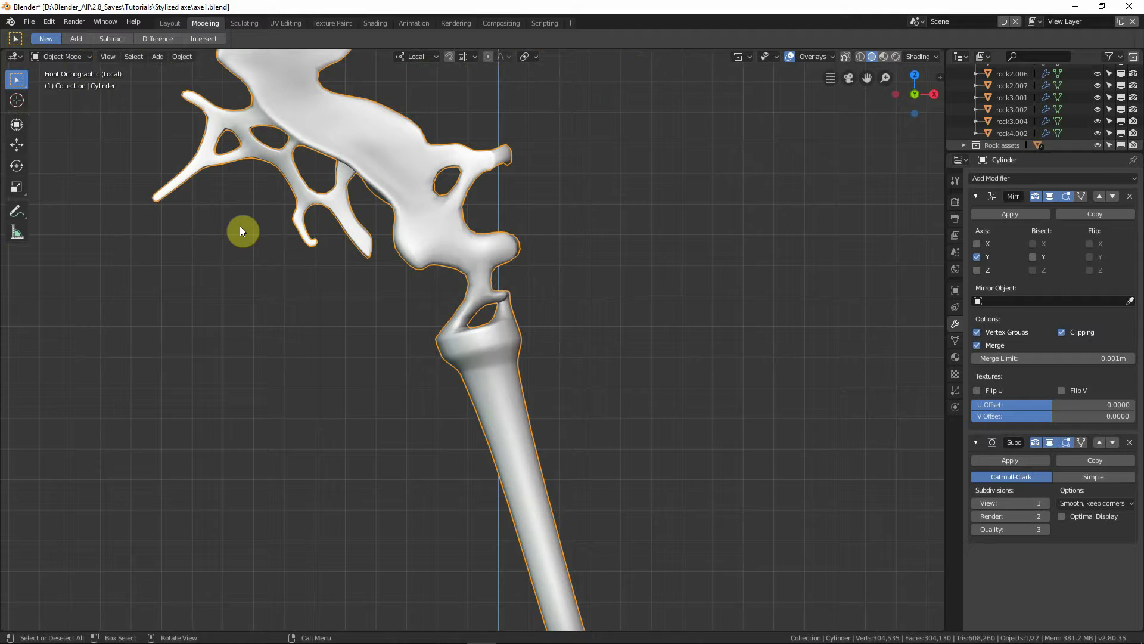
middle_click_drag(326, 160, 538, 403, "shift")
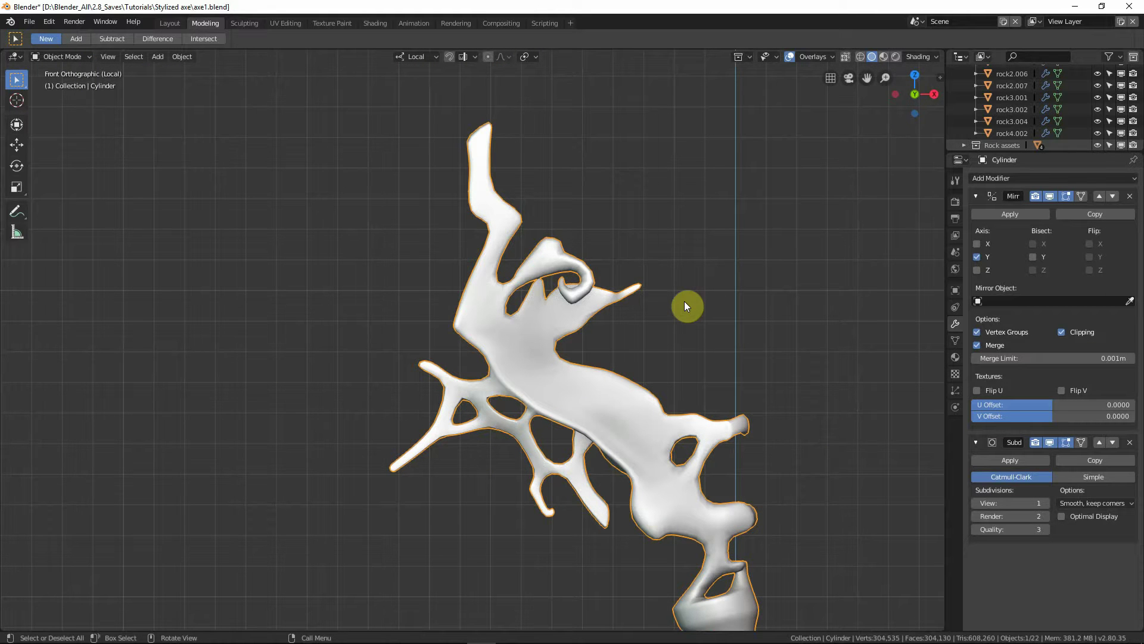
key("KP_Divide")
key("KP_1")
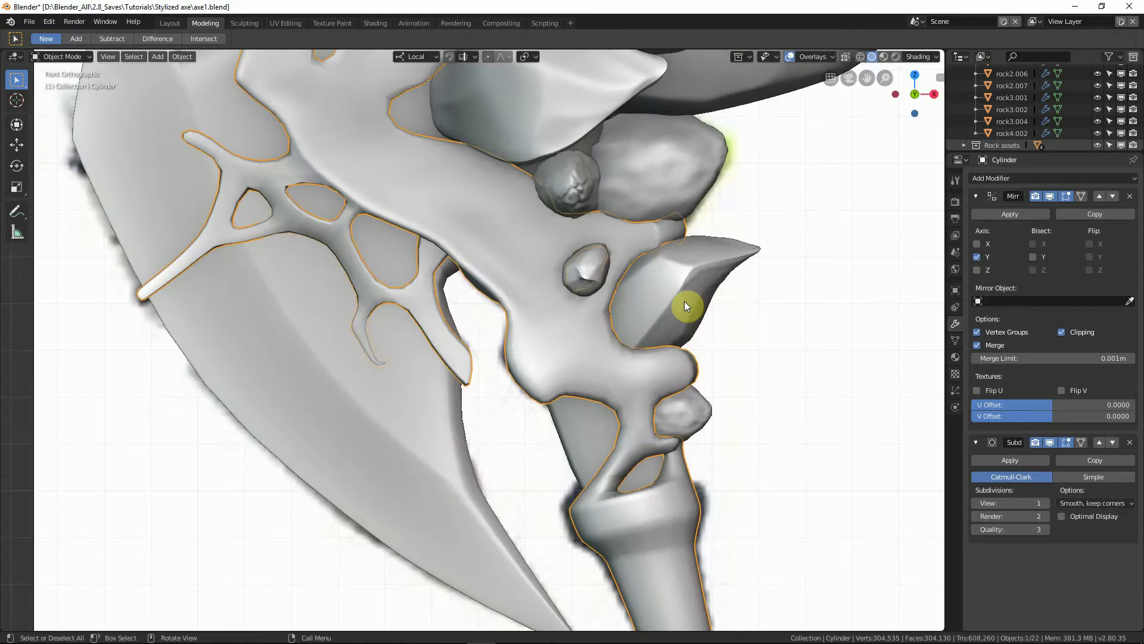
middle_click_drag(446, 251, 582, 299, "shift")
scroll(423, 205, "up", 3)
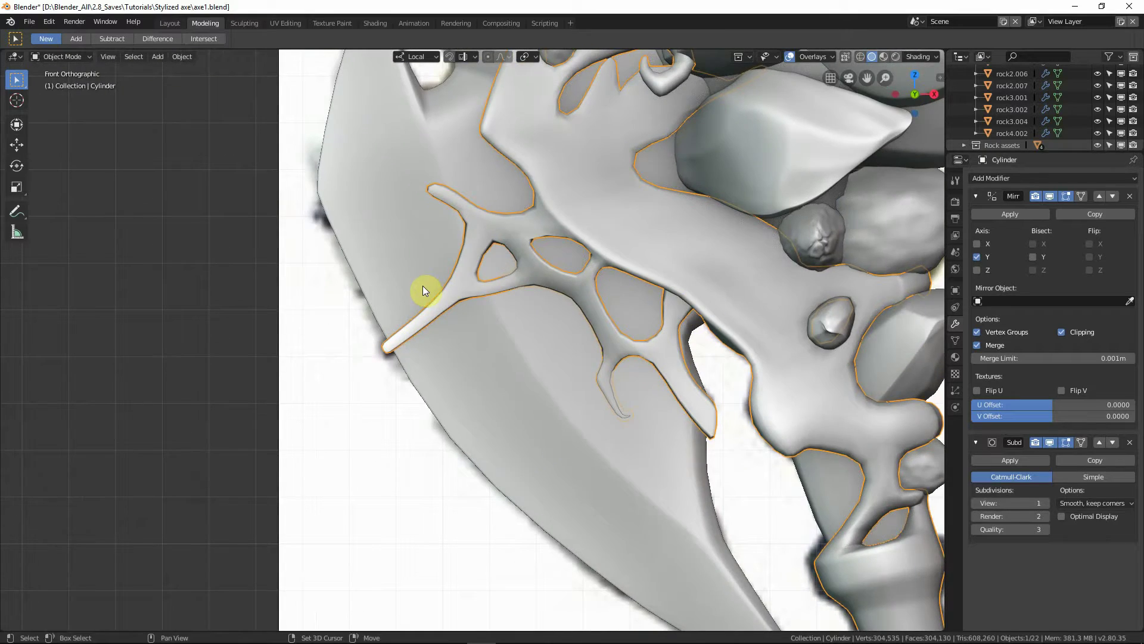
Step: Show the reference through the model and pan along the lower blade and handle filigree
key("shift+z")
middle_click_drag(431, 209, 510, 262, "shift")
middle_click_drag(732, 374, 429, 250, "shift")
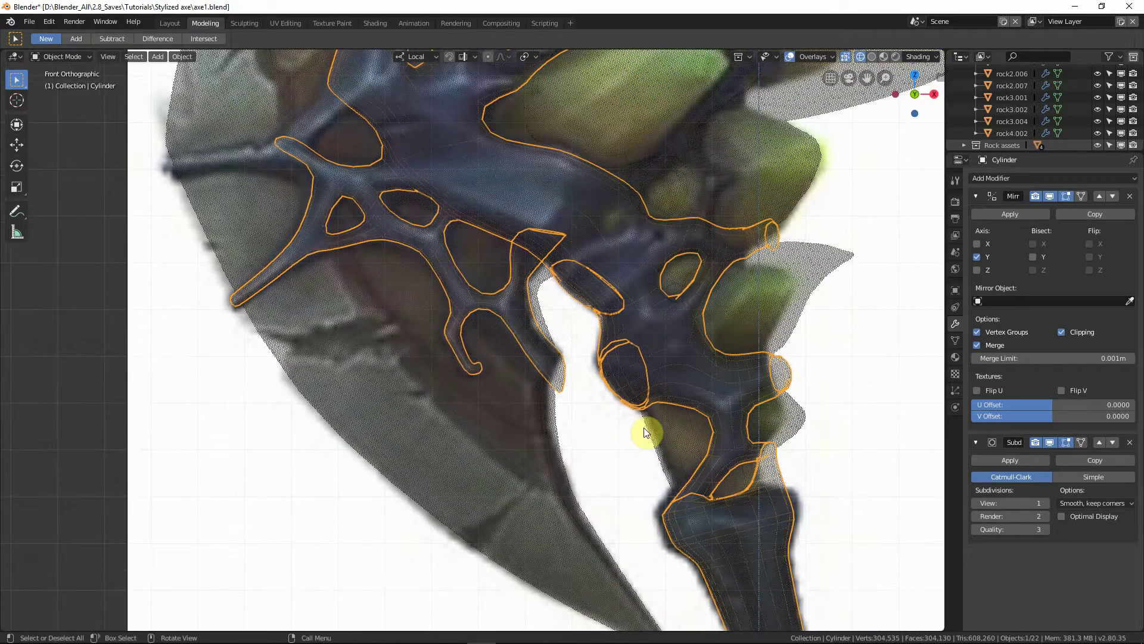
middle_click_drag(644, 433, 620, 488, "shift")
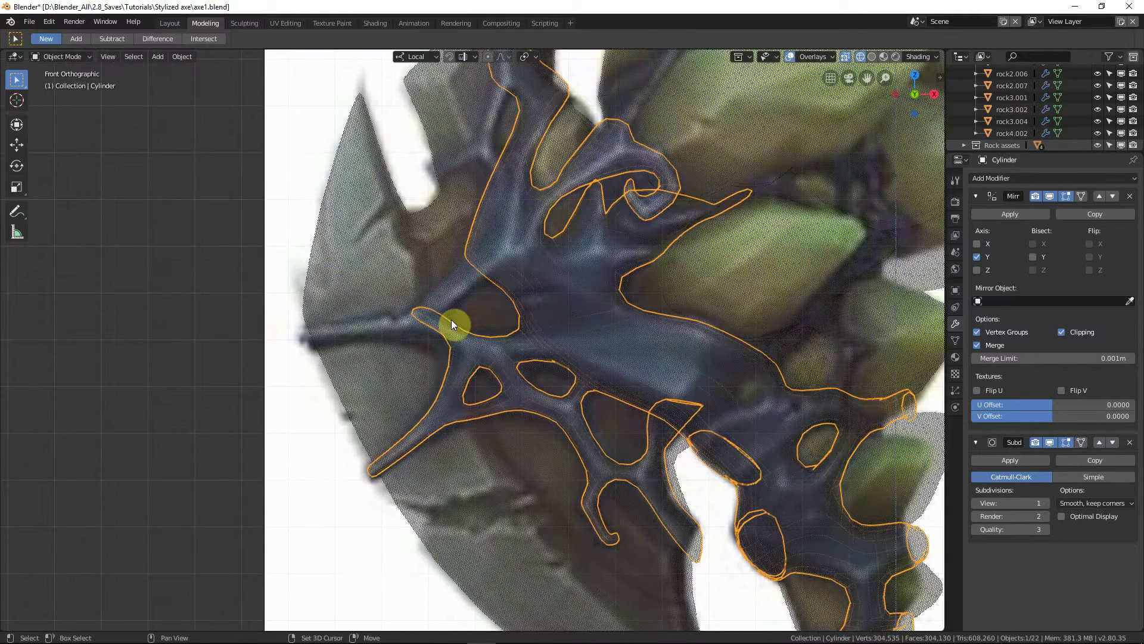
key("z")
key("z")
key("z")
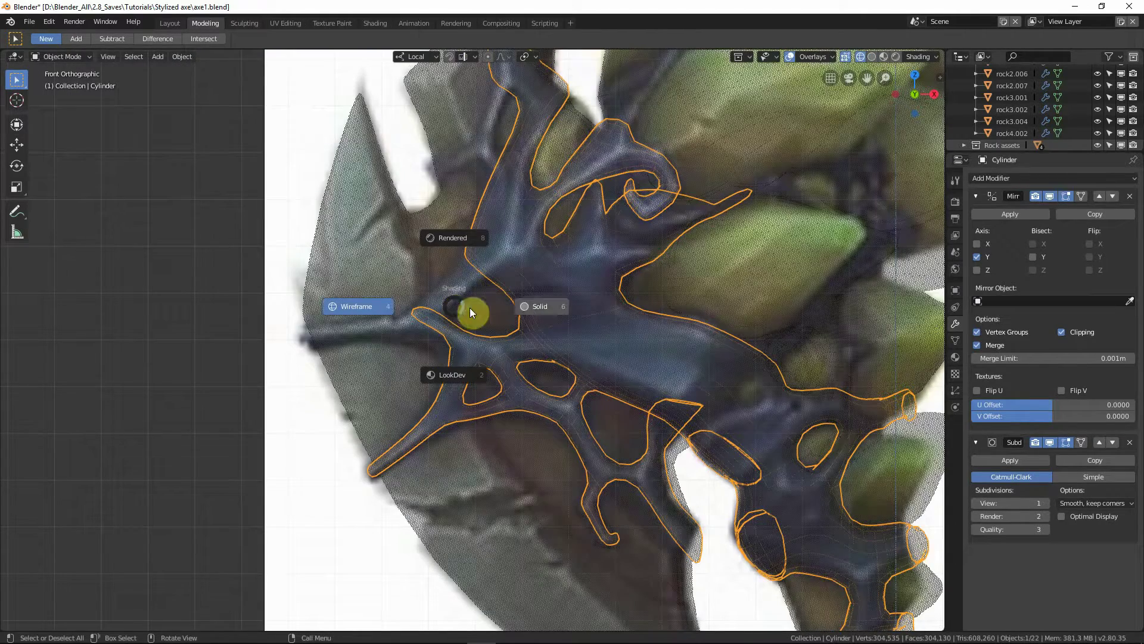
left_click(452, 238)
Step: Enter Edit Mode on the collar in solid shading and orbit to inspect it
key("Tab")
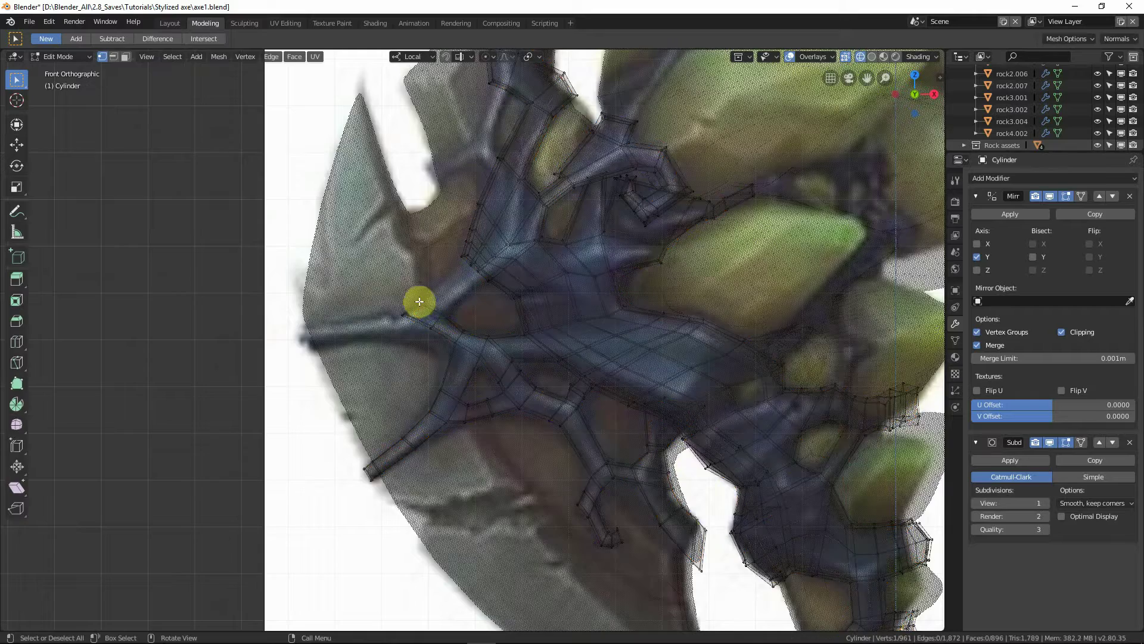
scroll(475, 370, "up", 4)
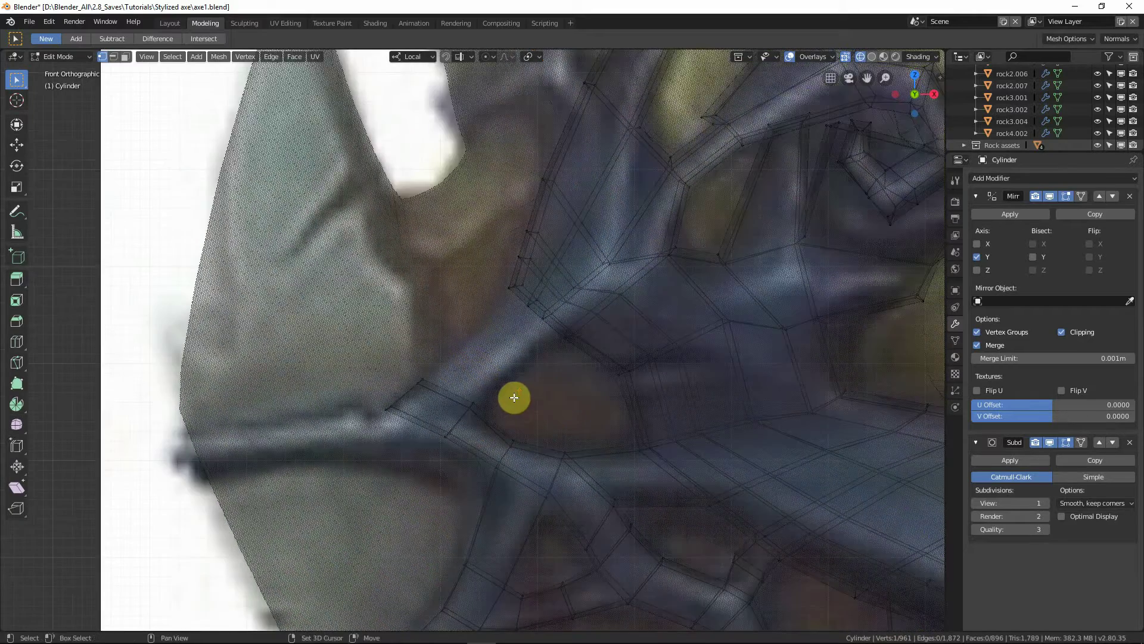
key("z")
mouse_move(514, 398)
middle_mouse_down()
mouse_move(536, 376)
mouse_move(588, 381)
mouse_move(548, 388)
middle_mouse_up()
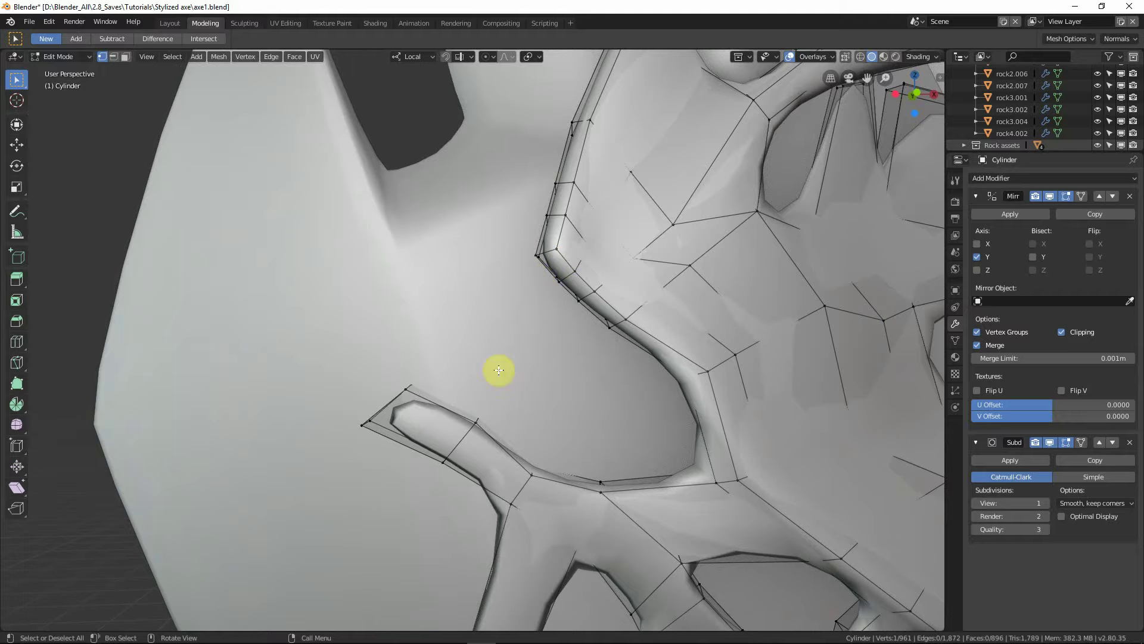
middle_click_drag(453, 405, 455, 365)
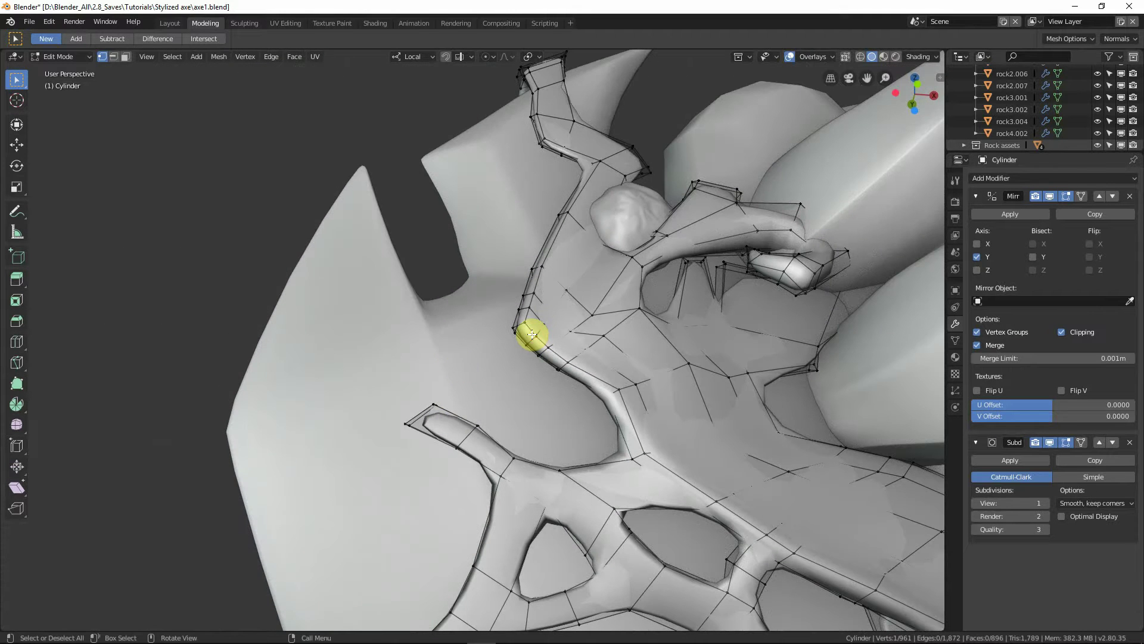
Step: Delete one outer-edge collar face and the lower branch's facing end face
left_click(128, 56)
scroll(523, 328, "up", 5)
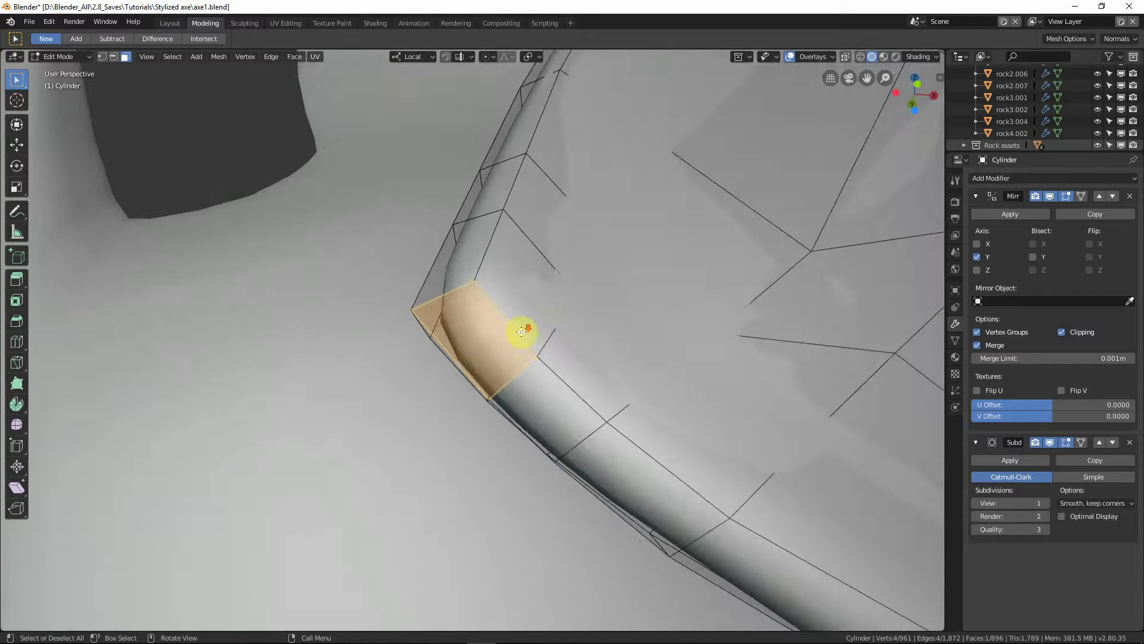
middle_click_drag(519, 327, 624, 329)
left_click(479, 338)
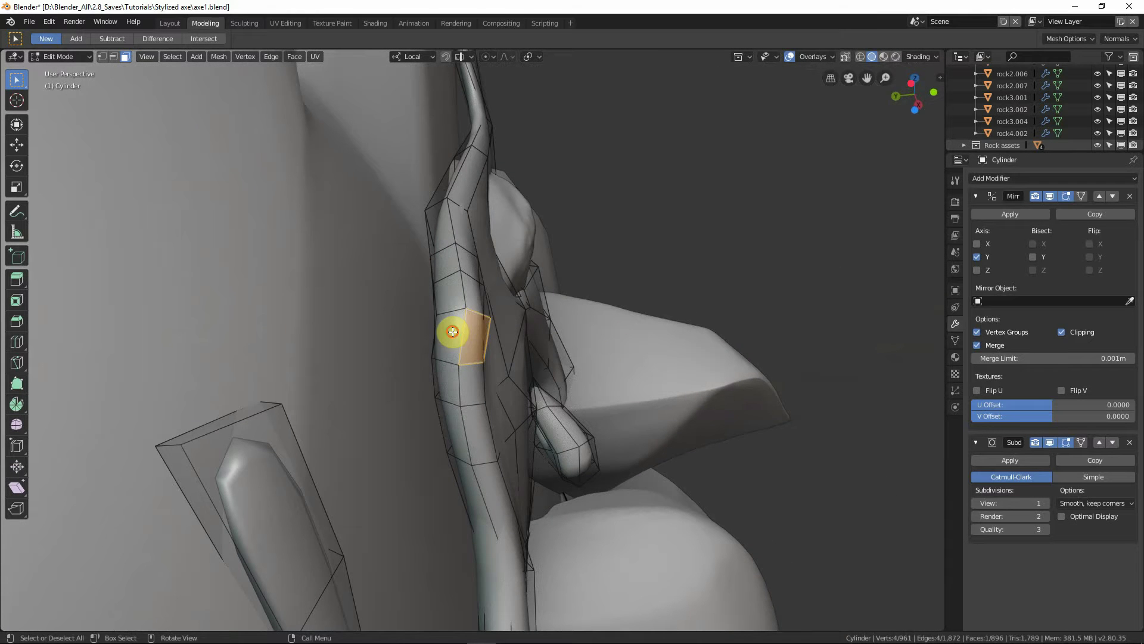
scroll(463, 396, "up", 5)
middle_click_drag(463, 396, 361, 455)
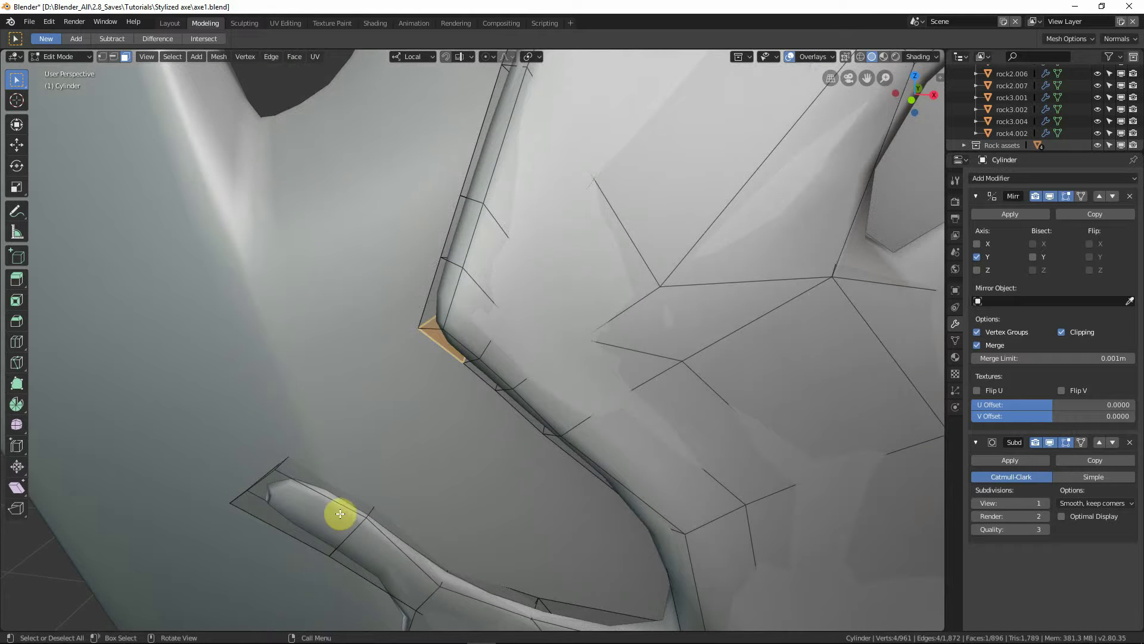
left_click(333, 494, "shift")
key("x")
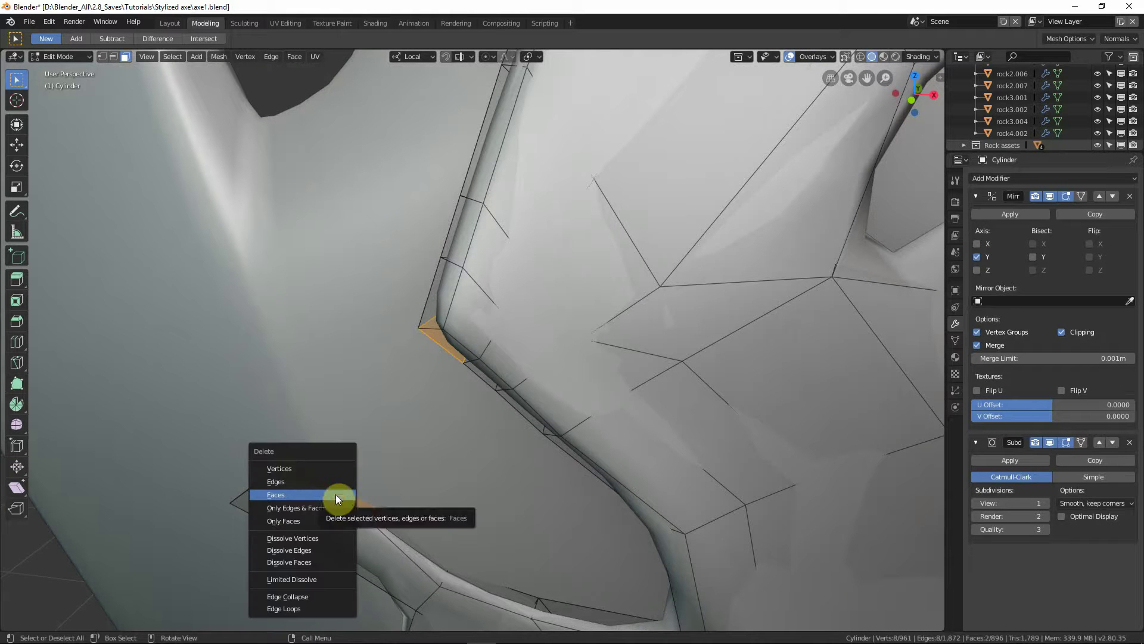
left_click(335, 495)
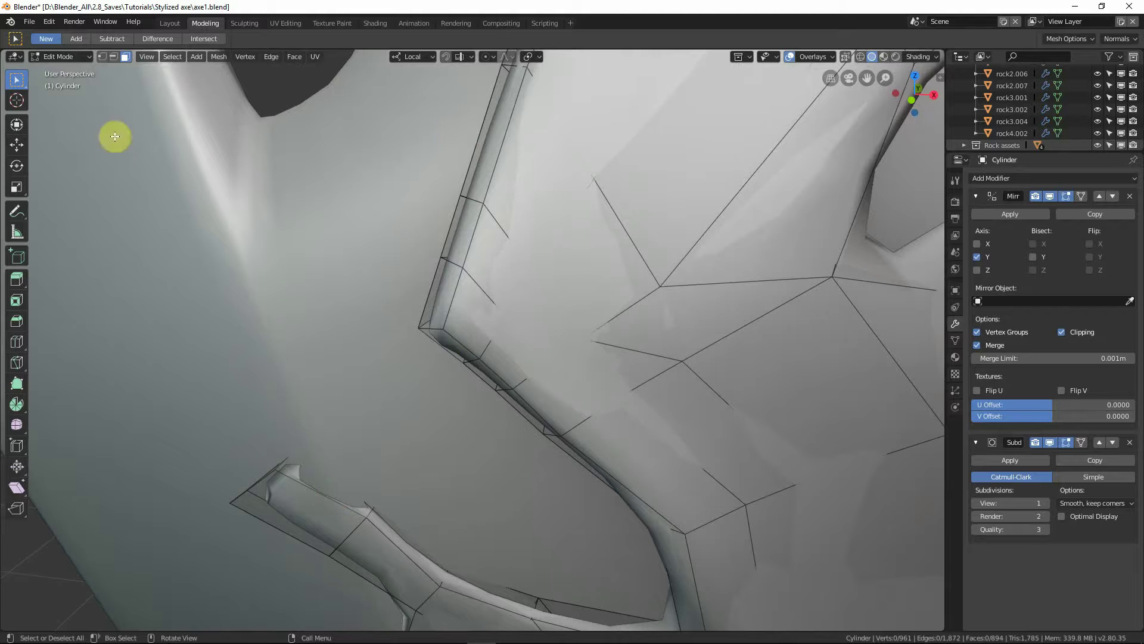
Step: Bridge the two open hole borders with Bridge Edge Loops to form a new face strip
left_click(113, 57)
left_click(306, 486, "alt")
middle_click_drag(307, 487, 461, 391)
left_click(457, 382, "alt+shift")
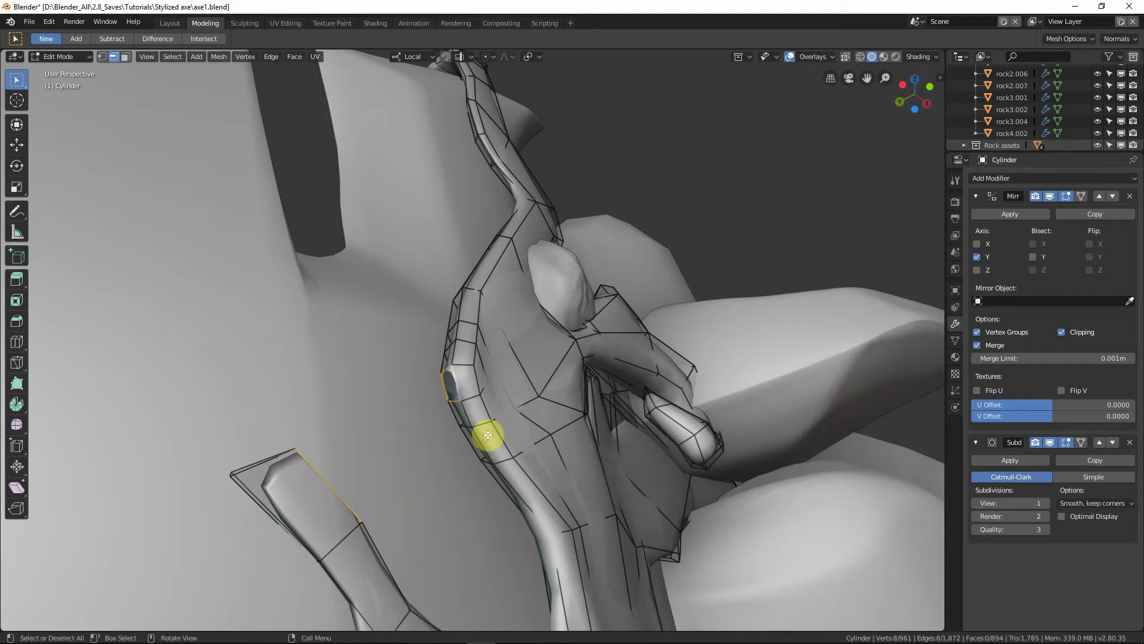
key("ctrl+e")
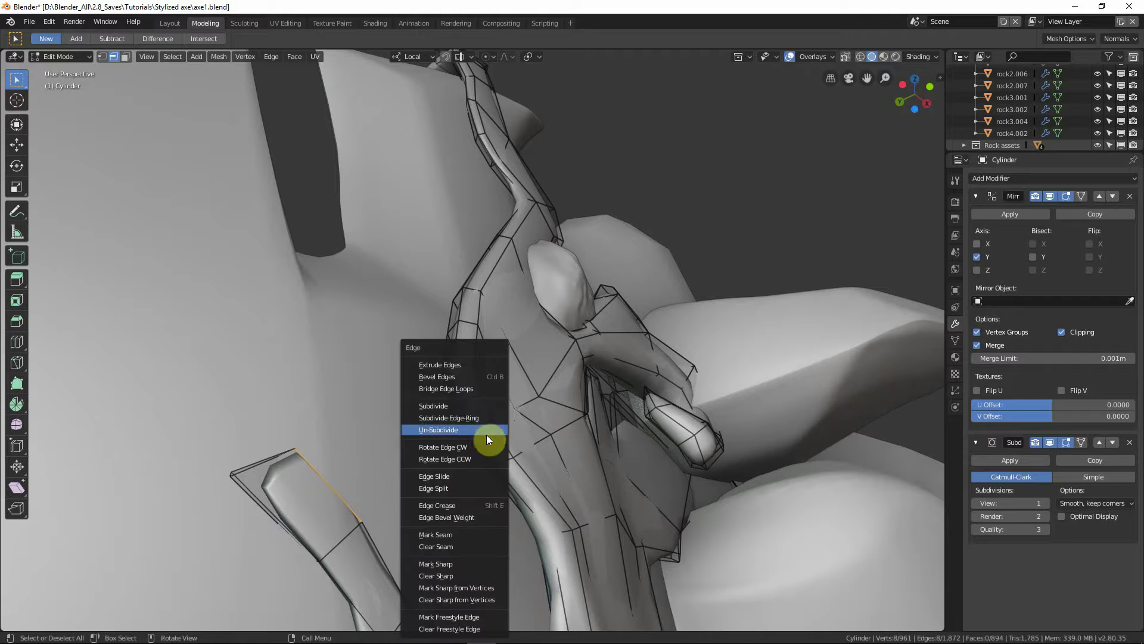
left_click(459, 388)
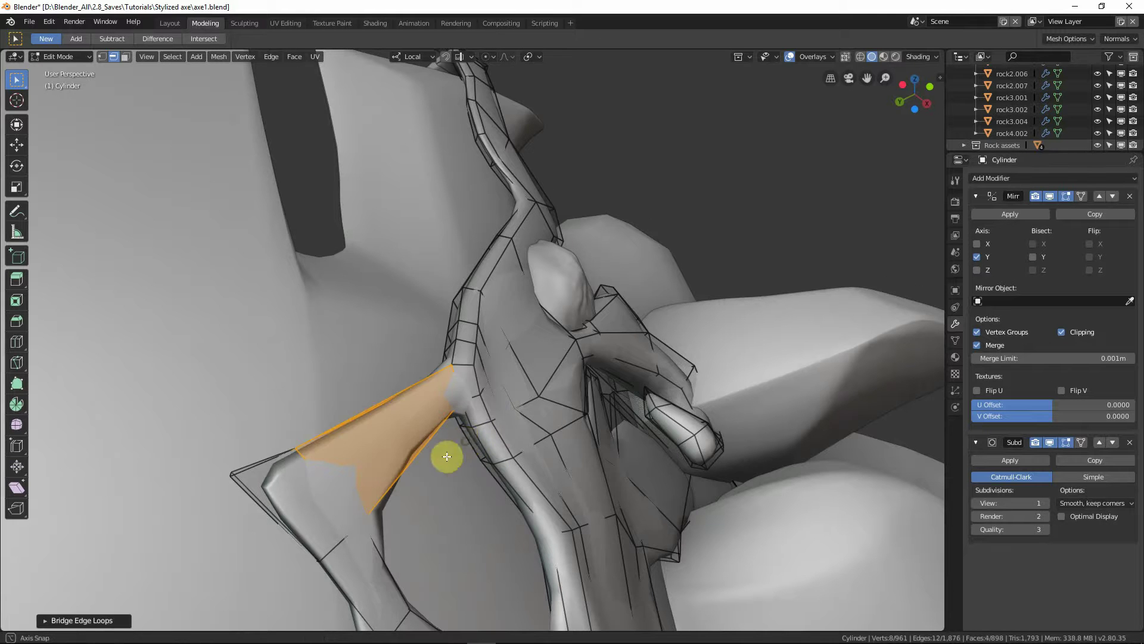
Step: In front X-ray view, cut an edge loop across the new bridge and move it into place
middle_click_drag(445, 457, 426, 464)
key("KP_1")
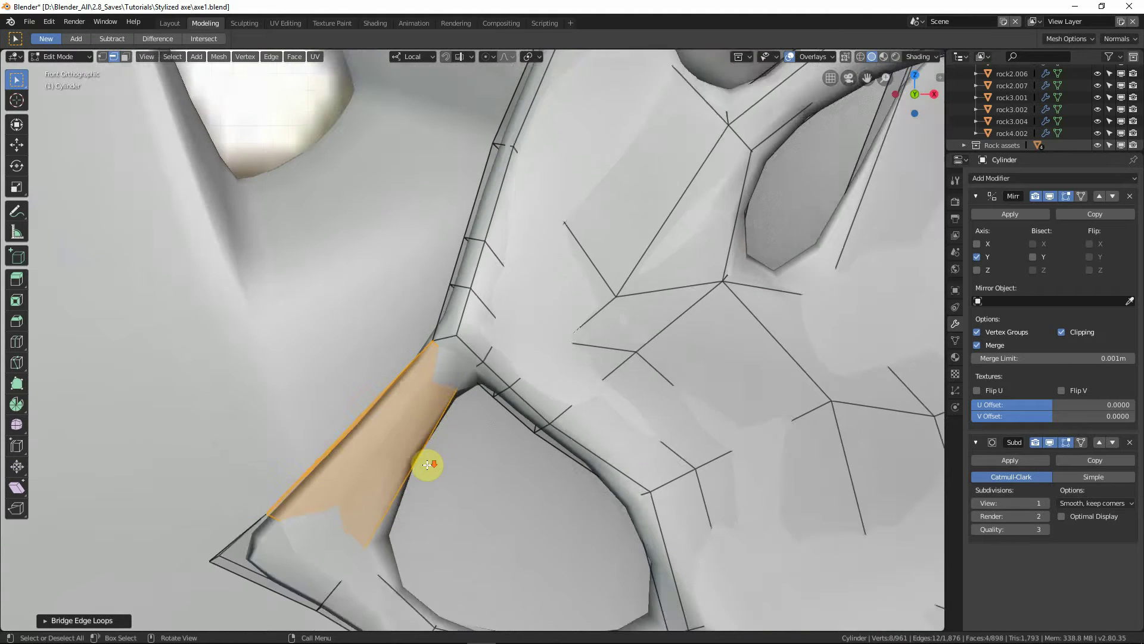
key("shift+z")
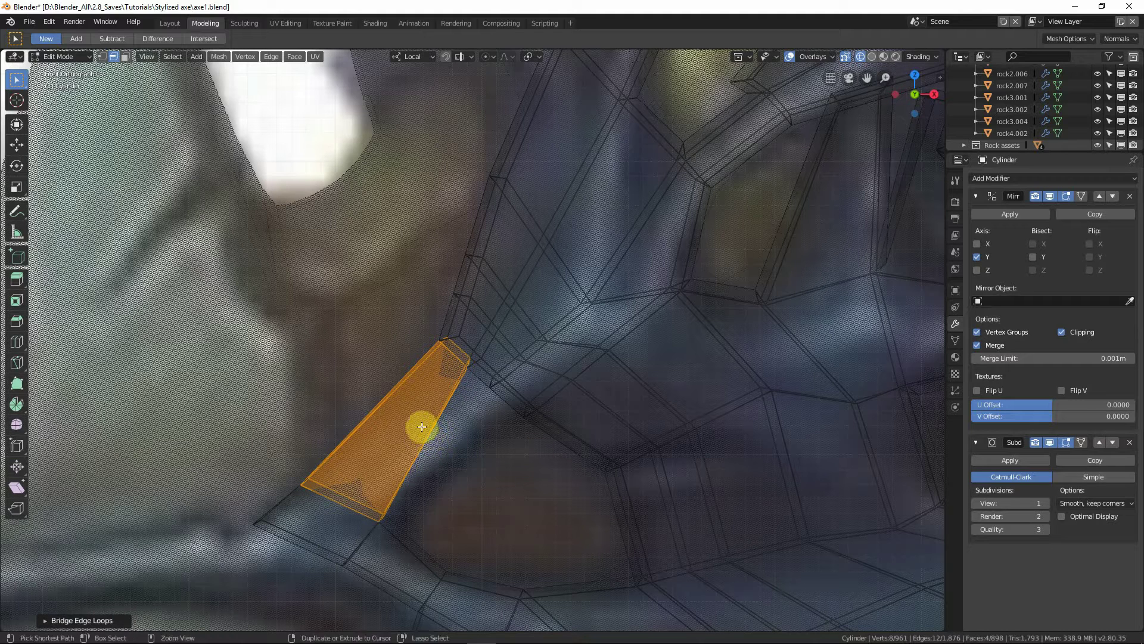
key("ctrl+r")
left_click(410, 412)
right_click(412, 412)
key("g")
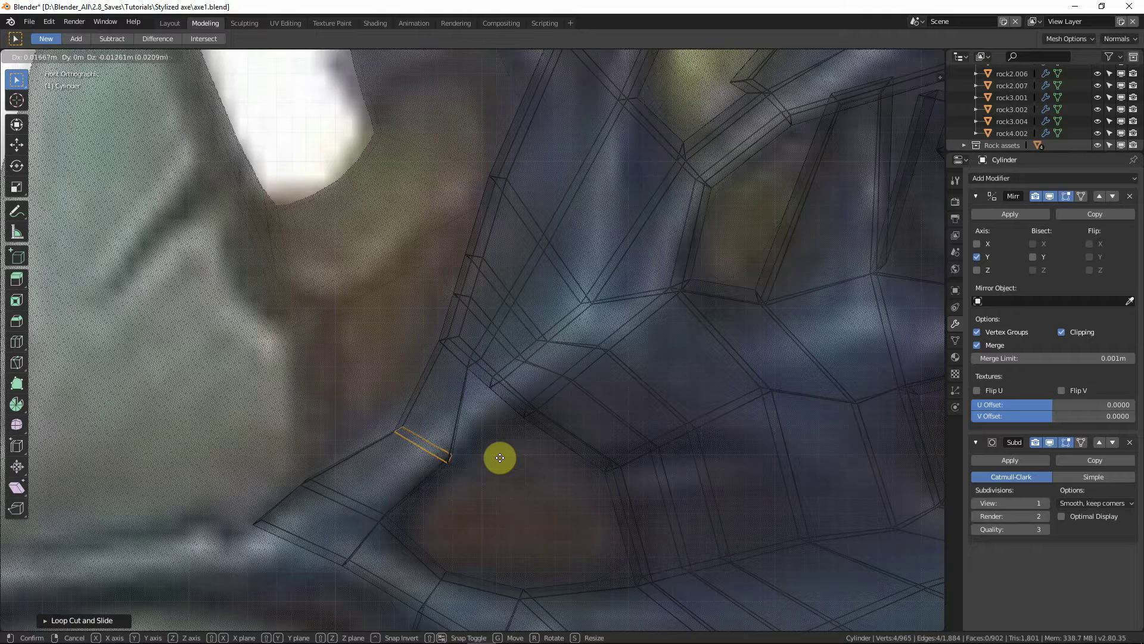
left_click(500, 457)
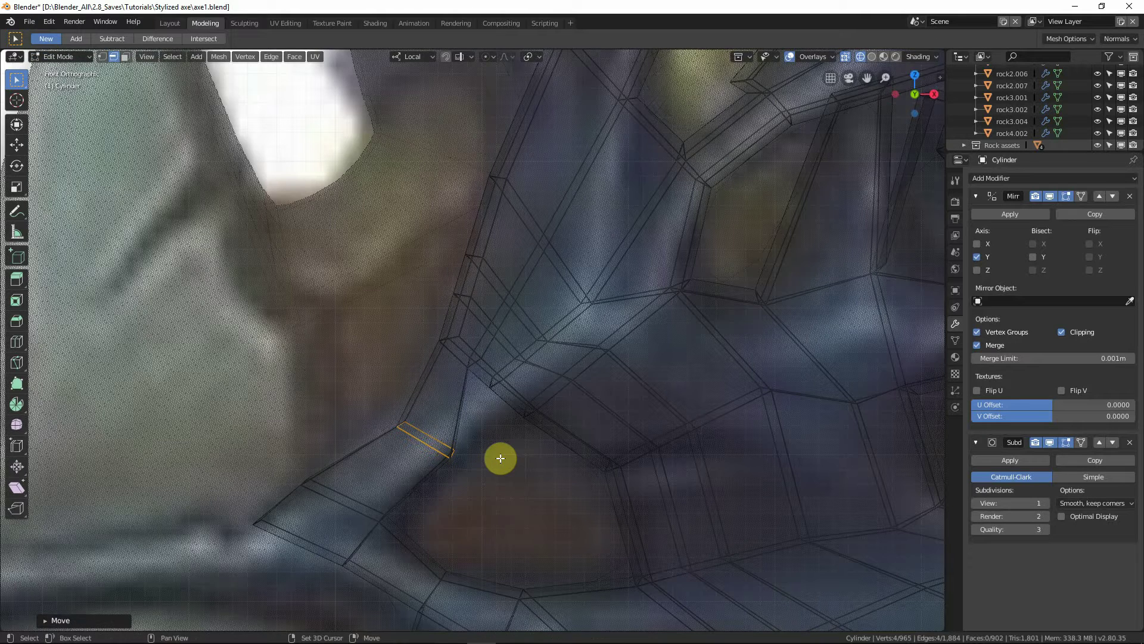
Step: Return to solid shading and leave Edit Mode for Object Mode
key("shift+z")
key("Tab")
scroll(499, 458, "down", 3)
Step: Switch to front orthographic X-ray view and re-enter Edit Mode on the collar
scroll(491, 360, "up", 3)
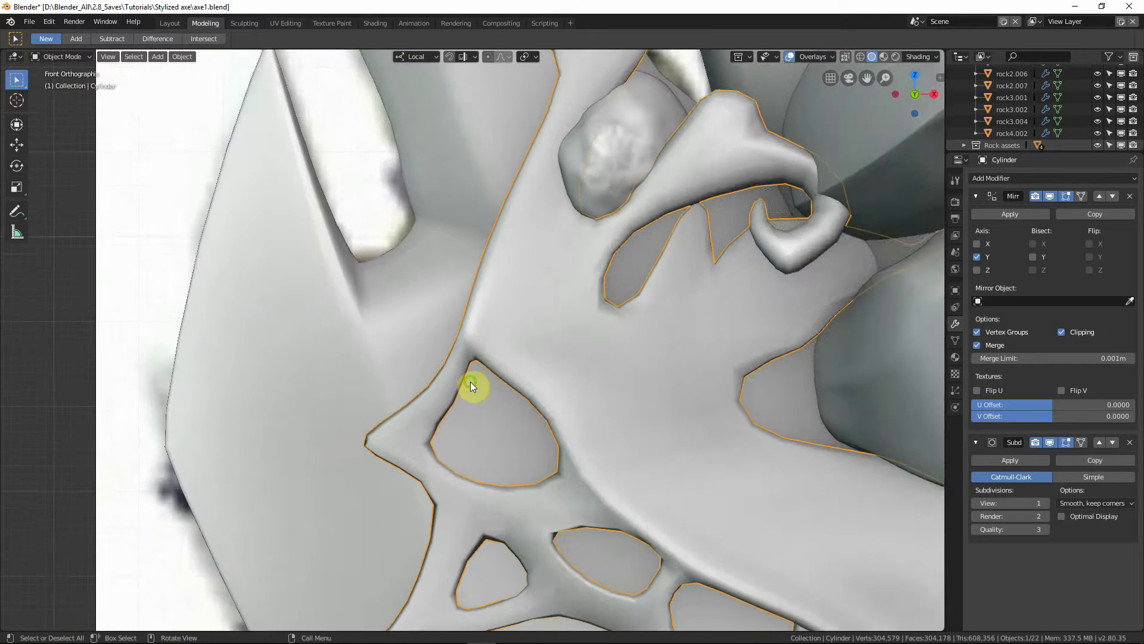
mouse_move(470, 382)
middle_mouse_down()
mouse_move(601, 350)
mouse_move(481, 398)
middle_mouse_up()
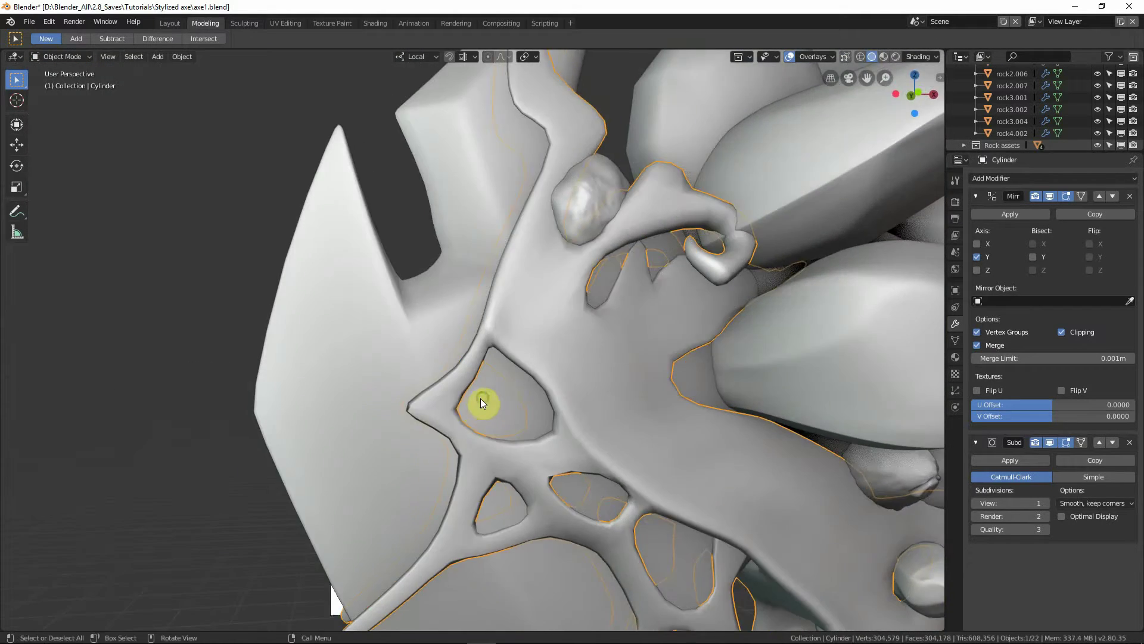
key("KP_1")
scroll(548, 344, "up", 4)
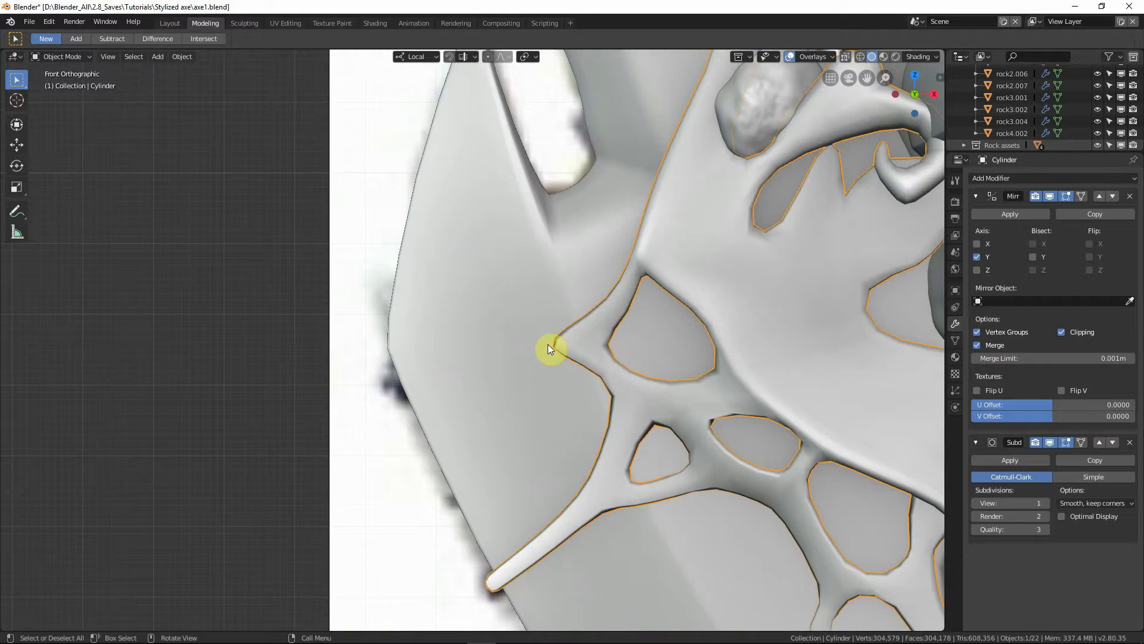
key("shift+z")
key("Tab")
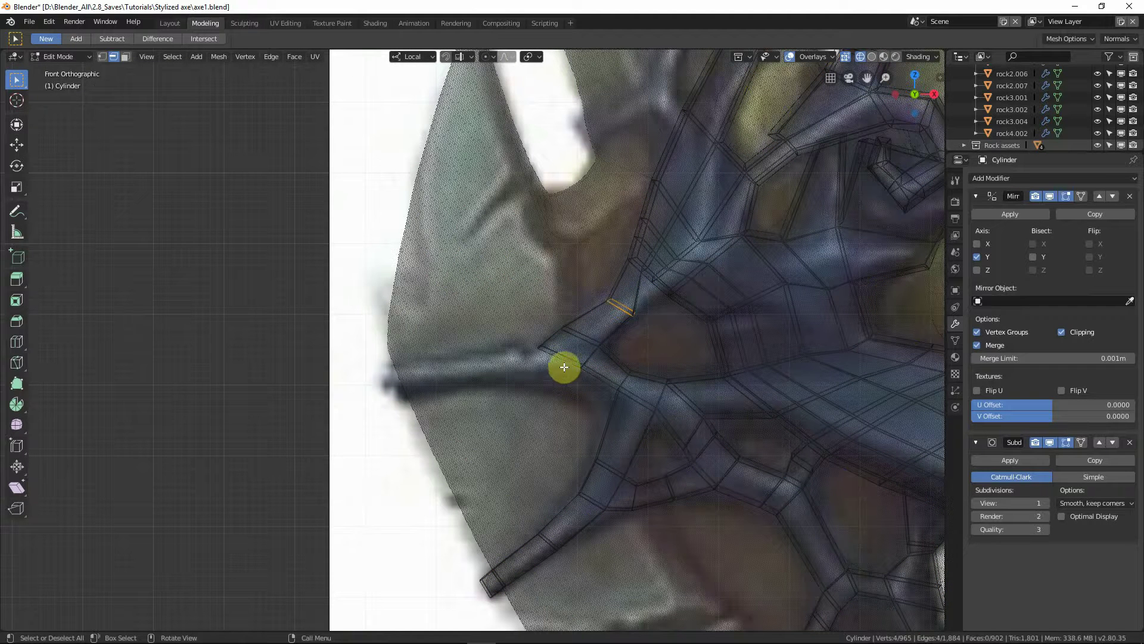
Step: Extrude the short branch's end twice, placing and rotating the new tip at the blade edge
left_click(562, 361)
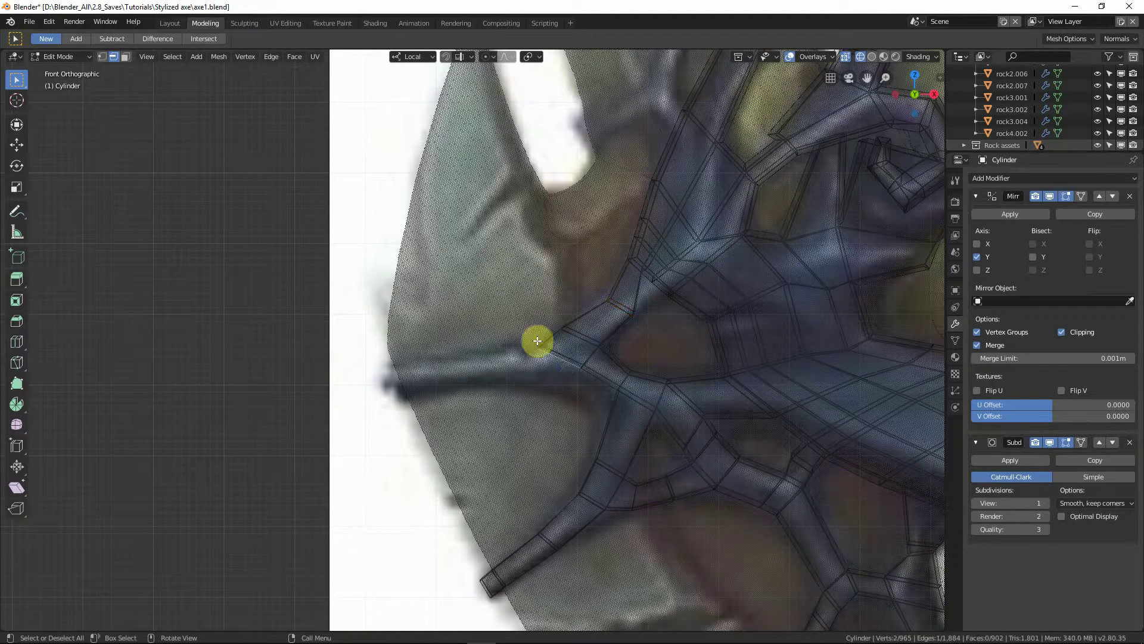
left_click(128, 59)
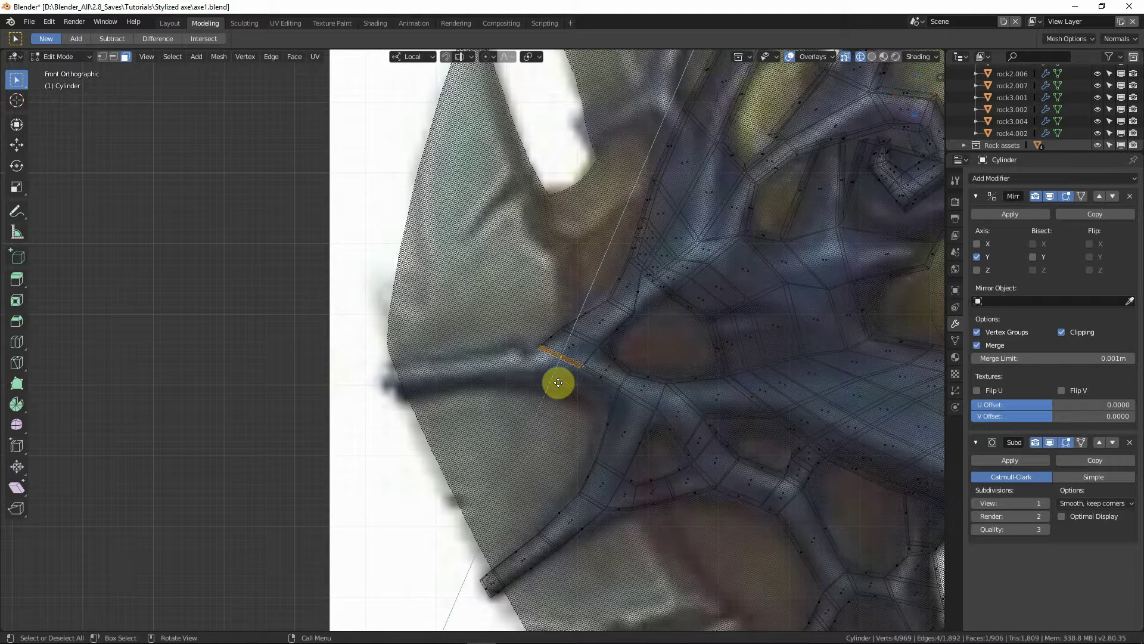
key("e")
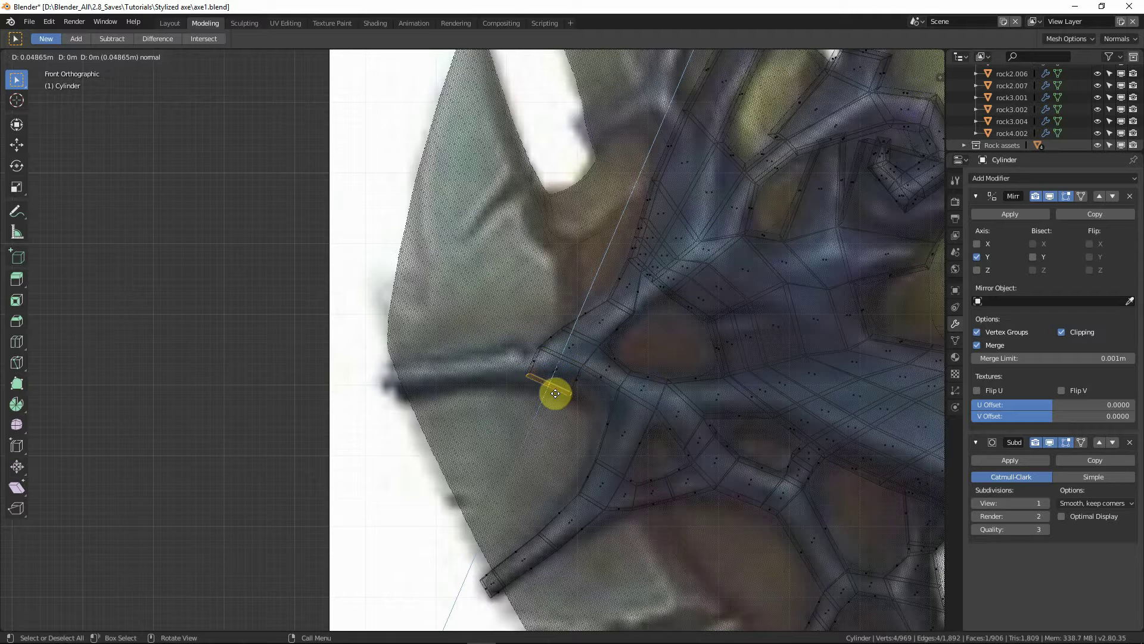
left_click(555, 393)
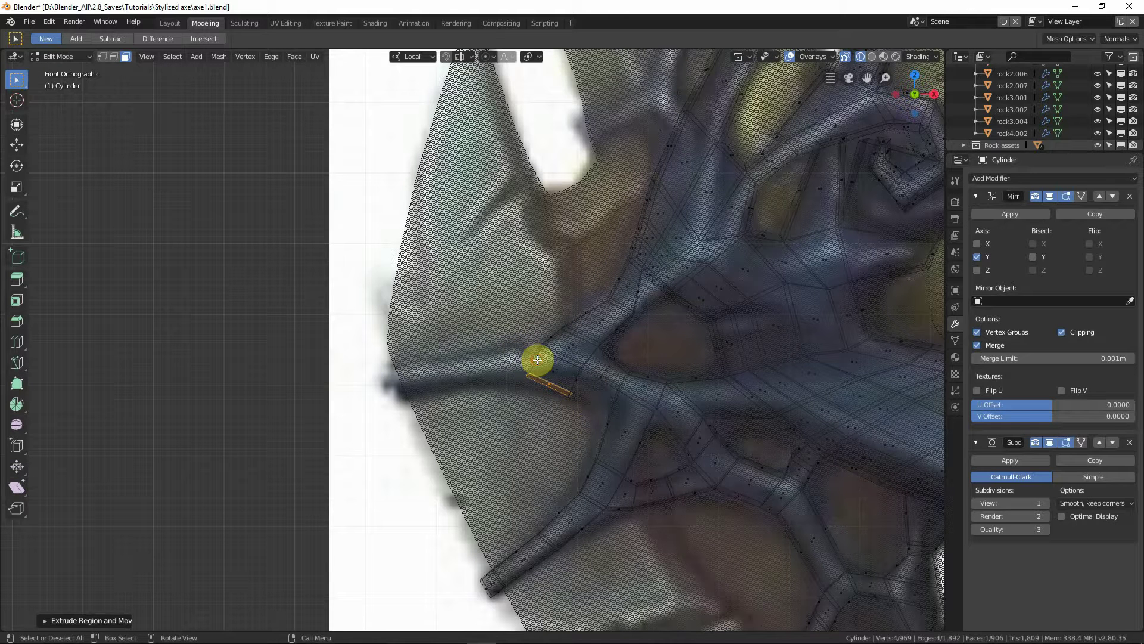
key("e")
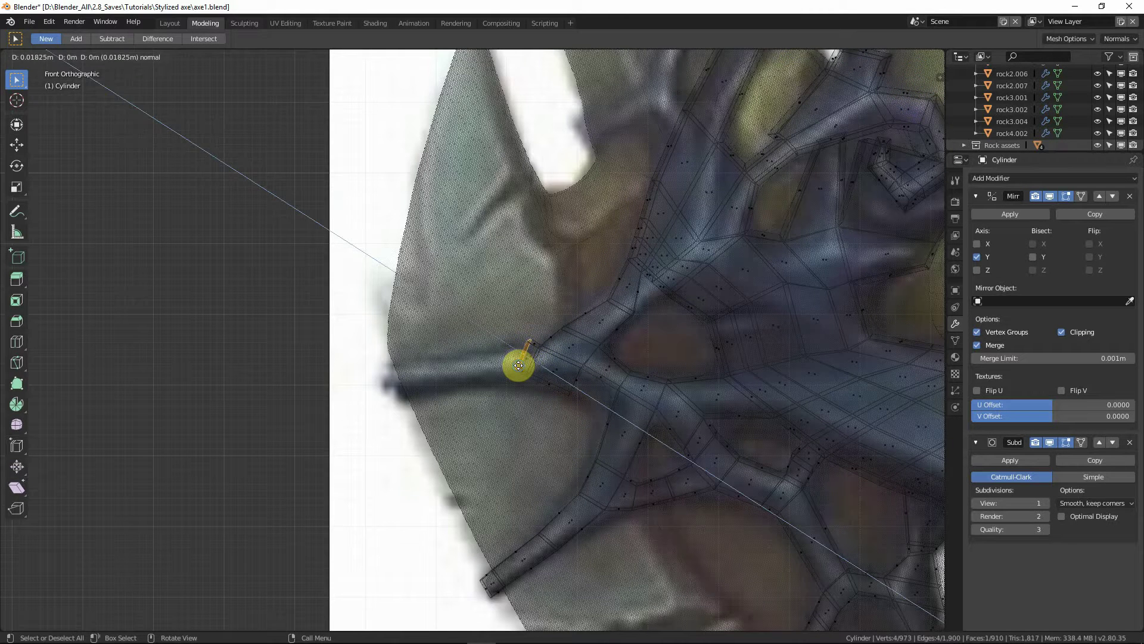
right_click(513, 366)
key("g")
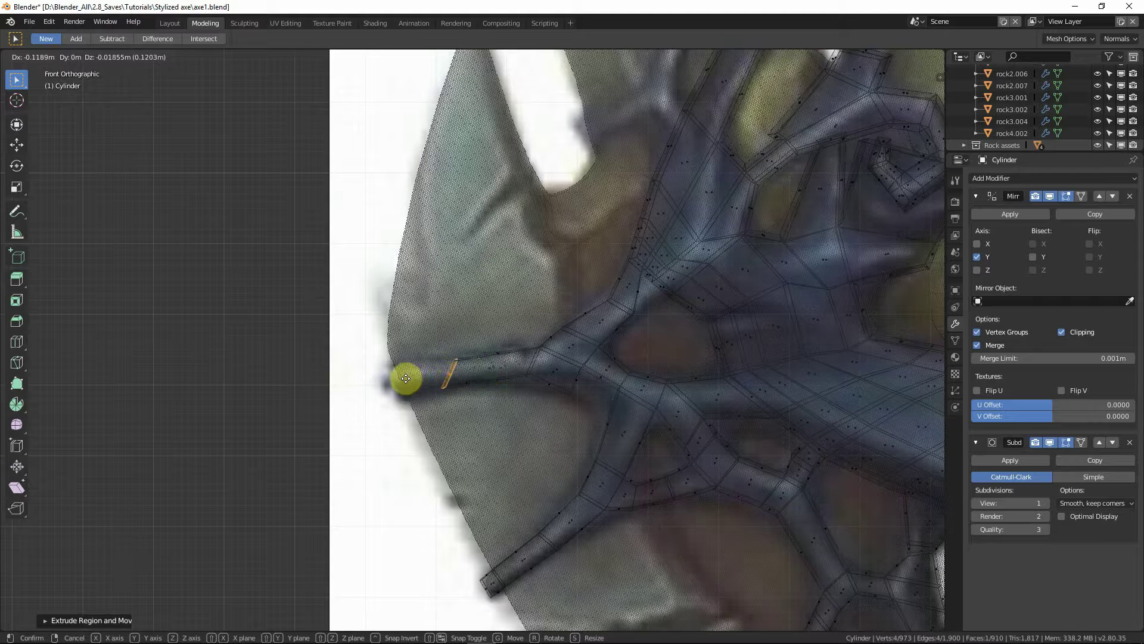
left_click(373, 388)
key("r")
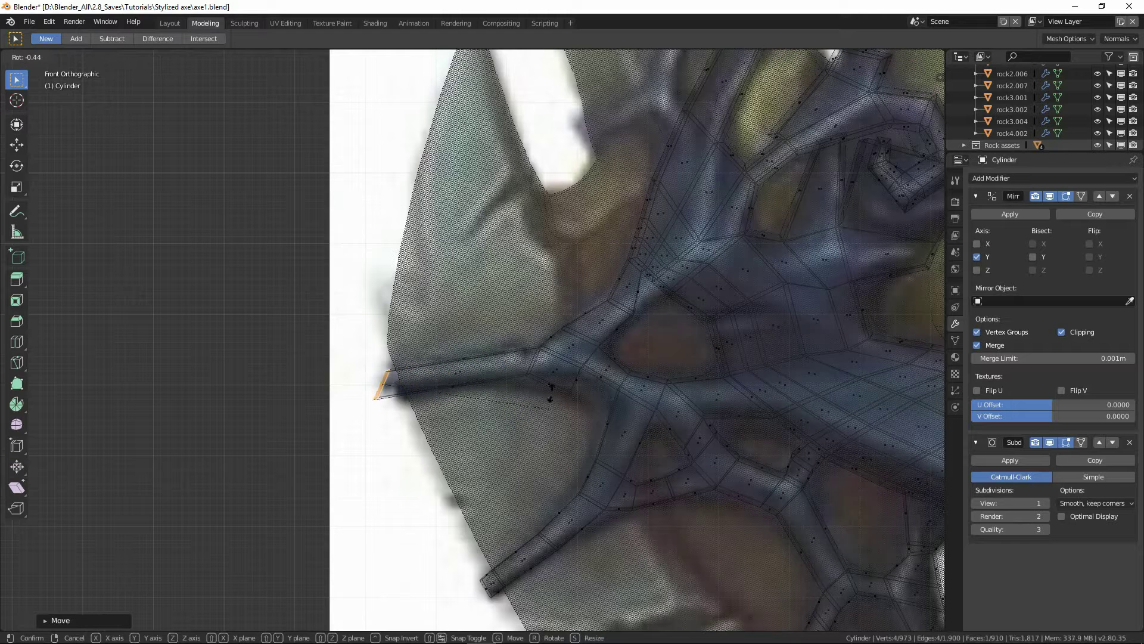
left_click(505, 292)
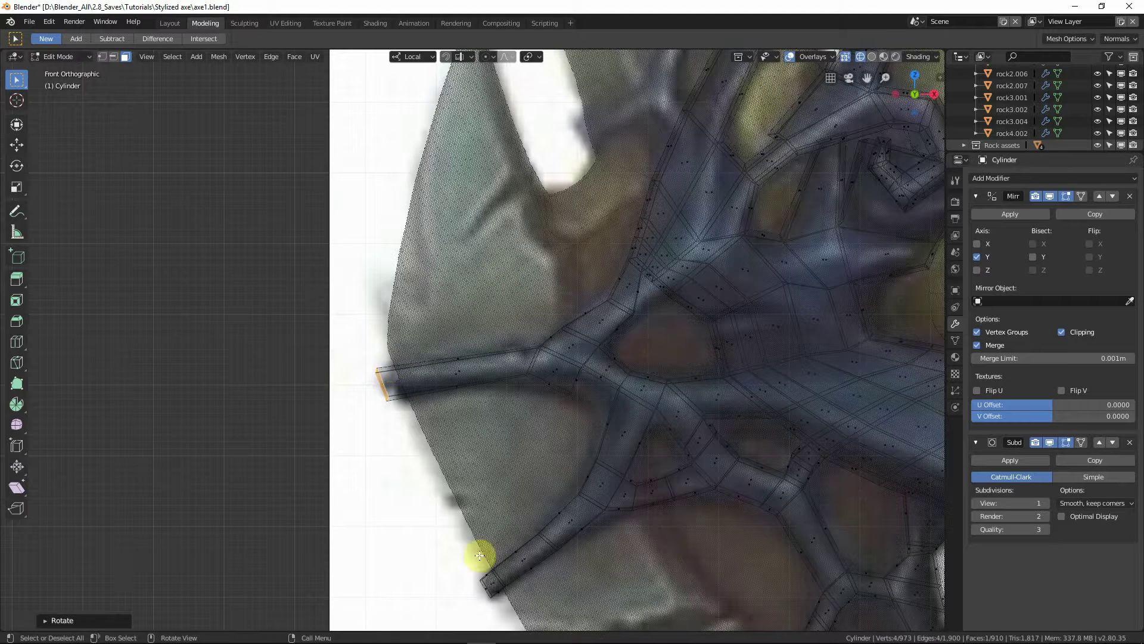
Step: Add an edge loop slid toward the branch tip and rotate it
key("ctrl+r")
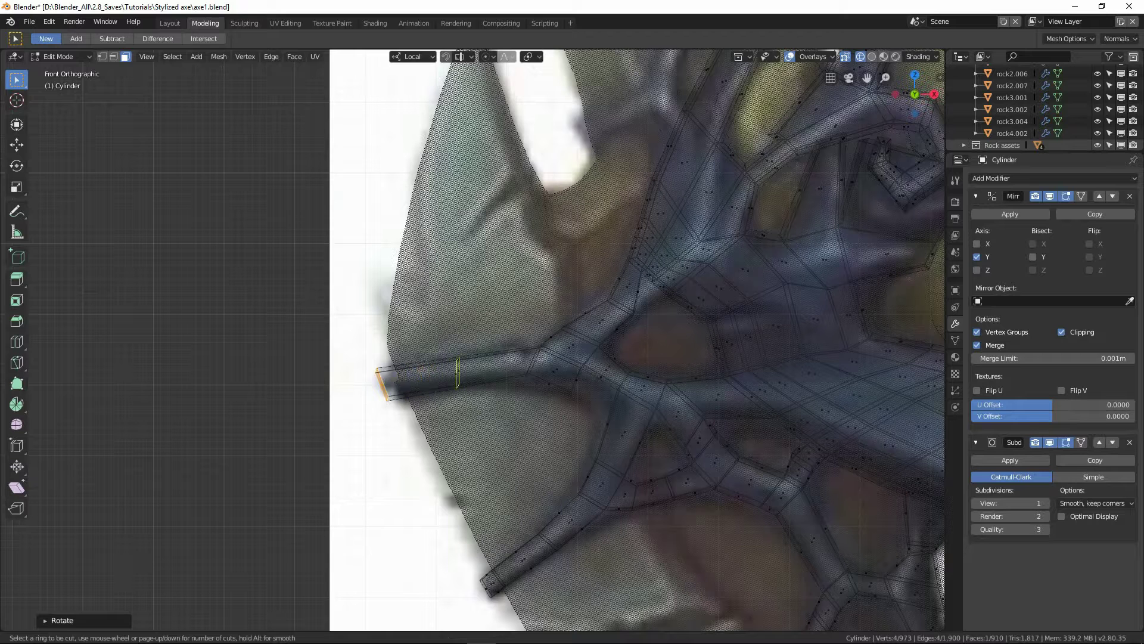
left_click(405, 379)
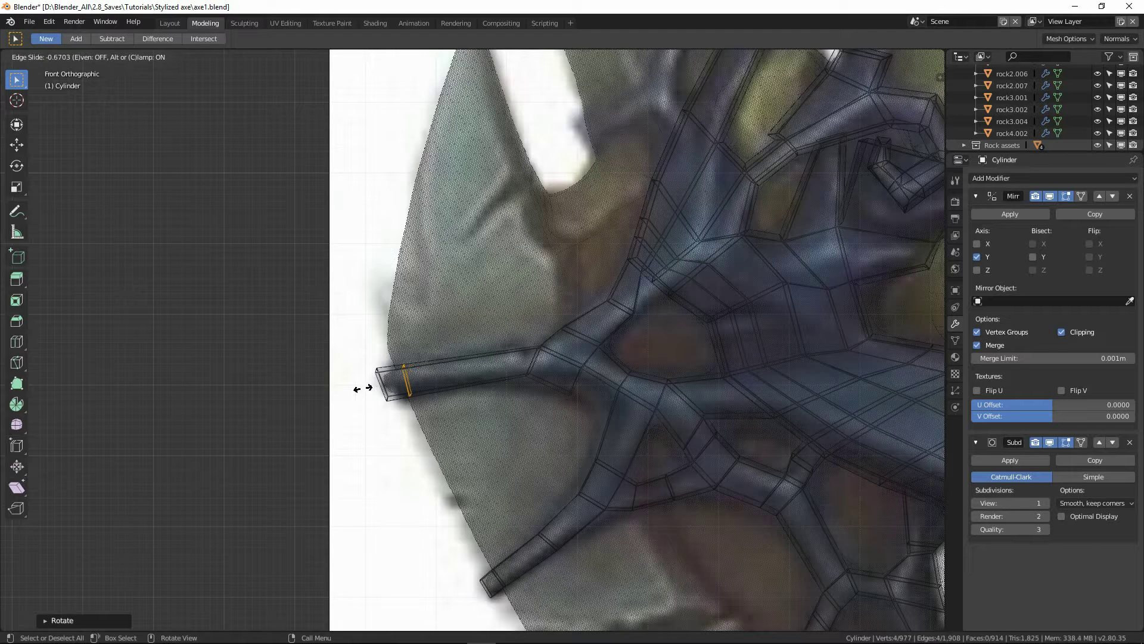
left_click(360, 389)
key("r")
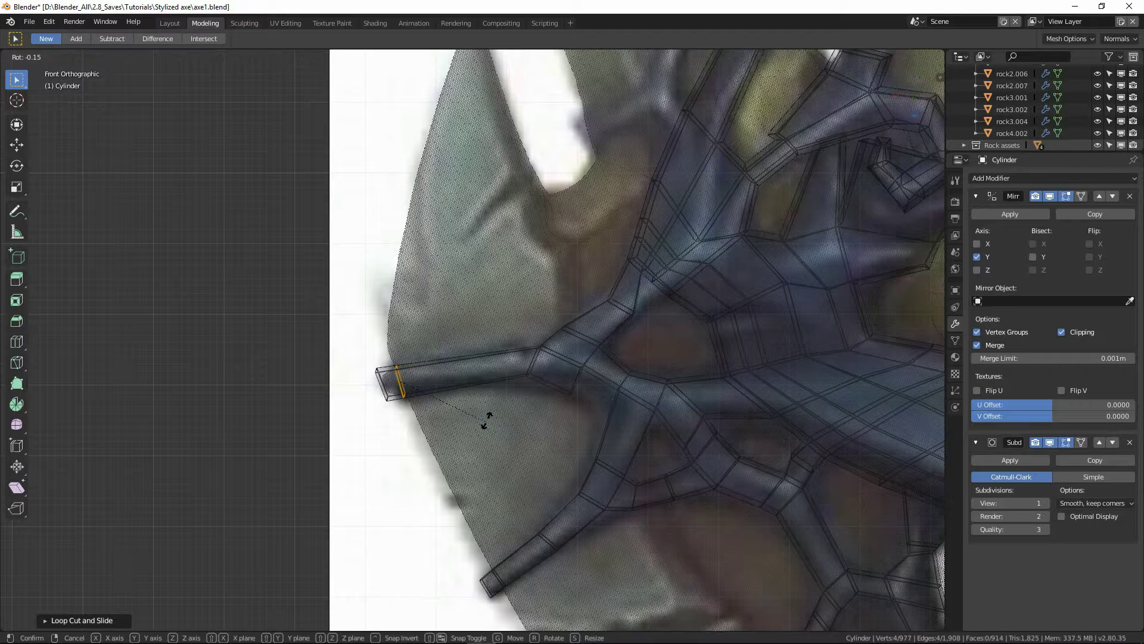
left_click(486, 418)
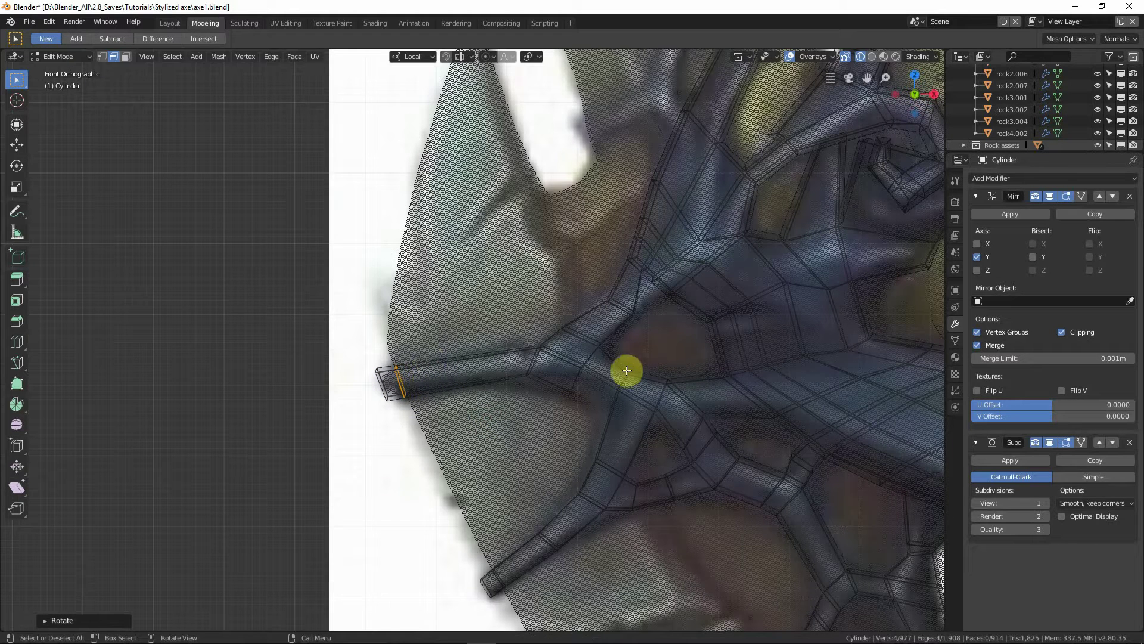
Step: Cut another loop on the branch, slim it and reposition it, then turn X-ray off
key("ctrl+r")
left_click(462, 372)
right_click(562, 407)
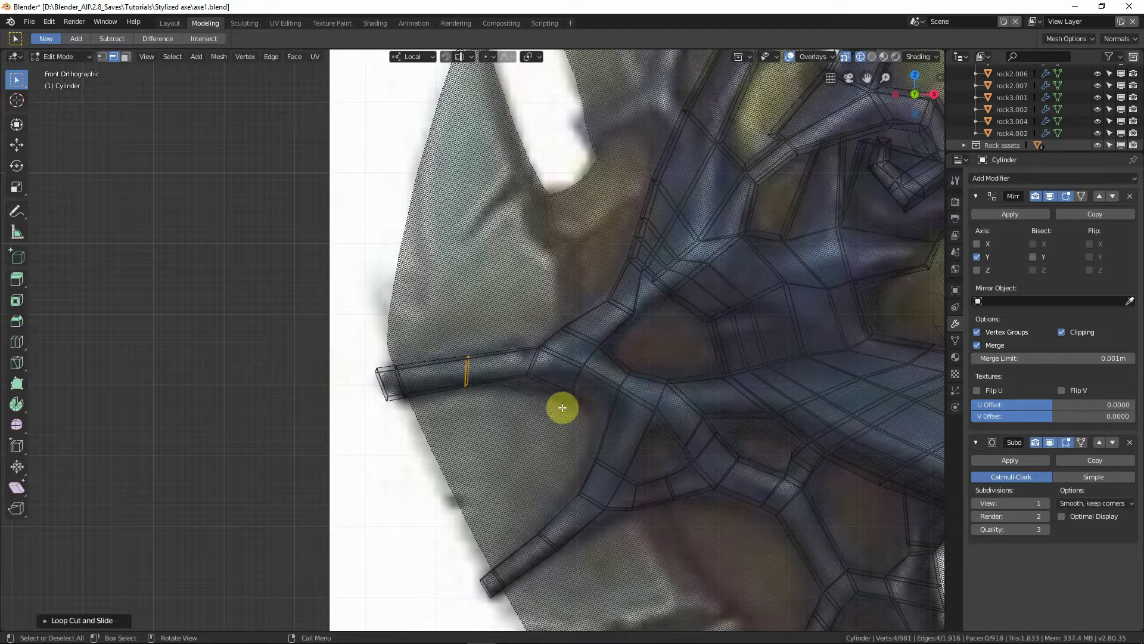
key("s")
left_click(564, 415)
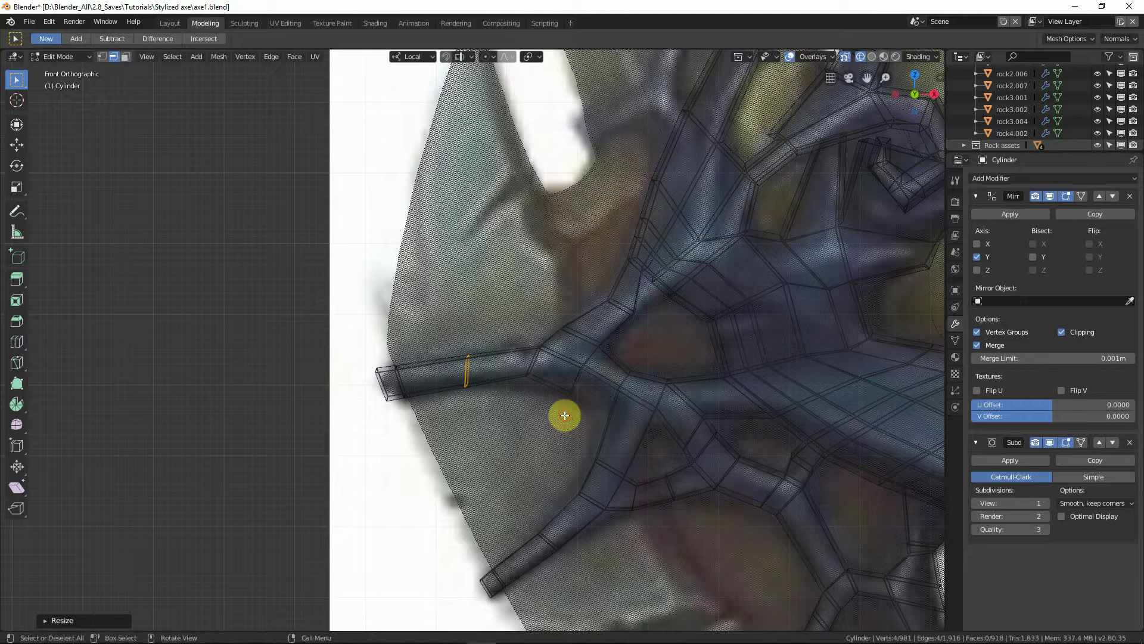
key("g")
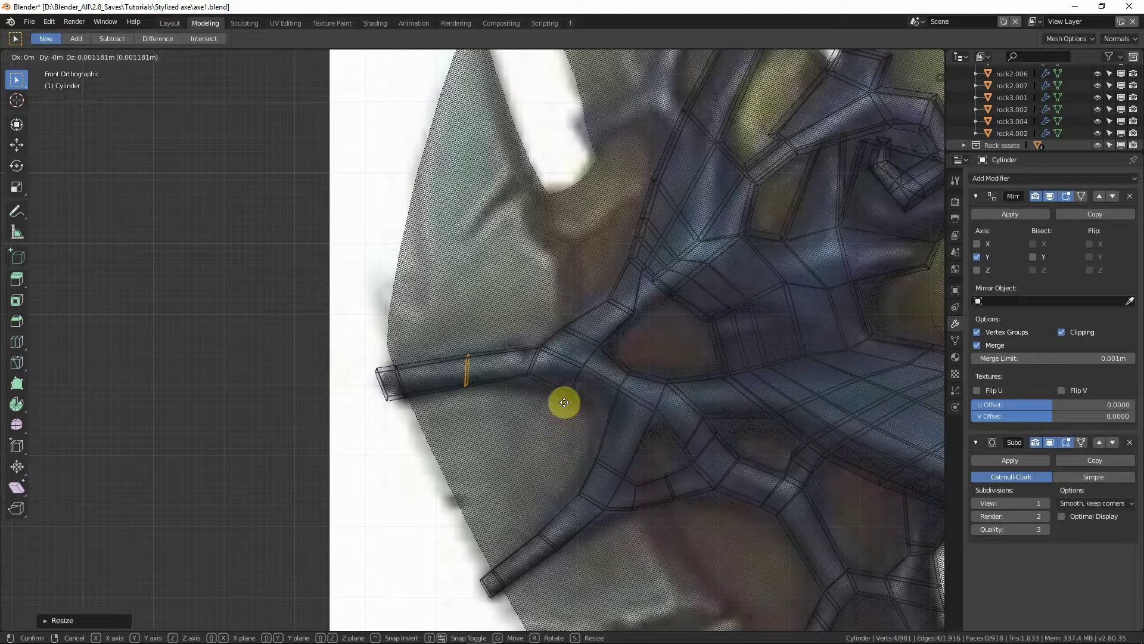
left_click(562, 365)
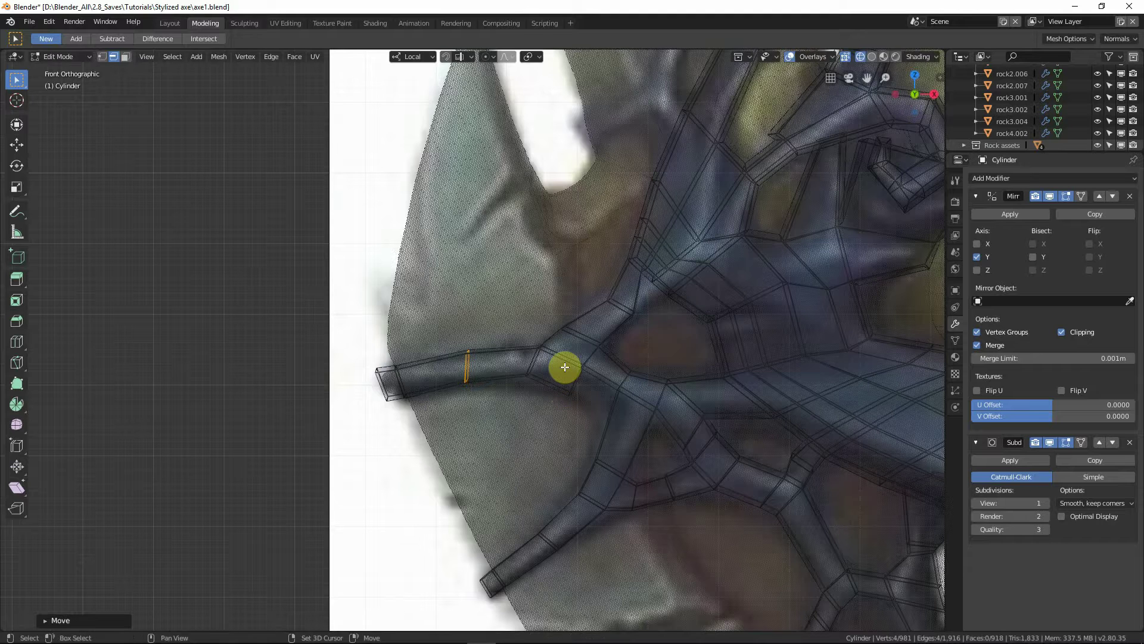
key("alt+z")
scroll(502, 362, "down", 1)
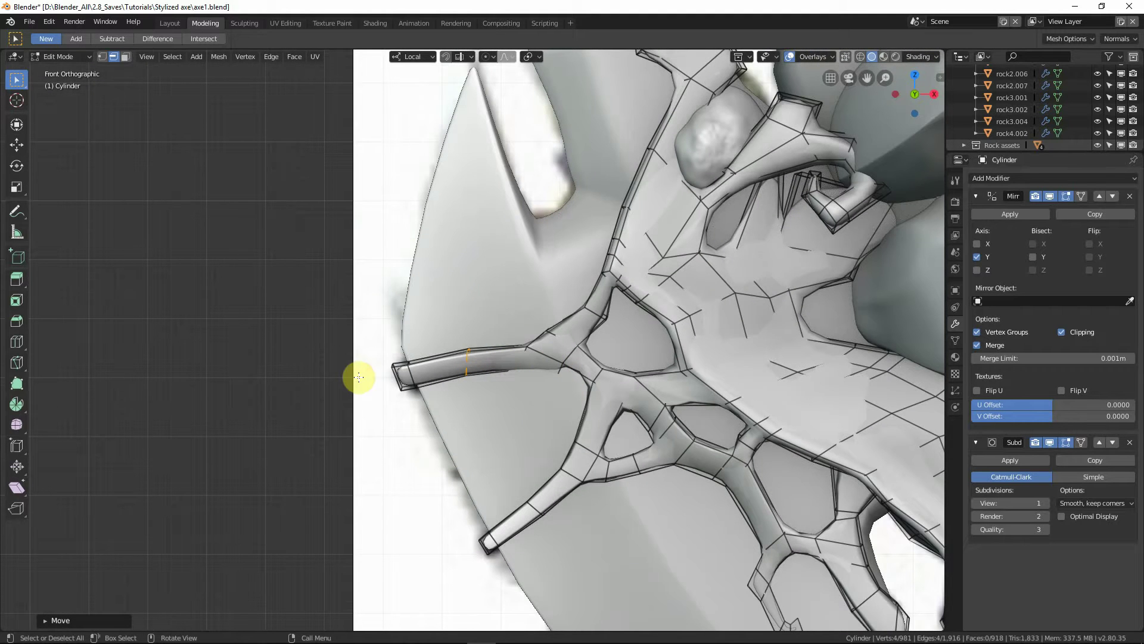
Step: In Left view, rotate the branch tip face about 28° with smooth proportional falloff
middle_click_drag(456, 491, 471, 377)
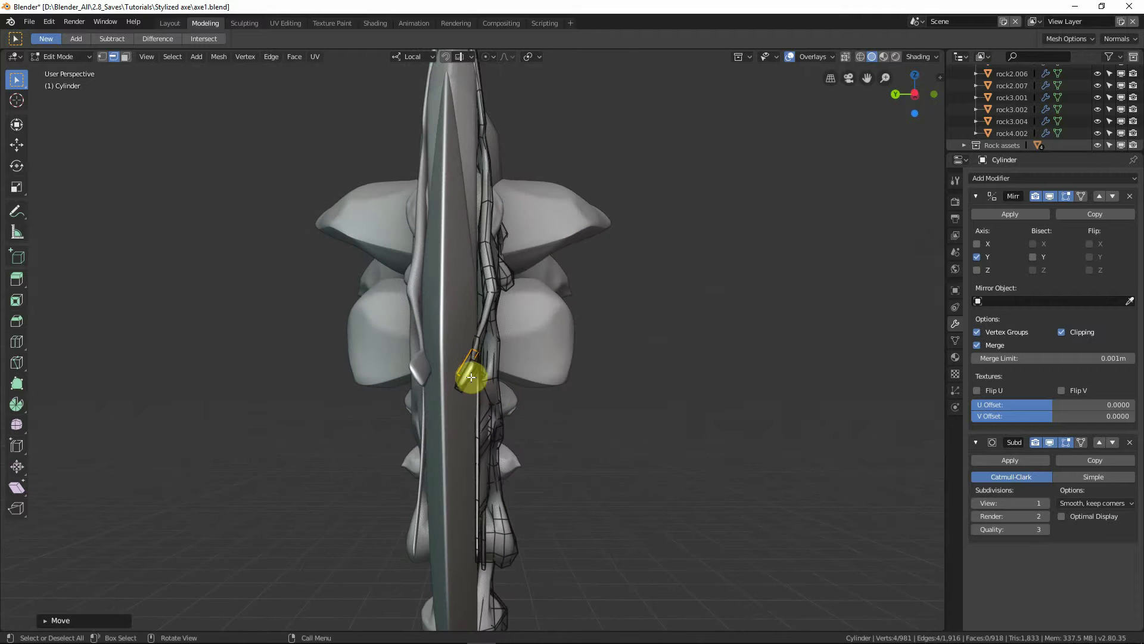
left_click(522, 438)
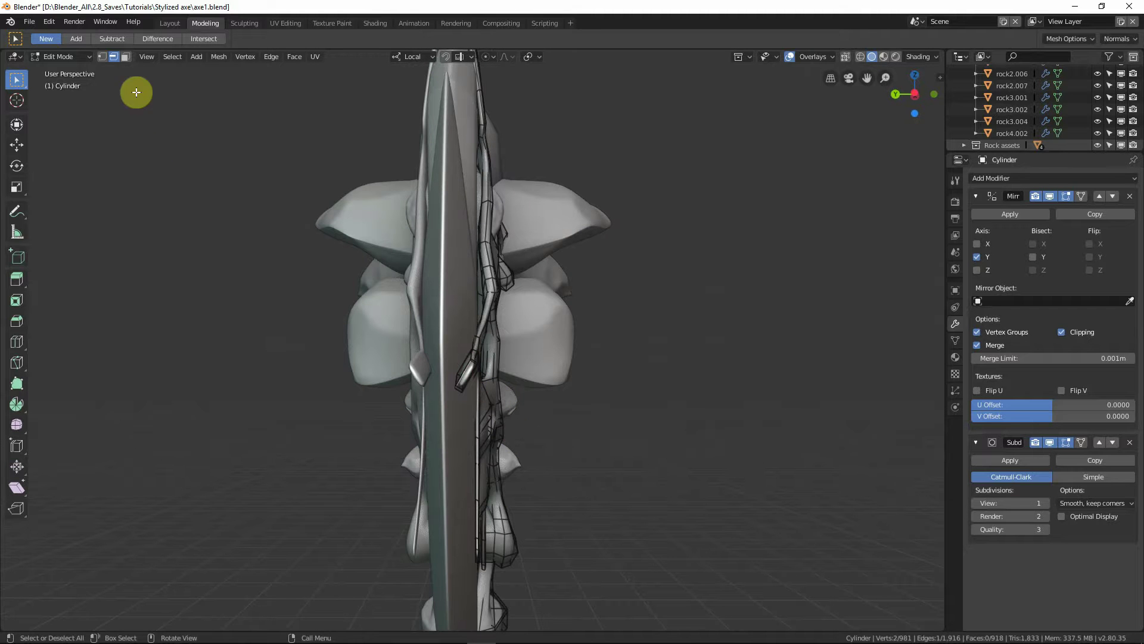
left_click(124, 56)
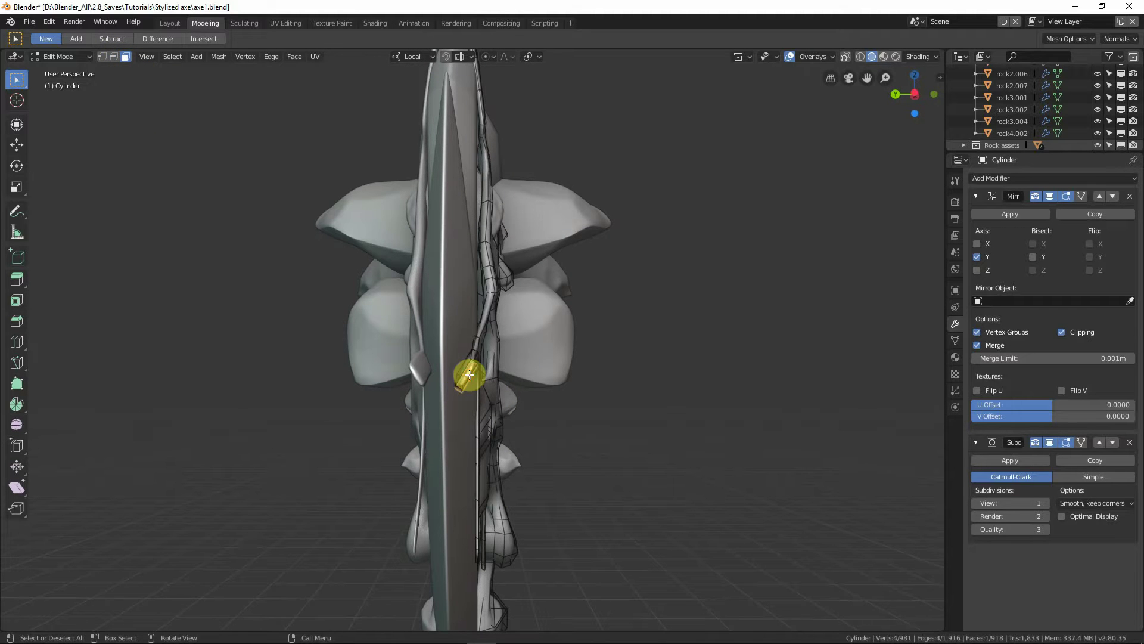
key("ctrl+KP_3")
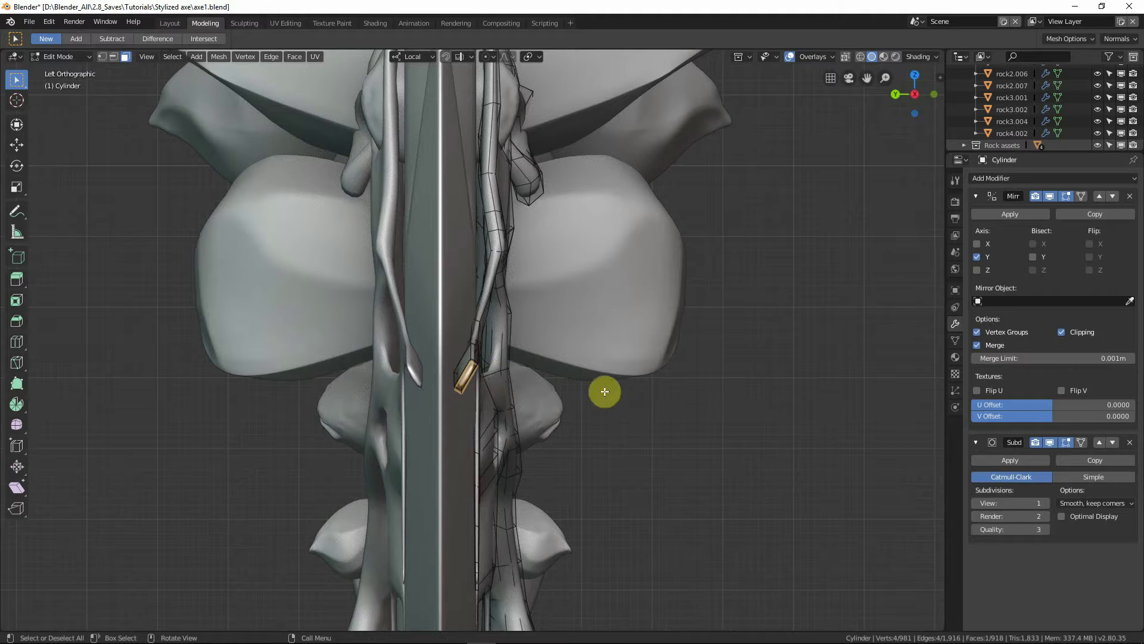
key("r")
left_click(601, 368)
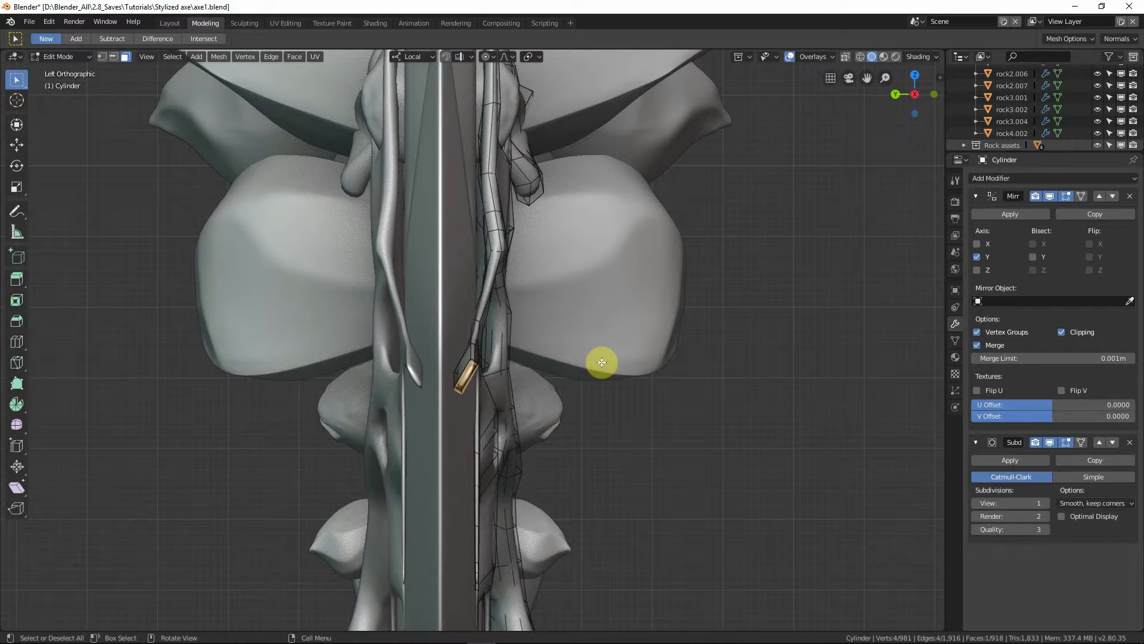
key("r")
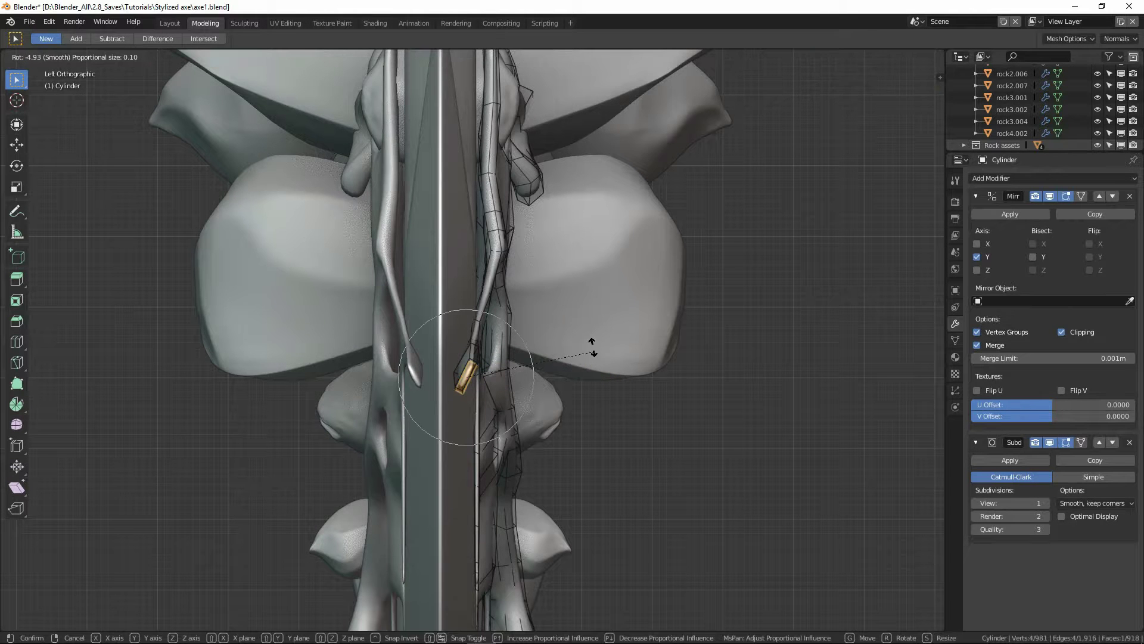
scroll(577, 322, "down", 6)
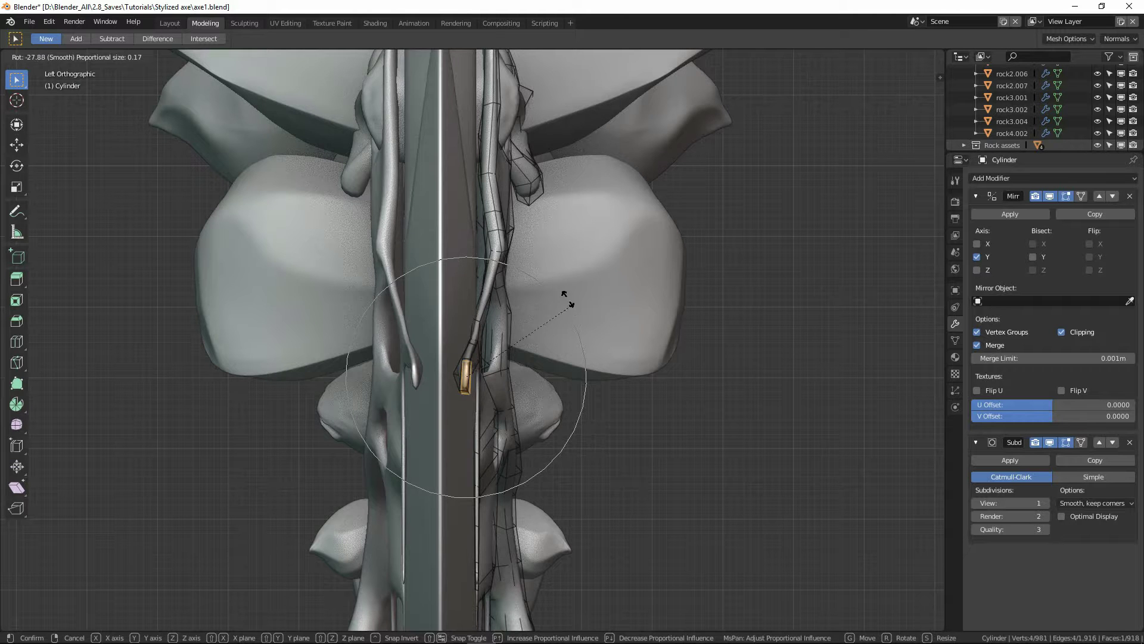
left_click(567, 299)
middle_click_drag(549, 378, 445, 394)
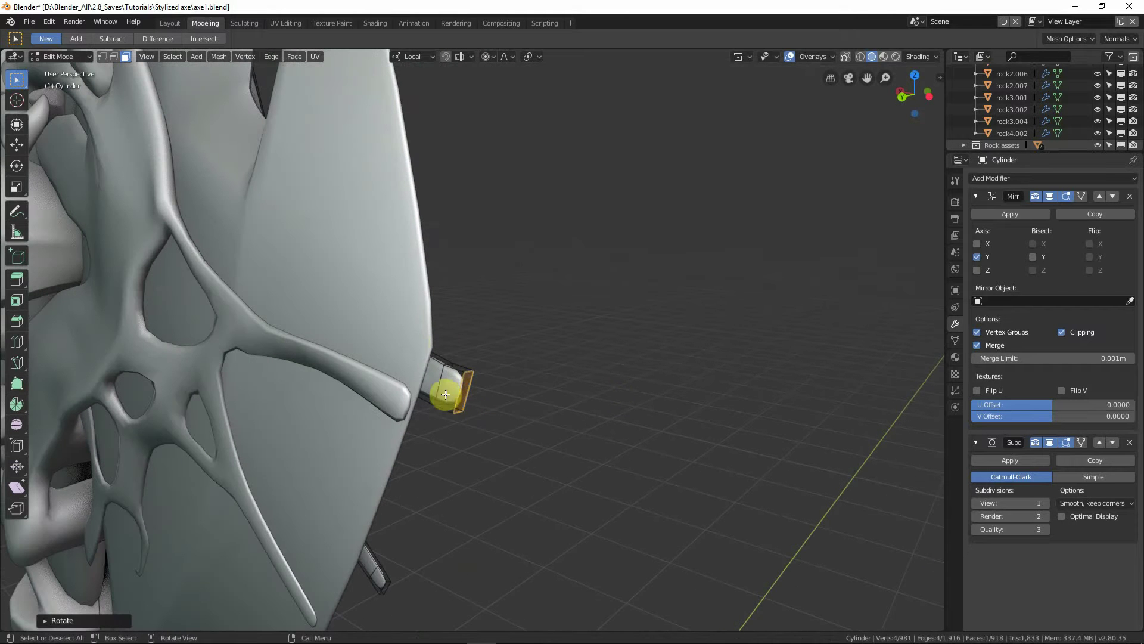
Step: Delete the branch's end face and extrude the open loop along Y across the blade edge
key("x")
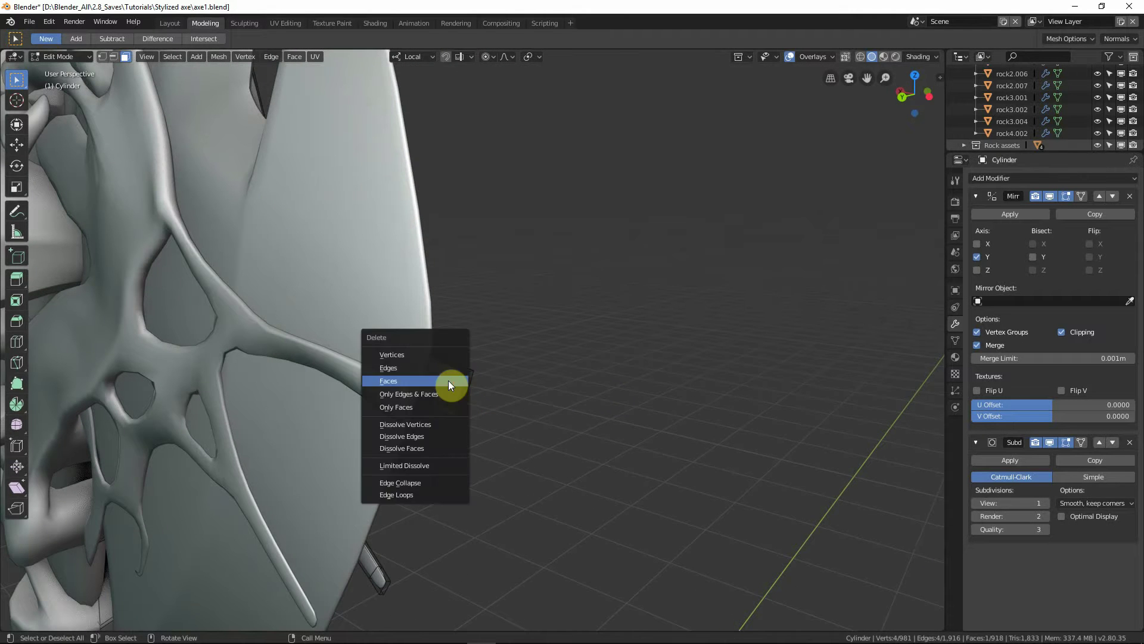
left_click(448, 380)
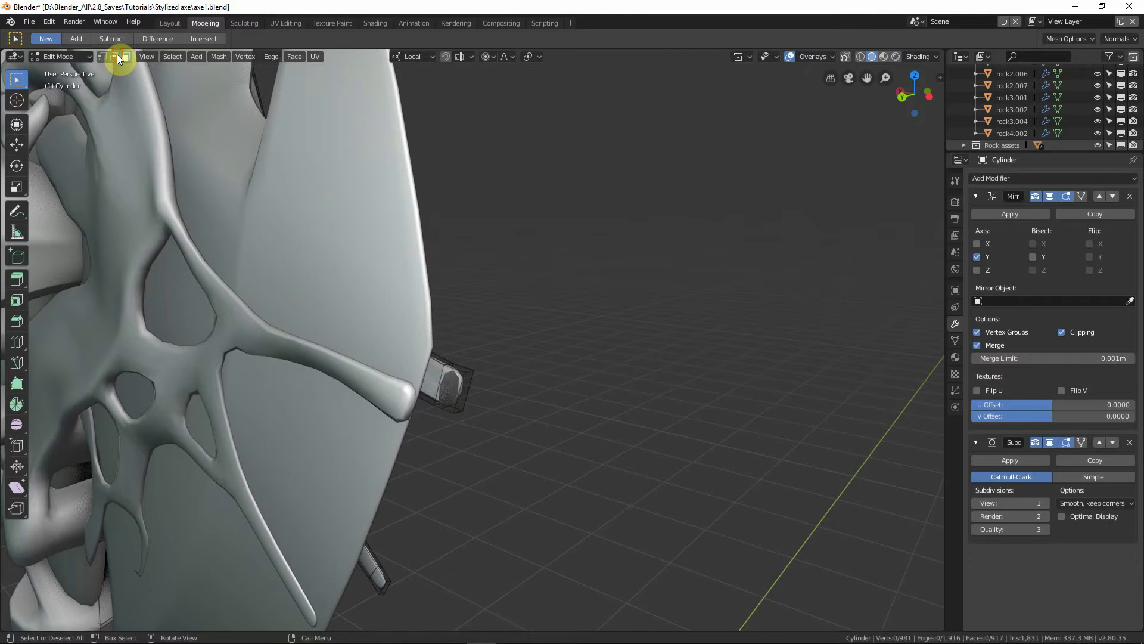
left_click(114, 56)
left_click(456, 384, "alt")
middle_click_drag(459, 396, 435, 416)
key("e")
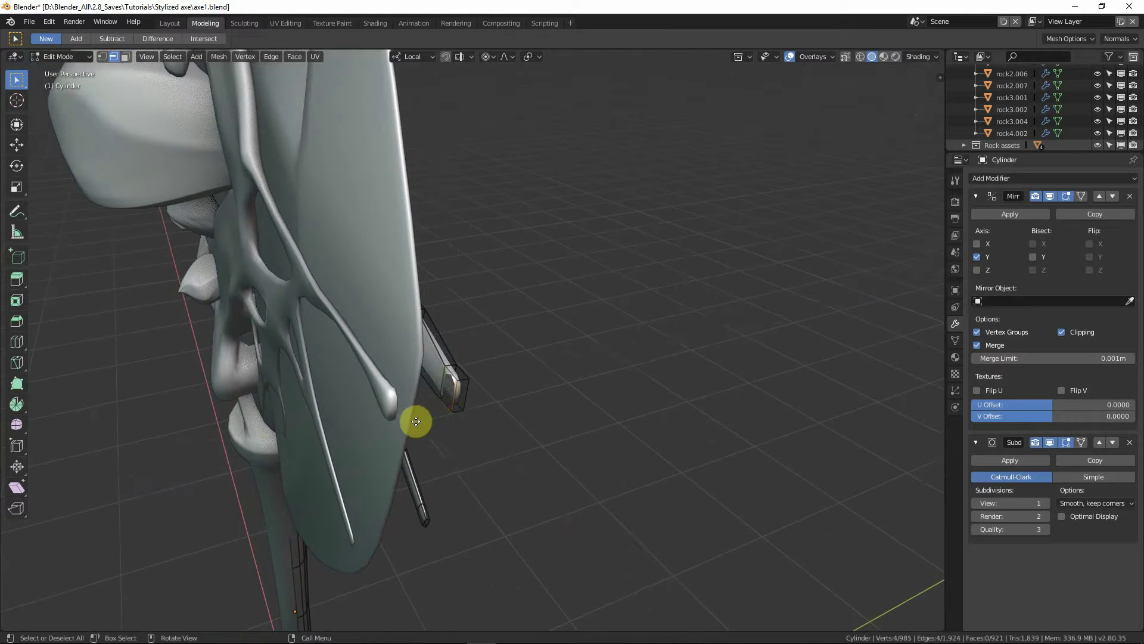
key("y")
left_click(388, 425)
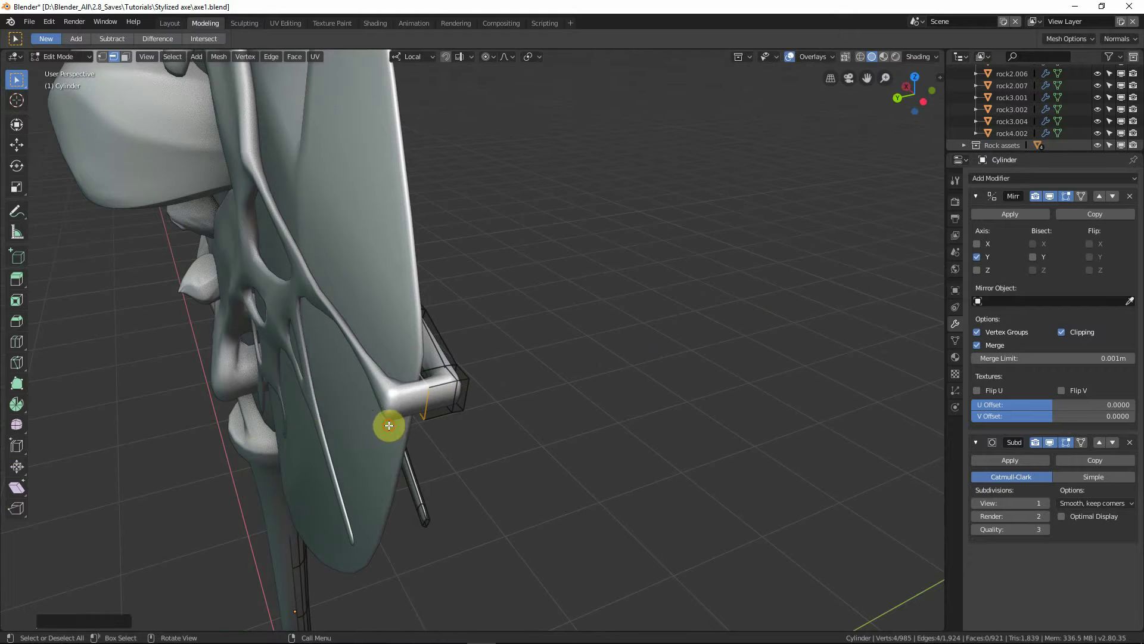
Step: Move edges of the extended branch end several times to curl it over the blade edge
middle_click_drag(449, 414, 587, 429)
left_click(447, 413)
key("g")
key("Escape")
key("g")
left_click(522, 437)
key("g")
left_click(511, 390)
key("Caps_Lock")
key("g")
left_click(603, 439)
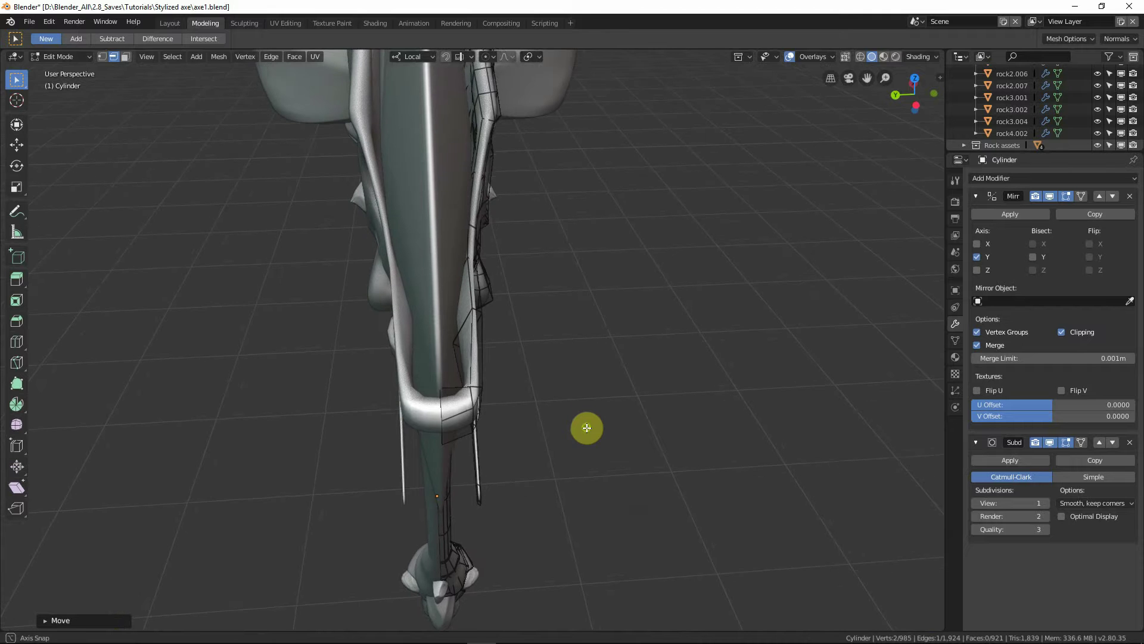
key("g")
key("Caps_Lock")
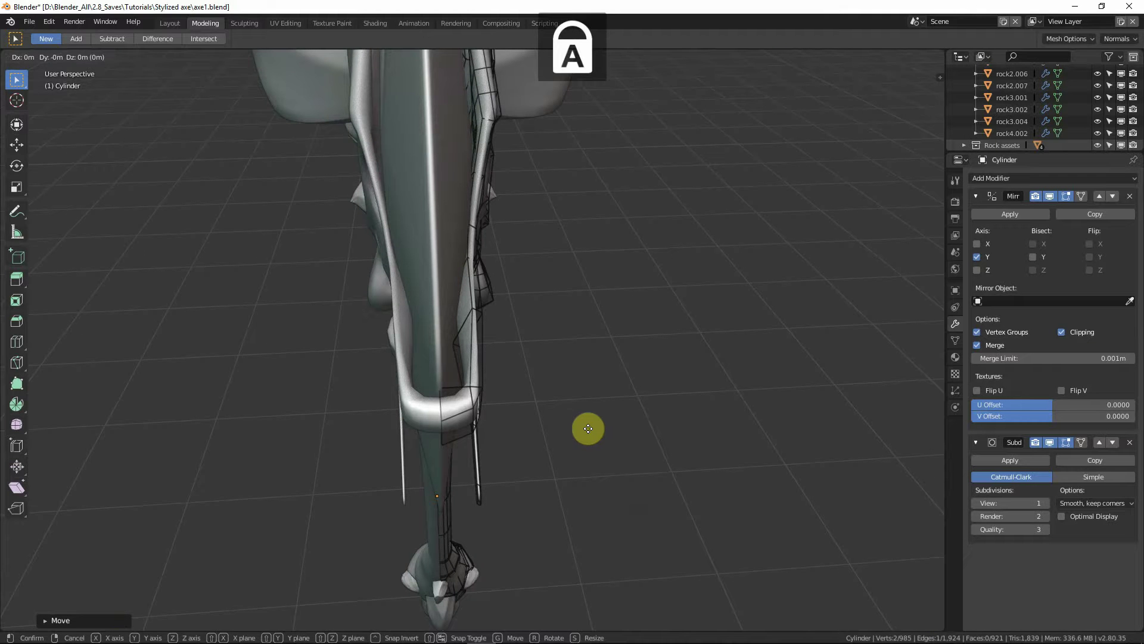
left_click(591, 430)
Step: Rotate the edge loop near the curled end, then again with smooth falloff
middle_click_drag(591, 430, 475, 328)
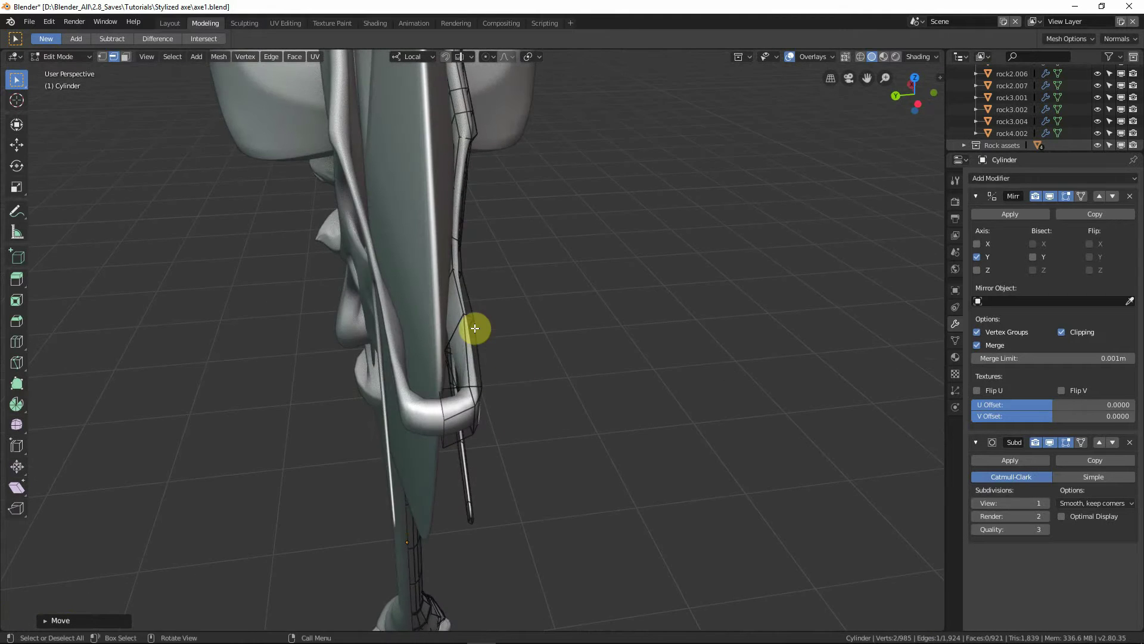
left_click(469, 317, "alt")
middle_click_drag(531, 355, 513, 324)
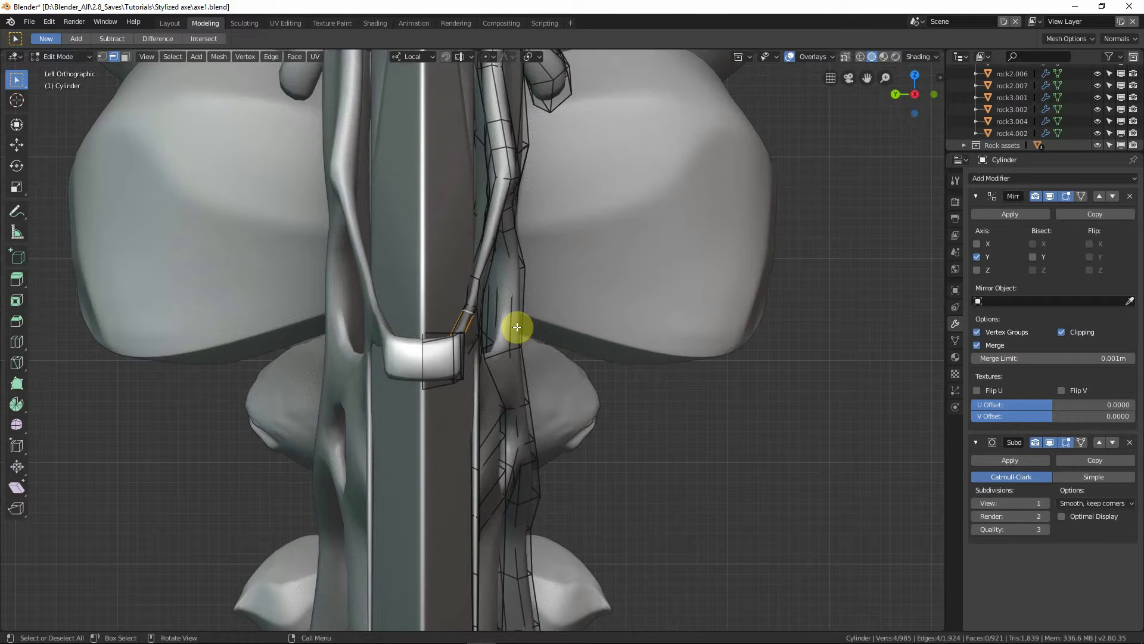
key("r")
left_click(546, 329)
key("r")
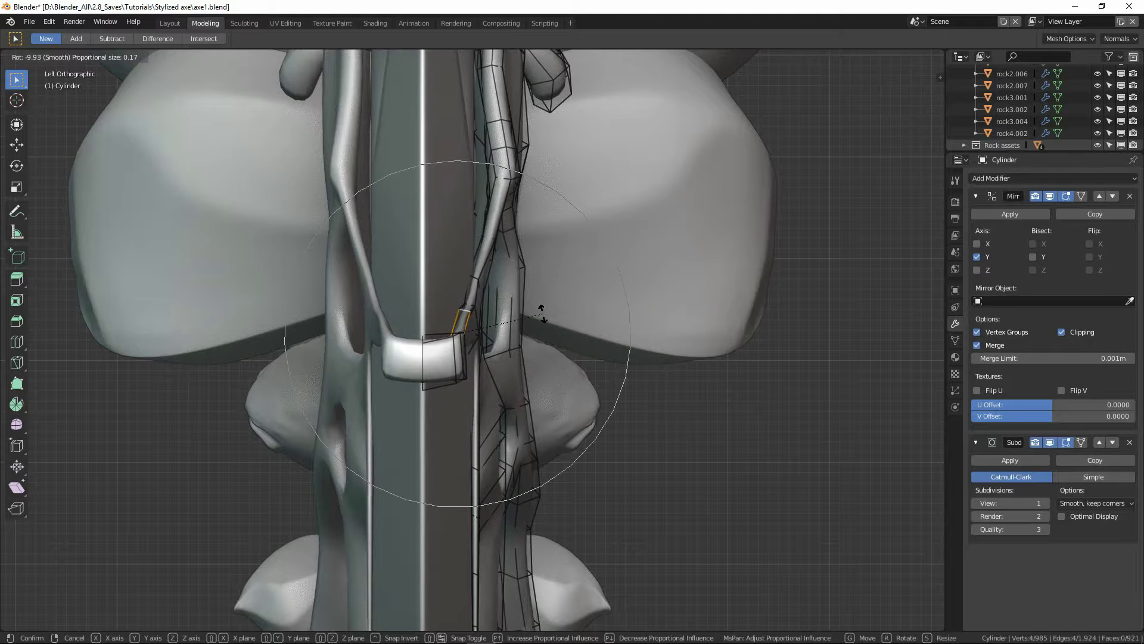
scroll(542, 313, "up", 9)
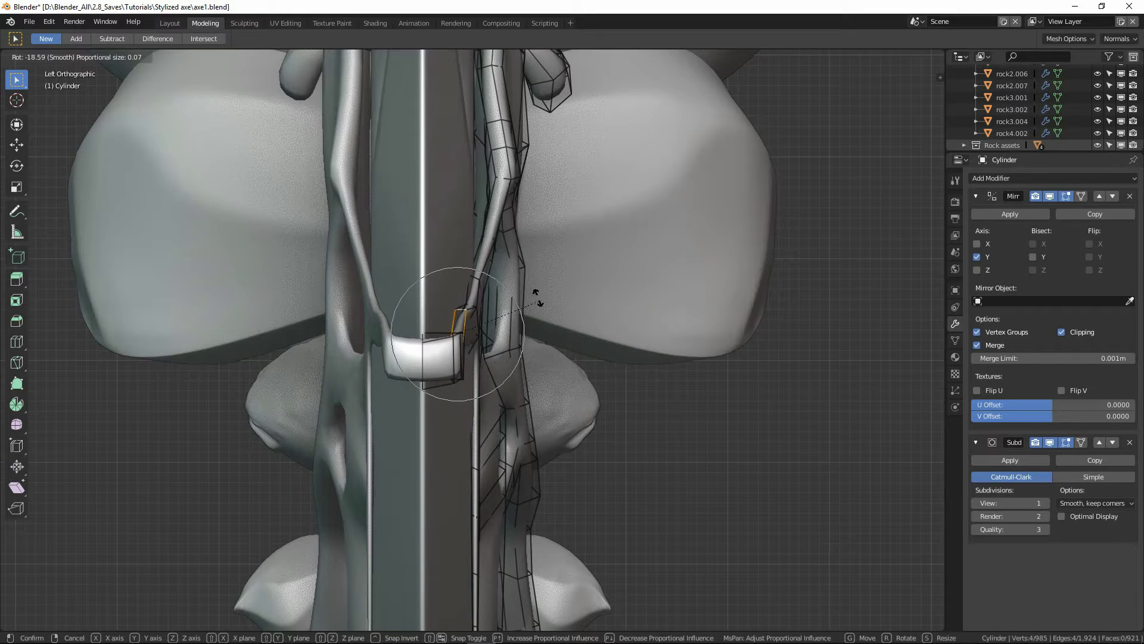
left_click(536, 298)
Step: Add a new loop cut on the curled branch near the blade edge
middle_click_drag(537, 299, 585, 452)
left_click(422, 360)
left_click(422, 358)
key("g")
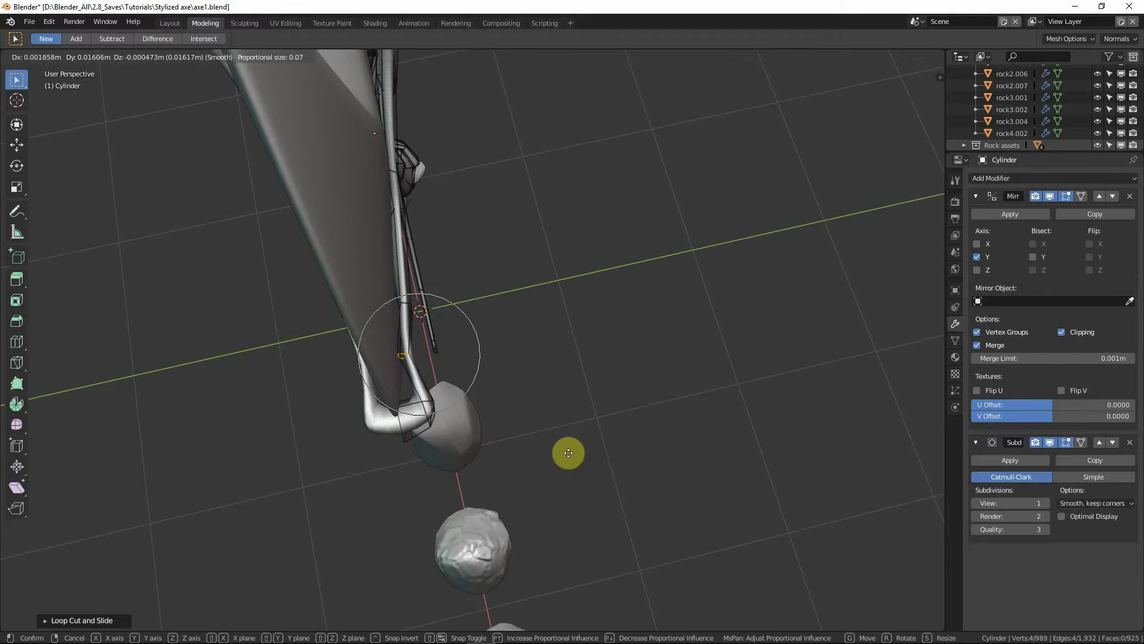
Step: Fix the new loop's position, then move selected tip vertices with soft falloff shrunk to 0.03
left_click(568, 453)
middle_click_drag(417, 399, 493, 416)
left_click(419, 390)
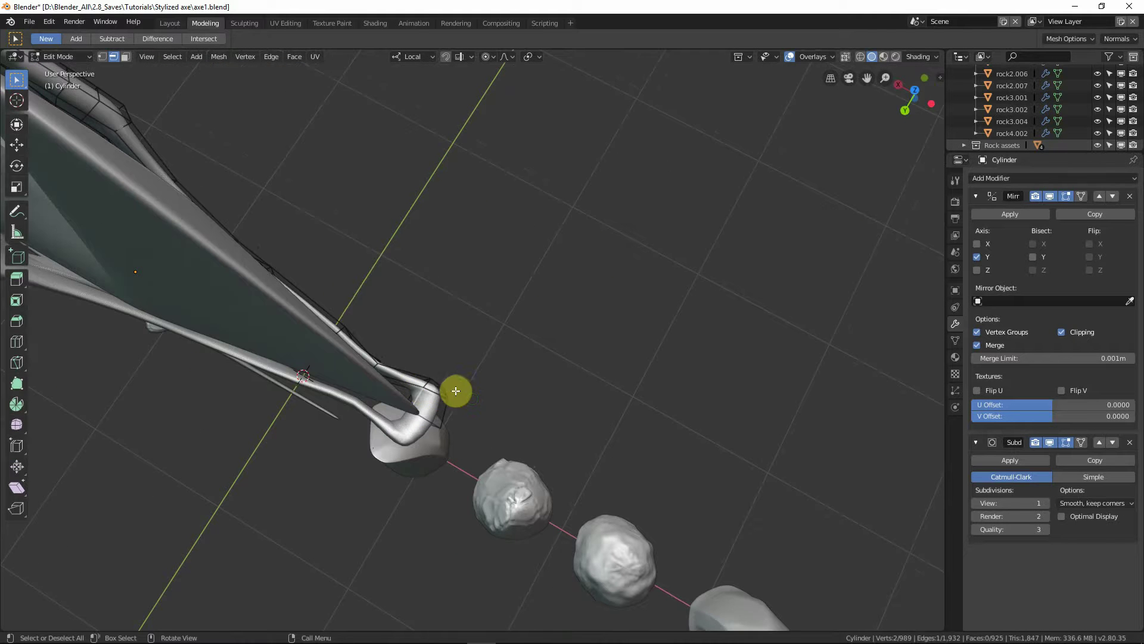
middle_click_drag(409, 384, 473, 401, "shift")
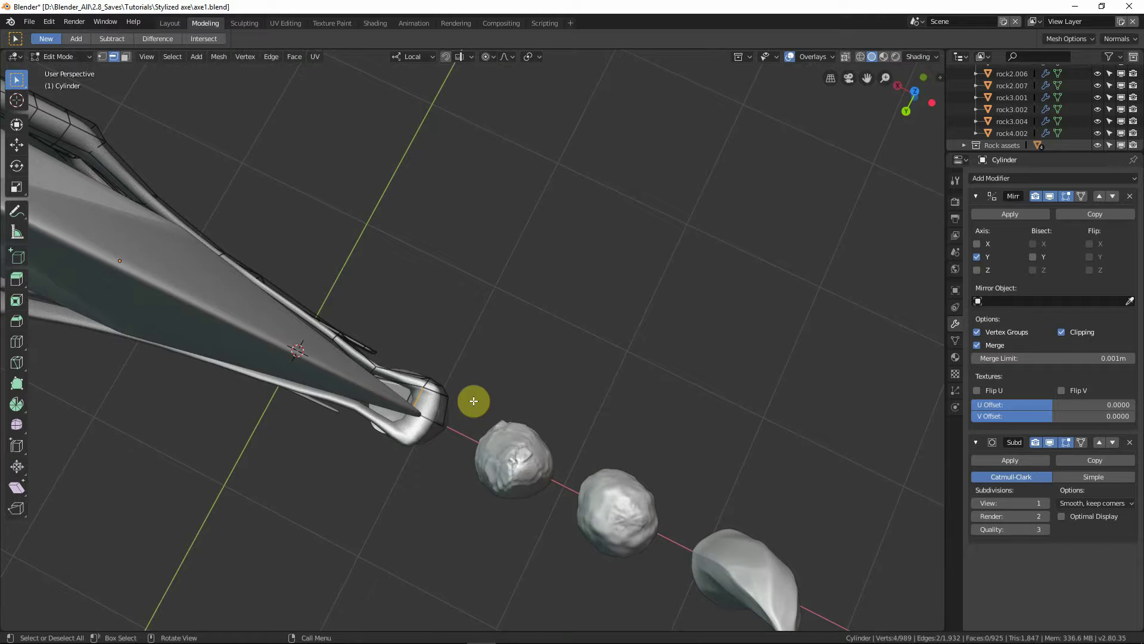
left_click(418, 385, "shift")
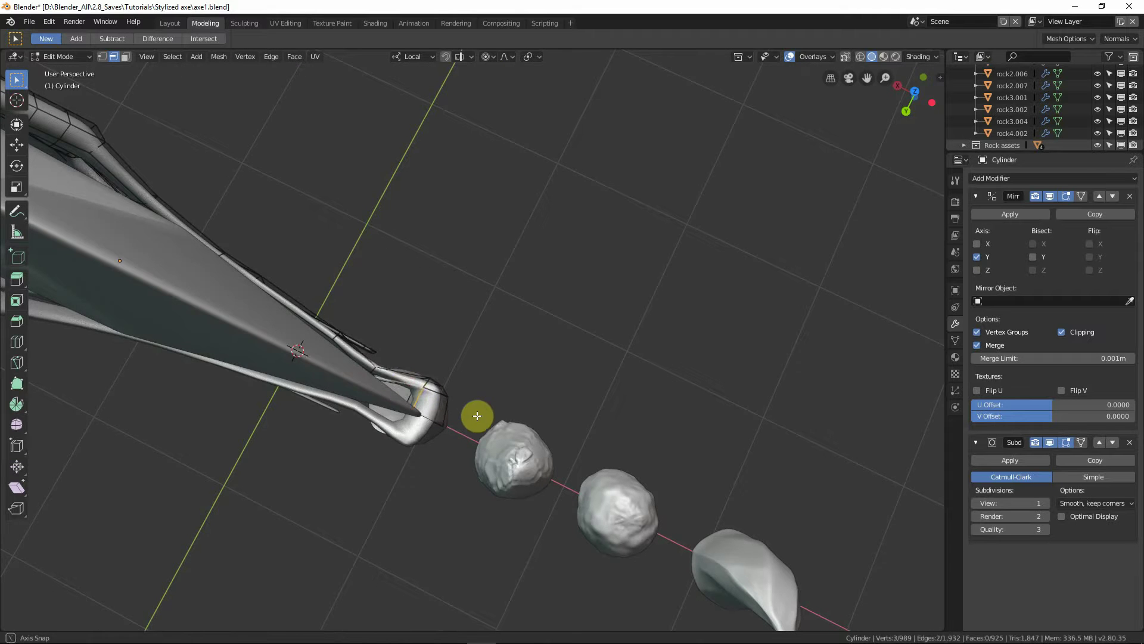
key("KP_Decimal")
key("g")
scroll(484, 428, "up", 4)
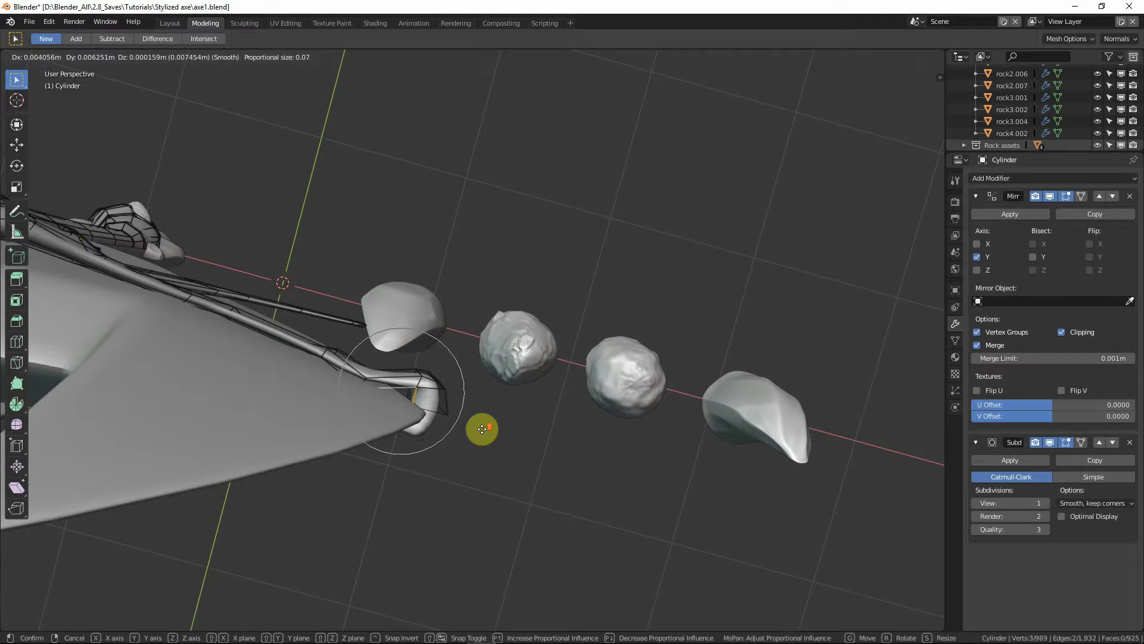
scroll(479, 431, "up", 2)
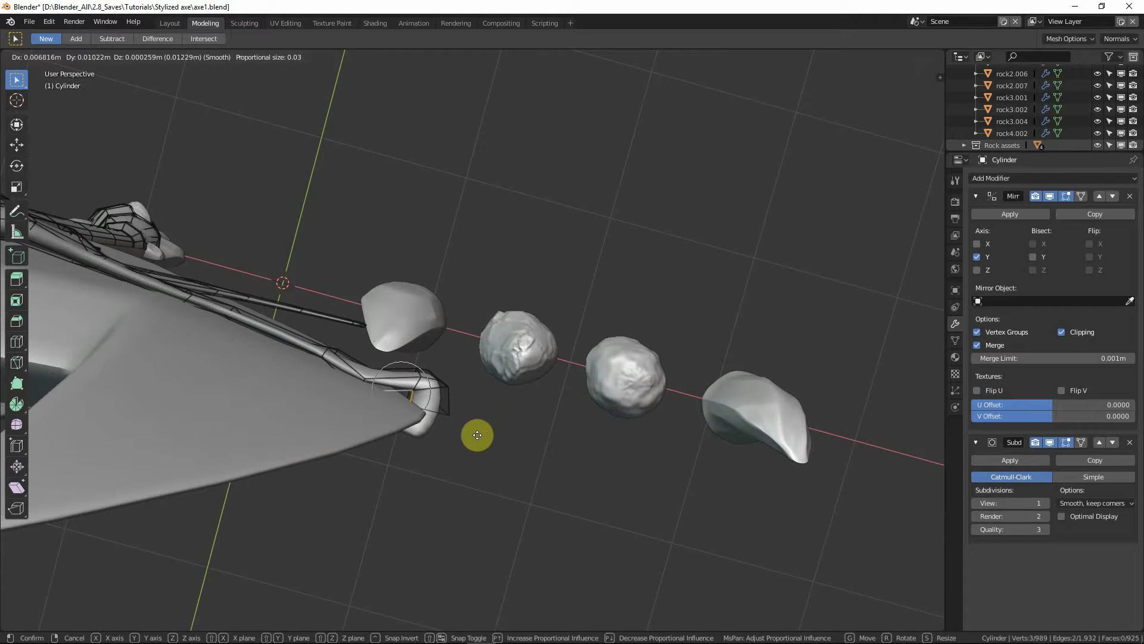
left_click(475, 434)
Step: Inspect the blade tip from below and begin another soft-falloff move of the tip vertices
scroll(465, 370, "up", 6)
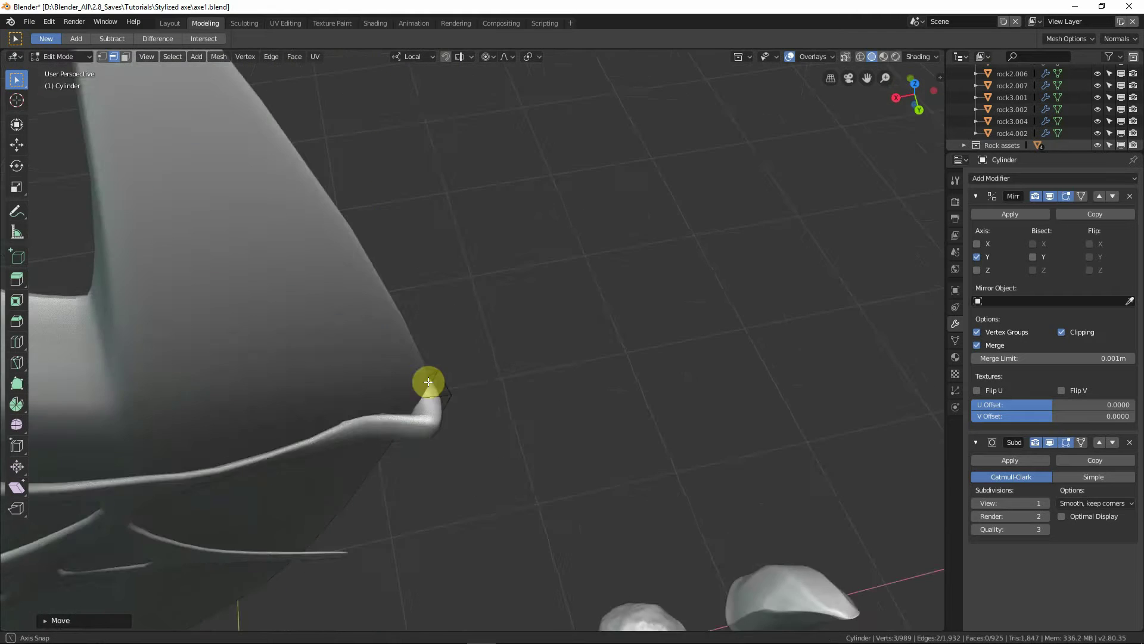
scroll(460, 409, "down", 6)
middle_click_drag(428, 382, 468, 477)
key("g")
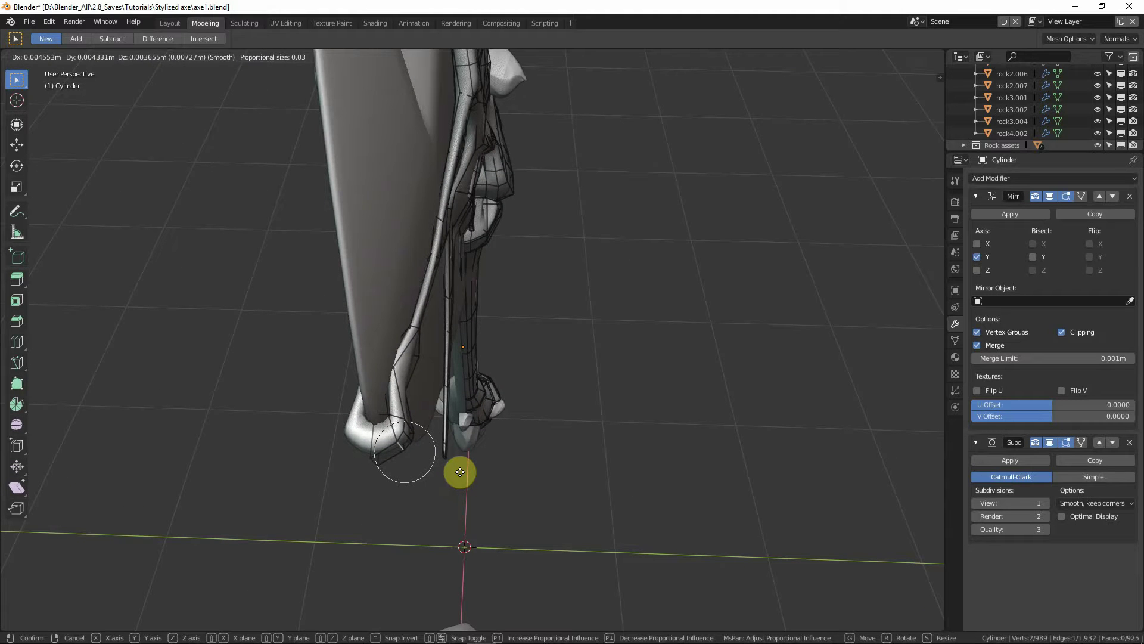
Step: Finish the tip move, isolate the Cylinder vein mesh in Local View, and re-enter Edit Mode
left_click(455, 469)
key("Tab")
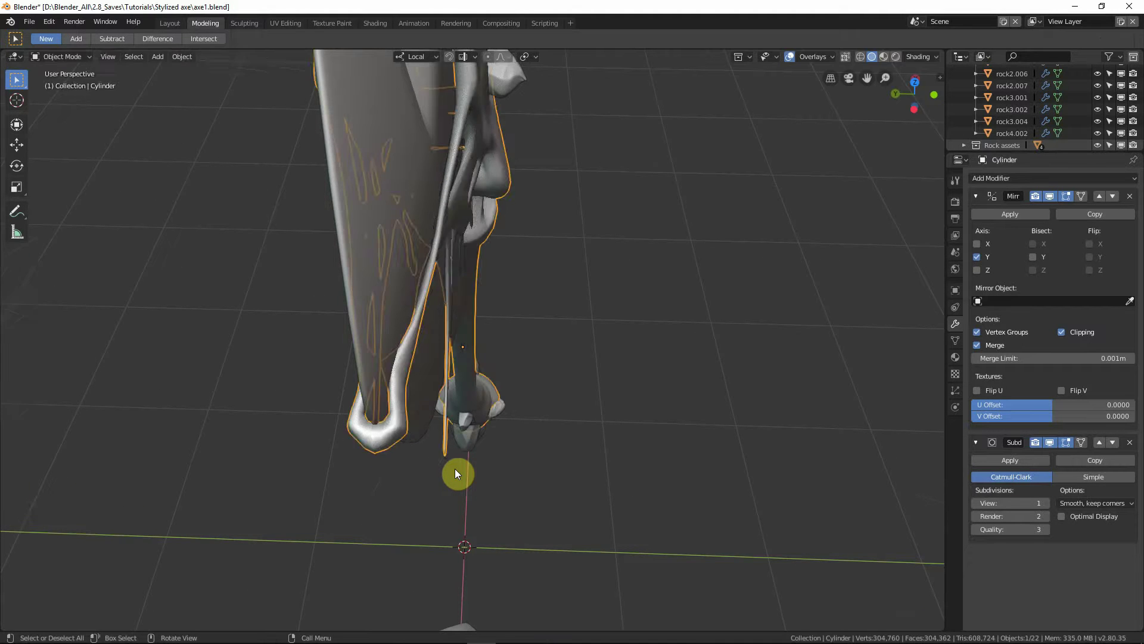
middle_click_drag(461, 427, 408, 263)
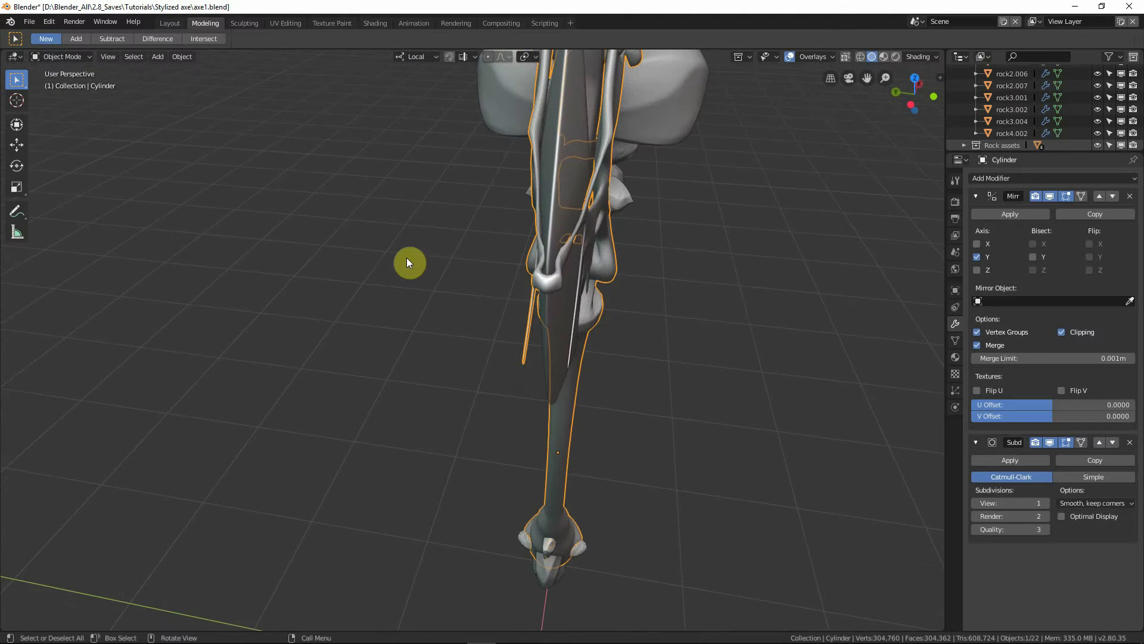
key("shift+z")
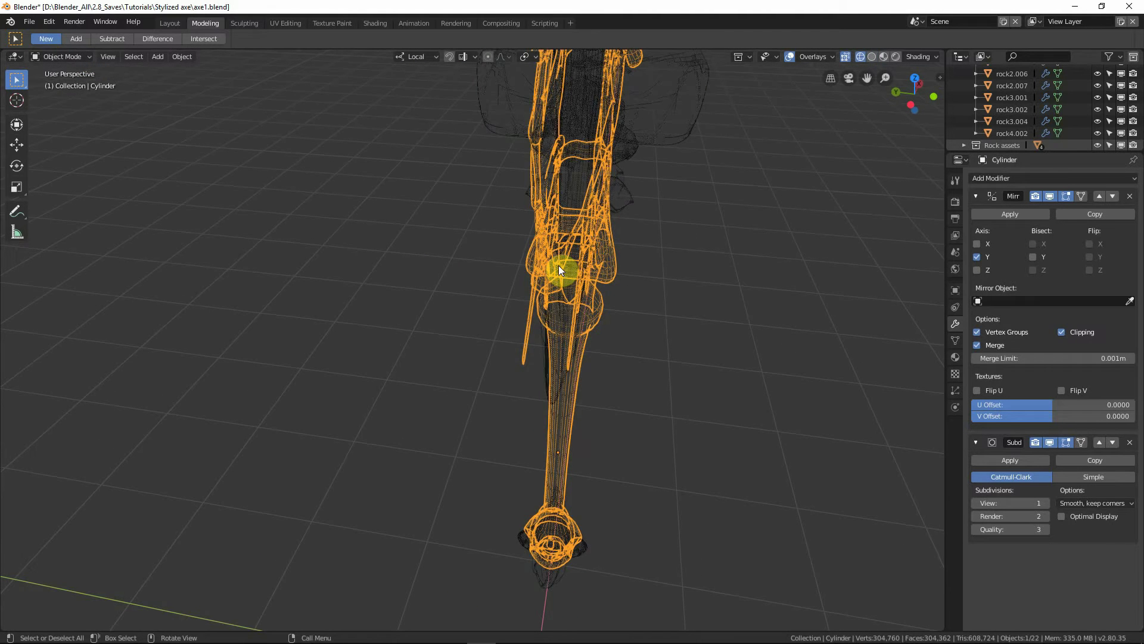
key("KP_Divide")
scroll(477, 239, "up", 3)
middle_click_drag(466, 212, 521, 395, "shift")
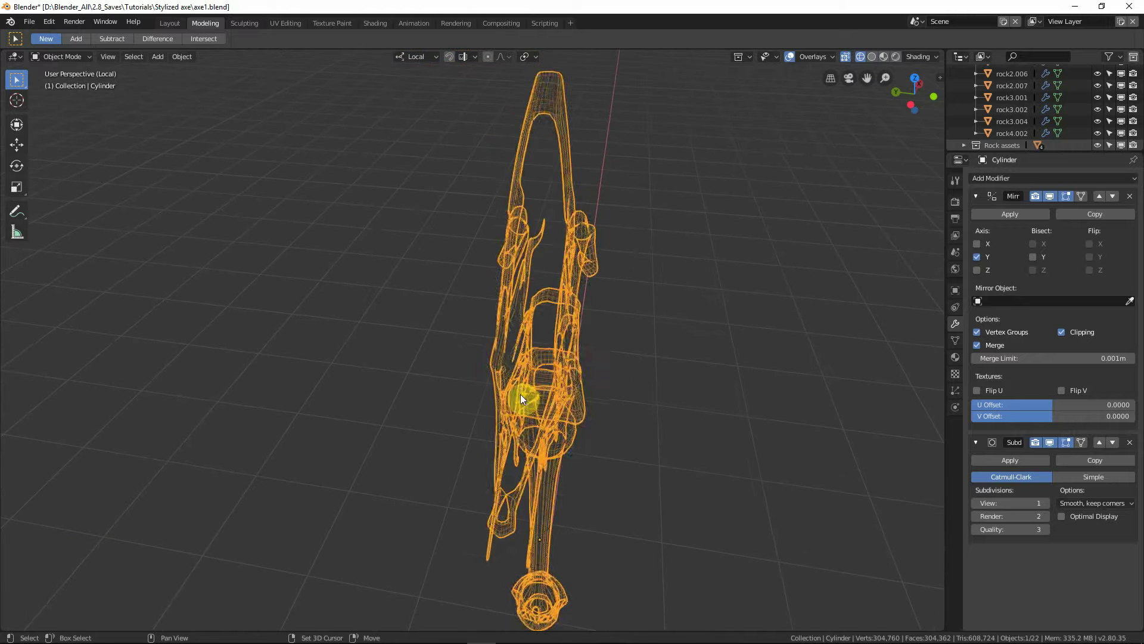
key("shift+z")
scroll(540, 492, "up", 5)
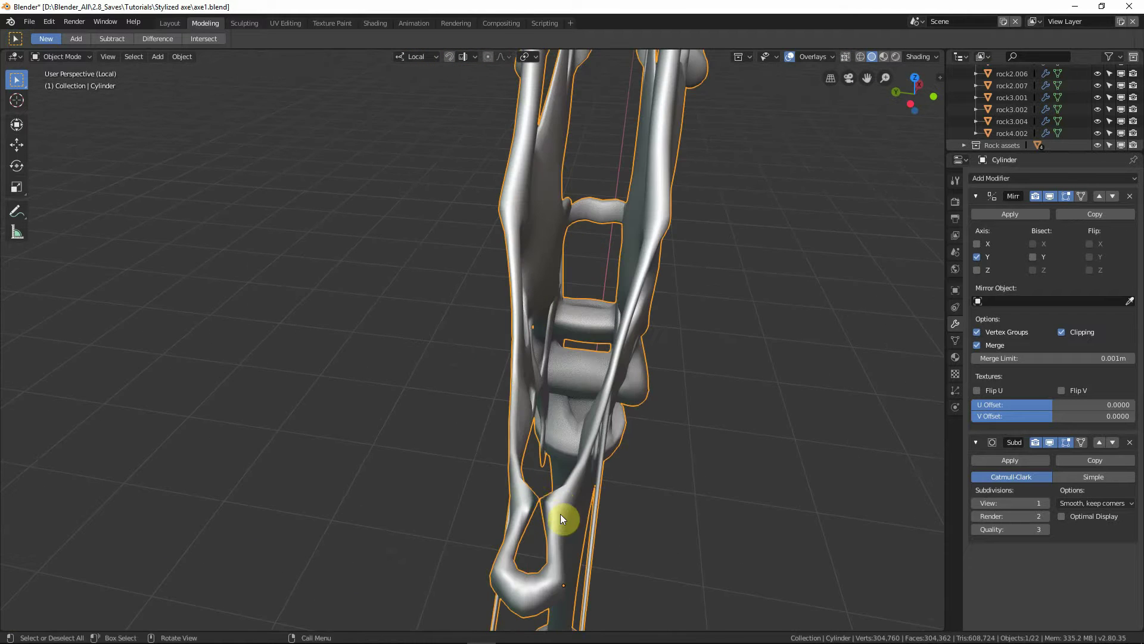
middle_click_drag(561, 514, 549, 494)
key("Tab")
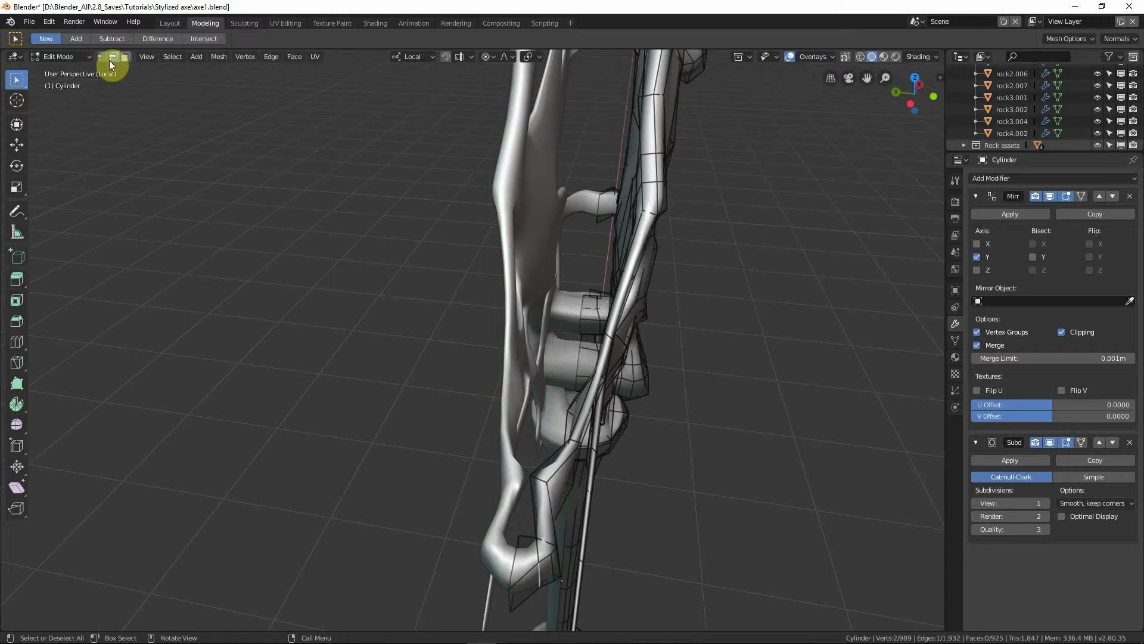
Step: In vertex select, slide the join vertex along Y and turn mirror clipping off
key("1")
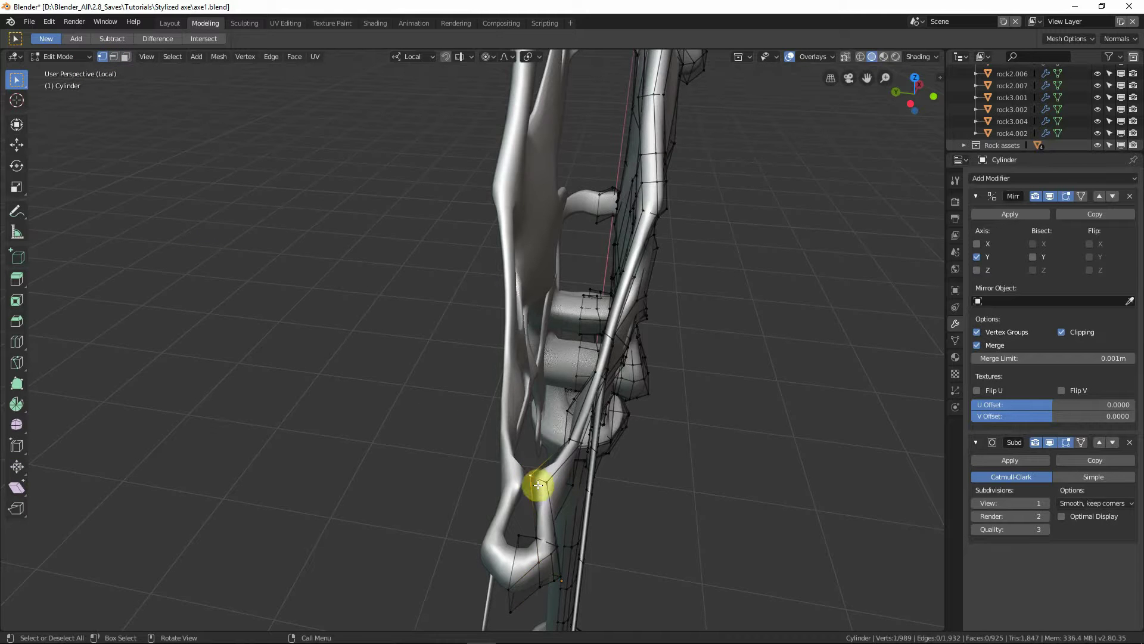
middle_click_drag(538, 485, 556, 506)
key("g")
key("y")
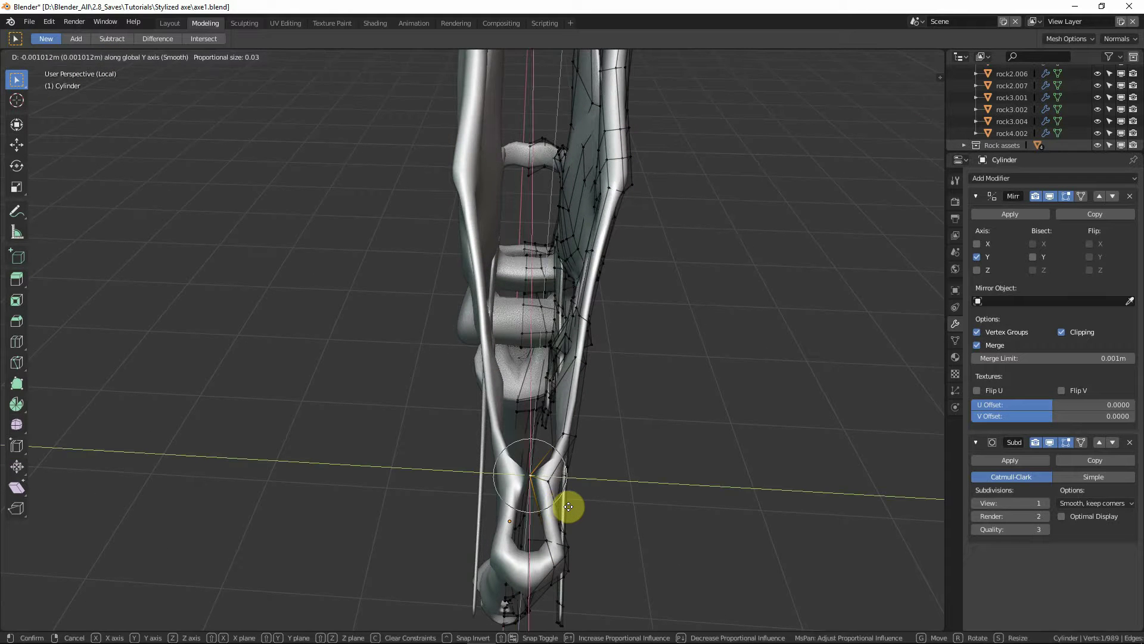
left_click(571, 504)
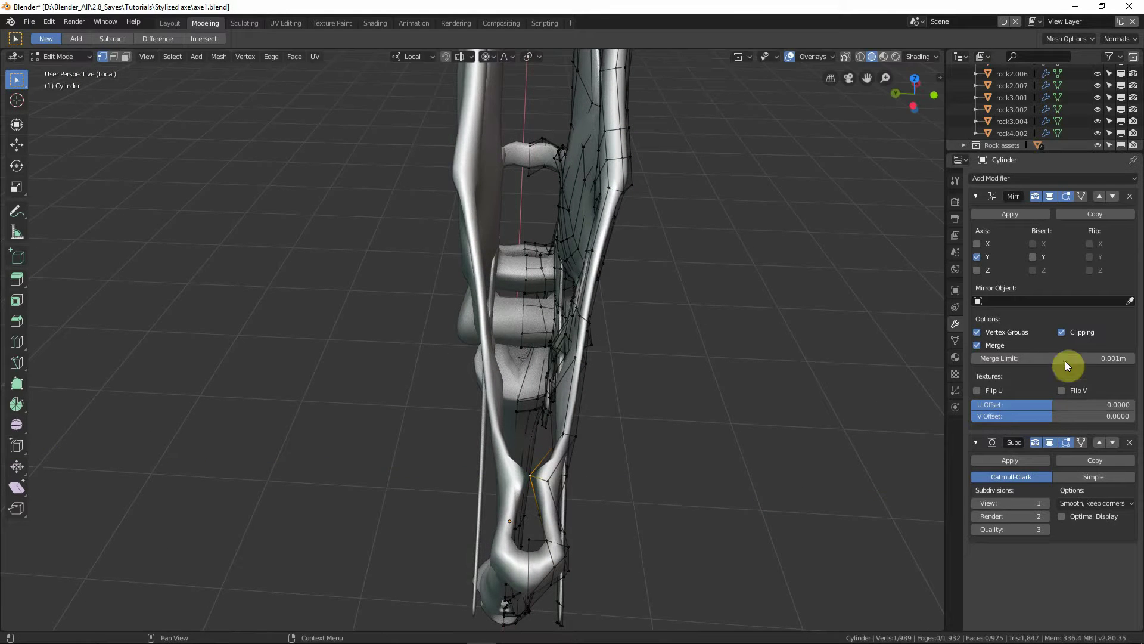
left_click(1061, 332)
Step: Move the join vertex along Y again and re-enable mirror clipping
key("g")
key("y")
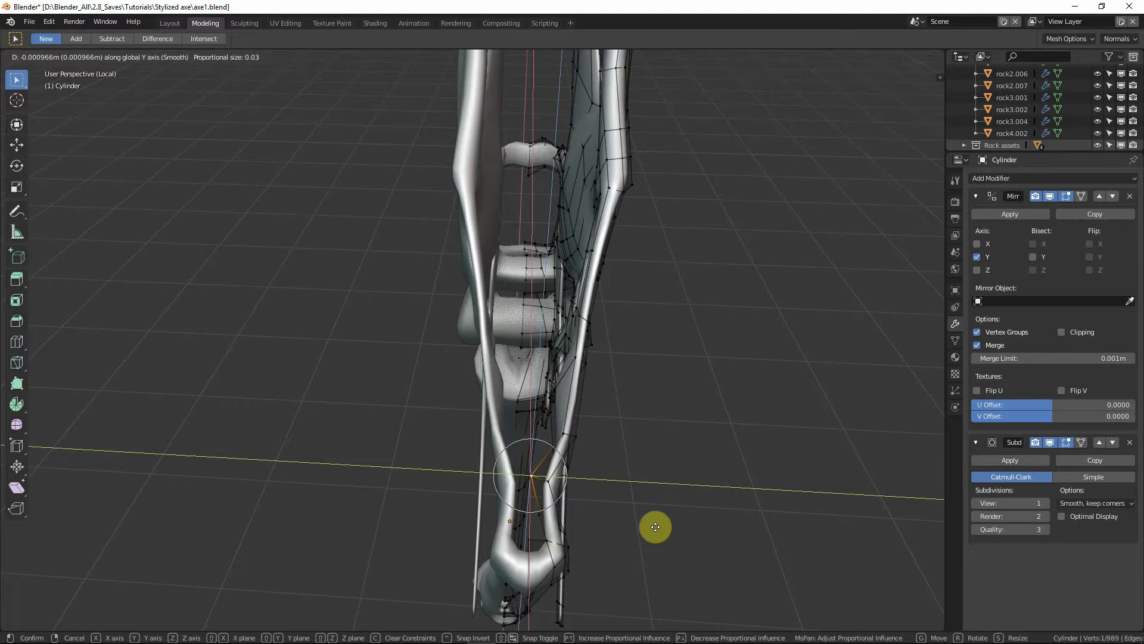
left_click(656, 527)
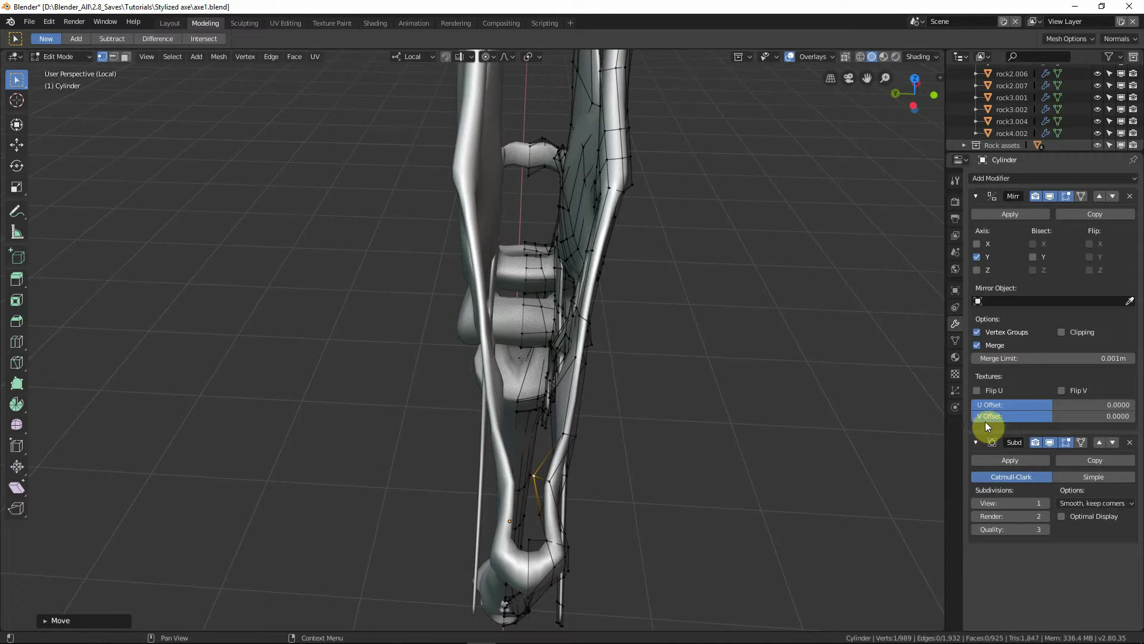
left_click(1061, 332)
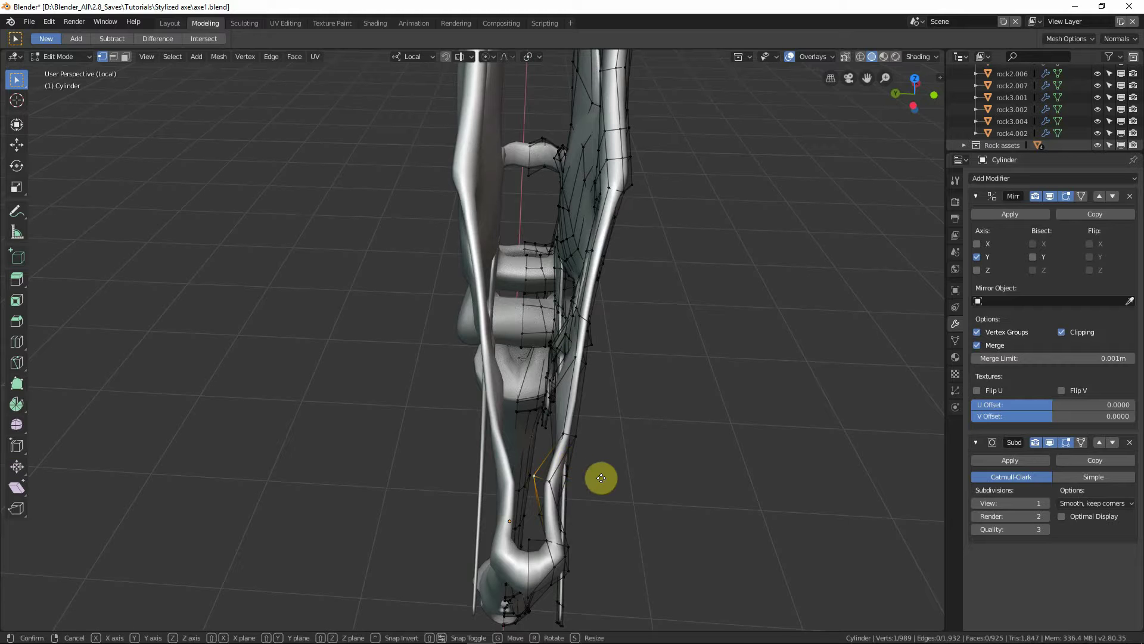
Step: Check the smoothed collar in Object Mode, nudge a vertex slightly, and exit to Object Mode
key("Tab")
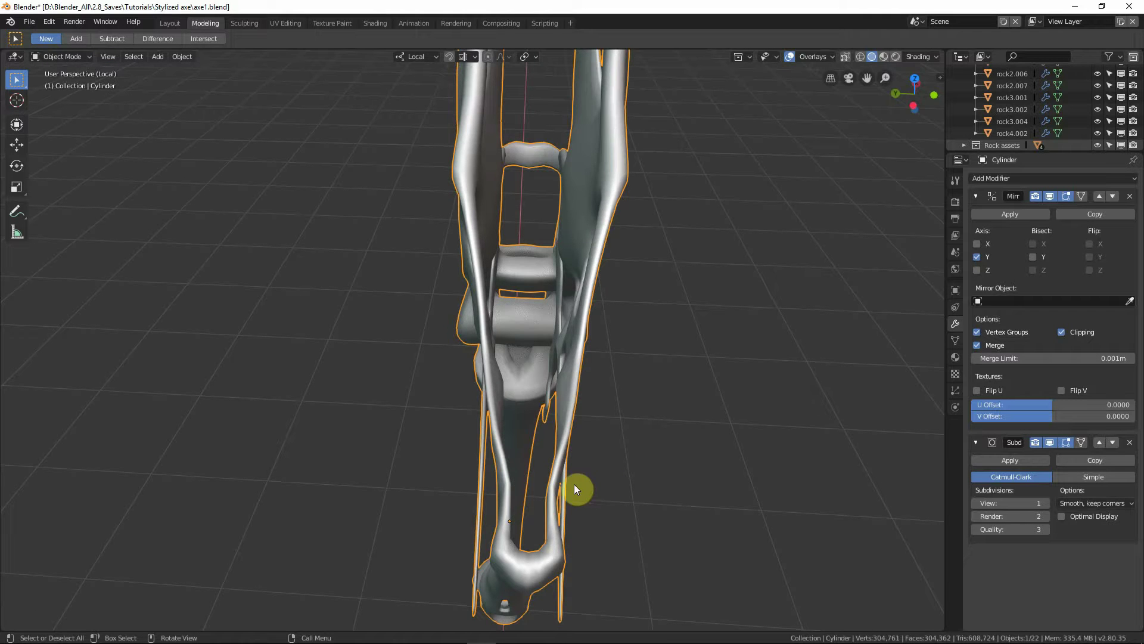
key("Tab")
key("Tab")
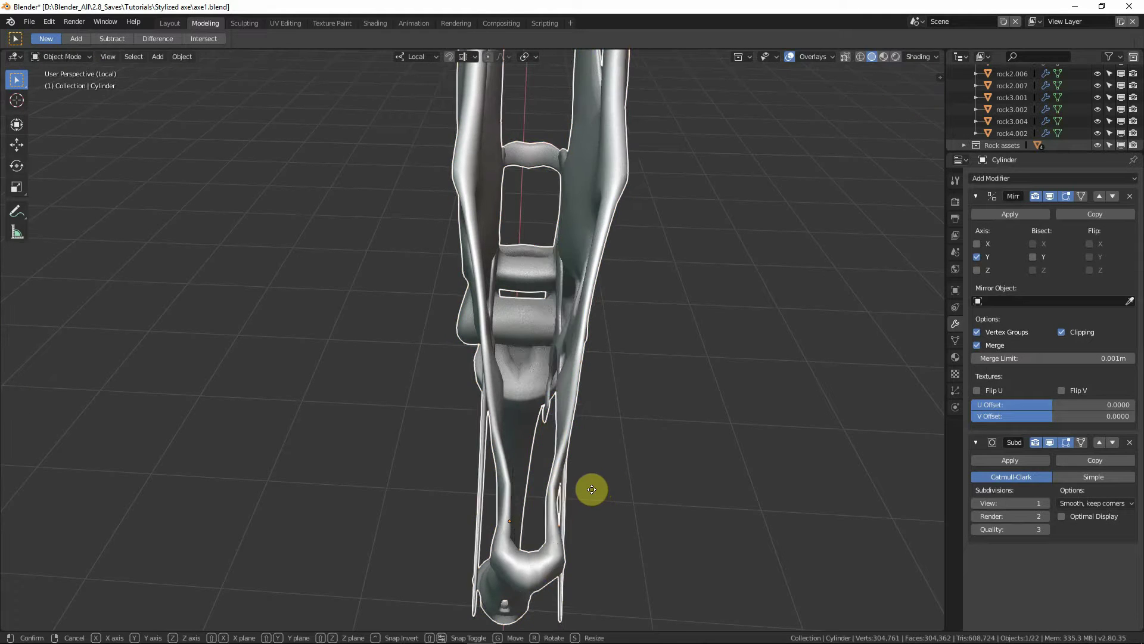
key("Tab")
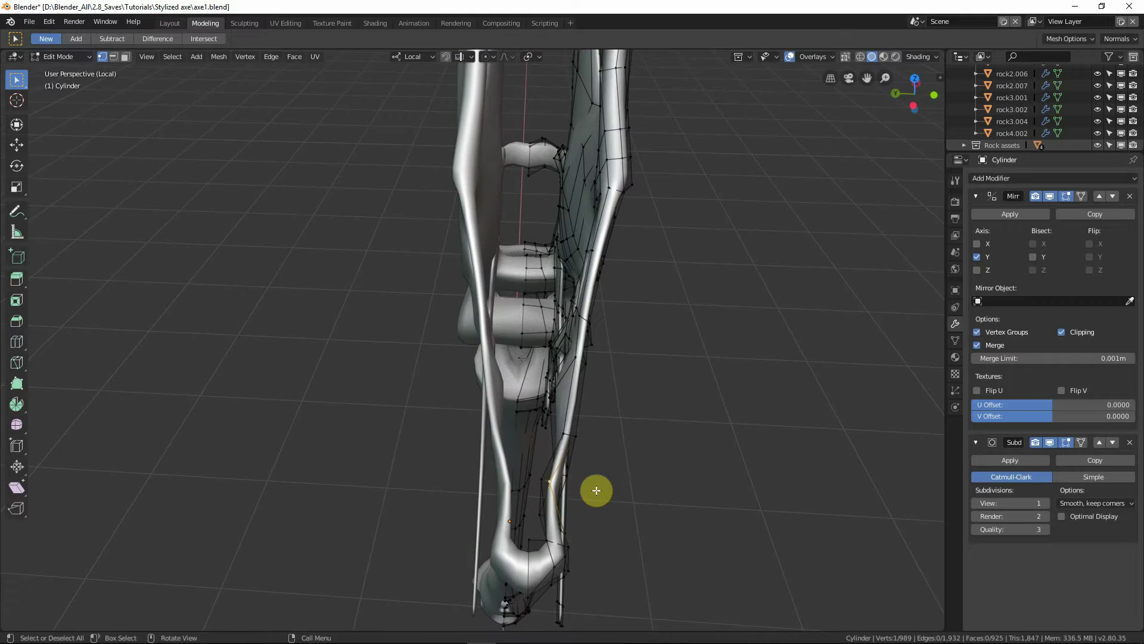
key("g")
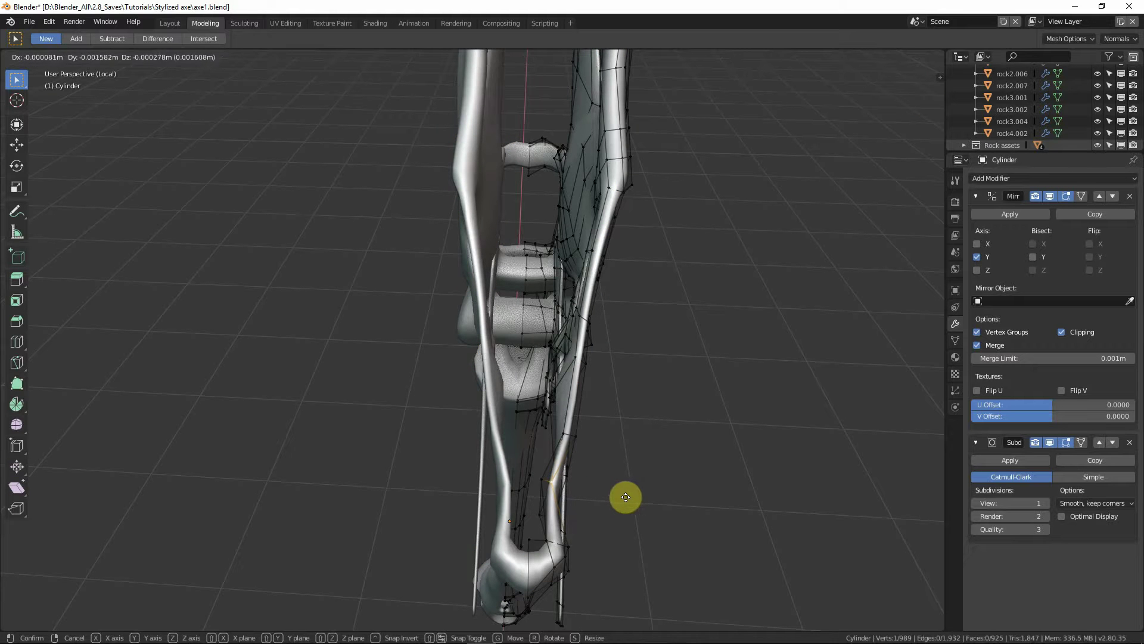
left_click(631, 497)
key("Tab")
scroll(623, 495, "down", 5)
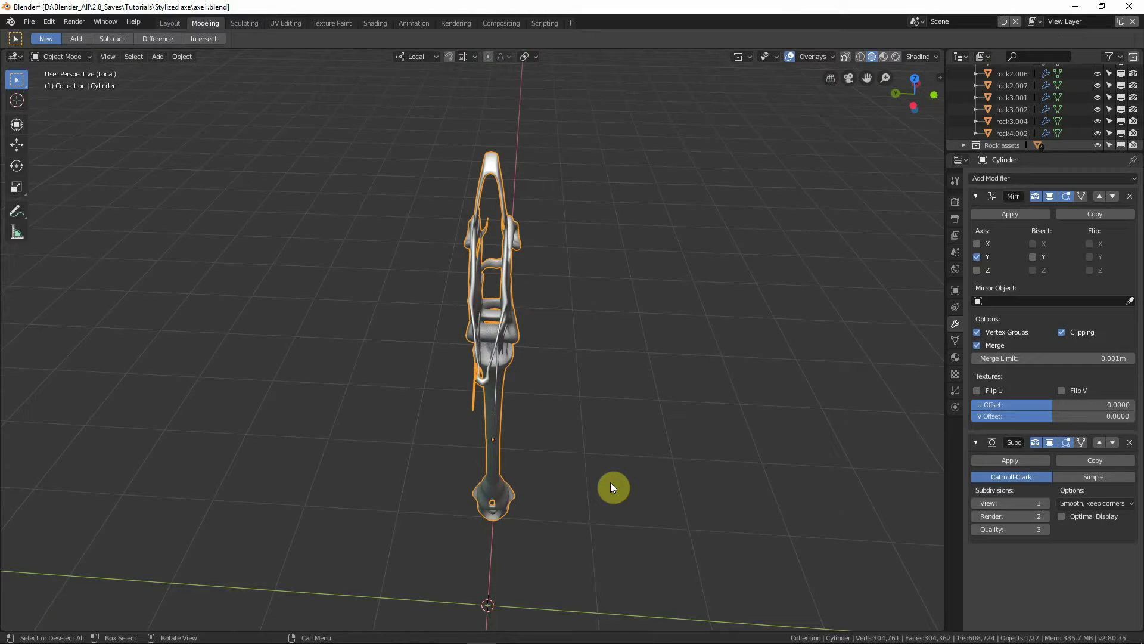
Step: Leave local view to show the whole axe and re-enter Edit Mode on the vein mesh
key("KP_Divide")
scroll(611, 482, "up", 5)
middle_click_drag(559, 264, 589, 369)
key("Tab")
scroll(590, 316, "up", 1)
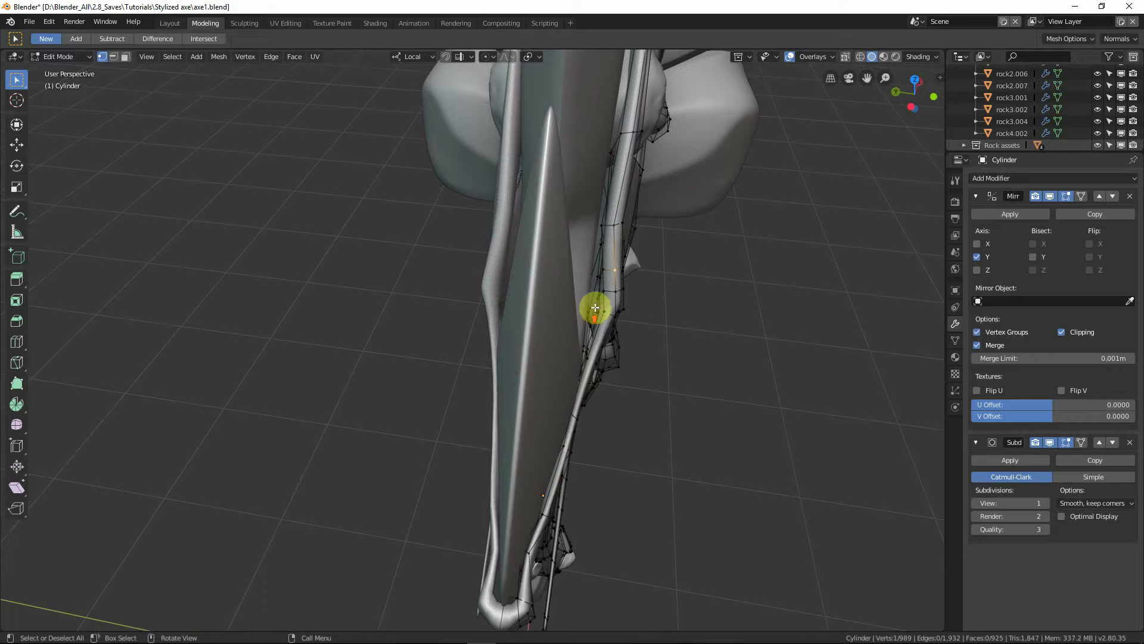
Step: Nudge a vein vertex on the handle along the blade with smooth proportional falloff
left_click(604, 274)
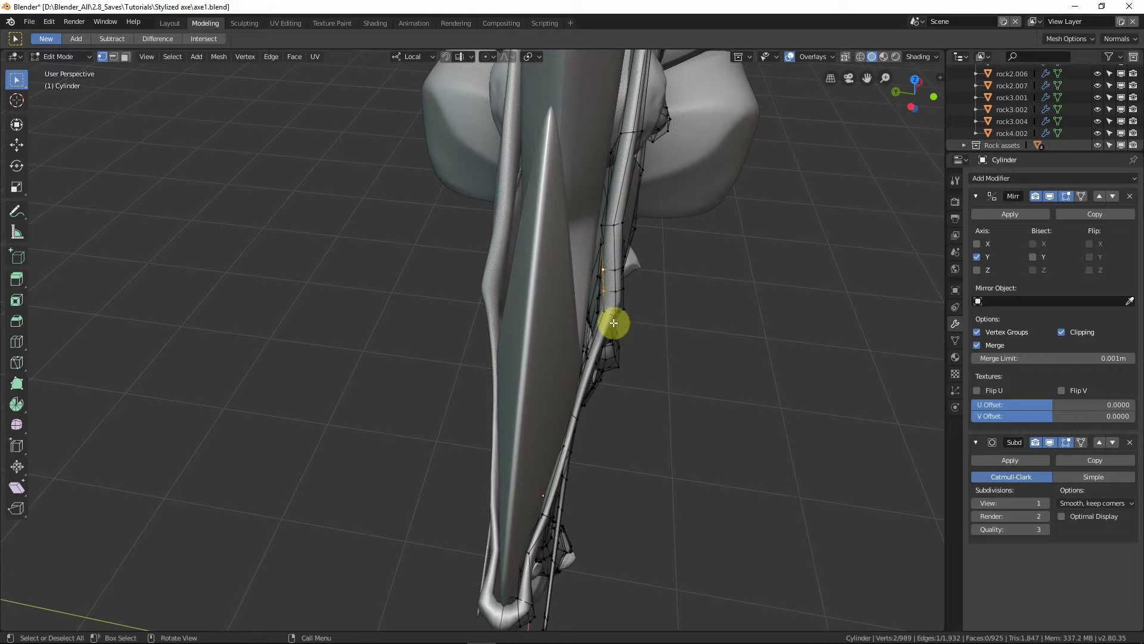
middle_click_drag(601, 307, 599, 333)
left_click(598, 335)
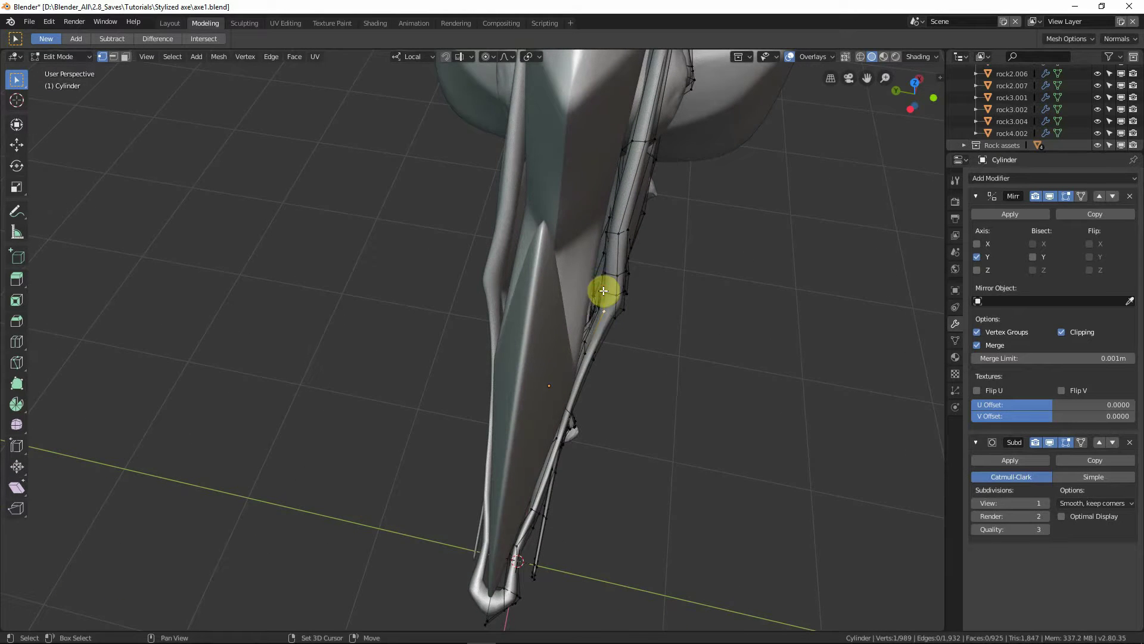
left_click_drag(608, 296, 605, 296)
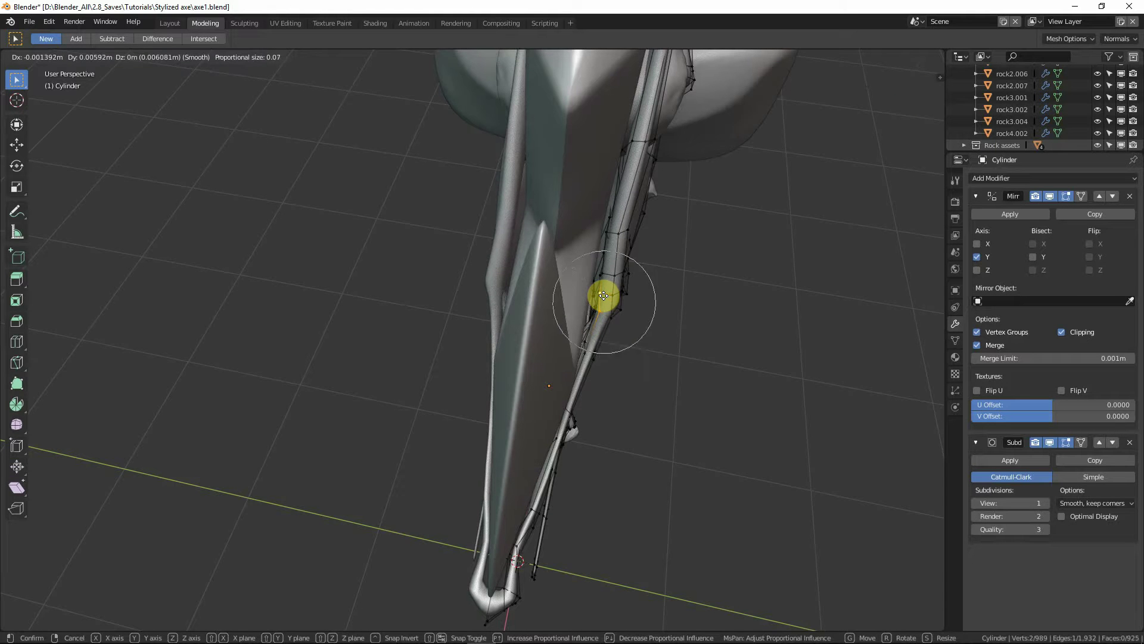
scroll(603, 296, "down", 3)
left_click_drag(599, 295, 599, 314)
scroll(599, 295, "down", 2)
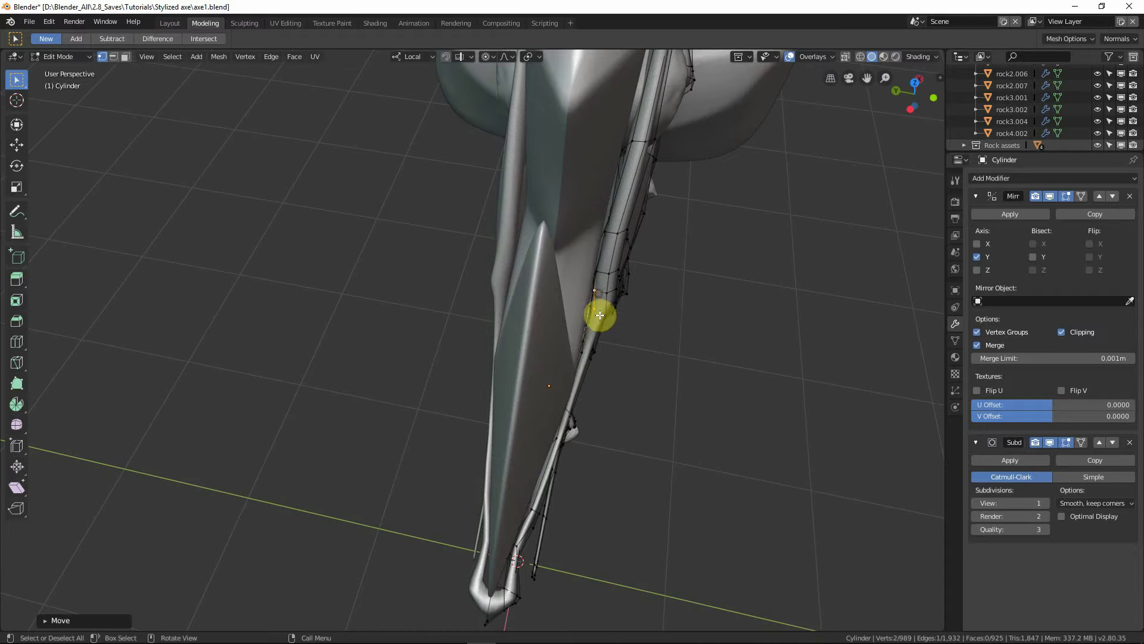
key("g")
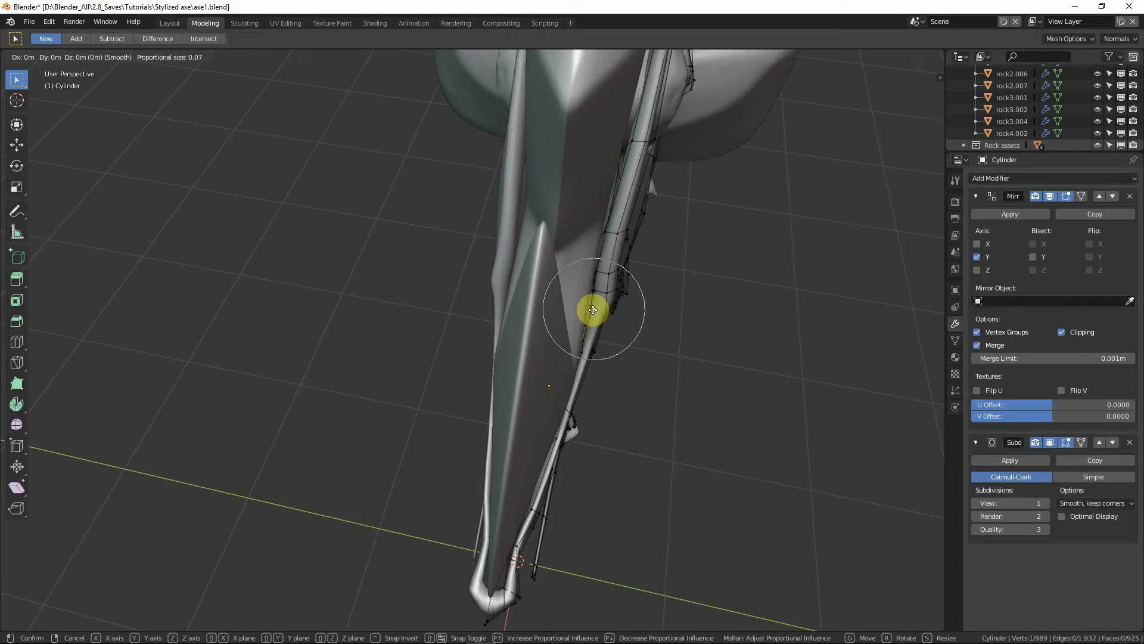
left_click(590, 308)
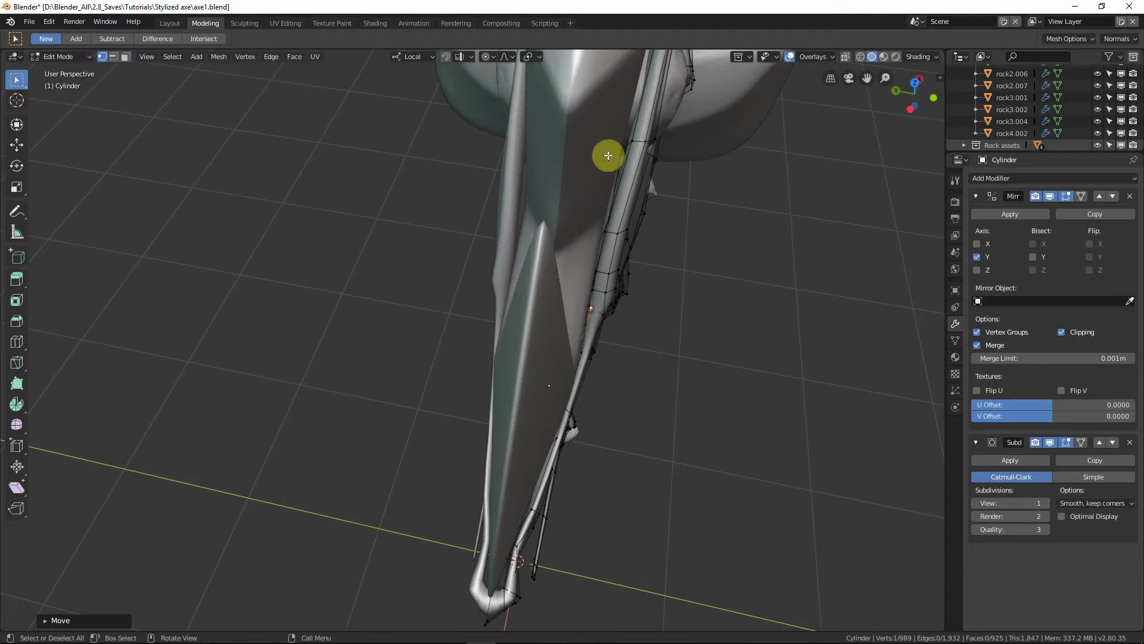
Step: Select a collar strand path, move it snug against the blade, then review and frame the collar
left_click(630, 141)
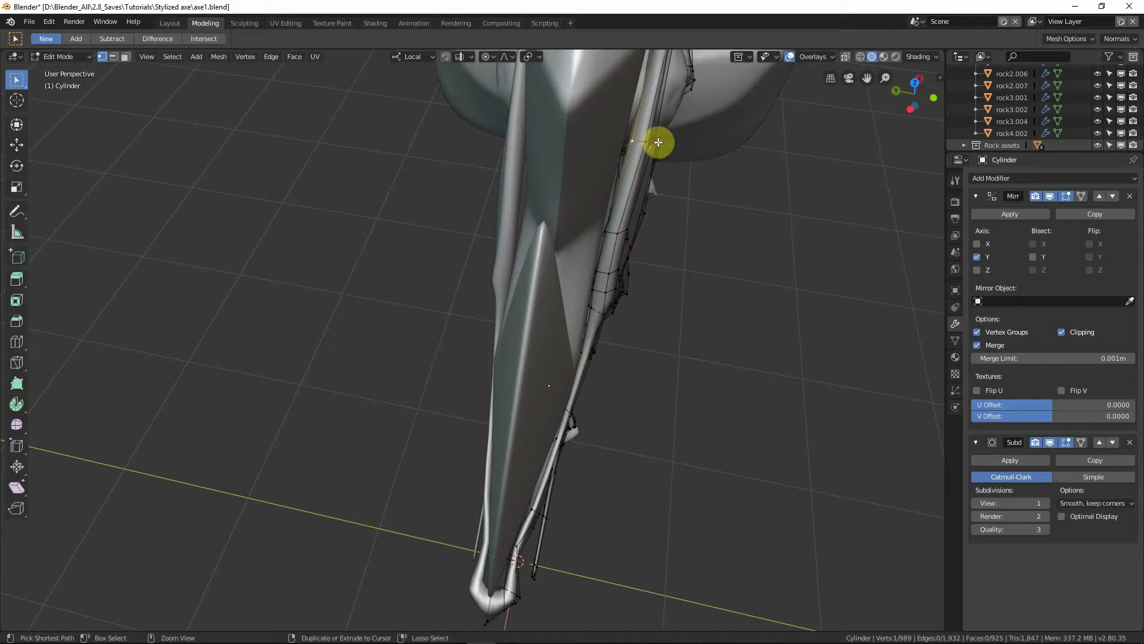
left_click(655, 140, "ctrl")
key("g")
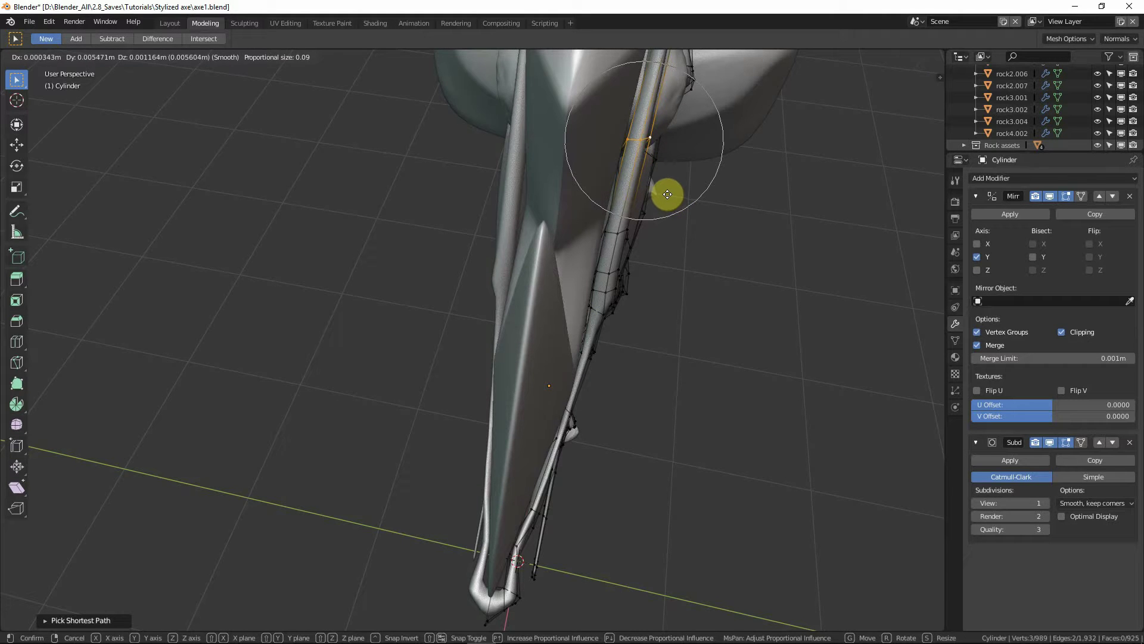
left_click(667, 195)
middle_click_drag(680, 263, 647, 342)
key("Tab")
key("Tab")
key("KP_Decimal")
Step: Pull two strand sections tighter against the blade with proportional moves
scroll(628, 317, "down", 3)
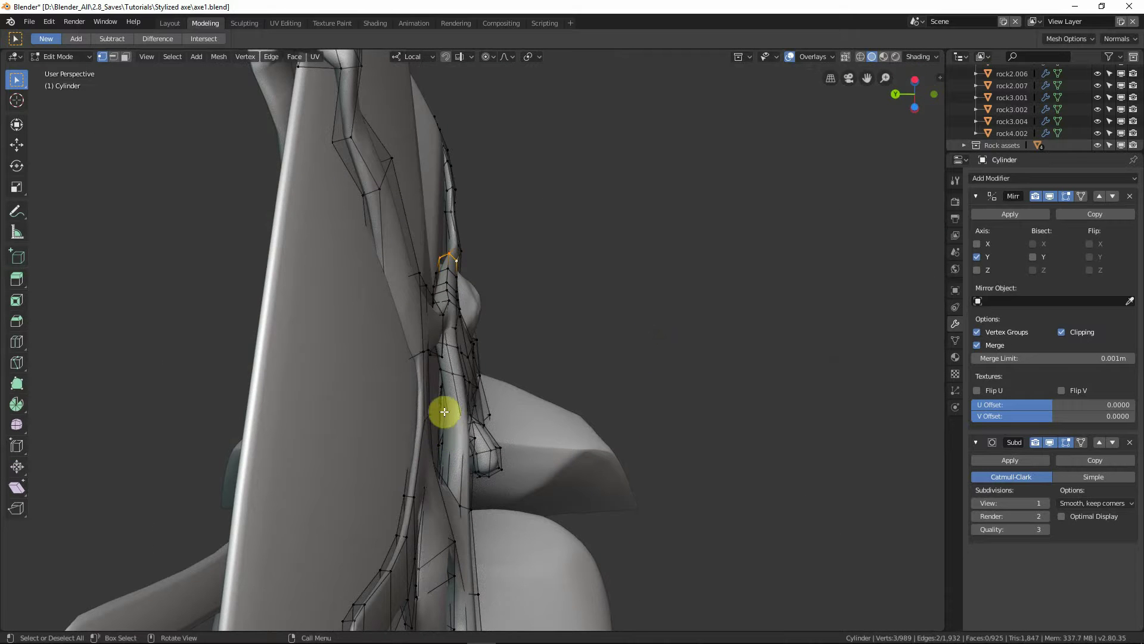
middle_click_drag(454, 415, 460, 567)
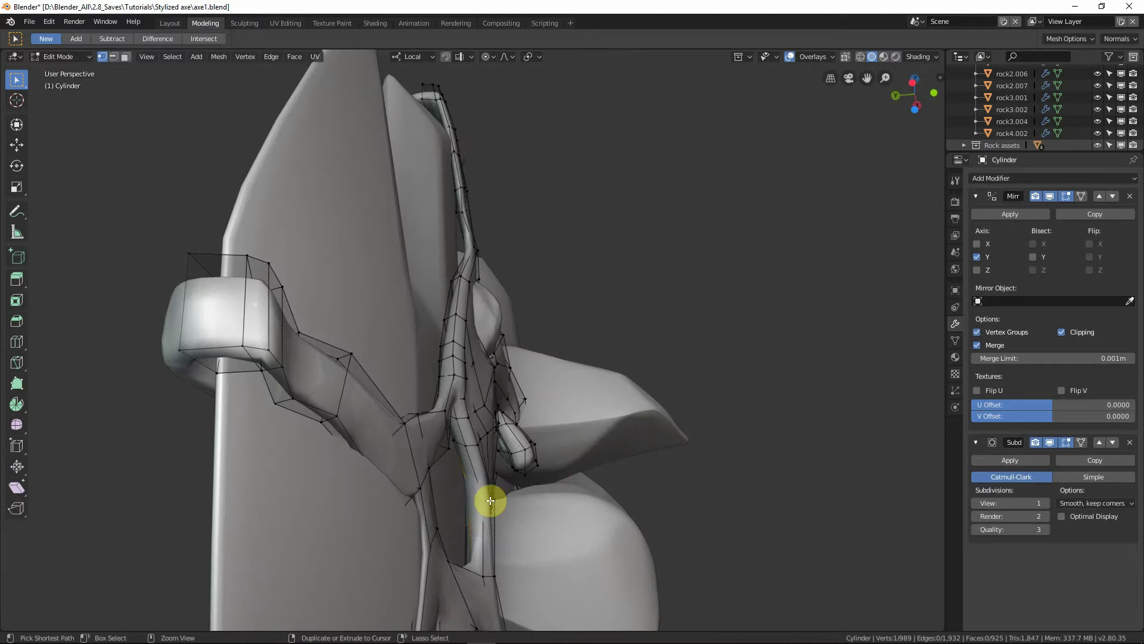
left_click(508, 515, "ctrl")
middle_click_drag(508, 515, 523, 516)
key("g")
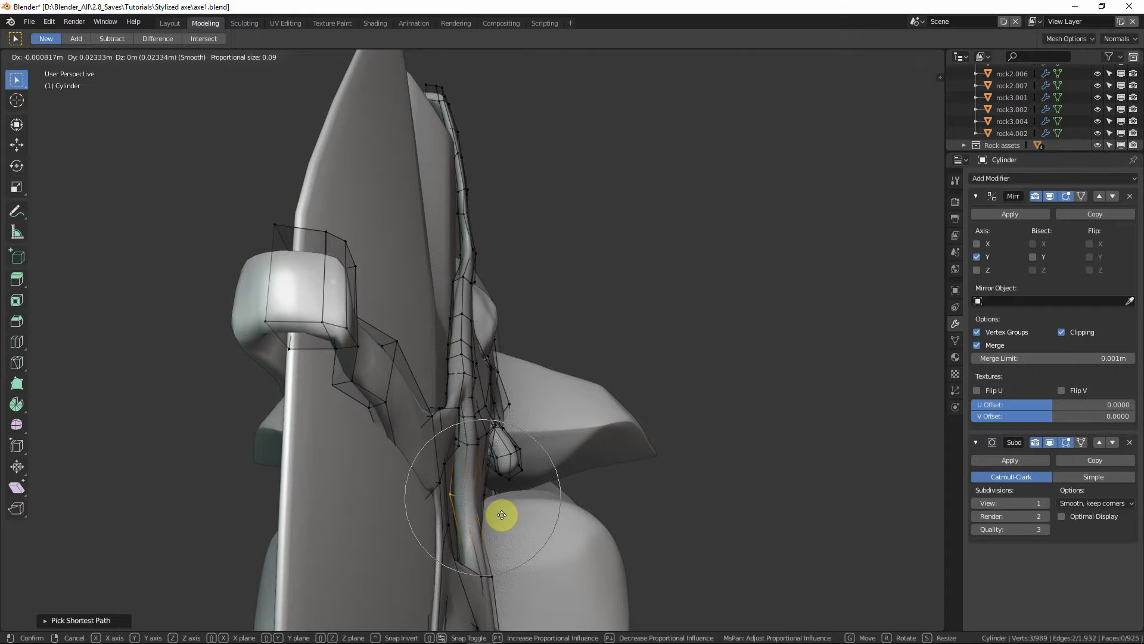
left_click(499, 514)
middle_click_drag(475, 518, 530, 495)
left_click(518, 480)
left_click(519, 488, "ctrl")
key("g")
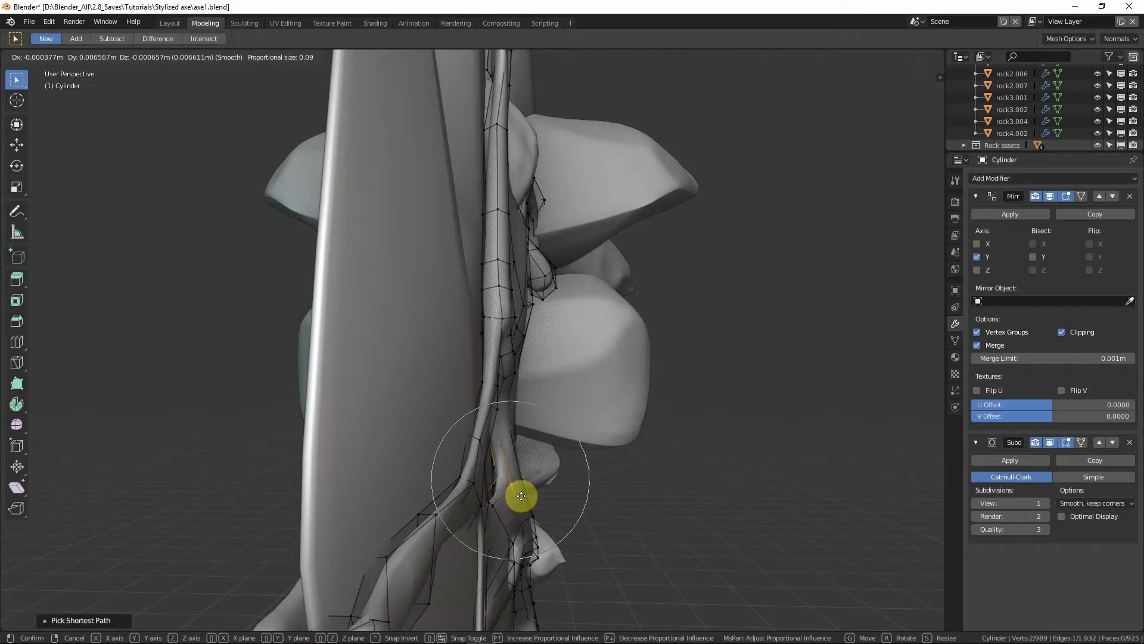
left_click(512, 496)
Step: Move two more strand sections inward so they hug the blade
middle_click_drag(512, 496, 407, 499)
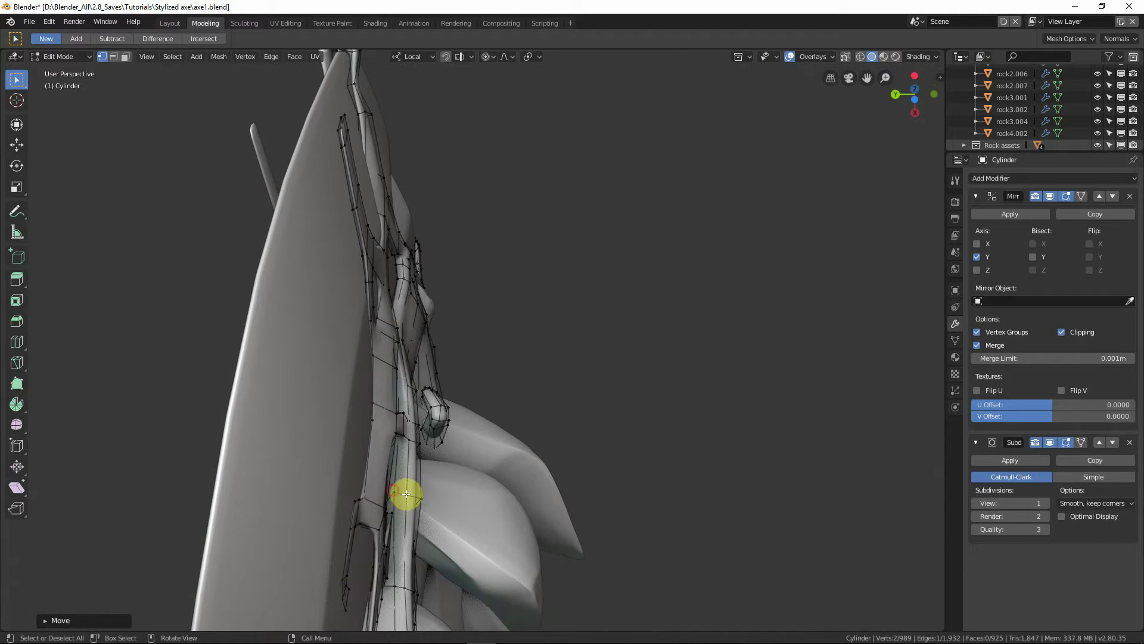
left_click(422, 496, "ctrl")
key("g")
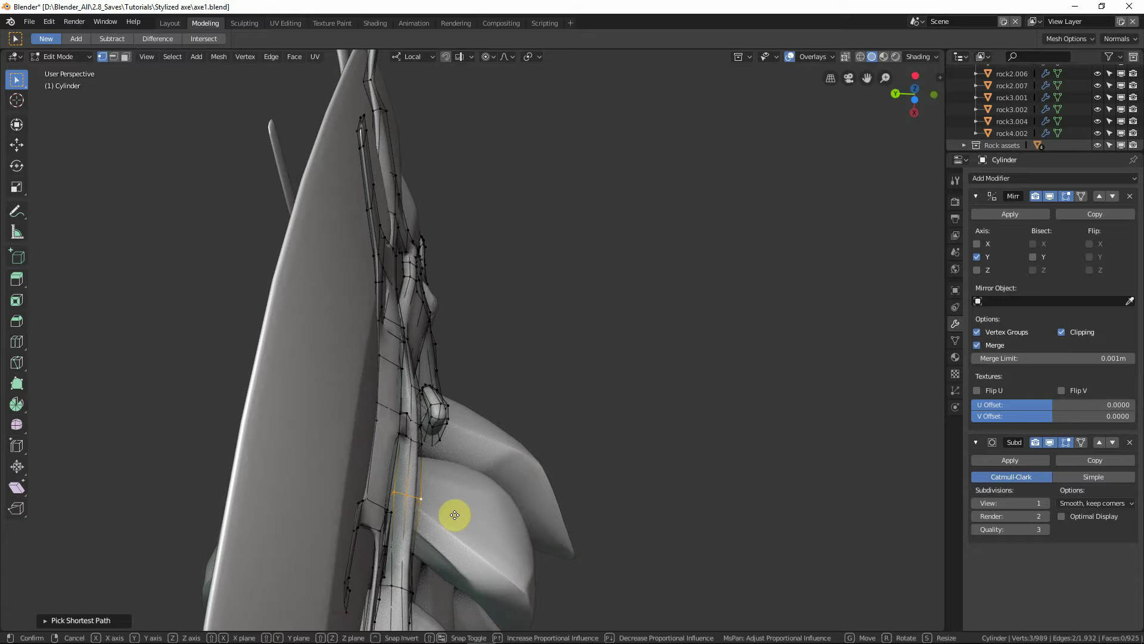
left_click(434, 513)
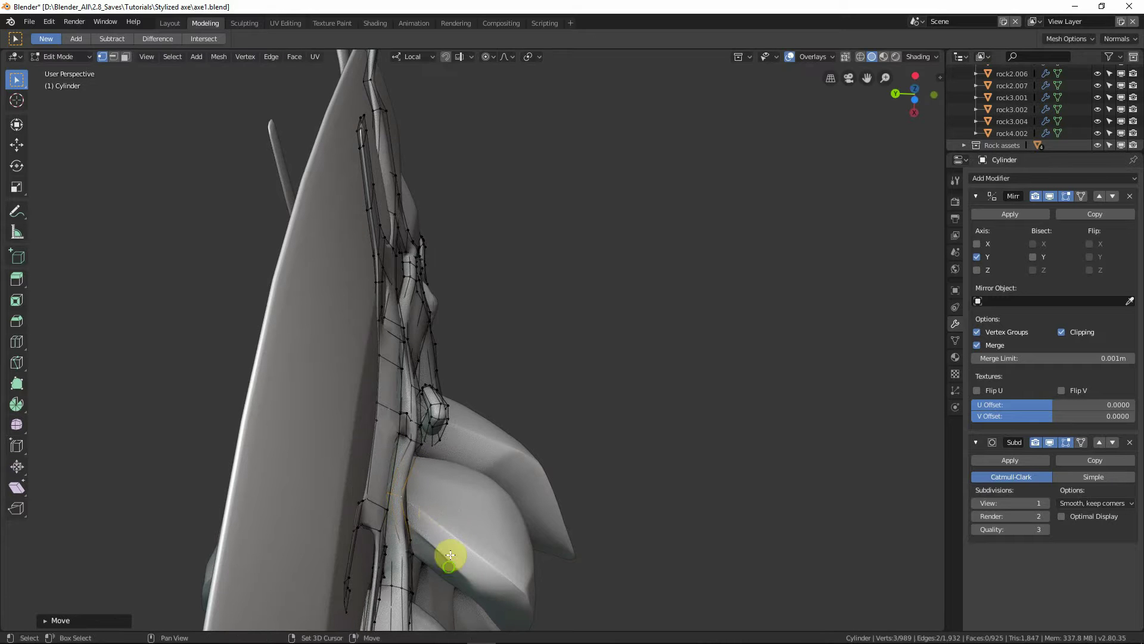
middle_click_drag(450, 553, 406, 550)
left_click(404, 514)
left_click(416, 518, "ctrl")
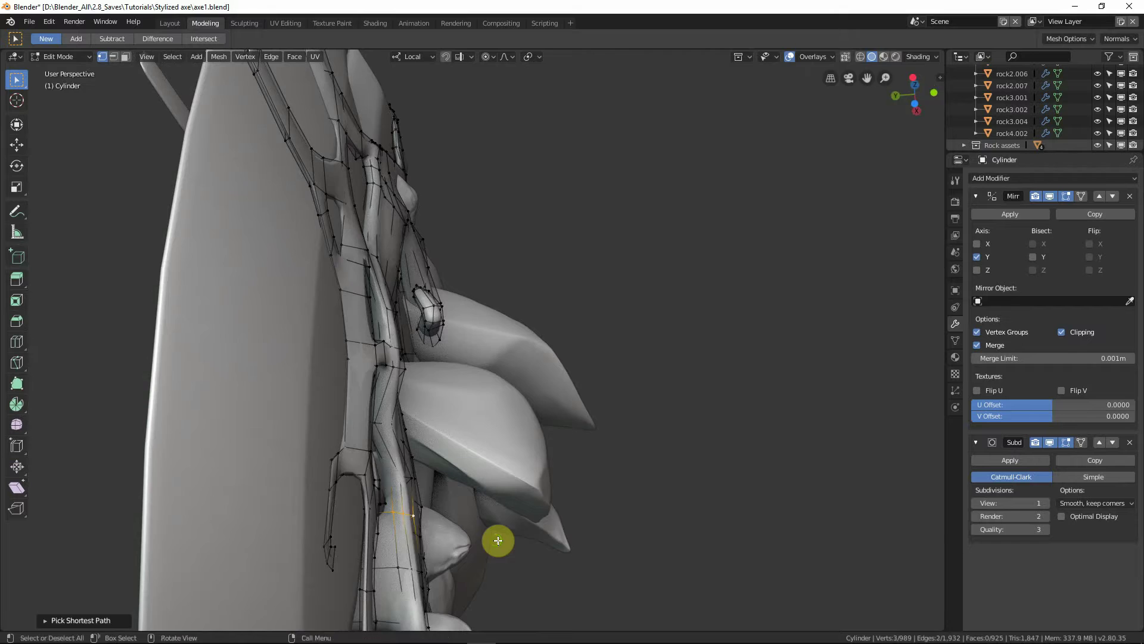
middle_click_drag(498, 540, 373, 485)
key("g")
left_click(498, 540)
Step: In a front X-ray view, enlarge the hook-tip edge loop with soft falloff
middle_click_drag(327, 435, 379, 408, "shift")
scroll(379, 408, "up", 2)
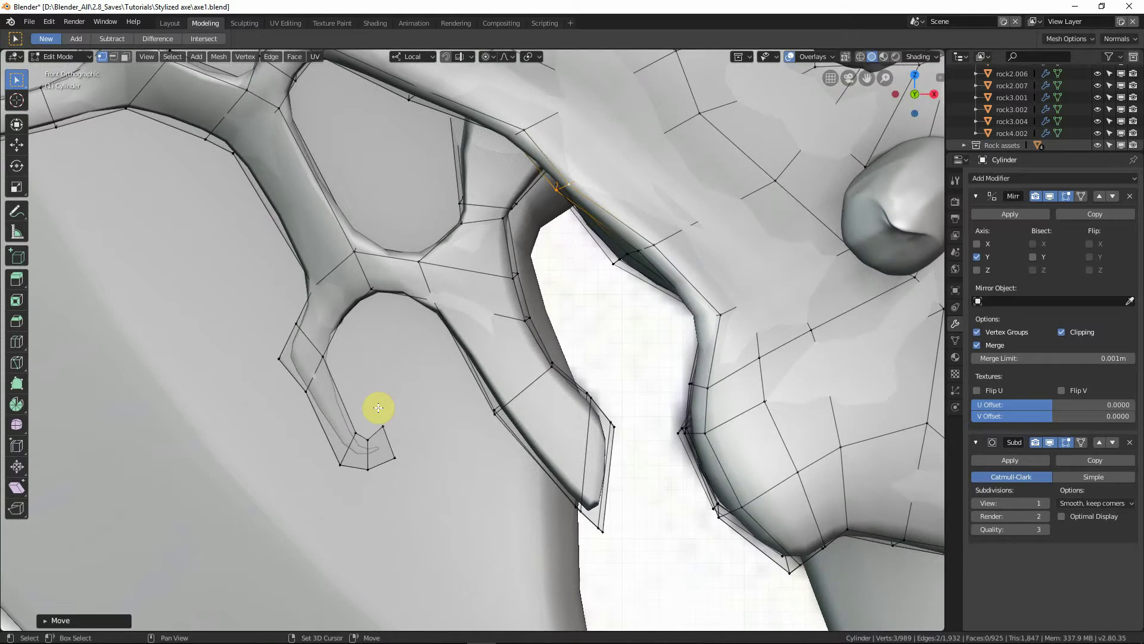
key("alt+z")
key("alt+z")
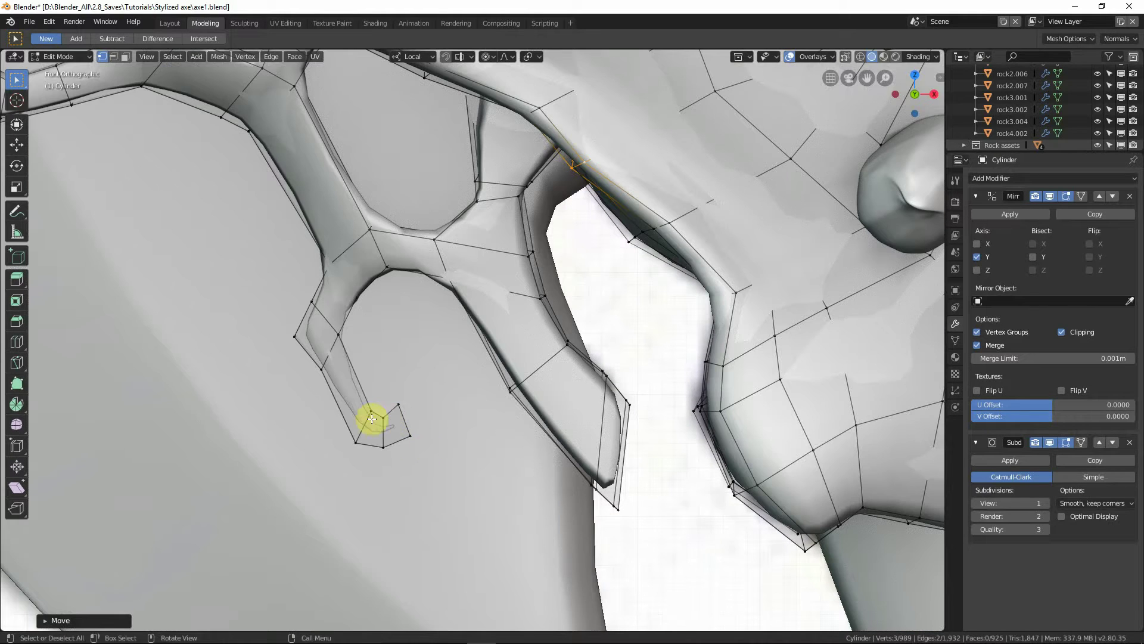
left_click(364, 418, "alt")
key("s")
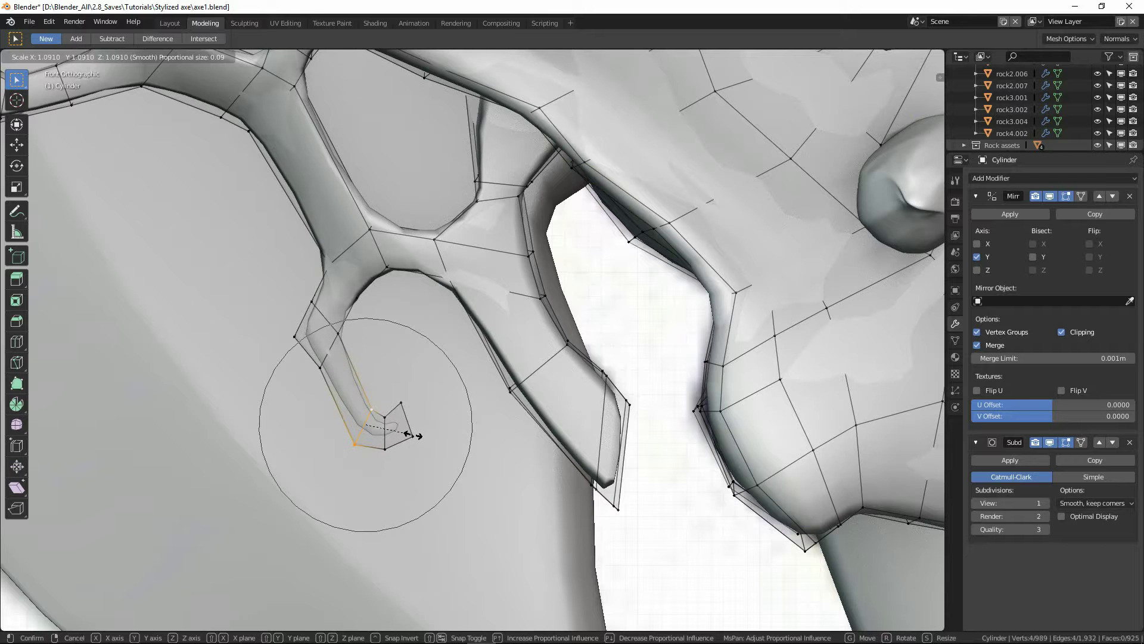
left_click(417, 443)
Step: Move the hook tip along the Y axis with proportional falloff
middle_click_drag(429, 447, 540, 470)
key("g")
key("z")
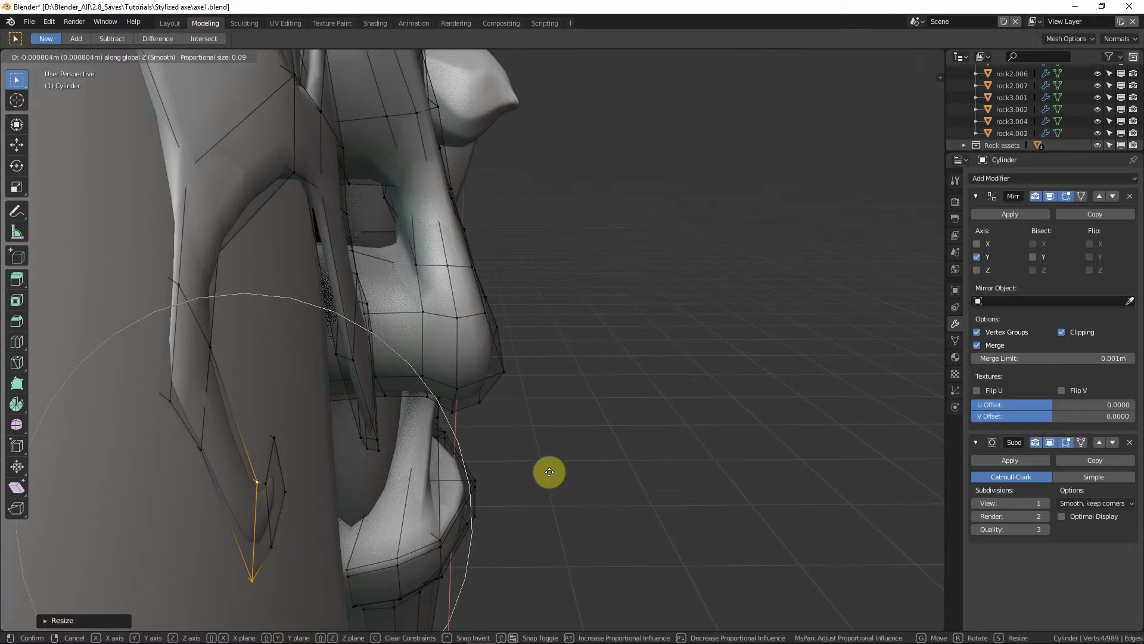
key("z")
key("z")
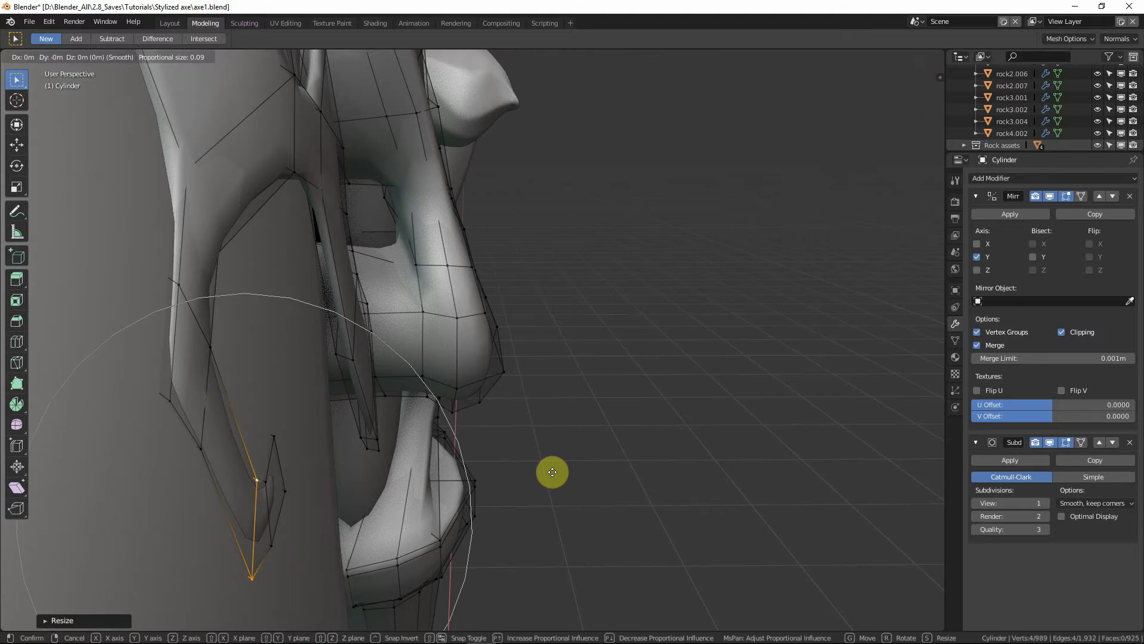
key("y")
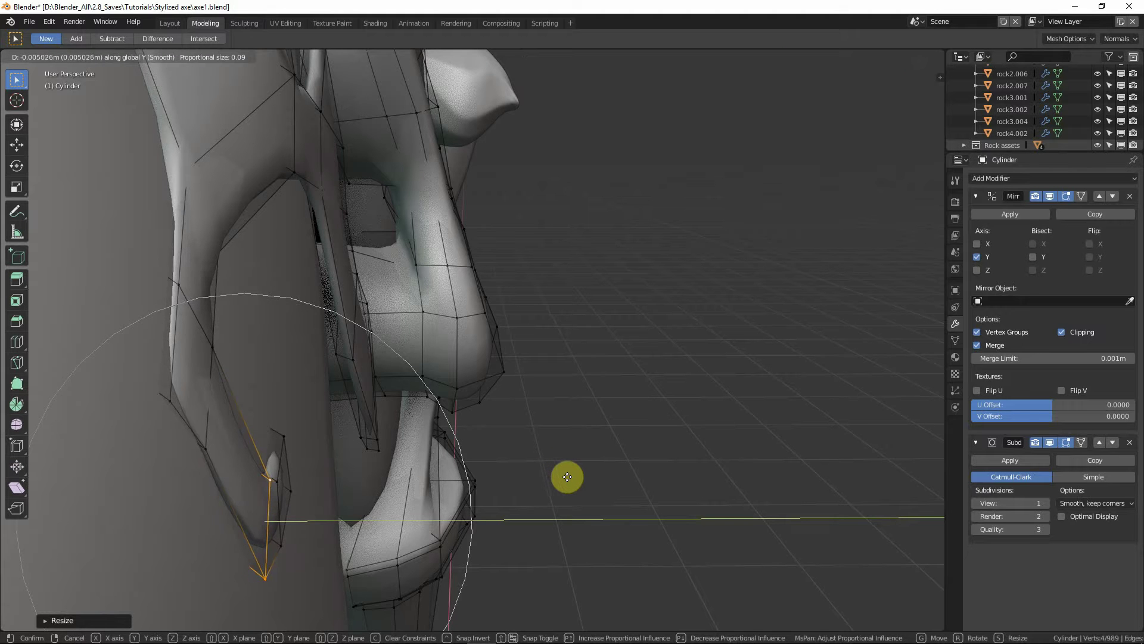
left_click(567, 477)
Step: Select two hook-tip vertices in wireframe and move them to curl the hook tighter
middle_click_drag(564, 475, 304, 366)
key("shift+z")
left_click(283, 378)
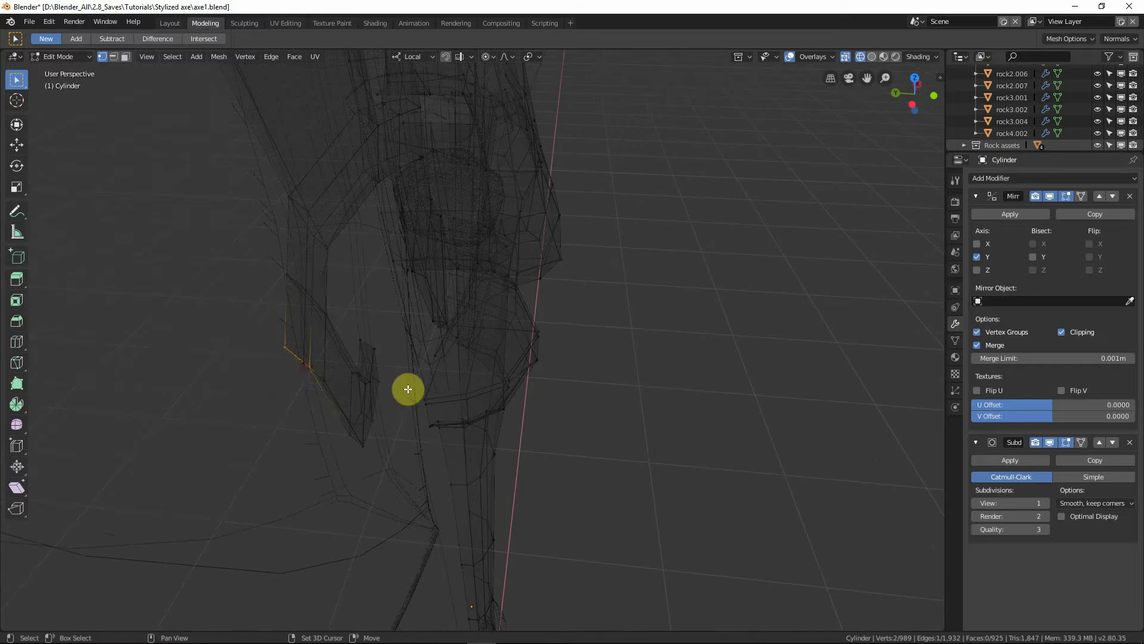
key("shift+z")
middle_click_drag(408, 390, 428, 383)
key("g")
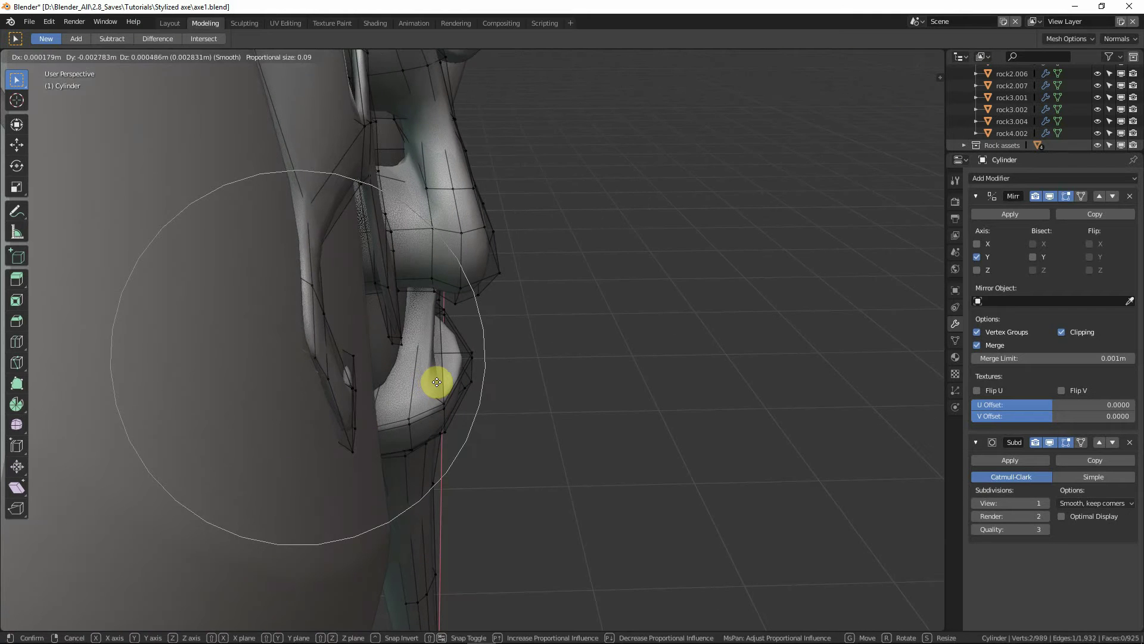
left_click(409, 421)
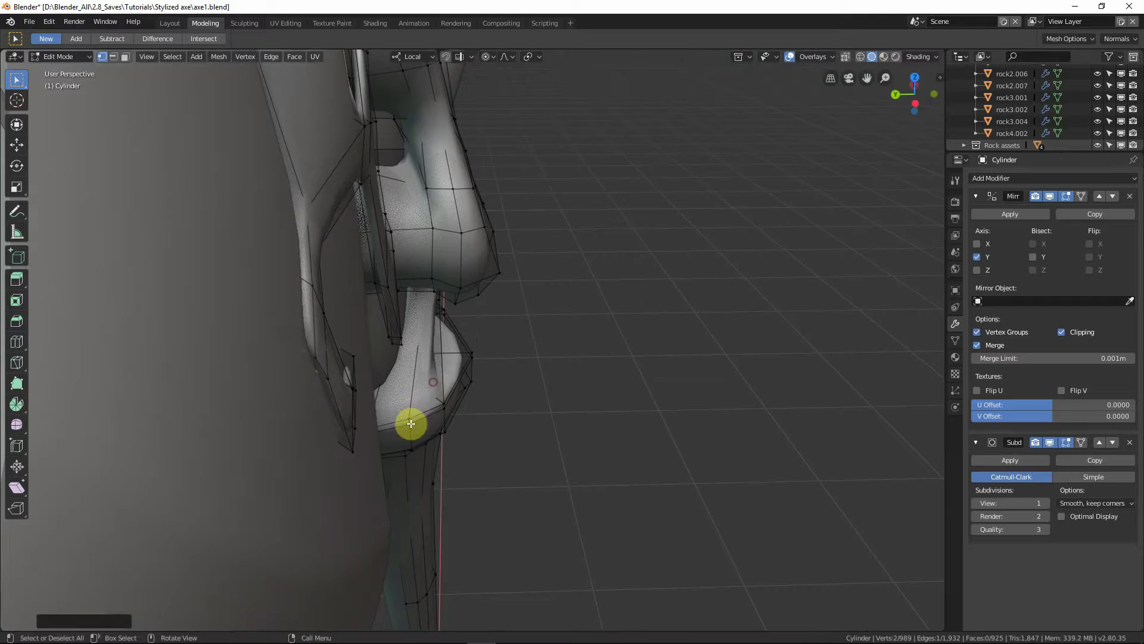
middle_click_drag(409, 421, 310, 426)
scroll(258, 396, "up", 3)
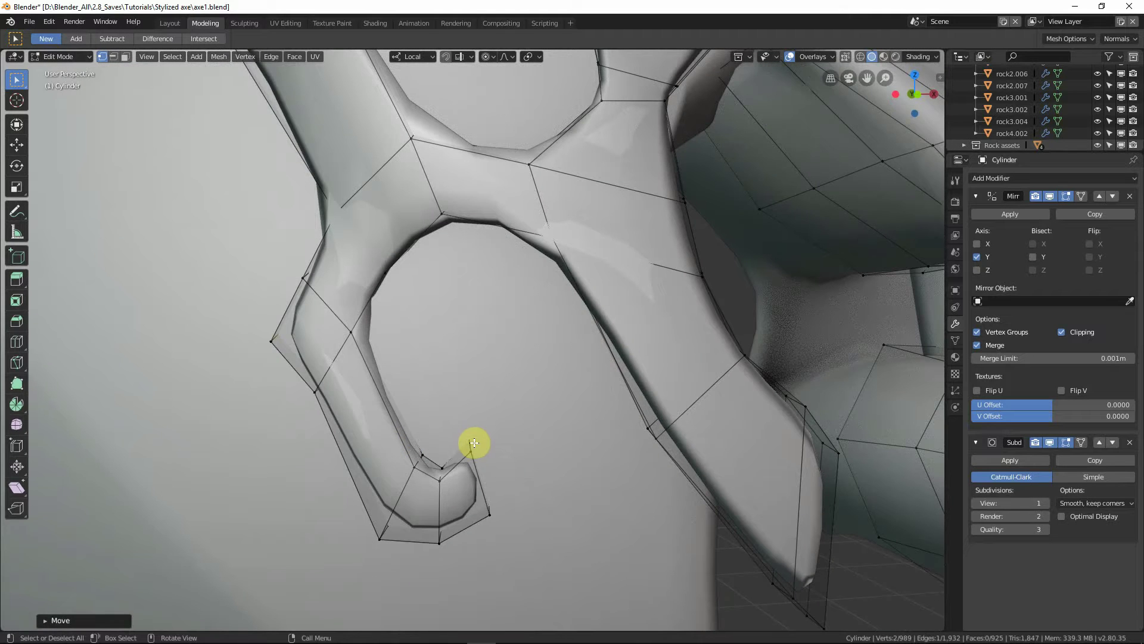
scroll(473, 441, "down", 8)
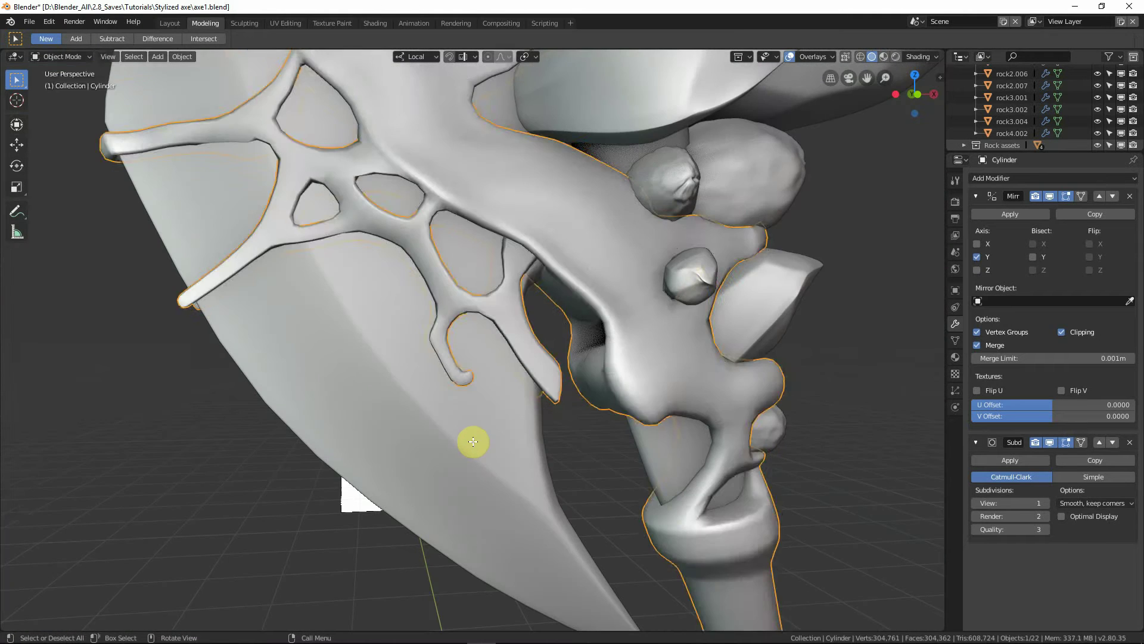
key("Tab")
key("shift+z")
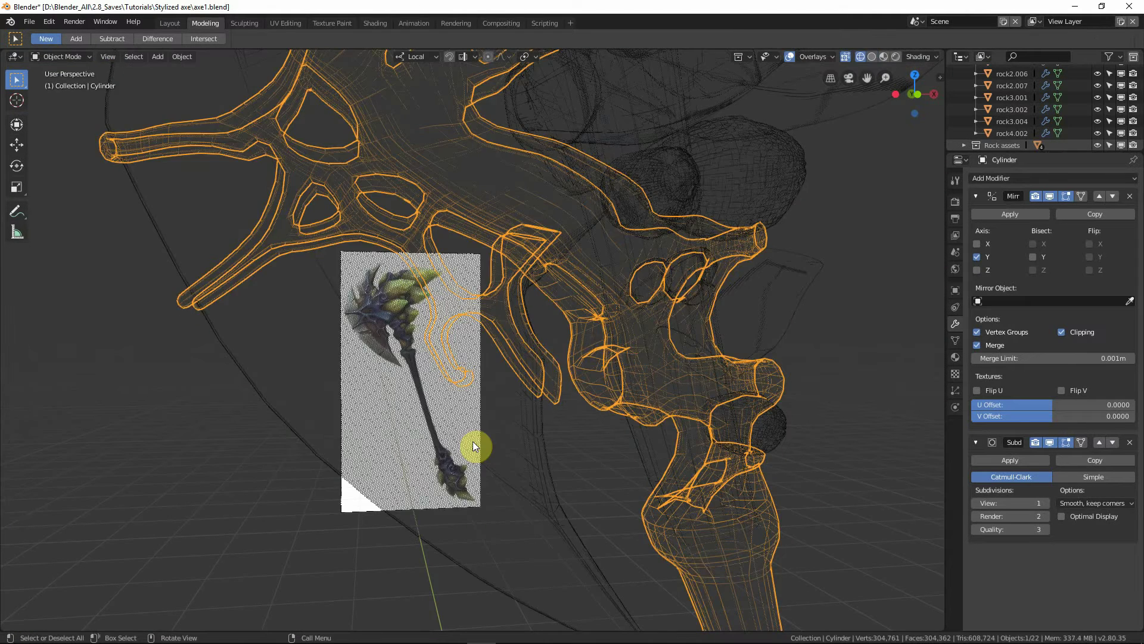
key("shift+z")
key("KP_1")
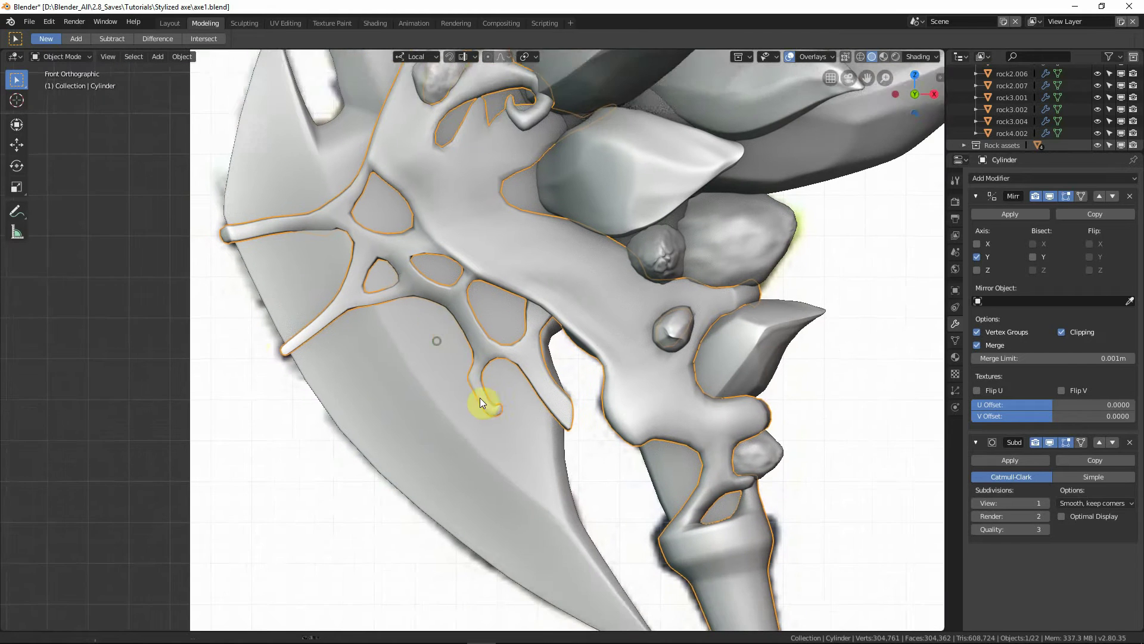
middle_click_drag(481, 403, 503, 450, "shift")
middle_click_drag(297, 415, 390, 474)
key("Tab")
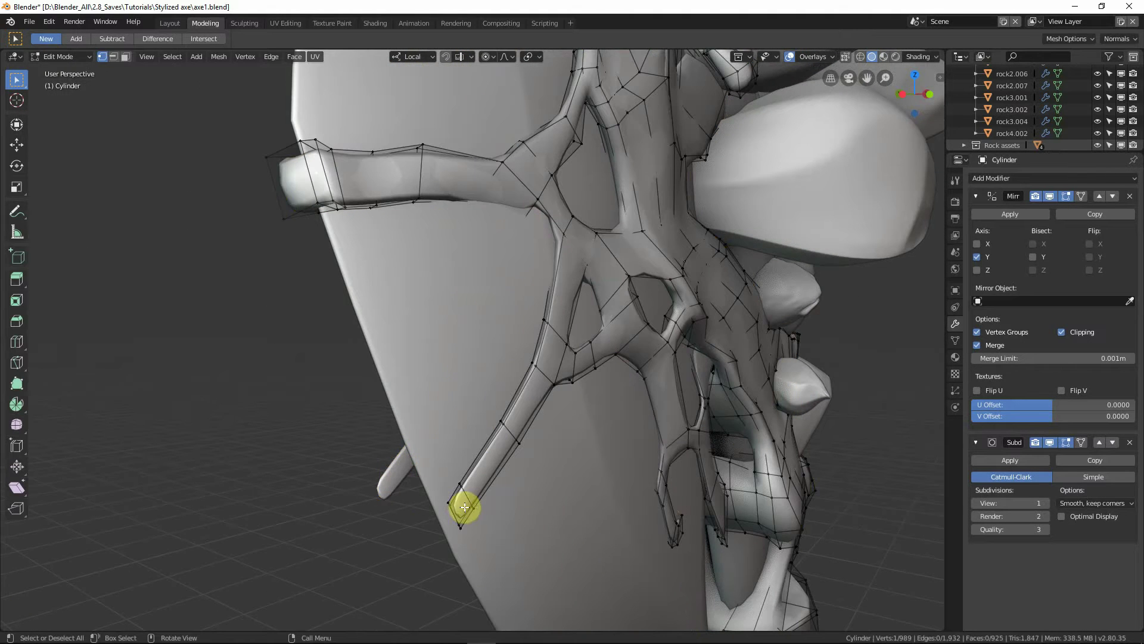
Step: Switch to face select, frame the tube-end face, and view it from the left side
key("3")
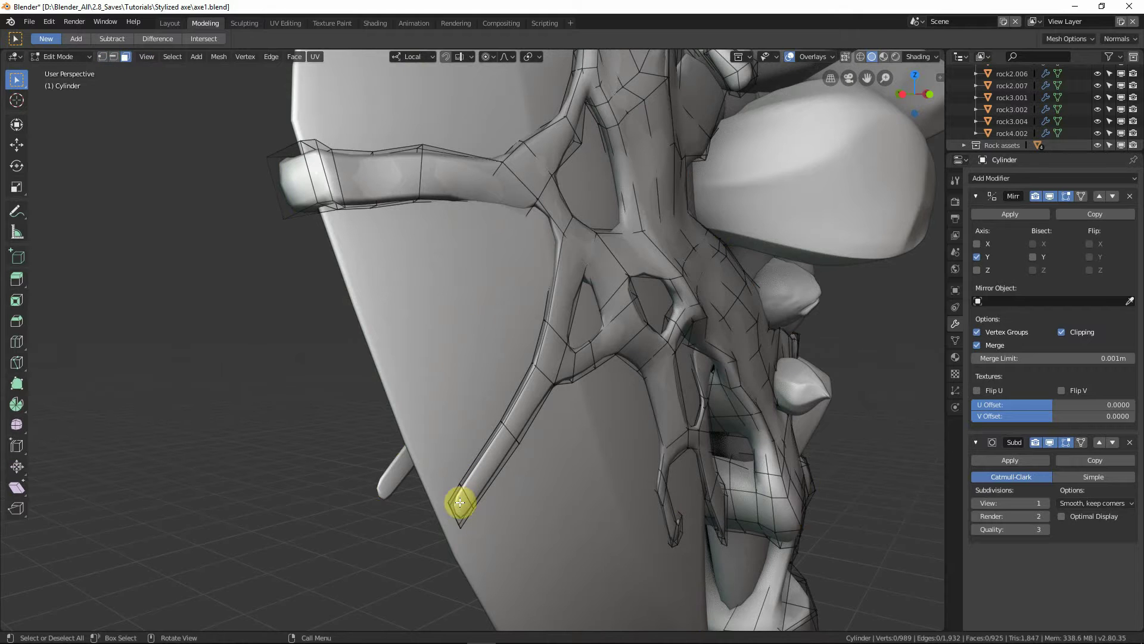
key("KP_Decimal")
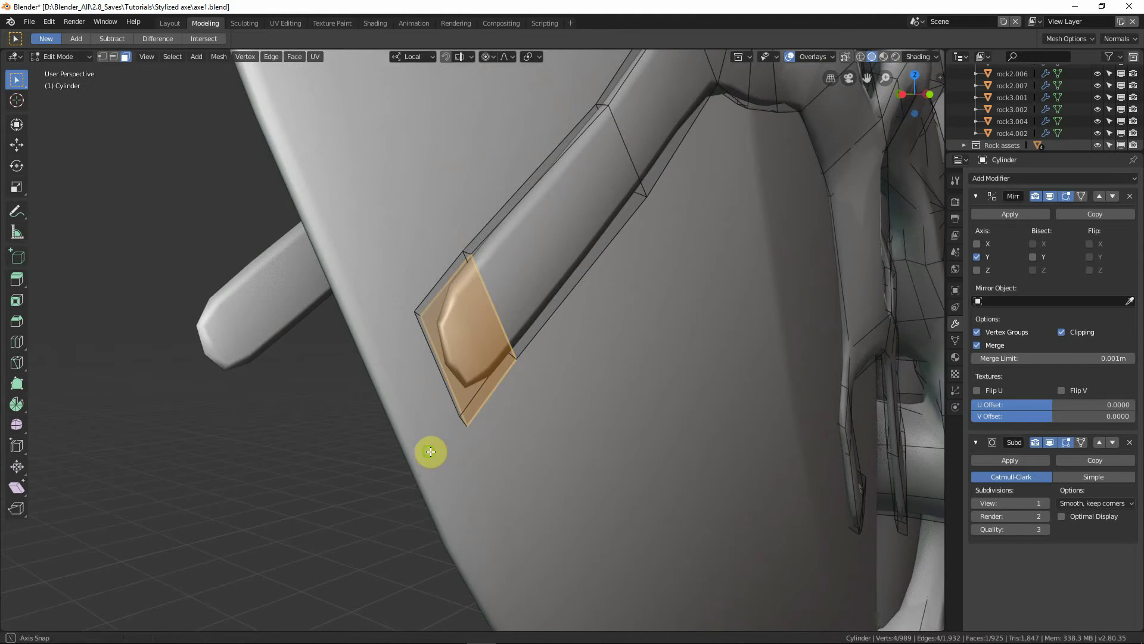
middle_click_drag(429, 452, 416, 269)
mouse_move(440, 328)
middle_mouse_down()
mouse_move(508, 349)
mouse_move(461, 327)
middle_mouse_up()
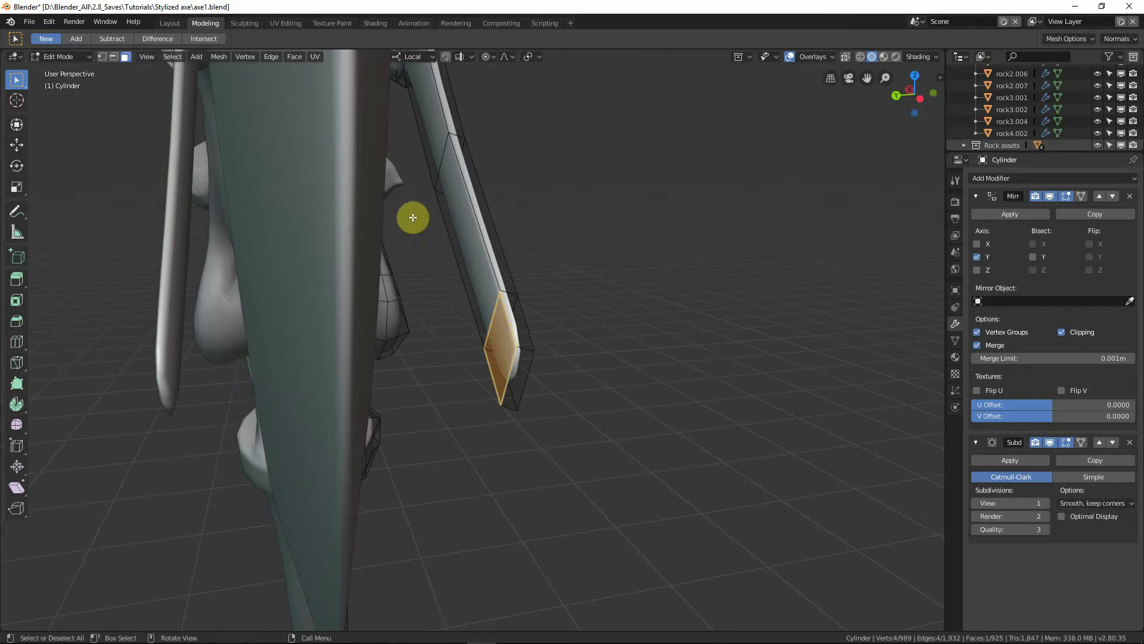
middle_click_drag(421, 368, 406, 330)
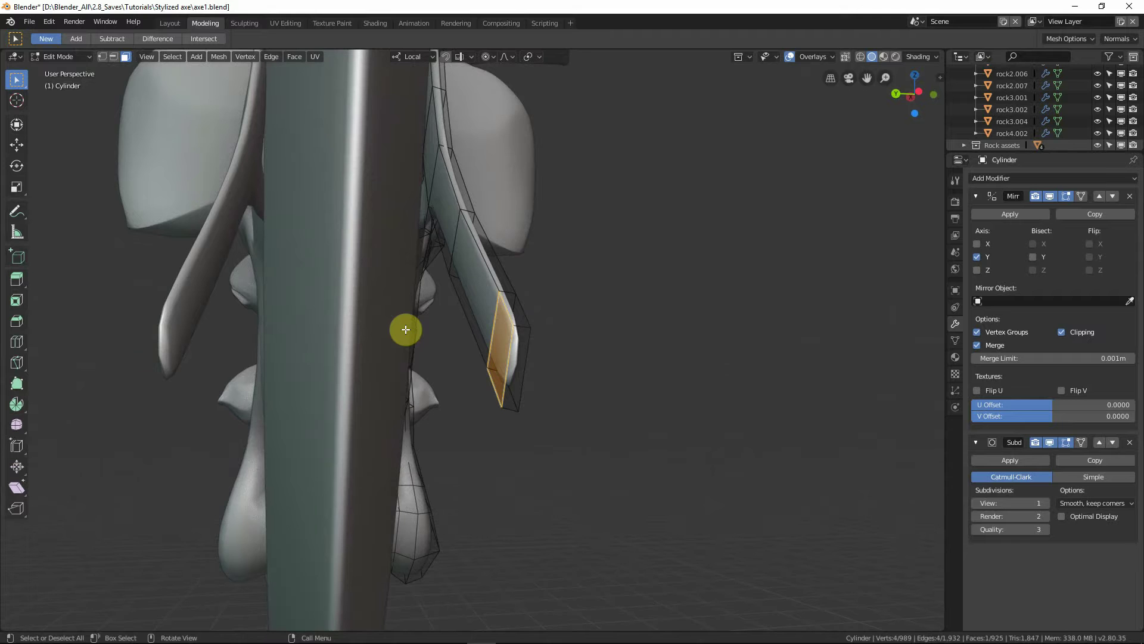
key("ctrl+KP_3")
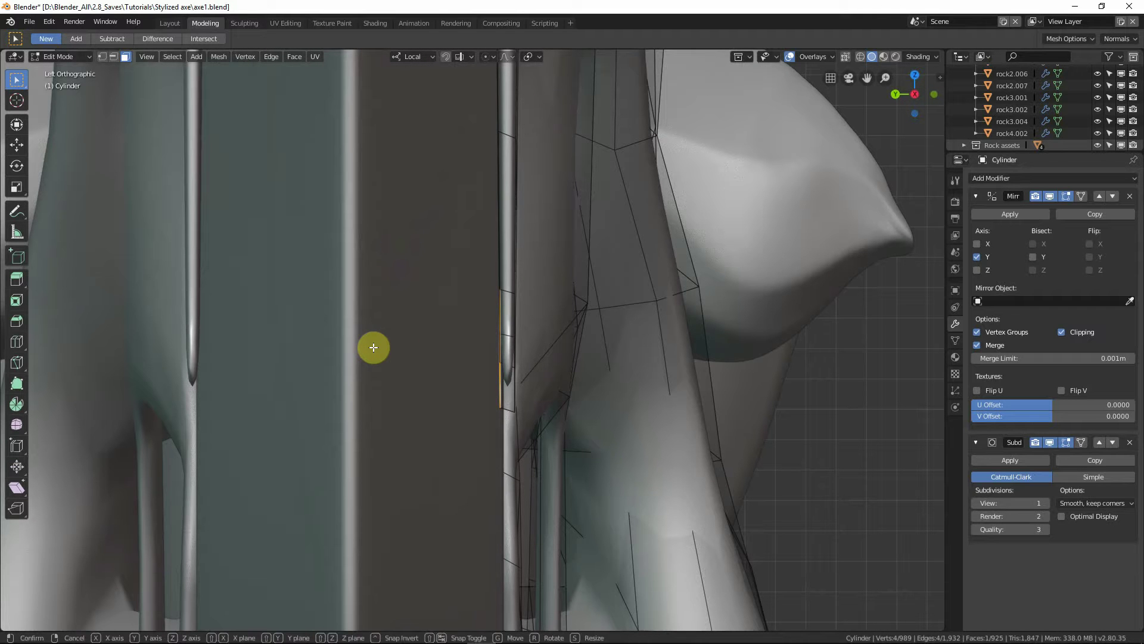
Step: Bend the strand edge toward the blade with smooth falloff
key("g")
key("Escape")
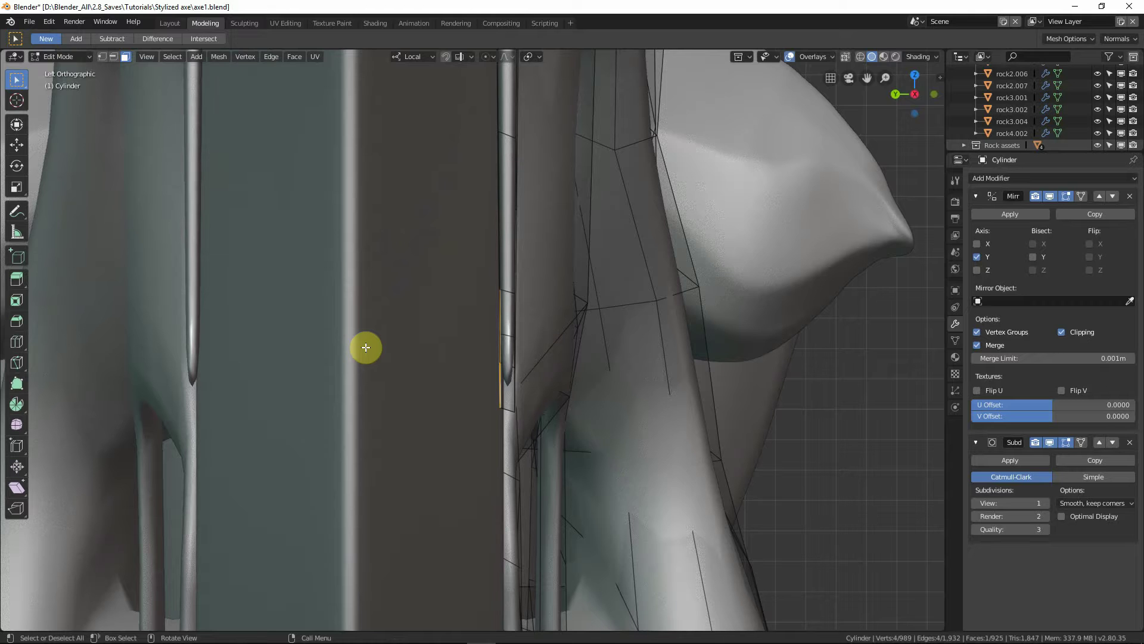
key("g")
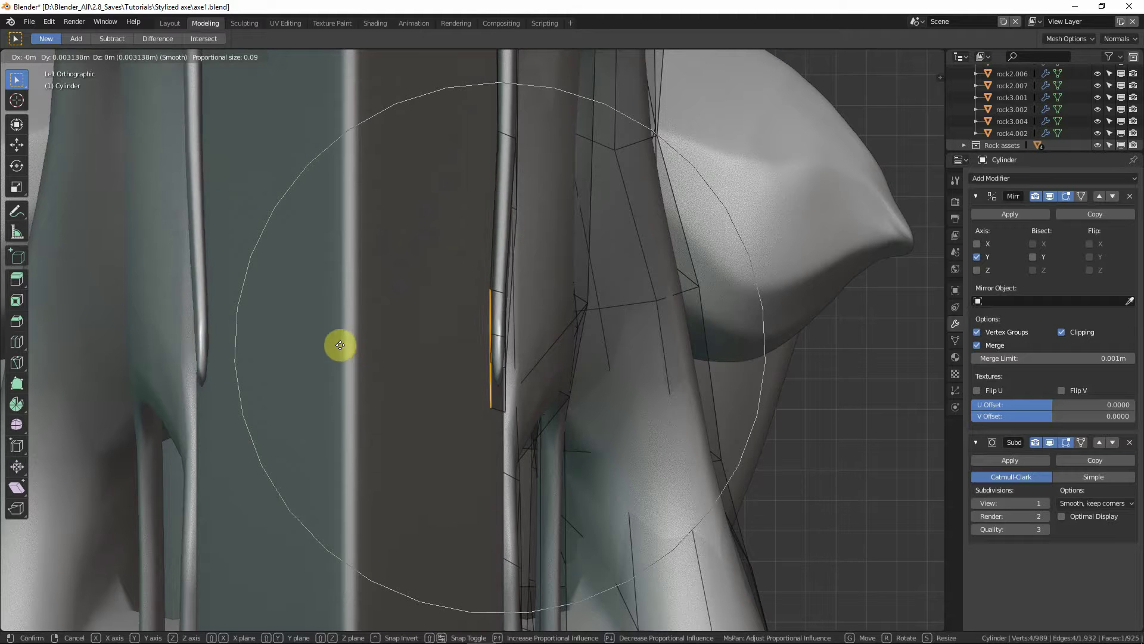
left_click(327, 340)
key("KP_5")
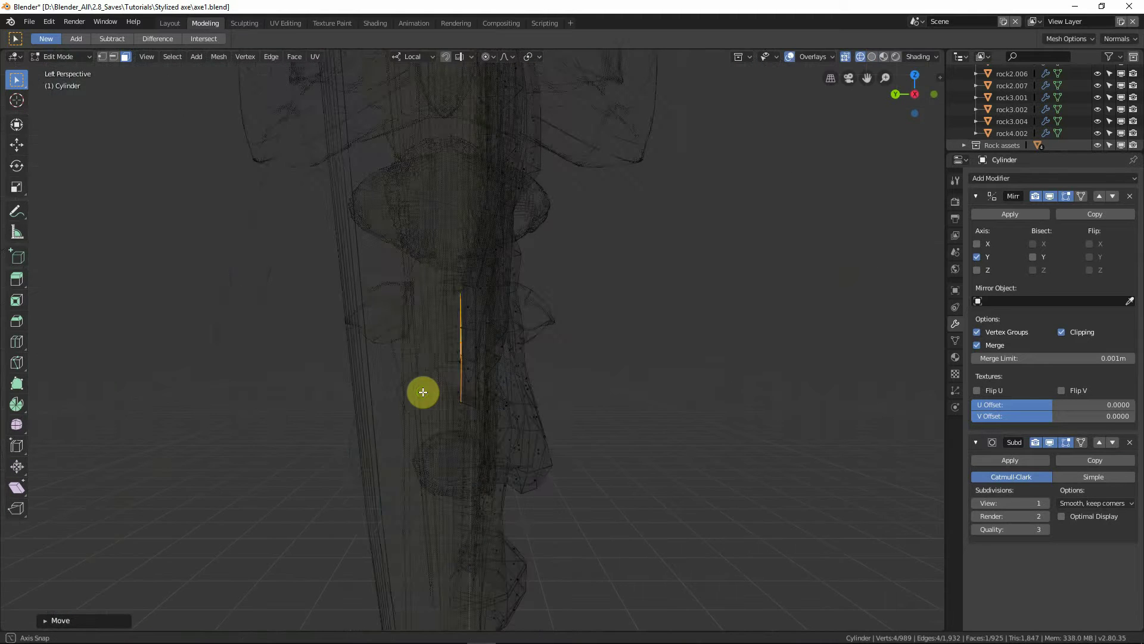
Step: Slide the edge along Y and rotate it -10.79° about Z
middle_click_drag(423, 391, 395, 396)
key("g")
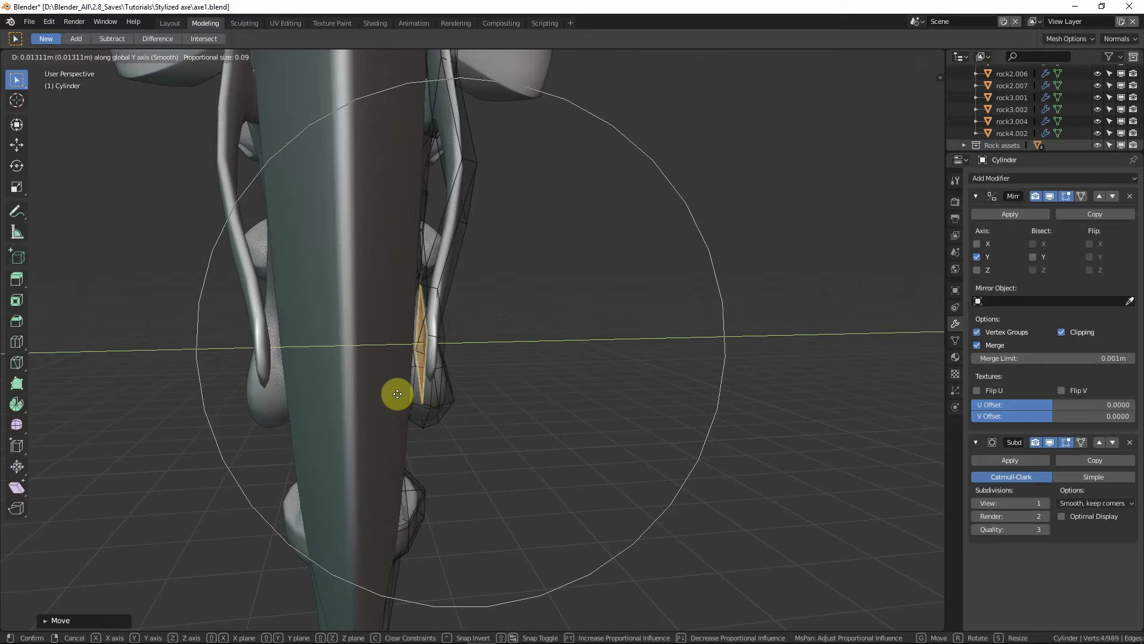
left_click(395, 395)
key("s")
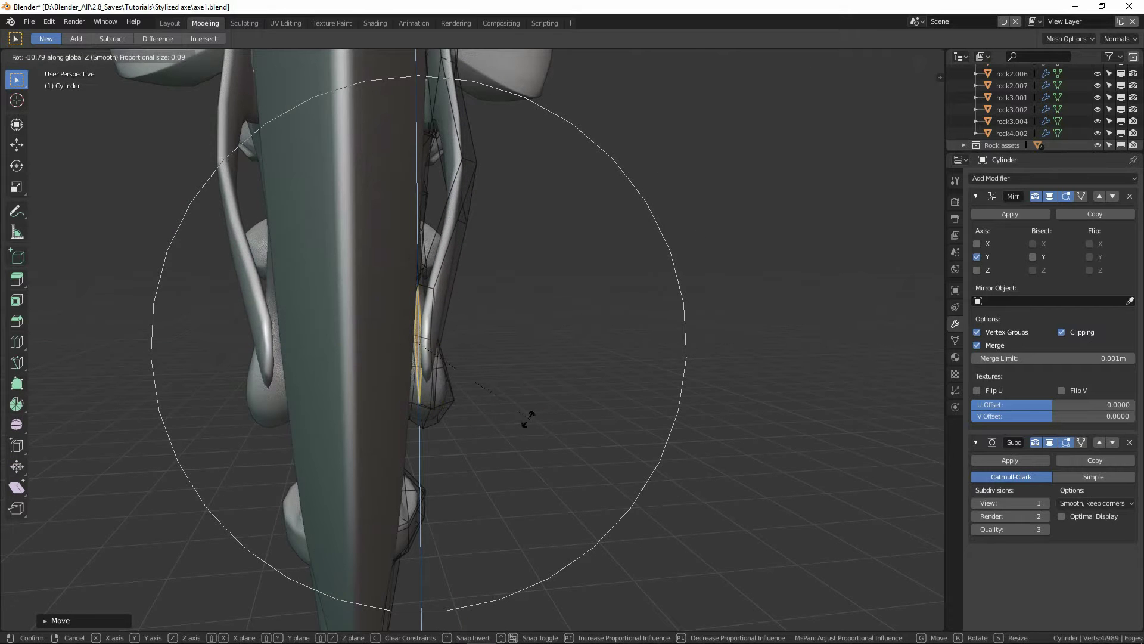
left_click(498, 219)
Step: Select the vein branch's face loop and pull it up with smooth falloff
left_click(466, 159, "alt")
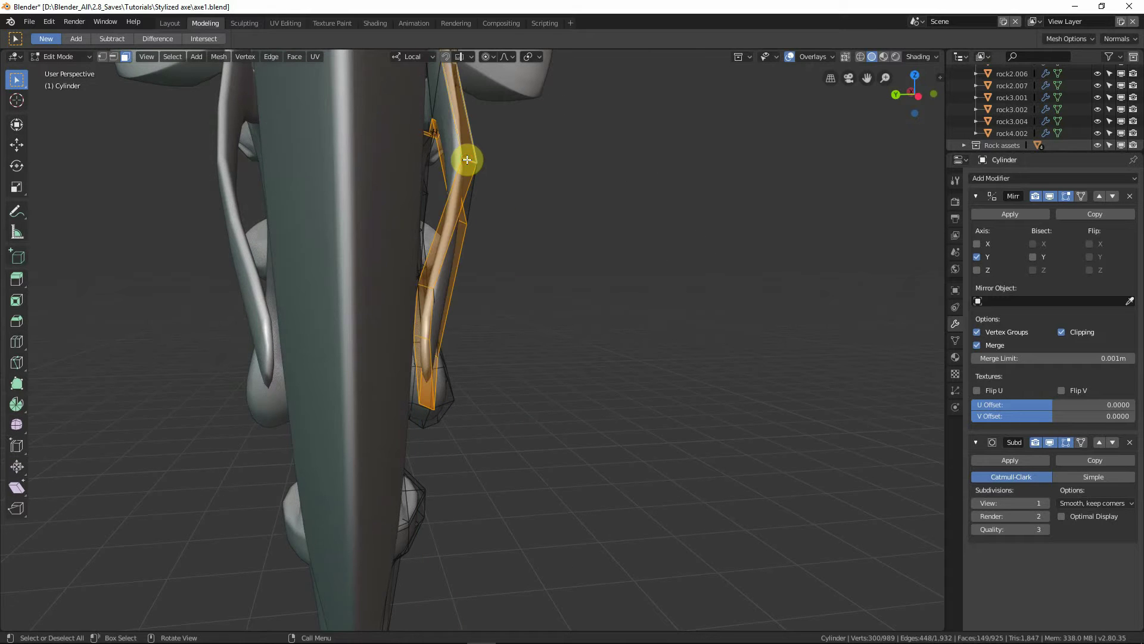
left_click(461, 161, "alt")
key("g")
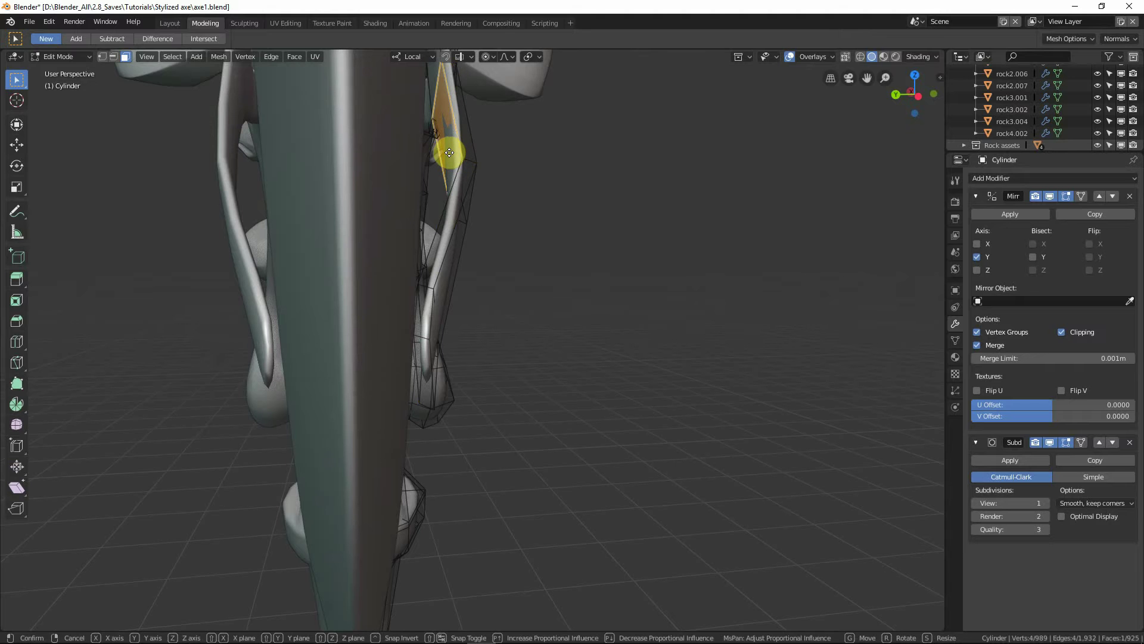
scroll(450, 153, "down", 3)
left_click(448, 154)
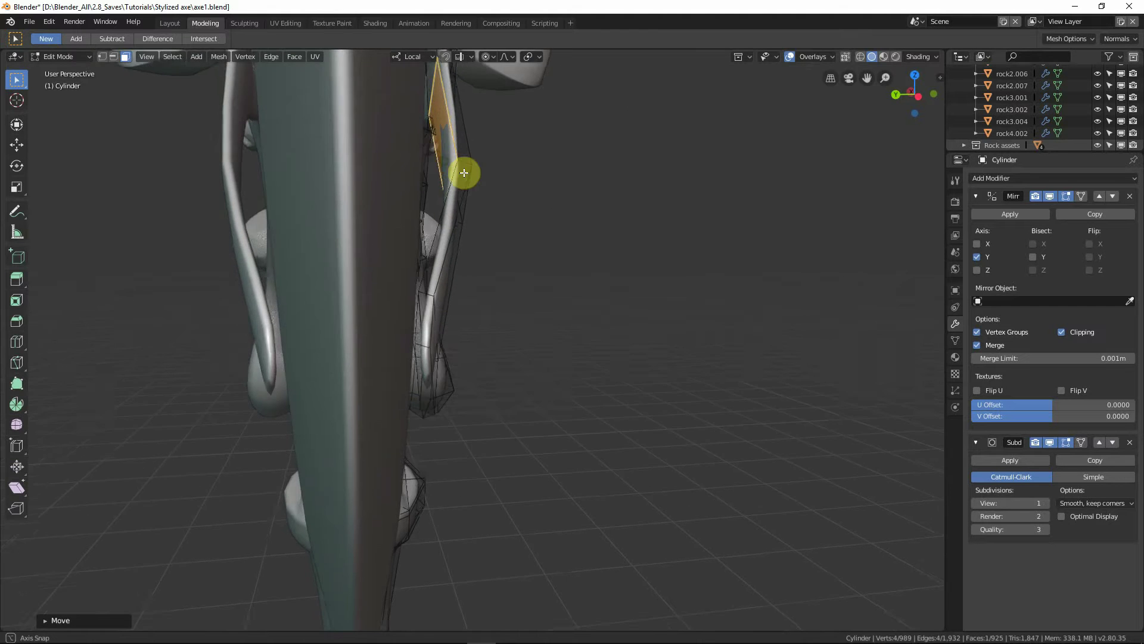
middle_click_drag(462, 173, 459, 257)
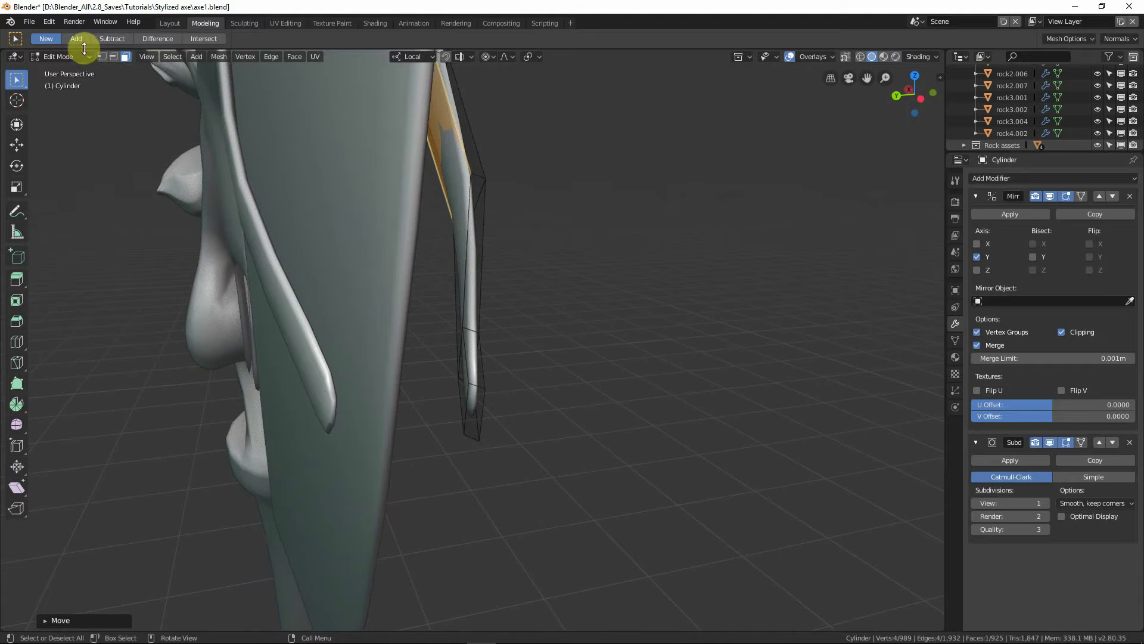
Step: Move a single vein edge along Y closer to the blade edge
left_click(462, 186)
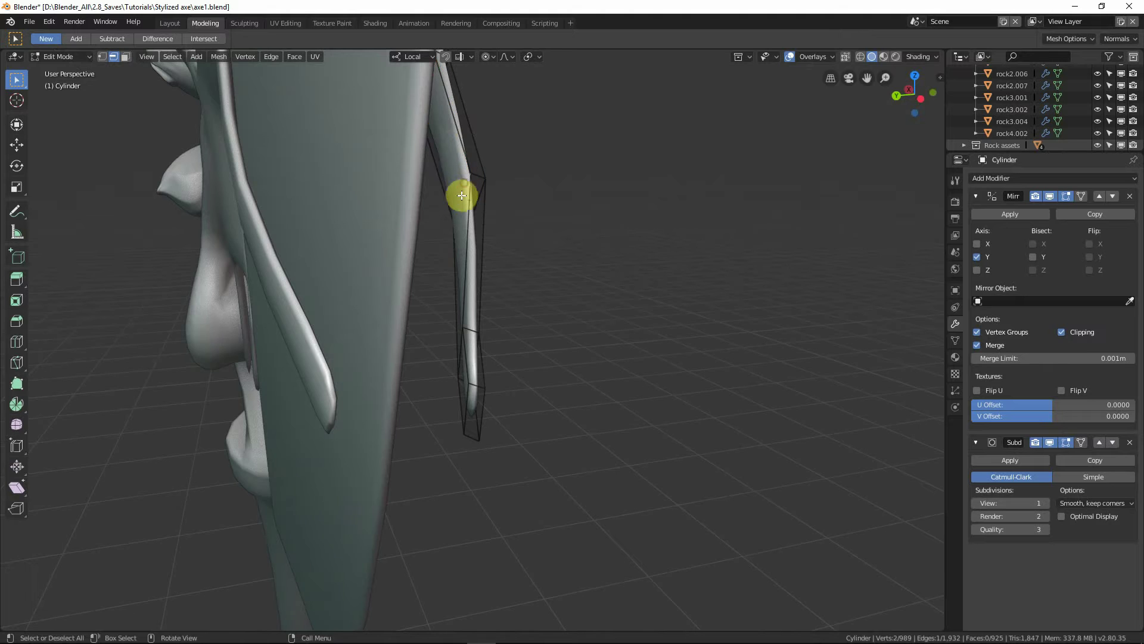
middle_click_drag(460, 195, 443, 186)
key("g")
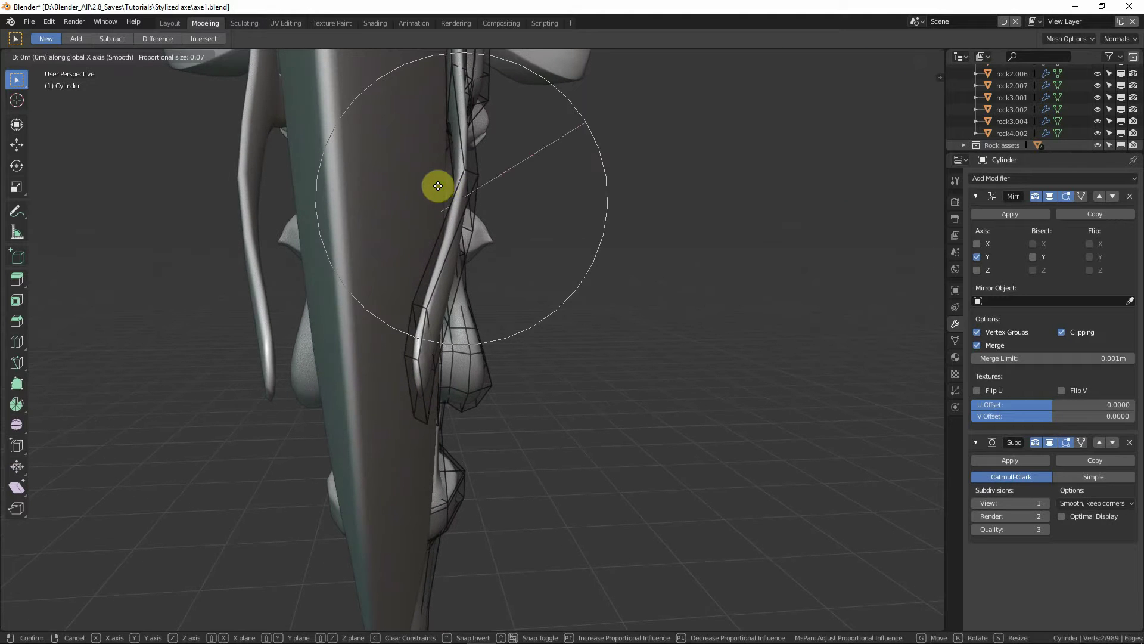
key("y")
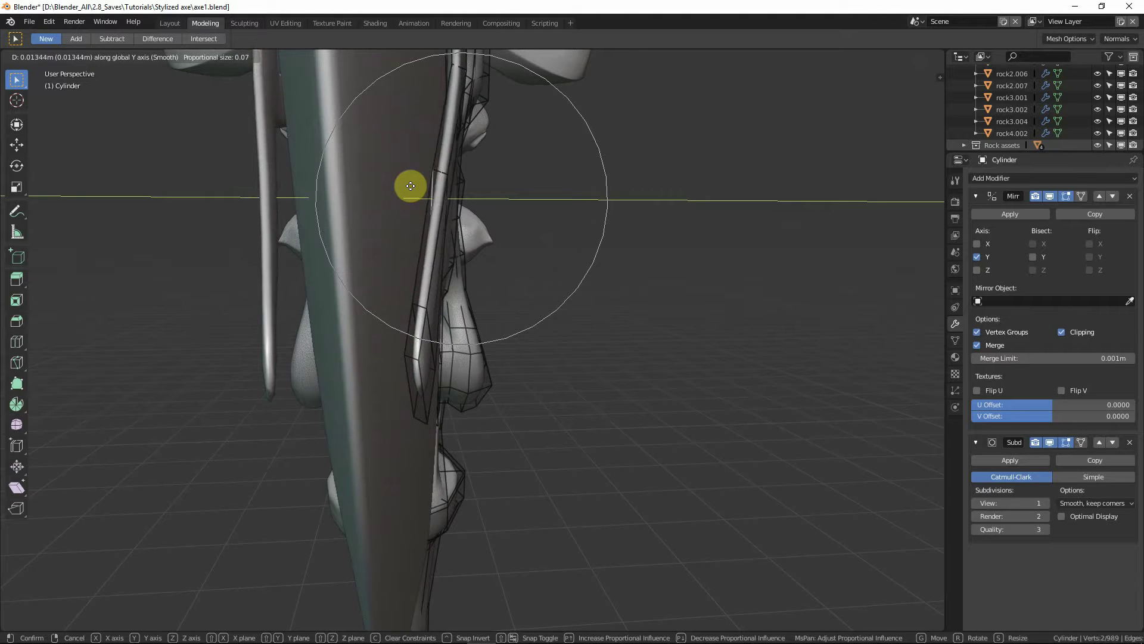
scroll(393, 183, "up", 3)
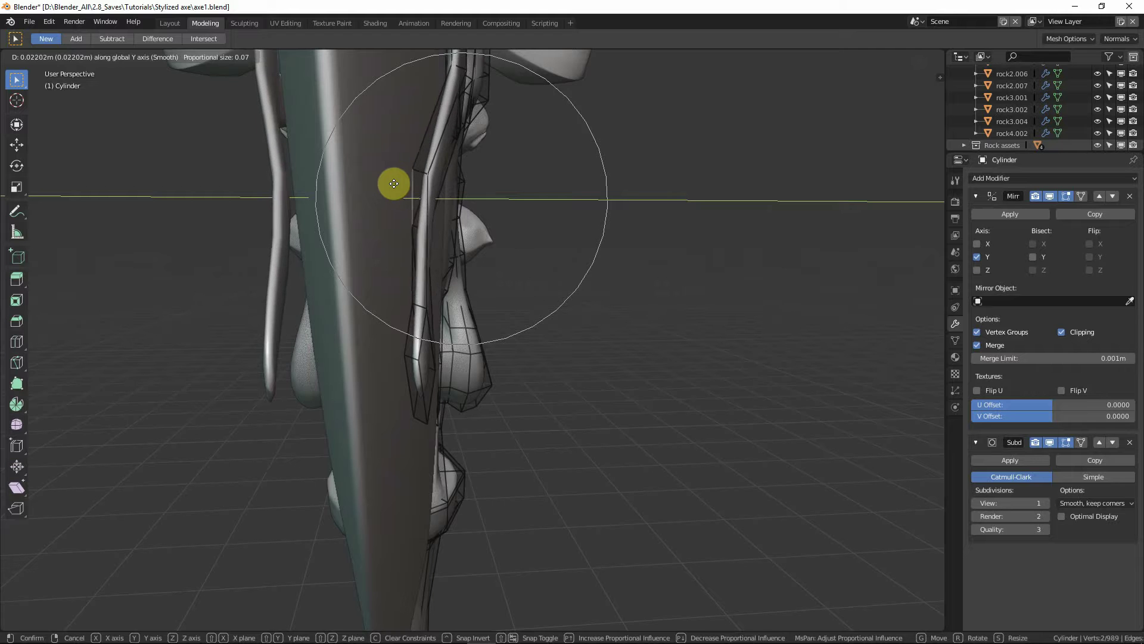
left_click(397, 179)
mouse_move(397, 179)
middle_mouse_down()
mouse_move(413, 173)
mouse_move(395, 191)
middle_mouse_up()
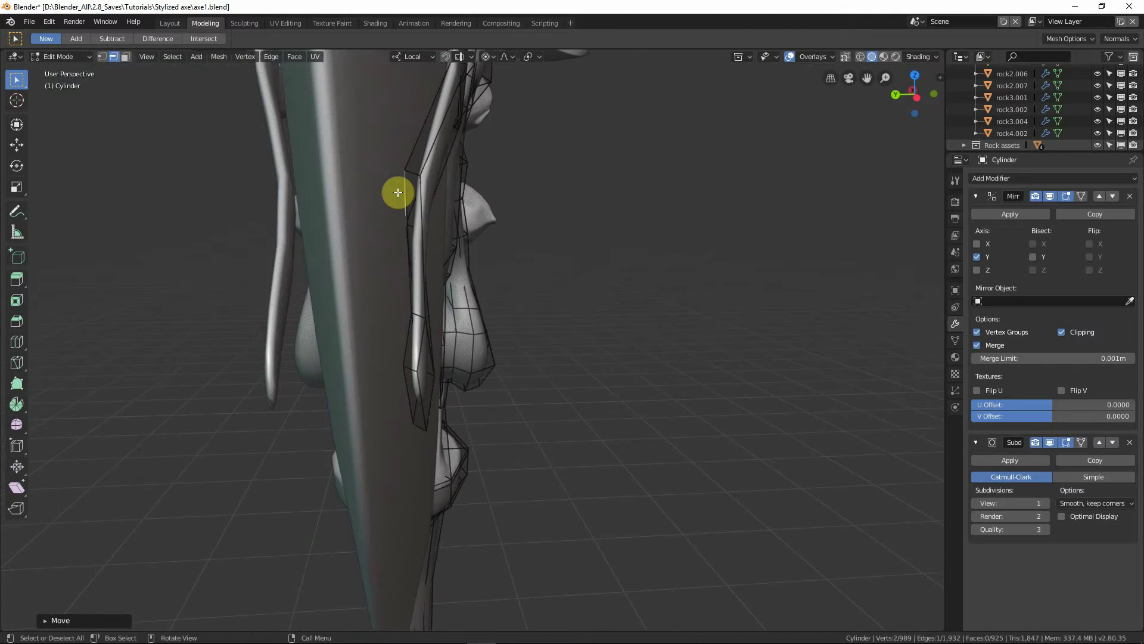
Step: Nudge more blade-side strand vertices inward with proportional size 0.07
key("g")
left_click(389, 191)
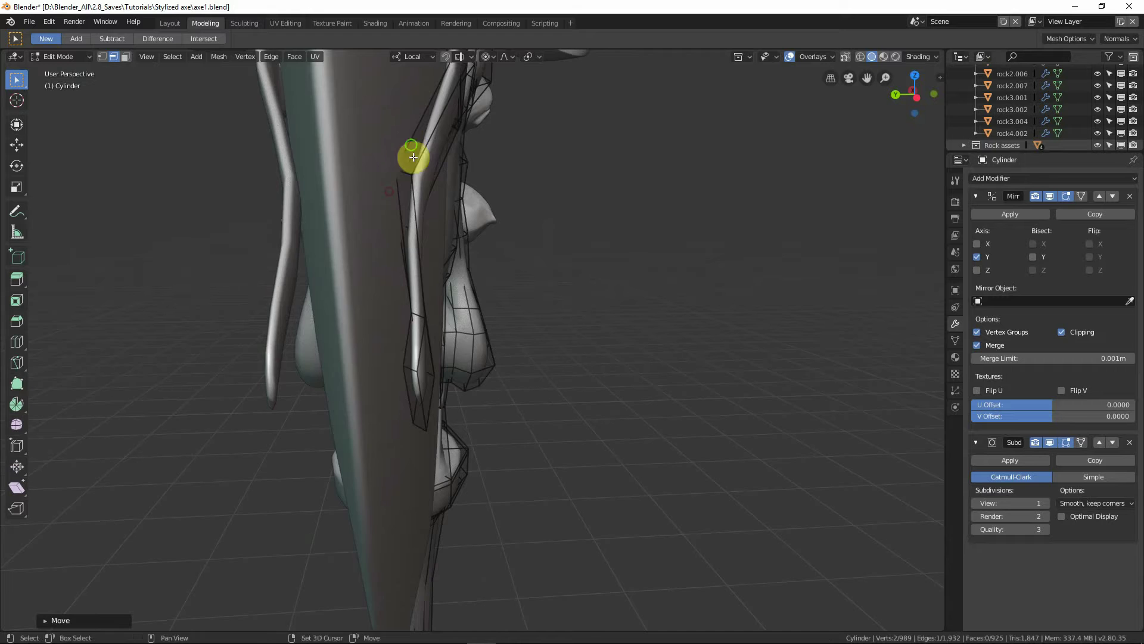
middle_click_drag(408, 153, 463, 109)
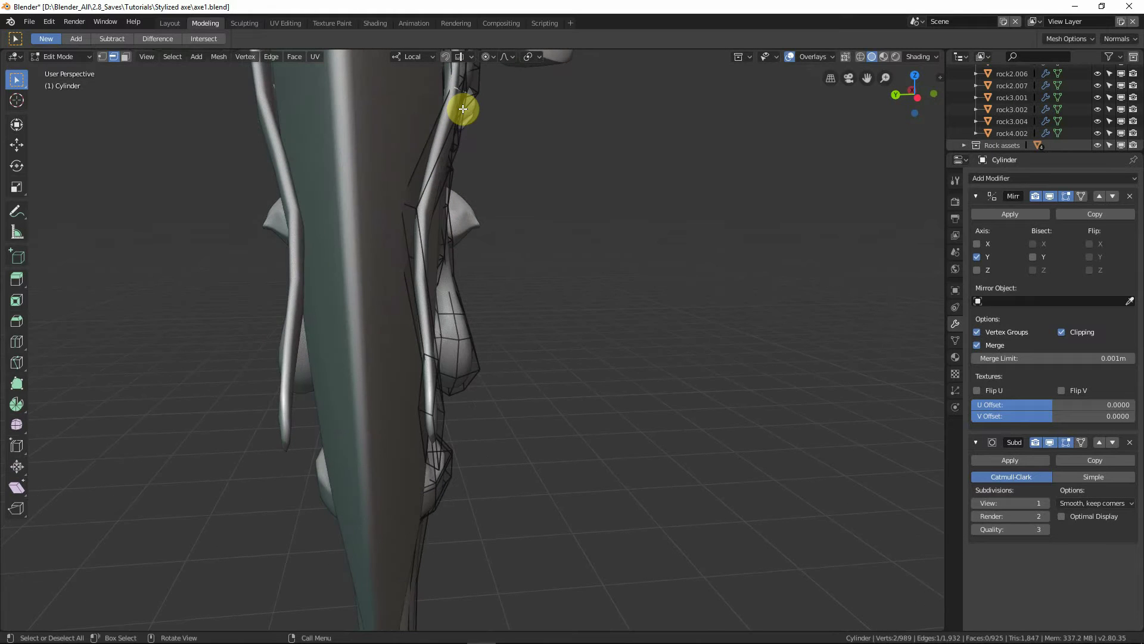
key("g")
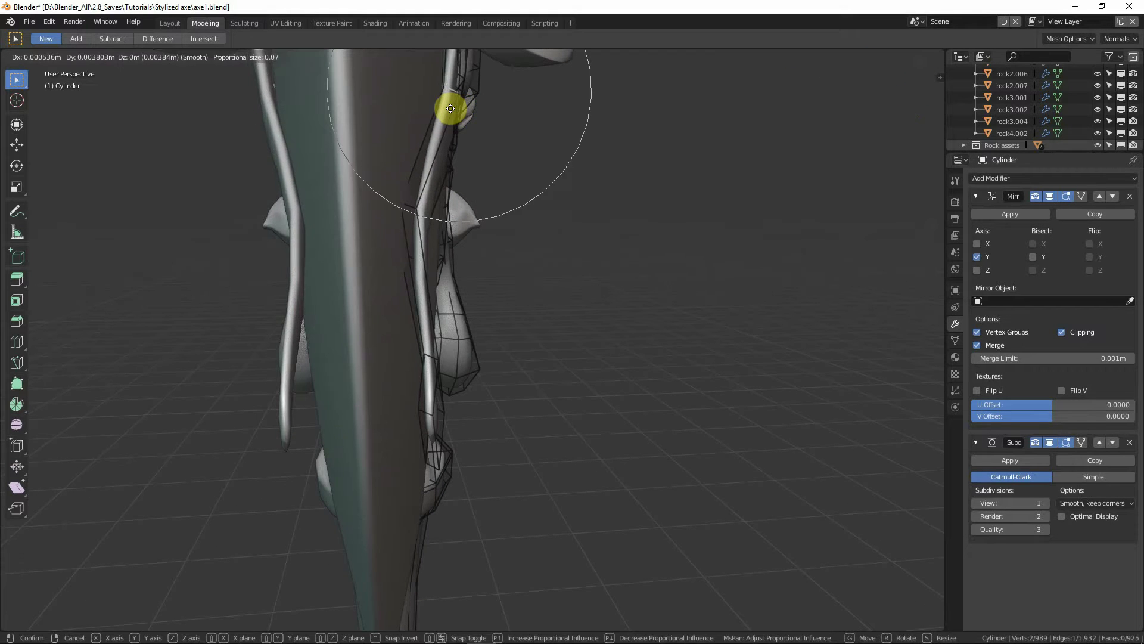
left_click(450, 108)
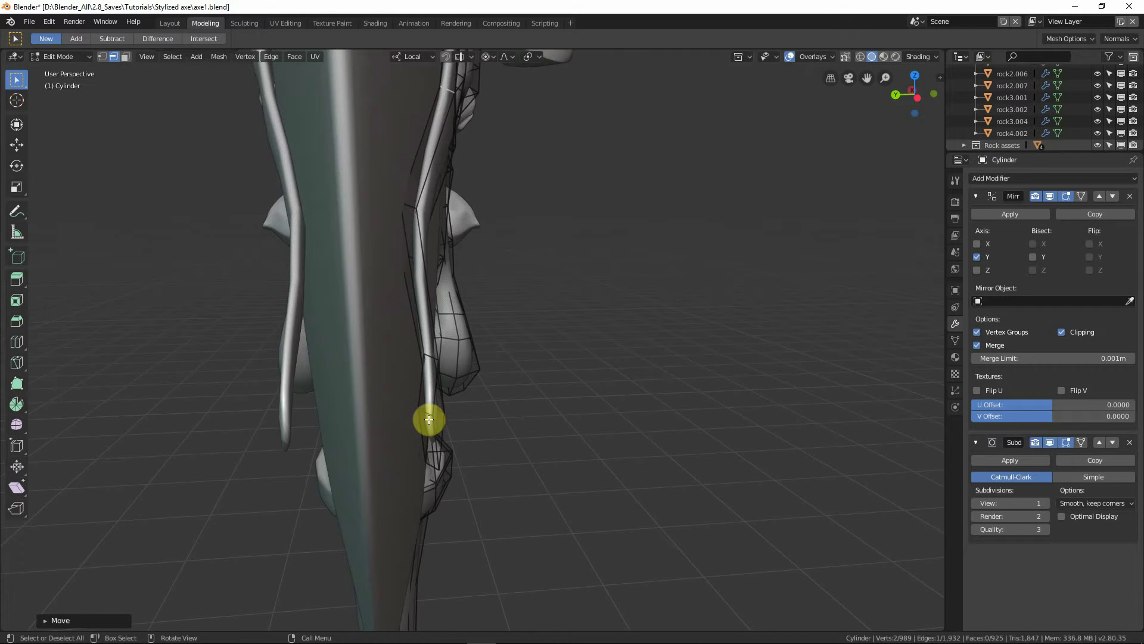
key("g")
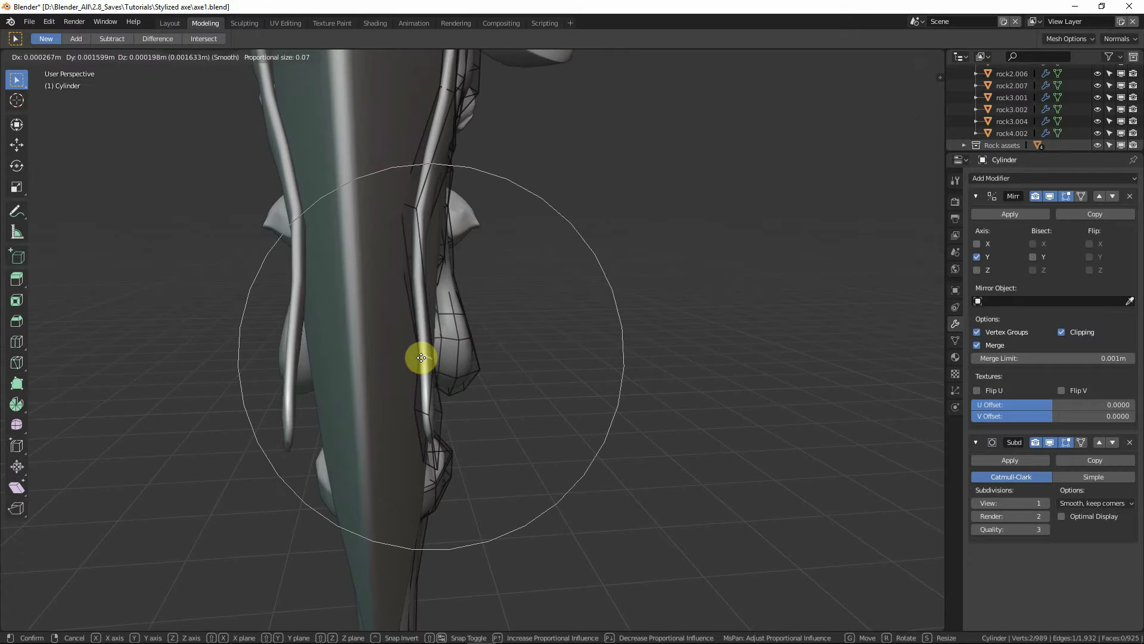
left_click(432, 406)
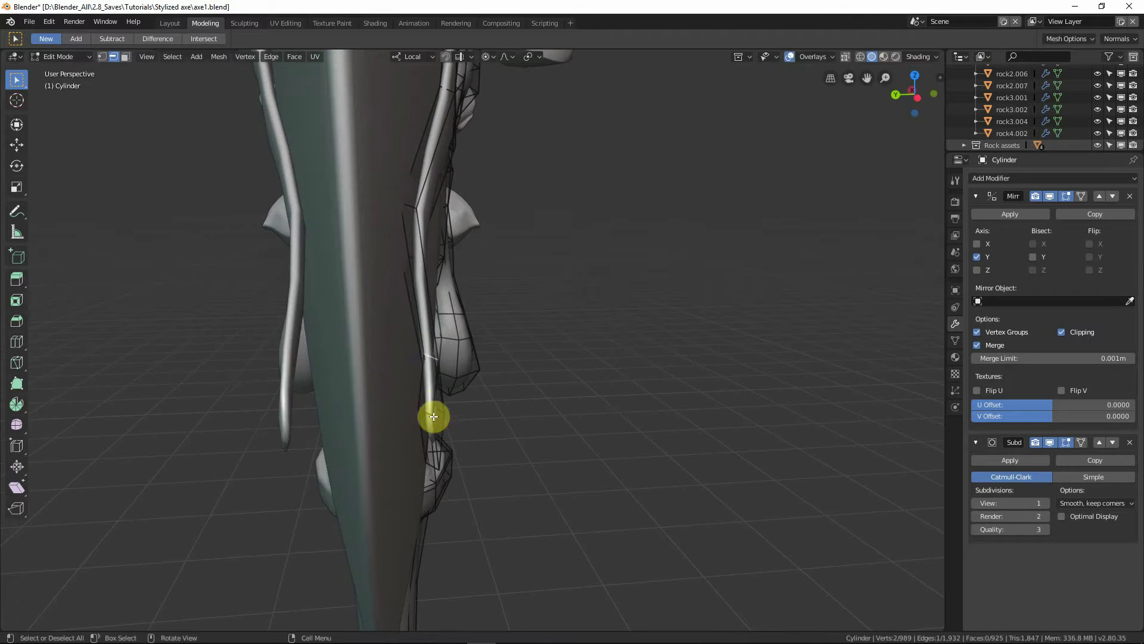
middle_click_drag(435, 409, 394, 333)
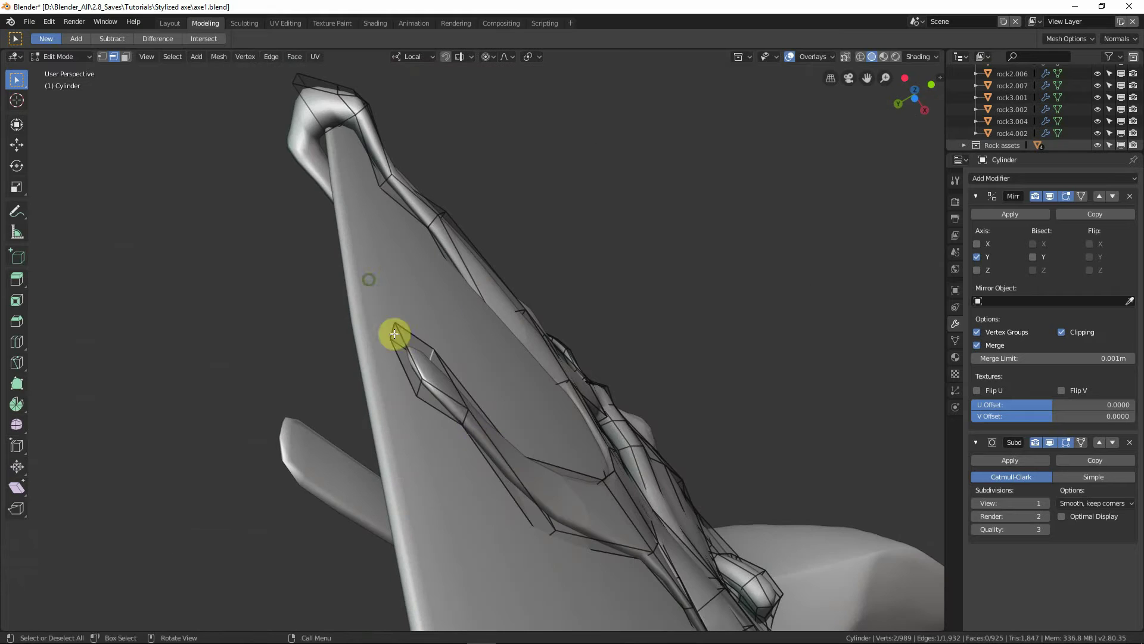
Step: Move two strand edges about 0.013 m left across the blade, then select the lower-tip edge
left_click(467, 418, "shift")
middle_click_drag(467, 418, 544, 480)
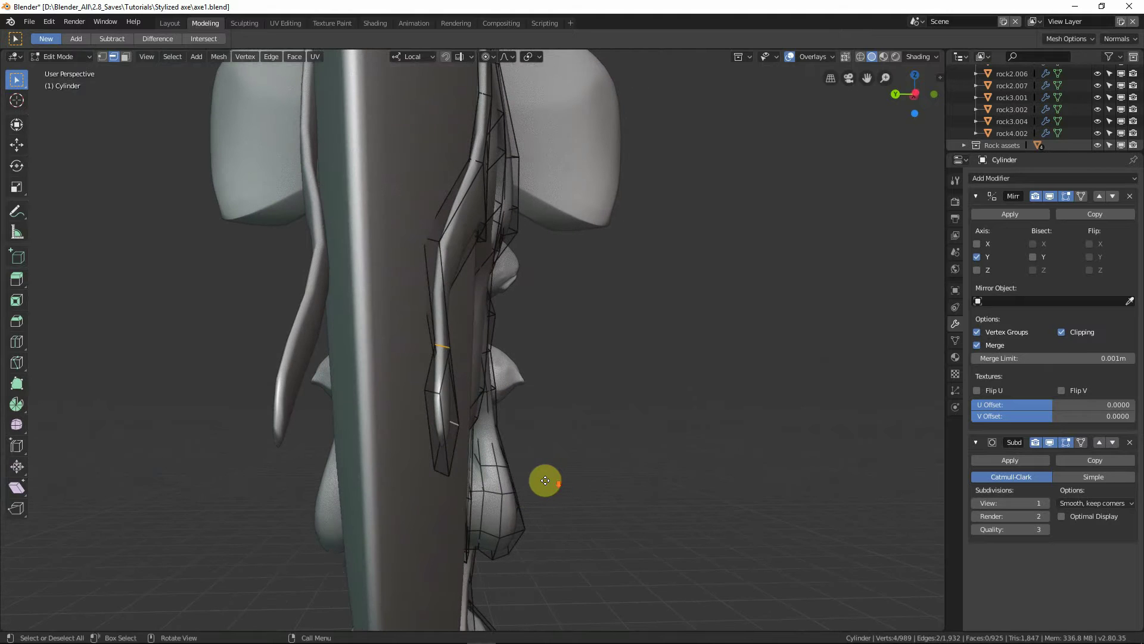
key("g")
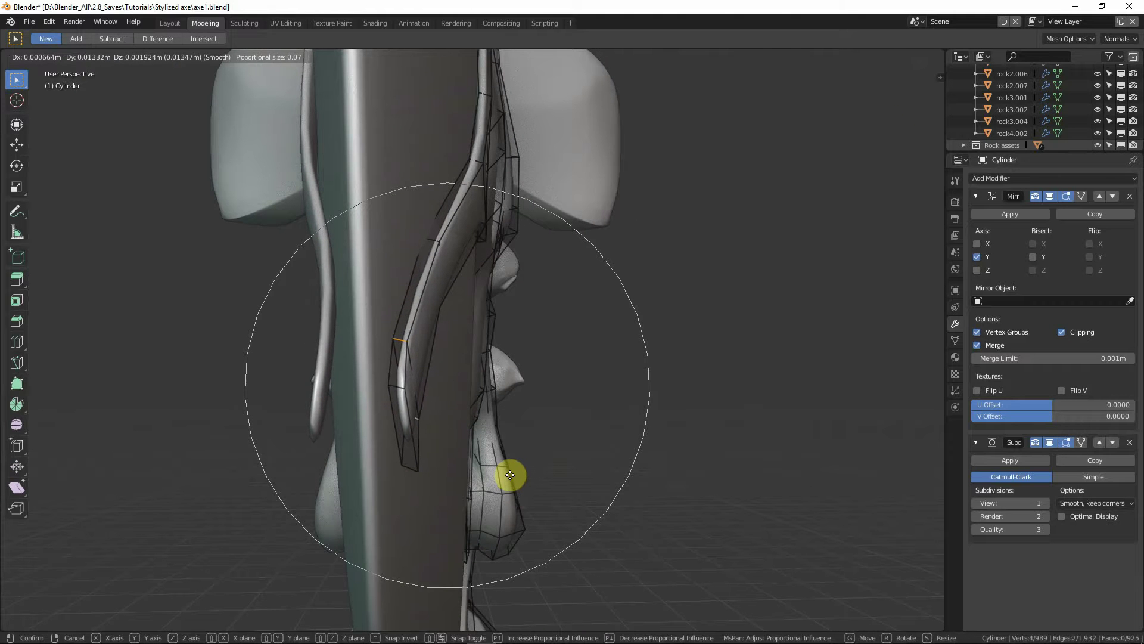
left_click(514, 476)
left_click(410, 465)
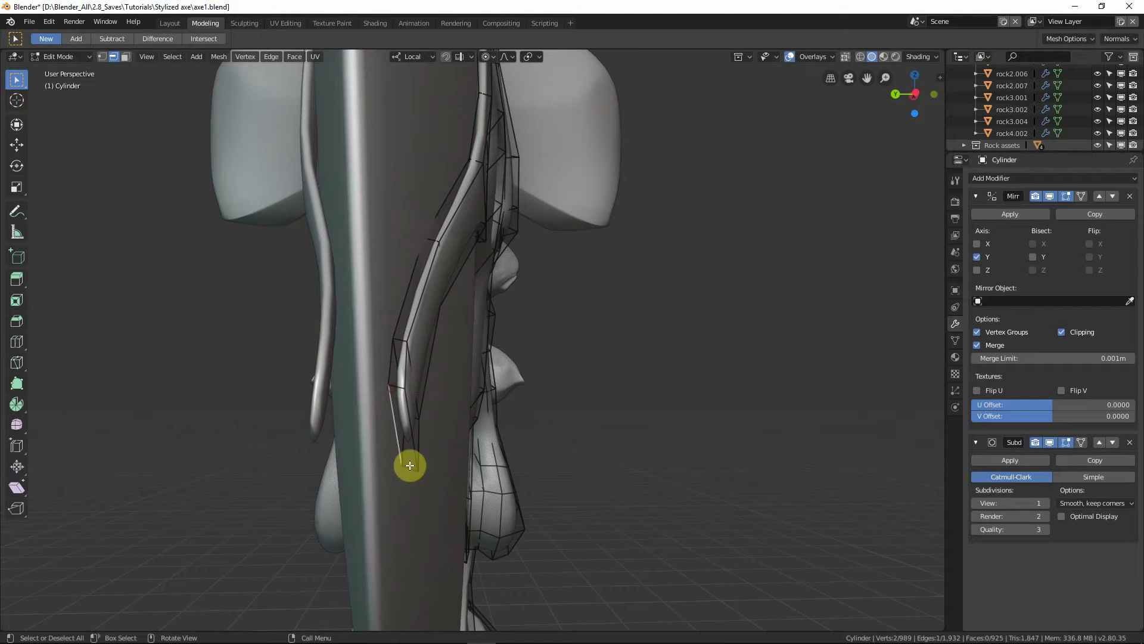
Step: Move the tendril tip to a new position with proportional editing falloff
left_click(413, 404, "shift")
key("g")
scroll(432, 450, "up", 9)
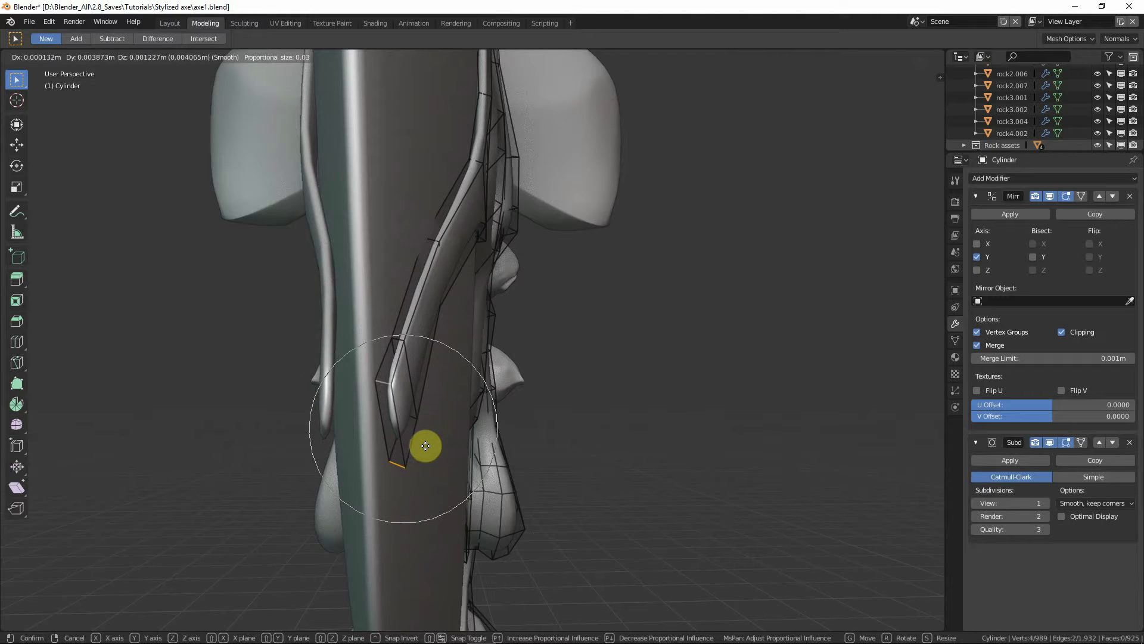
left_click(426, 446)
middle_click_drag(424, 447, 495, 482)
key("g")
key("Escape")
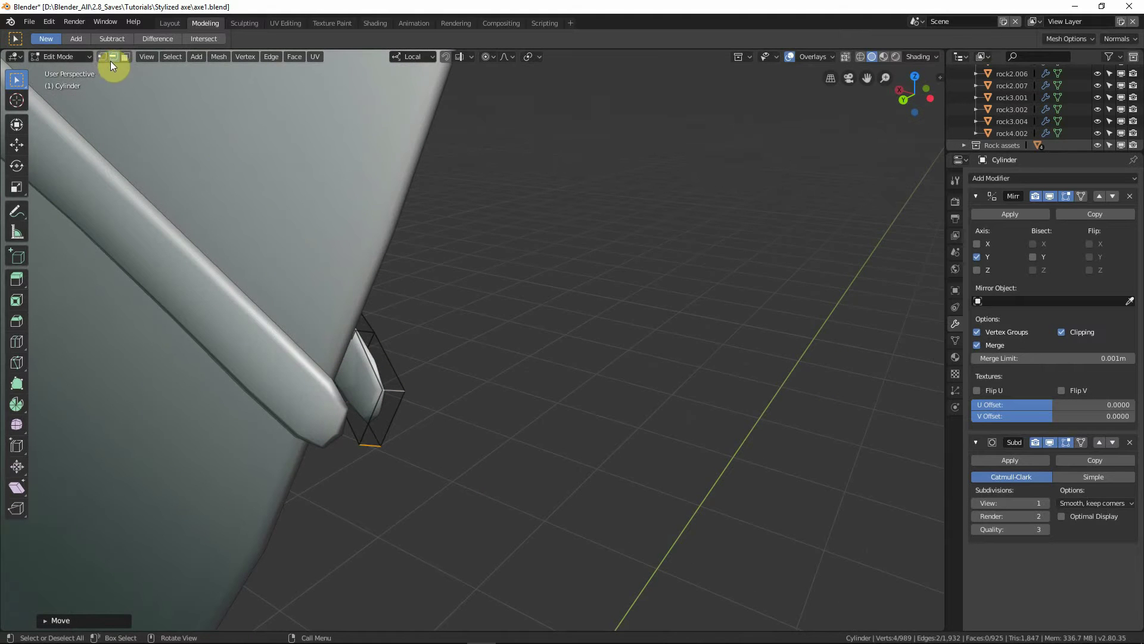
Step: Delete the tendril's end face and extrude the open end into a new section
left_click(363, 376)
middle_click_drag(364, 376, 346, 358)
key("x")
left_click(300, 381)
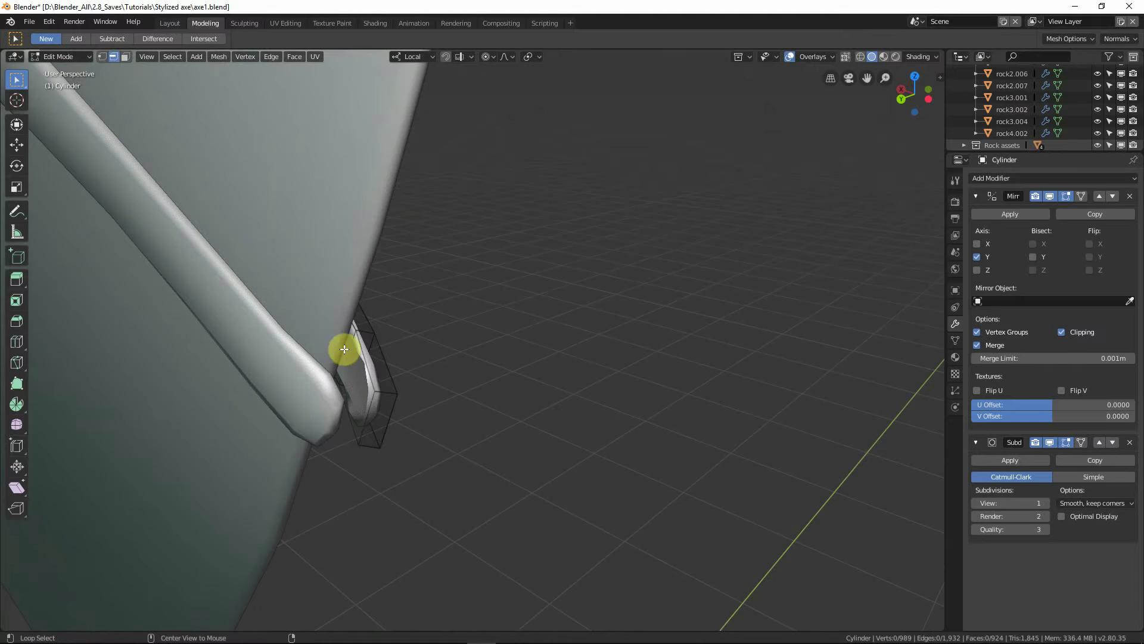
key("e")
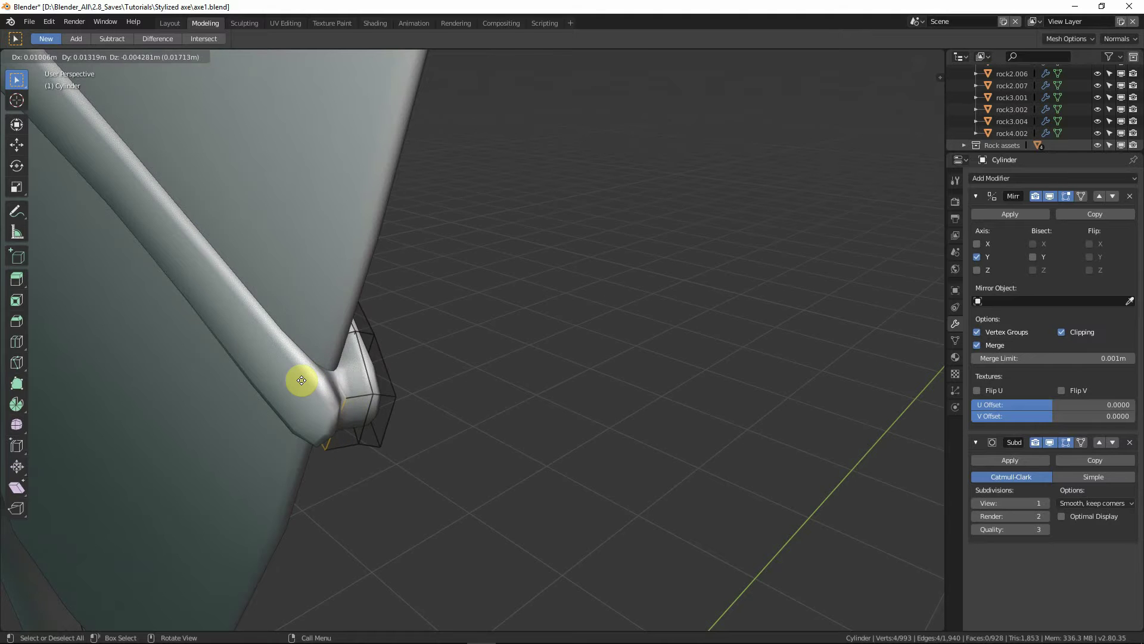
left_click(302, 380)
Step: Shift the extruded tendril end along the Y axis from a front view
middle_click_drag(301, 380, 332, 338)
key("g")
key("y")
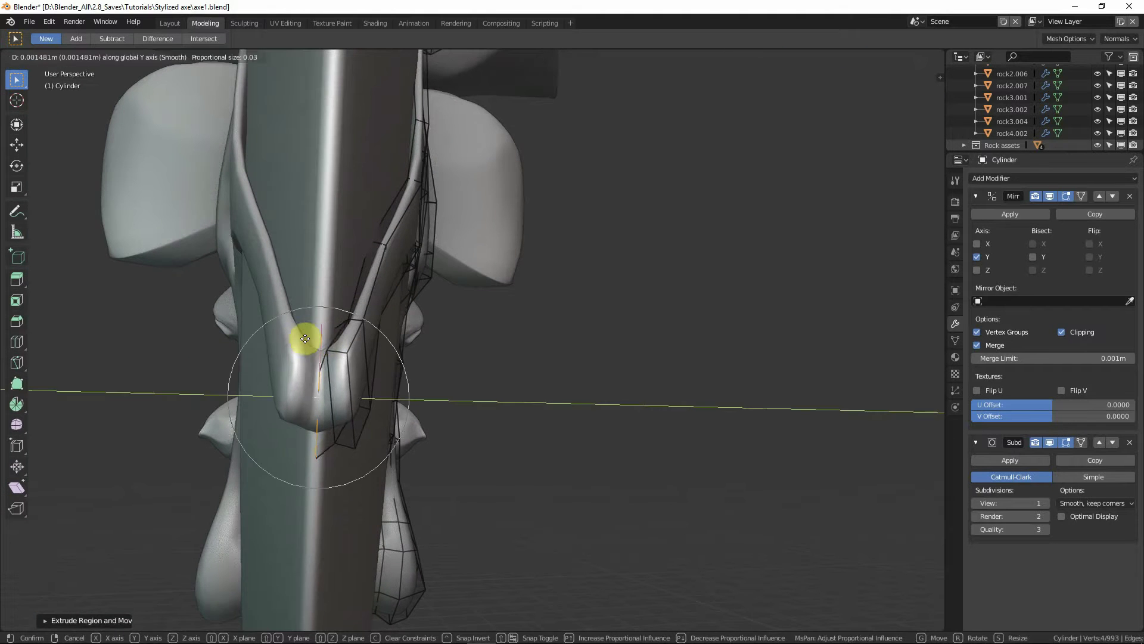
right_click(297, 338)
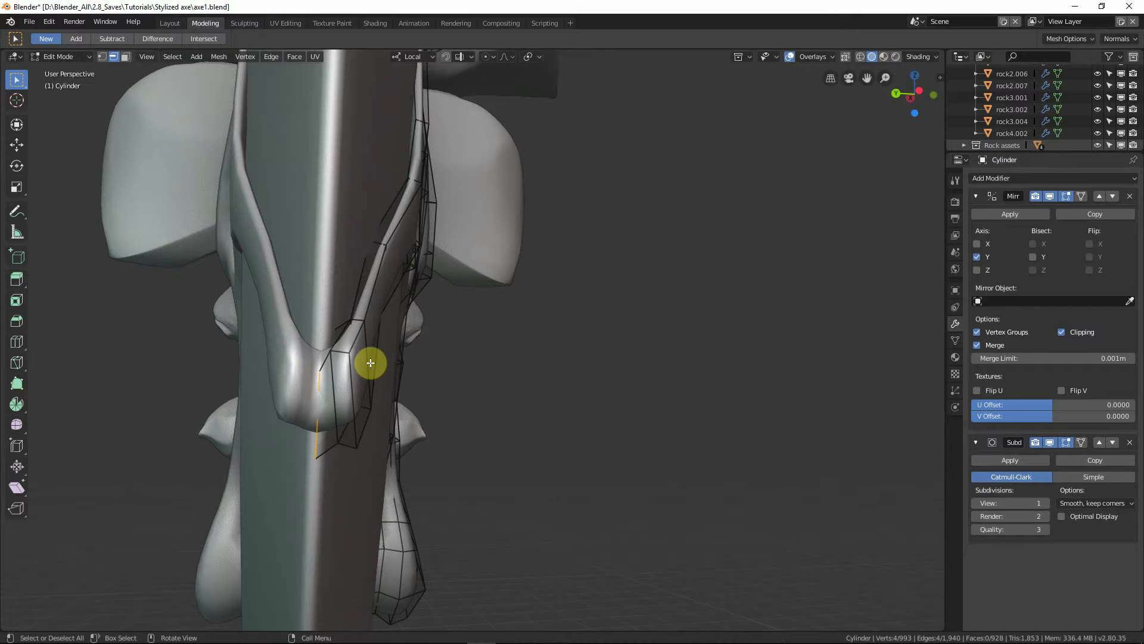
key("g")
key("y")
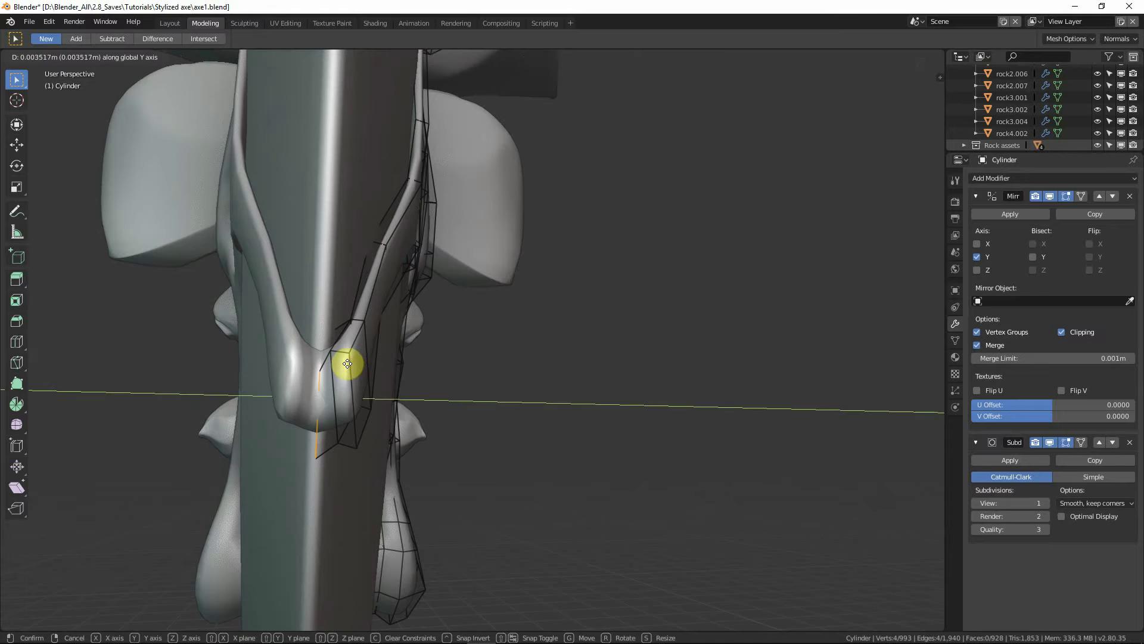
left_click(344, 374)
Step: Reposition an end edge within the Z-locked plane, nudge it, and return to Object Mode
middle_click_drag(344, 374, 349, 473)
left_click(360, 493)
key("g")
key("shift+z")
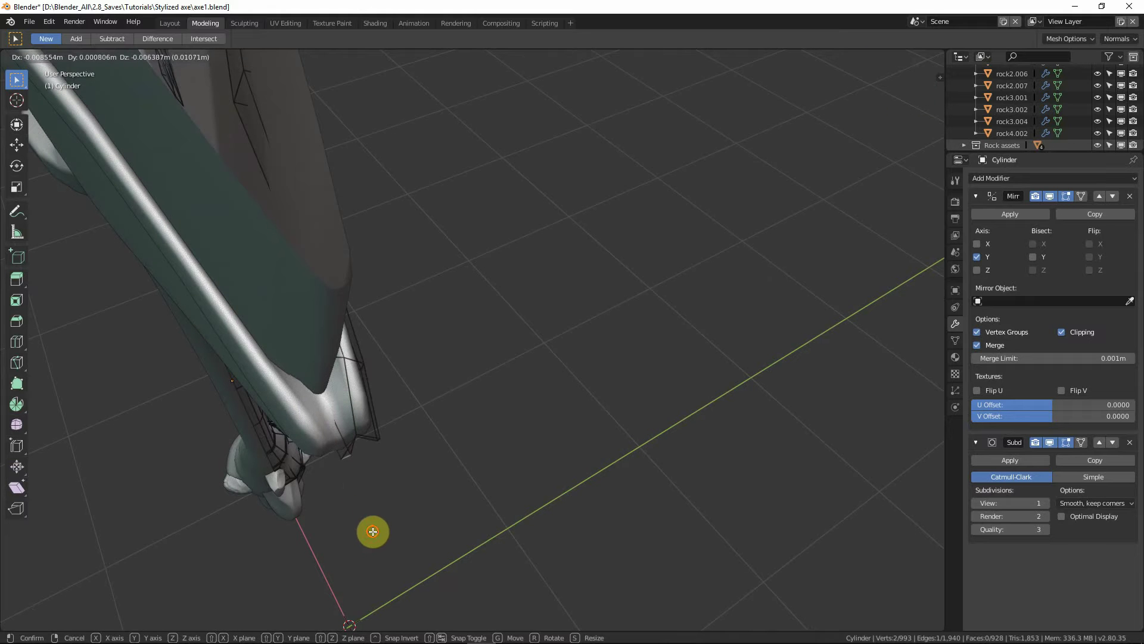
left_click(373, 531)
middle_click_drag(372, 531, 358, 358)
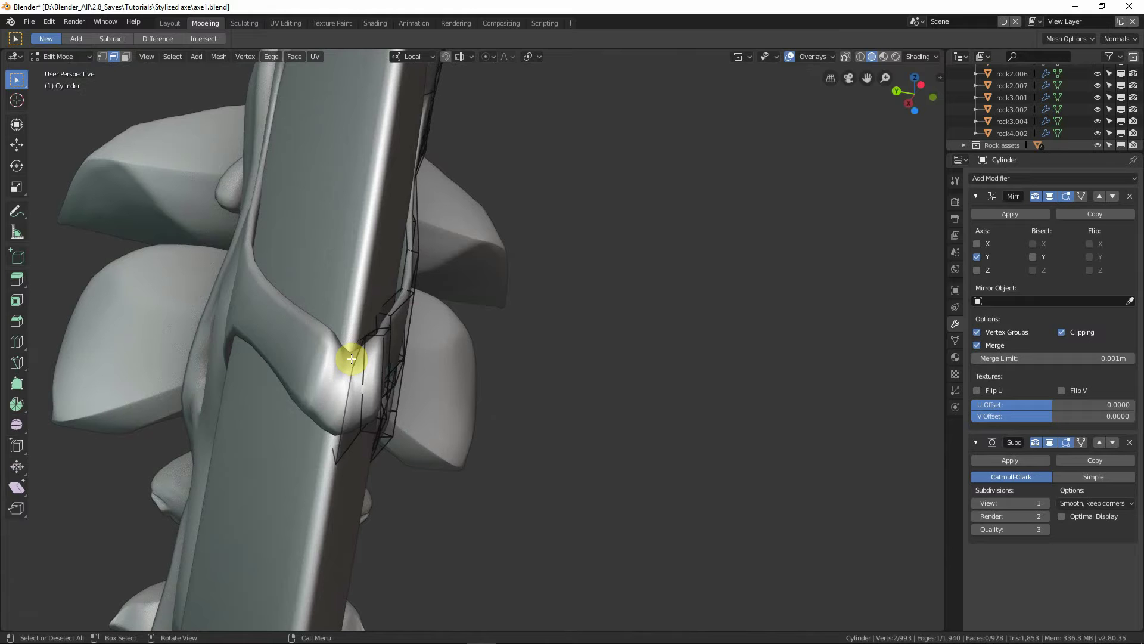
key("g")
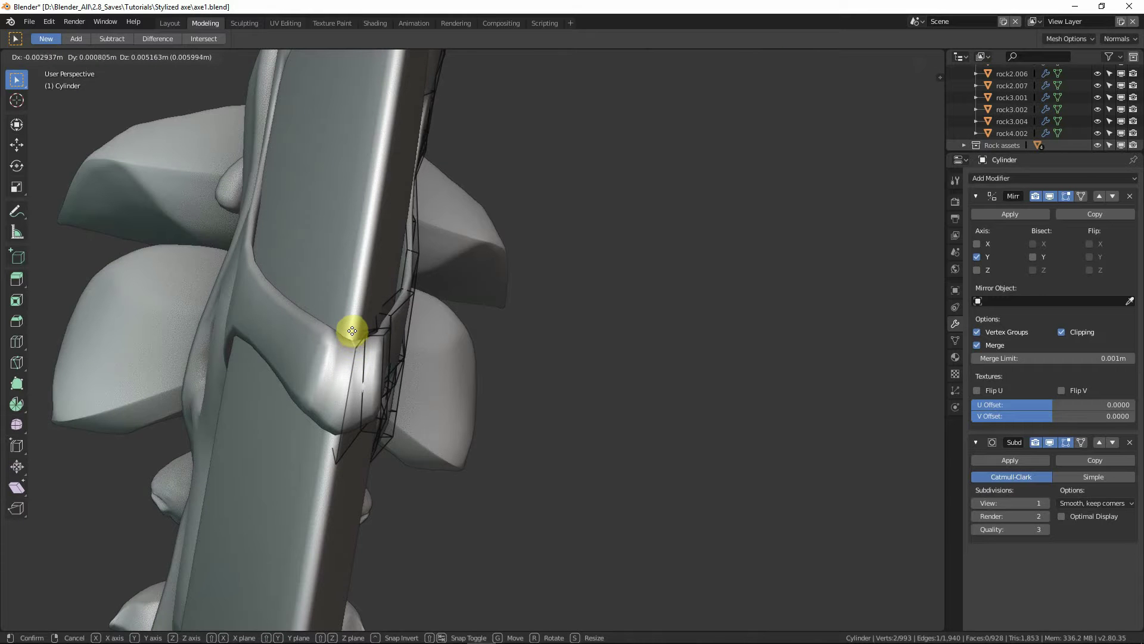
left_click(352, 325)
middle_click_drag(352, 325, 413, 431)
key("Tab")
Step: Frame the axe head in front orthographic view and re-enter Edit Mode on the frame
scroll(413, 453, "up", 5)
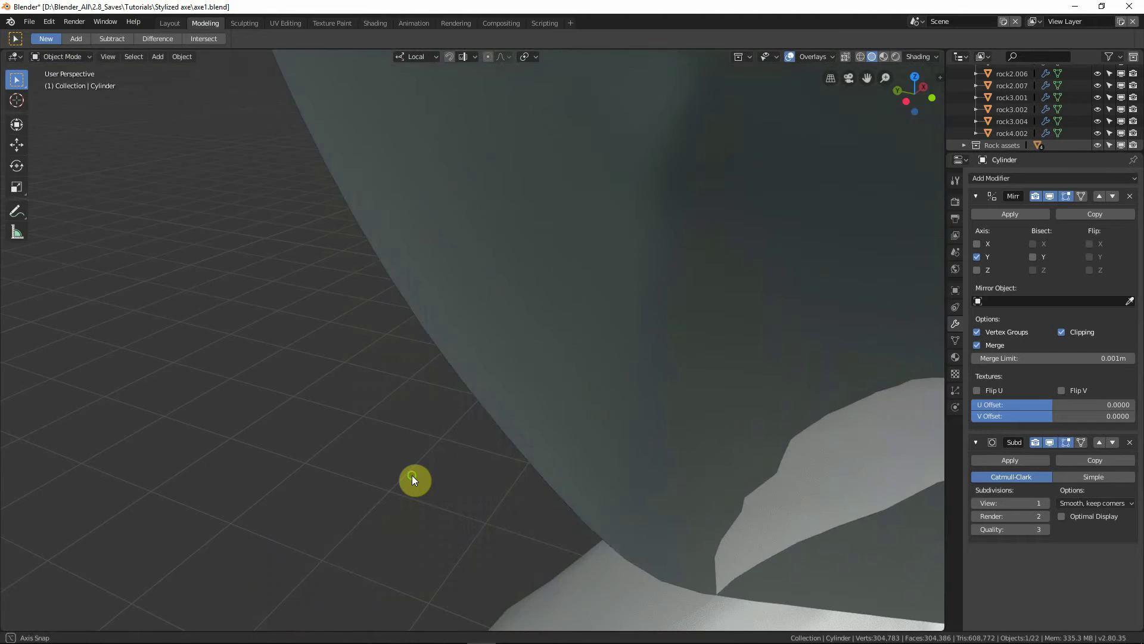
key("Tab")
middle_click_drag(413, 475, 415, 435)
key("Tab")
scroll(498, 496, "up", 2)
key("KP_1")
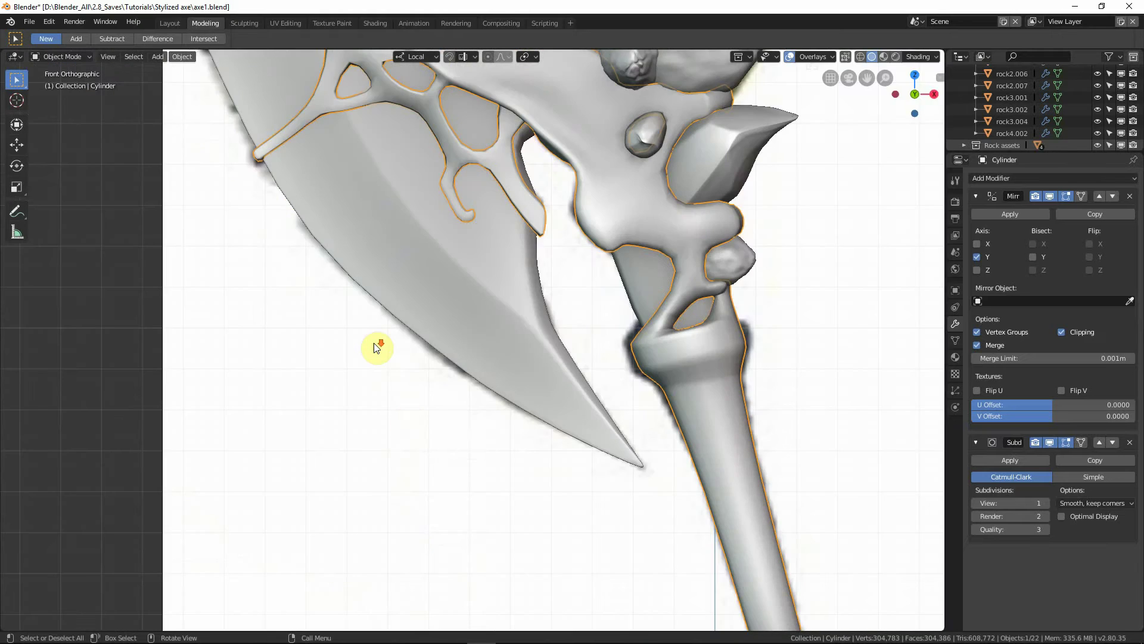
scroll(456, 243, "up", 6)
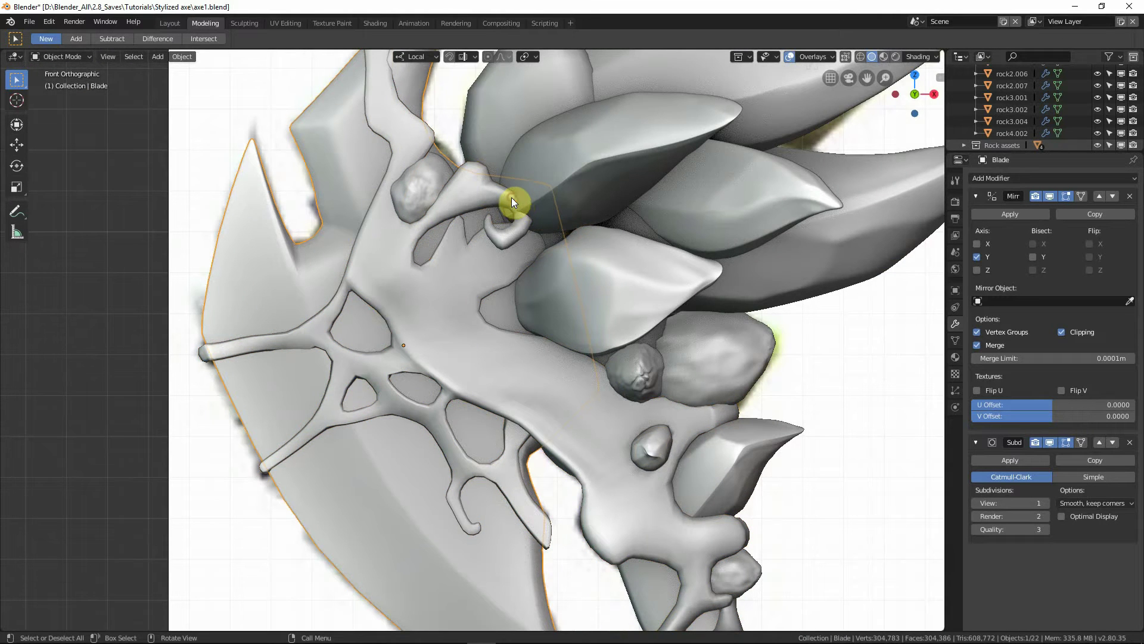
key("Tab")
Step: Select the curled prong tip's edge loop and inspect it in see-through shading
left_click(511, 193, "alt")
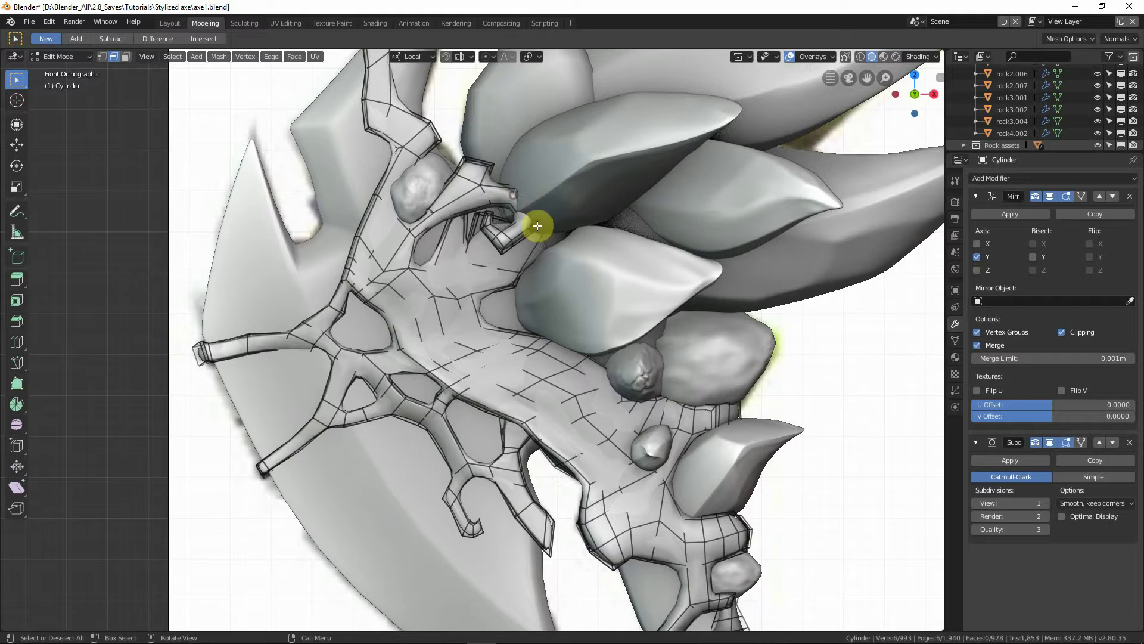
scroll(542, 210, "down", 5)
middle_click_drag(542, 209, 510, 293)
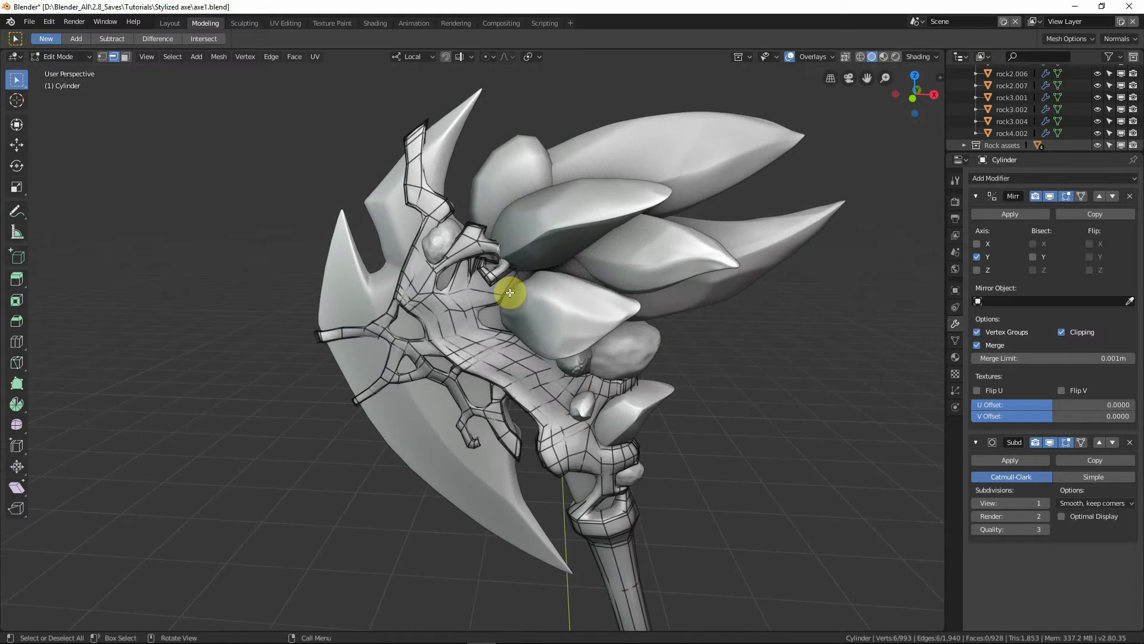
scroll(510, 293, "up", 10)
scroll(515, 310, "down", 3)
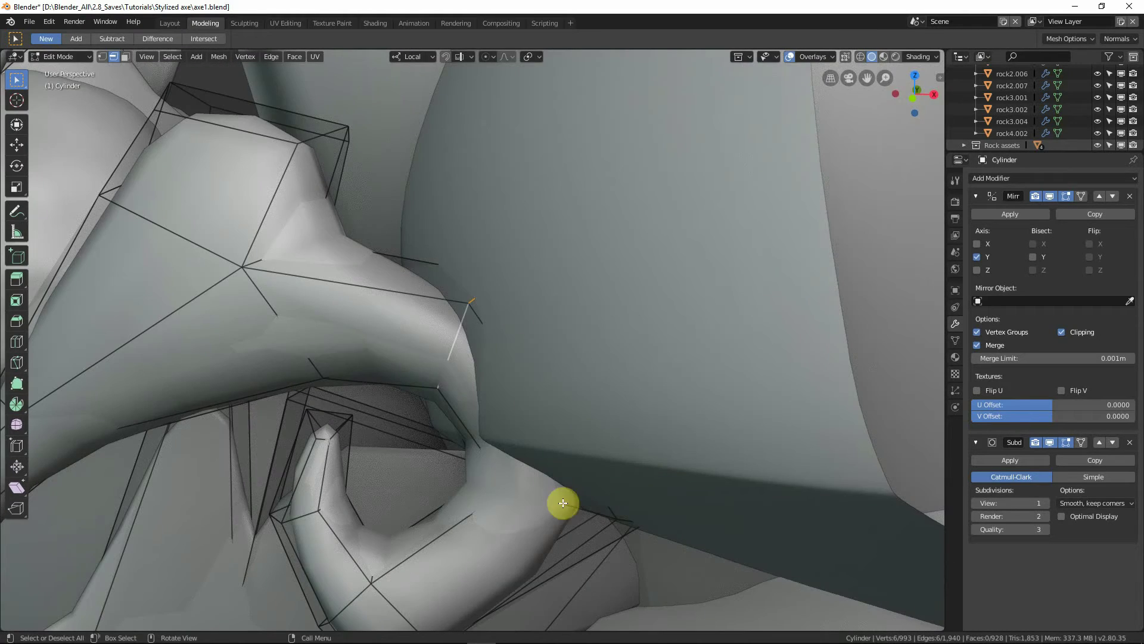
key("shift+z")
mouse_move(586, 513)
middle_mouse_down()
mouse_move(554, 488)
mouse_move(578, 529)
mouse_move(671, 554)
mouse_move(616, 521)
mouse_move(544, 510)
mouse_move(506, 491)
mouse_move(508, 477)
middle_mouse_up()
key("shift+z")
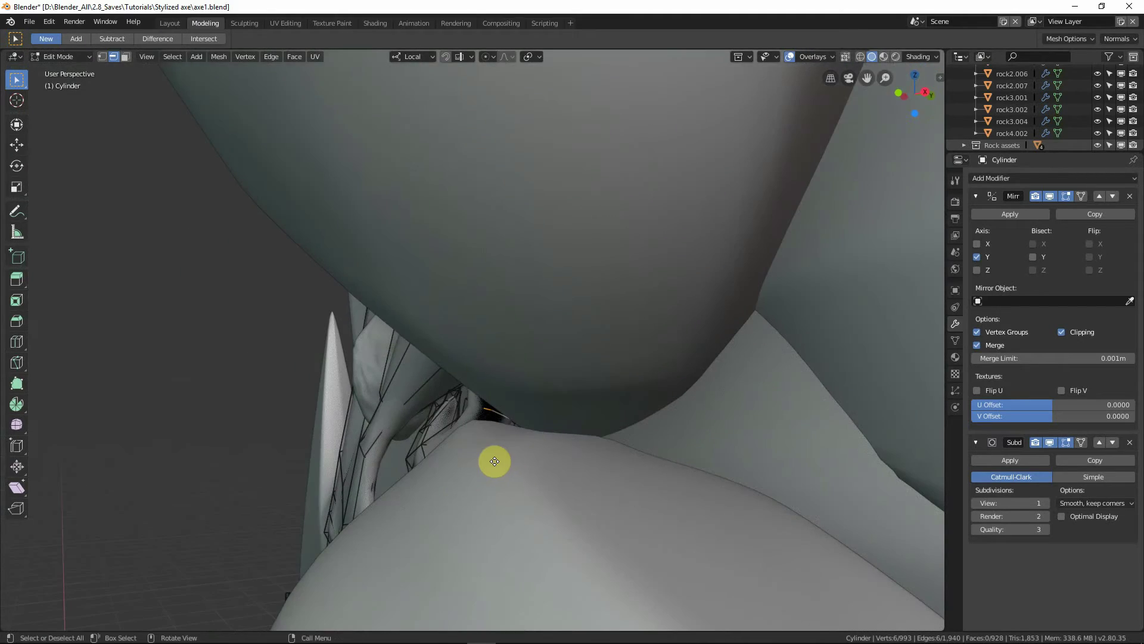
Step: Move, rotate and re-move the prong tip with soft proportional falloff
key("g")
right_click(493, 460)
key("g")
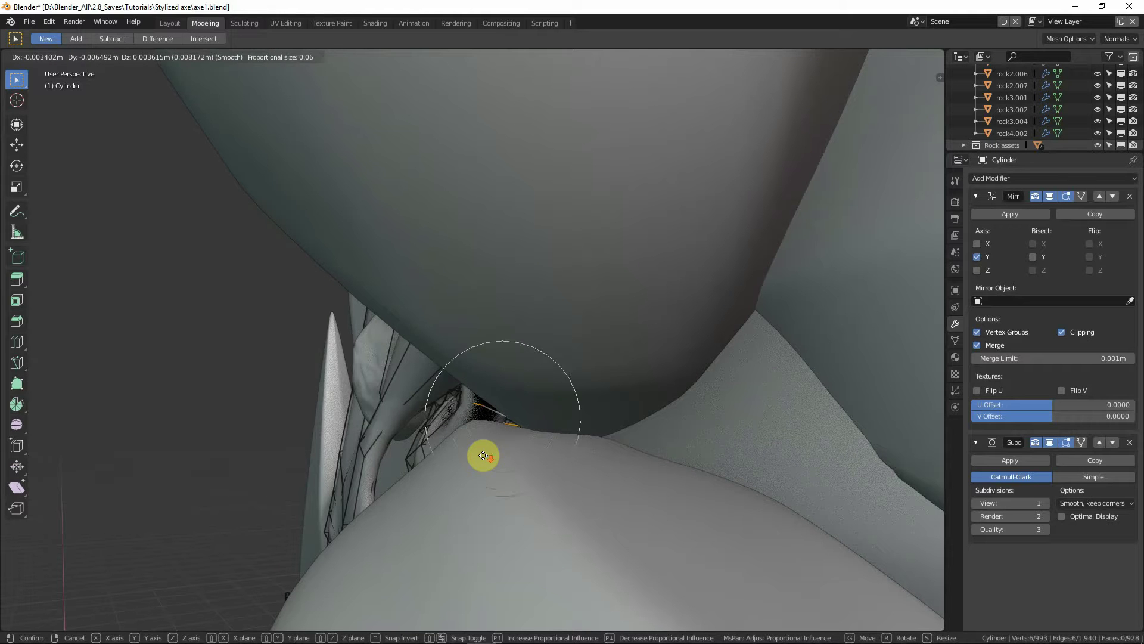
scroll(483, 456, "down", 3)
left_click(483, 456)
middle_click_drag(628, 421, 601, 411)
key("r")
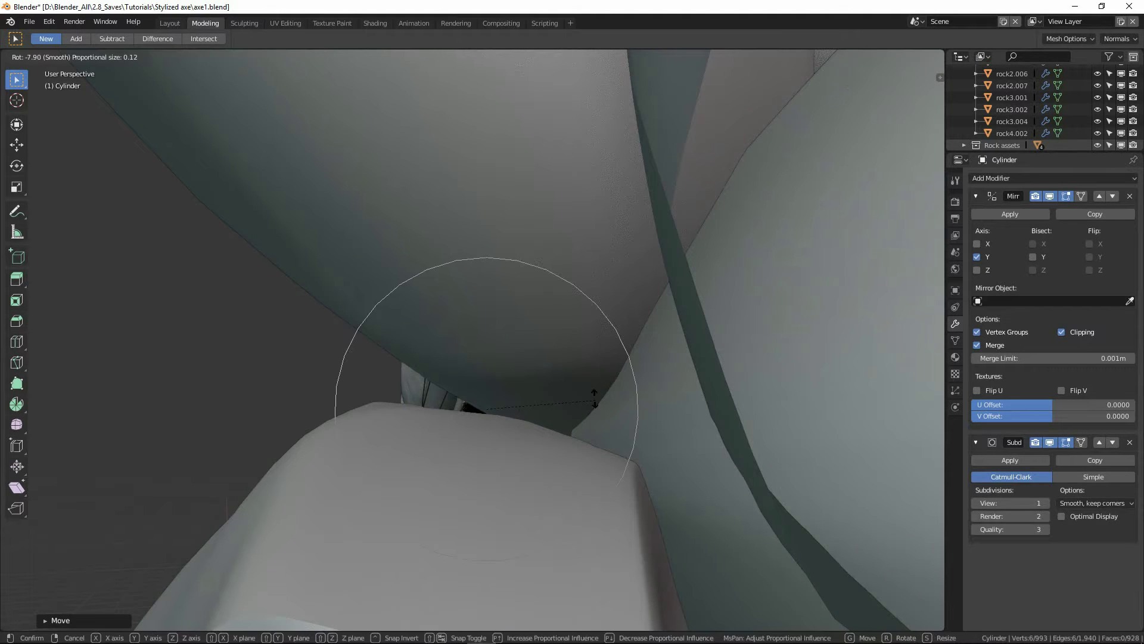
left_click(589, 379)
key("g")
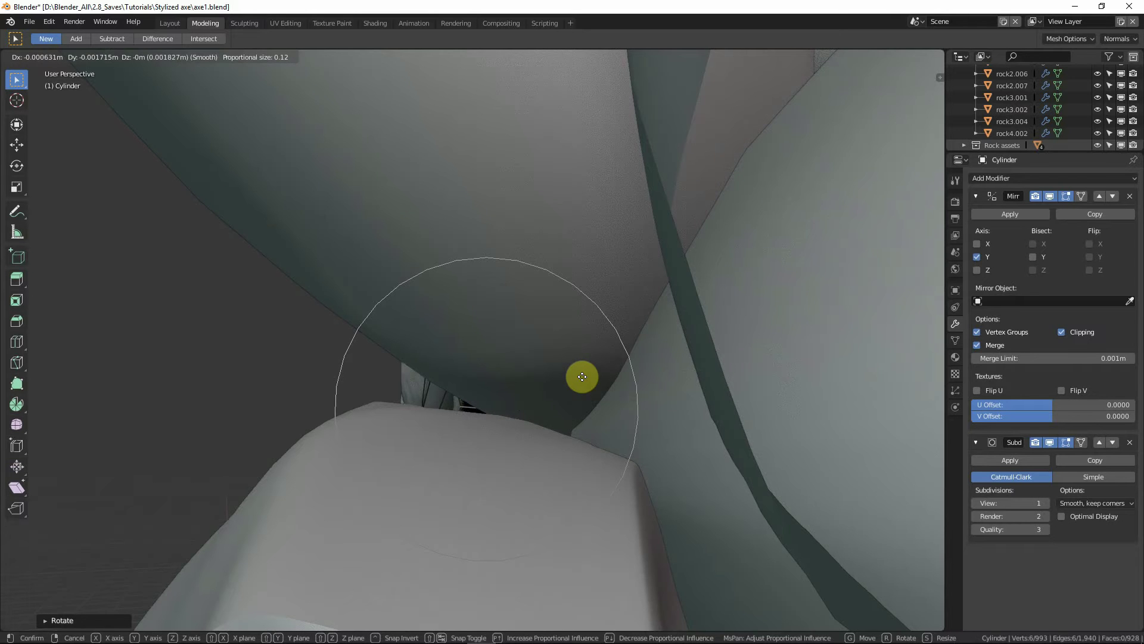
left_click(582, 376)
scroll(488, 414, "down", 5)
middle_click_drag(552, 427, 586, 437)
Step: Rotate the prong tip to tuck under the rock spike
key("r")
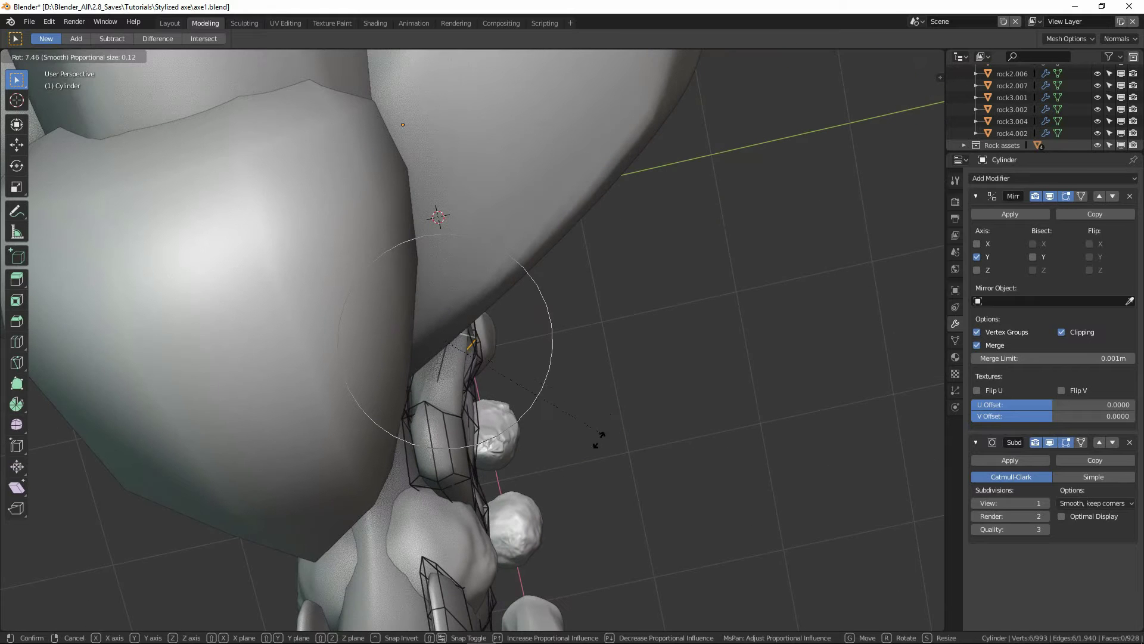
left_click(595, 452)
key("g")
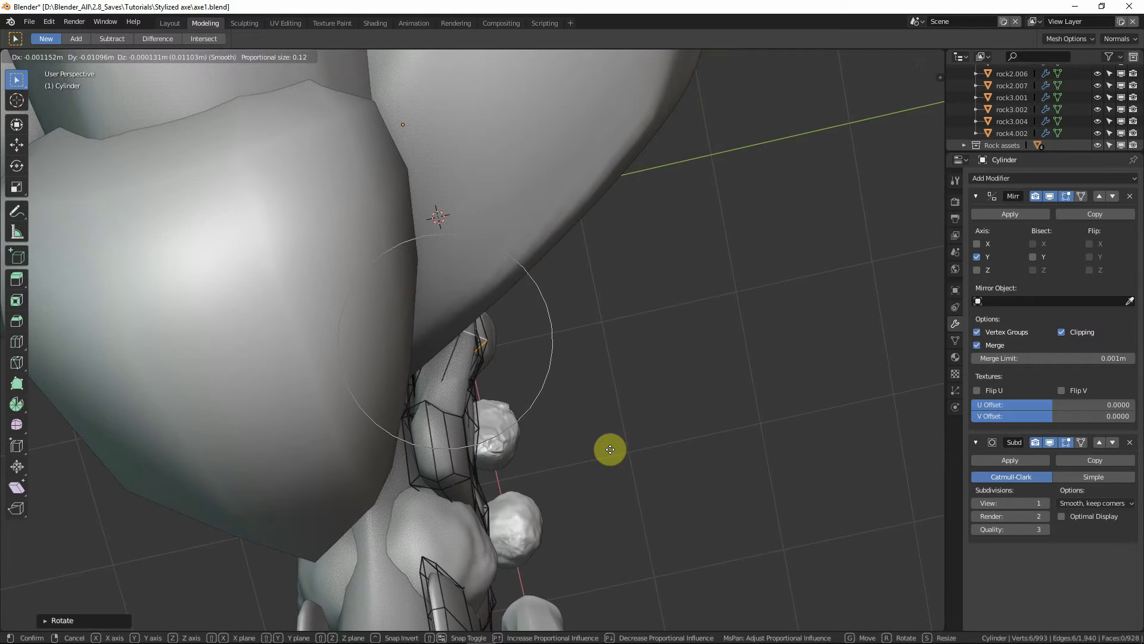
right_click(614, 447)
middle_click_drag(618, 441, 509, 393)
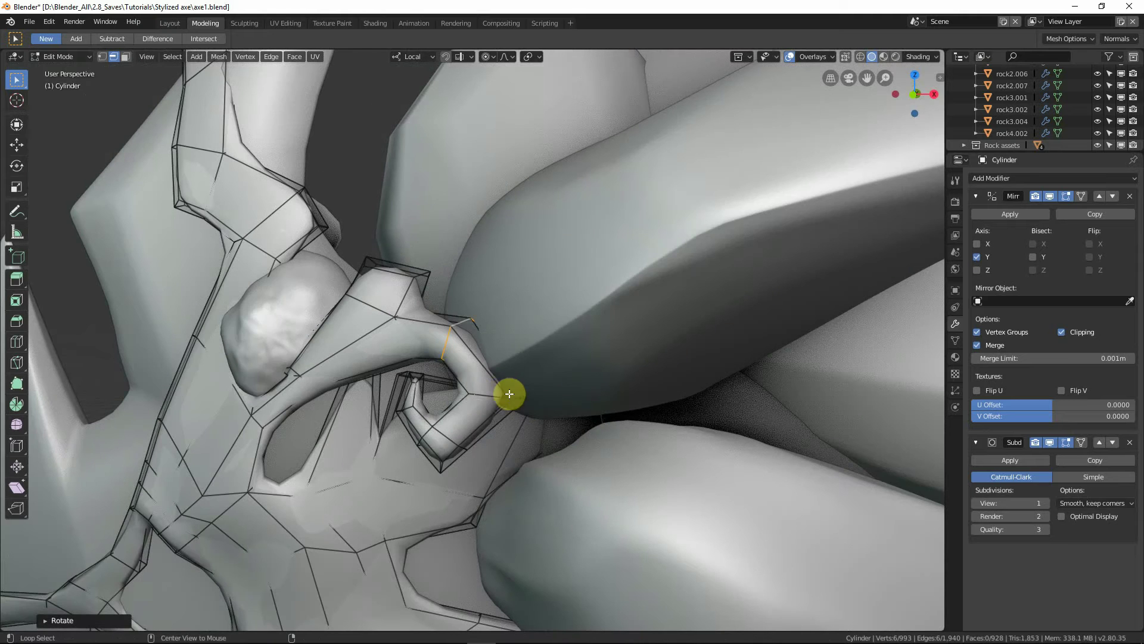
middle_click_drag(534, 437, 631, 531)
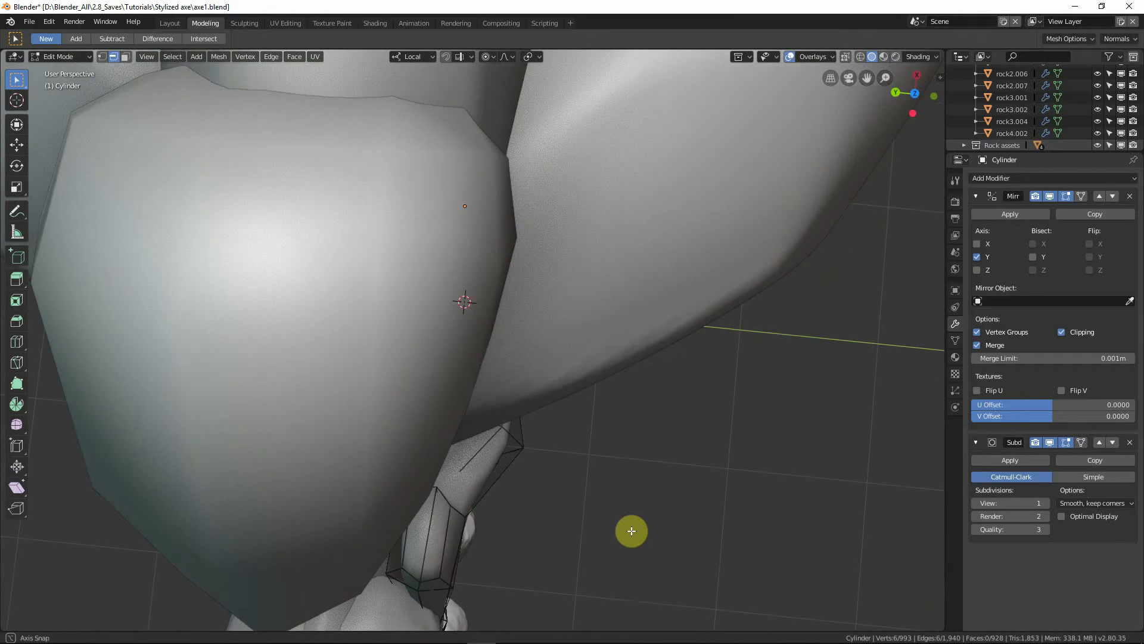
Step: Rotate the prong further around the spike, move it with wider falloff, and exit Edit Mode
key("r")
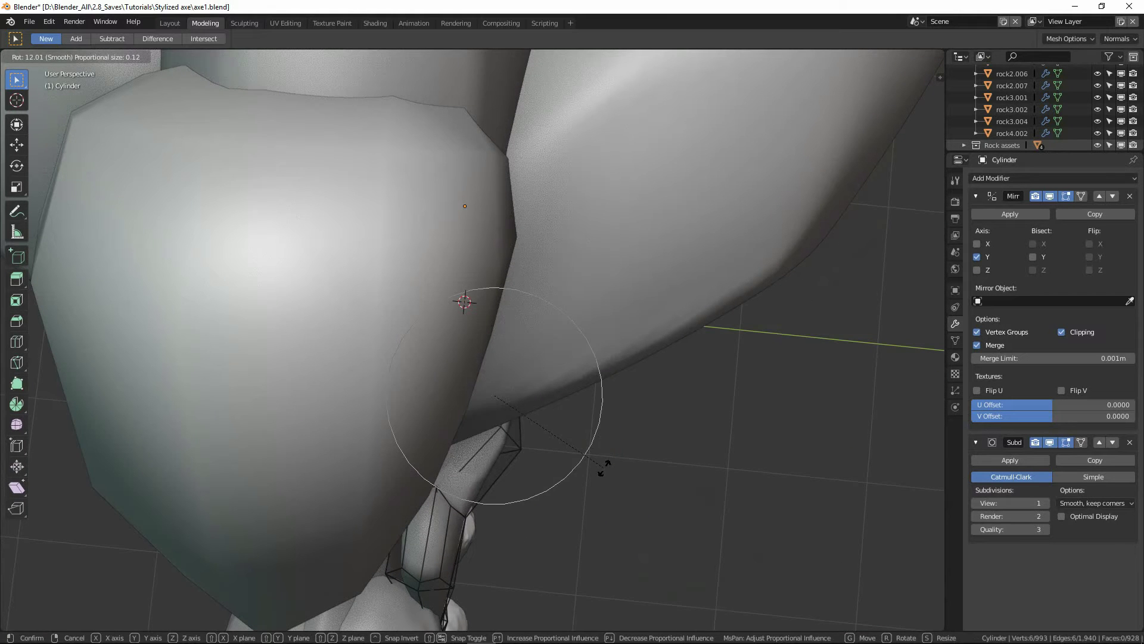
left_click(604, 472)
key("g")
scroll(609, 477, "up", 2)
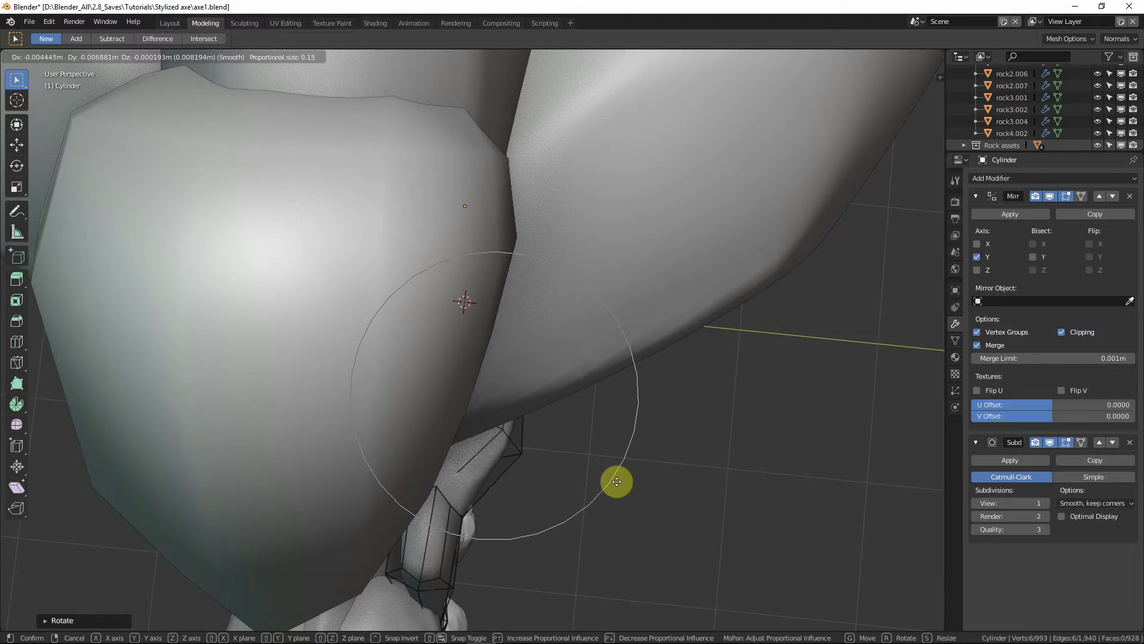
left_click(620, 482)
middle_click_drag(585, 463, 480, 377)
key("Tab")
scroll(500, 444, "down", 4)
Step: Select another edge loop on the curled prong and move the tendril vertices near the rock
middle_click_drag(488, 421, 442, 421)
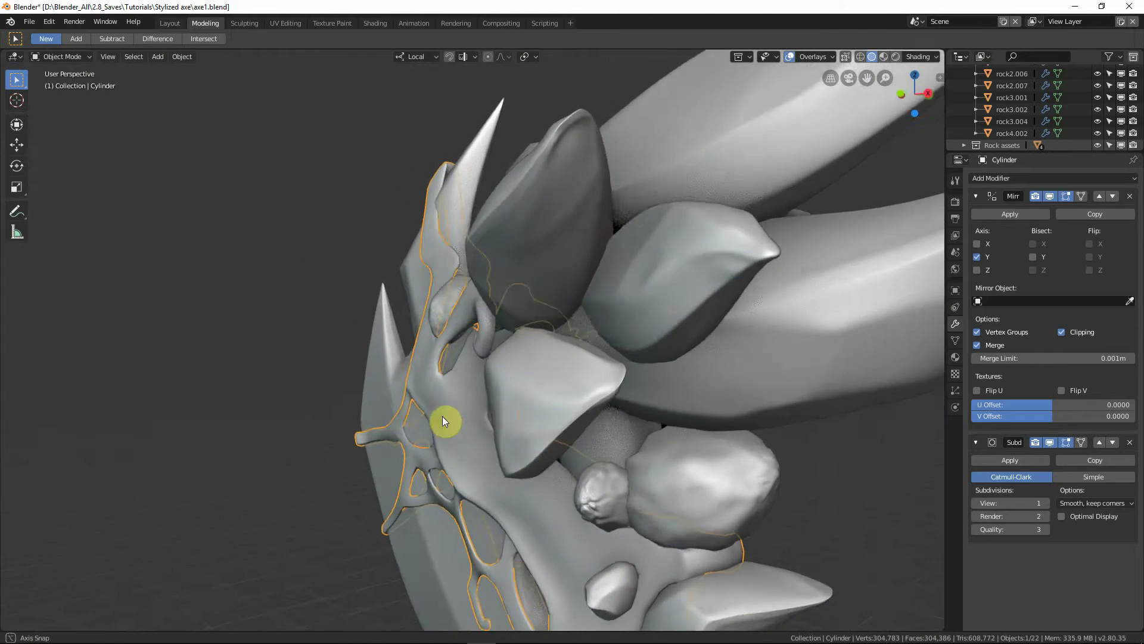
scroll(444, 417, "up", 5)
key("Tab")
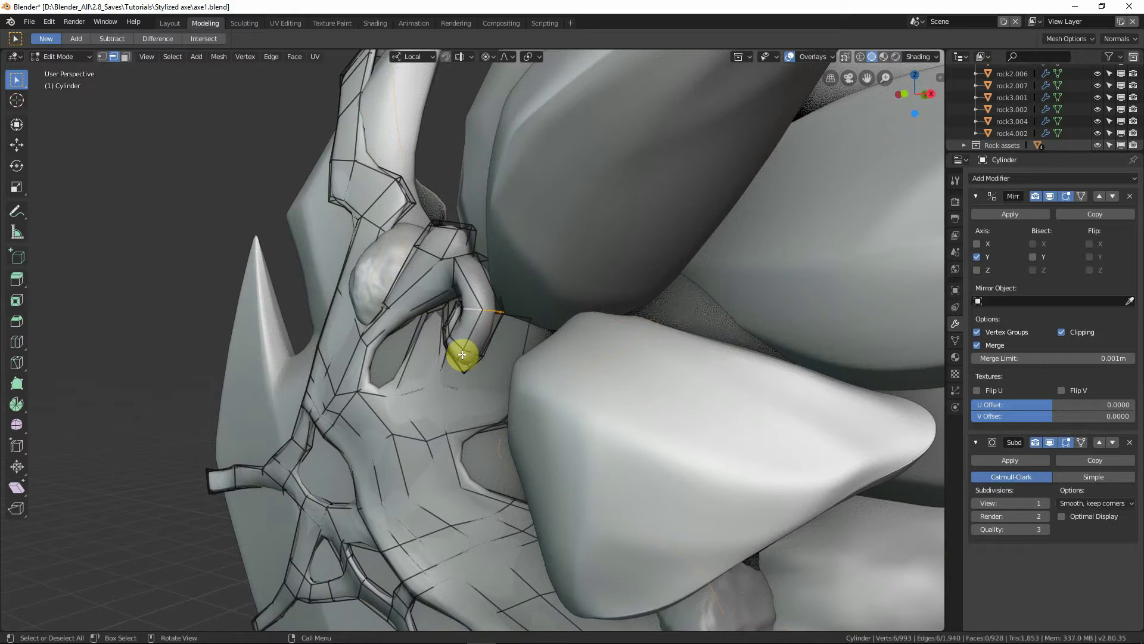
left_click(456, 358, "alt")
middle_click_drag(459, 378, 454, 346)
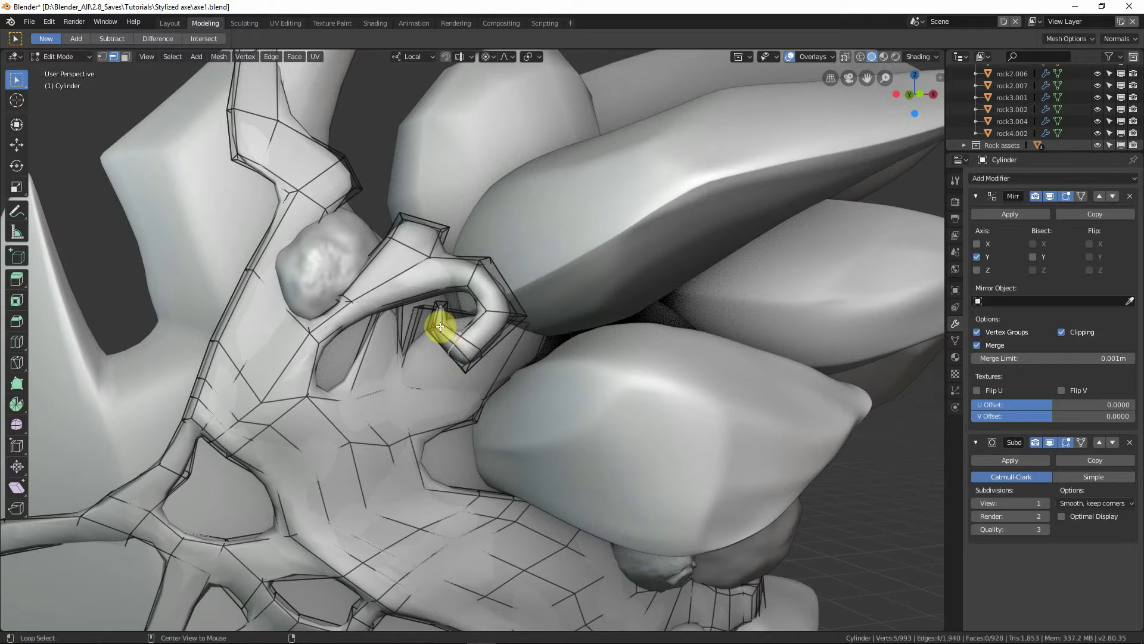
middle_click_drag(446, 346, 421, 370)
key("g")
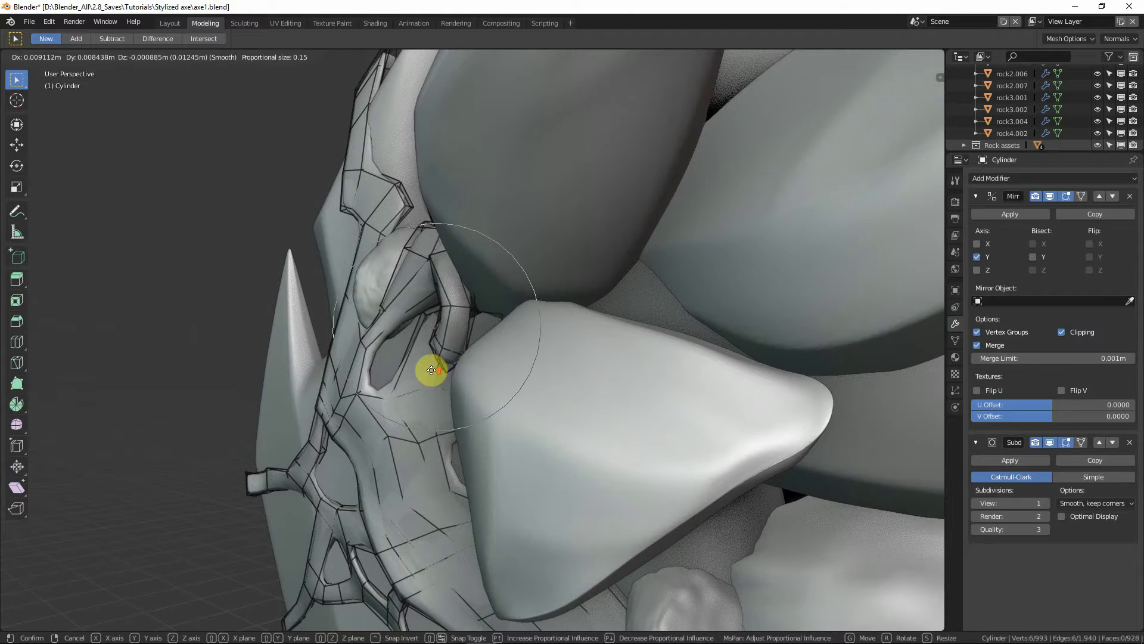
scroll(433, 370, "up", 11)
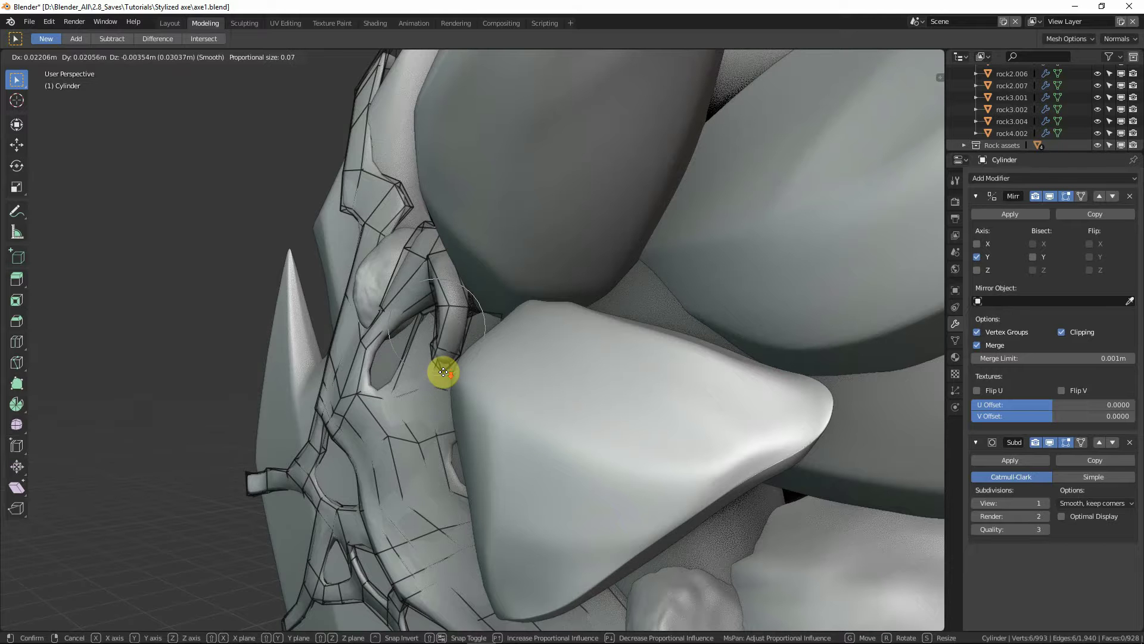
left_click(447, 371)
middle_click_drag(493, 386, 582, 388)
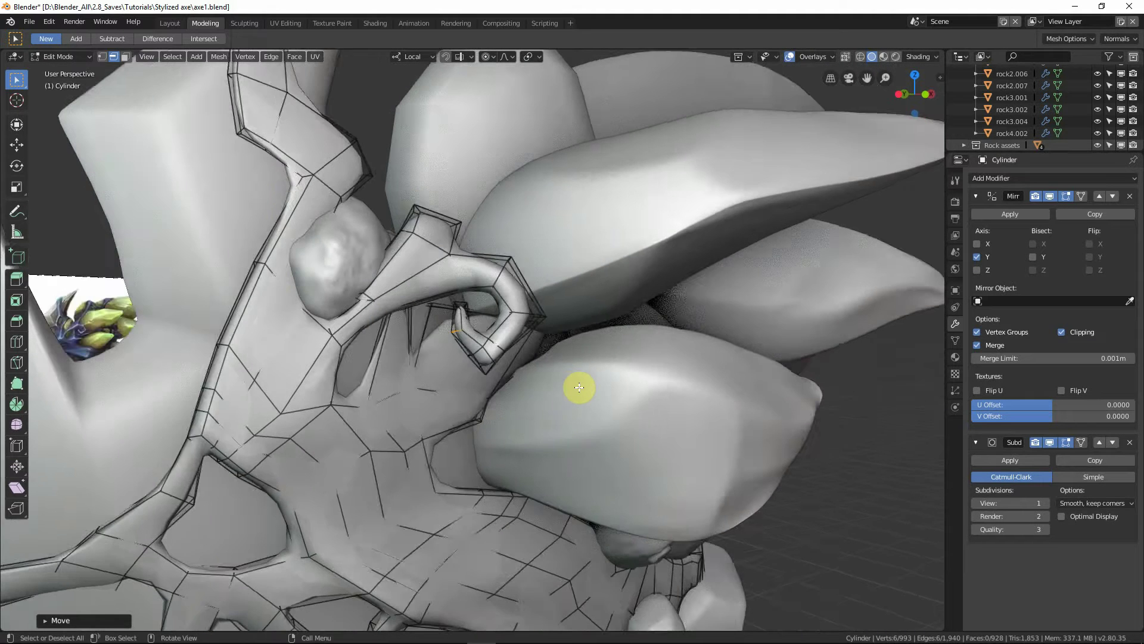
Step: Compare the axe head against the reference in front view using see-through shading
key("Tab")
scroll(581, 391, "down", 2)
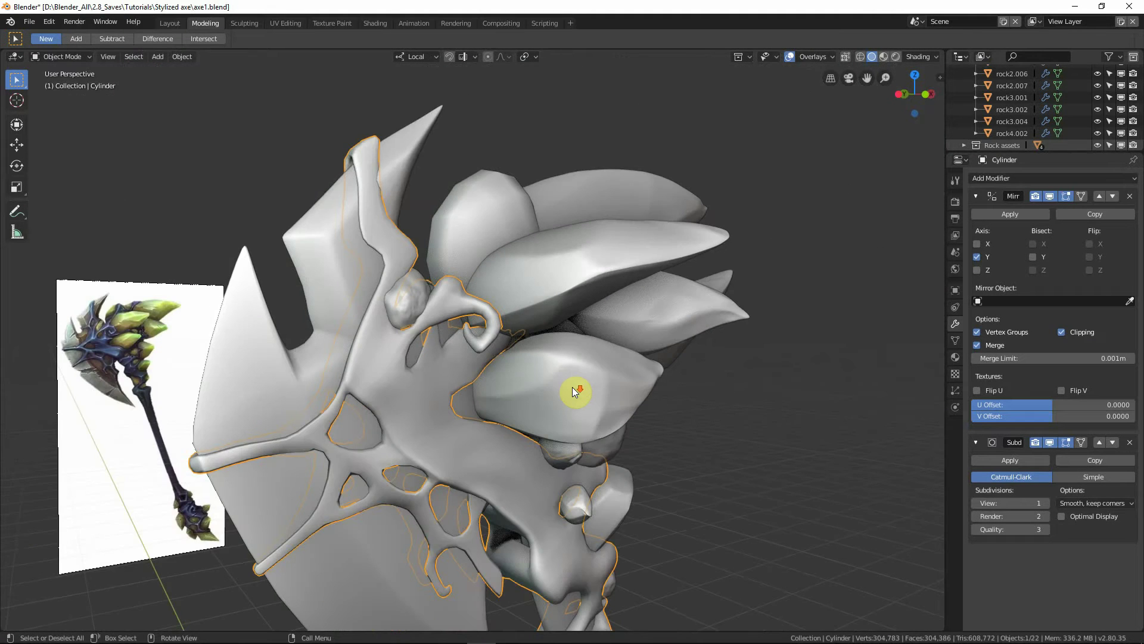
key("KP_1")
scroll(531, 498, "down", 3)
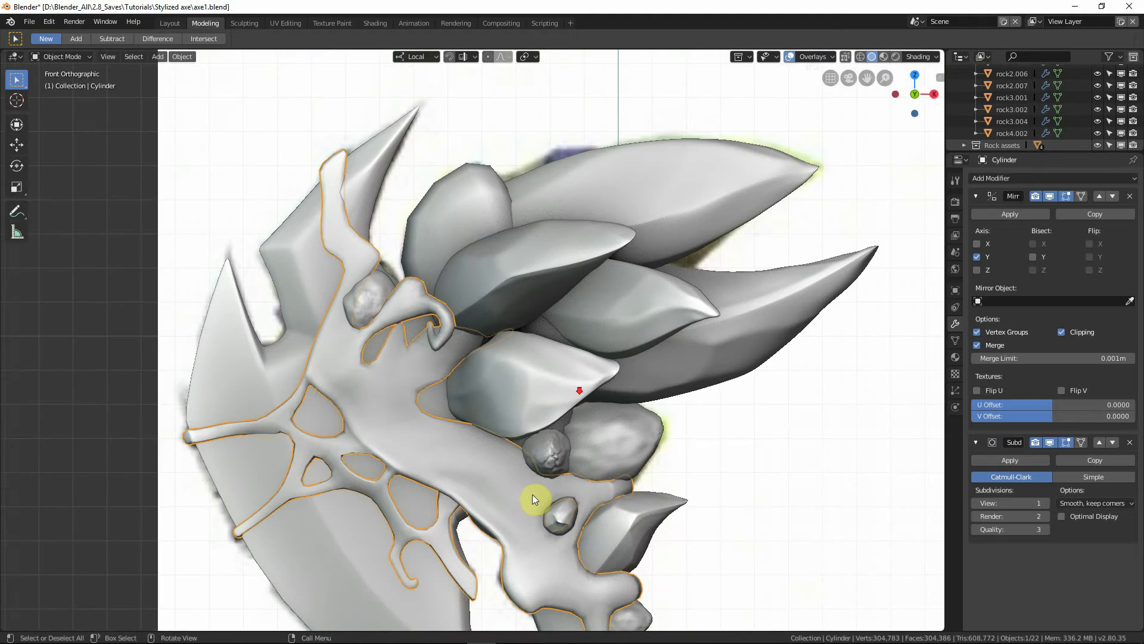
scroll(524, 430, "up", 3)
middle_click_drag(523, 427, 523, 401, "shift")
key("shift+z")
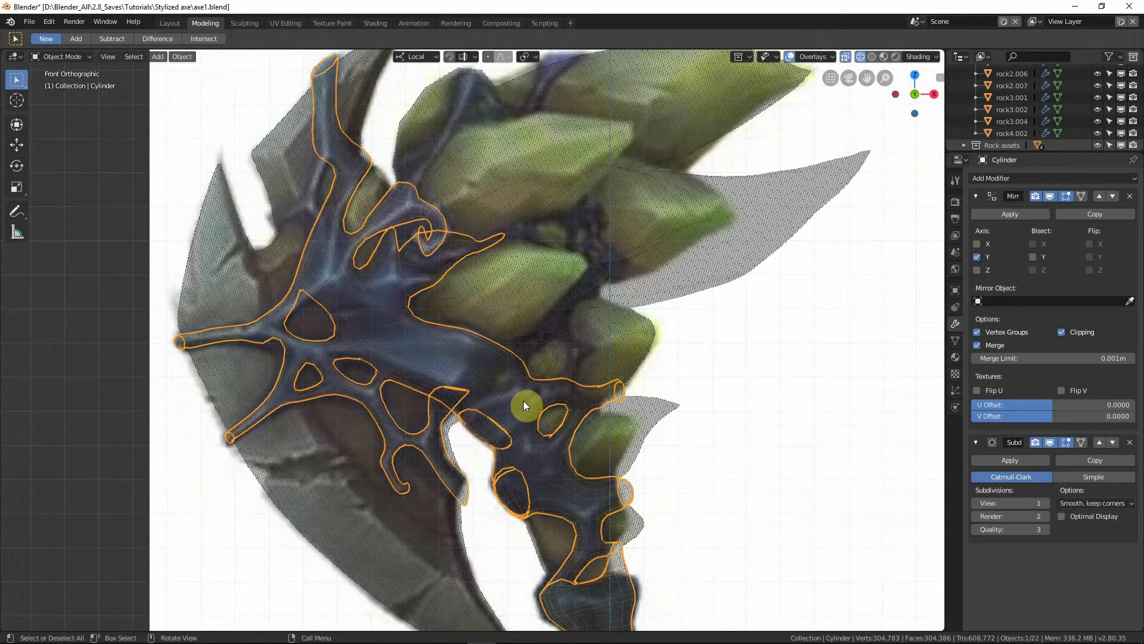
key("shift+z")
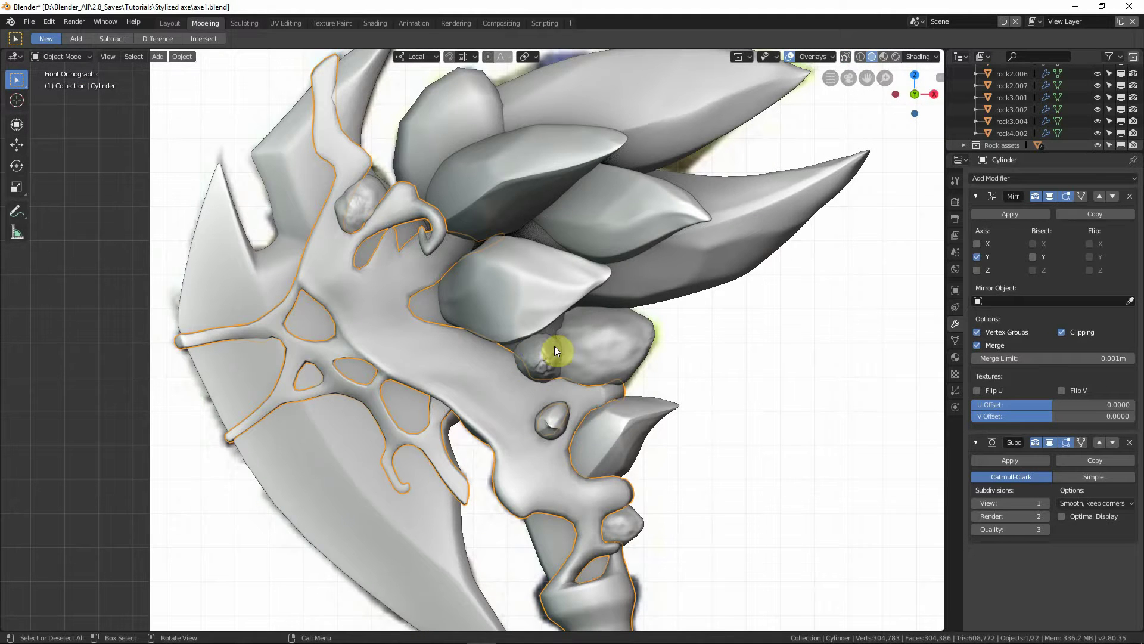
key("alt+z")
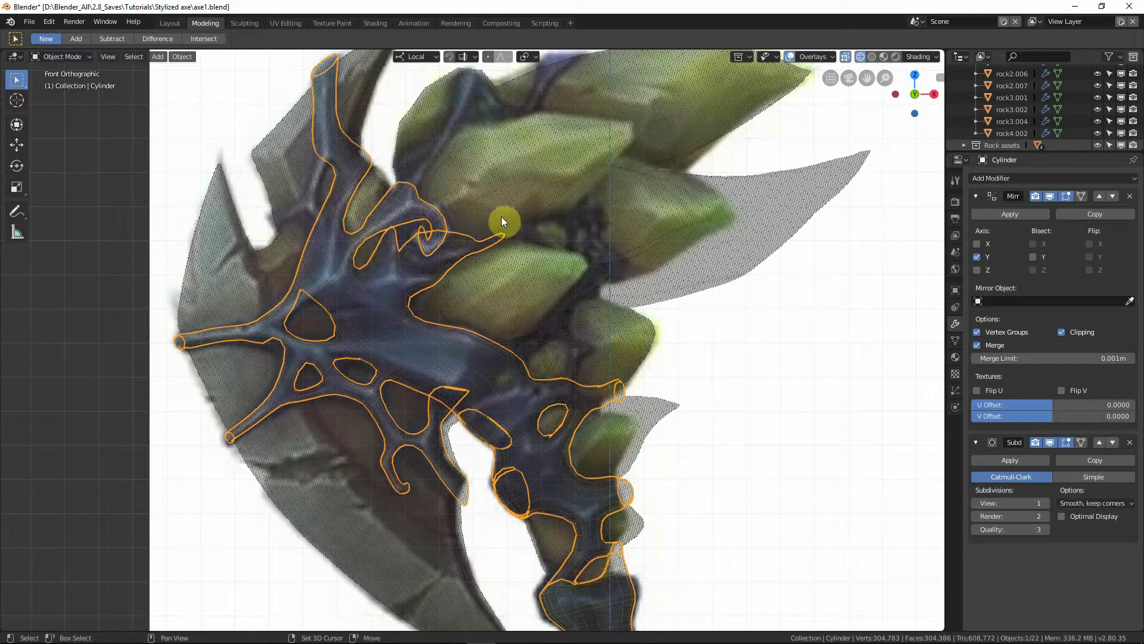
key("alt+z")
Step: Return to editing the frame mesh in wireframe and isolate it in local view
middle_click_drag(502, 243, 504, 284)
key("Tab")
scroll(505, 286, "up", 1)
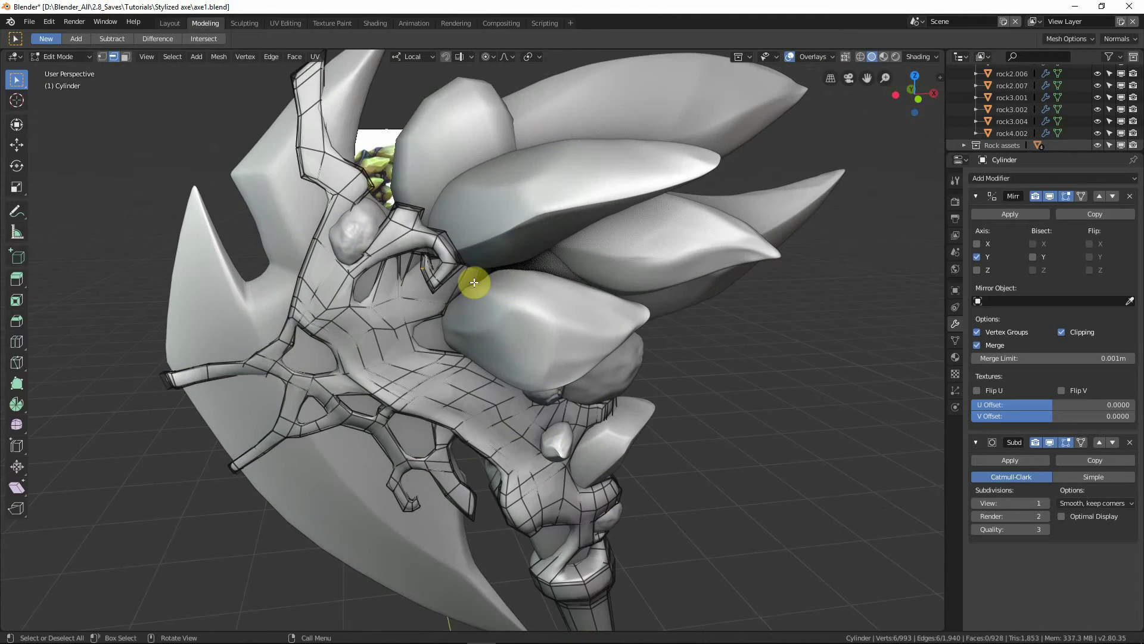
key("shift+z")
key("shift+z")
key("KP_Divide")
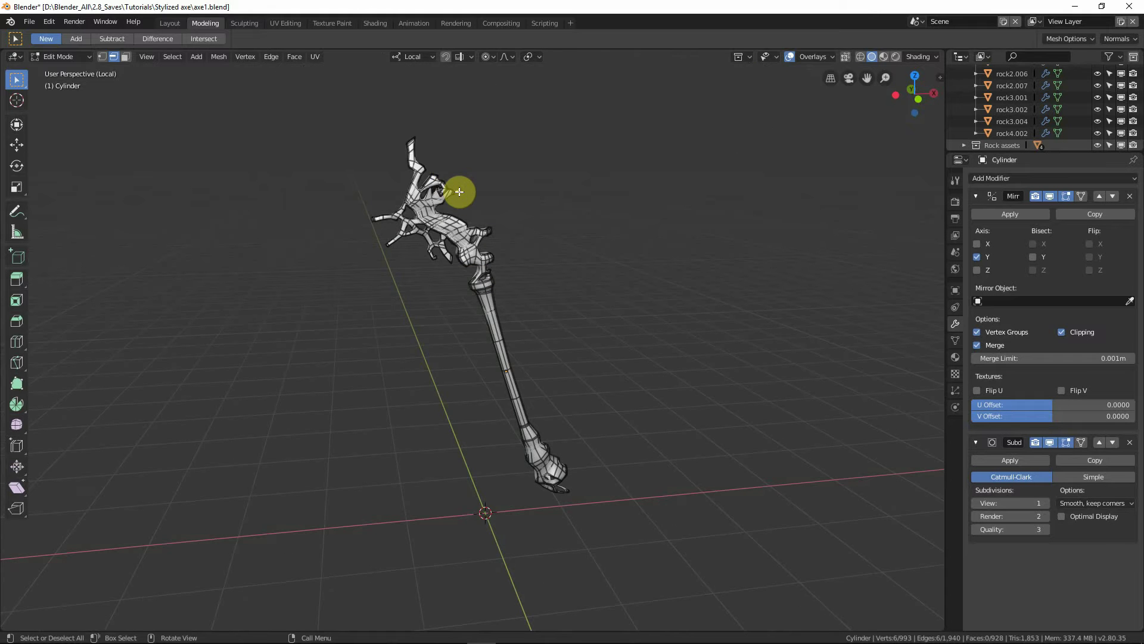
Step: Dissolve the spare edge loop and a second edge near the frame tip
scroll(460, 192, "up", 8)
middle_click_drag(459, 190, 731, 324)
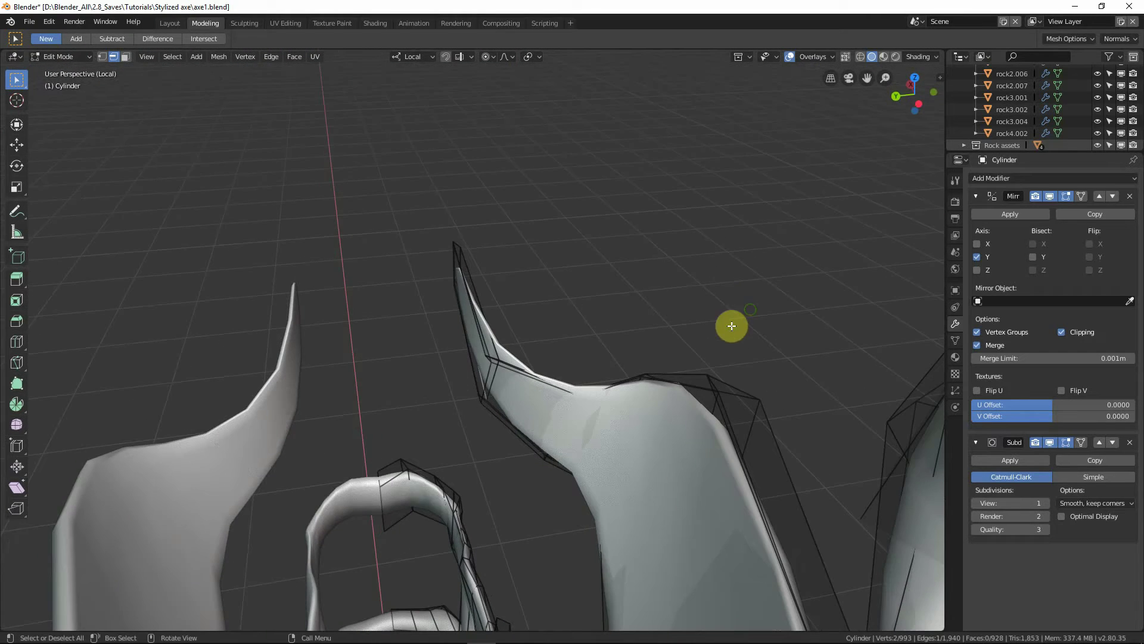
left_click(482, 374, "alt")
middle_click_drag(512, 380, 442, 378)
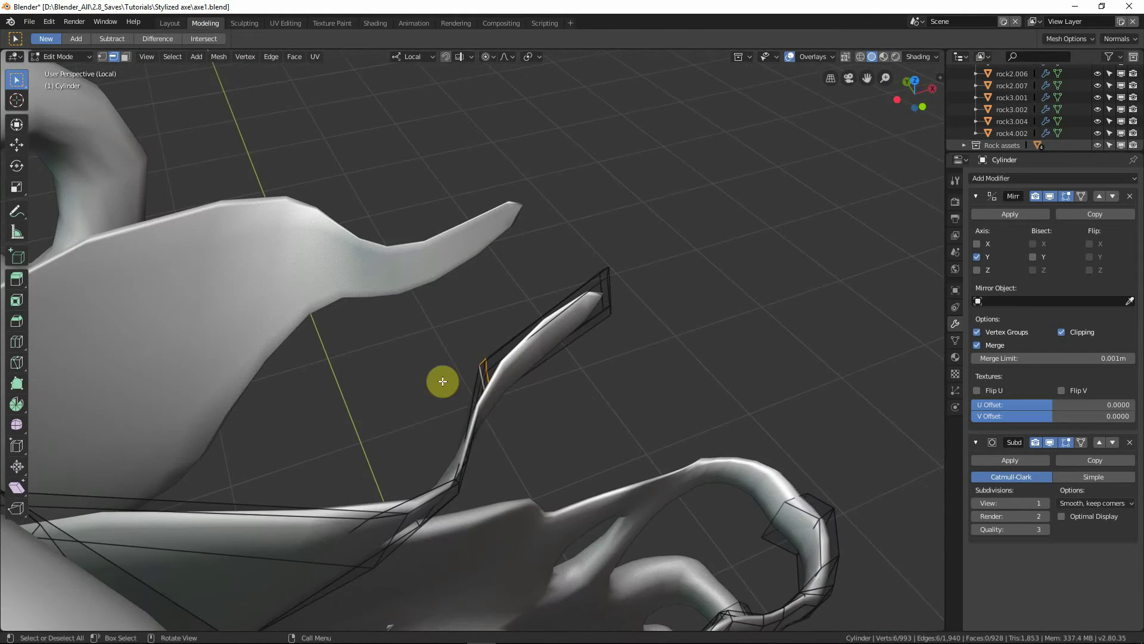
key("x")
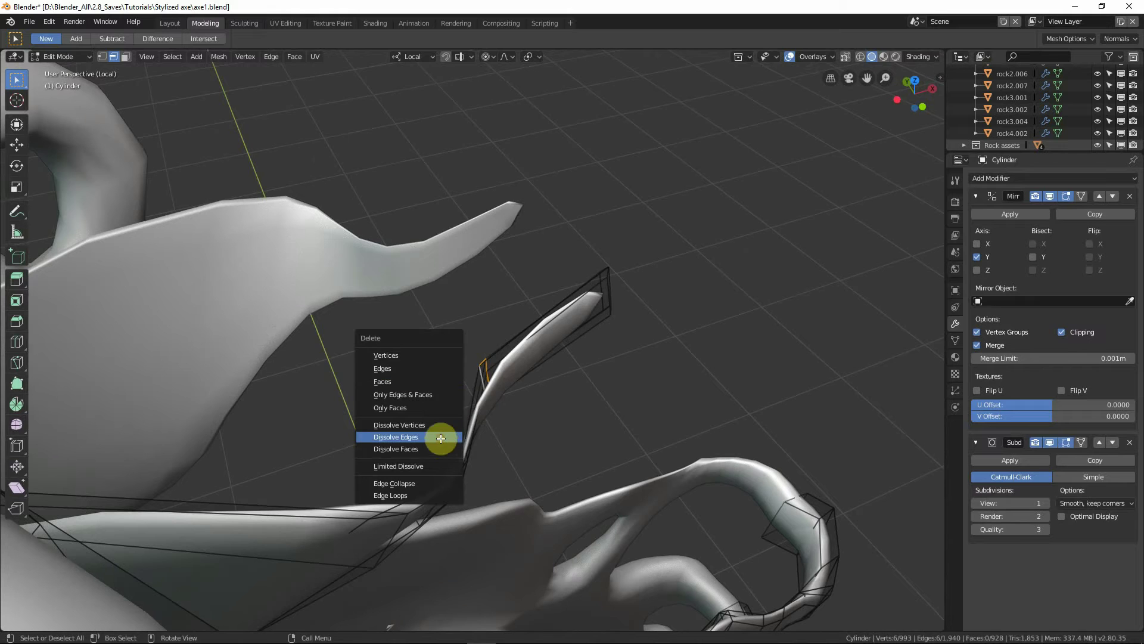
left_click(441, 438)
middle_click_drag(543, 426, 479, 366)
middle_click_drag(412, 418, 608, 467)
key("x")
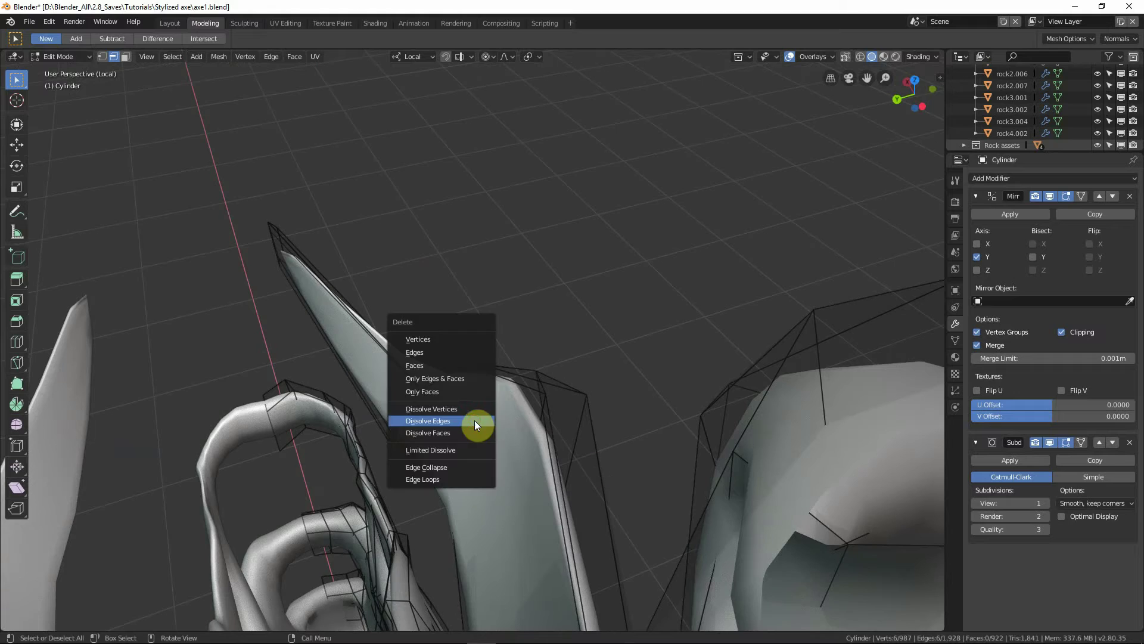
left_click(513, 411)
middle_click_drag(512, 411, 253, 404)
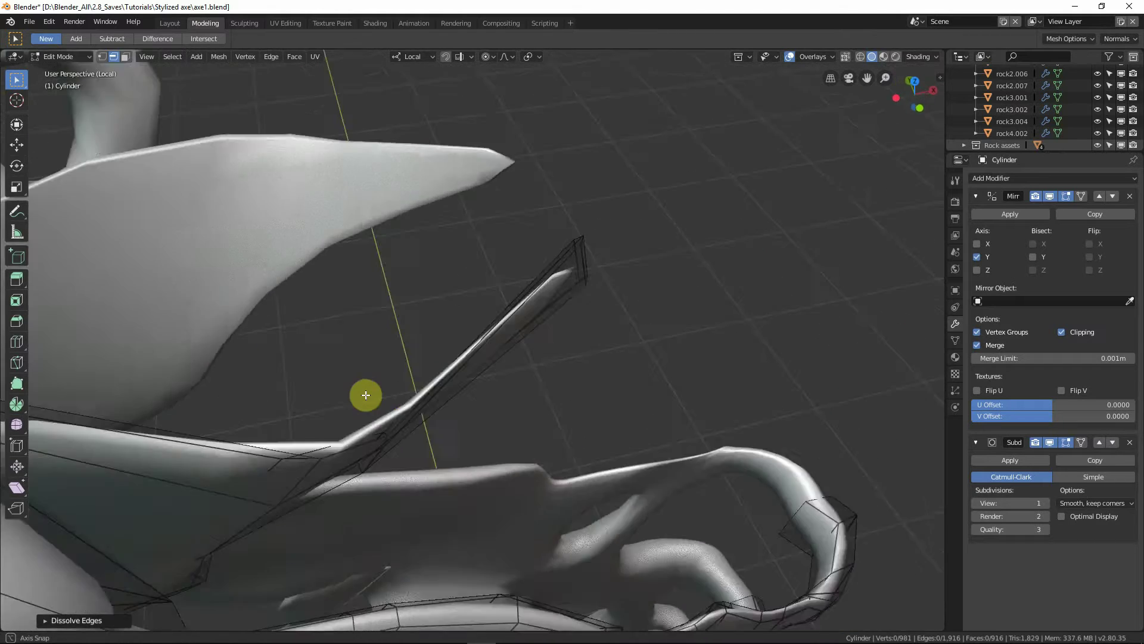
Step: Select two faces by the ring opening and lower them slightly from top view with soft falloff
left_click(390, 429, "alt")
middle_click_drag(390, 429, 388, 414)
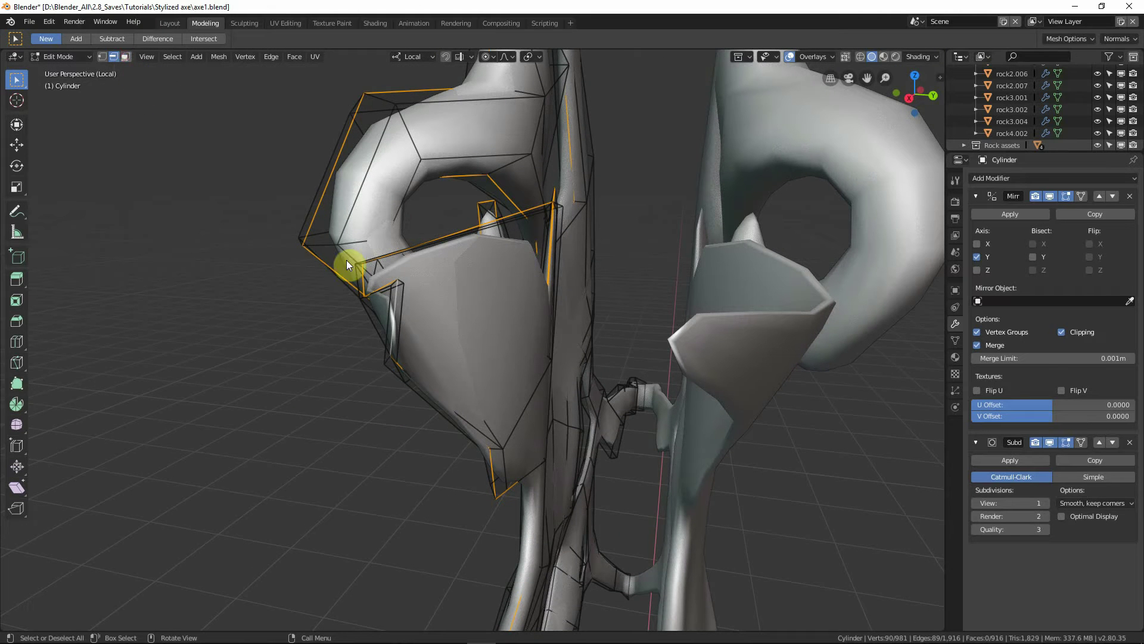
key("3")
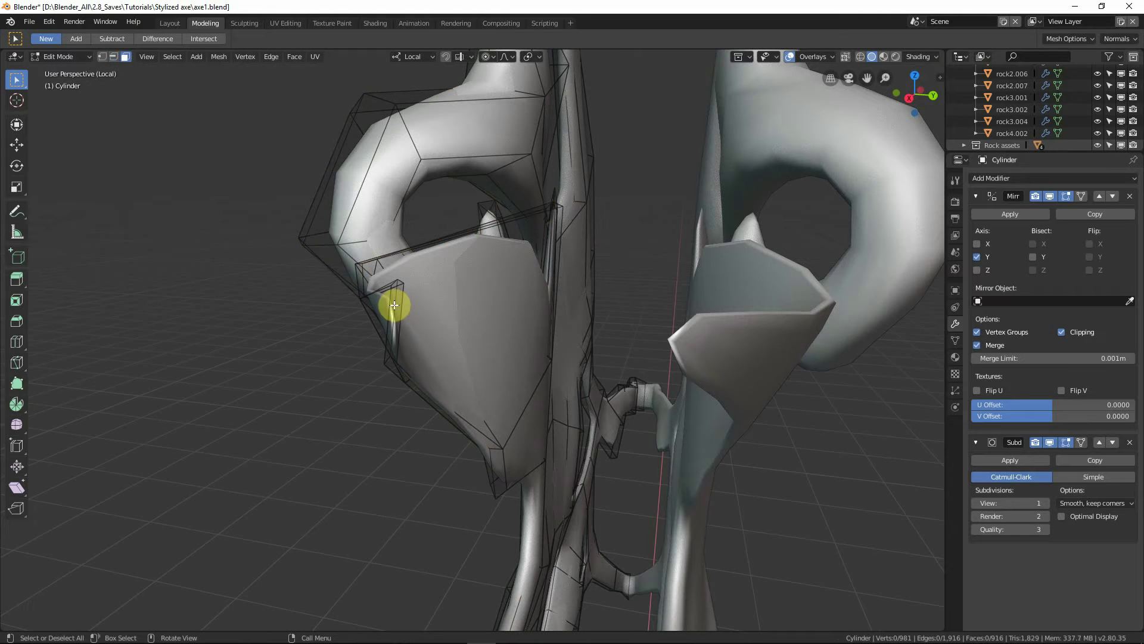
left_click(397, 308, "shift")
middle_click_drag(485, 362, 608, 378)
key("KP_7")
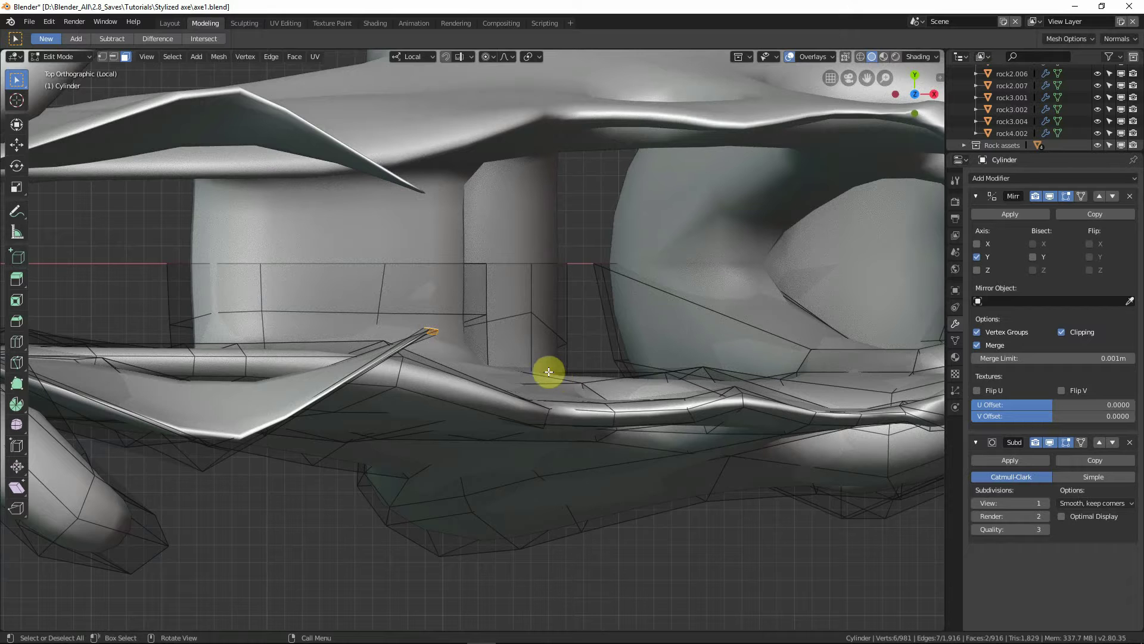
key("g")
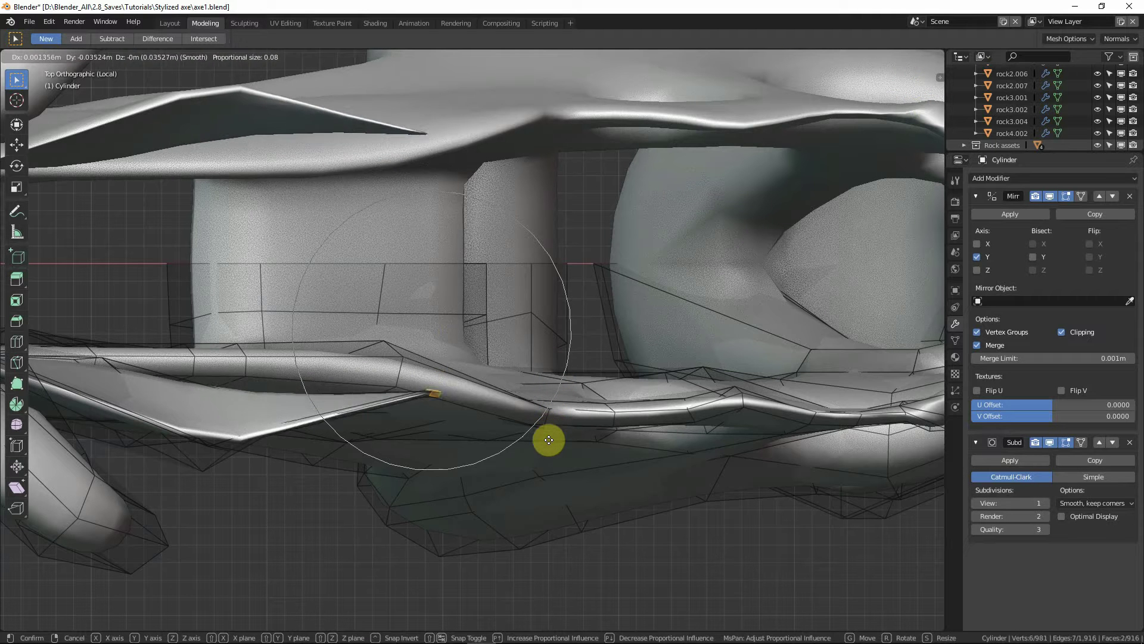
left_click(547, 454)
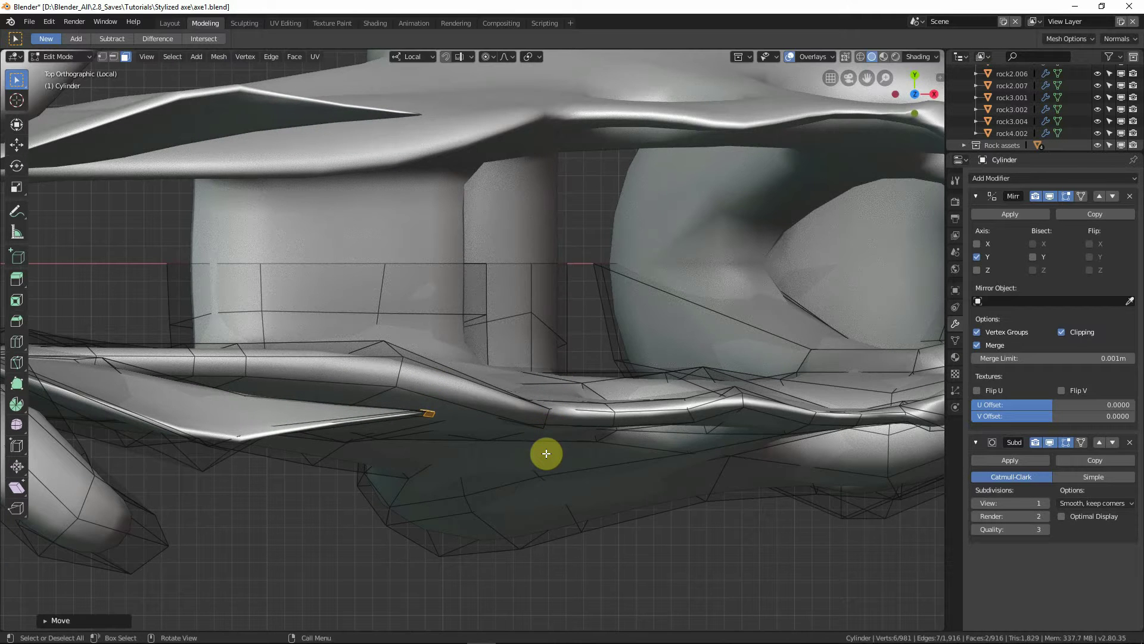
Step: Switch to a see-through wireframe perspective view zoomed in on the axe head
key("KP_1")
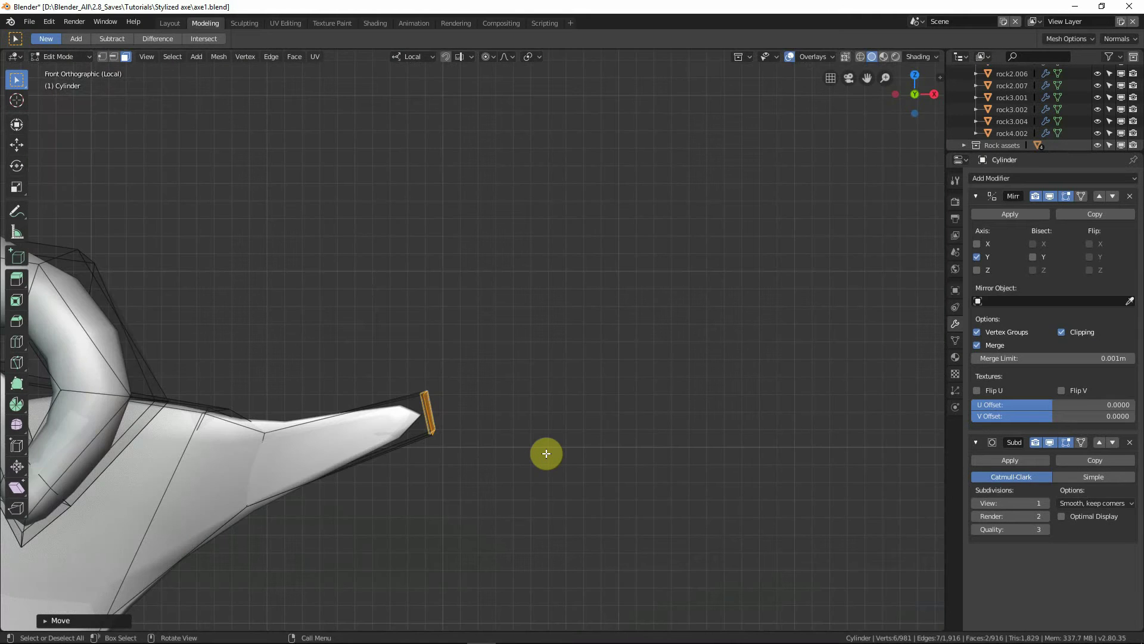
key("KP_Divide")
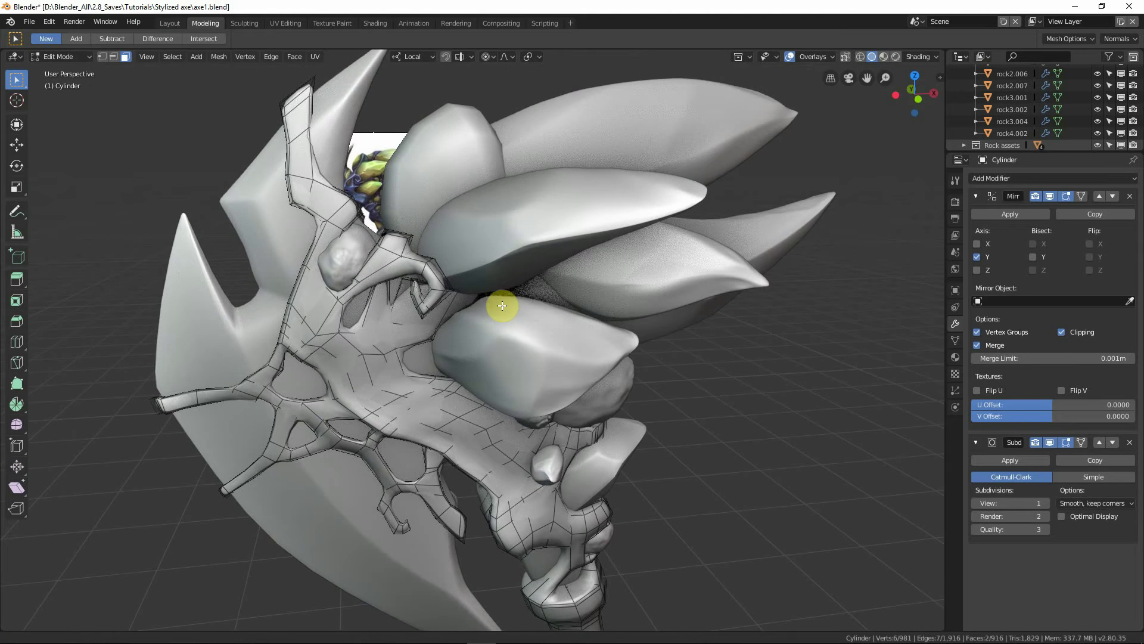
key("shift+z")
key("shift+z")
middle_click_drag(534, 332, 472, 327)
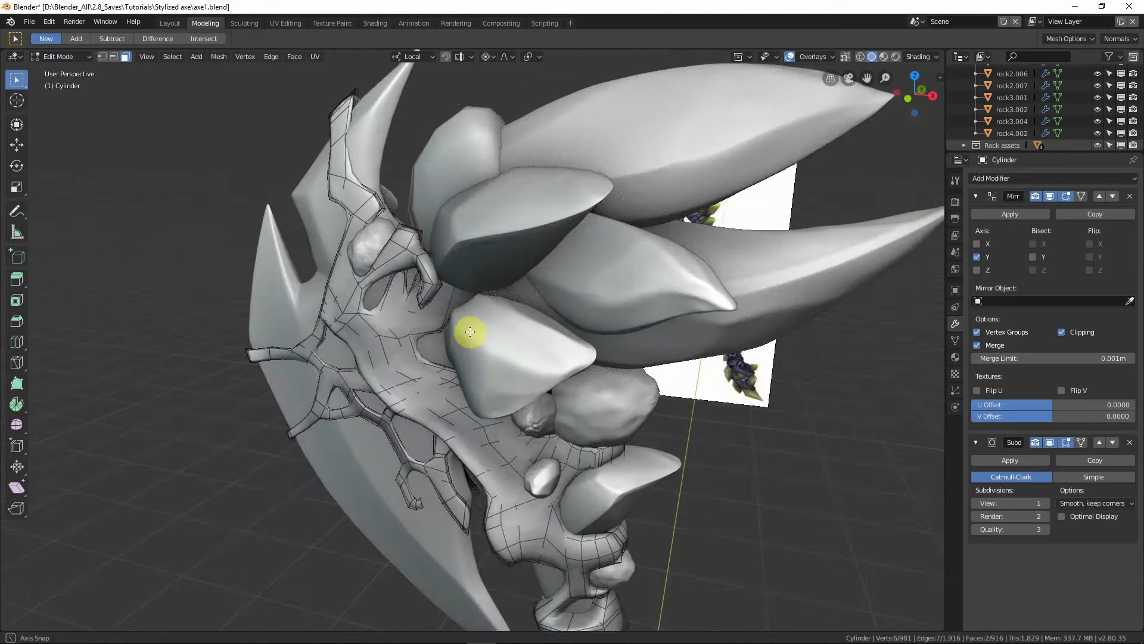
scroll(473, 327, "up", 3)
Step: Slide the selected tendril vertex along the Y axis
key("g")
key("y")
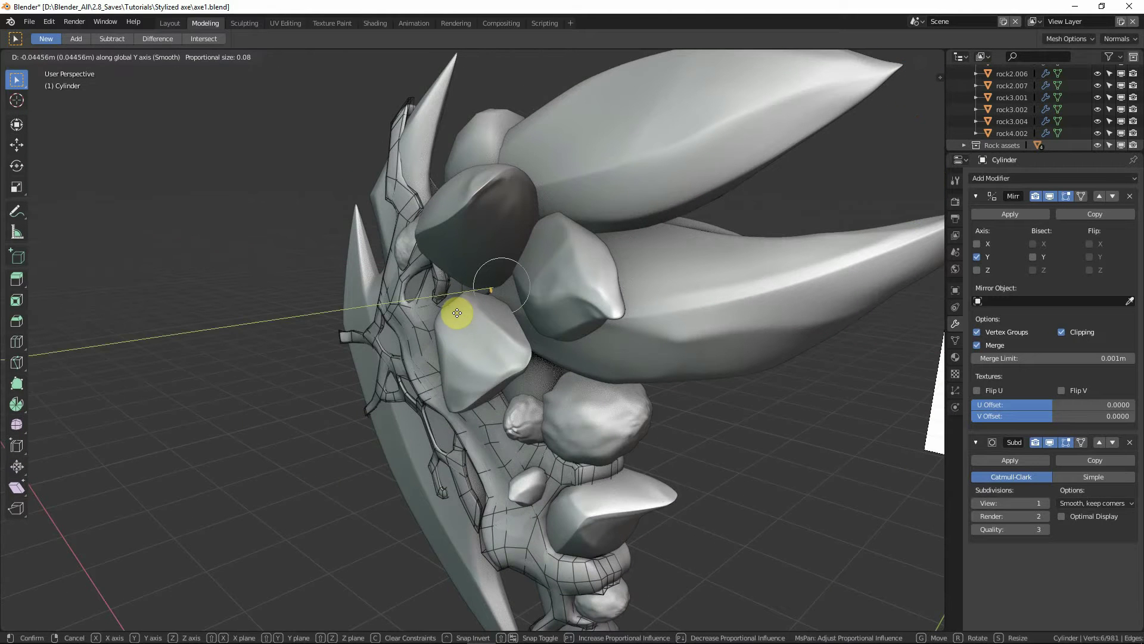
left_click(457, 315)
middle_click_drag(459, 319, 591, 320)
Step: Extrude the tendril end outward and reposition the new tip
key("e")
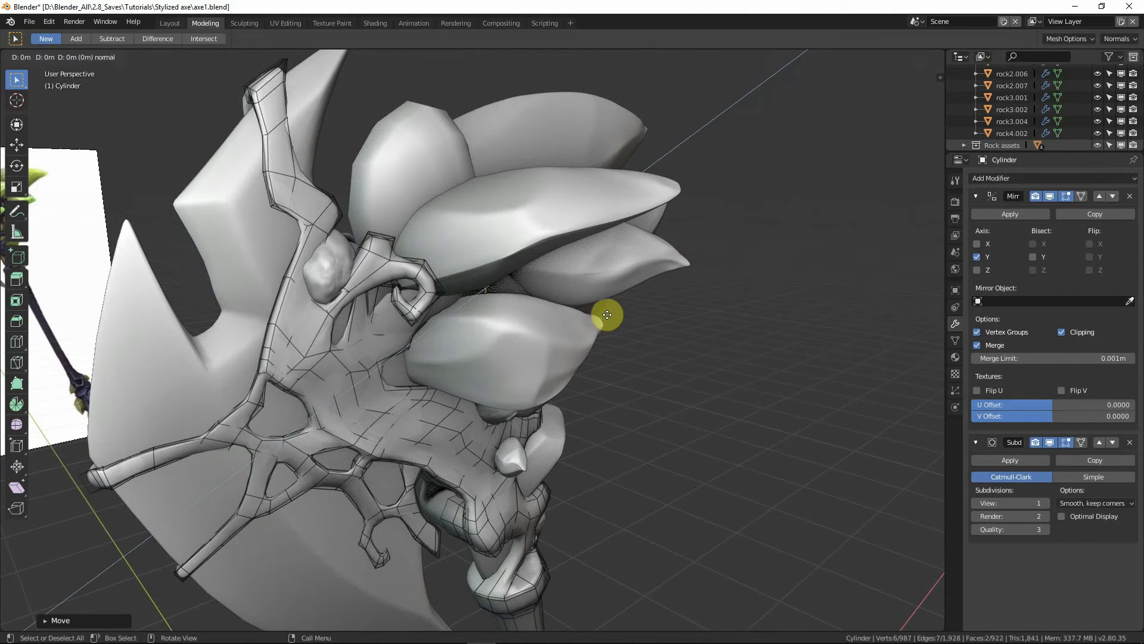
left_click(608, 314)
key("g")
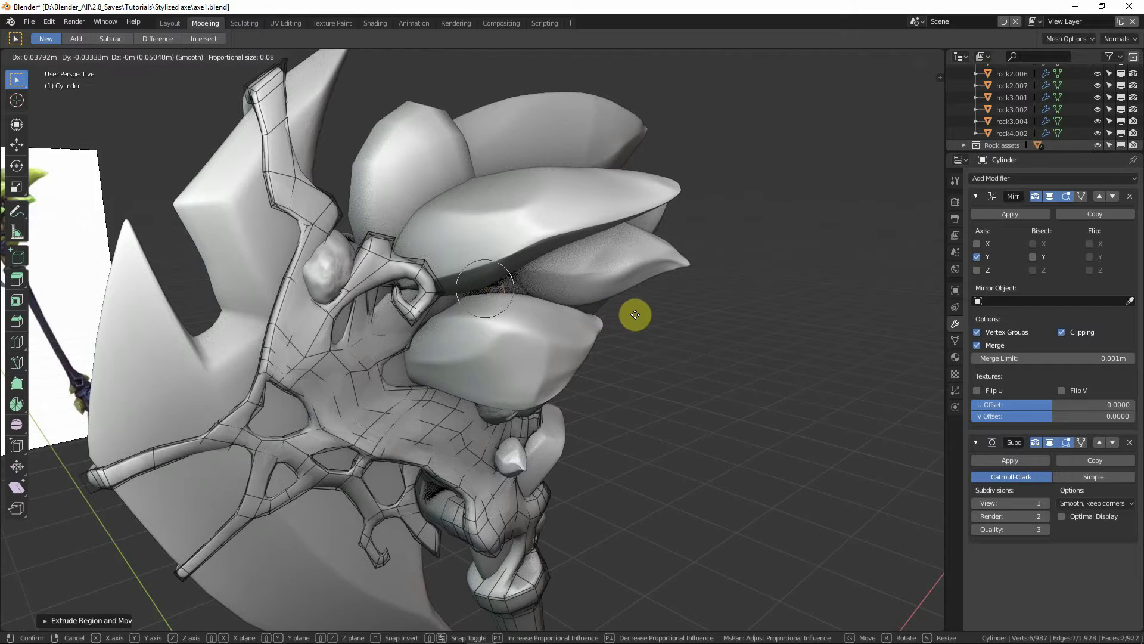
left_click(635, 314)
middle_click_drag(636, 314, 492, 324)
Step: Enlarge and move the tendril tip, scaling it up a second time
key("s")
left_click(549, 314)
key("g")
left_click(510, 327)
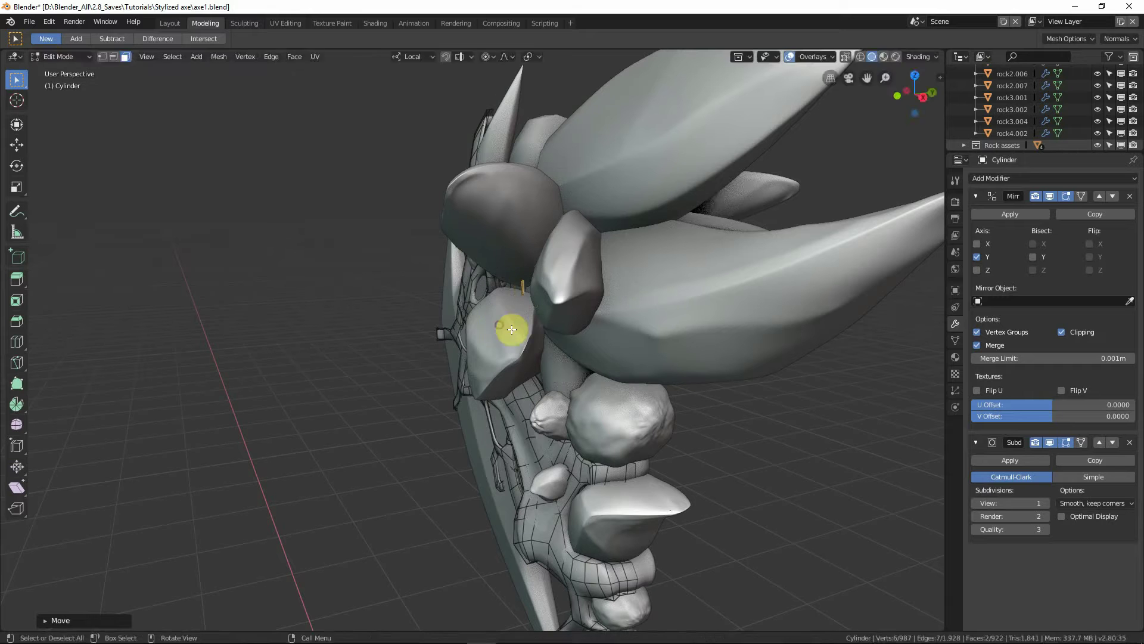
key("s")
left_click(547, 355)
middle_click_drag(548, 354, 601, 271)
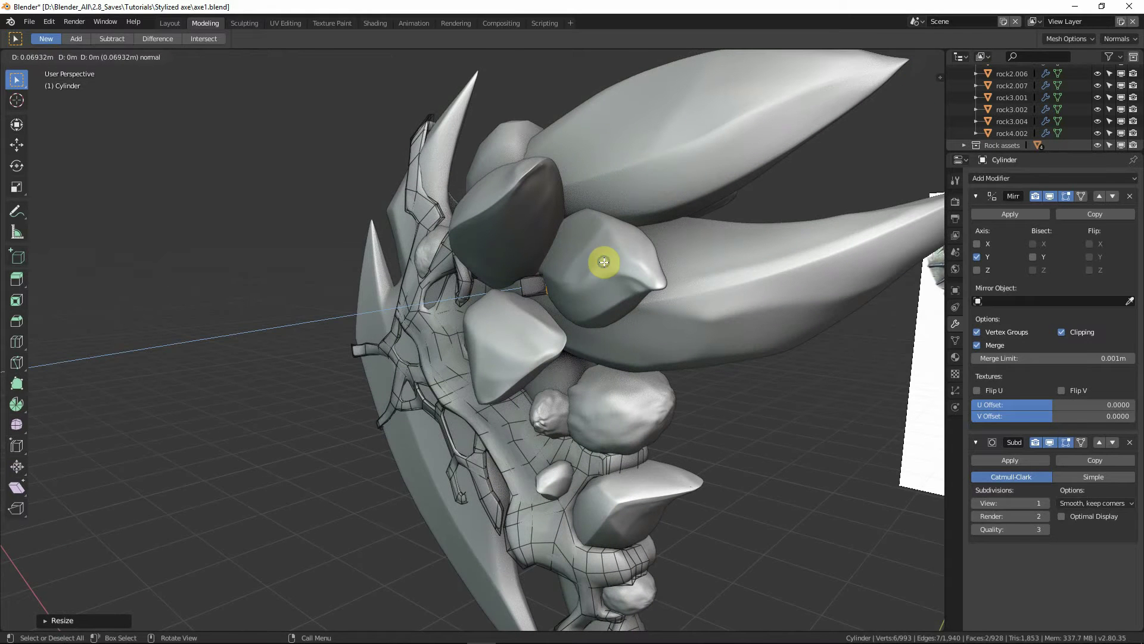
left_click(604, 262)
Step: Check the tip from around the axe, then reposition and enlarge the tendril end
key("g")
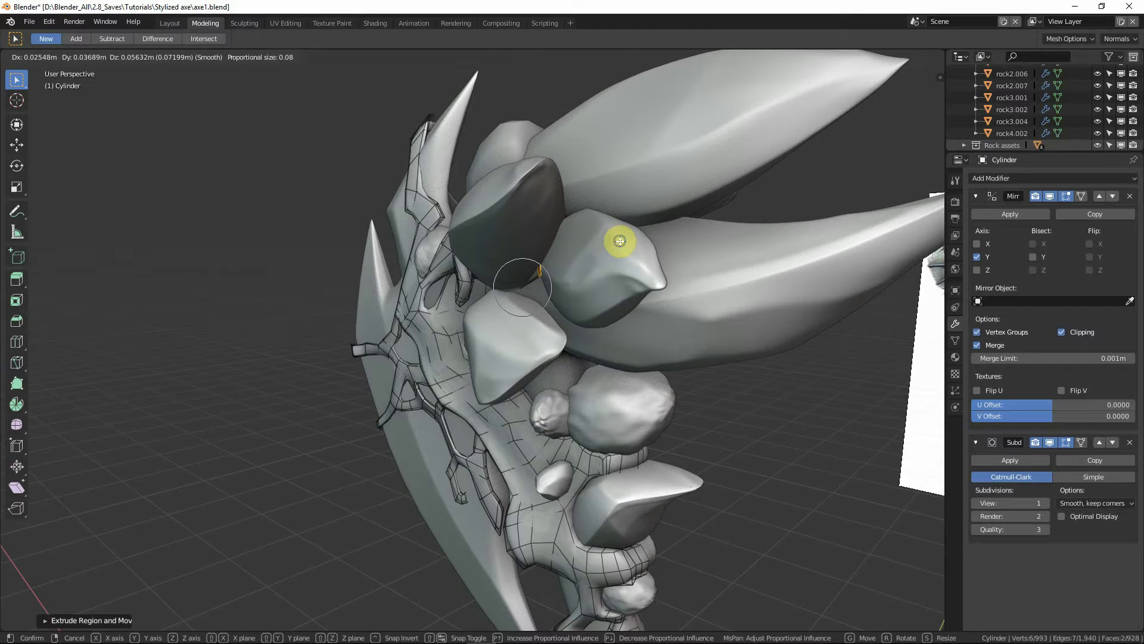
right_click(619, 240)
middle_click_drag(599, 288, 654, 292)
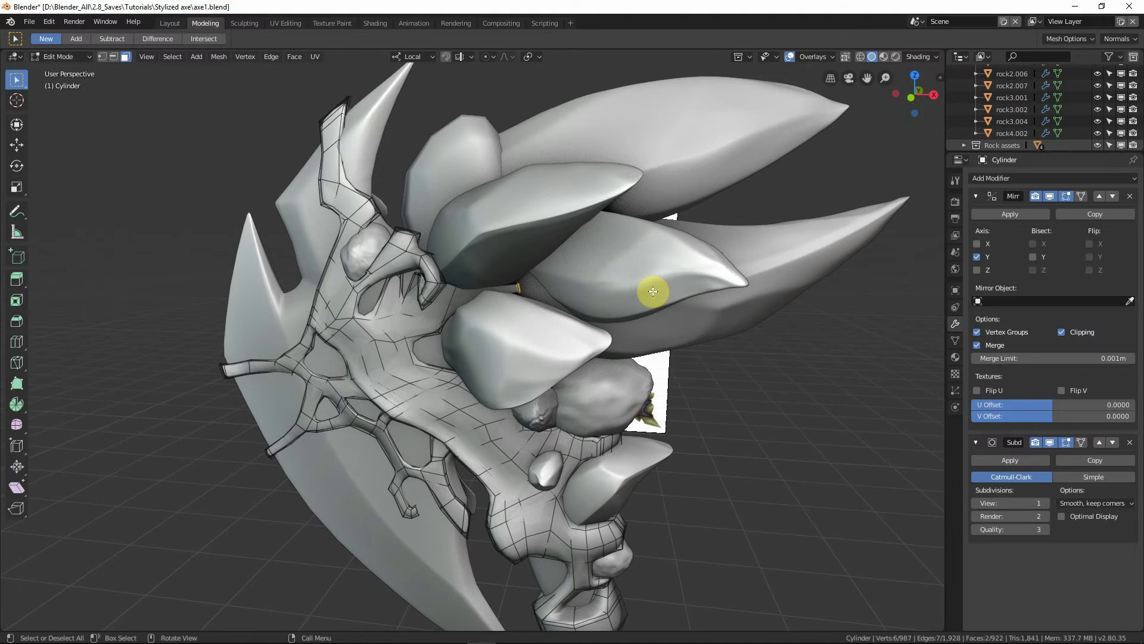
middle_click_drag(653, 291, 668, 290)
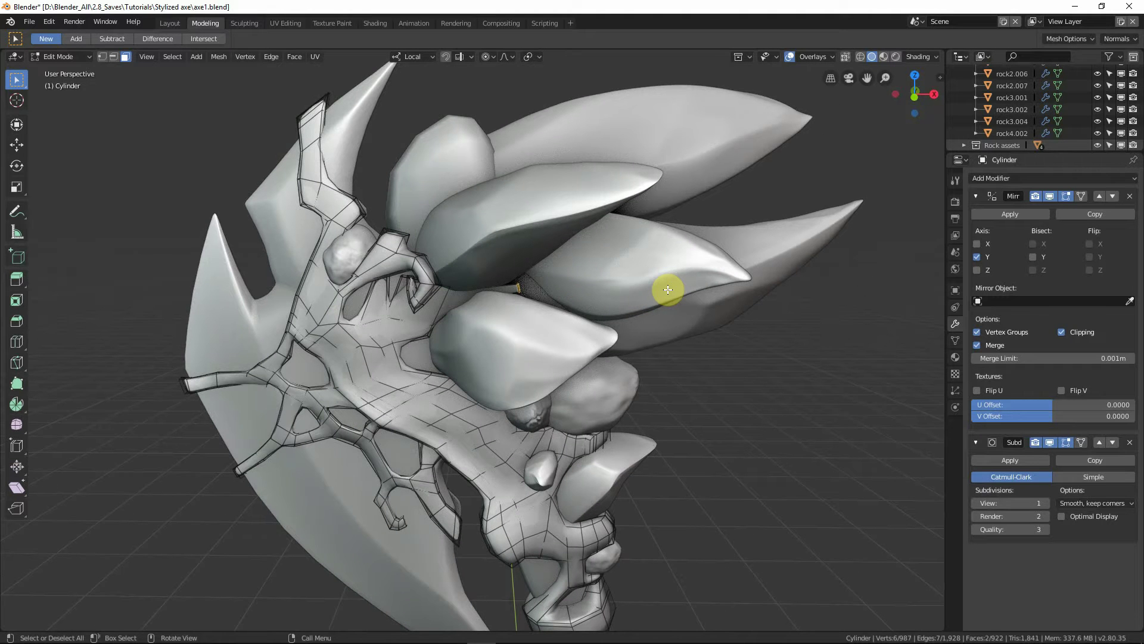
key("g")
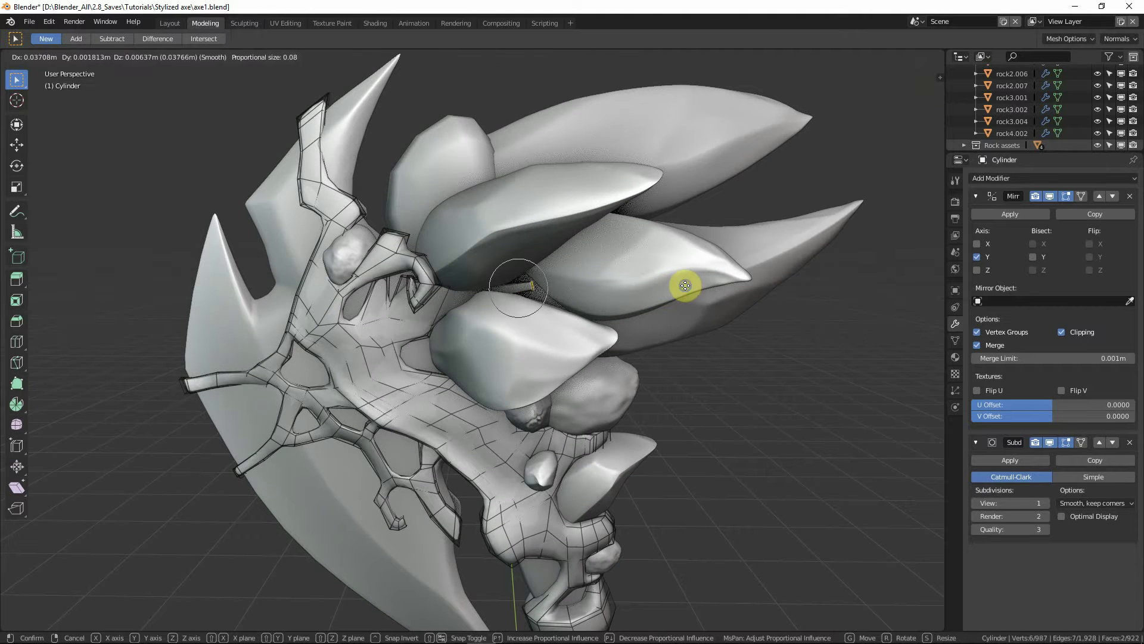
right_click(685, 286)
key("g")
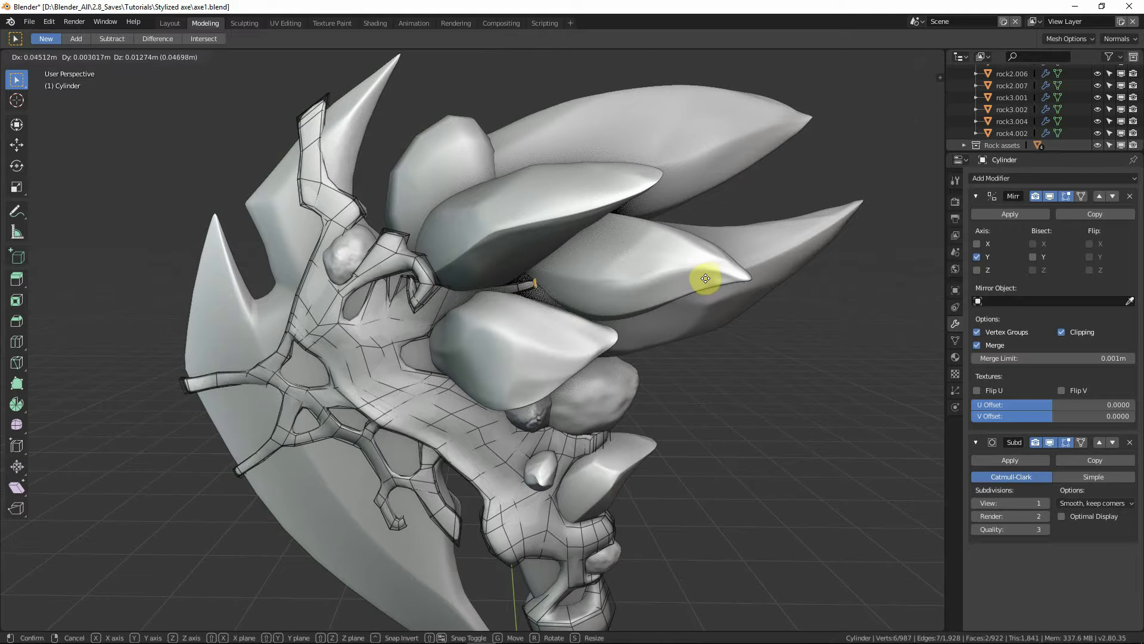
left_click(722, 268)
key("s")
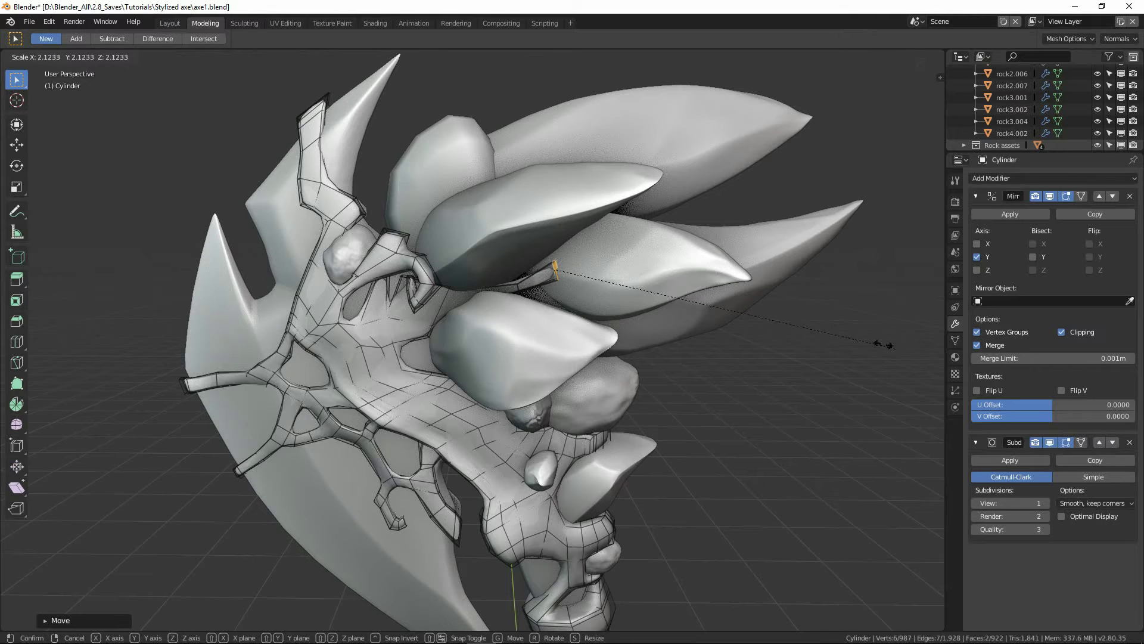
left_click(858, 327)
Step: Extrude the tendril end further out and position it between the rock spikes
middle_click_drag(807, 309, 755, 313)
key("e")
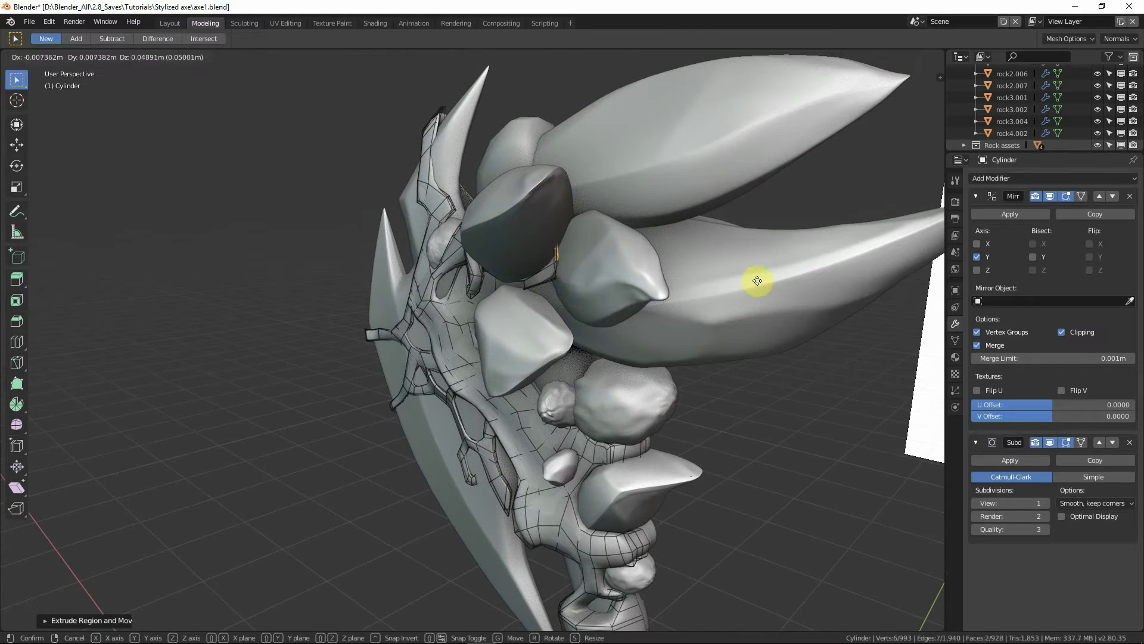
left_click(771, 270)
middle_click_drag(761, 280, 856, 238)
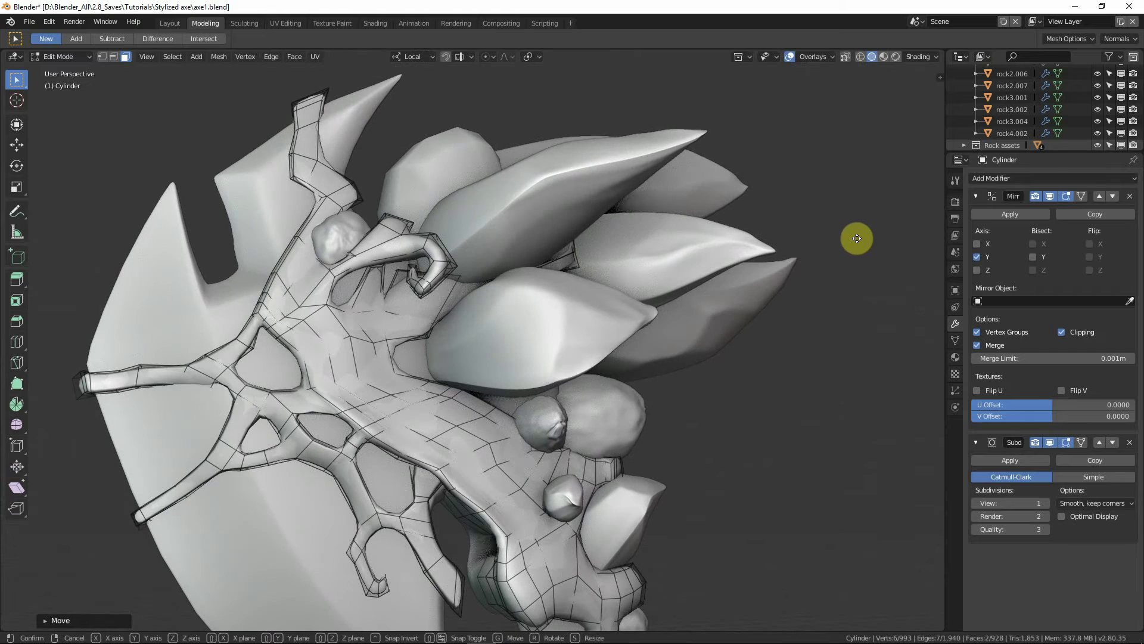
key("g")
left_click(872, 237)
middle_click_drag(771, 255, 568, 272)
key("g")
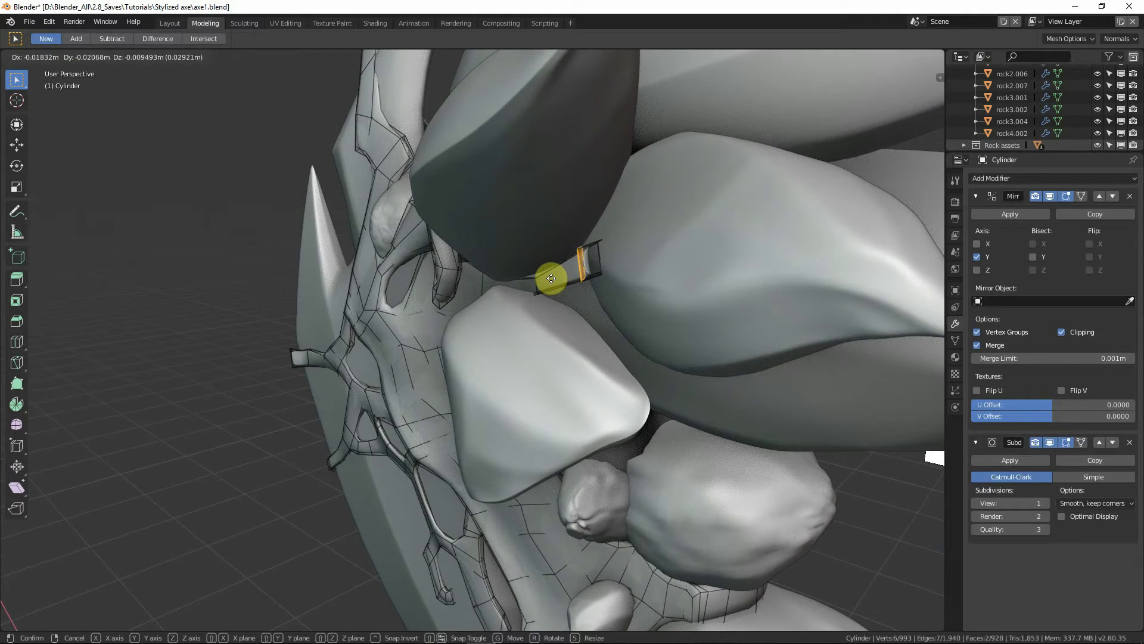
Step: In see-through view, select all and merge overlapping doubles, removing 6 vertices
key("Escape")
key("shift+z")
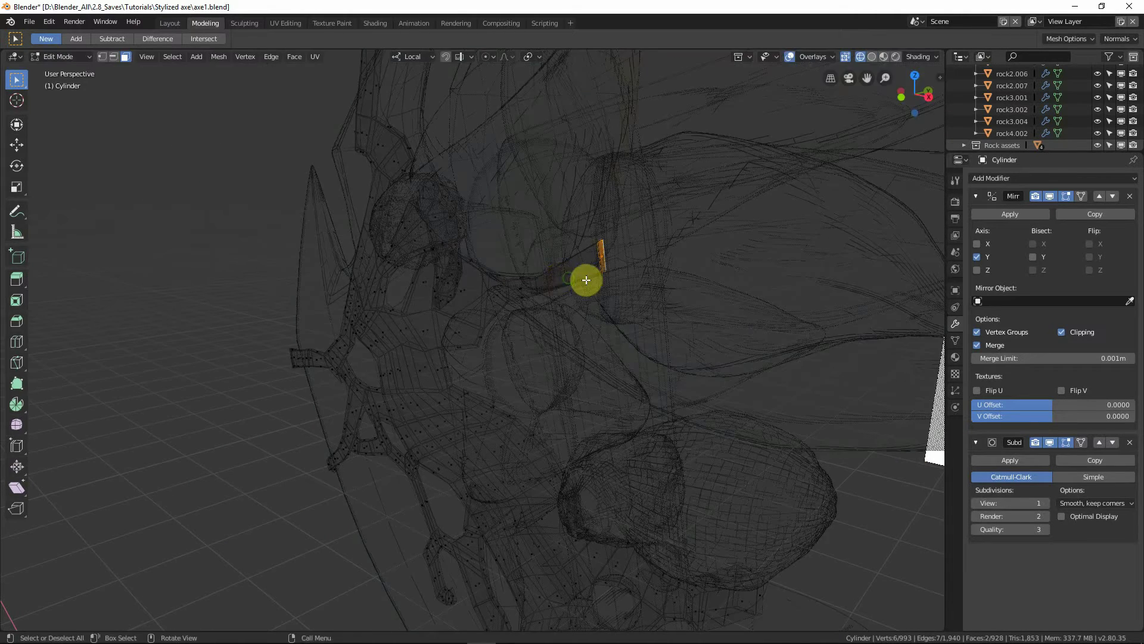
middle_click_drag(585, 280, 689, 303)
key("a")
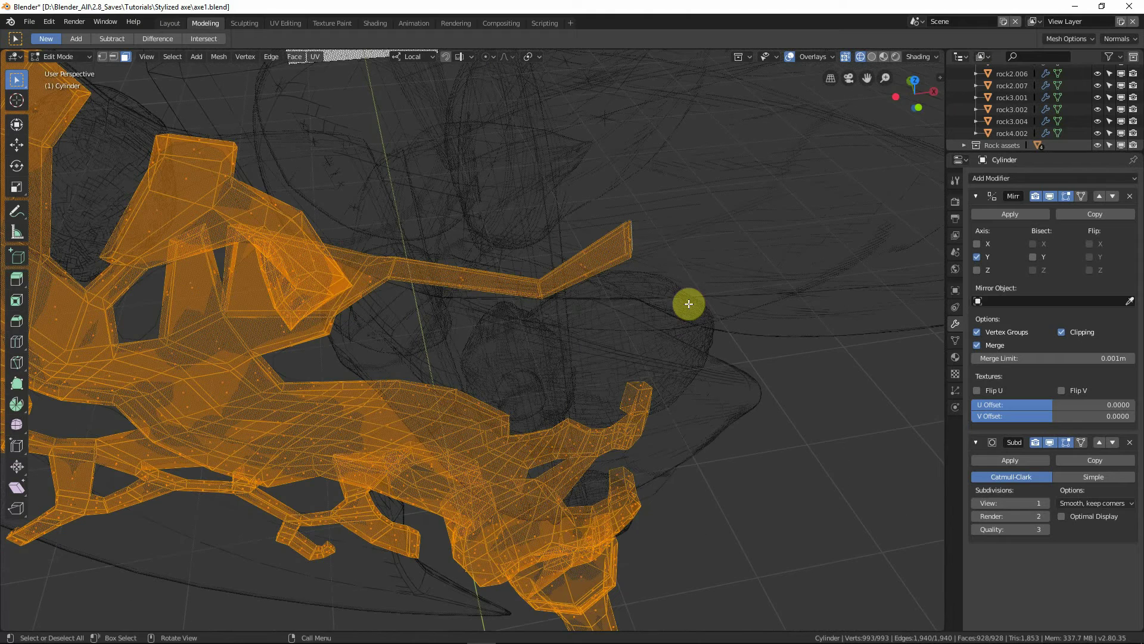
key("ctrl+v")
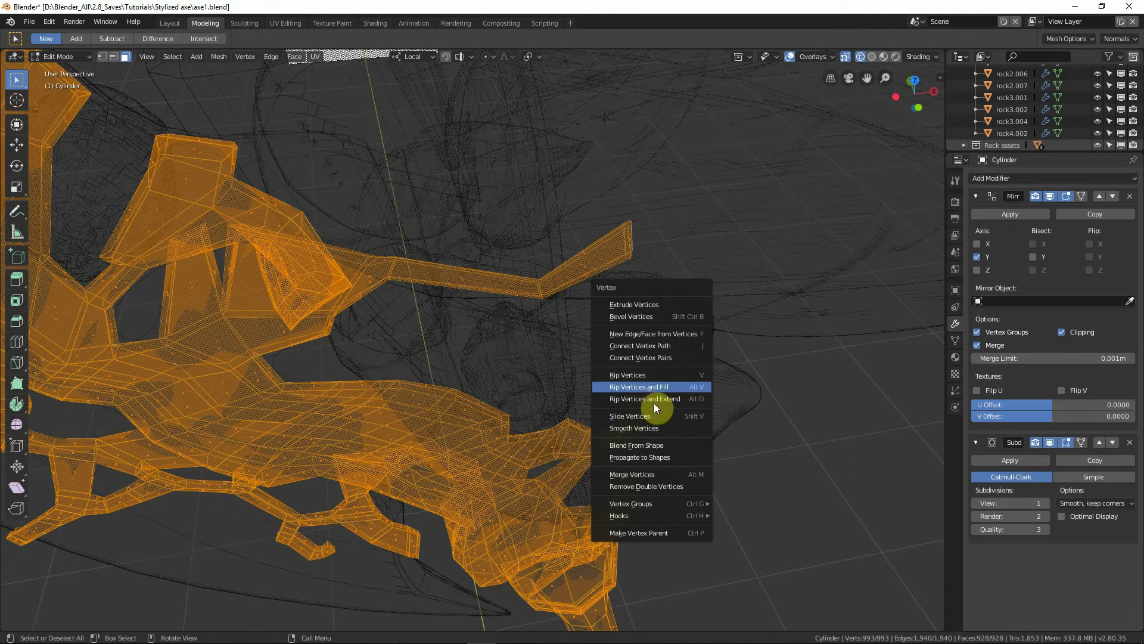
left_click(652, 485)
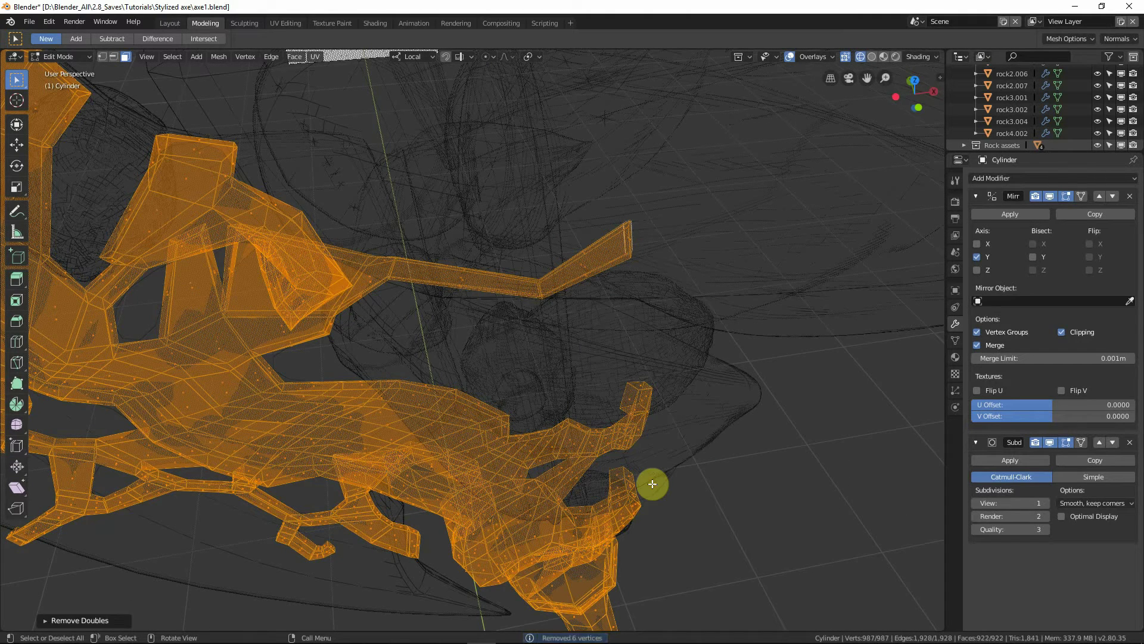
Step: Select the tendril's end face and return to solid shading
left_click(631, 239)
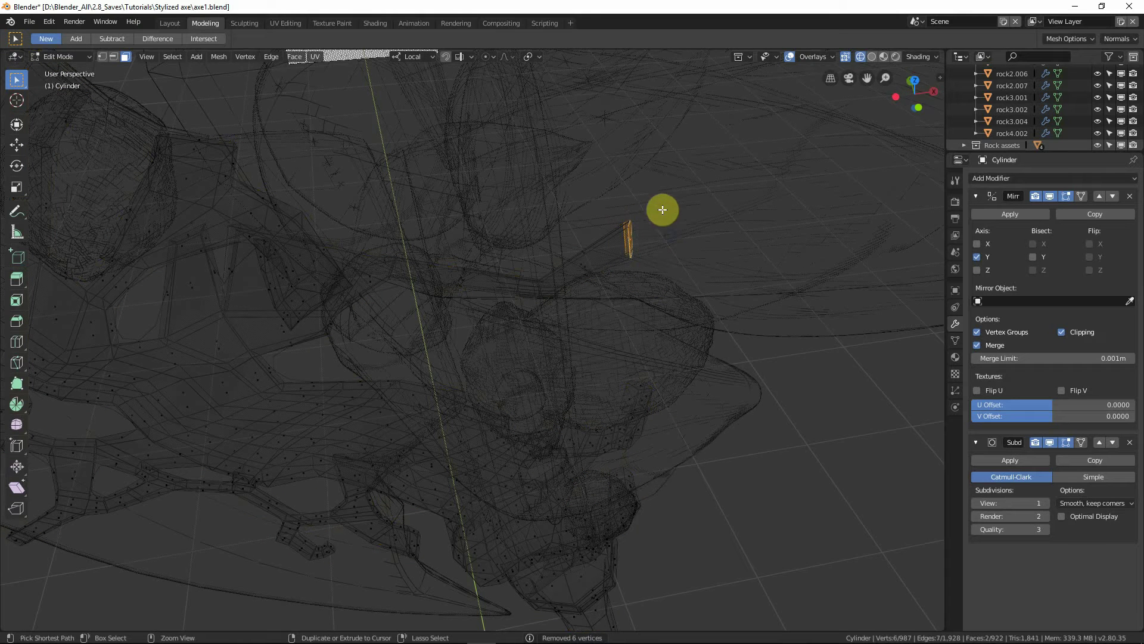
right_click_drag(625, 266, 629, 260, "ctrl")
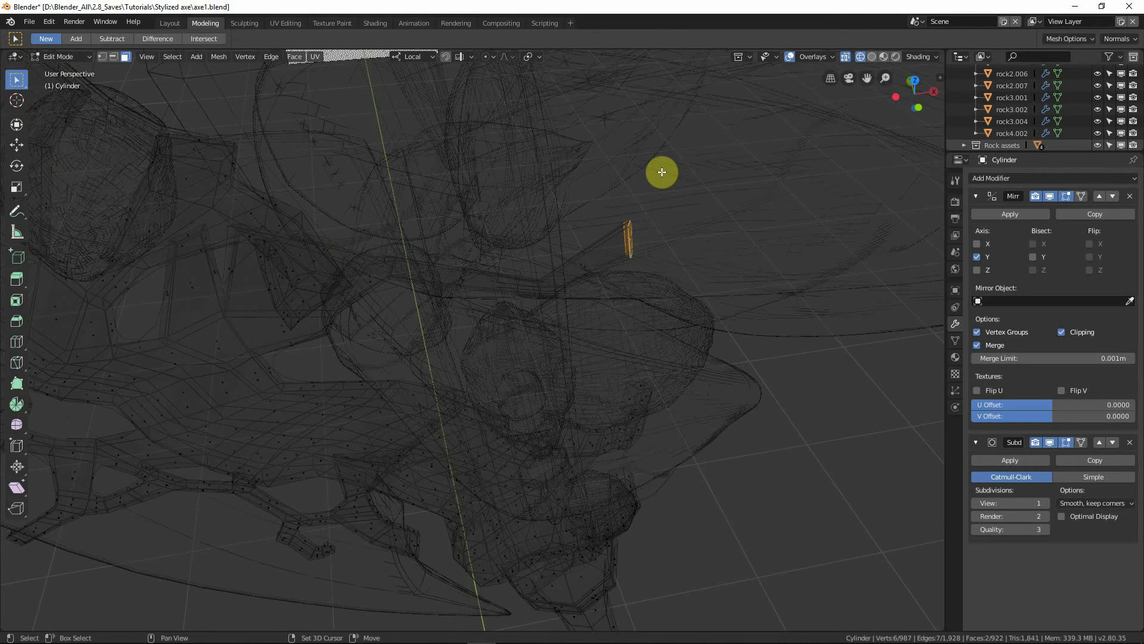
key("shift+z")
mouse_move(664, 186)
middle_mouse_down()
mouse_move(644, 258)
mouse_move(598, 206)
mouse_move(544, 204)
mouse_move(523, 231)
middle_mouse_up()
Step: Reposition the tendril end and extrude a new segment from it
key("g")
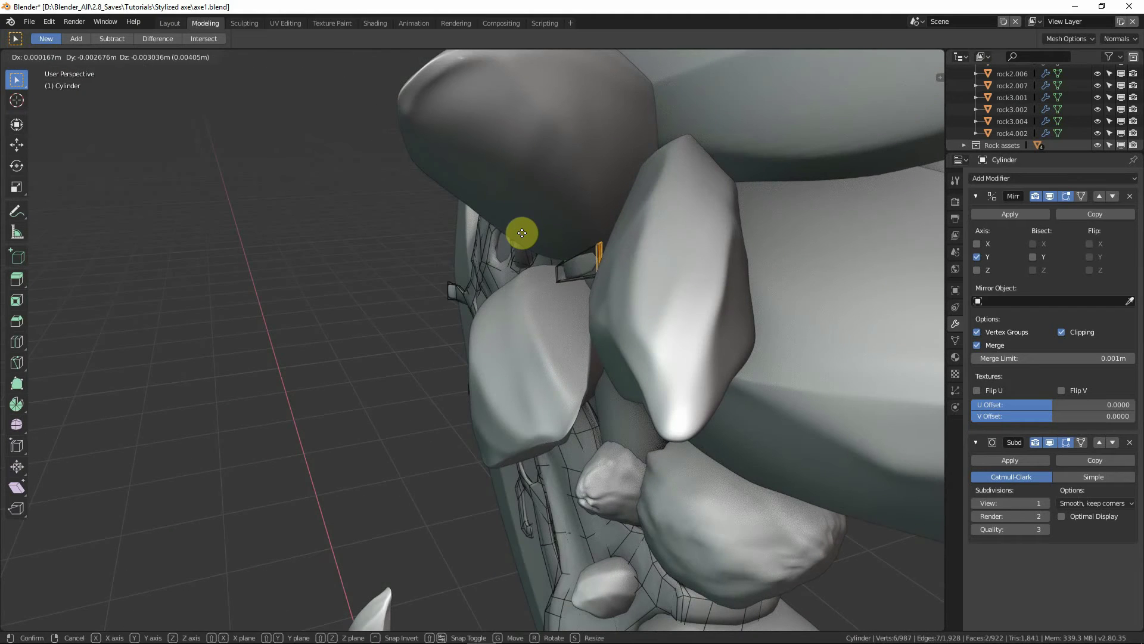
left_click(511, 237)
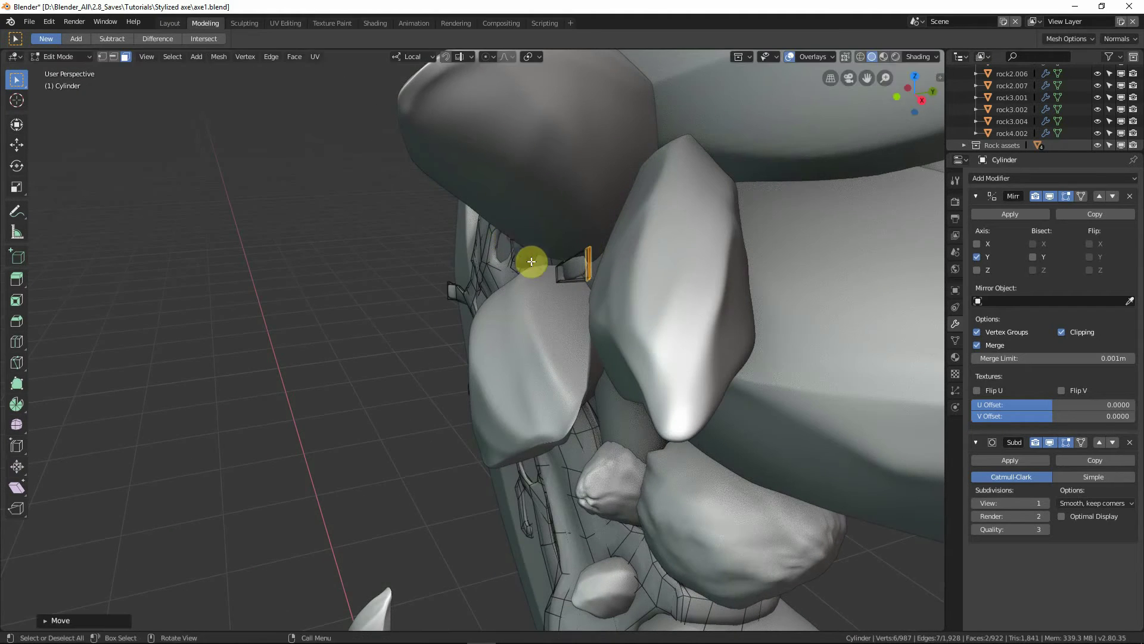
middle_click_drag(531, 258, 734, 238)
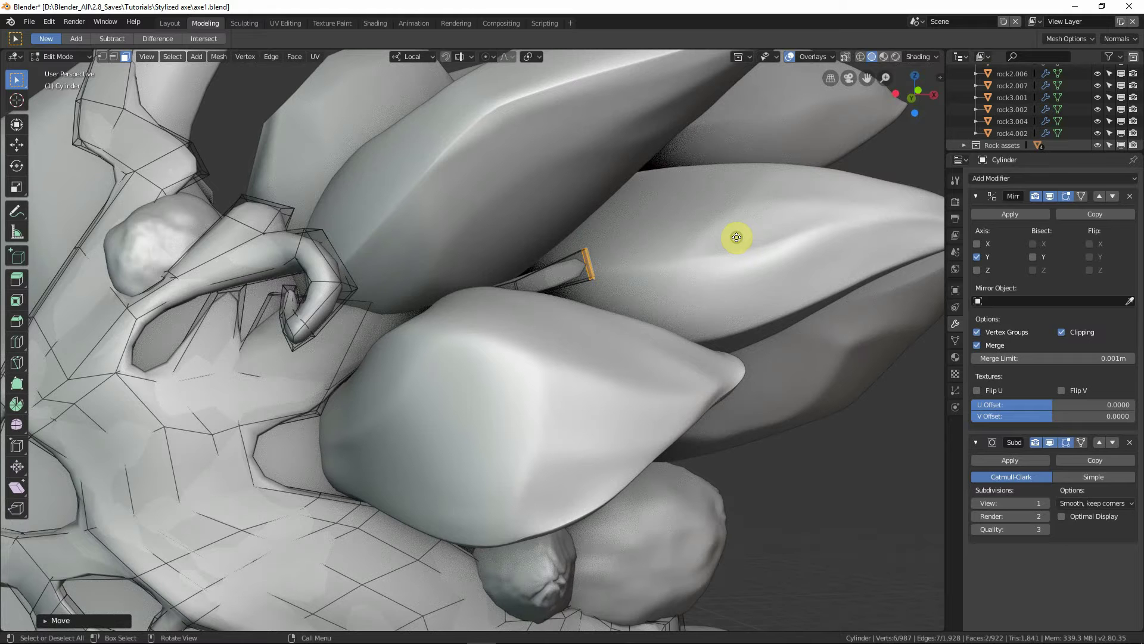
key("e")
right_click(736, 237)
key("g")
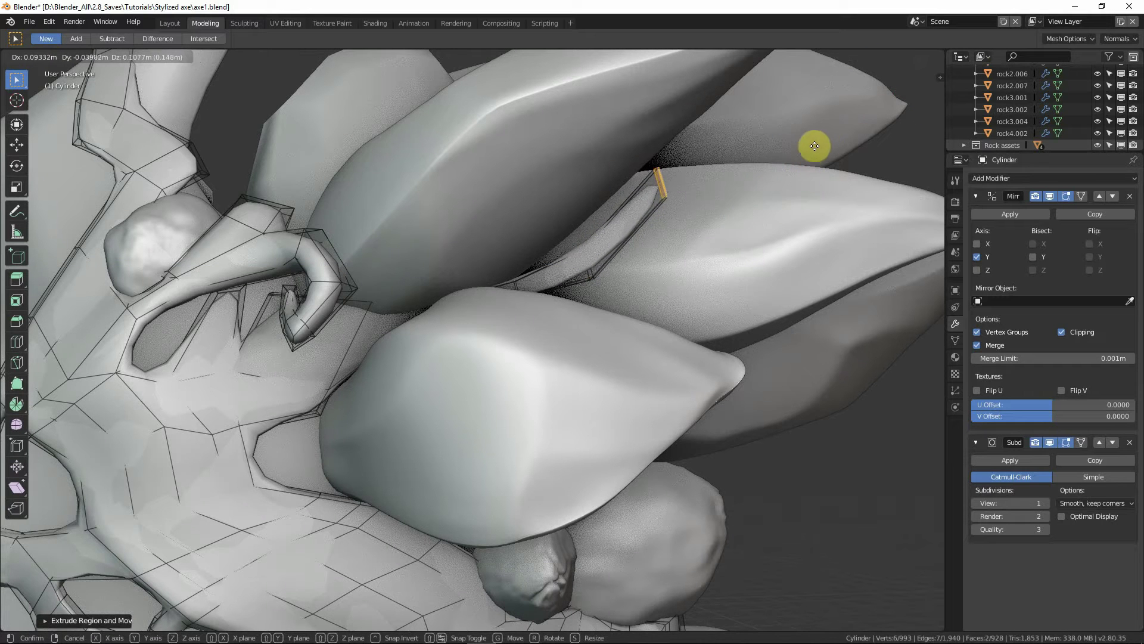
left_click(827, 127)
Step: Fine-tune the tendril end's position from several angles, including from below
middle_click_drag(651, 255, 524, 306)
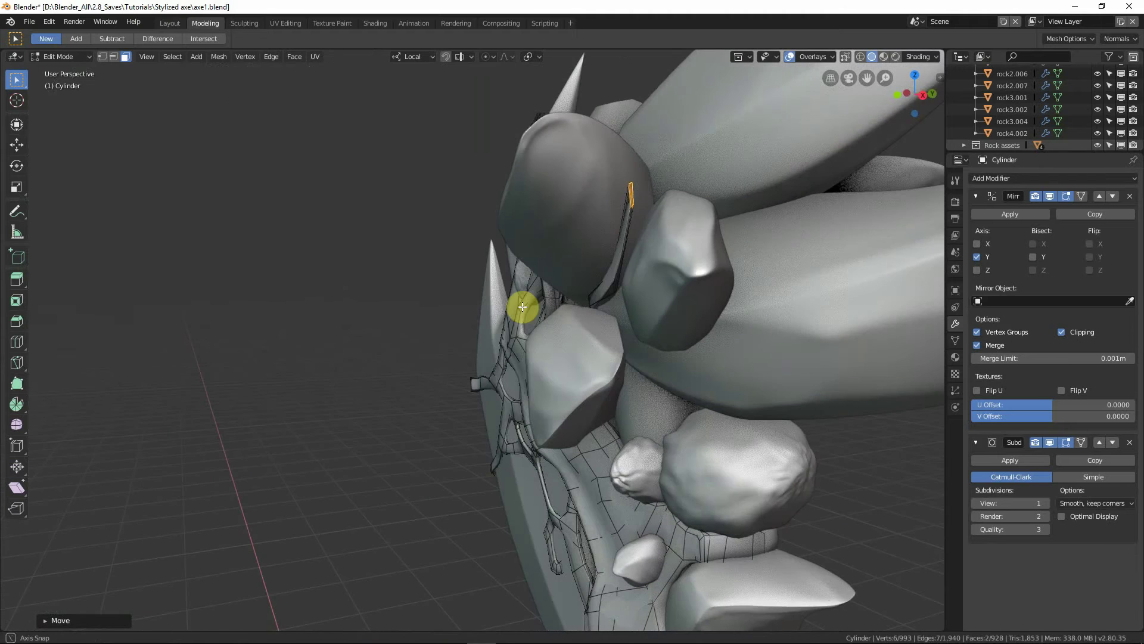
key("g")
left_click(663, 278)
middle_click_drag(732, 265, 628, 256)
key("g")
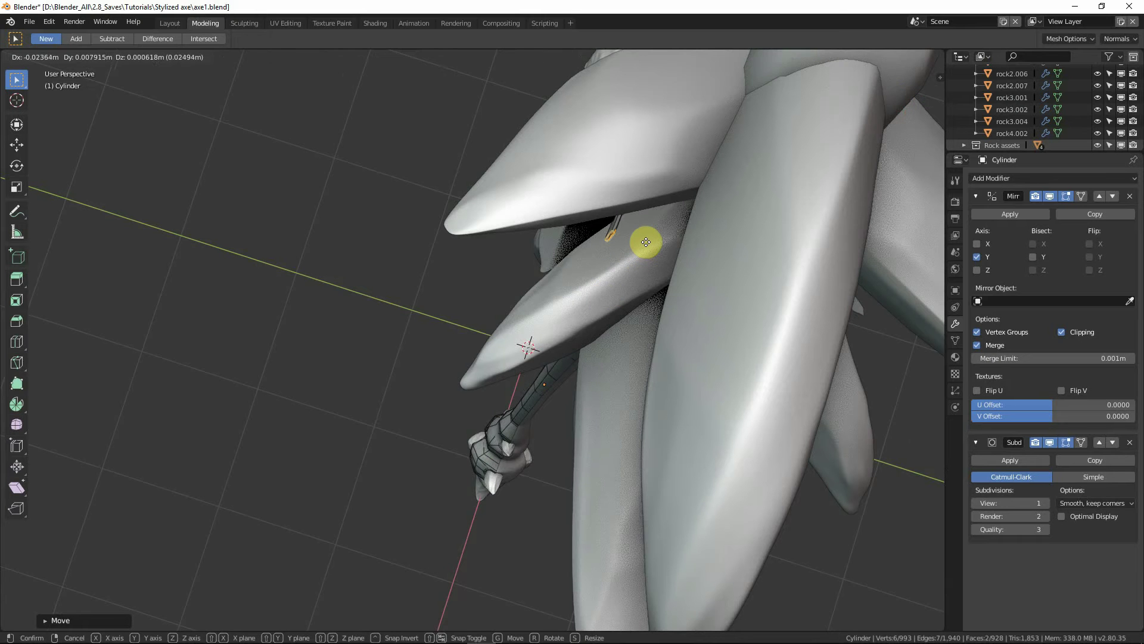
left_click(646, 241)
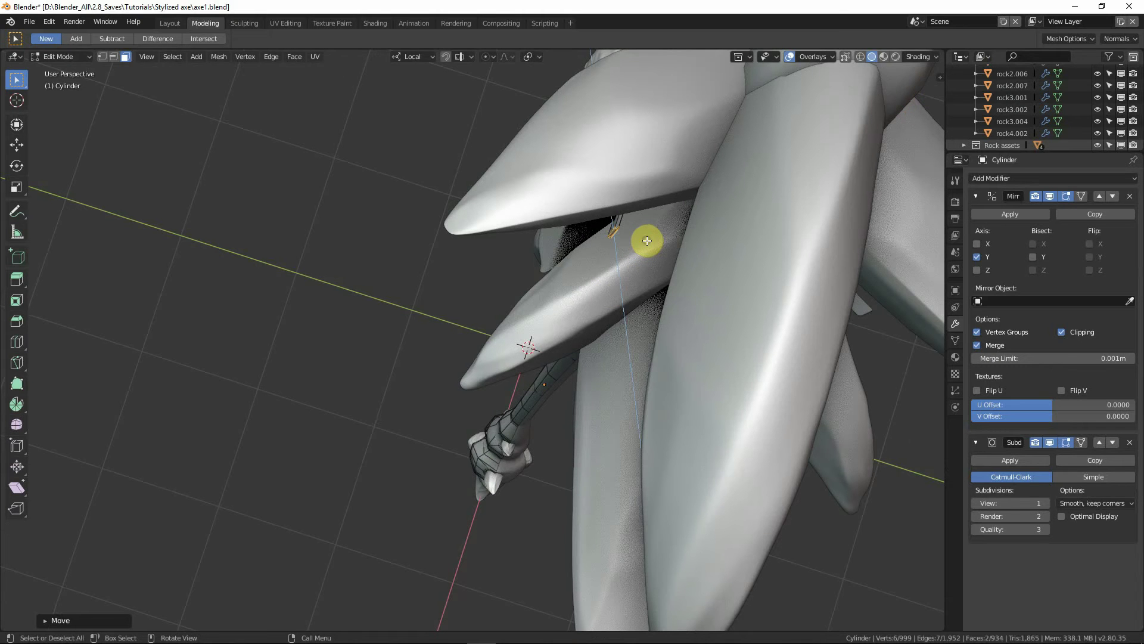
Step: Extrude another tendril segment, then move and rotate its end
key("e")
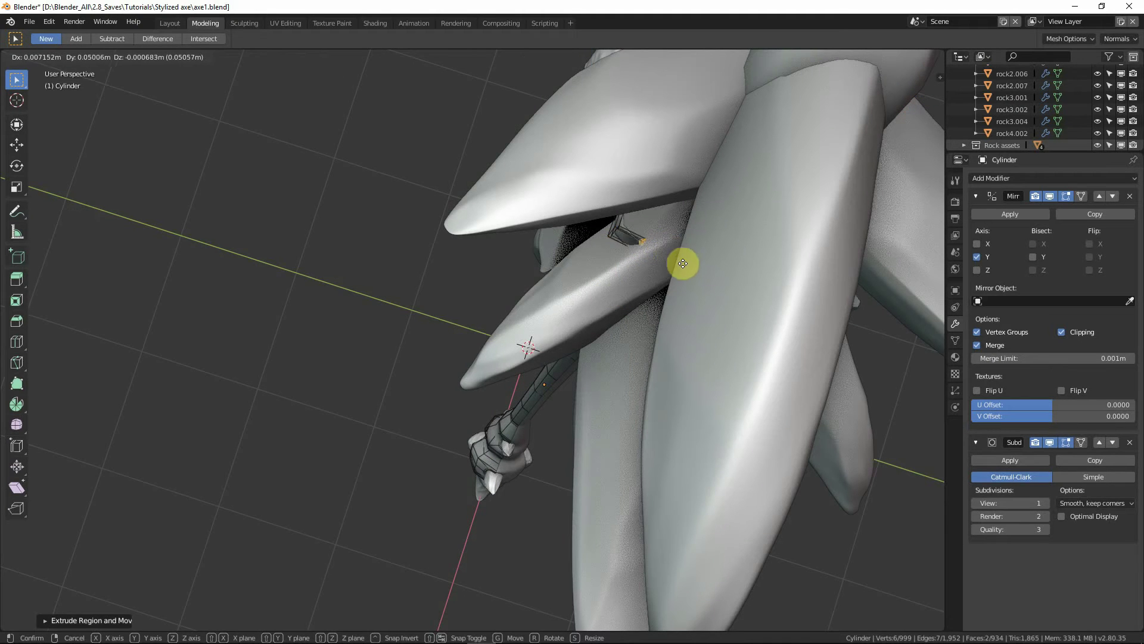
left_click(686, 267)
middle_click_drag(686, 268, 664, 194)
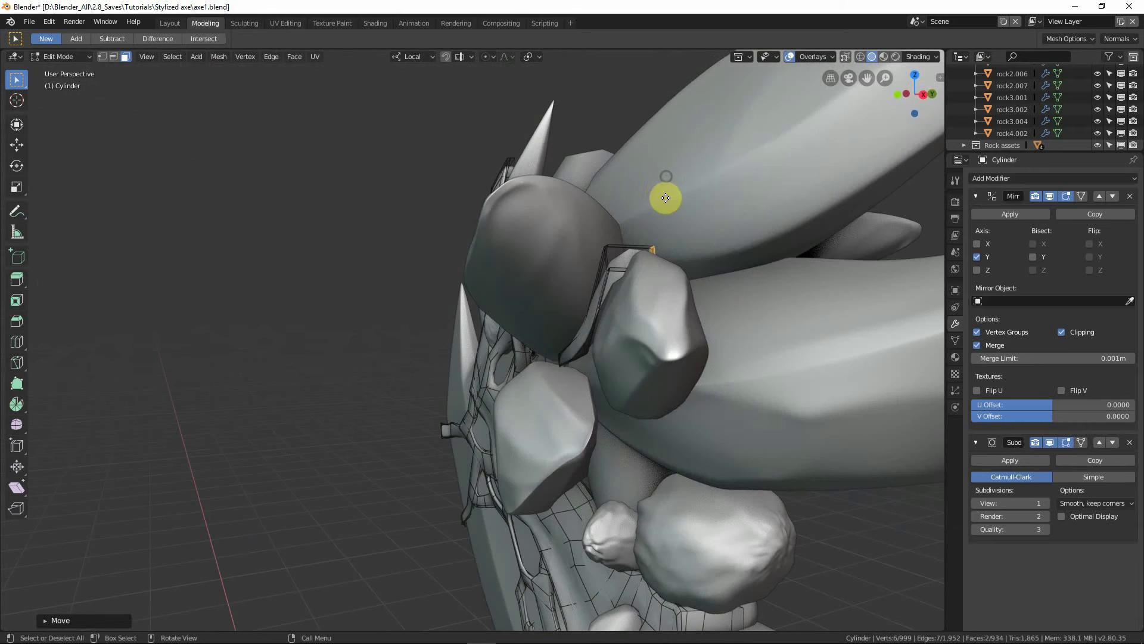
key("g")
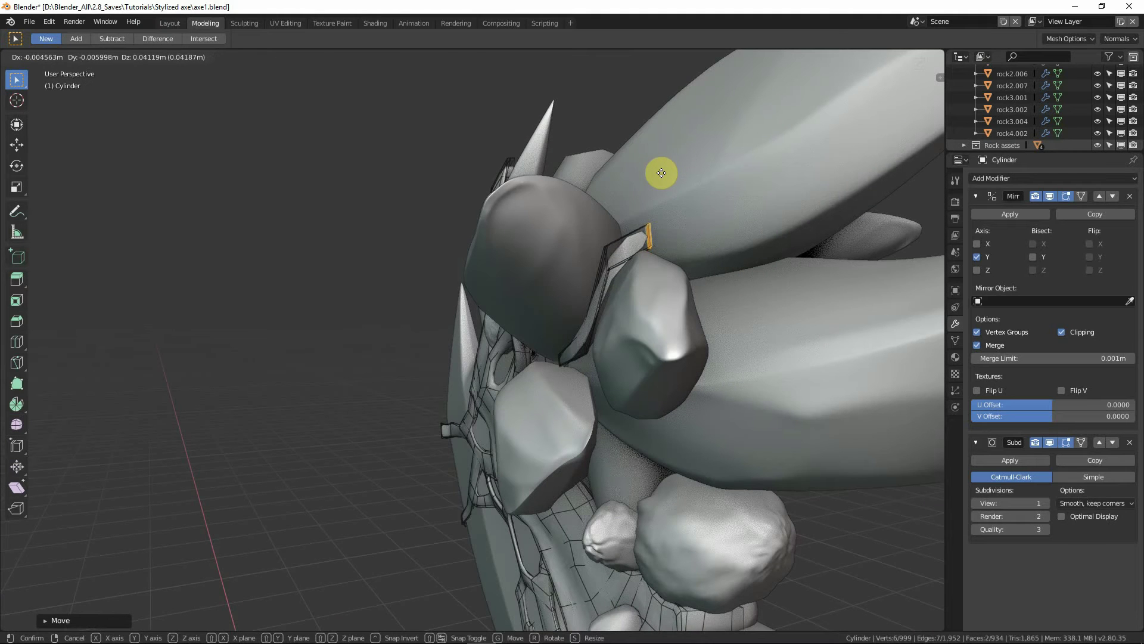
left_click(662, 173)
middle_click_drag(661, 244, 595, 329)
key("r")
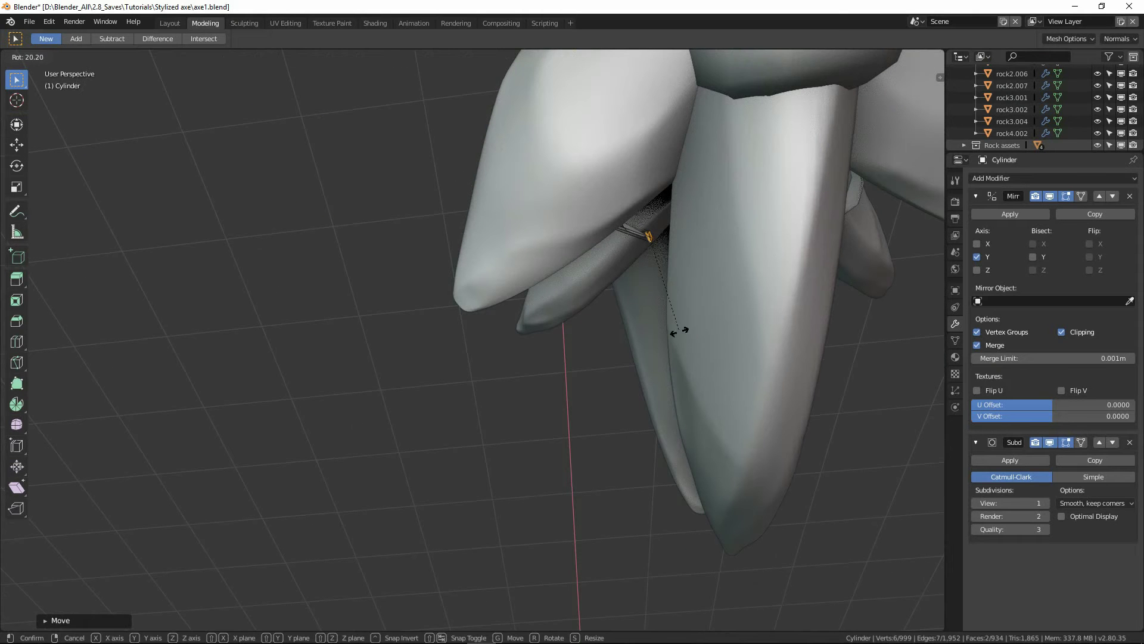
left_click(678, 331)
Step: Extrude a further tendril segment and frame it in front view
key("e")
left_click(683, 340)
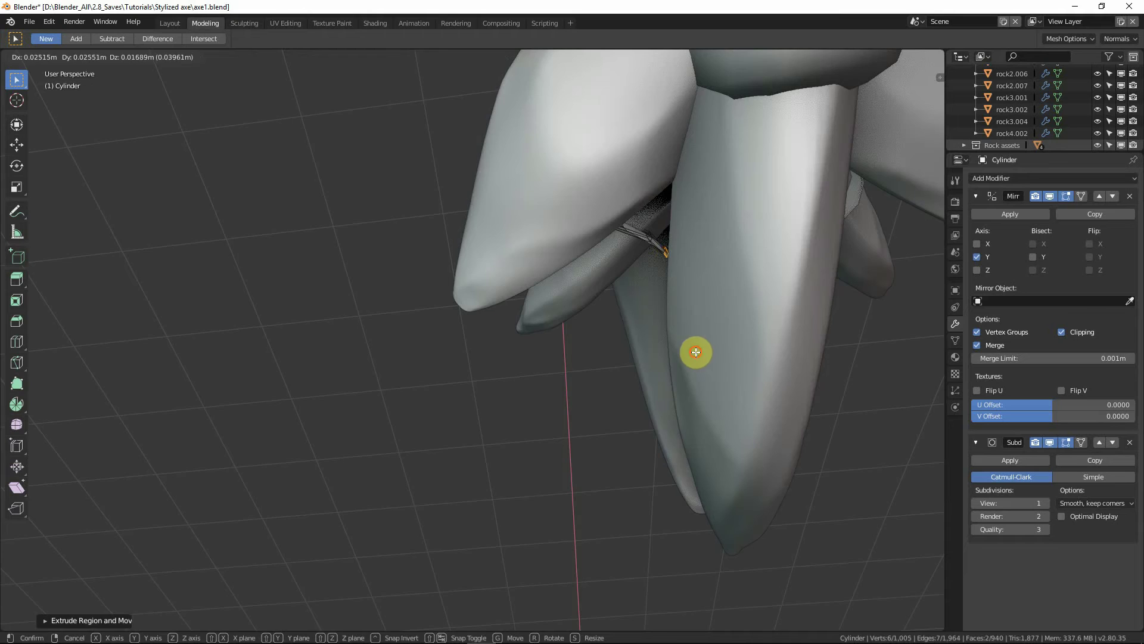
left_click(696, 352)
middle_click_drag(707, 339, 672, 258)
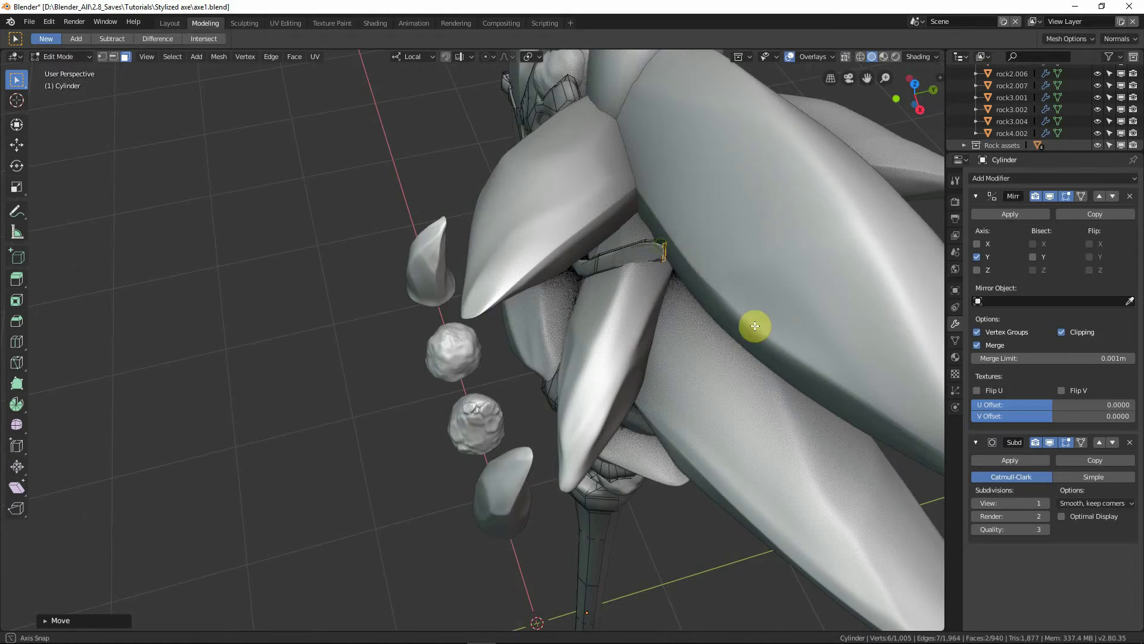
middle_click_drag(755, 325, 809, 289)
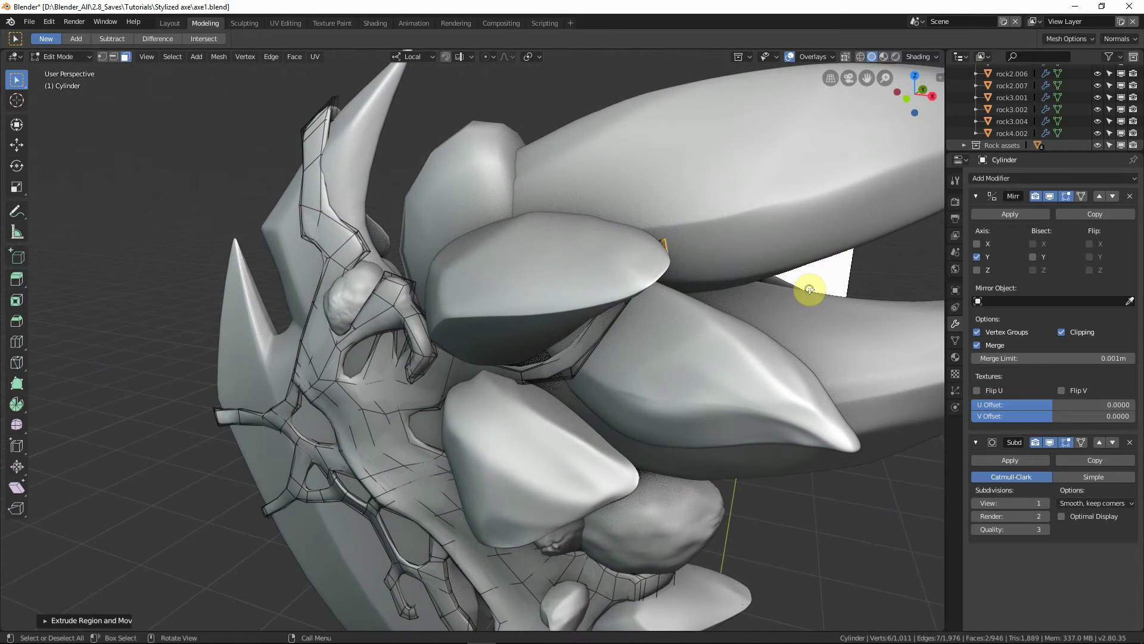
key("KP_Decimal")
key("KP_1")
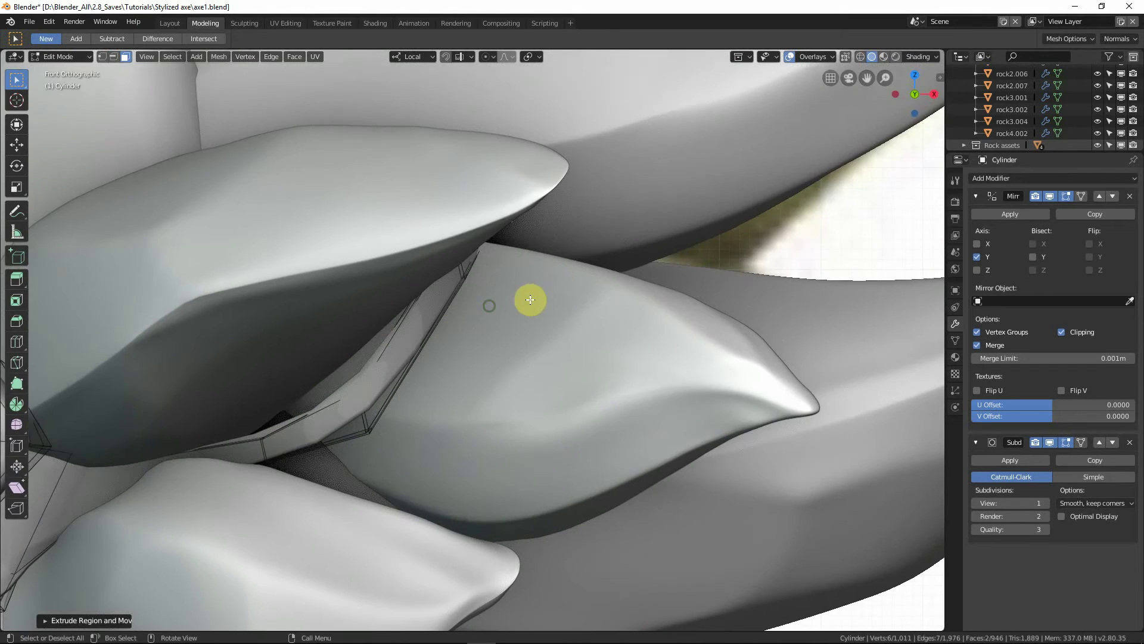
Step: Move the extruded end face right and enlarge it, then switch to see-through view
key("g")
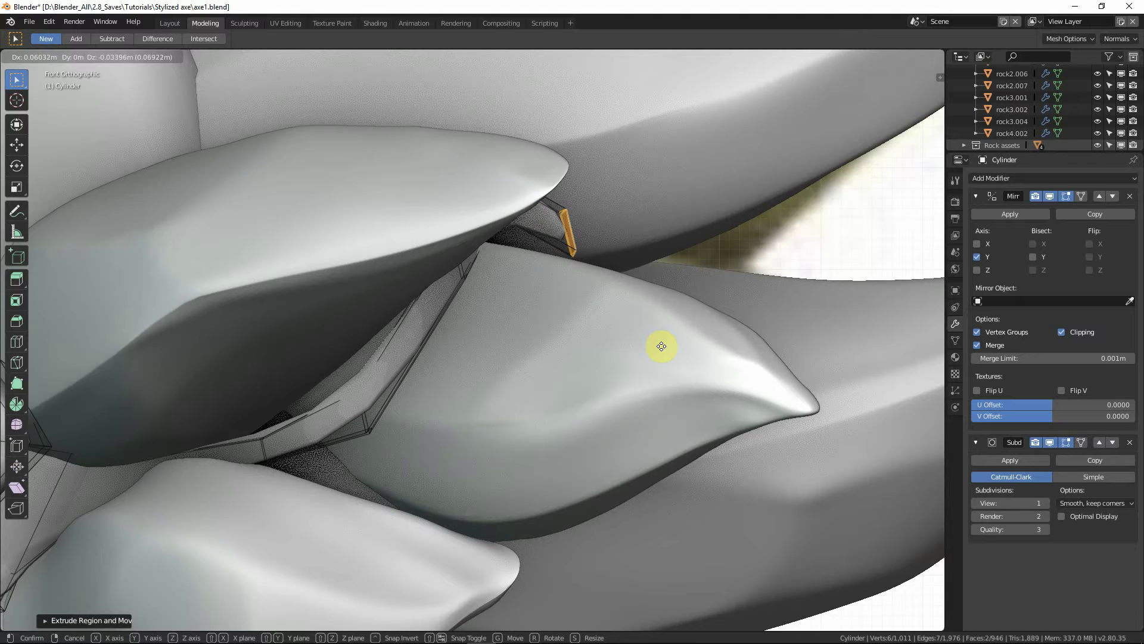
left_click(723, 363)
key("s")
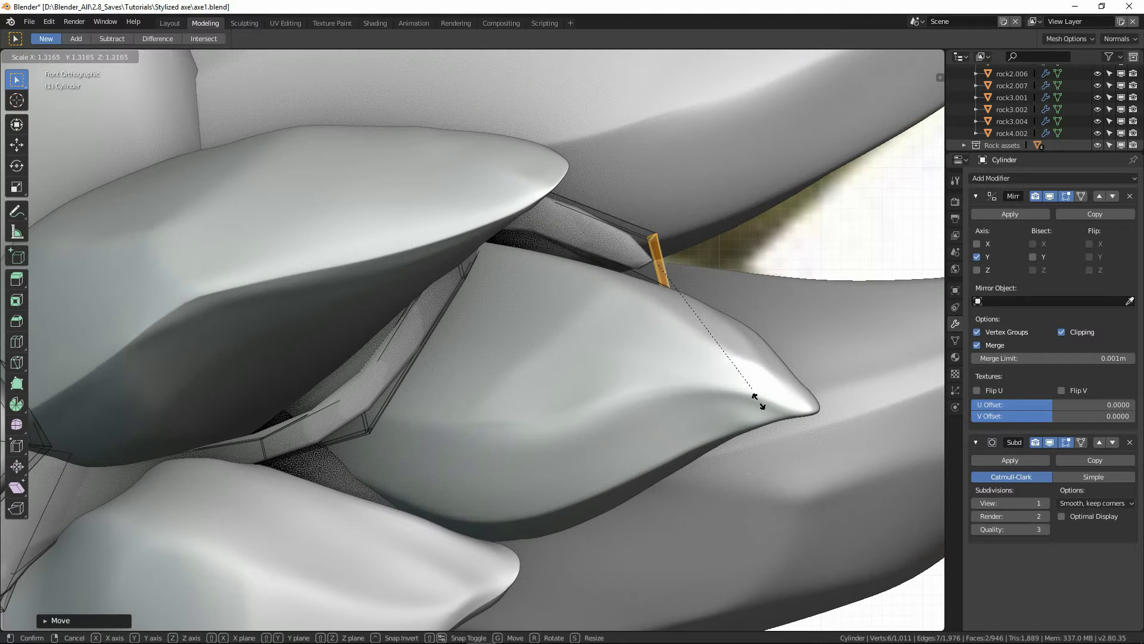
left_click(792, 391)
scroll(738, 291, "down", 3)
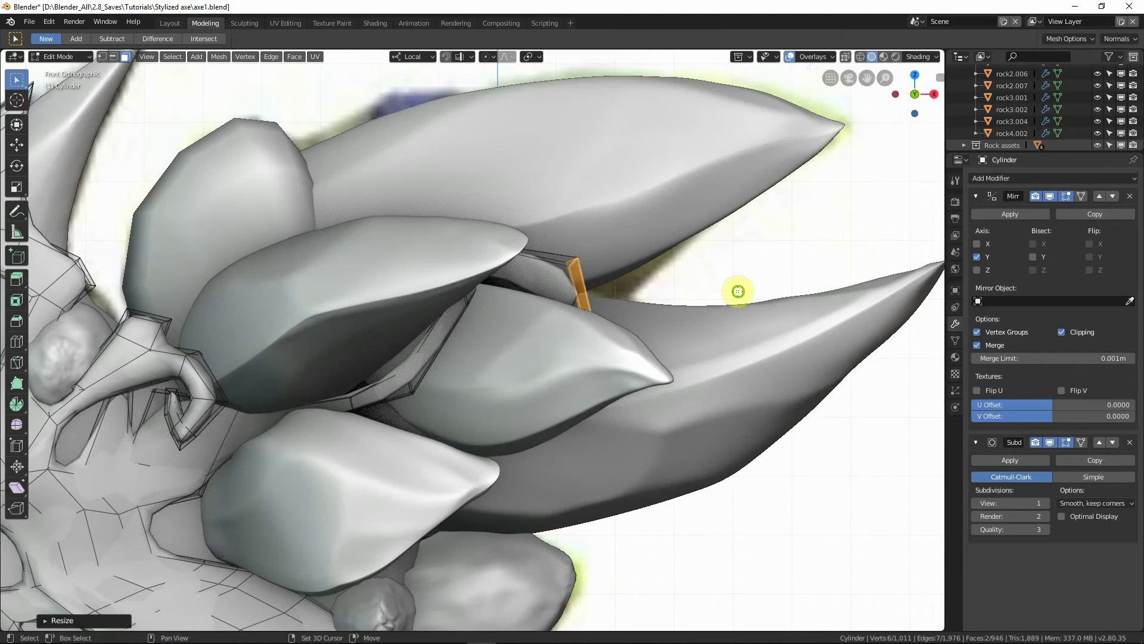
mouse_move(738, 292)
middle_mouse_down("shift")
mouse_move(583, 319)
mouse_move(589, 306)
mouse_move(550, 330)
mouse_move(544, 375)
mouse_move(690, 411)
middle_mouse_up("shift")
key("shift+z")
key("shift+z")
scroll(585, 329, "up", 2)
Step: Move and shrink the tendril's end edge, placing it below the axe head
key("r")
right_click(598, 340)
key("g")
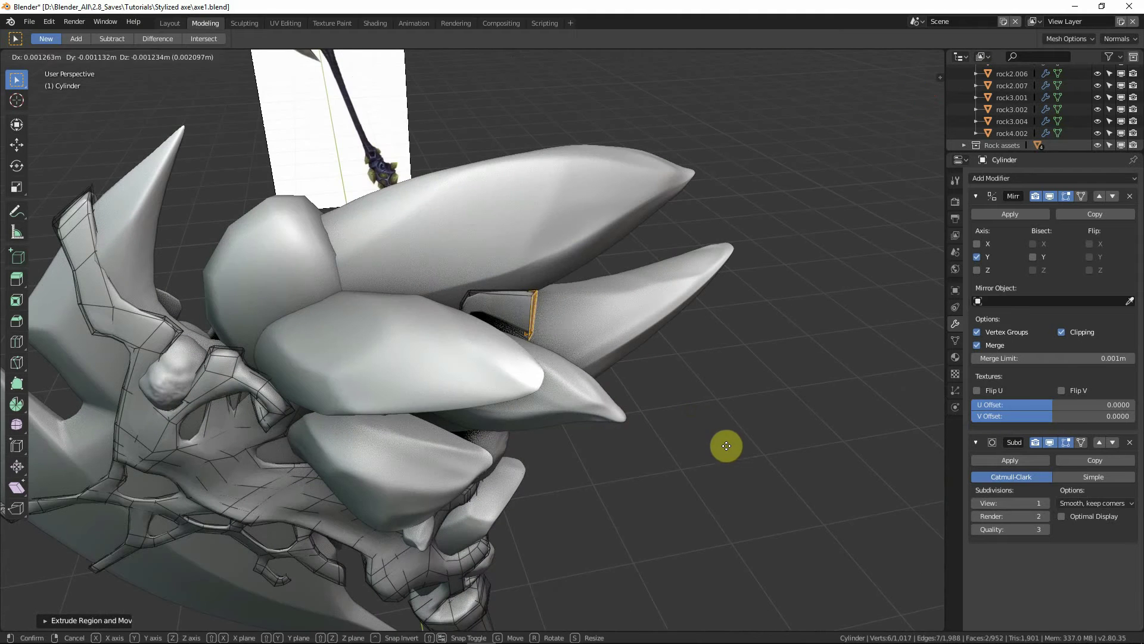
left_click(766, 488)
key("s")
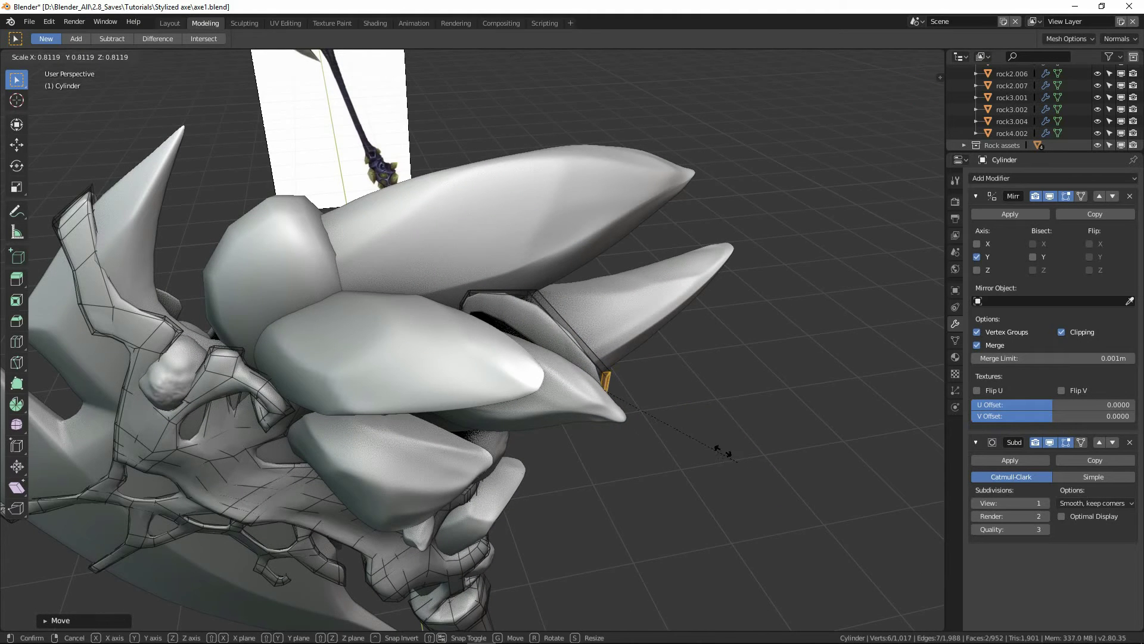
left_click(695, 421)
middle_click_drag(695, 421, 662, 261)
key("g")
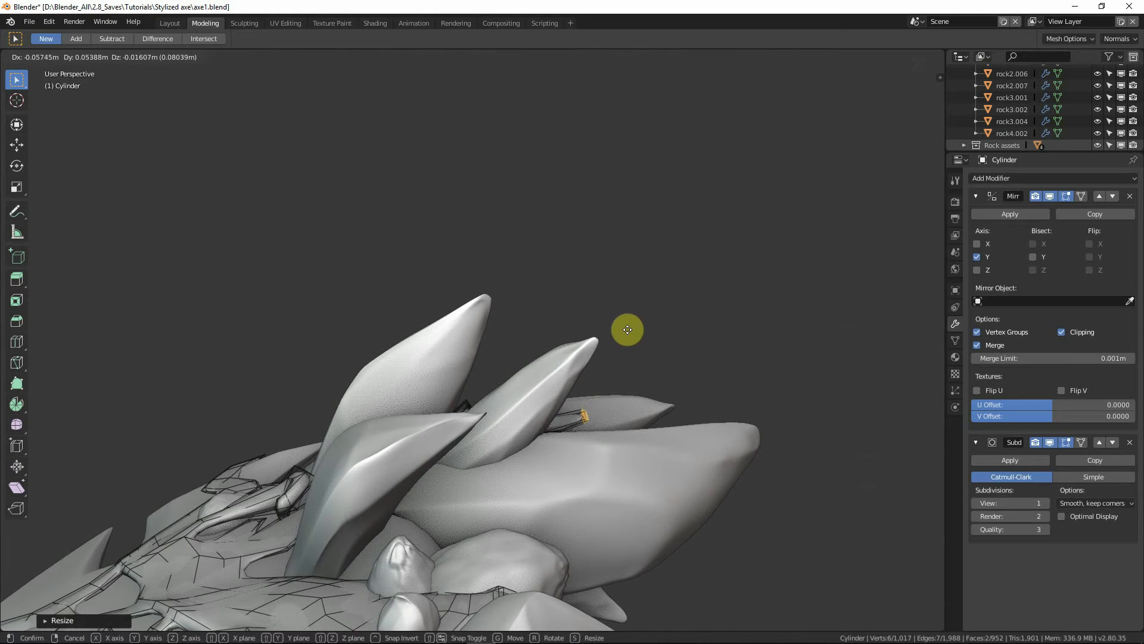
left_click(620, 332)
middle_click_drag(620, 332, 633, 389)
left_click(614, 429)
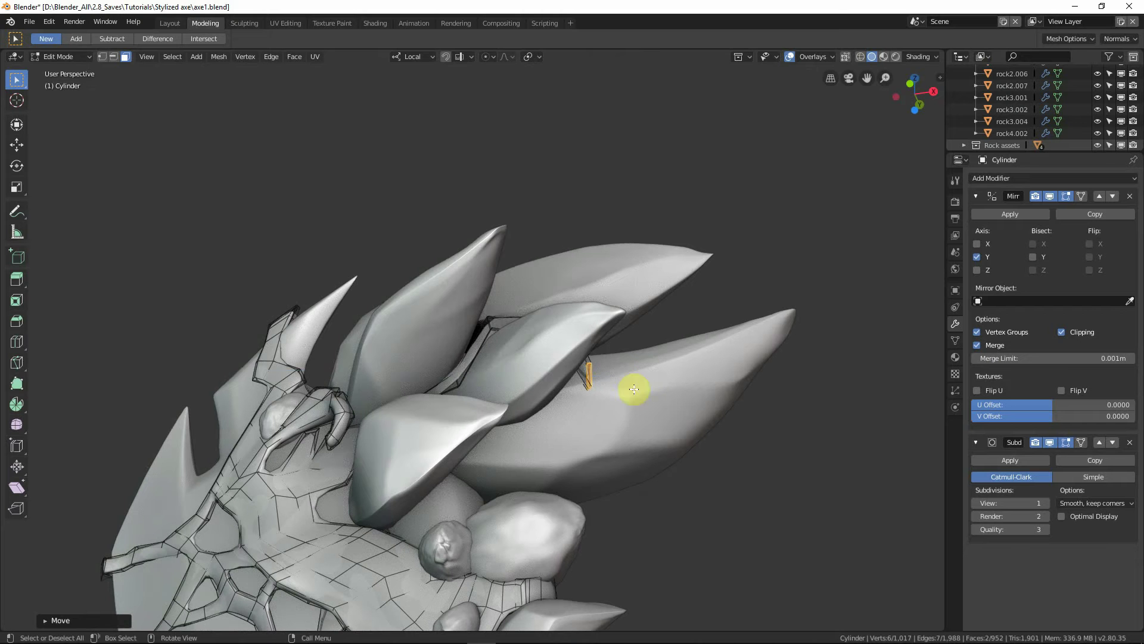
Step: Extrude the tendril further and reposition the new end edge
key("e")
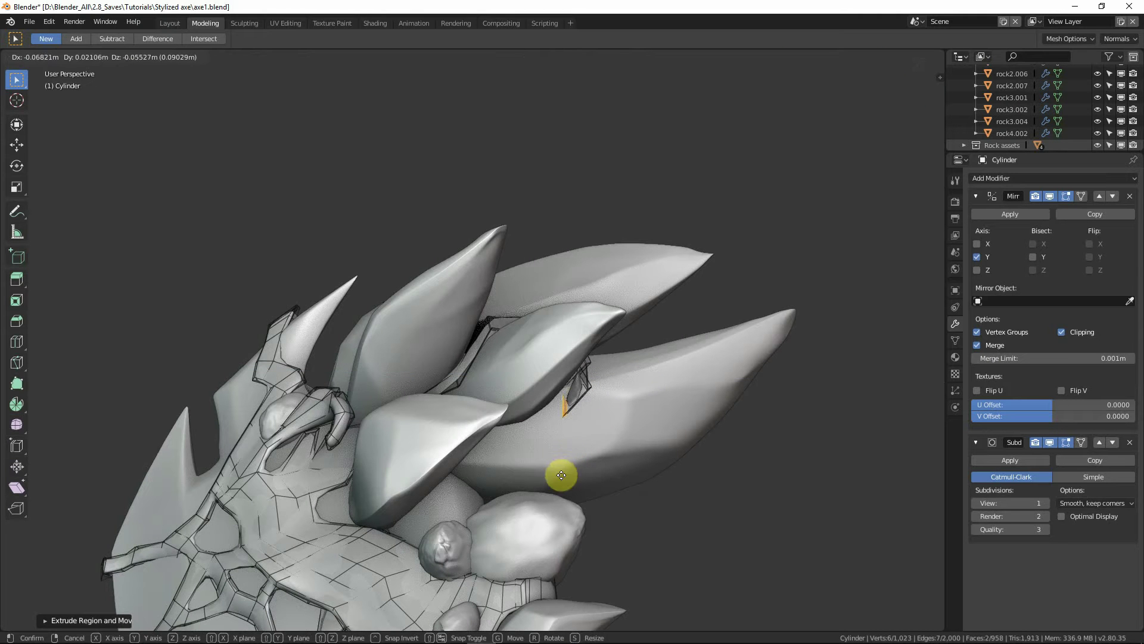
left_click(523, 503)
middle_click_drag(653, 393, 624, 412)
key("g")
left_click(749, 418)
scroll(666, 400, "up", 2)
Step: Preview the smoothed frame in Object Mode and undo the last two tendril edits
key("Tab")
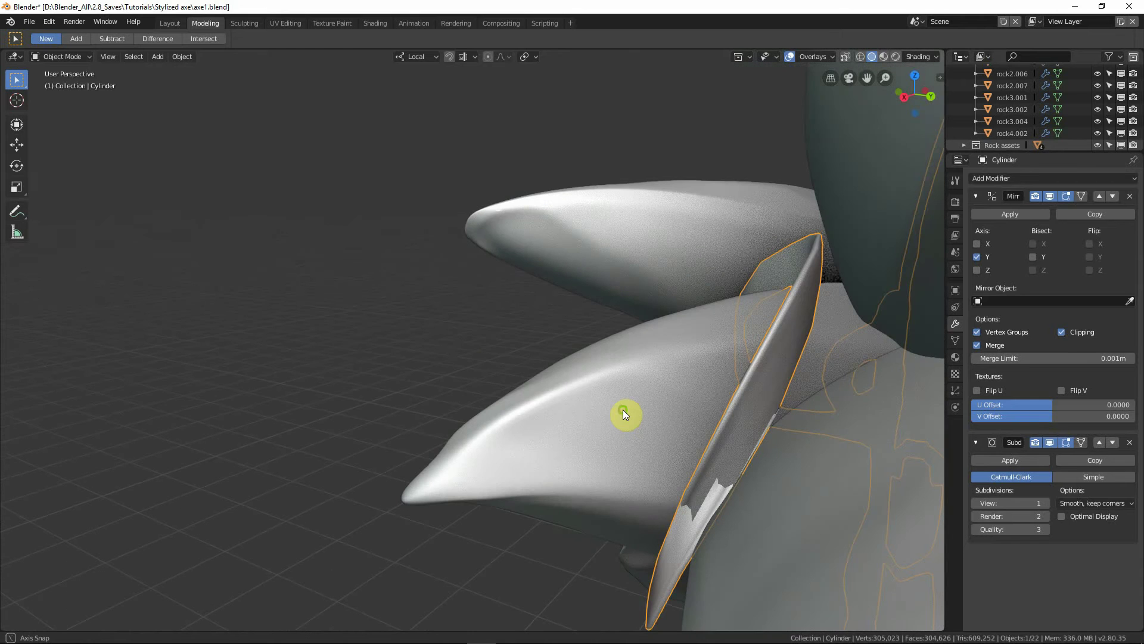
key("Tab")
key("Tab")
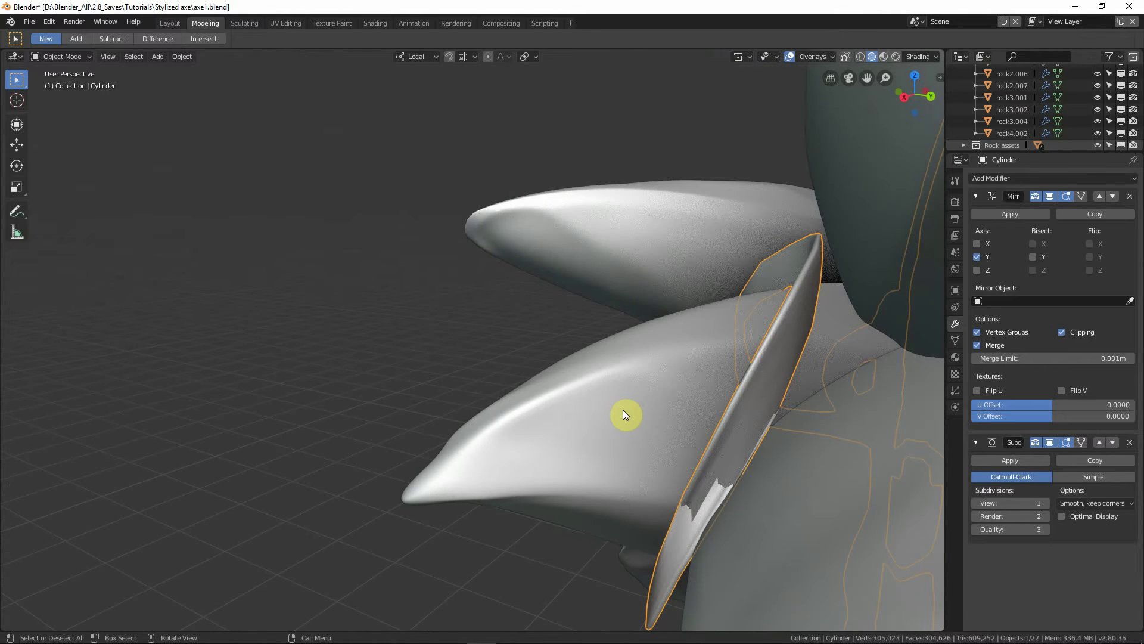
middle_click_drag(696, 478, 798, 459)
key("Tab")
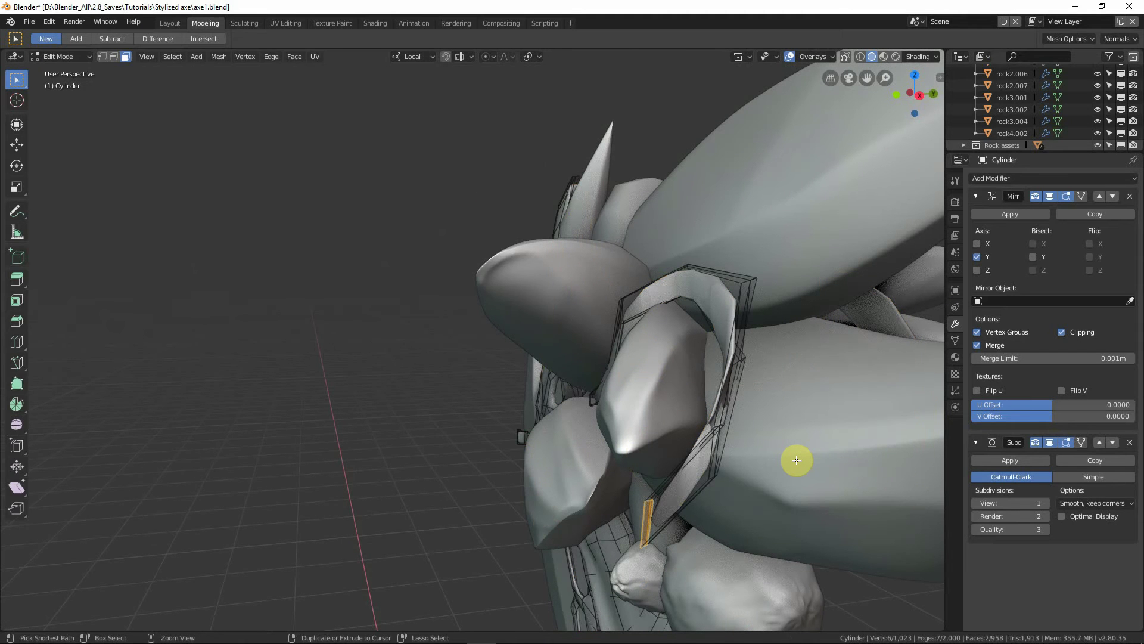
key("Tab")
key("Tab")
key("ctrl+z")
key("ctrl+z")
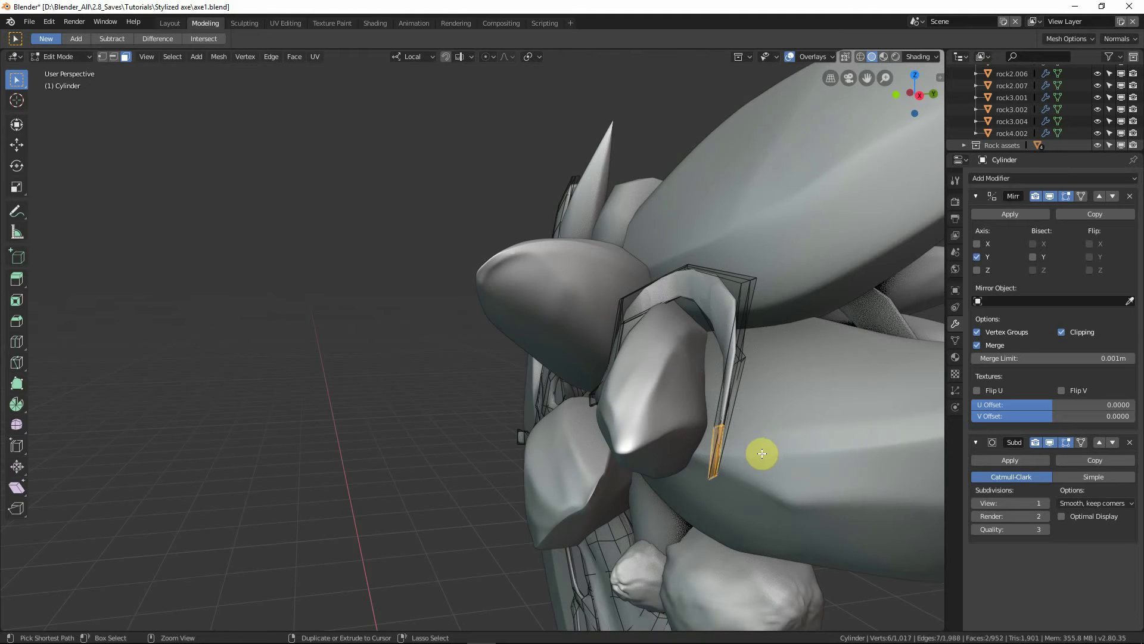
Step: Slide the tendril's end face against the spike and rotate it freely
middle_click_drag(760, 442, 759, 432)
middle_click_drag(797, 387, 735, 457)
left_click_drag(736, 458, 690, 474)
middle_click_drag(690, 474, 636, 491)
left_click_drag(702, 487, 712, 453)
key("r")
key("r")
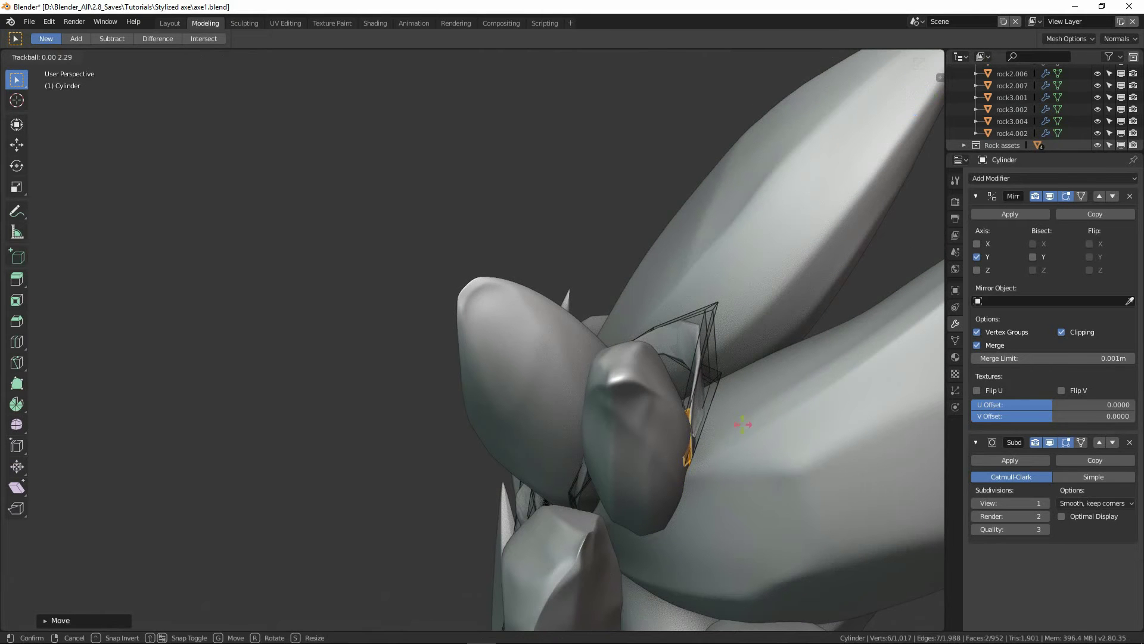
left_click(747, 459)
Step: Move the end face around the rock spike's base, then return to Object Mode
middle_click_drag(747, 459, 830, 440)
key("g")
left_click(721, 454)
key("g")
left_click(705, 511)
key("g")
left_click(753, 465)
key("Tab")
key("Tab")
scroll(631, 500, "up", 4)
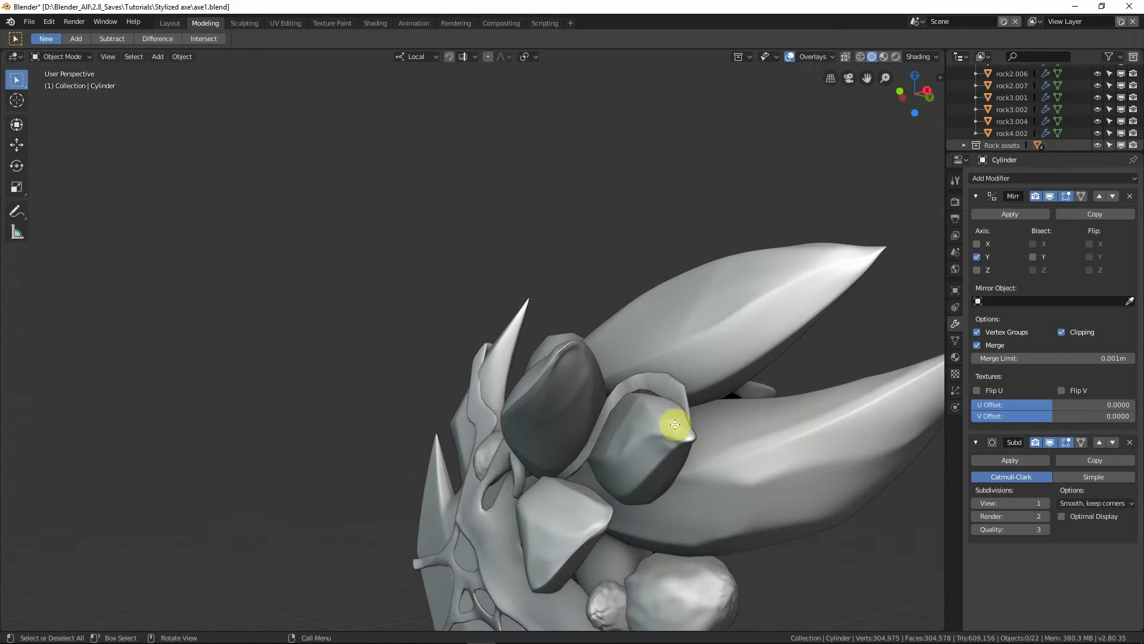
Step: Add an edge loop near the tendril's end, then scale it and shift it down
mouse_move(669, 417)
middle_mouse_down()
mouse_move(574, 441)
mouse_move(695, 413)
mouse_move(669, 439)
middle_mouse_up()
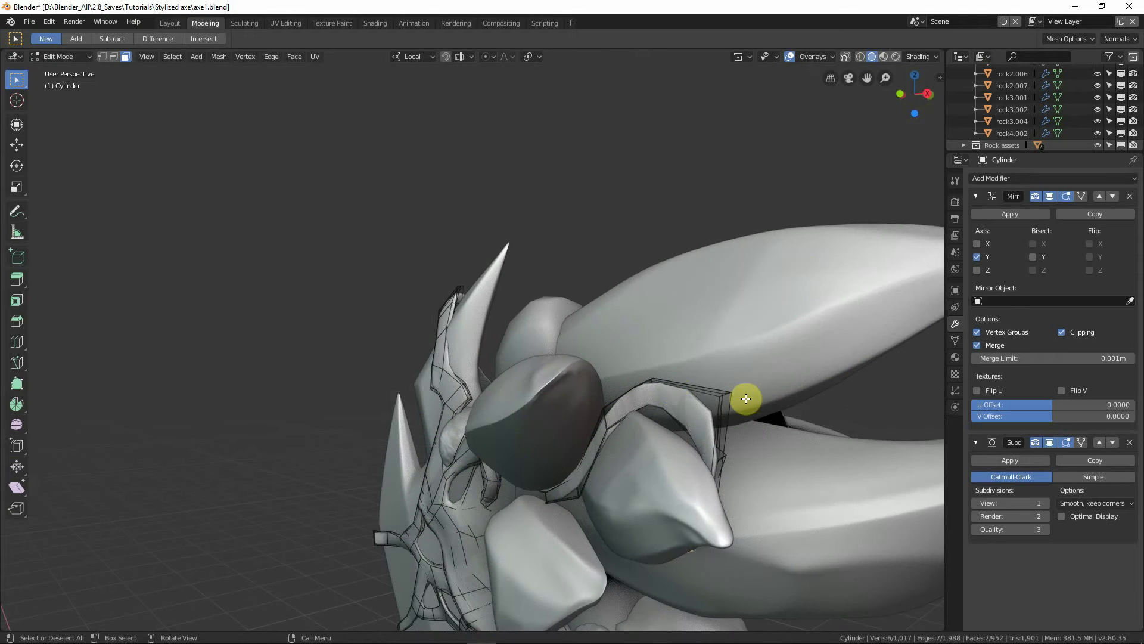
scroll(721, 392, "up", 4)
middle_click_drag(722, 392, 487, 403)
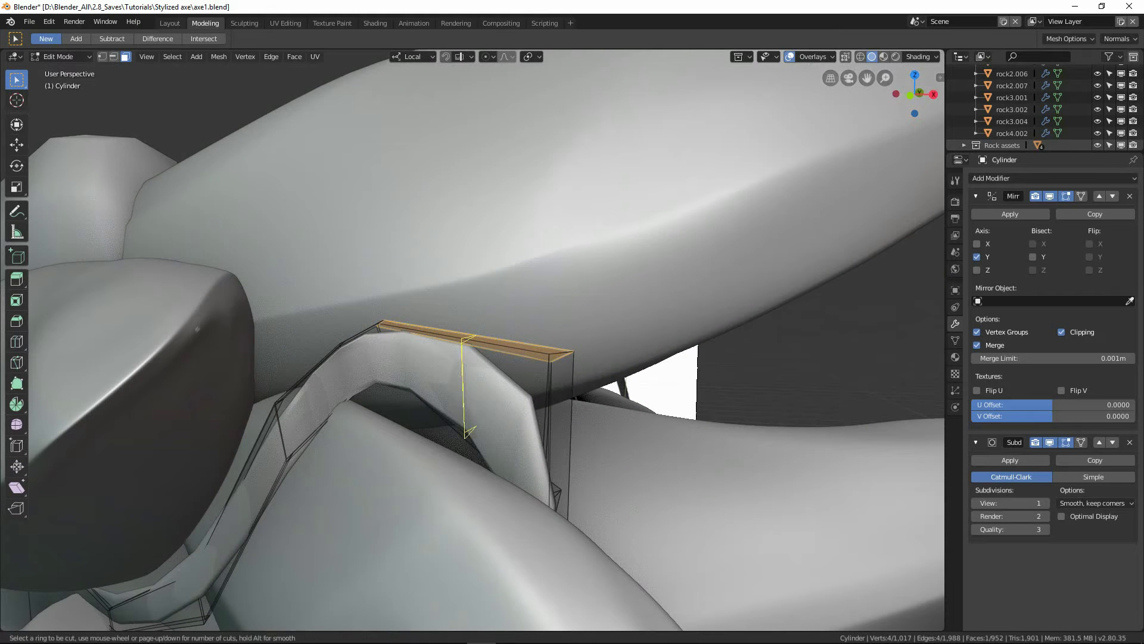
left_click_drag(468, 401, 464, 441)
key("s")
left_click(528, 474)
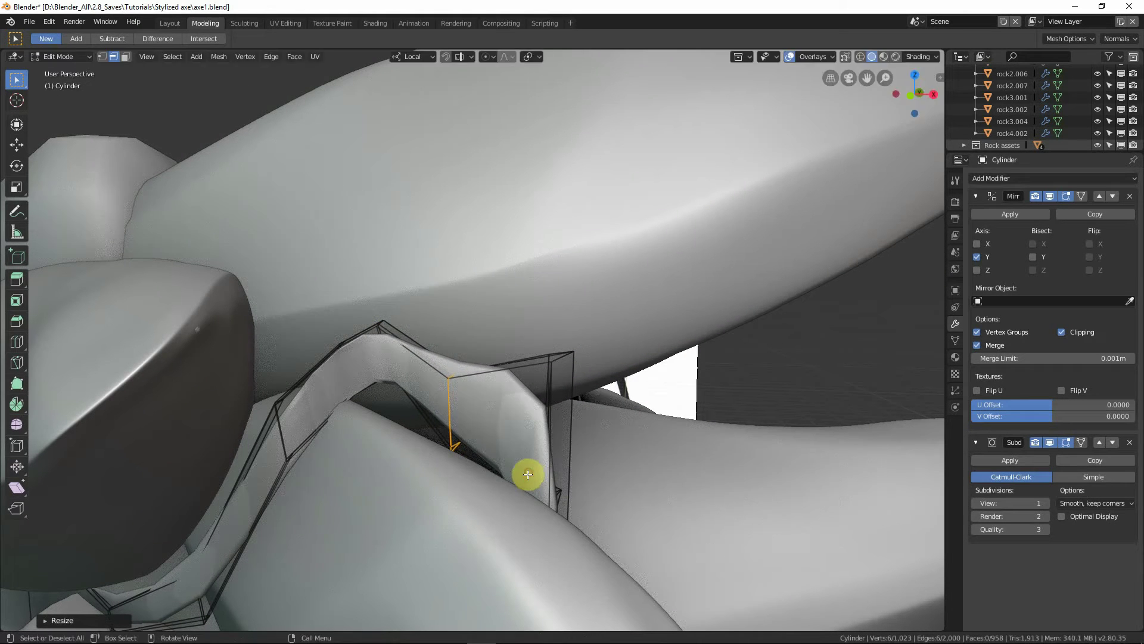
key("g")
left_click(525, 480)
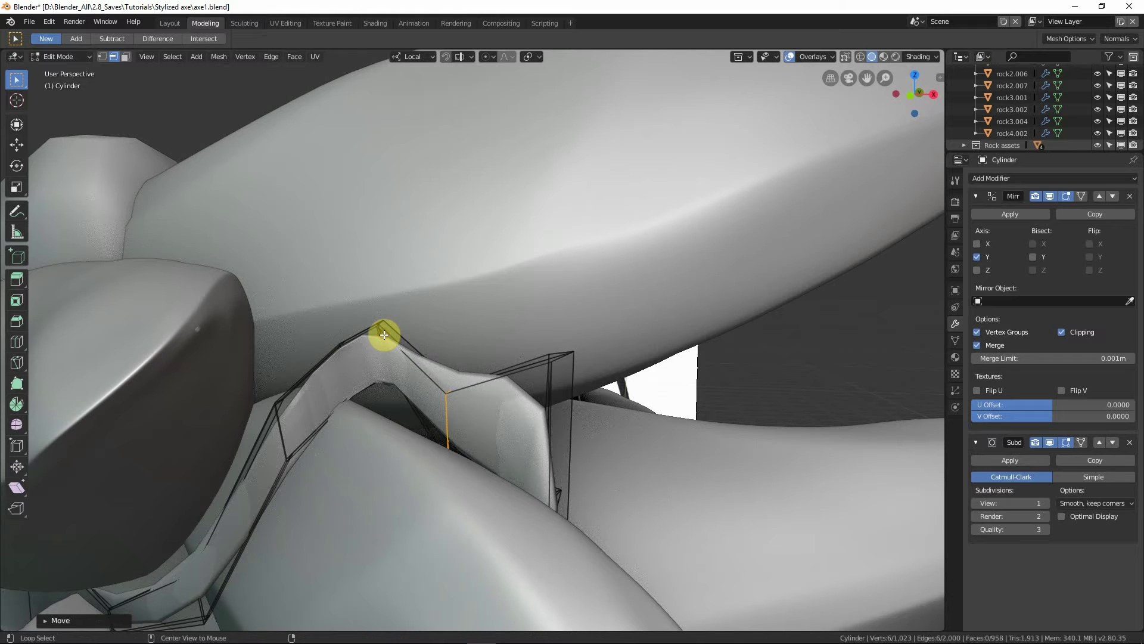
Step: Move the tendril's peak and upper-edge loops to curve it around the spike
left_click(384, 335, "alt")
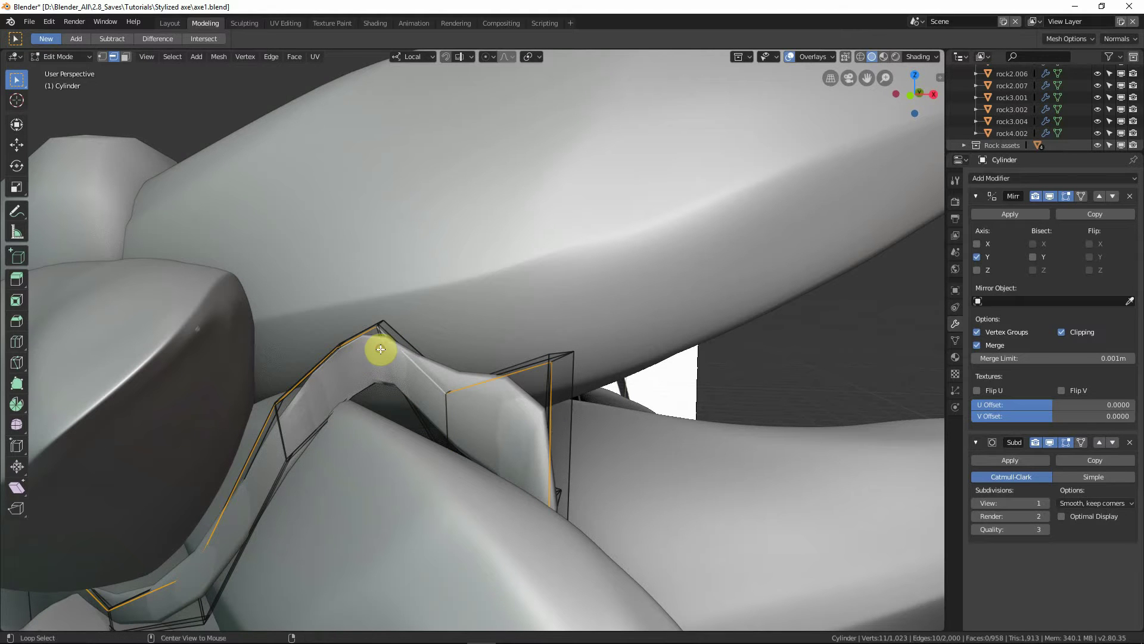
left_click(380, 348, "alt")
key("g")
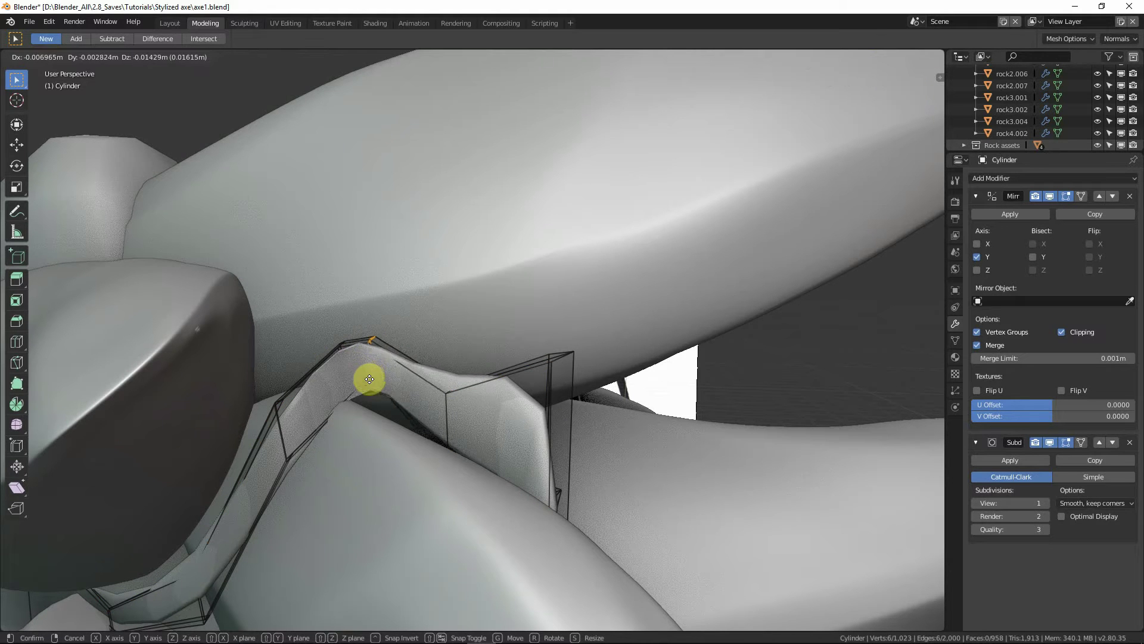
left_click(391, 402)
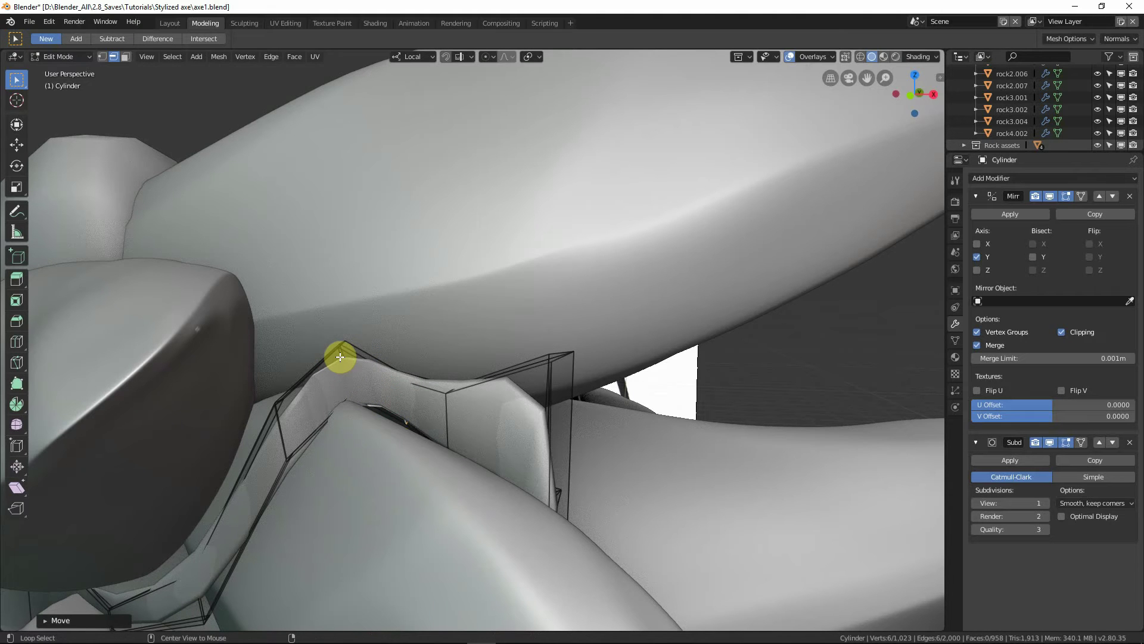
middle_click_drag(383, 364, 385, 407)
left_click(386, 410, "alt")
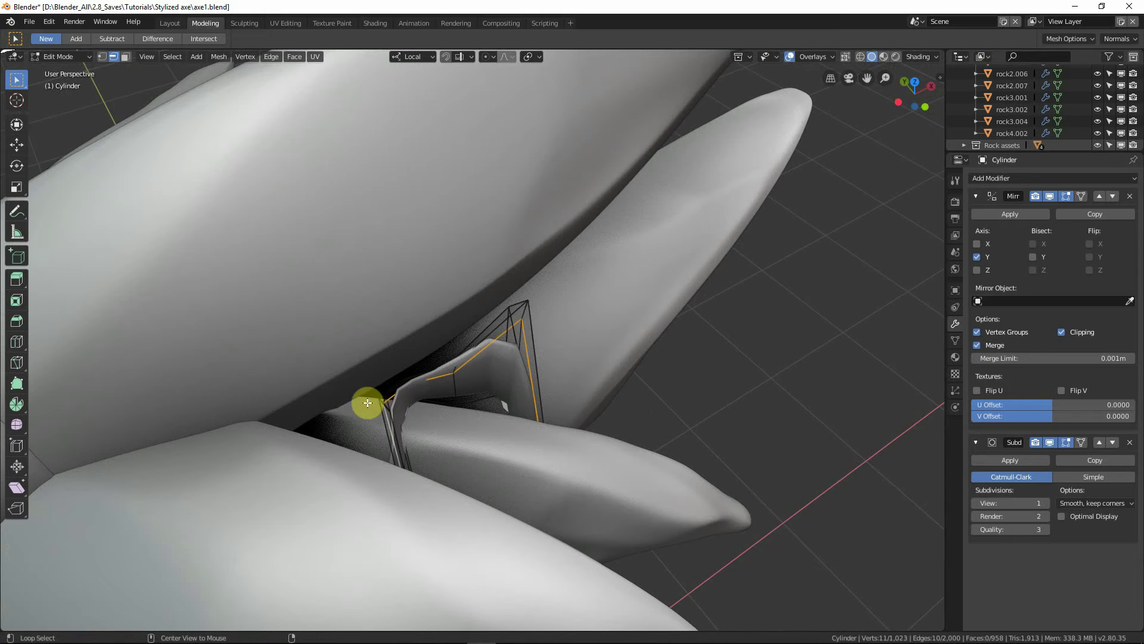
left_click(394, 408, "alt")
left_click_drag(400, 410, 429, 414)
mouse_move(429, 414)
middle_mouse_down()
mouse_move(513, 401)
mouse_move(465, 424)
mouse_move(419, 423)
mouse_move(447, 416)
mouse_move(439, 423)
middle_mouse_up()
Step: Pull two tendril vertices with proportional falloff so the tendril hugs the rock
key("g")
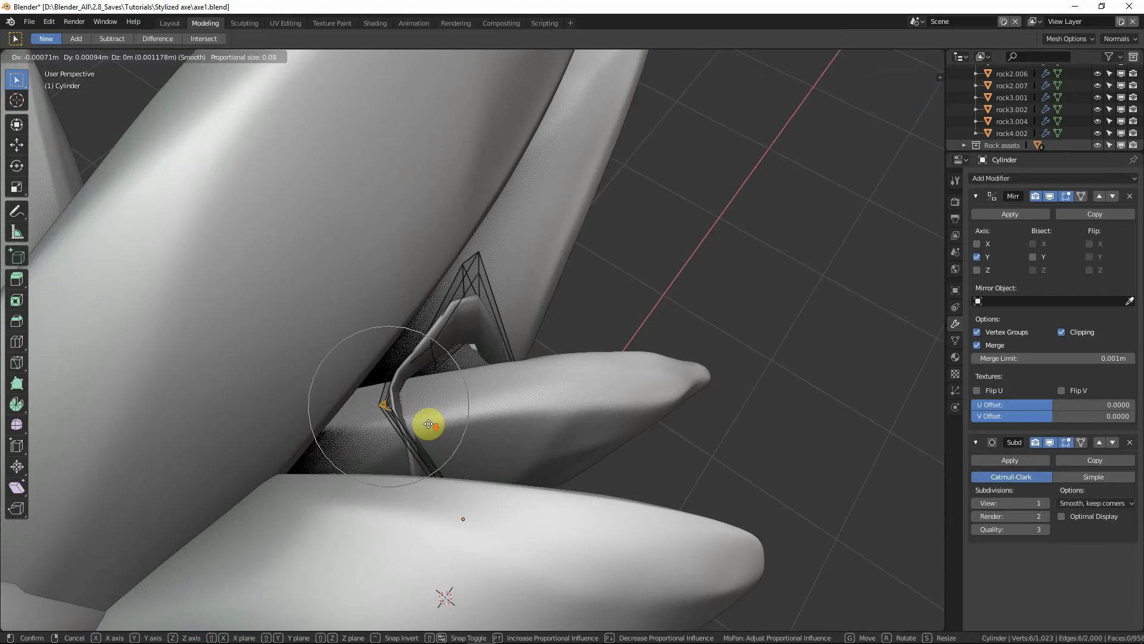
scroll(417, 427, "down", 7)
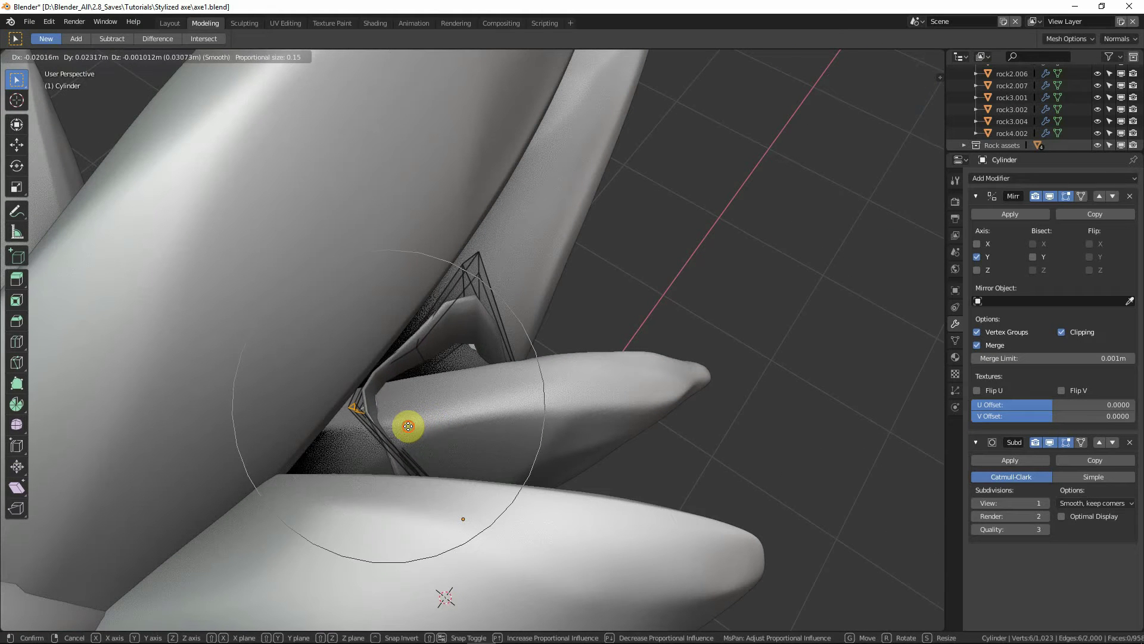
left_click(408, 426)
middle_click_drag(439, 413, 364, 396)
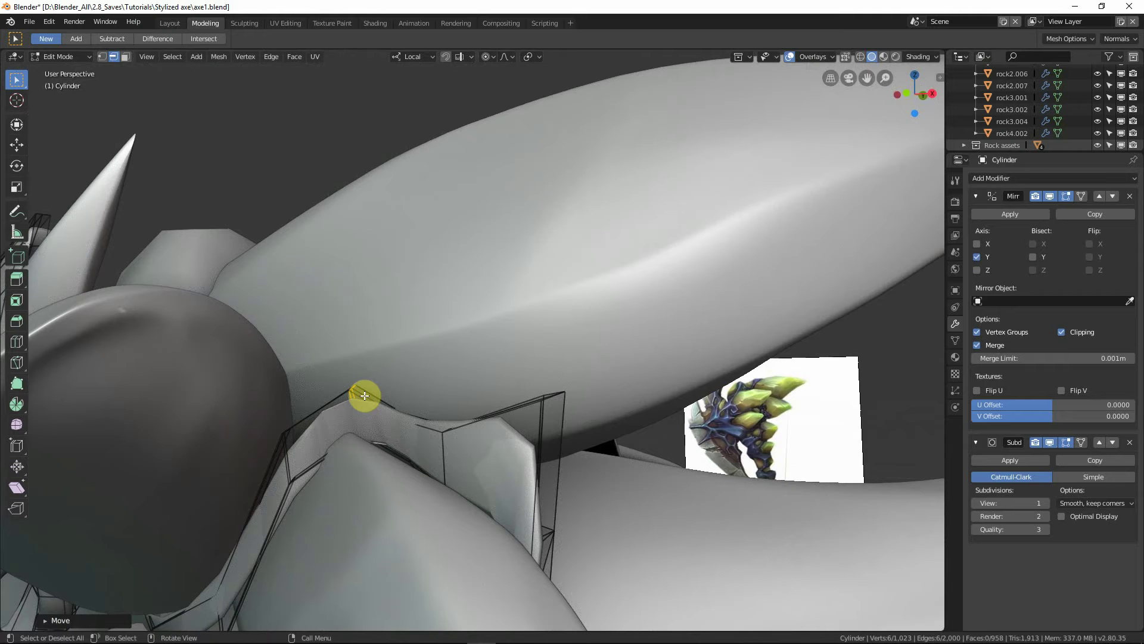
key("g")
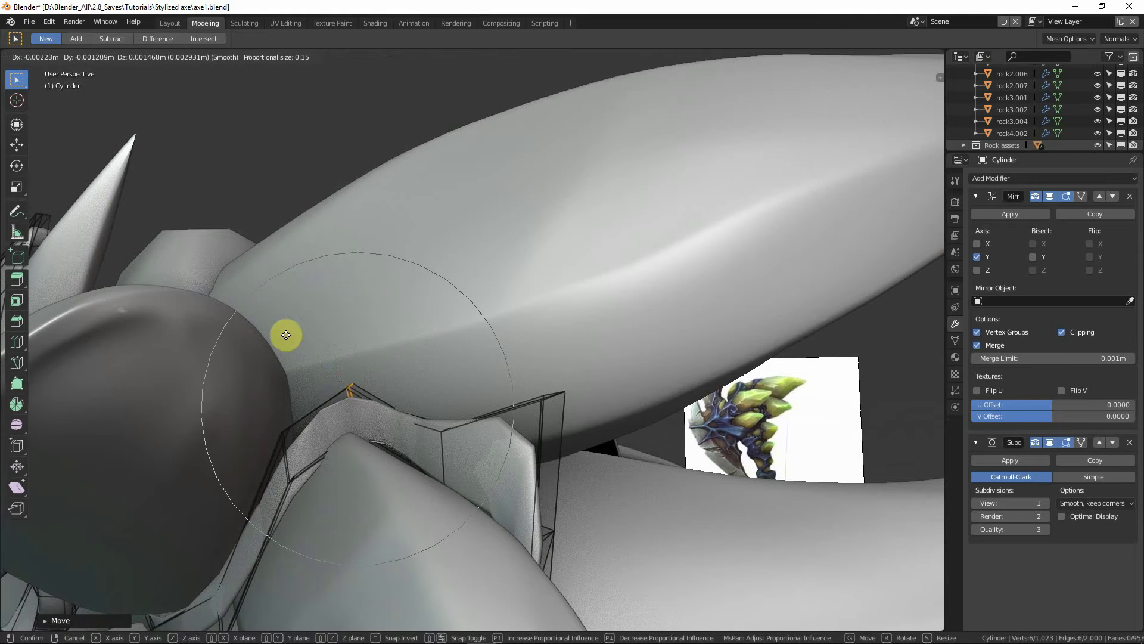
left_click(286, 357)
Step: Check the tendril in Object Mode, nudge the tip again with soft falloff, and exit Edit Mode
key("Tab")
middle_click_drag(294, 366, 432, 460)
key("Tab")
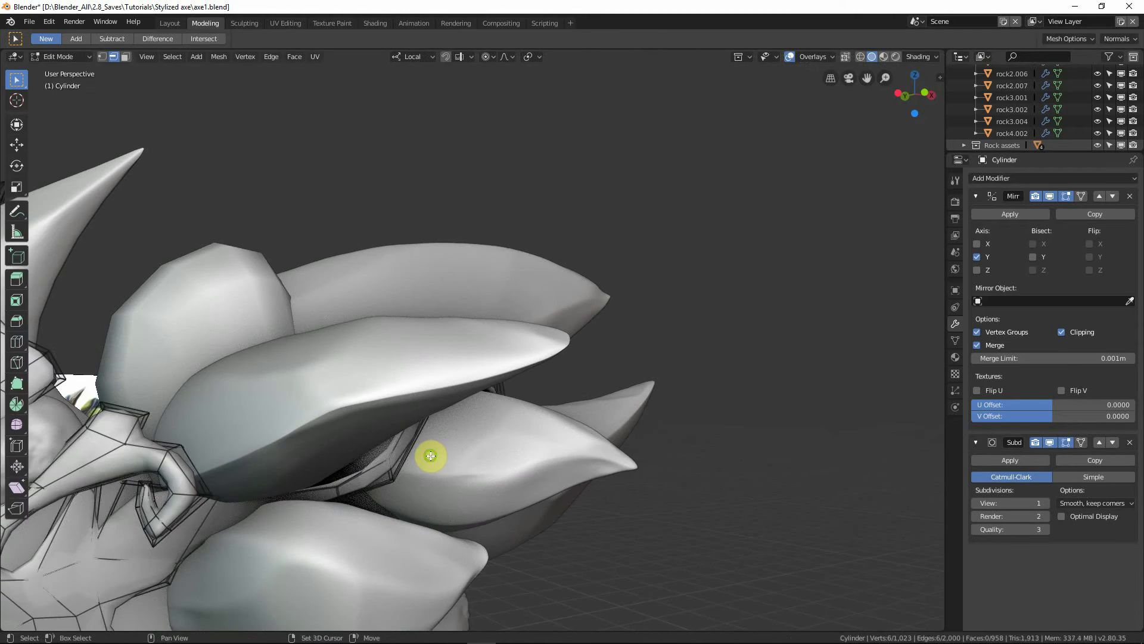
scroll(430, 456, "up", 5)
scroll(530, 453, "down", 5)
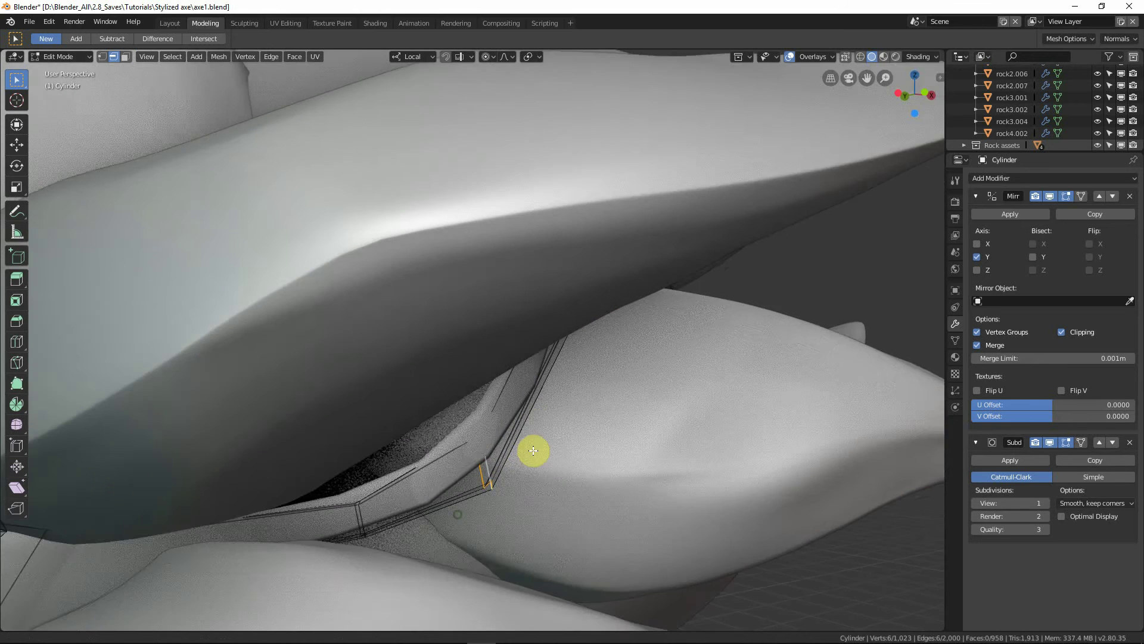
key("g")
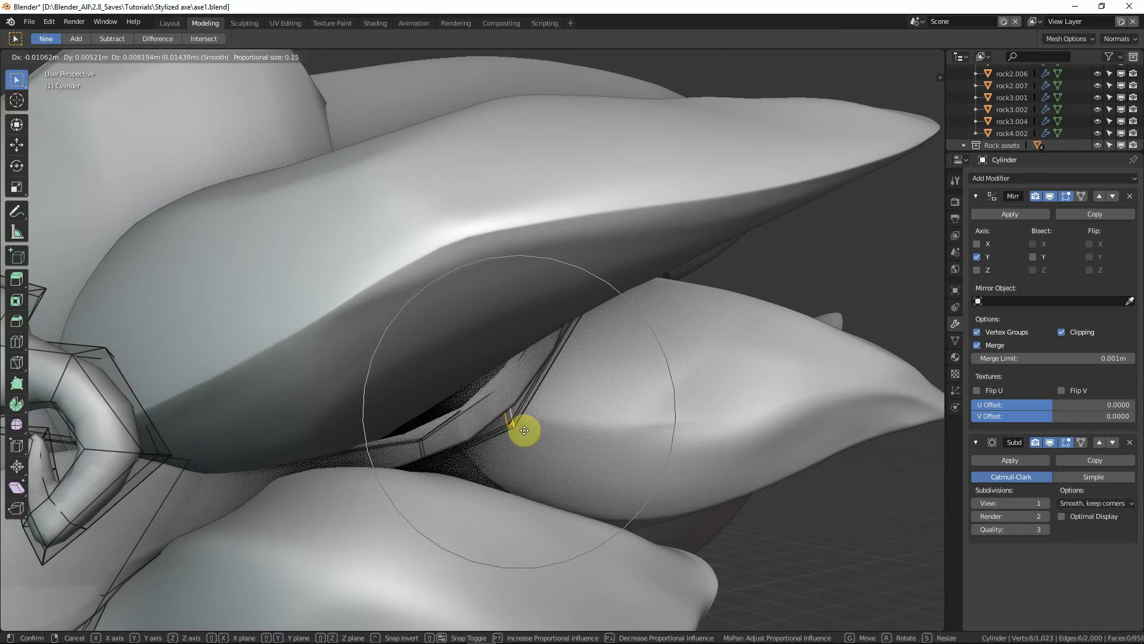
left_click(515, 422)
scroll(515, 422, "down", 5)
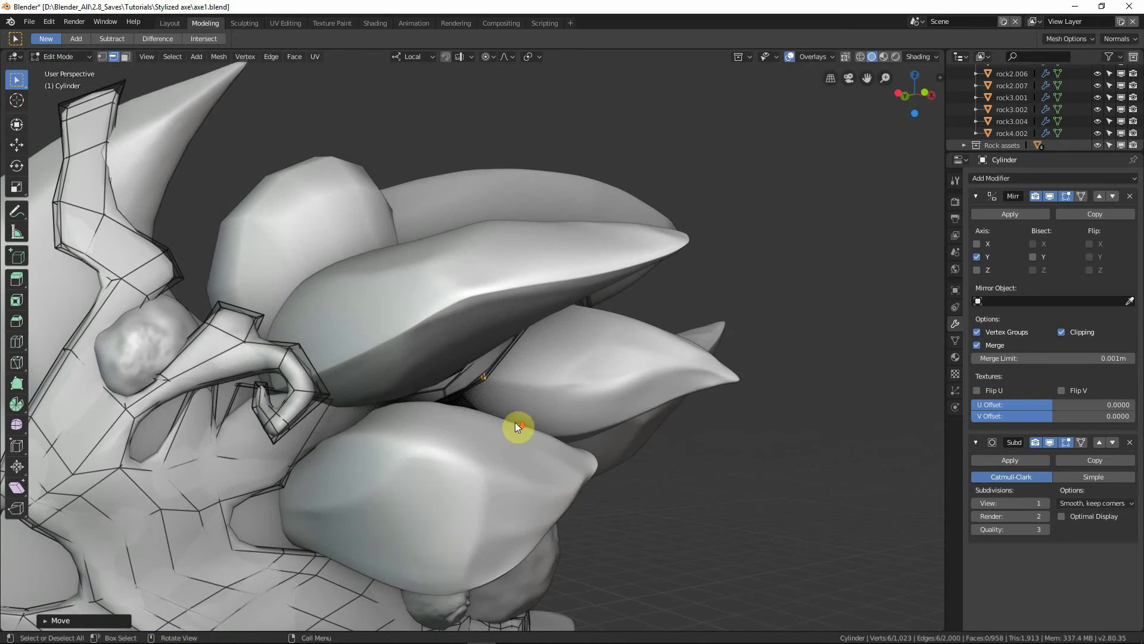
middle_click_drag(515, 421, 405, 433)
key("Tab")
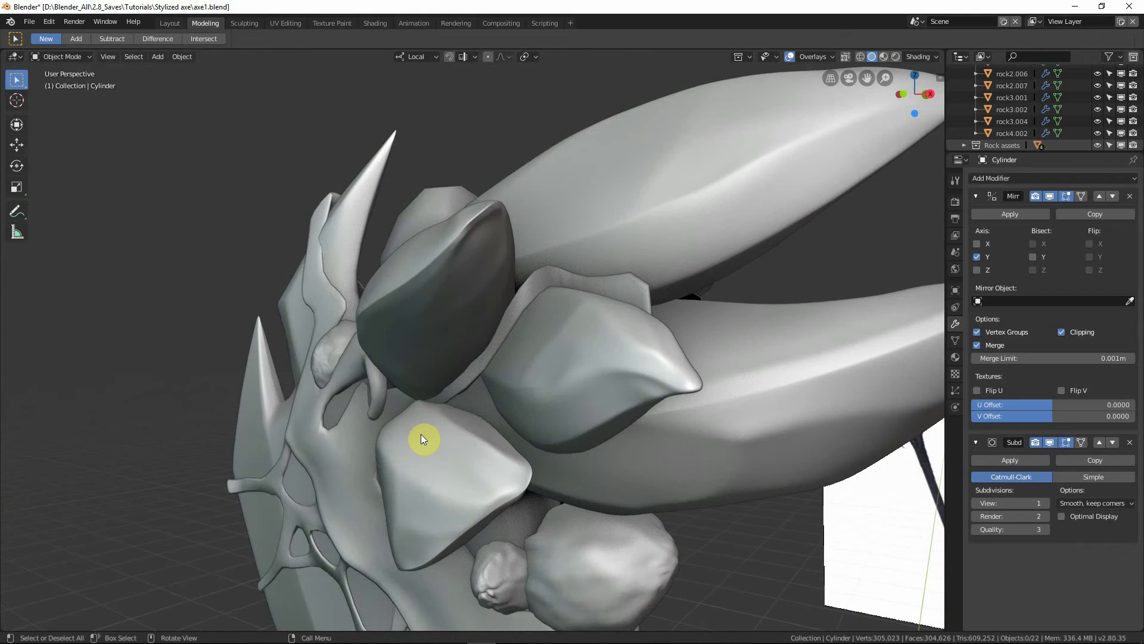
Step: Enter Edit Mode on the Cylinder frame and select the face at the tendril's end between the spikes
key("KP_1")
key("shift+z")
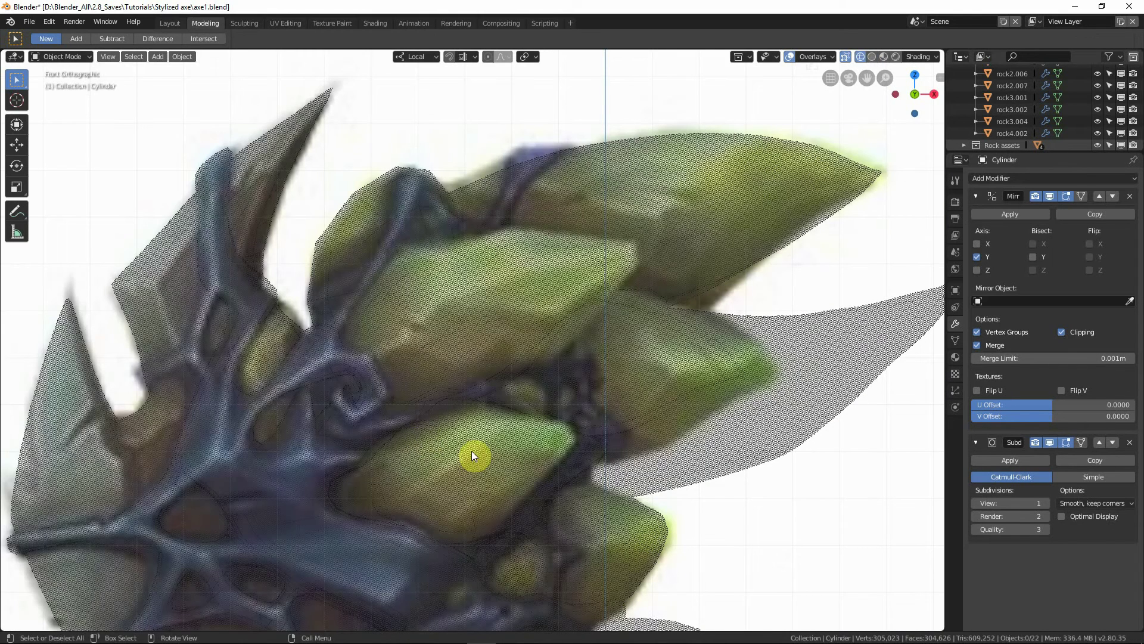
key("shift+z")
middle_click_drag(516, 459, 456, 360, "shift")
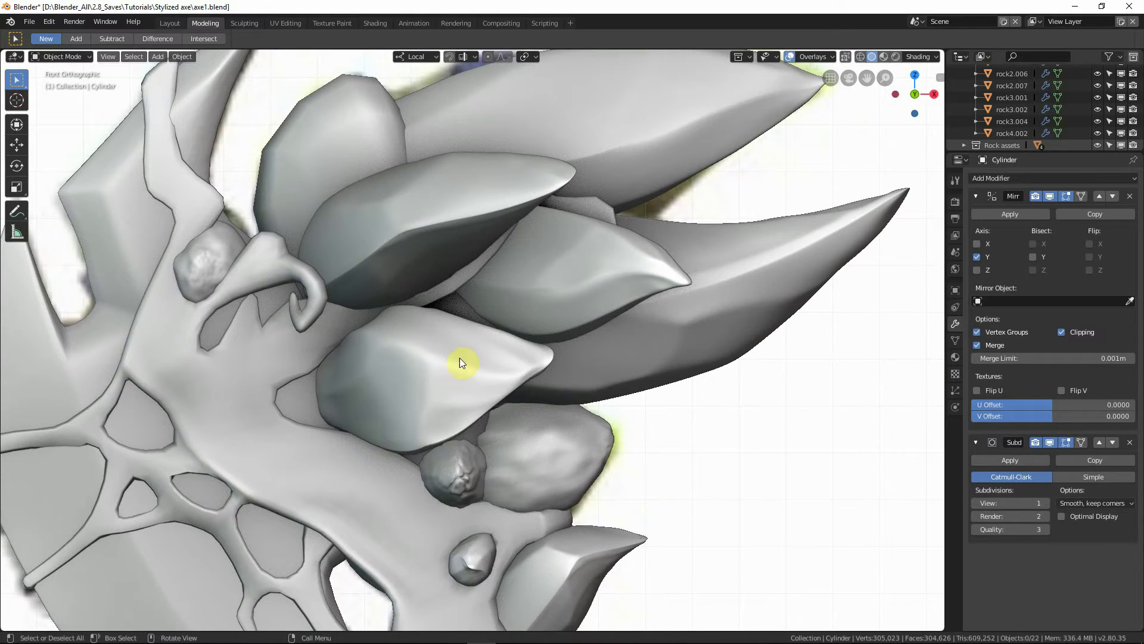
key("Tab")
scroll(440, 282, "up", 2)
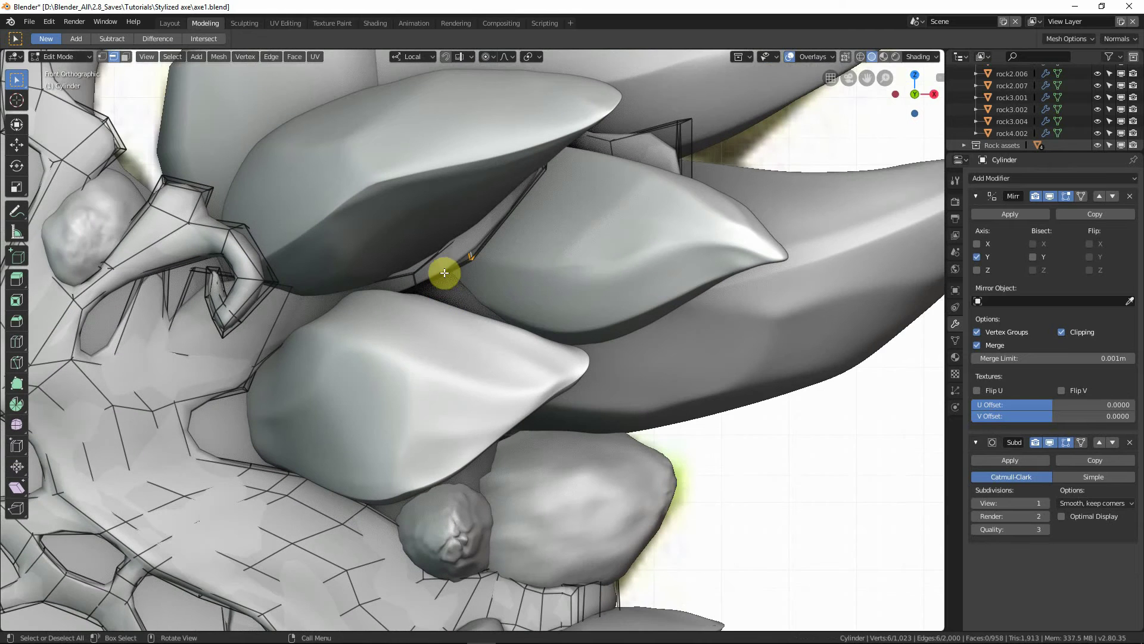
middle_click_drag(239, 126, 475, 220)
left_click(460, 258)
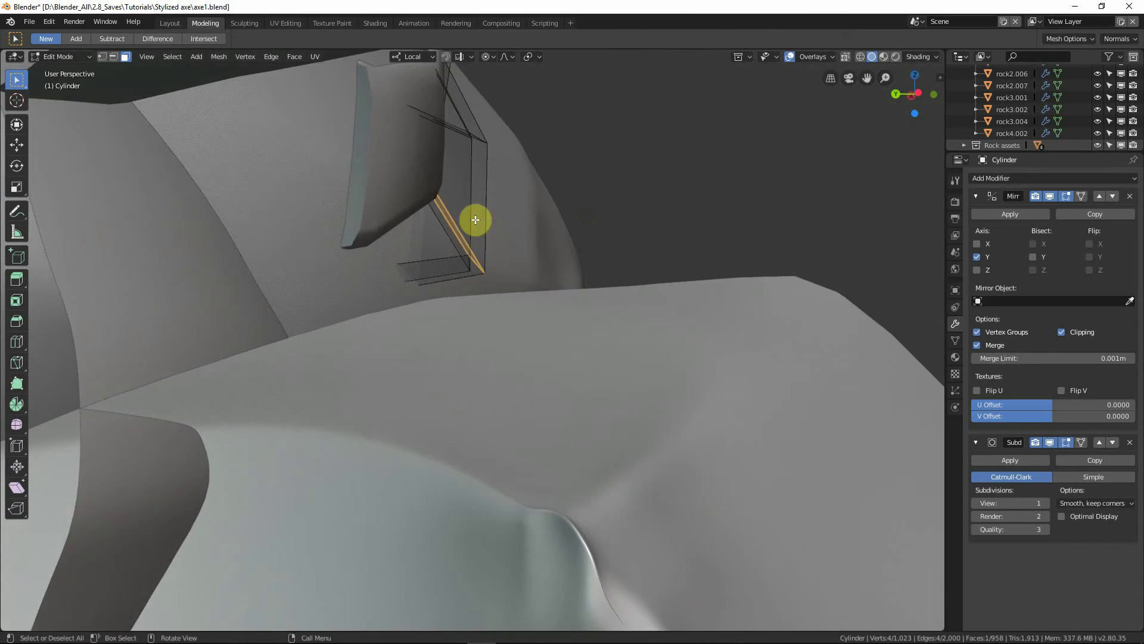
Step: Switch to vertex select and slide the tendril-tip vertex along its edge
mouse_move(513, 256)
middle_mouse_down()
mouse_move(418, 270)
mouse_move(556, 199)
mouse_move(541, 248)
mouse_move(512, 246)
middle_mouse_up()
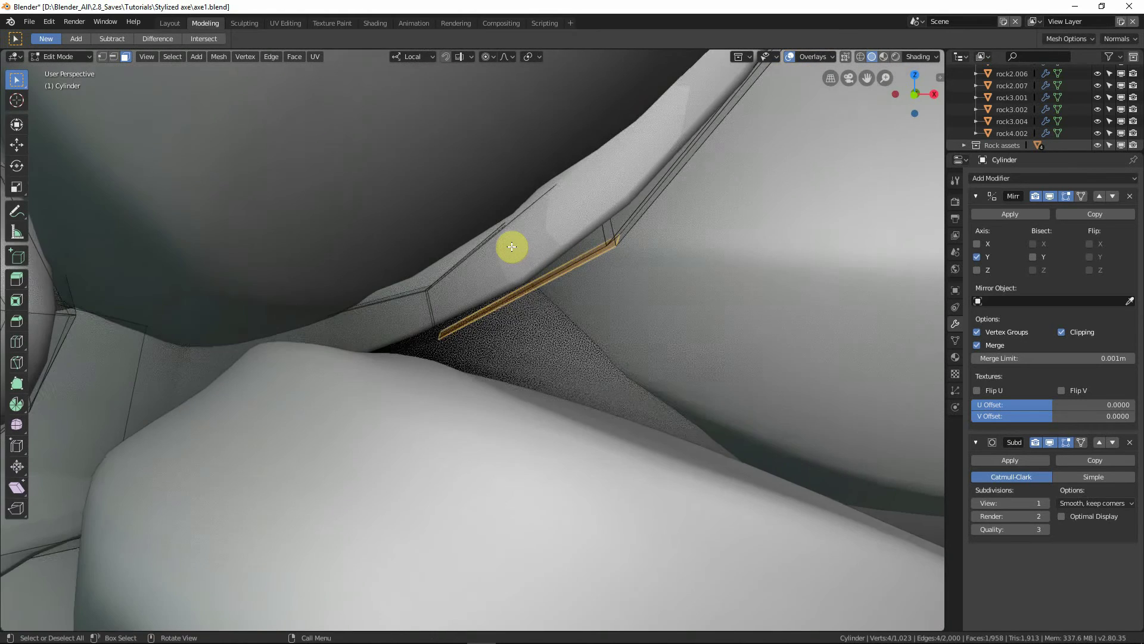
scroll(511, 238, "up", 2)
middle_click_drag(578, 279, 527, 246)
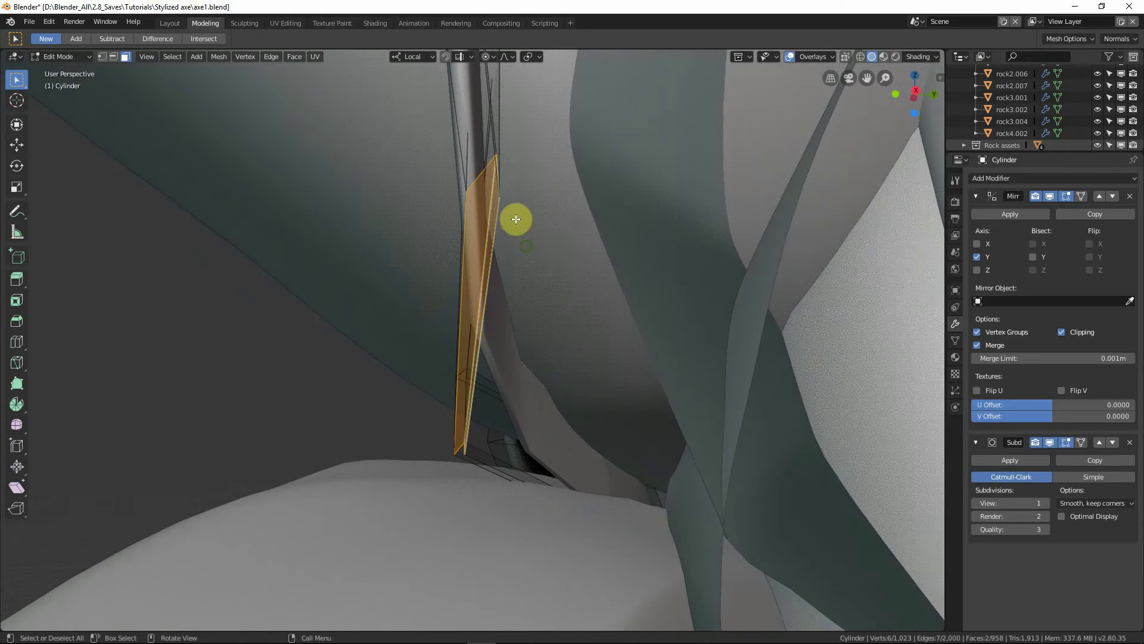
middle_click_drag(484, 152, 481, 150)
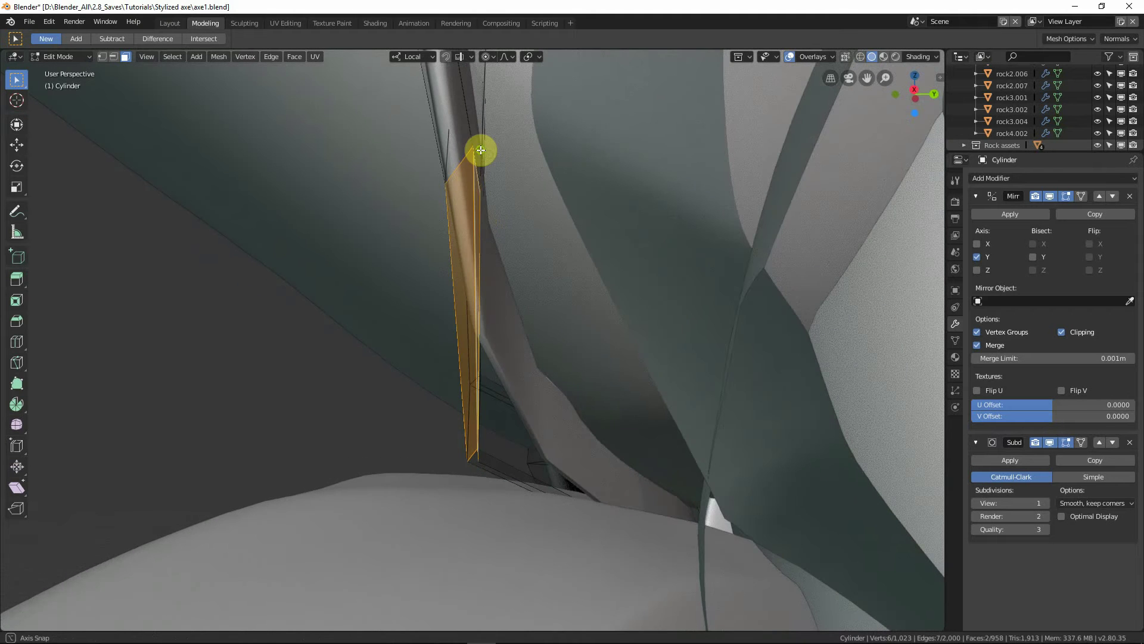
left_click(92, 54)
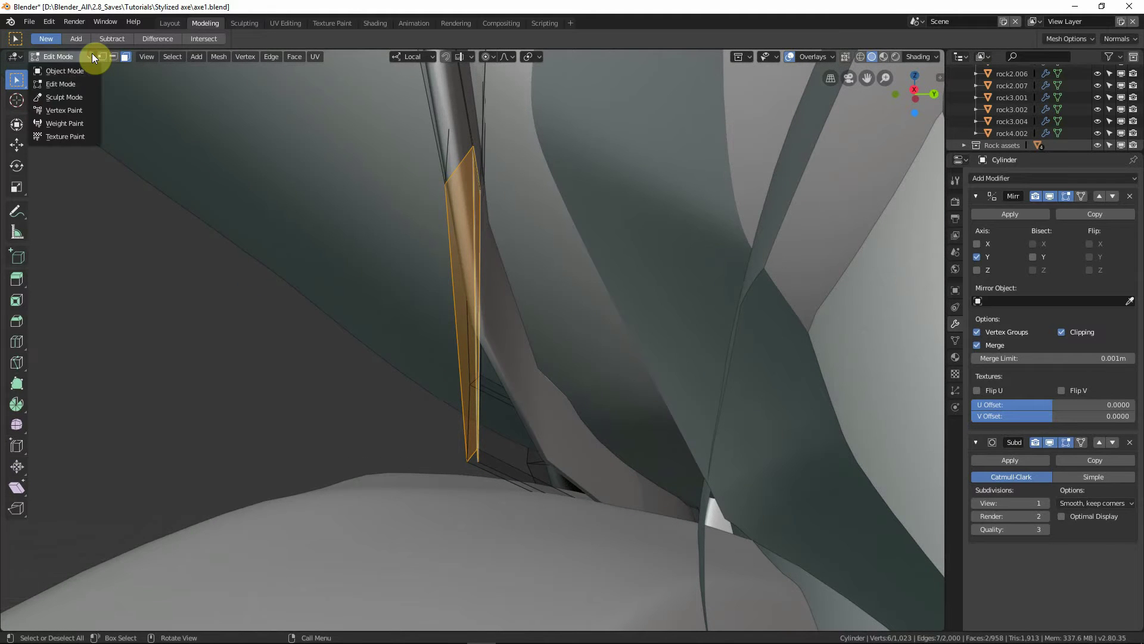
left_click(100, 56)
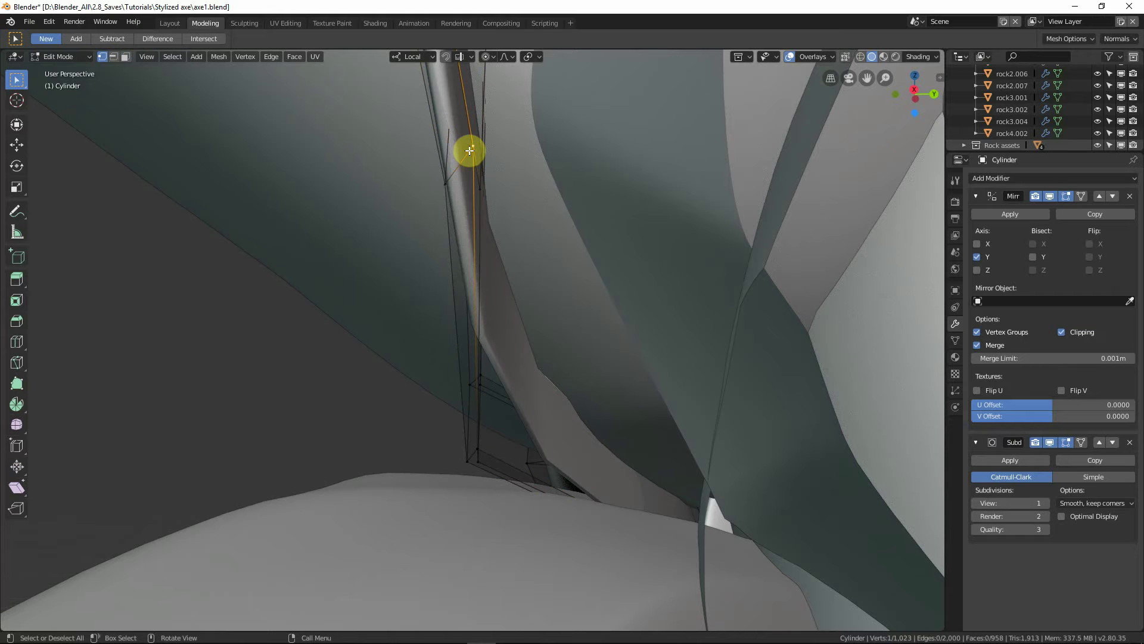
key("shift+v")
left_click(470, 195)
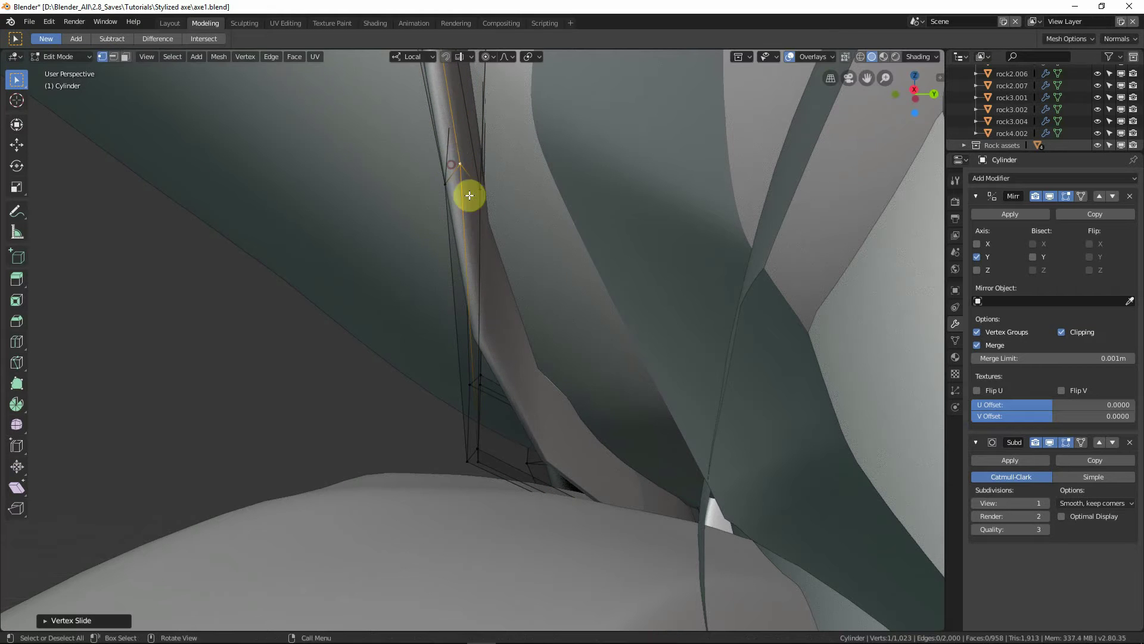
Step: Move the vertex tight against the rock and return to Object Mode
middle_click_drag(469, 195, 345, 306)
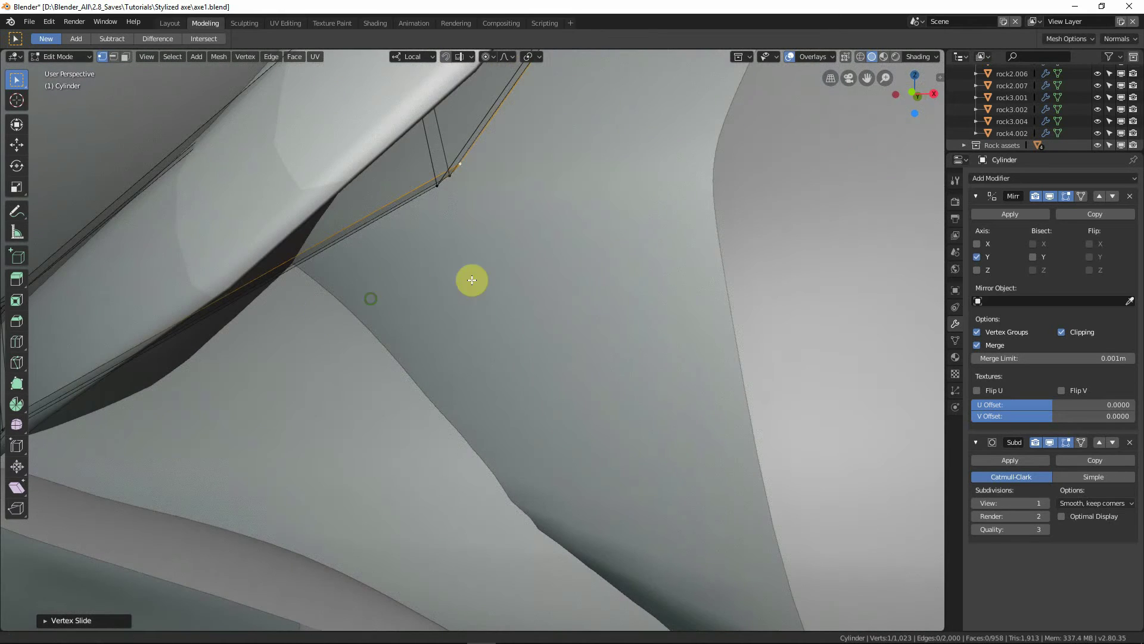
middle_click_drag(472, 280, 687, 267)
middle_click_drag(412, 373, 444, 384)
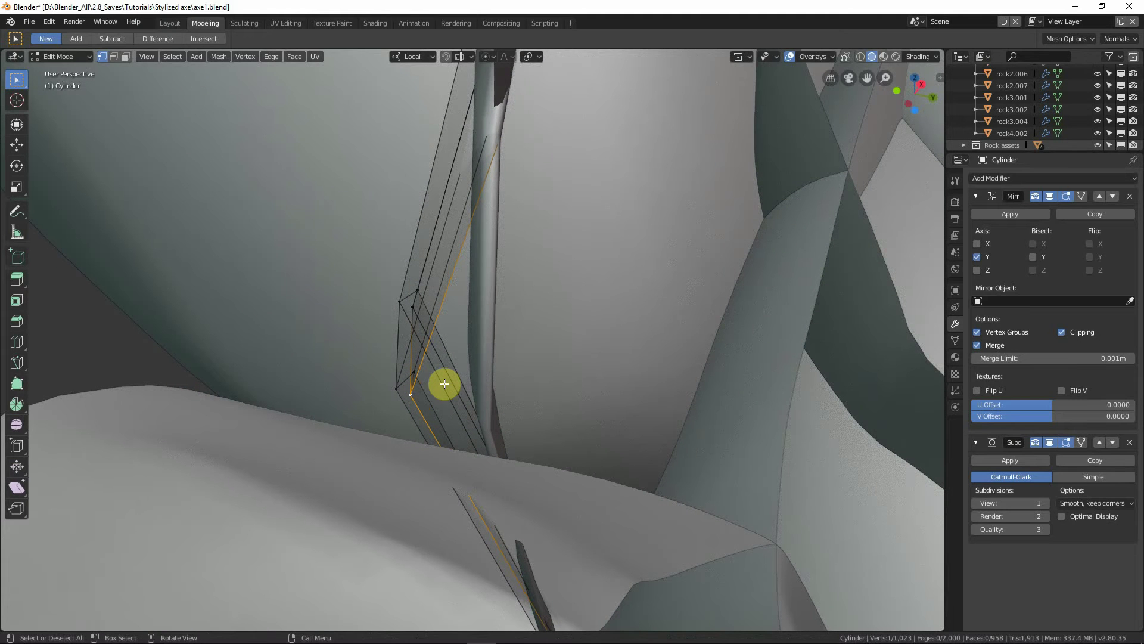
key("g")
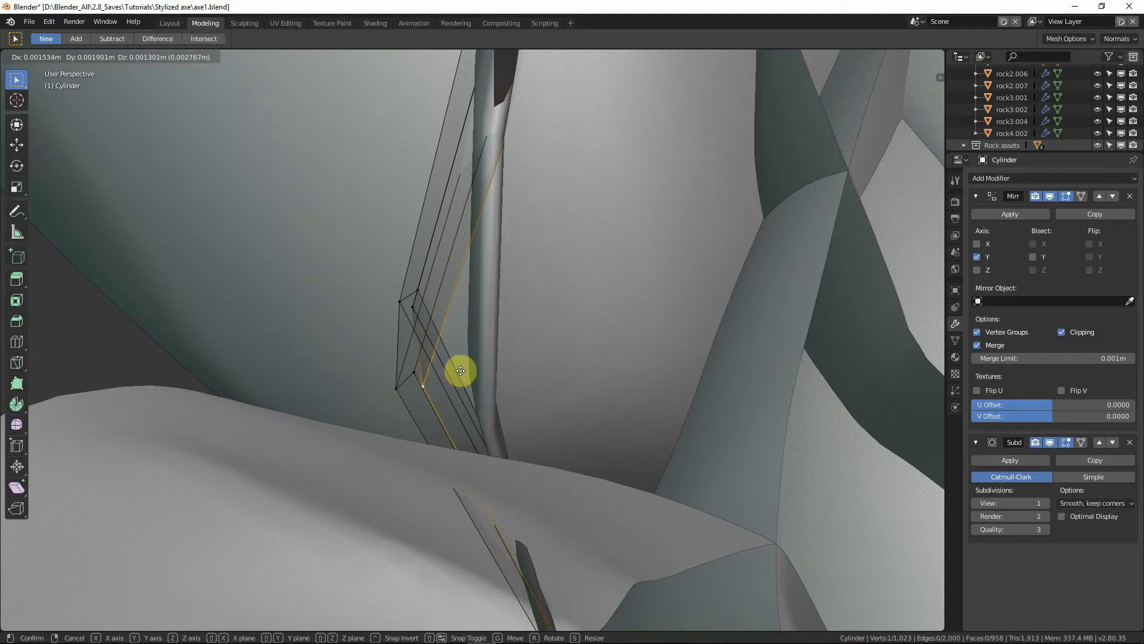
left_click(466, 364)
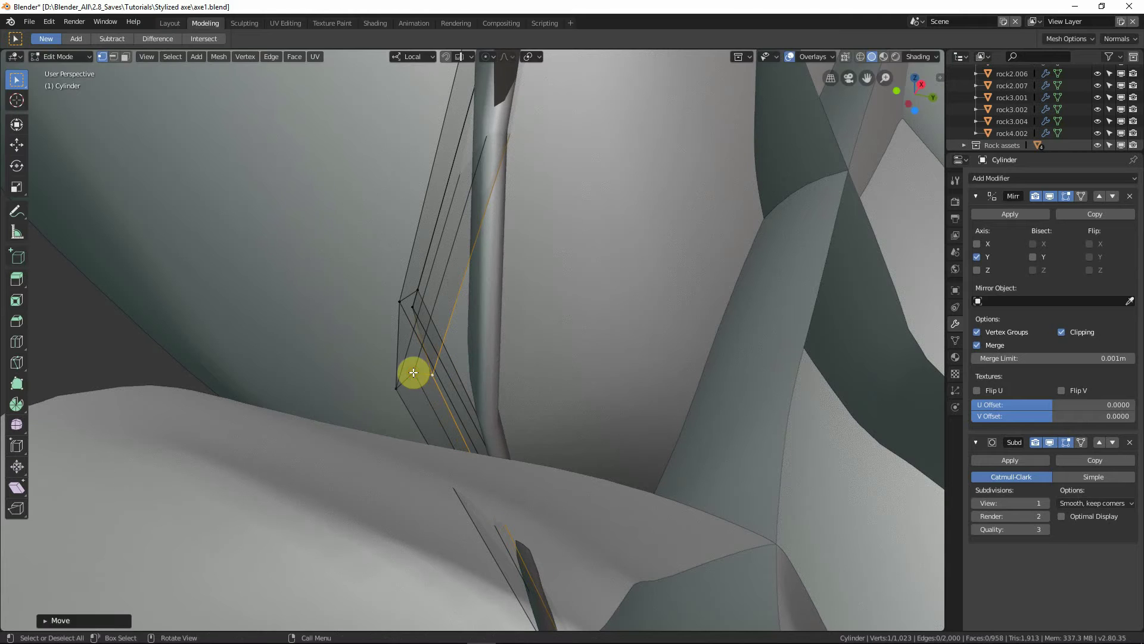
key("Tab")
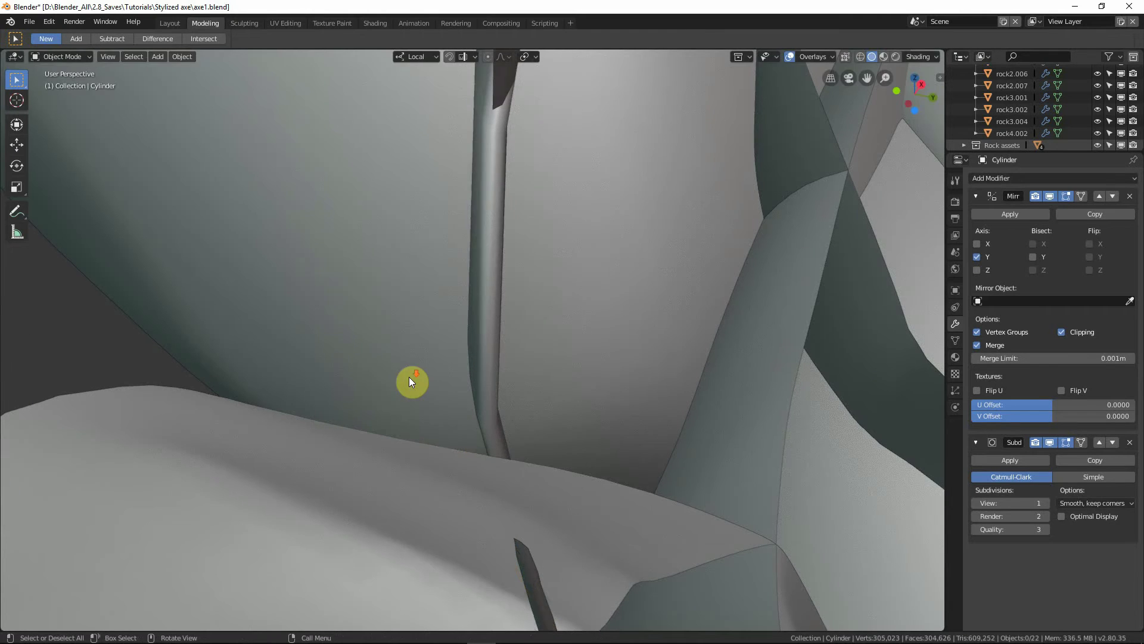
Step: Re-enter Edit Mode and move a strip vertex against the rock spike
middle_click_drag(409, 377, 359, 351)
key("Tab")
key("Tab")
key("Tab")
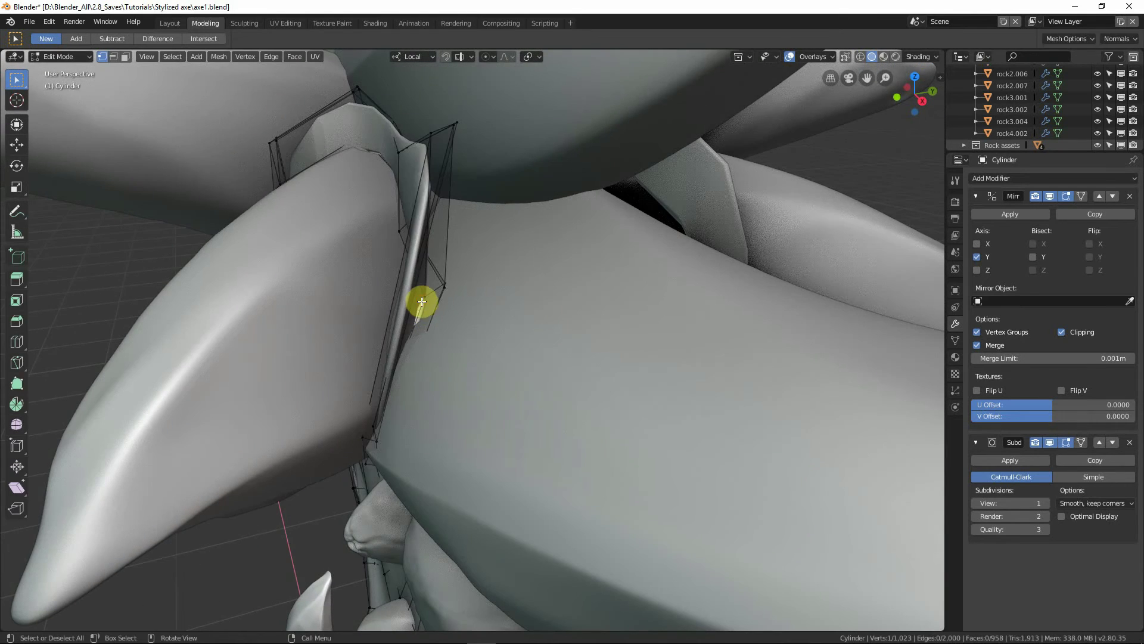
middle_click_drag(424, 310, 424, 286)
key("g")
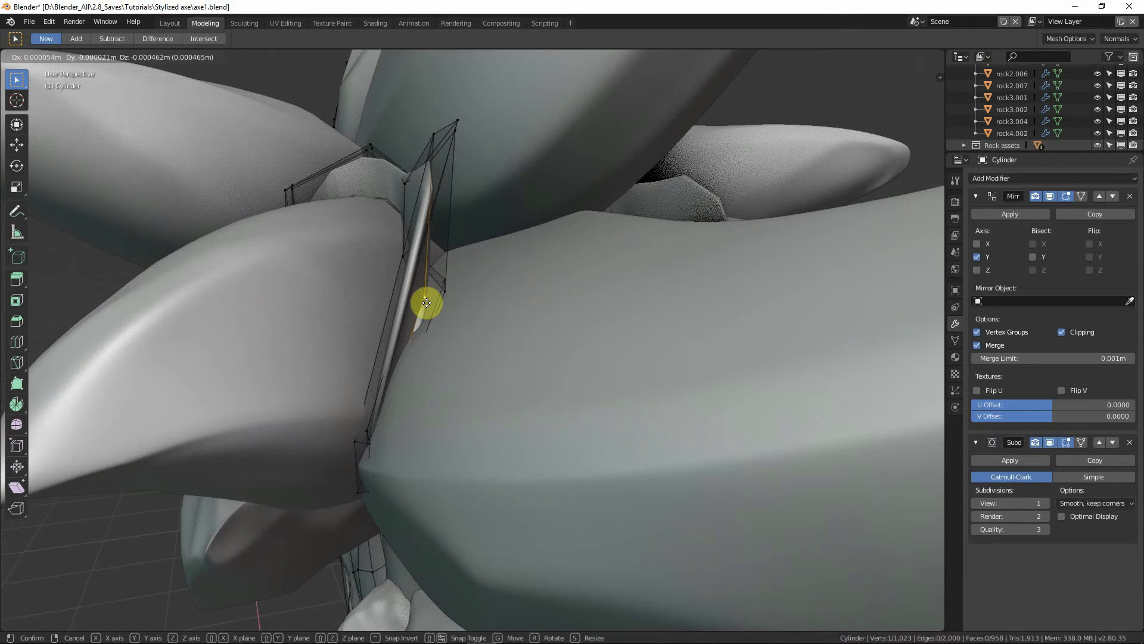
left_click(447, 281)
Step: Nudge two more strip vertices flush against the rock
middle_click_drag(447, 281, 377, 283)
key("g")
left_click(447, 296)
key("g")
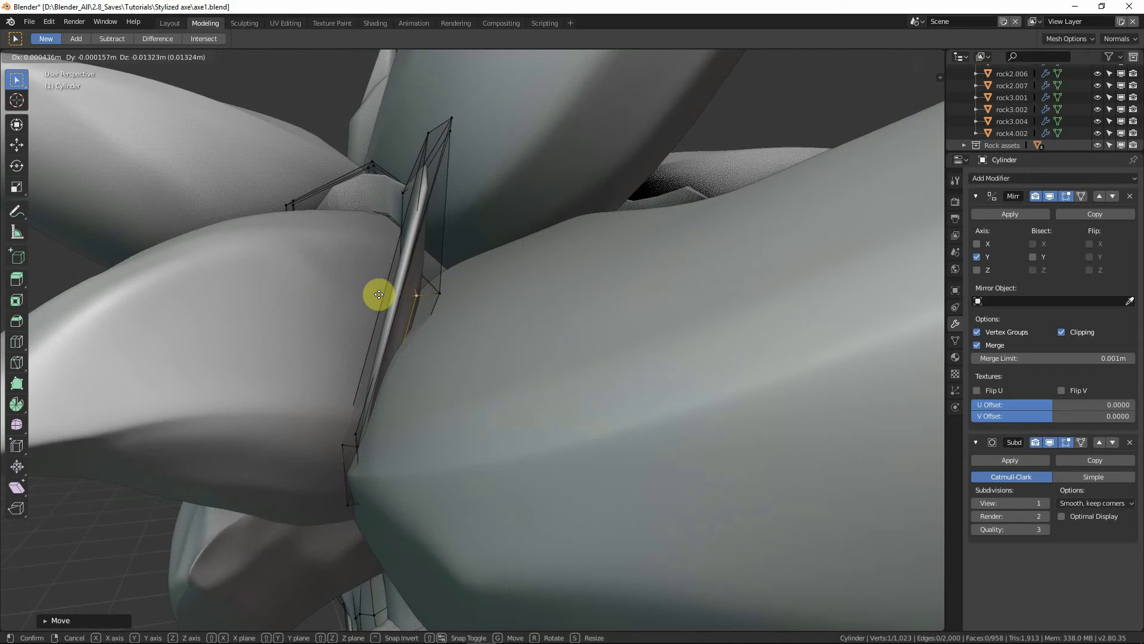
left_click(435, 296)
Step: Check the strip's shape in Object Mode, then go back into Edit Mode
key("Tab")
scroll(432, 298, "down", 5)
middle_click_drag(429, 302, 509, 314)
scroll(510, 314, "up", 3)
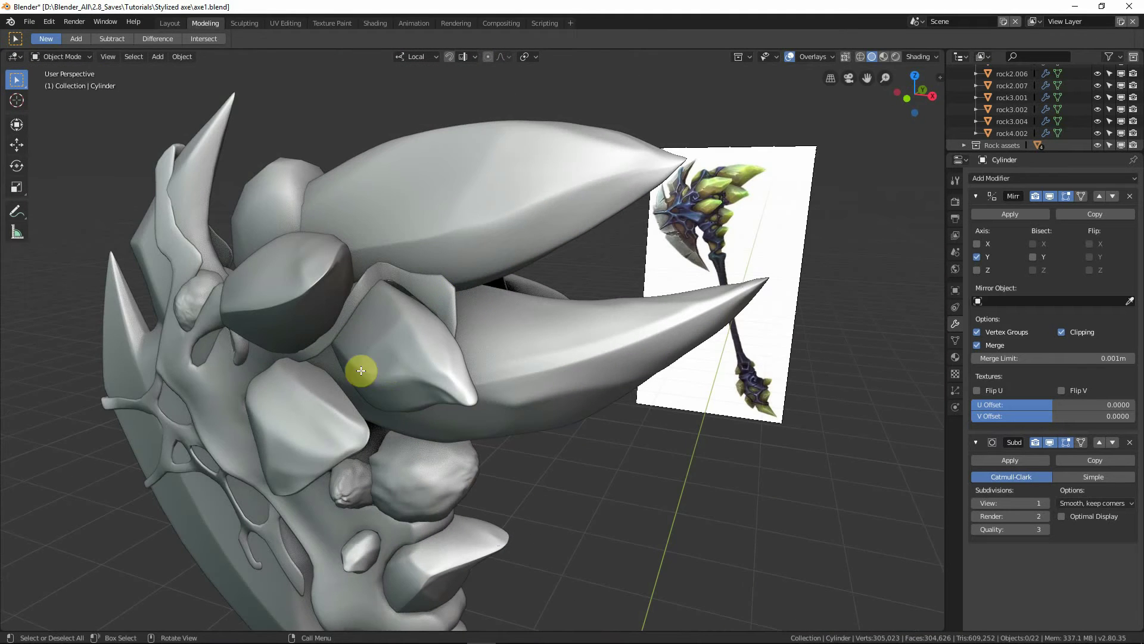
key("Tab")
scroll(452, 320, "up", 5)
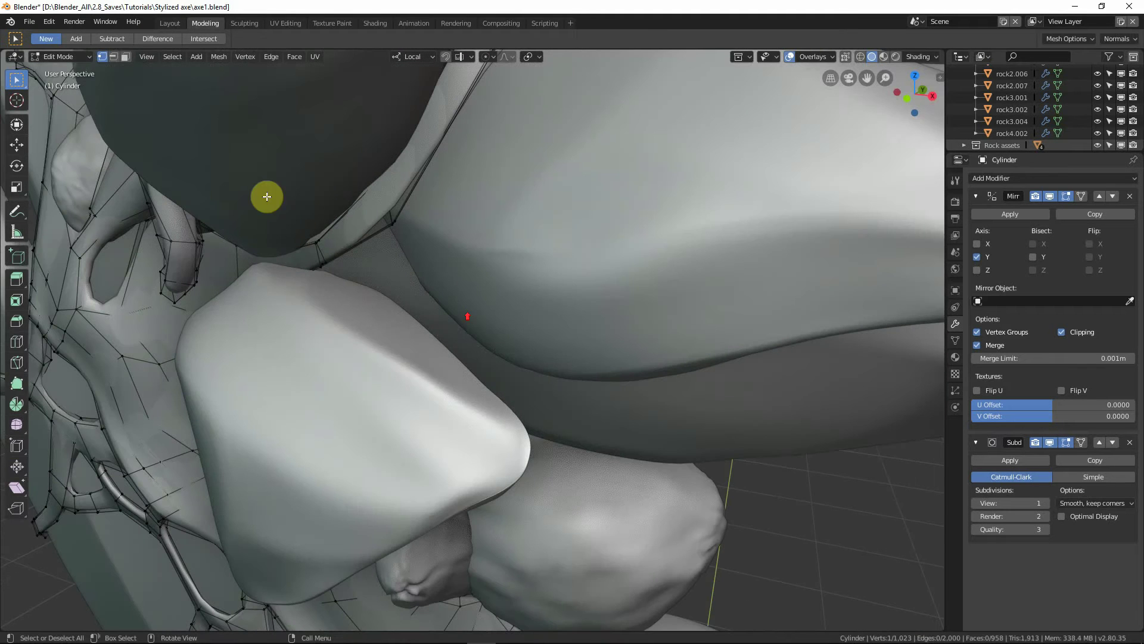
Step: In face select mode, select the face at the frame strip's end
left_click(127, 56)
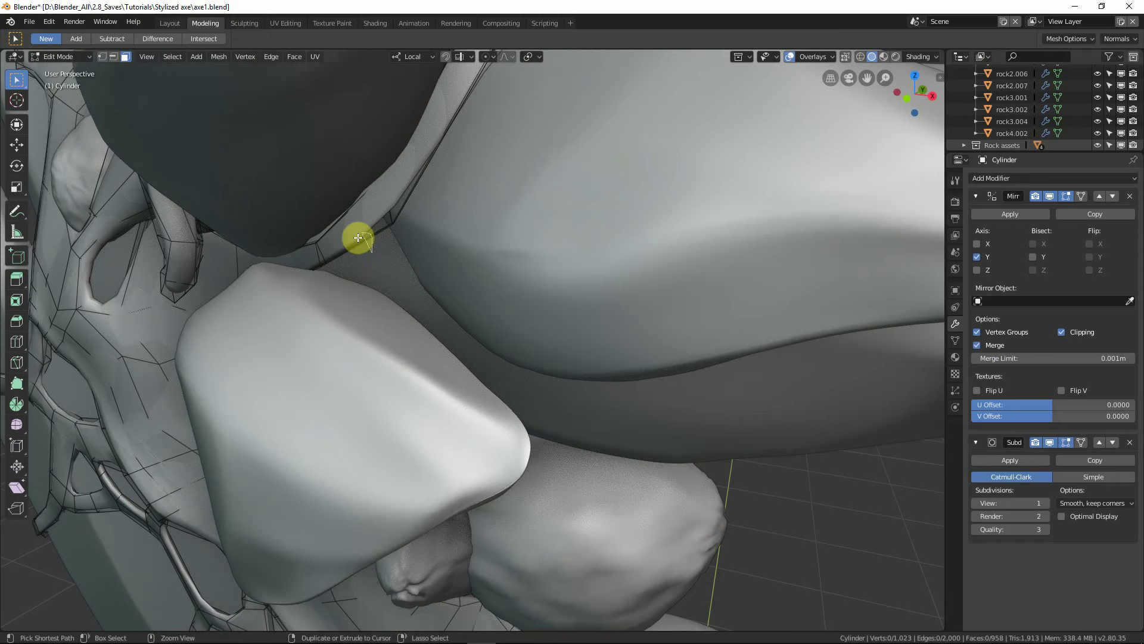
left_click(366, 257)
key("shift+z")
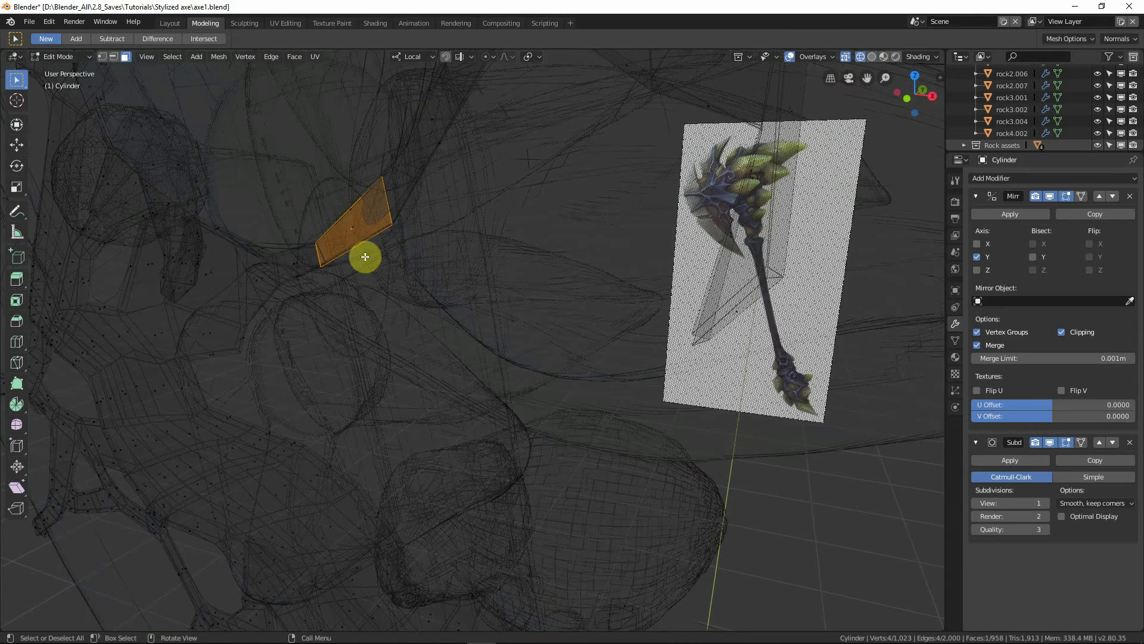
key("shift+z")
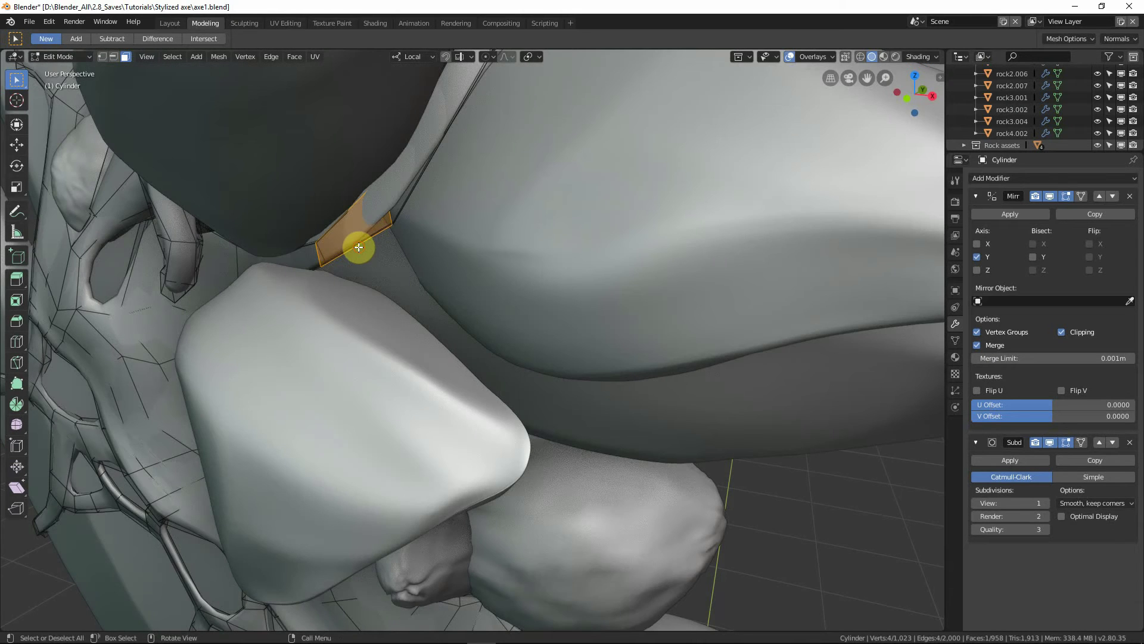
key("alt+a")
scroll(399, 309, "up", 6)
middle_click_drag(263, 243, 299, 250)
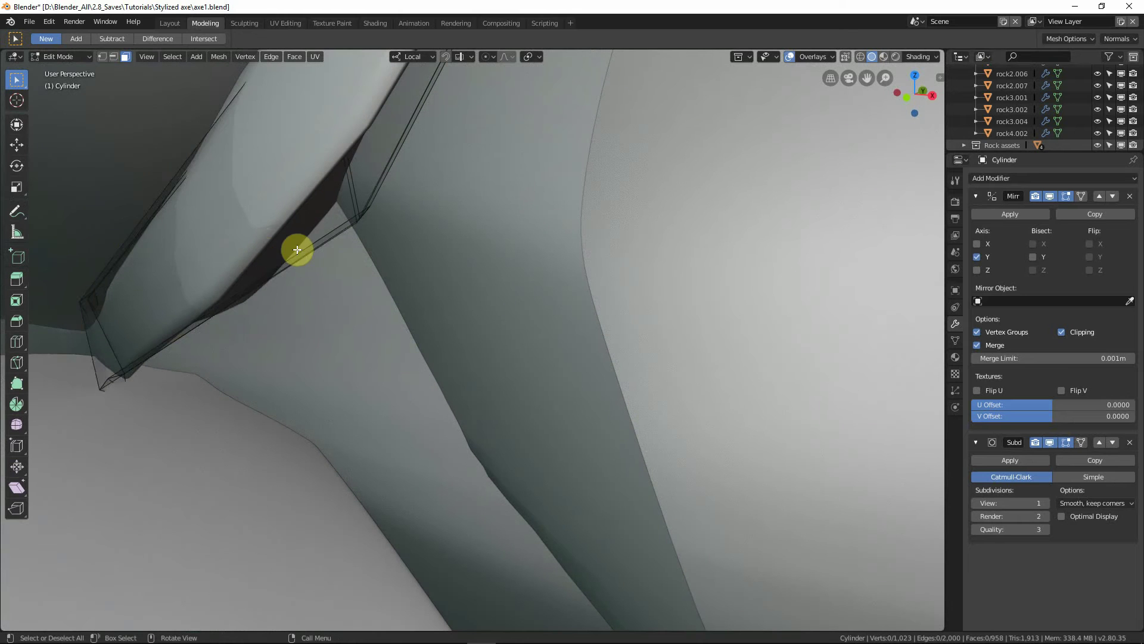
left_click(312, 252)
key("alt+a")
left_click(315, 245)
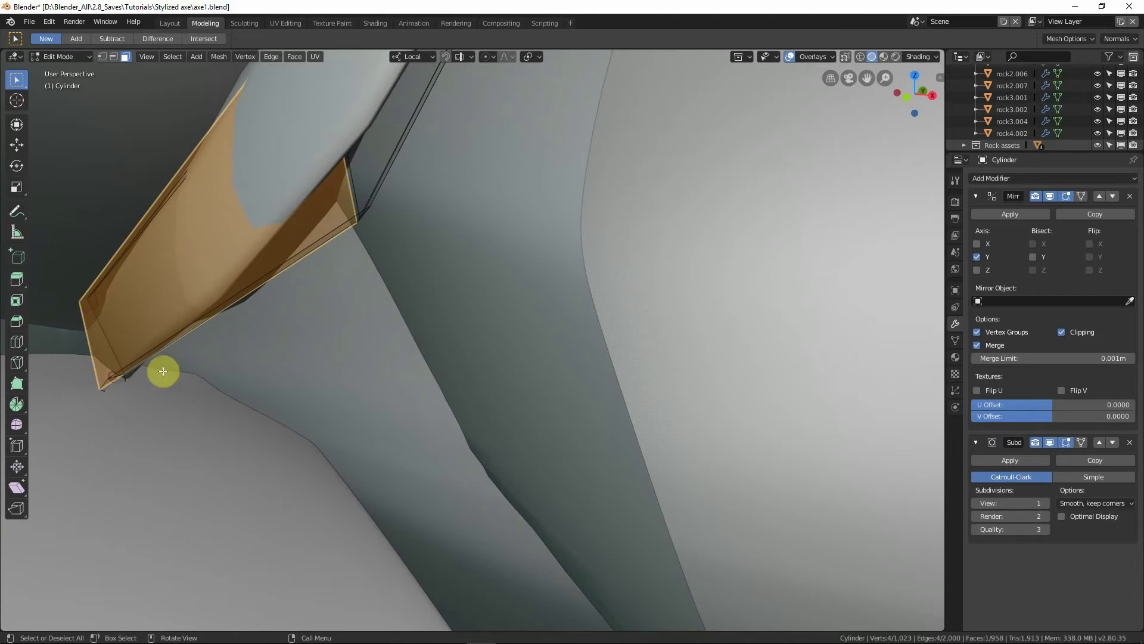
Step: Add the neighbouring face, extrude both, move the extrusion outward and shrink it
middle_click_drag(163, 371, 305, 214)
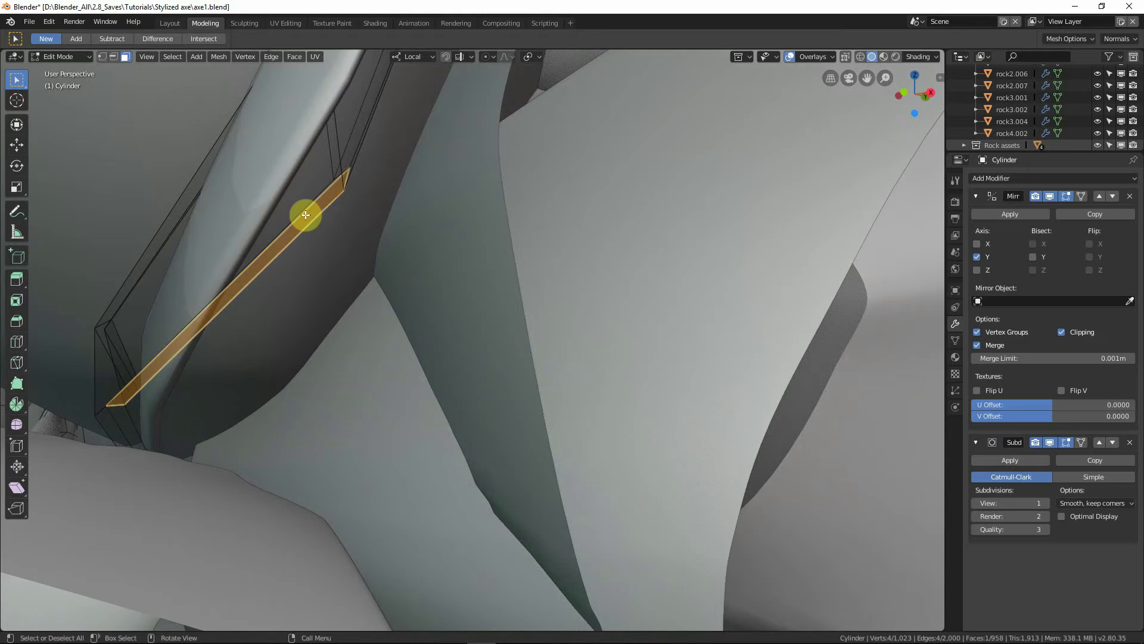
key("KP_Decimal")
middle_click_drag(522, 255, 587, 355)
left_click(528, 224, "shift")
key("e")
left_click(588, 355)
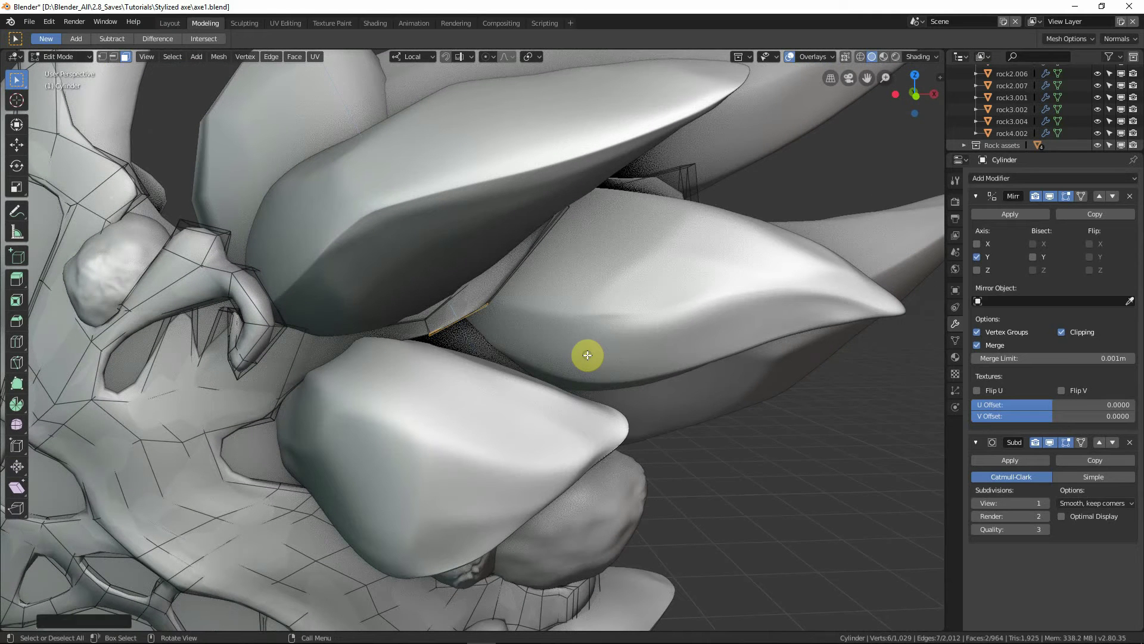
key("g")
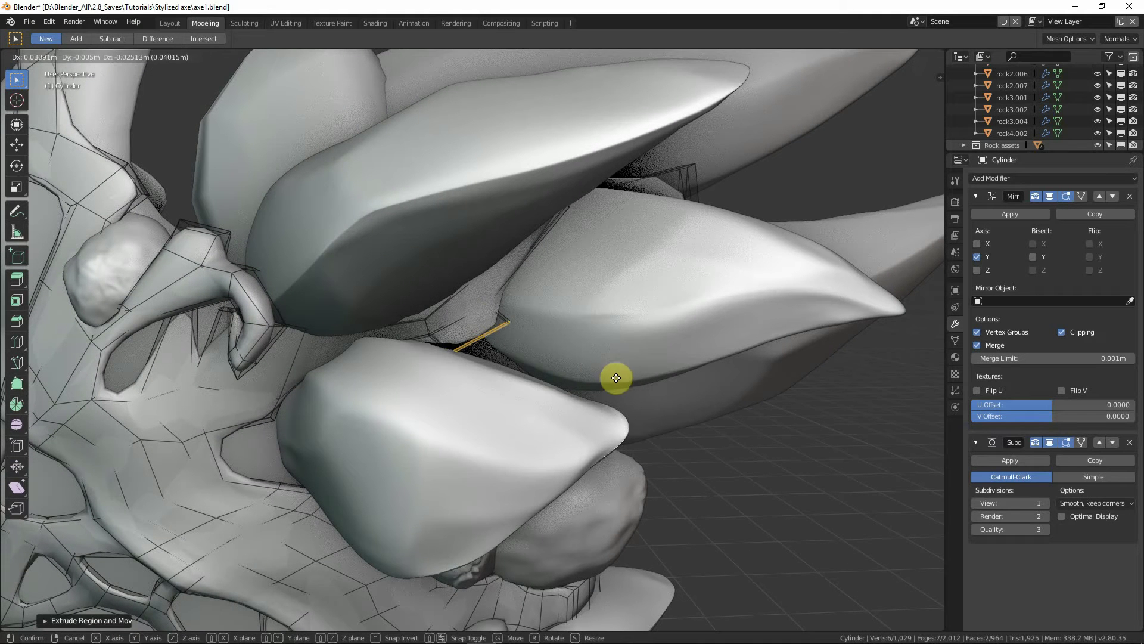
left_click(641, 397)
key("s")
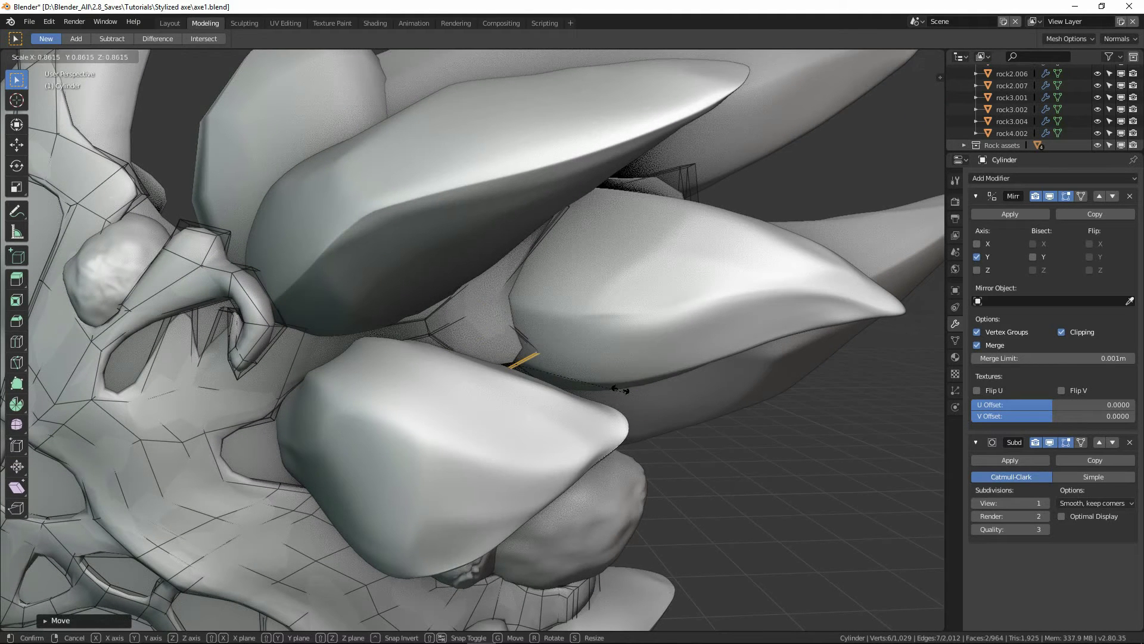
left_click(600, 381)
Step: Reposition the new tendril end and stretch it along the X axis
middle_click_drag(596, 384, 495, 357)
key("g")
left_click(540, 390)
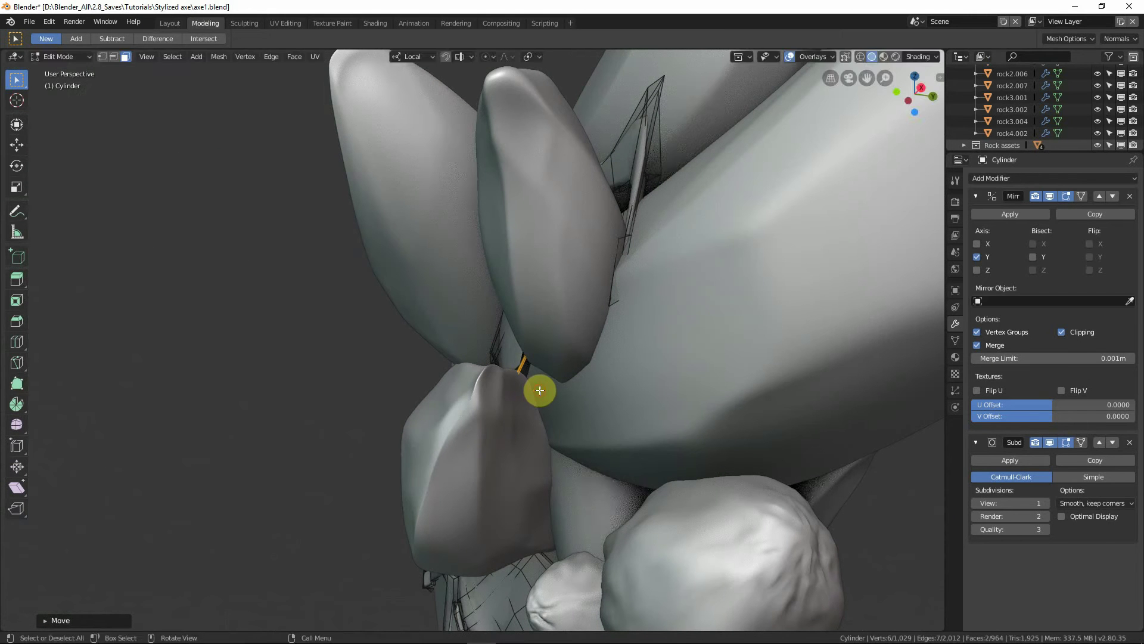
key("s")
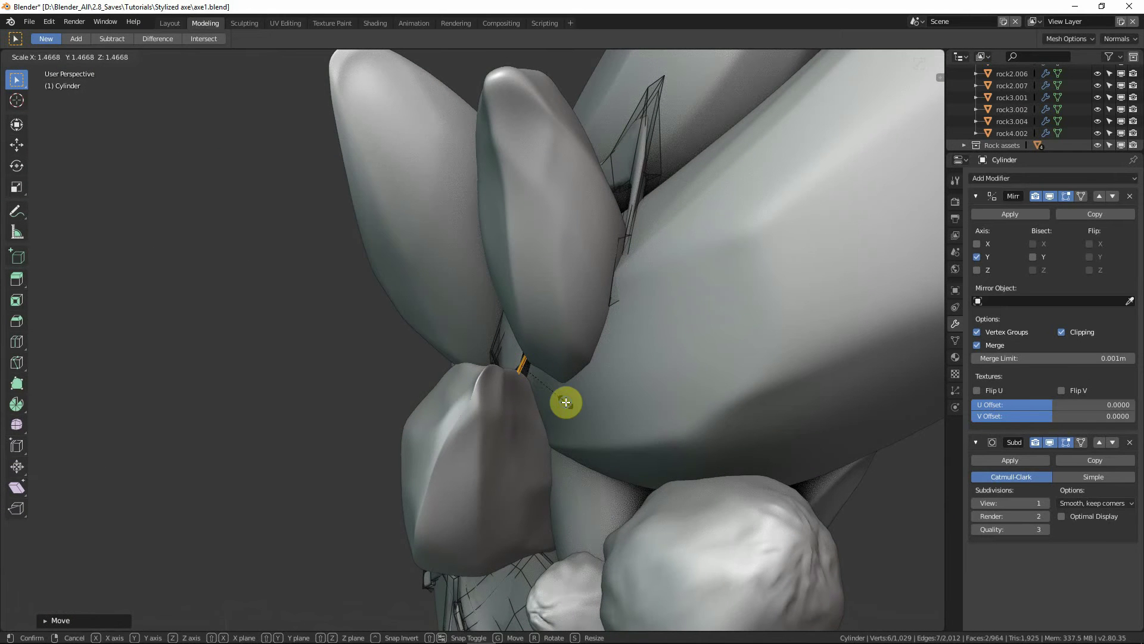
key("x")
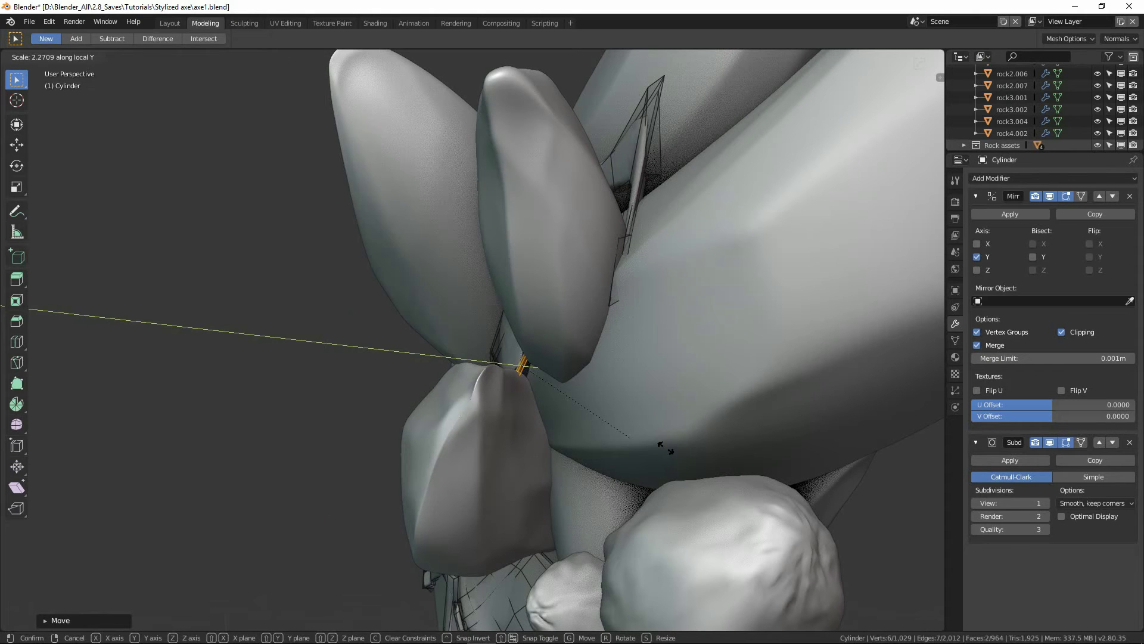
left_click(641, 432)
mouse_move(642, 432)
middle_mouse_down()
mouse_move(602, 404)
mouse_move(613, 409)
mouse_move(590, 408)
mouse_move(646, 444)
middle_mouse_up()
Step: Extrude the end again along its normal and move the tip between the rocks
key("e")
left_click(603, 423)
key("g")
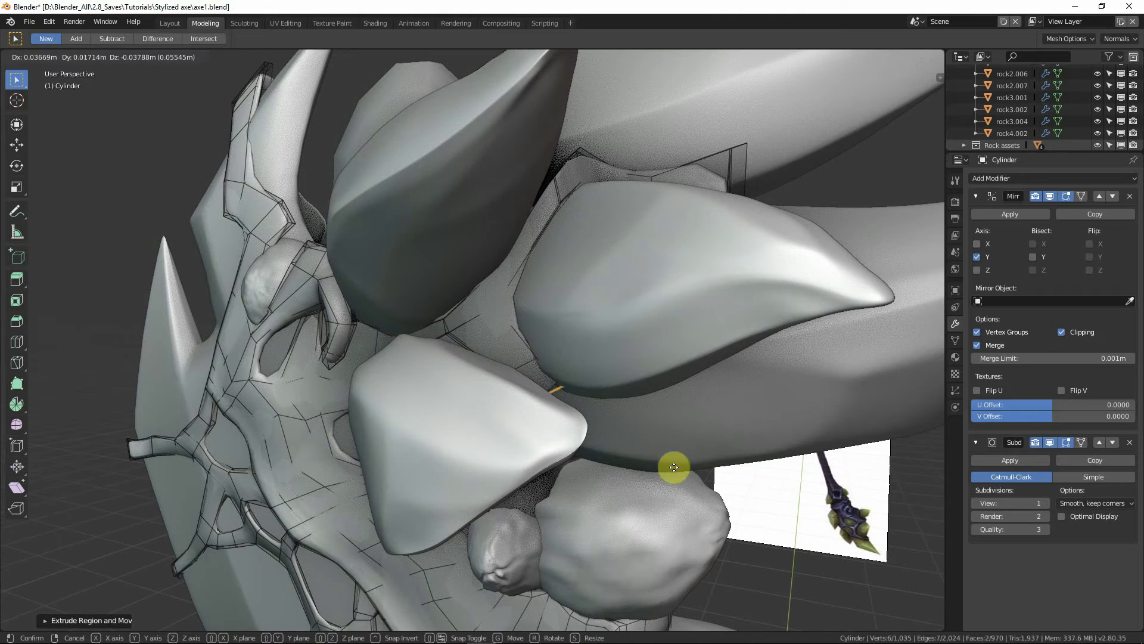
left_click(656, 452)
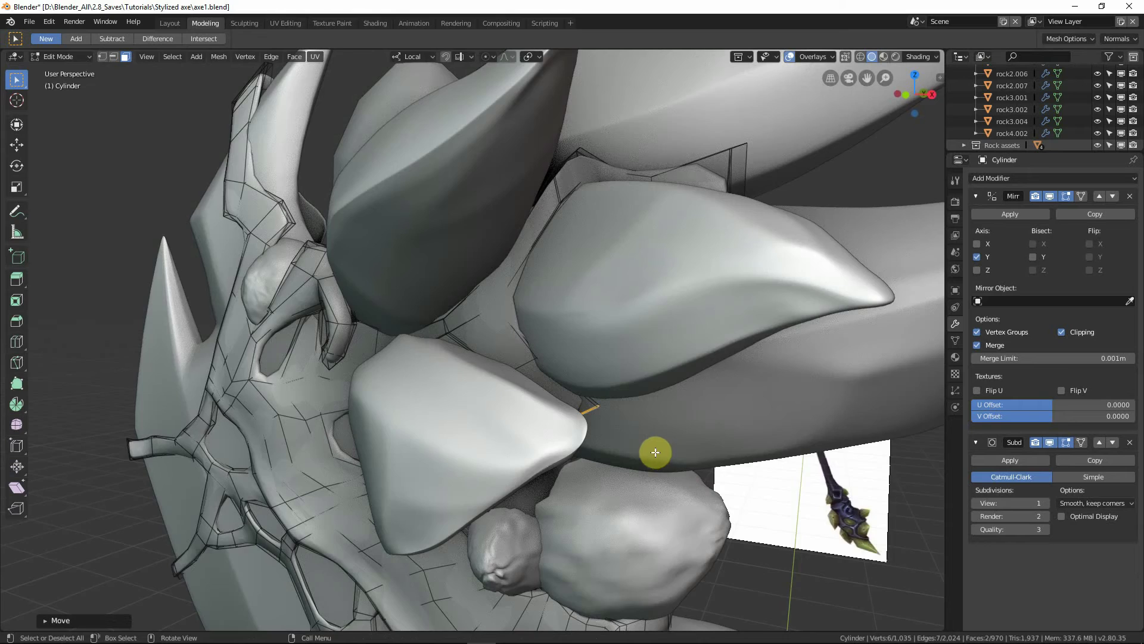
key("KP_4")
scroll(637, 443, "up", 3)
Step: In front X-ray view, shift the tendril's end edge right and tilt it to match the reference
key("KP_1")
key("shift+z")
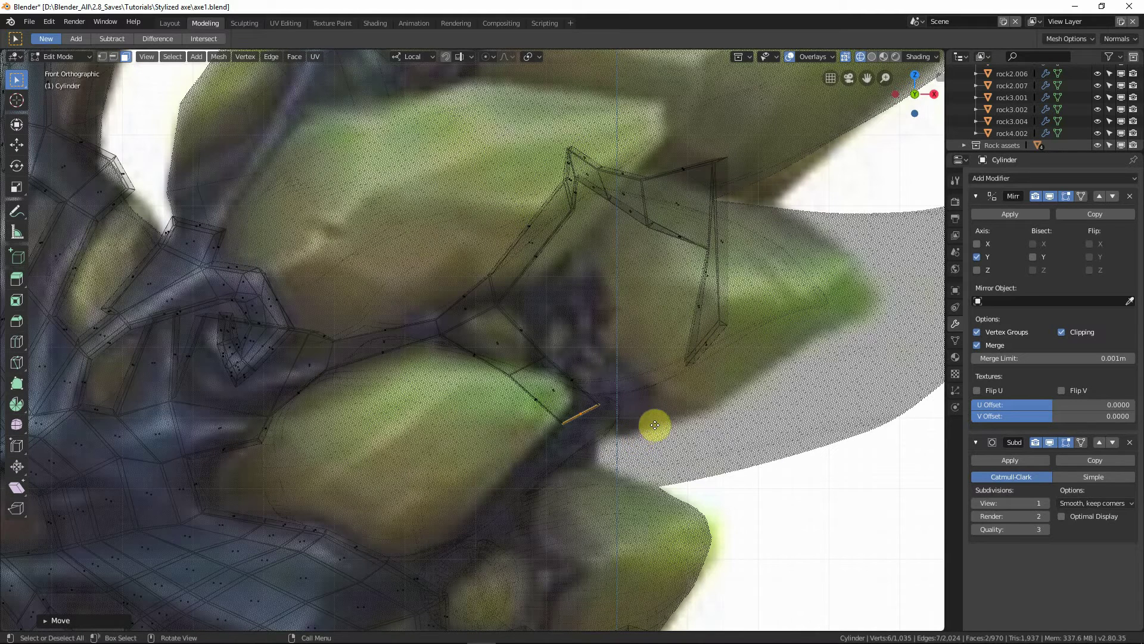
key("g")
left_click(716, 420)
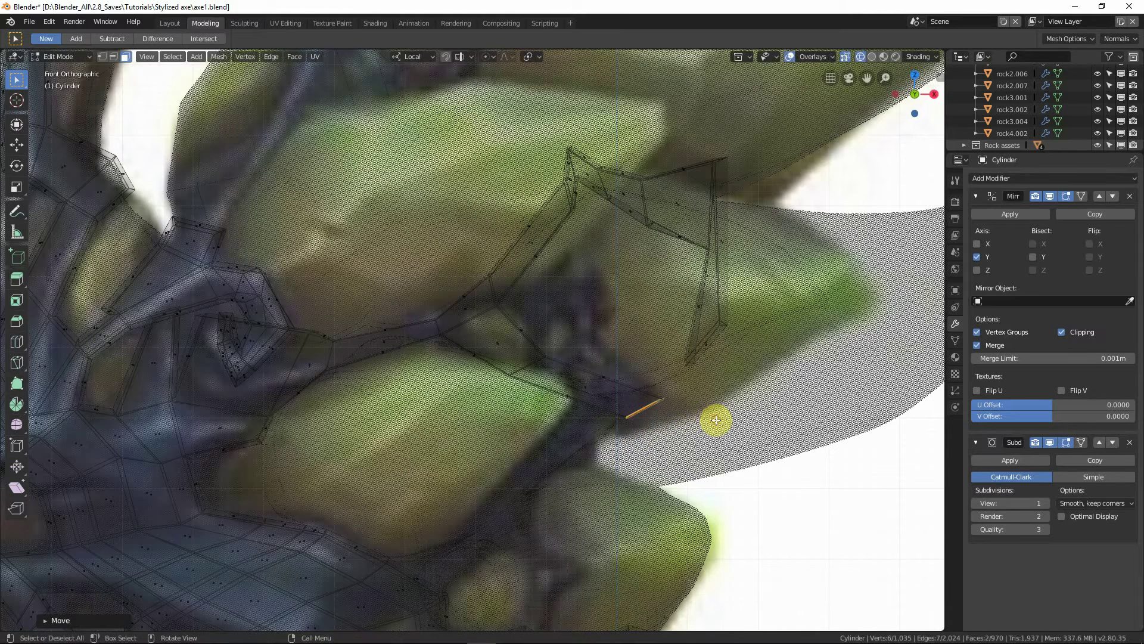
key("r")
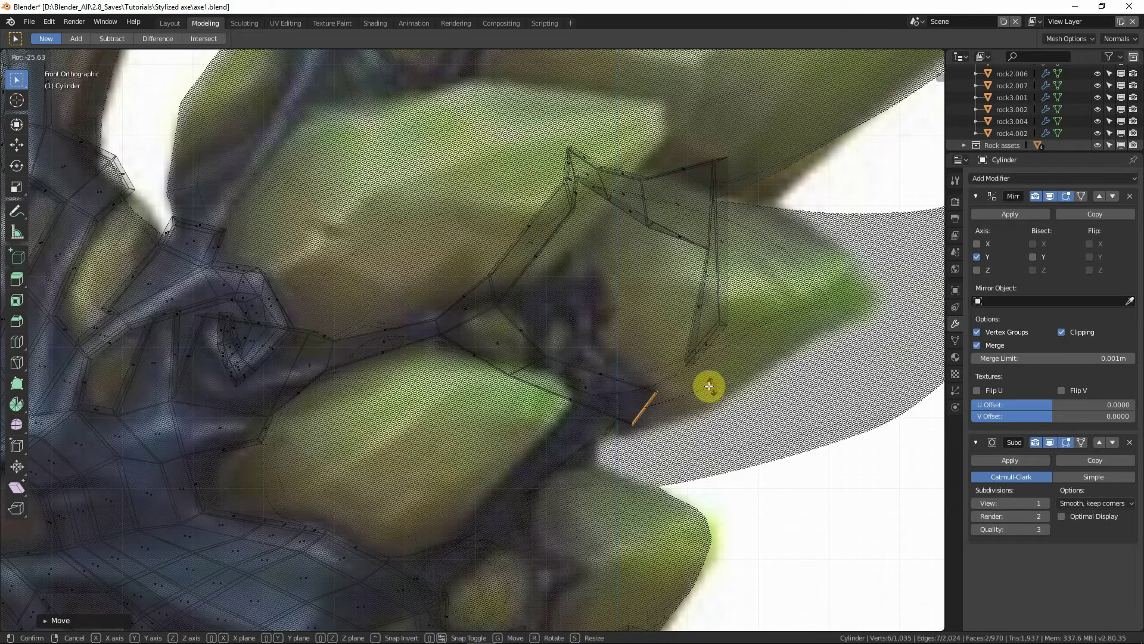
left_click(709, 386)
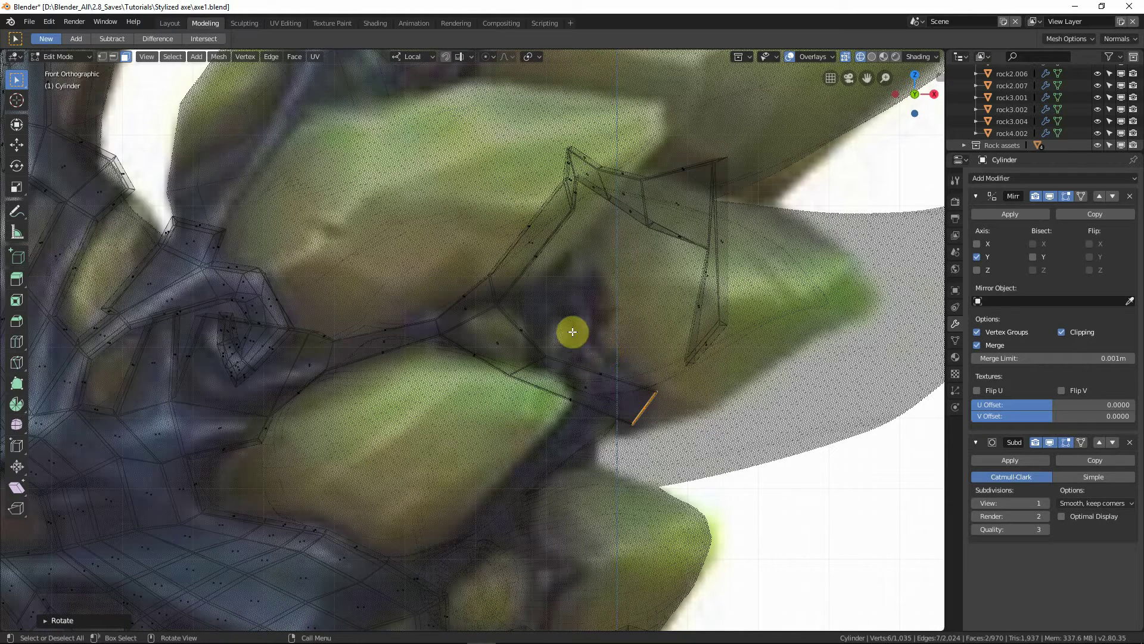
Step: Add an edge loop across the extruded tendril segment
key("shift+z")
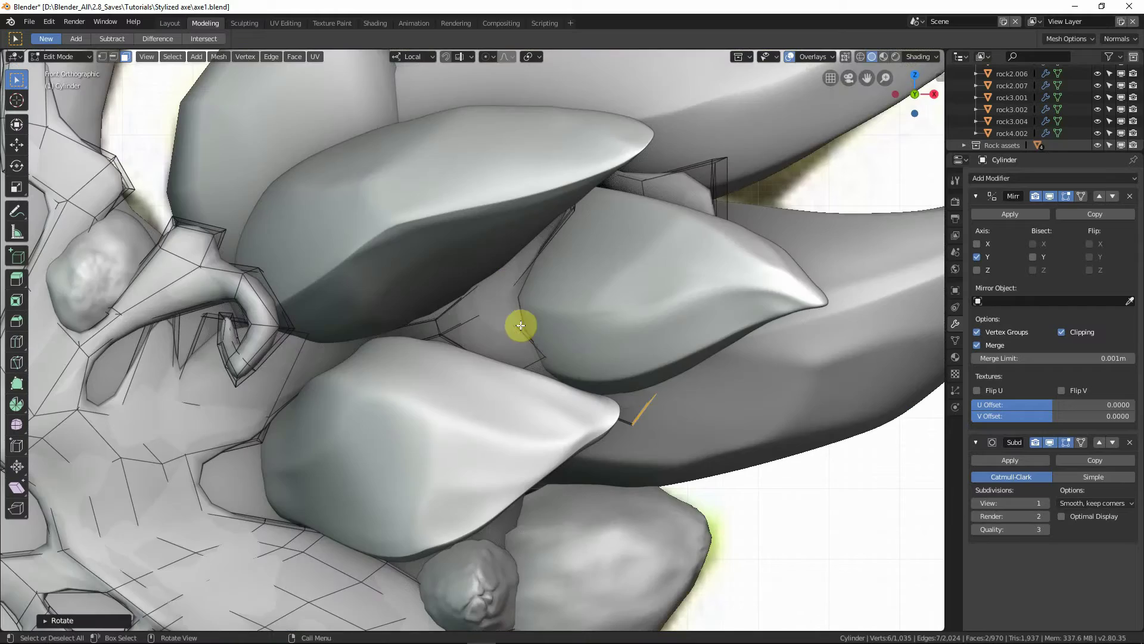
key("shift+z")
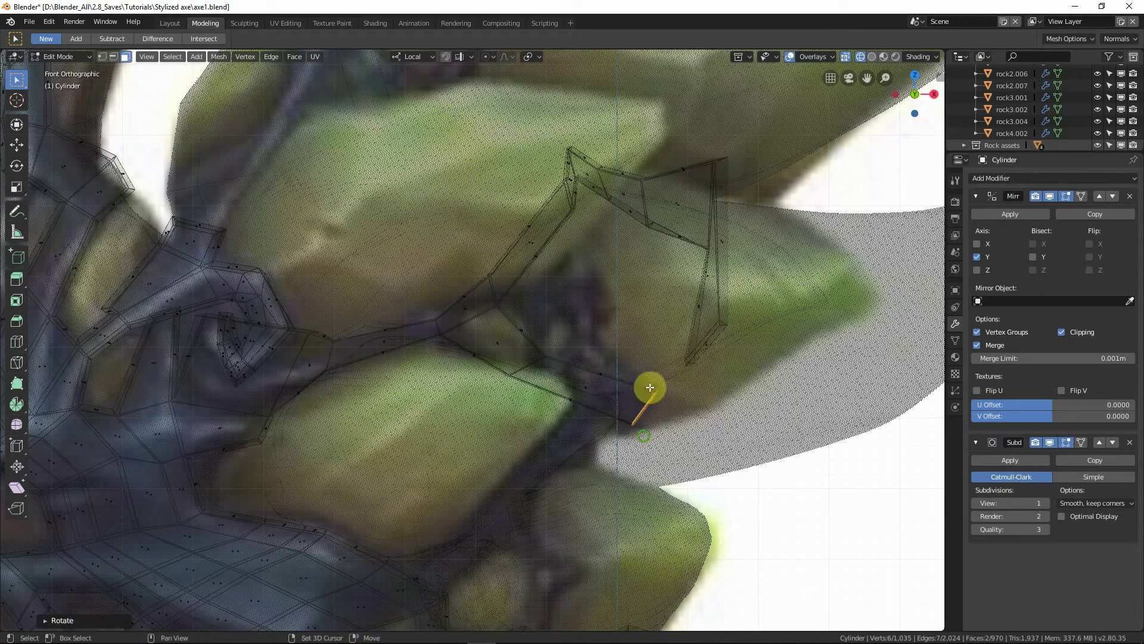
key("ctrl+r")
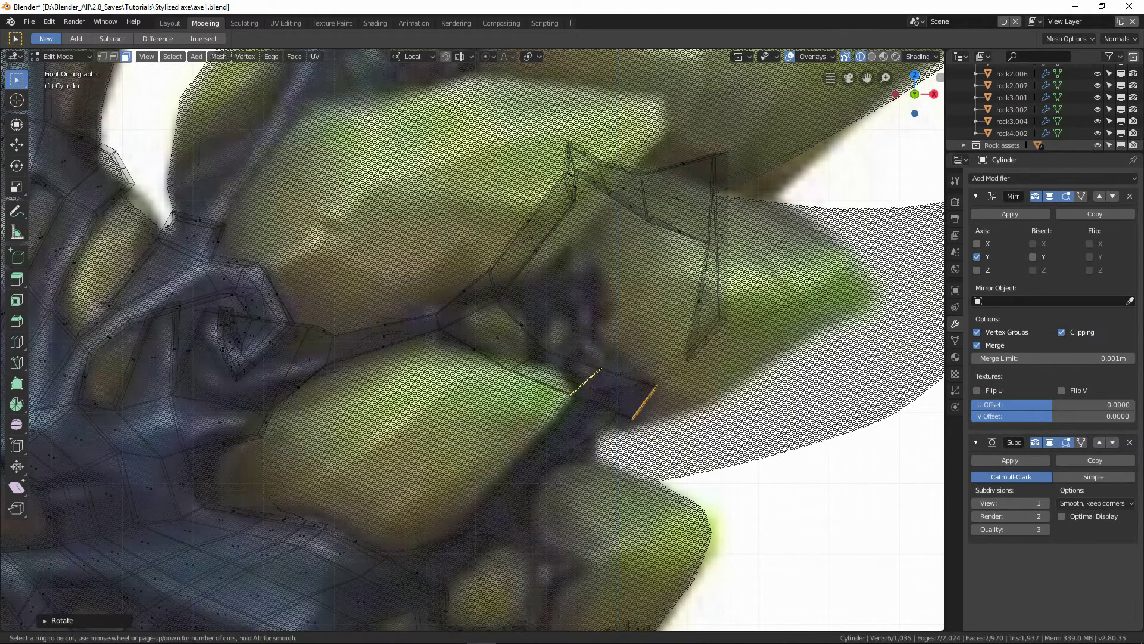
left_click(578, 385)
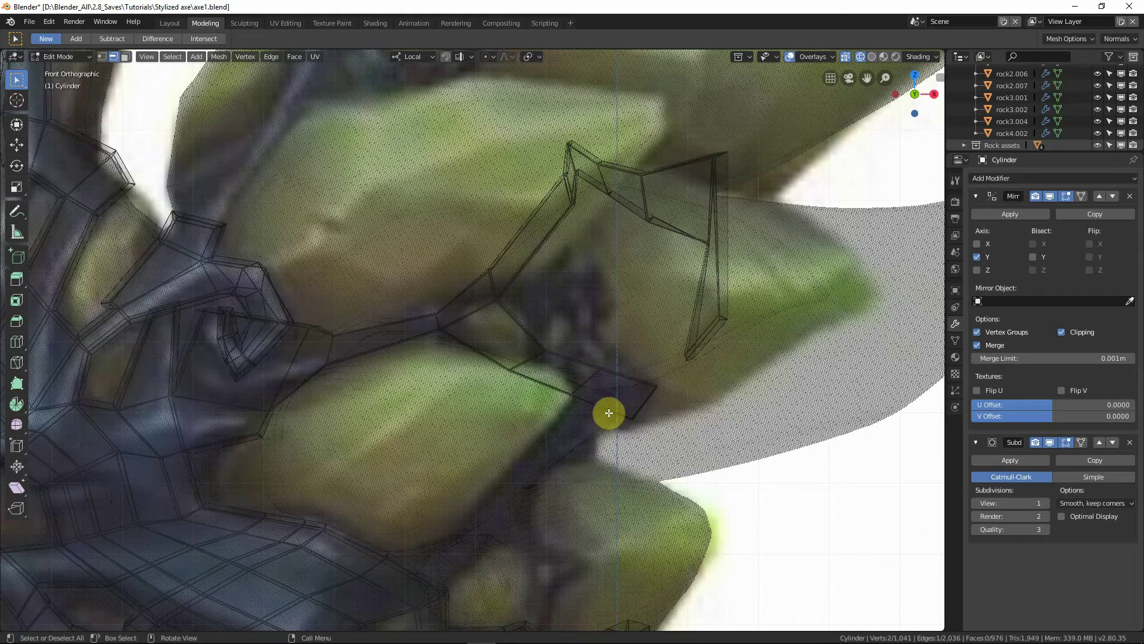
key("shift+z")
Step: Switch to face select and pick the faces at the tendril's end
left_click(125, 58)
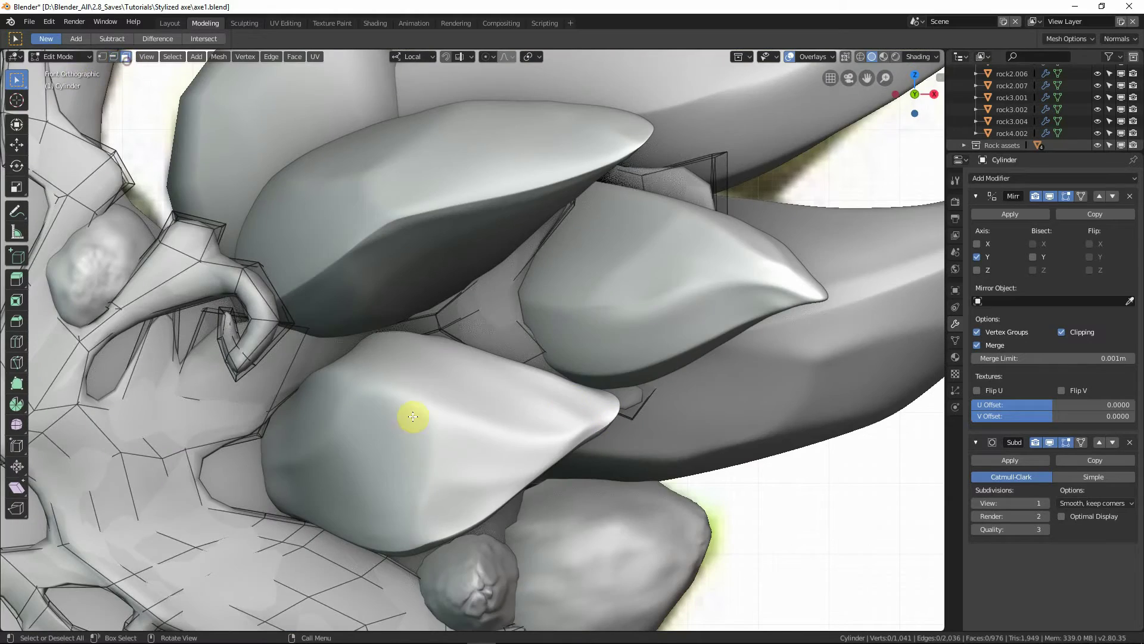
key("shift+z")
mouse_move(643, 516)
middle_mouse_down()
mouse_move(628, 475)
mouse_move(637, 508)
middle_mouse_up()
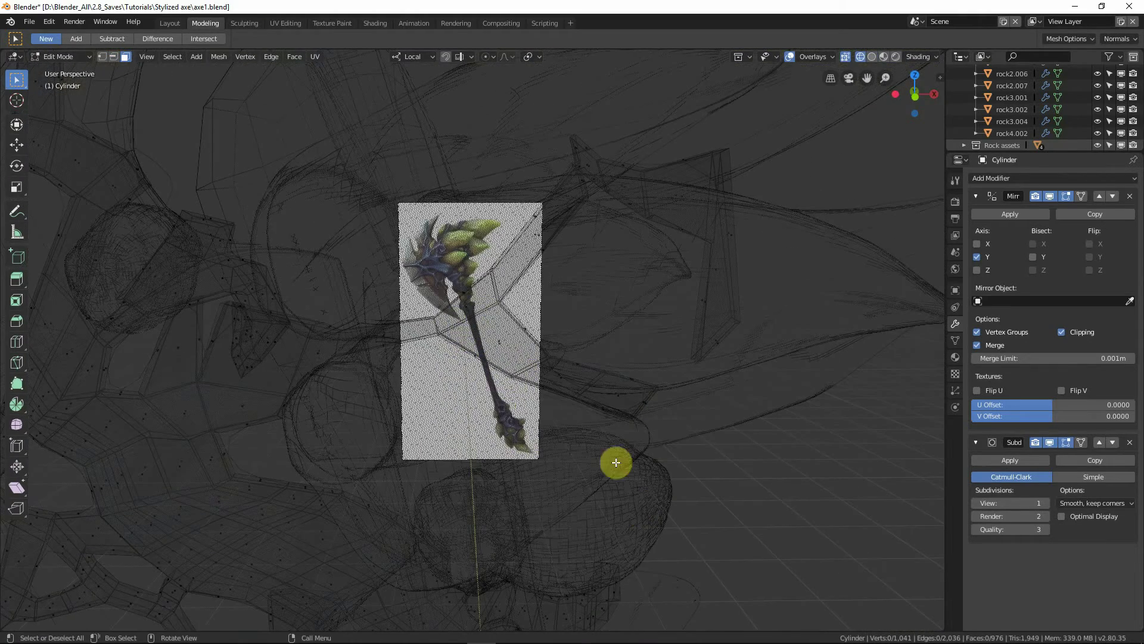
left_click(593, 424)
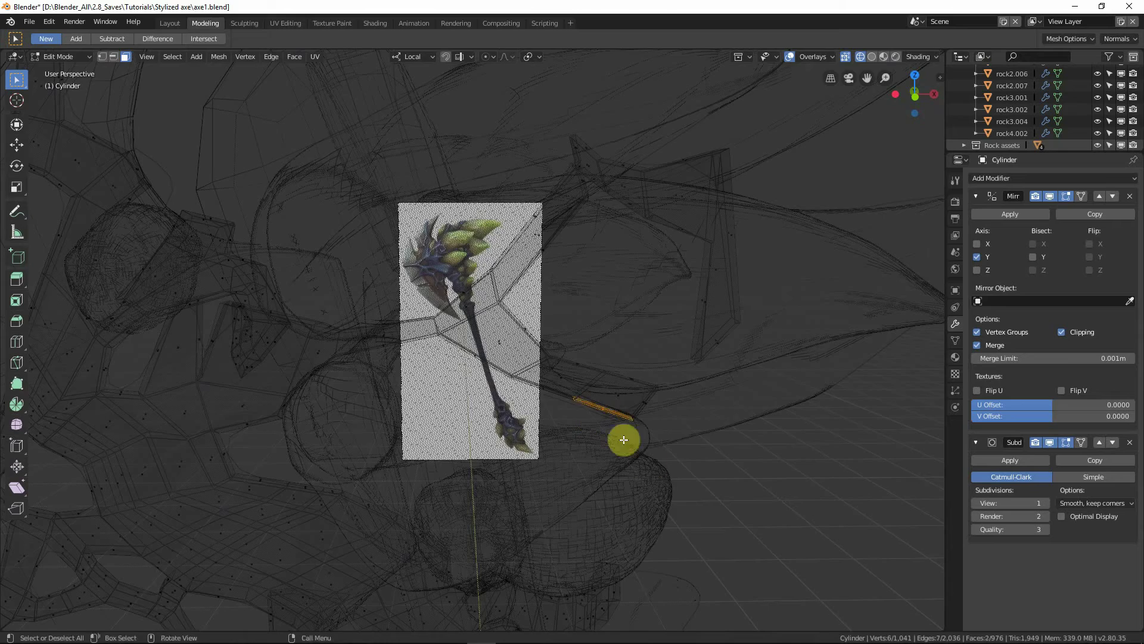
key("shift+z")
mouse_move(656, 473)
middle_mouse_down()
mouse_move(531, 361)
mouse_move(571, 423)
middle_mouse_up()
key("shift+z")
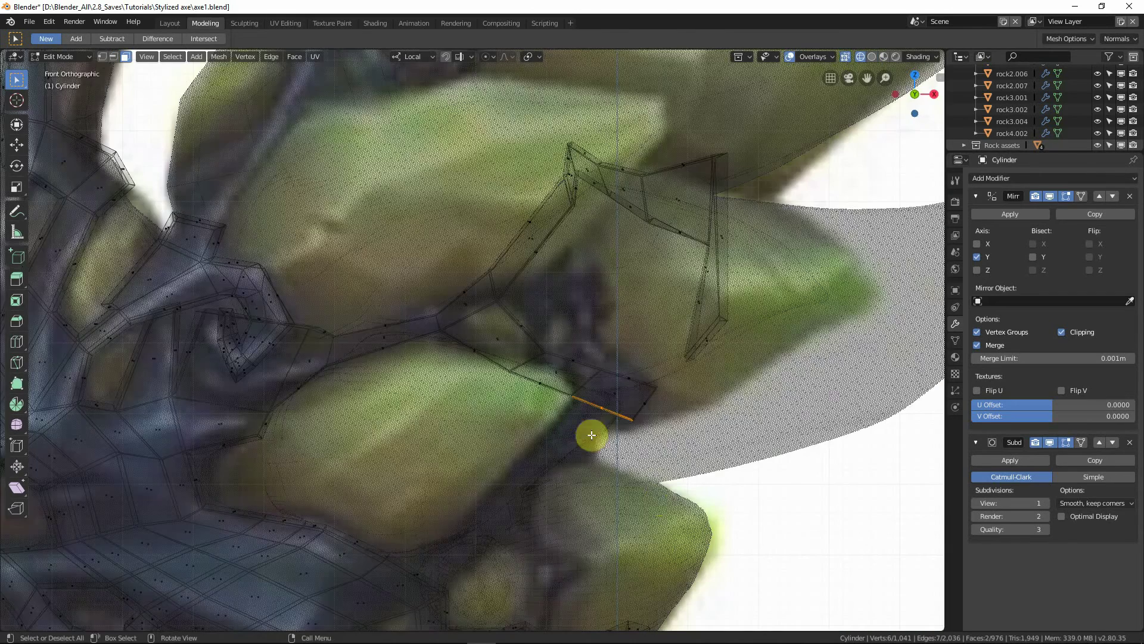
key("shift+z")
mouse_move(643, 493)
middle_mouse_down("shift")
mouse_move(669, 409)
mouse_move(684, 398)
middle_mouse_up("shift")
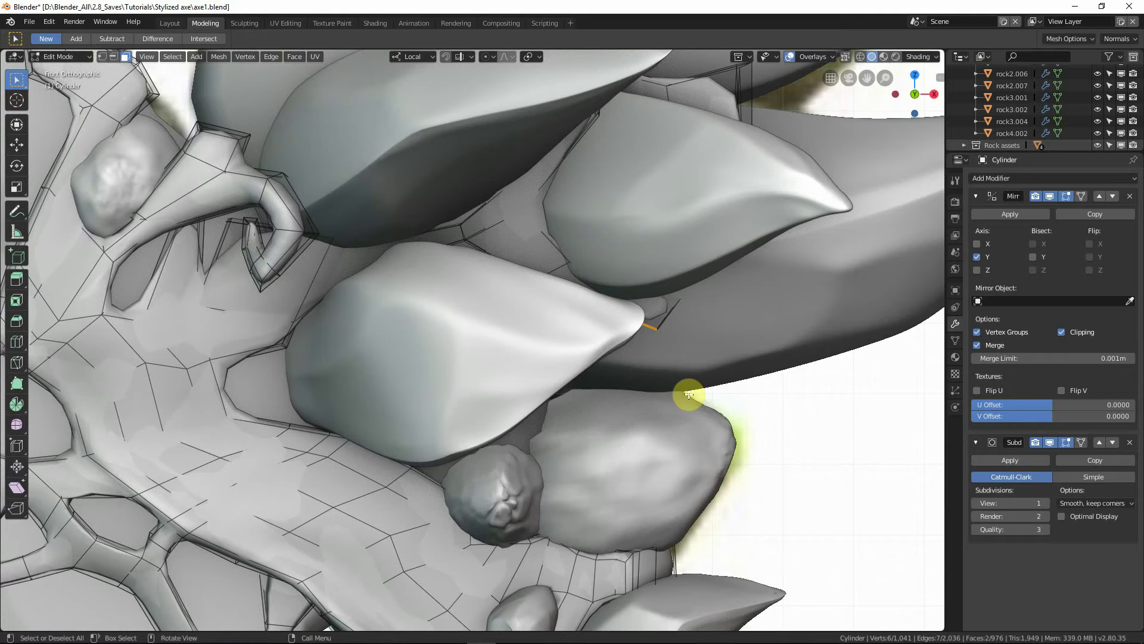
Step: Extrude the tendril's end faces down-left below the pointed rock and shrink the new segment
key("e")
left_click(672, 414)
key("g")
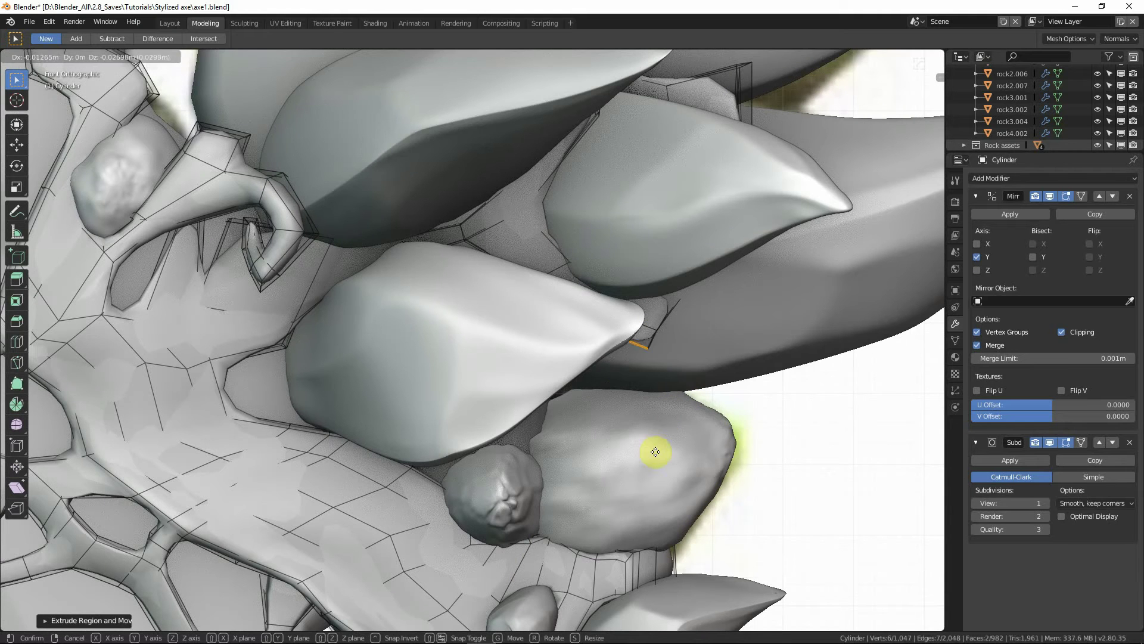
left_click(627, 504)
key("s")
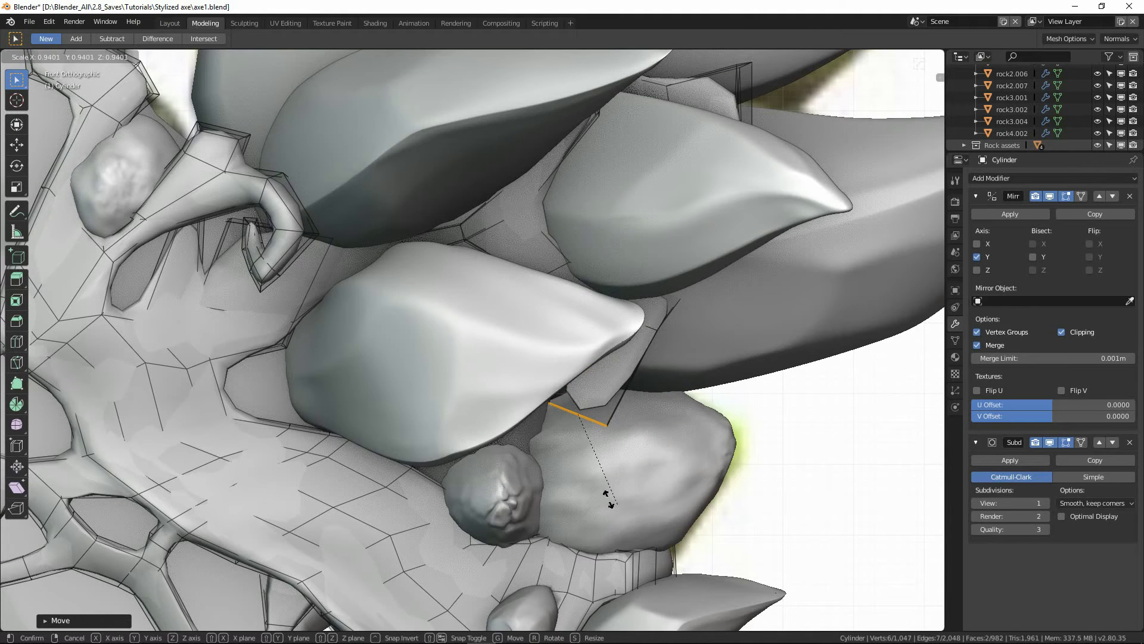
left_click(606, 481)
middle_click_drag(606, 481, 596, 453)
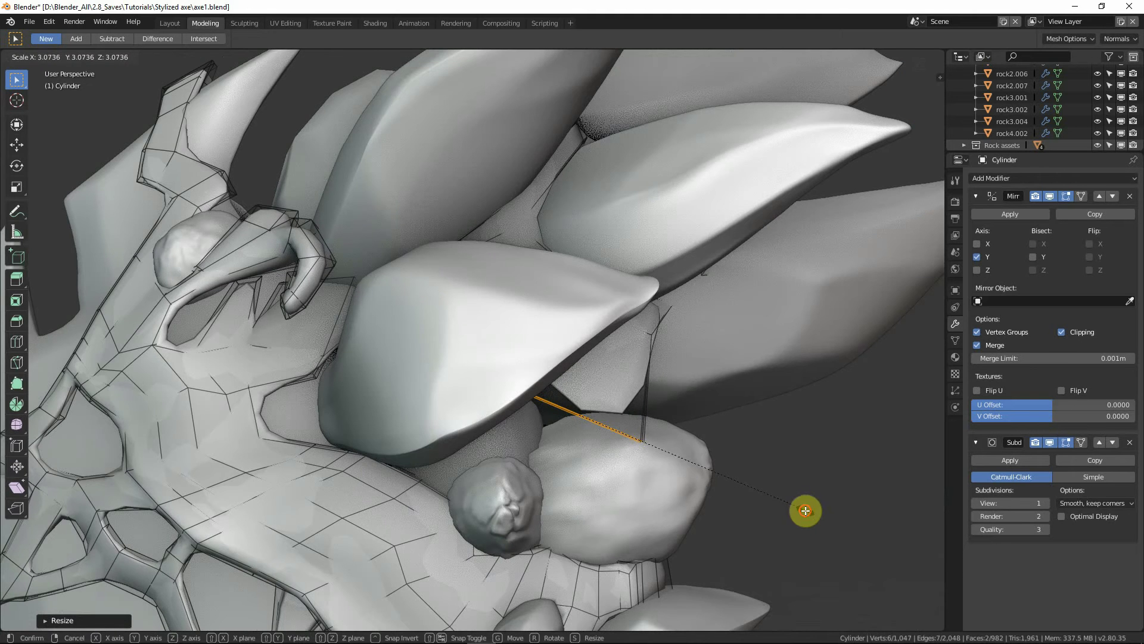
middle_click_drag(805, 510, 631, 503)
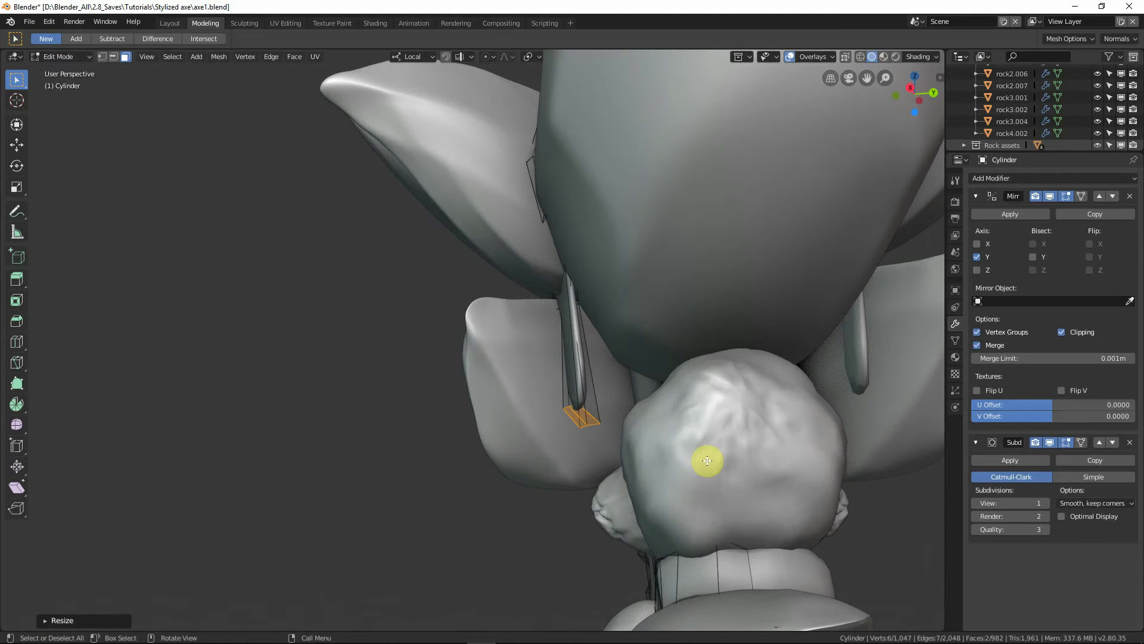
Step: In side view, rotate the tendril's end face and shift it farther right
key("ctrl+KP_3")
key("KP_3")
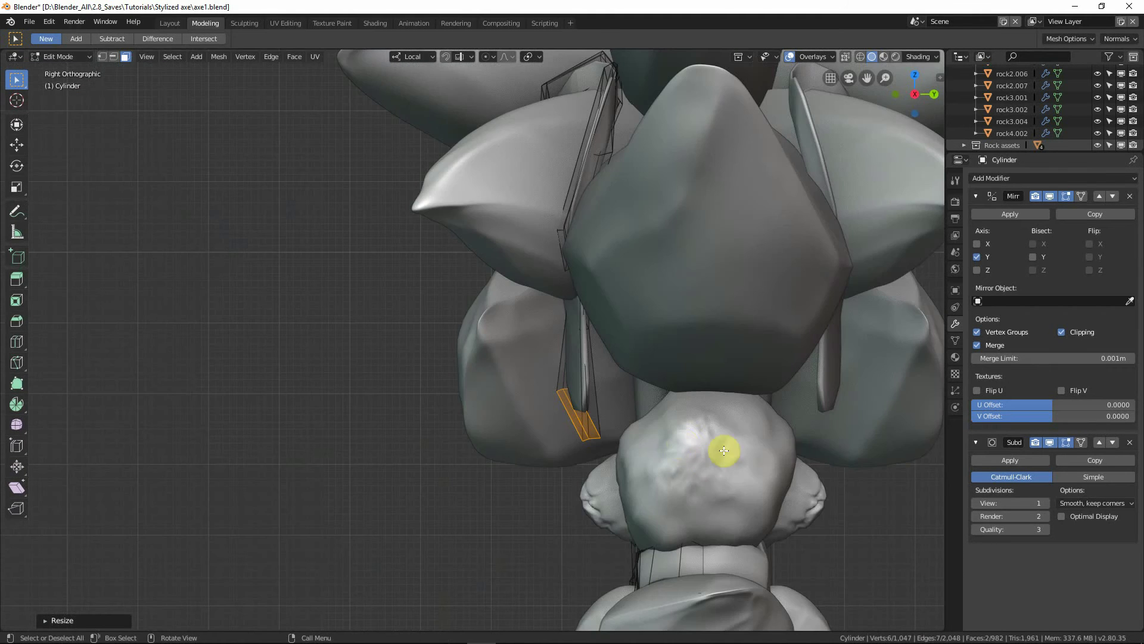
key("r")
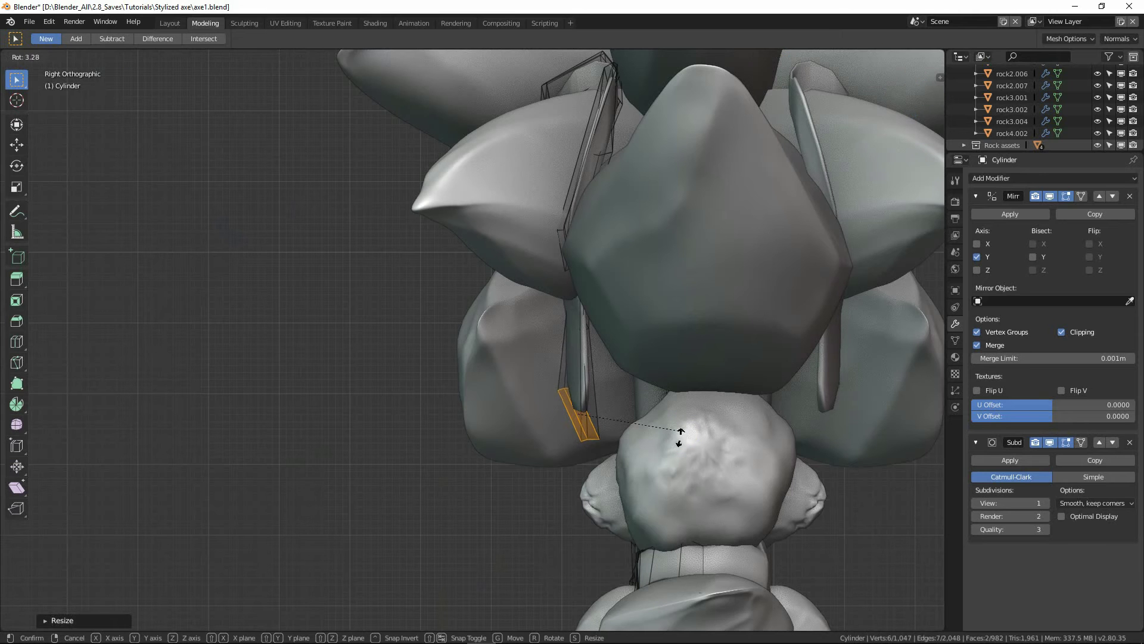
left_click(655, 446)
key("g")
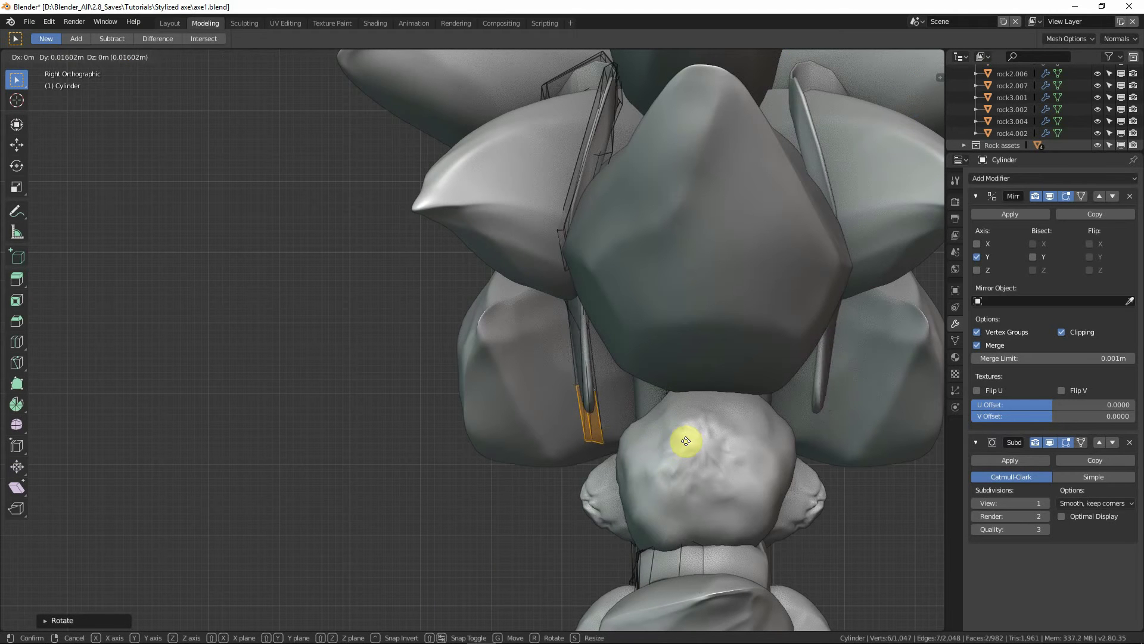
left_click(690, 440)
key("r")
left_click(688, 444)
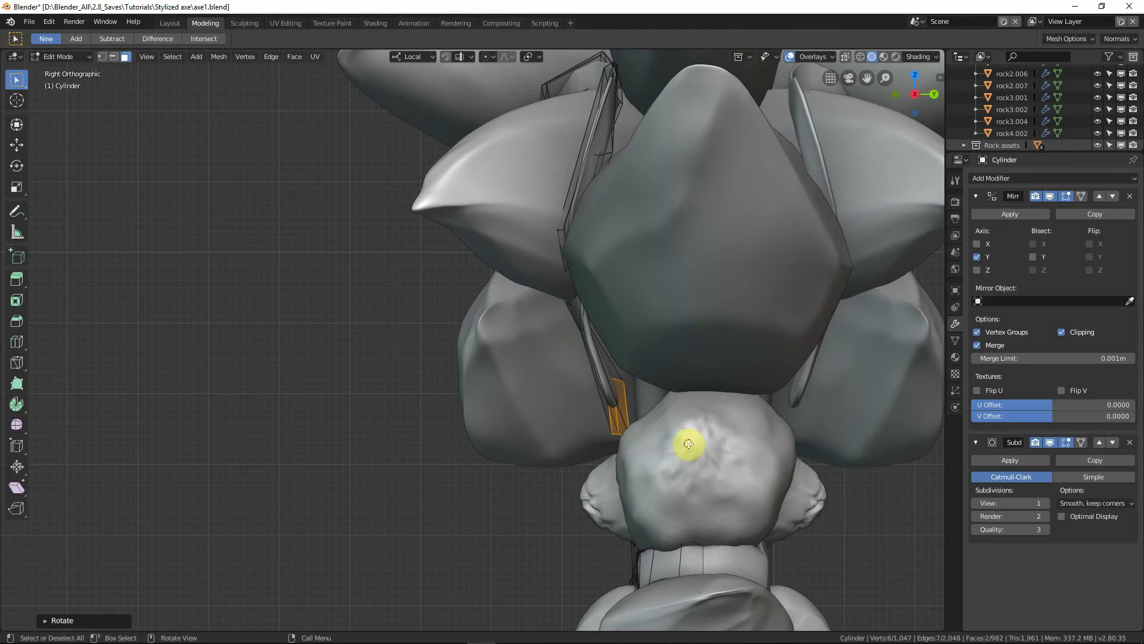
key("KP_1")
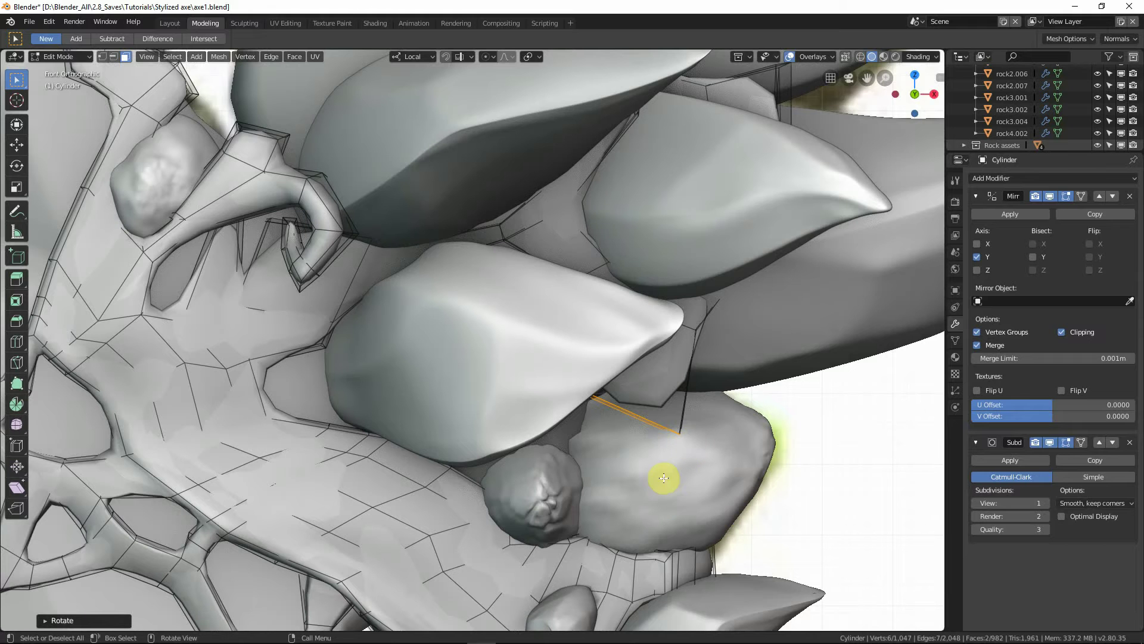
Step: Extrude another tapered segment toward the small round rock and nudge it into place
key("e")
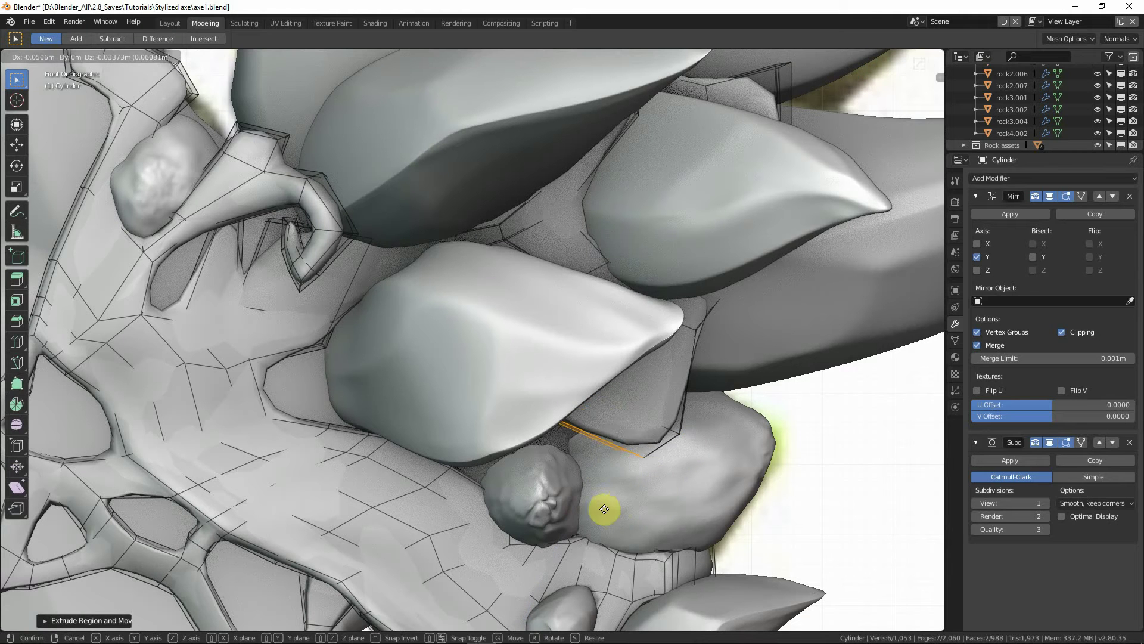
left_click(574, 523)
key("s")
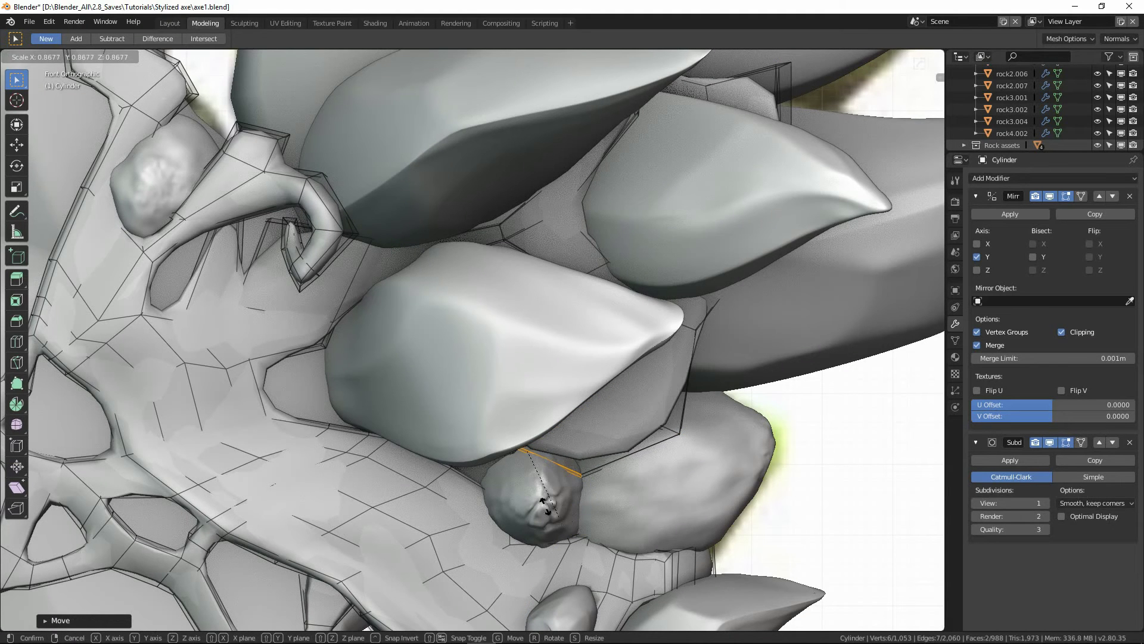
left_click(516, 467)
key("g")
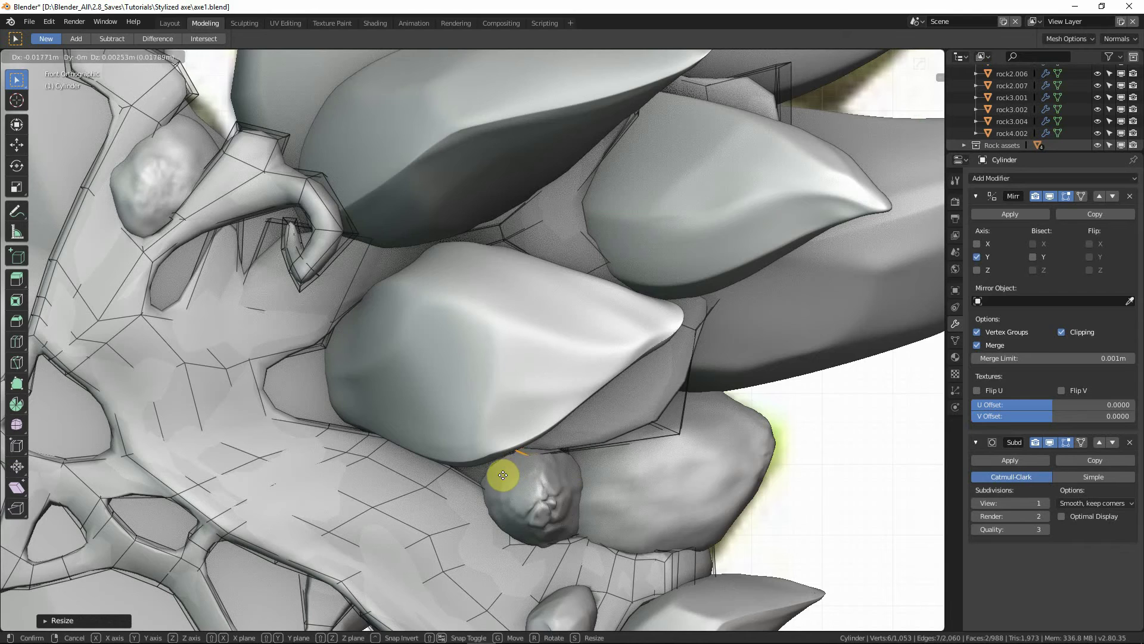
left_click(504, 475)
middle_click_drag(516, 476, 638, 435)
Step: Shift the tendril tip along Z, then extrude and position a further tip segment
key("g")
key("y")
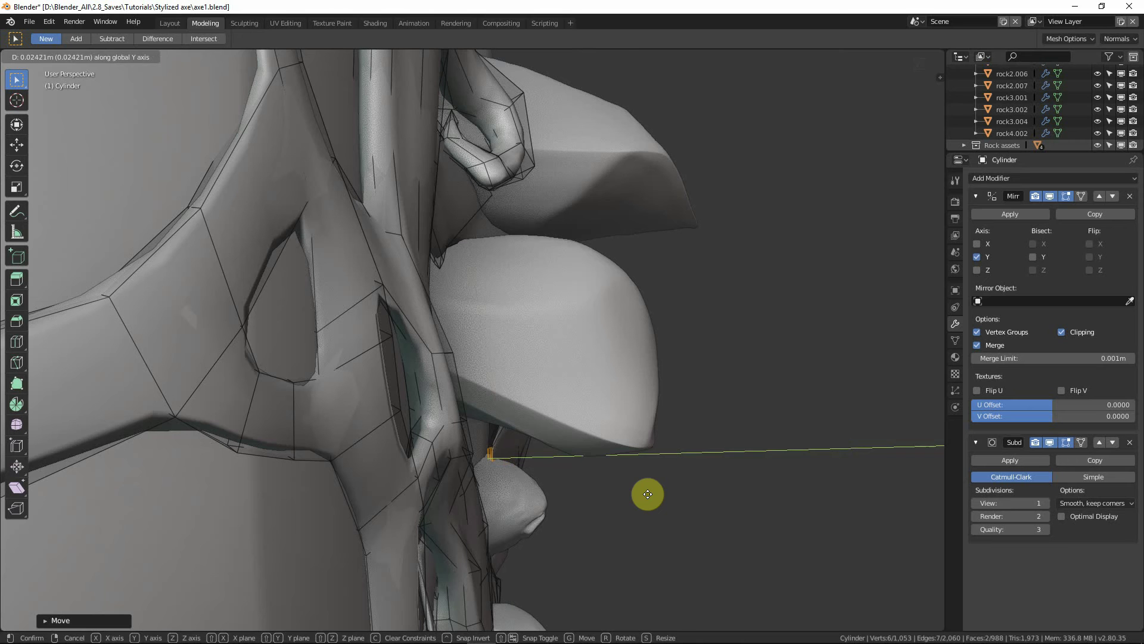
key("z")
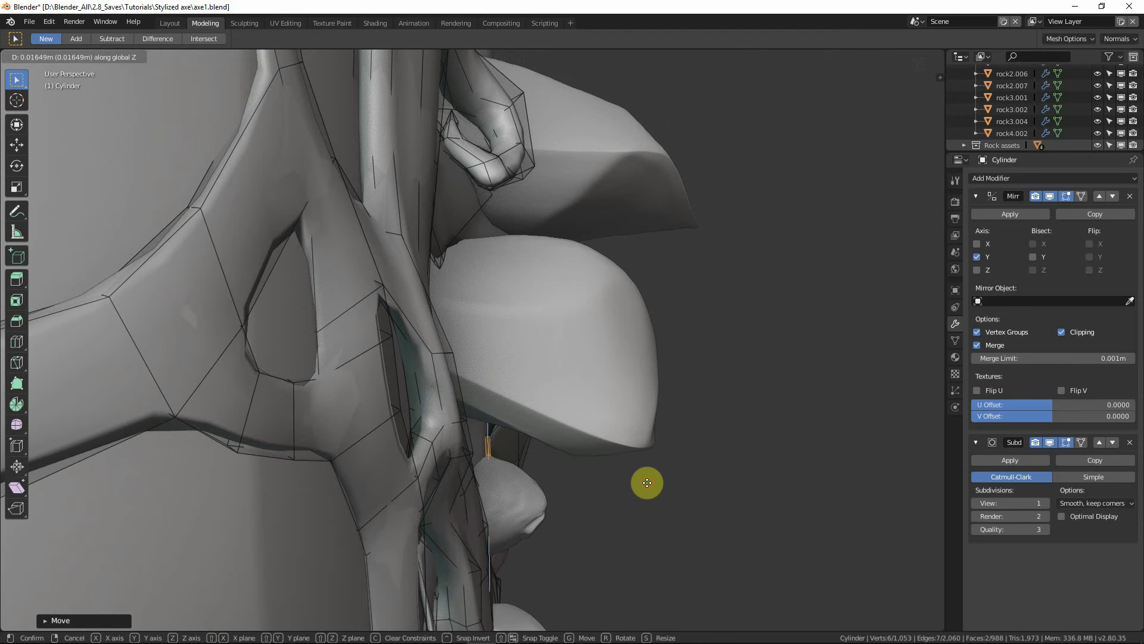
left_click(647, 483)
middle_click_drag(647, 482, 582, 531)
key("e")
left_click(560, 485)
key("g")
left_click(482, 505)
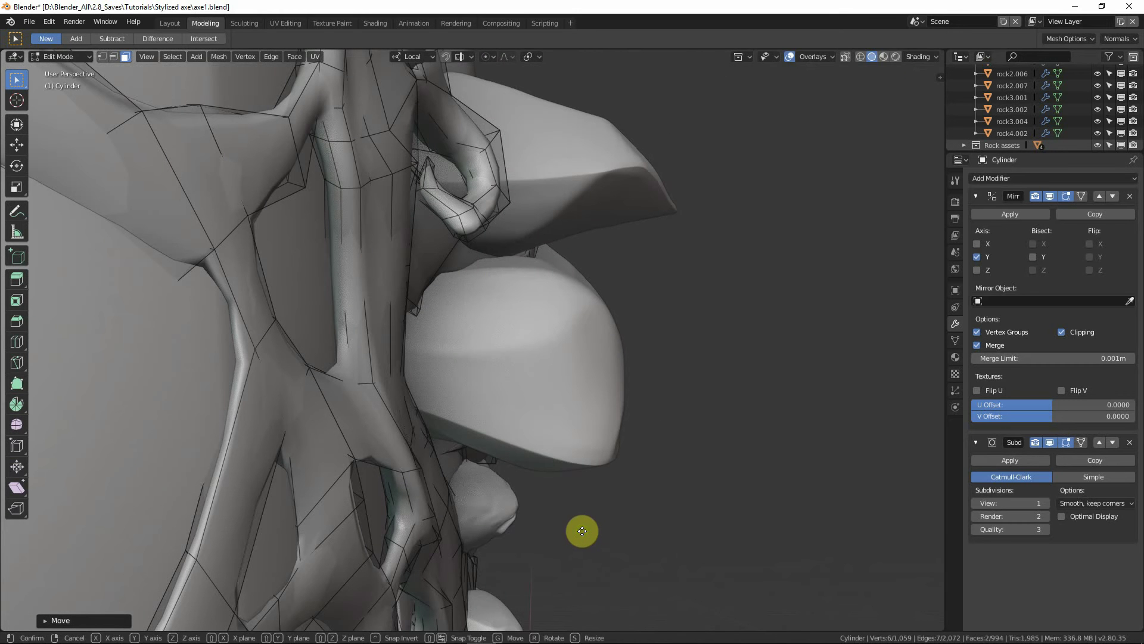
Step: Move the tendril tip along Y, resize it and reposition it freely
key("g")
key("x")
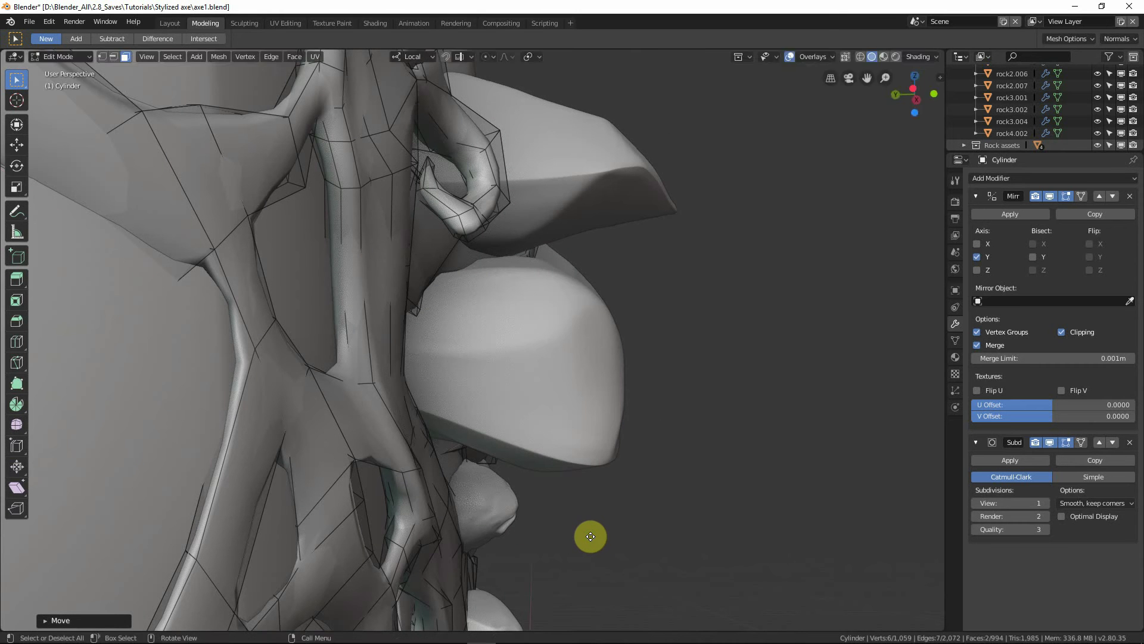
key("y")
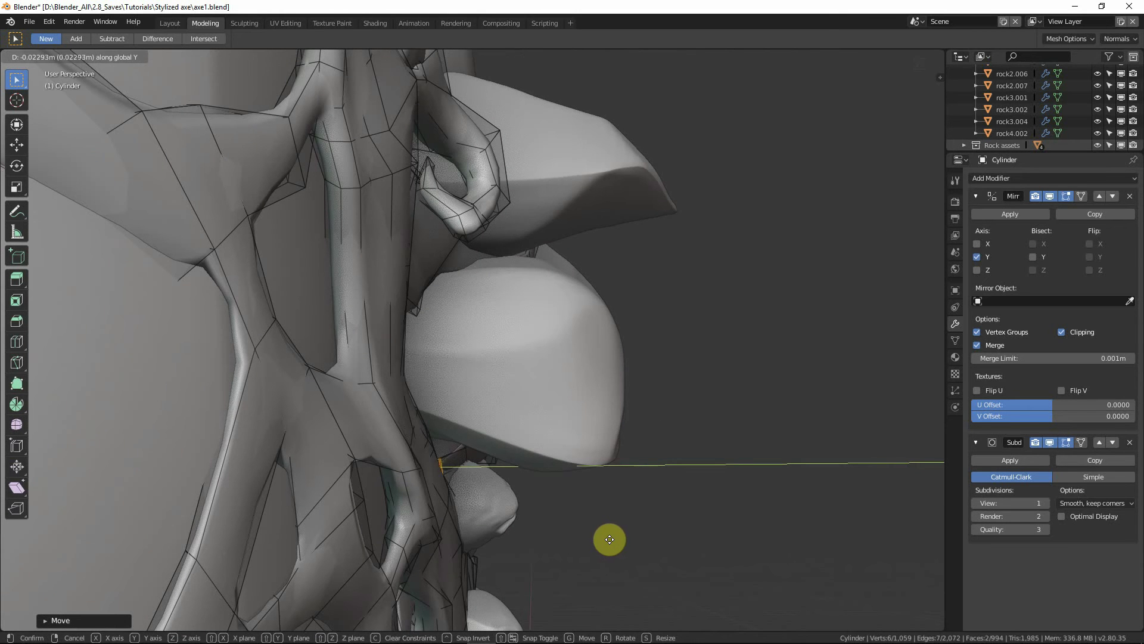
left_click(612, 539)
middle_click_drag(612, 539, 539, 537)
key("s")
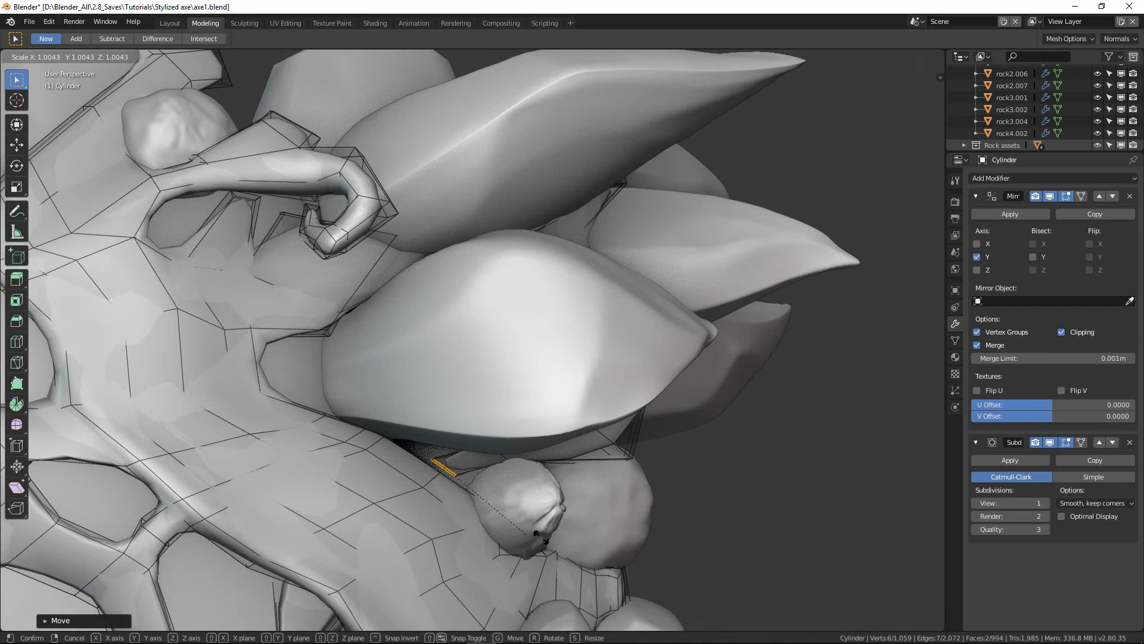
left_click(555, 541)
key("g")
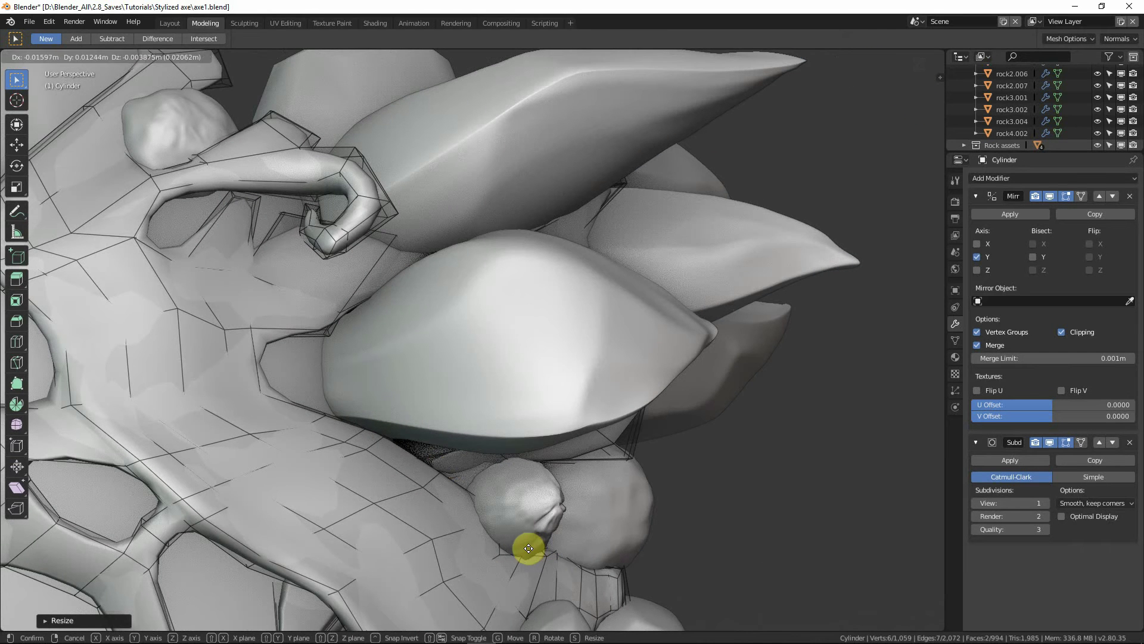
left_click(527, 550)
middle_click_drag(541, 549, 503, 557)
Step: Push the tip along Y, enlarge it, and adjust it under the lower rock spike
key("g")
key("y")
left_click(592, 568)
key("s")
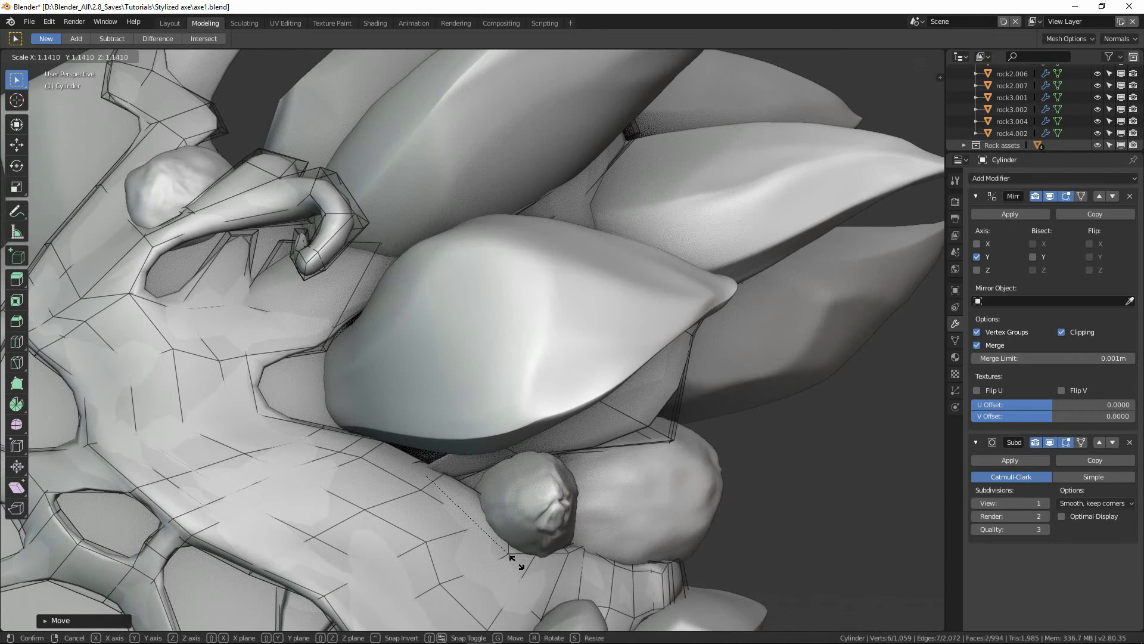
left_click(528, 565)
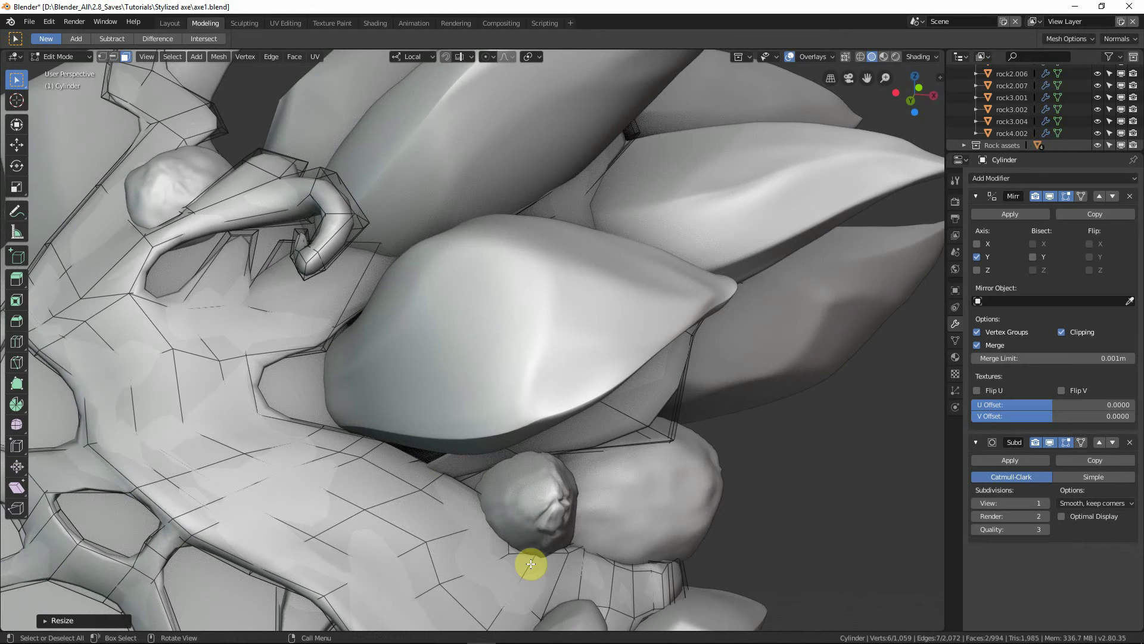
key("g")
key("y")
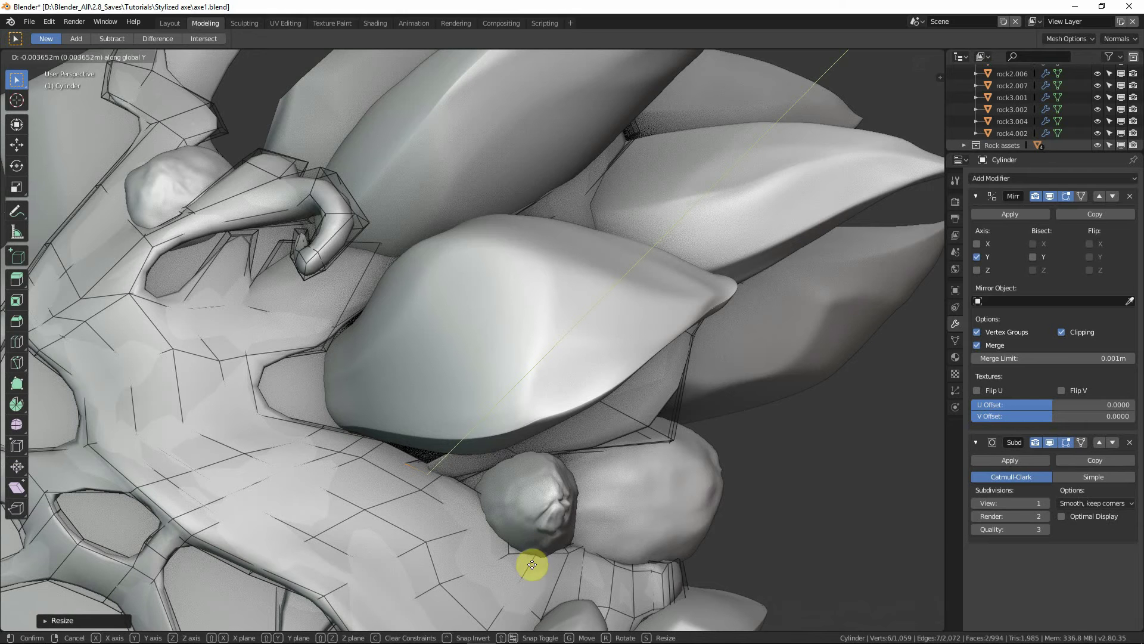
left_click(533, 577)
key("g")
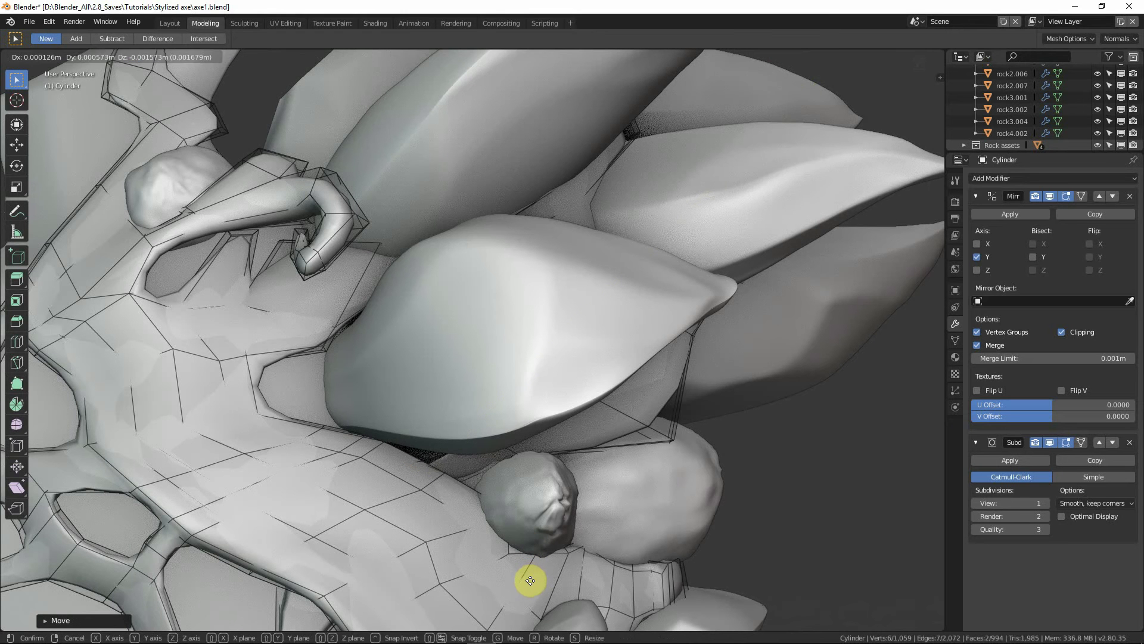
left_click(517, 584)
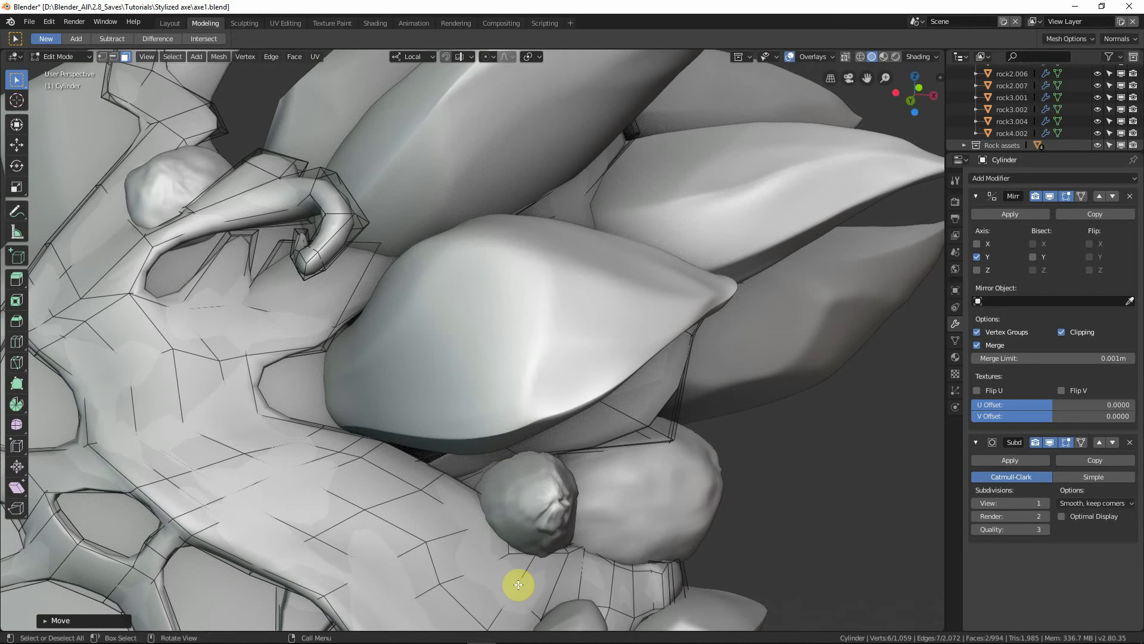
Step: Set the tip's final position in front view, then inspect the whole axe in Object Mode
key("KP_1")
key("g")
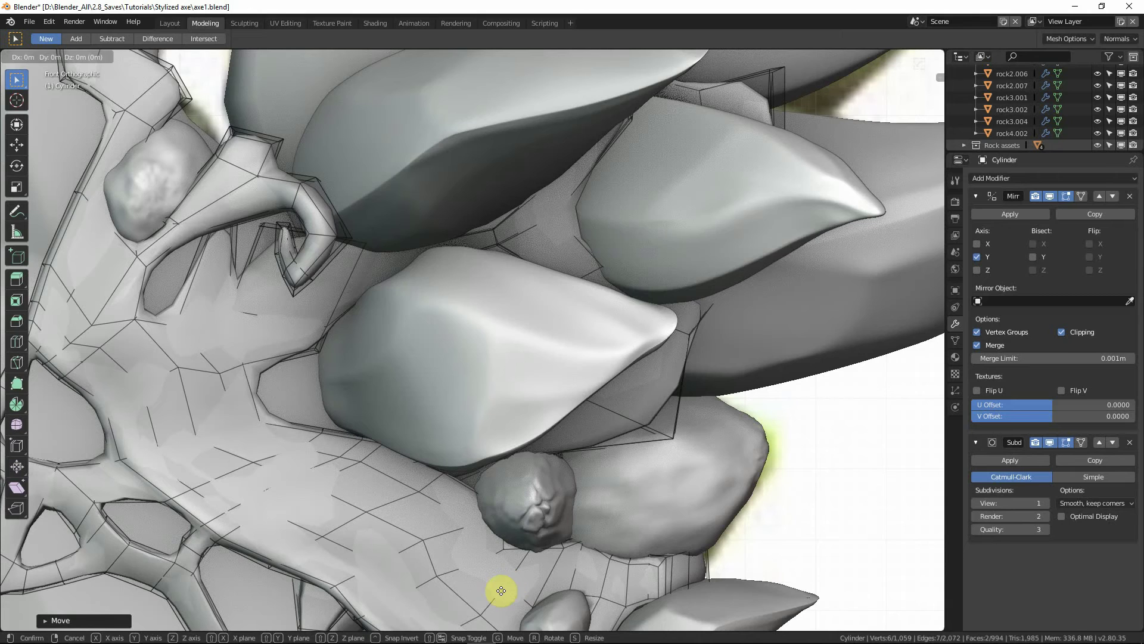
left_click(470, 605)
key("ctrl+KP_1")
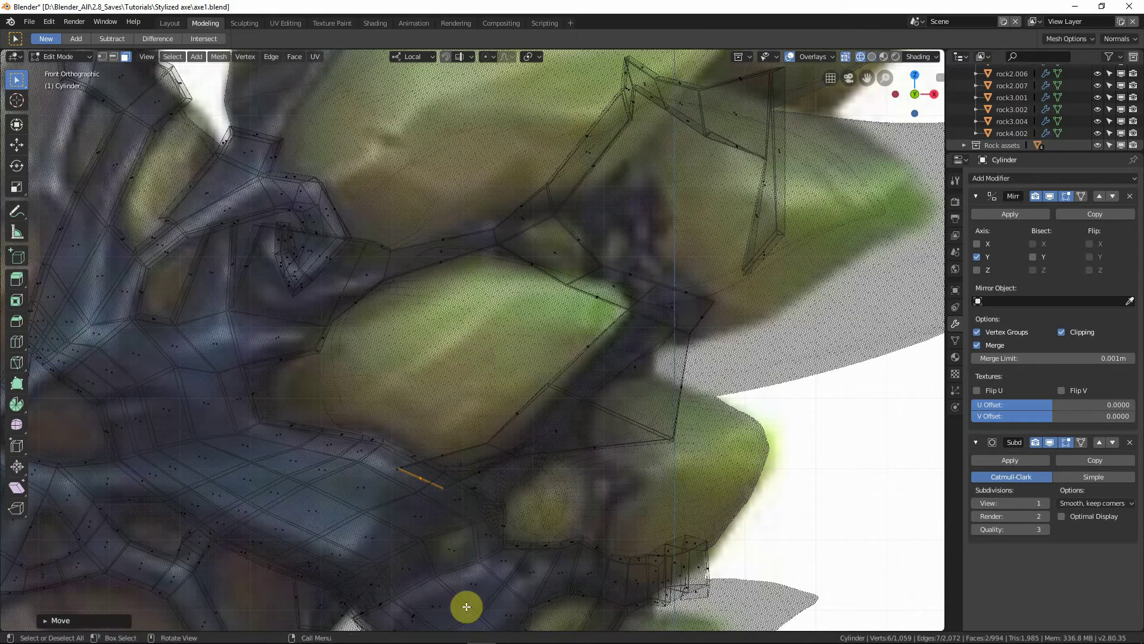
key("KP_1")
key("Tab")
scroll(466, 606, "down", 4)
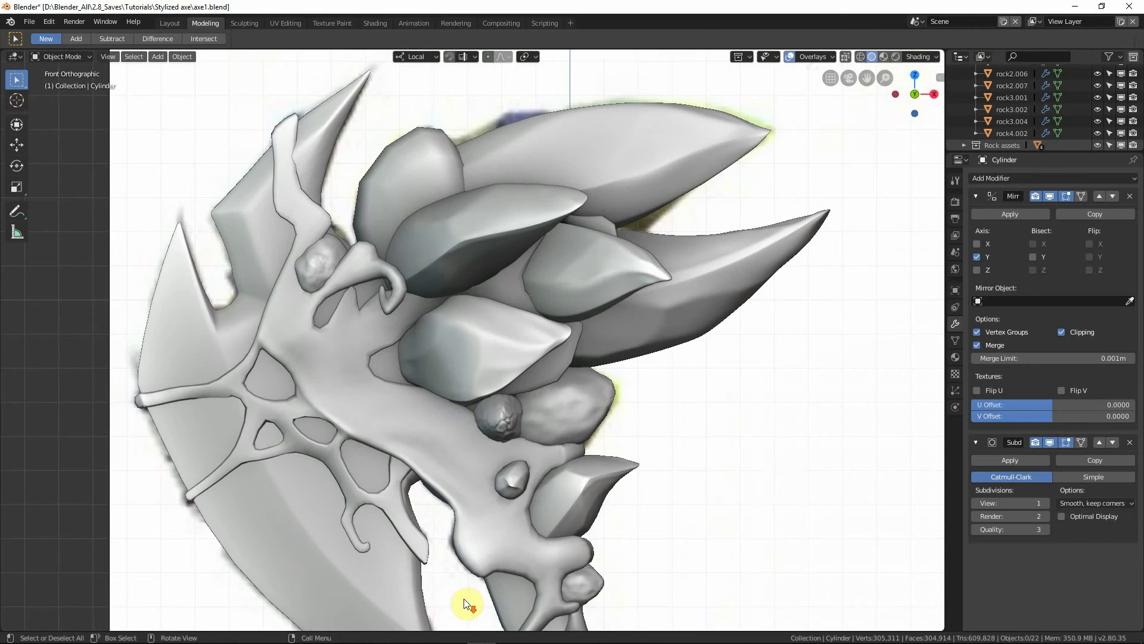
middle_click_drag(752, 476, 429, 351)
scroll(448, 382, "up", 3)
key("Tab")
Step: Add a loop cut (Ctrl+R) across the frame strip and slide it into place
key("ctrl+r")
left_click(414, 356)
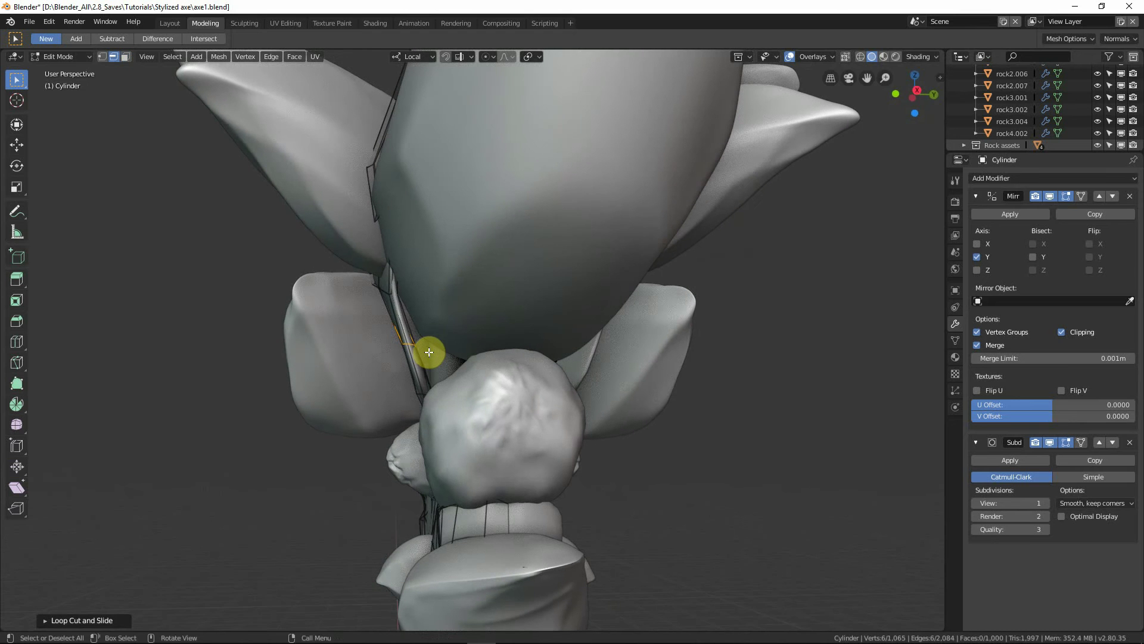
key("g")
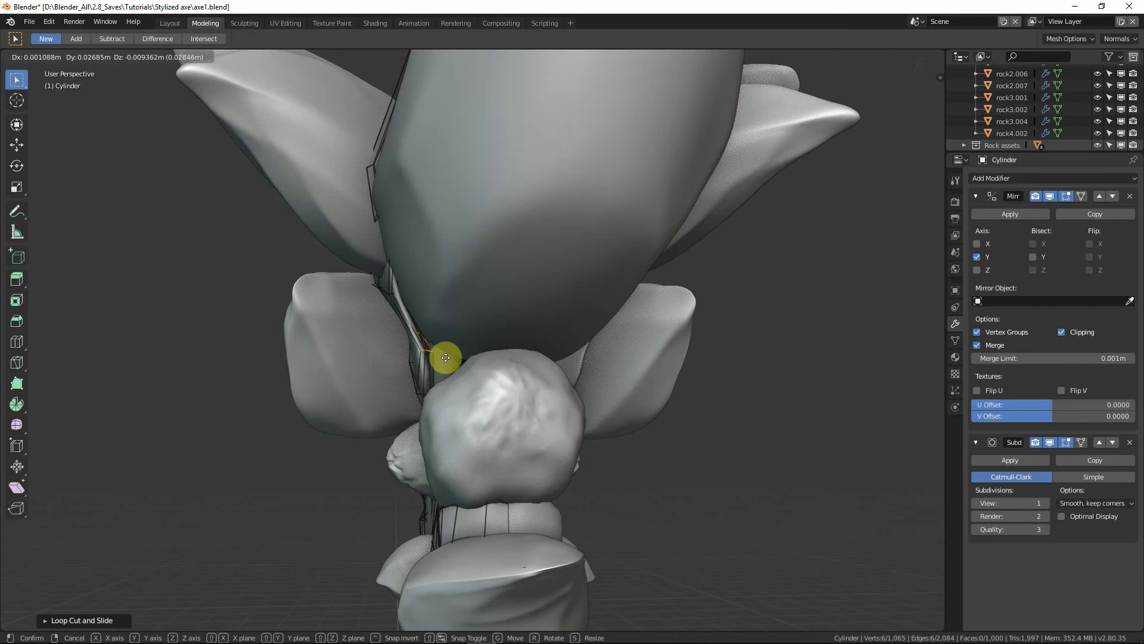
left_click(449, 357)
mouse_move(459, 396)
middle_mouse_down()
mouse_move(556, 403)
mouse_move(471, 403)
middle_mouse_up()
key("g")
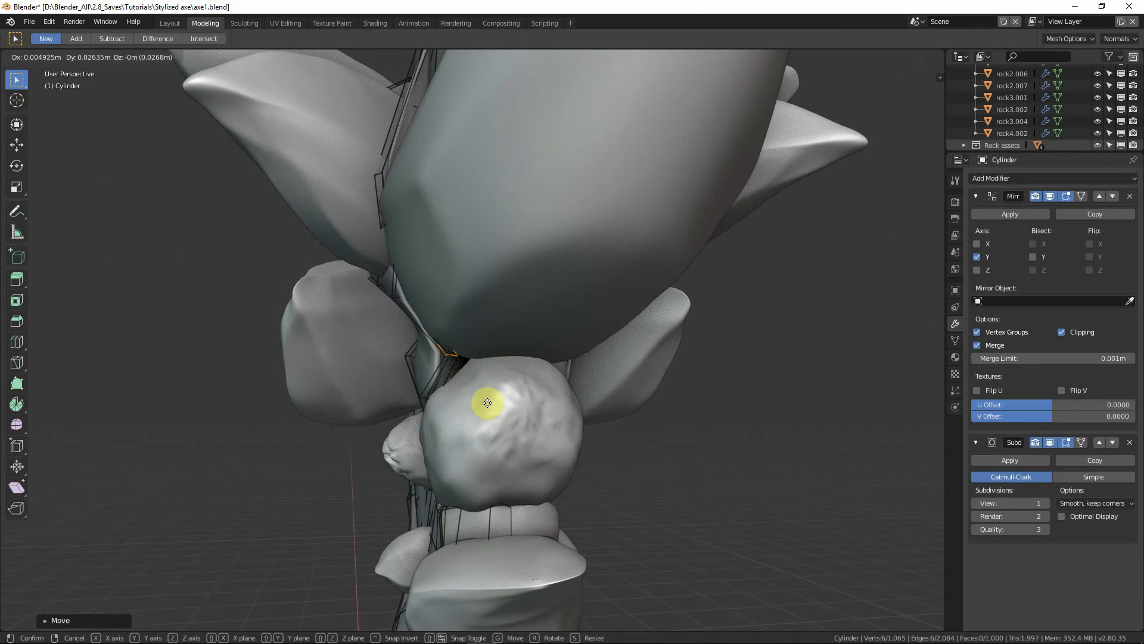
left_click(482, 403)
mouse_move(480, 403)
middle_mouse_down()
mouse_move(541, 401)
mouse_move(575, 379)
mouse_move(618, 383)
mouse_move(503, 401)
mouse_move(501, 416)
mouse_move(581, 414)
mouse_move(619, 395)
mouse_move(610, 409)
middle_mouse_up()
Step: In Object Mode front view, compare the frame against the reference image using see-through shading
key("Tab")
key("KP_1")
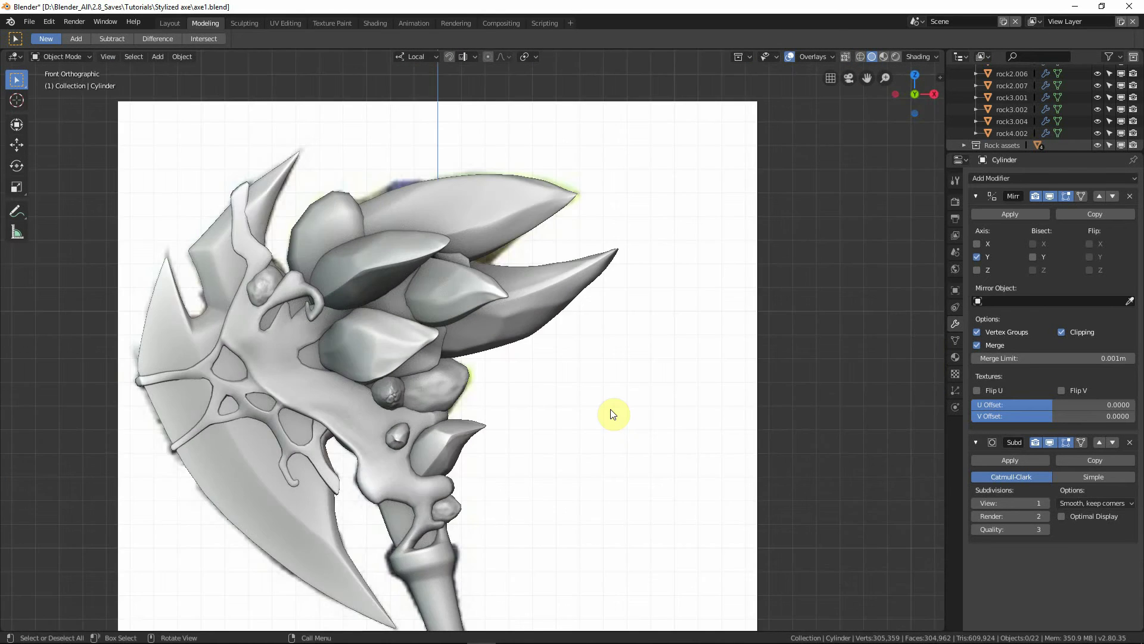
key("shift+z")
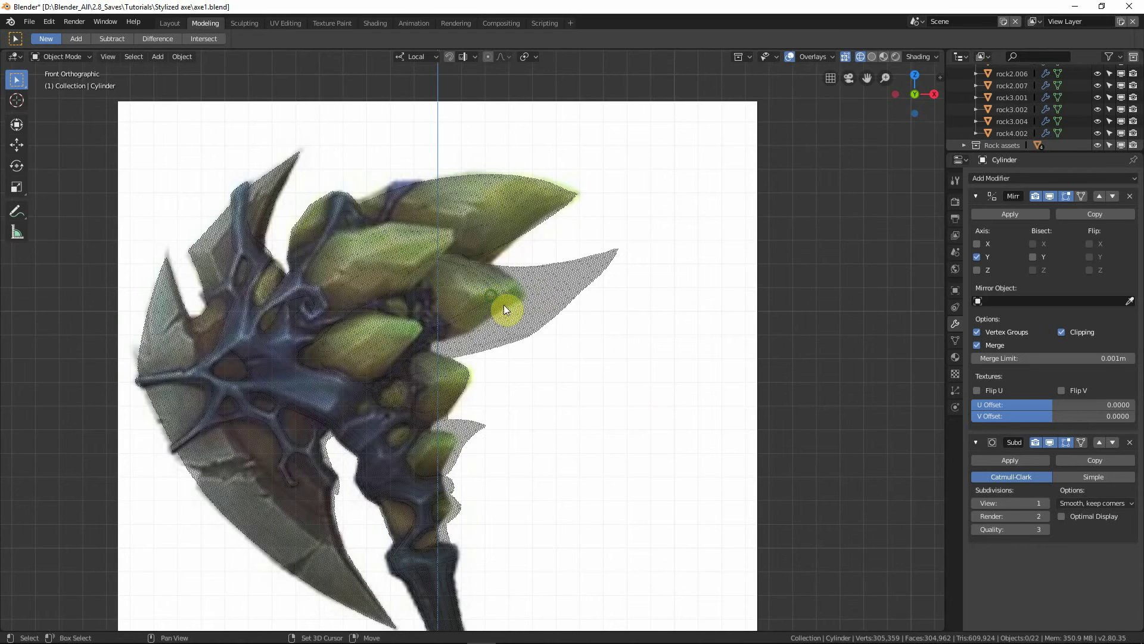
scroll(641, 339, "up", 2)
key("shift+z")
key("shift+z")
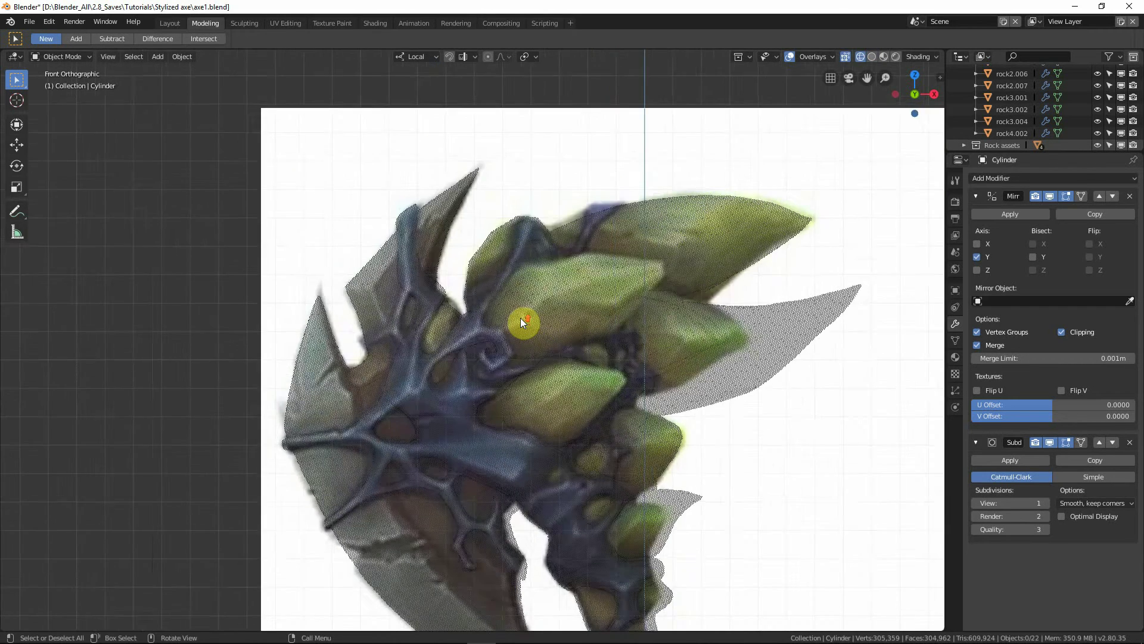
scroll(520, 317, "up", 2)
Step: Select the metal frame object and return to its Edit Mode
key("shift+z")
left_click(480, 310)
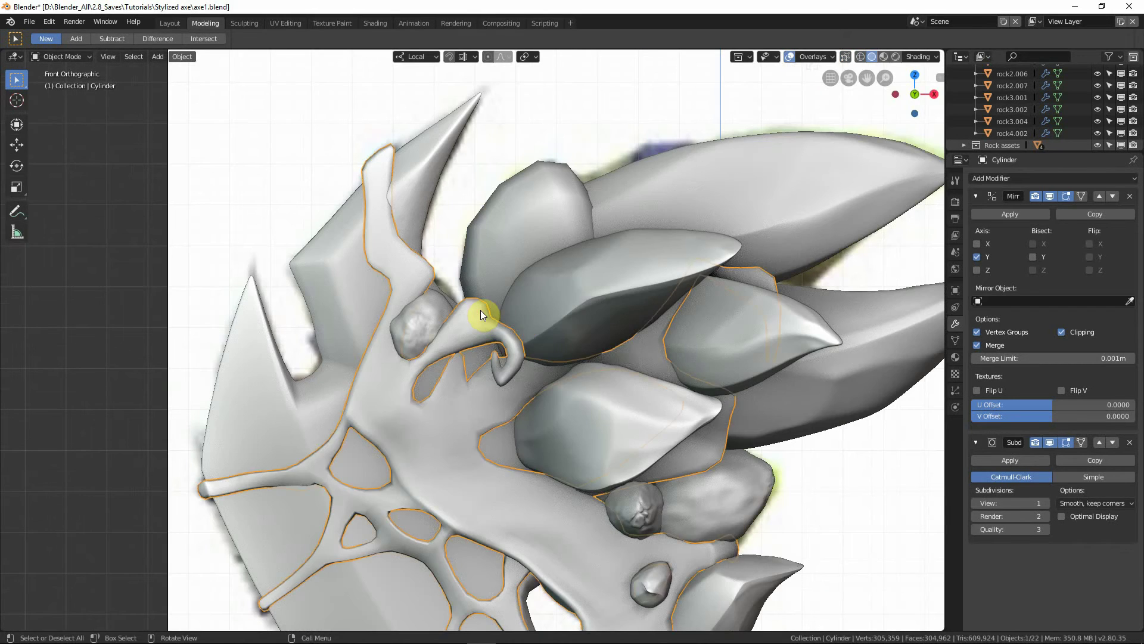
key("shift+z")
key("shift+z")
middle_click_drag(489, 315, 520, 351)
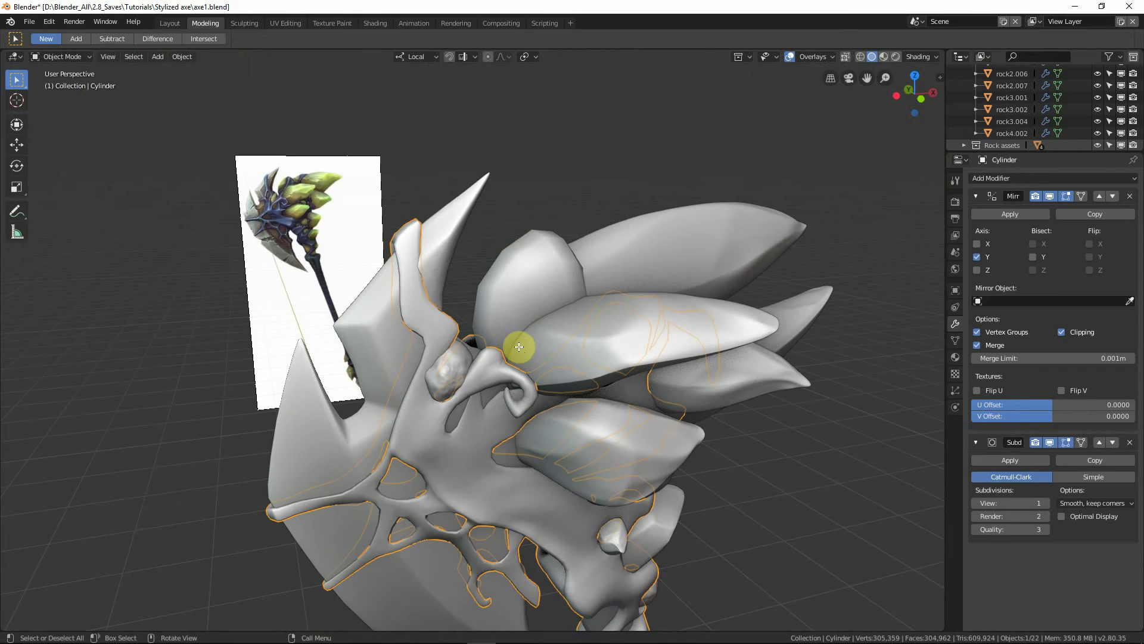
key("Tab")
scroll(516, 373, "up", 5)
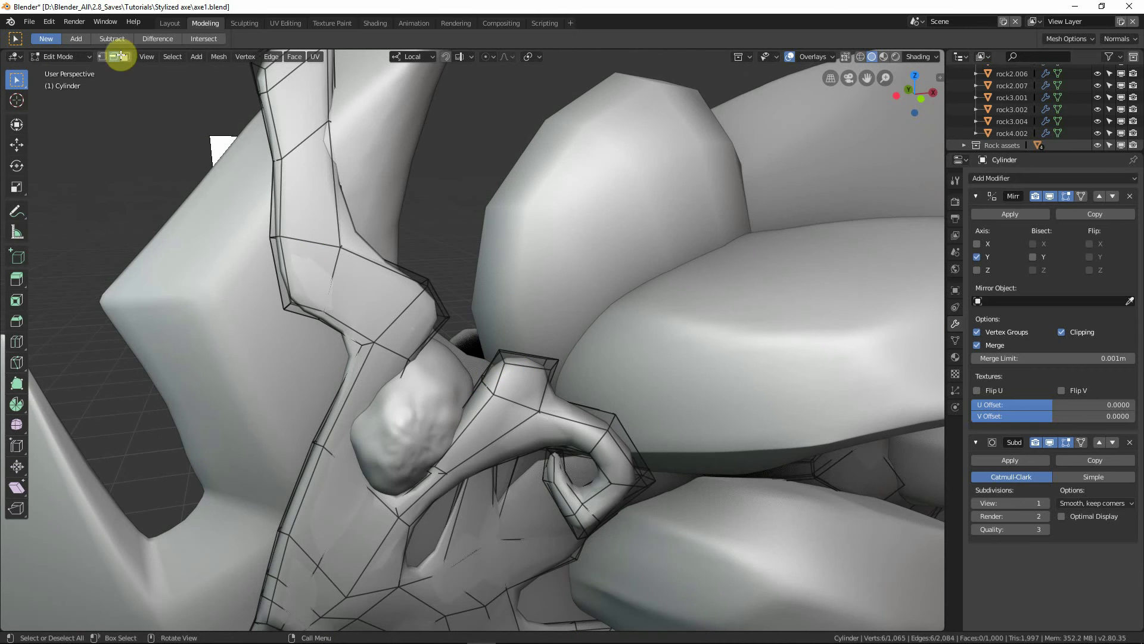
Step: Switch to face select mode and select the tendril's two end faces
key("3")
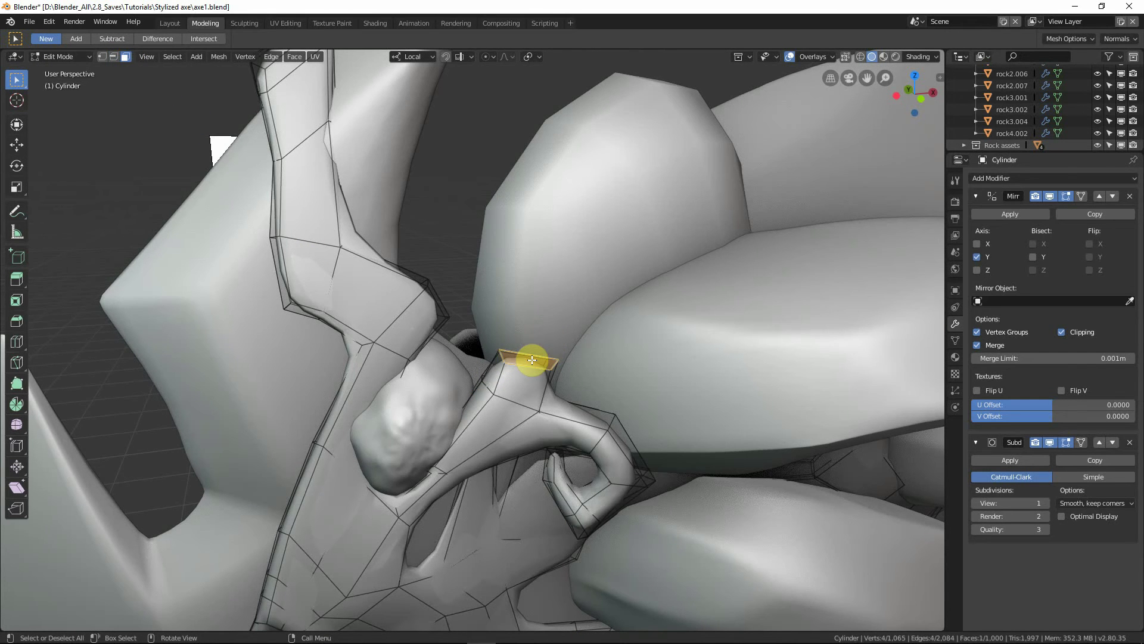
scroll(530, 359, "up", 5)
scroll(528, 340, "down", 5)
middle_click_drag(529, 340, 449, 334)
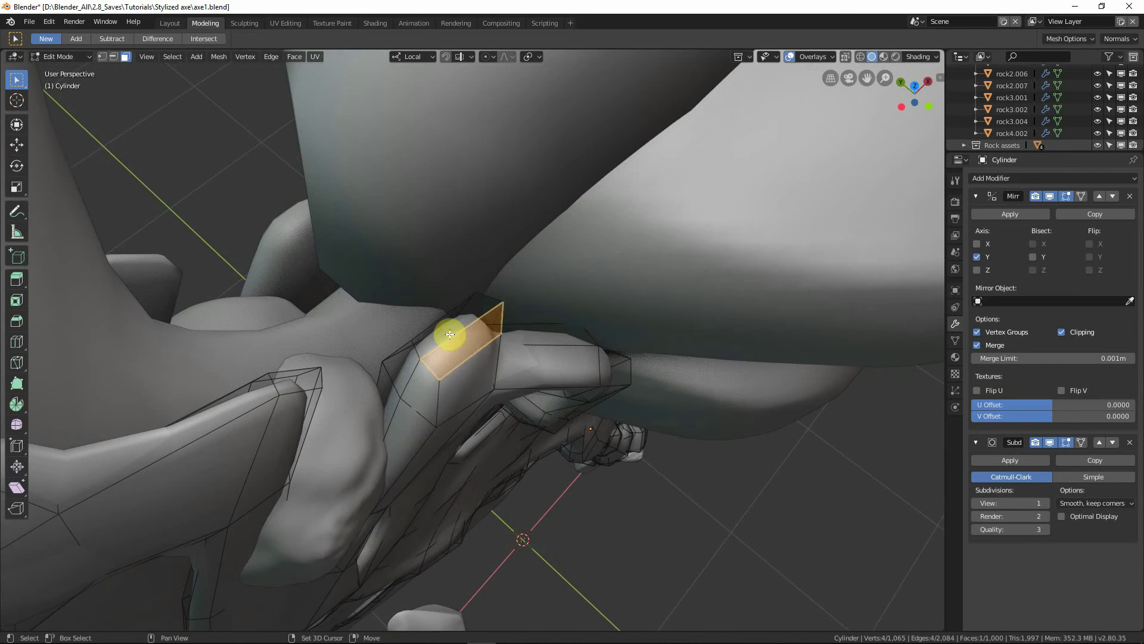
left_click(447, 328, "shift")
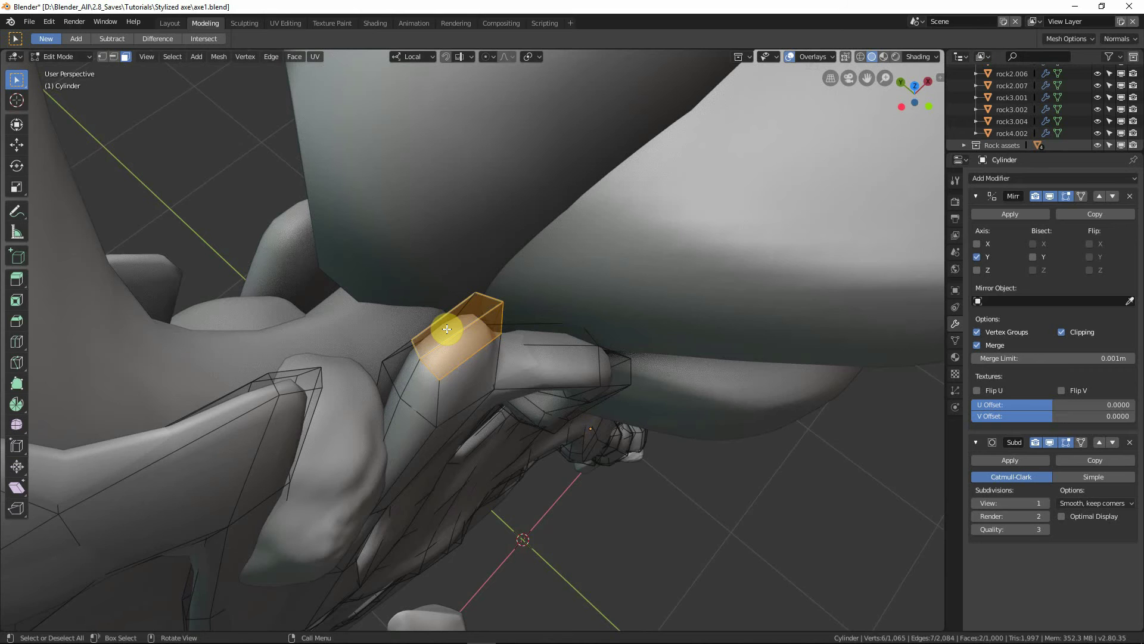
key("KP_1")
scroll(455, 322, "down", 4)
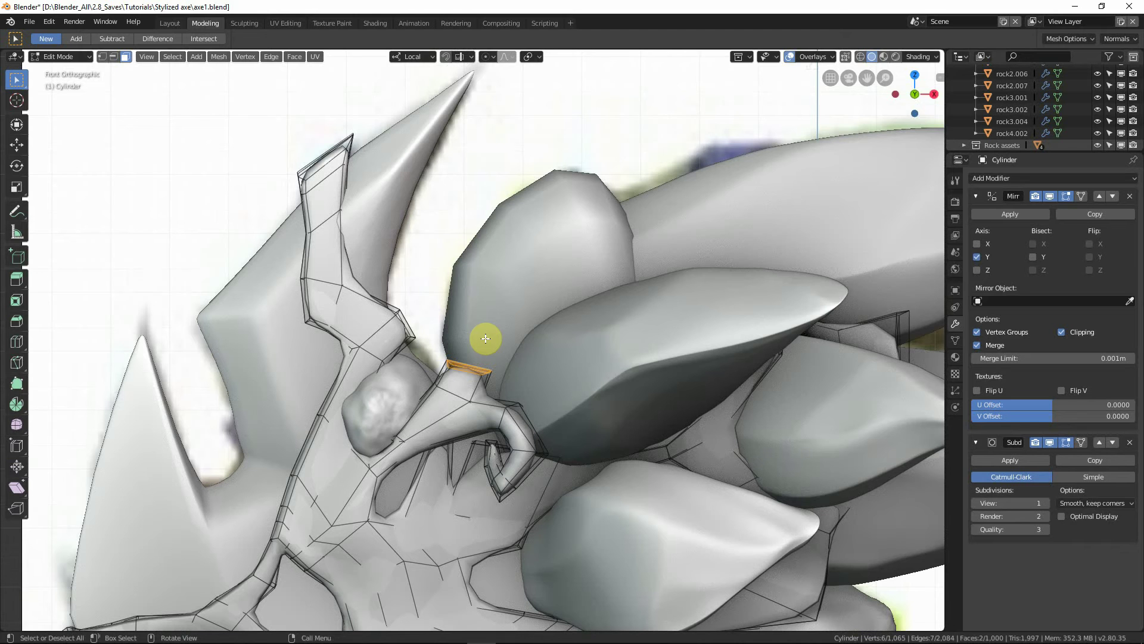
Step: Extrude the selected end faces and move the new section along Y
key("e")
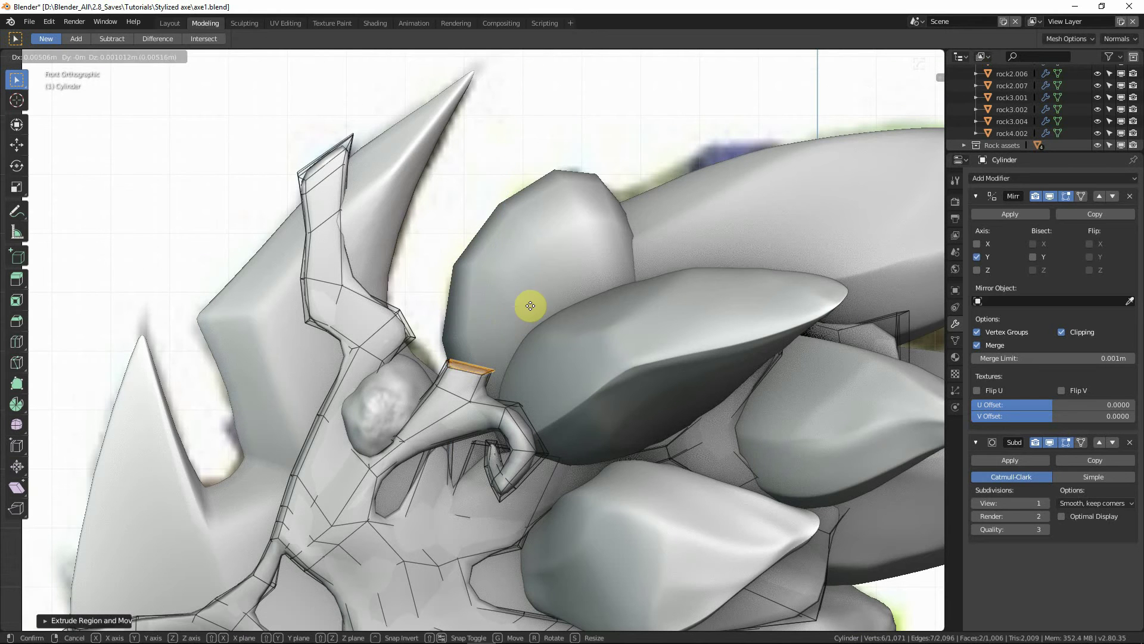
left_click(567, 255)
middle_click_drag(567, 255, 728, 340)
key("g")
key("y")
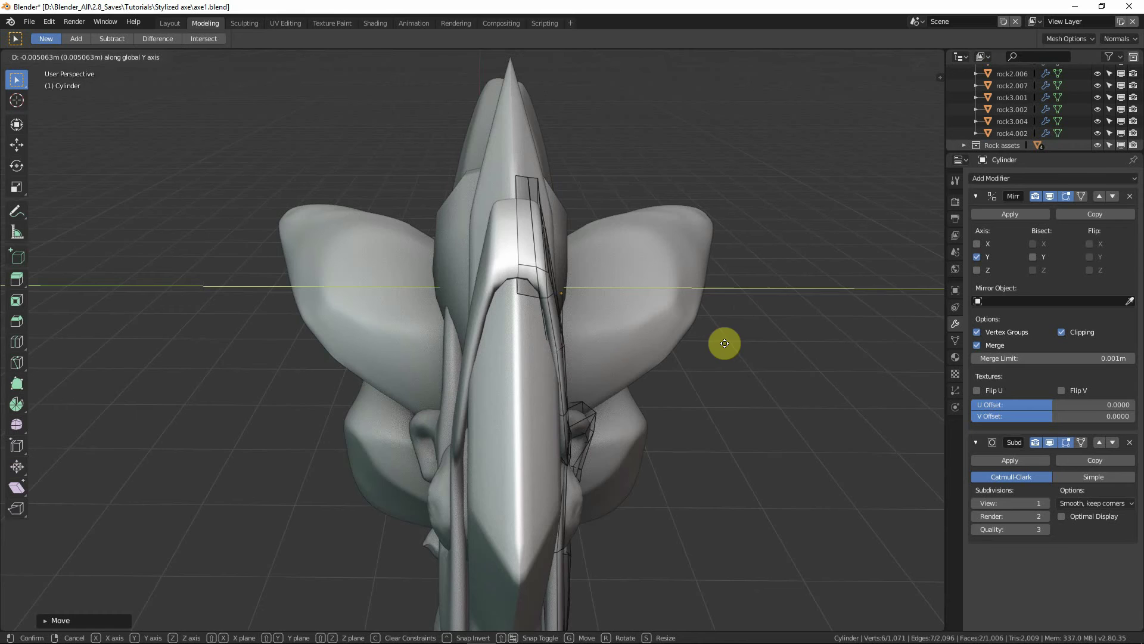
left_click(733, 344)
middle_click_drag(733, 344, 579, 308)
Step: In see-through front view, rotate the extruded tendril end to match the reference
key("KP_1")
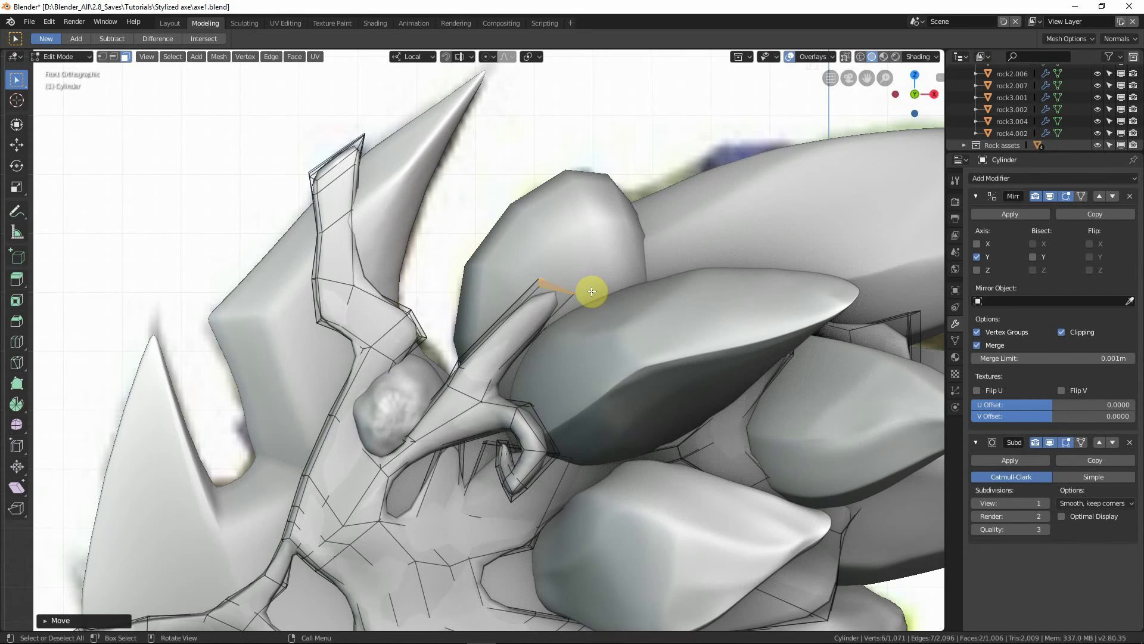
key("shift+z")
key("shift+z")
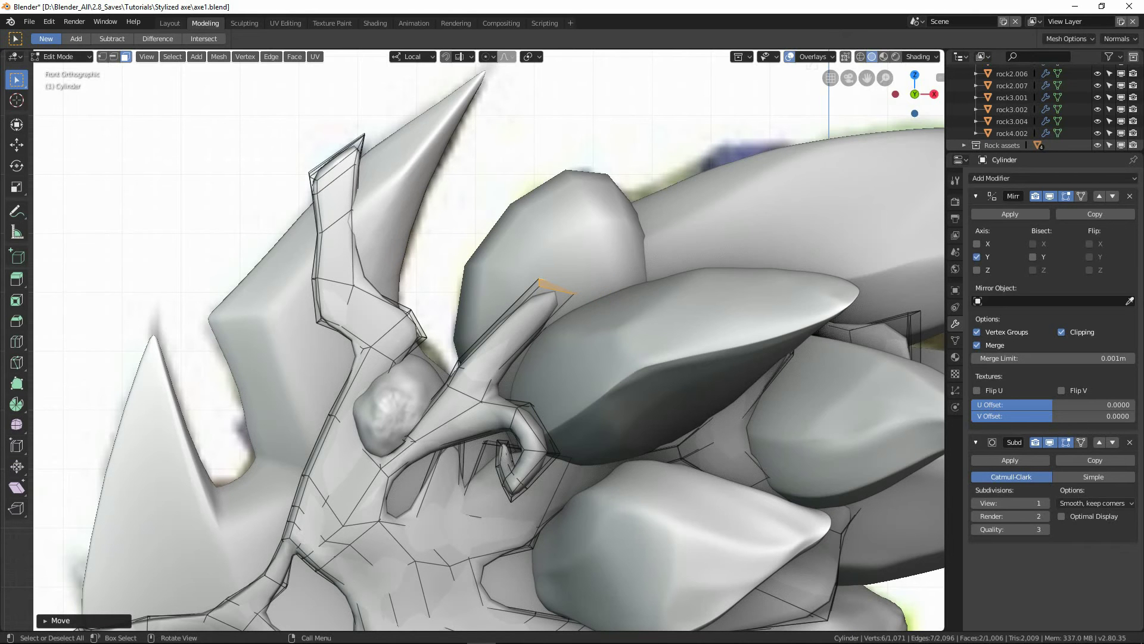
key("r")
left_click(614, 331)
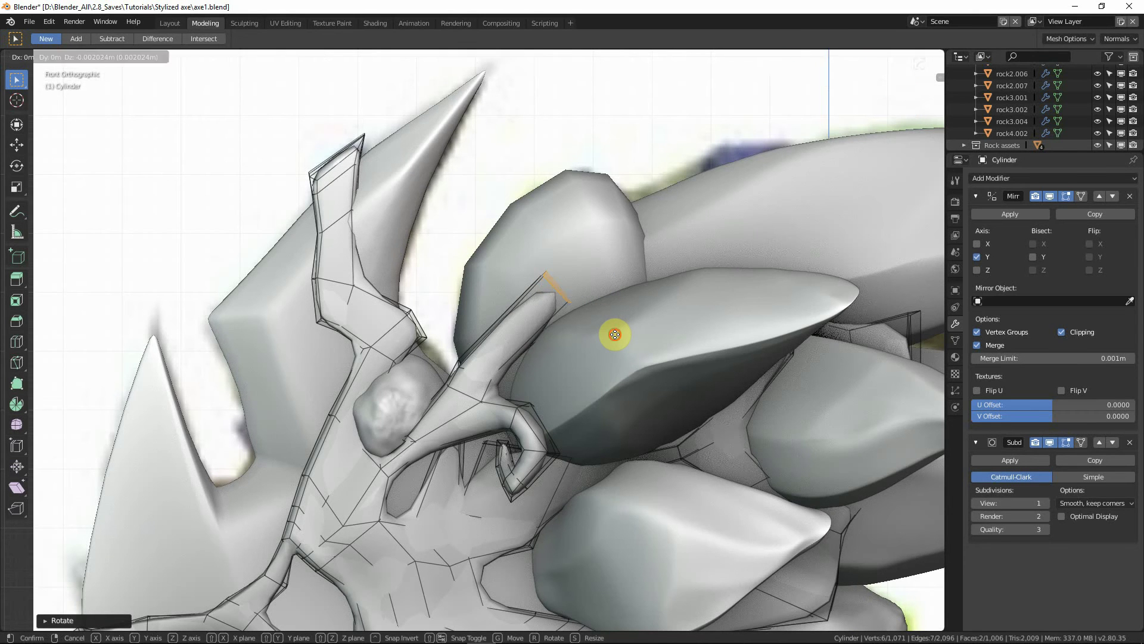
key("shift+z")
key("shift+z")
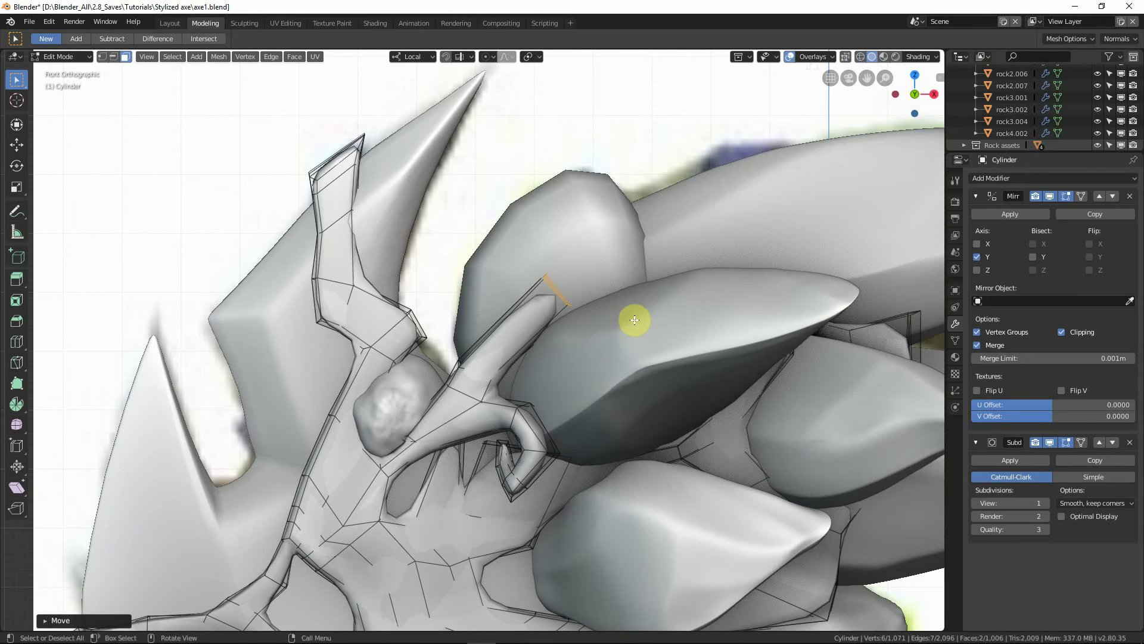
Step: Extrude another segment, scale it, and move it along Y toward the top rock
key("e")
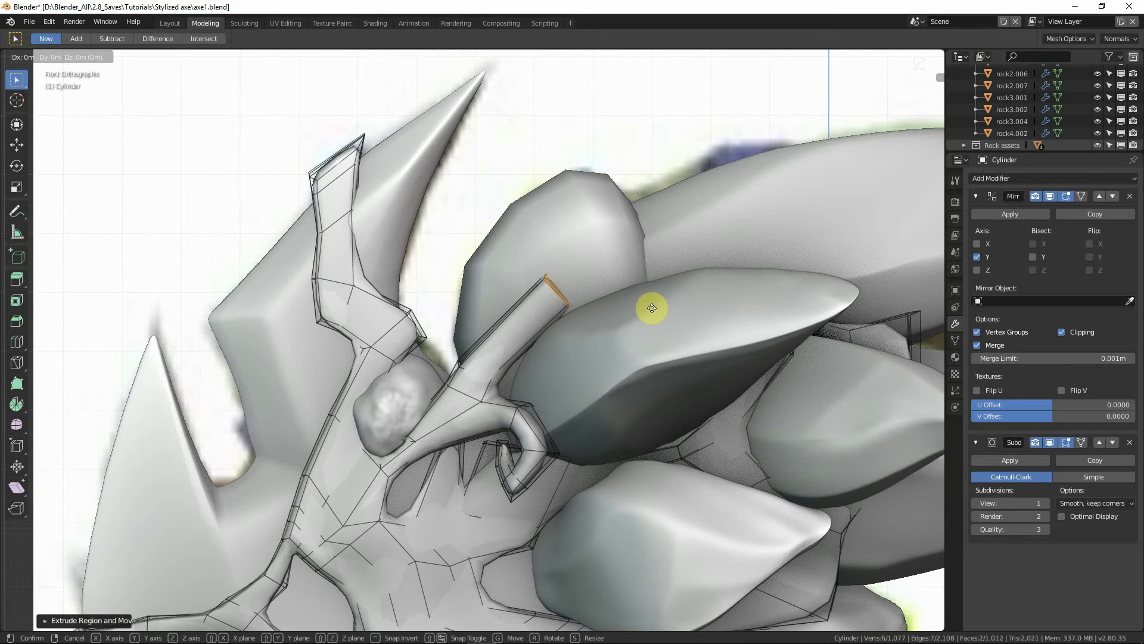
left_click(694, 261)
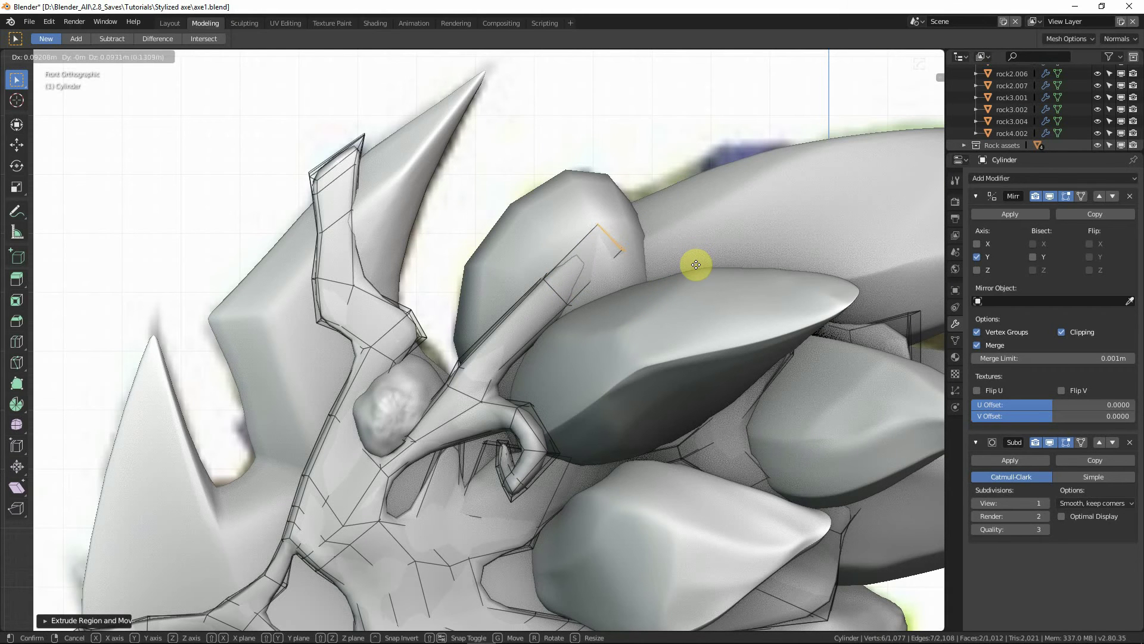
key("s")
left_click(690, 204)
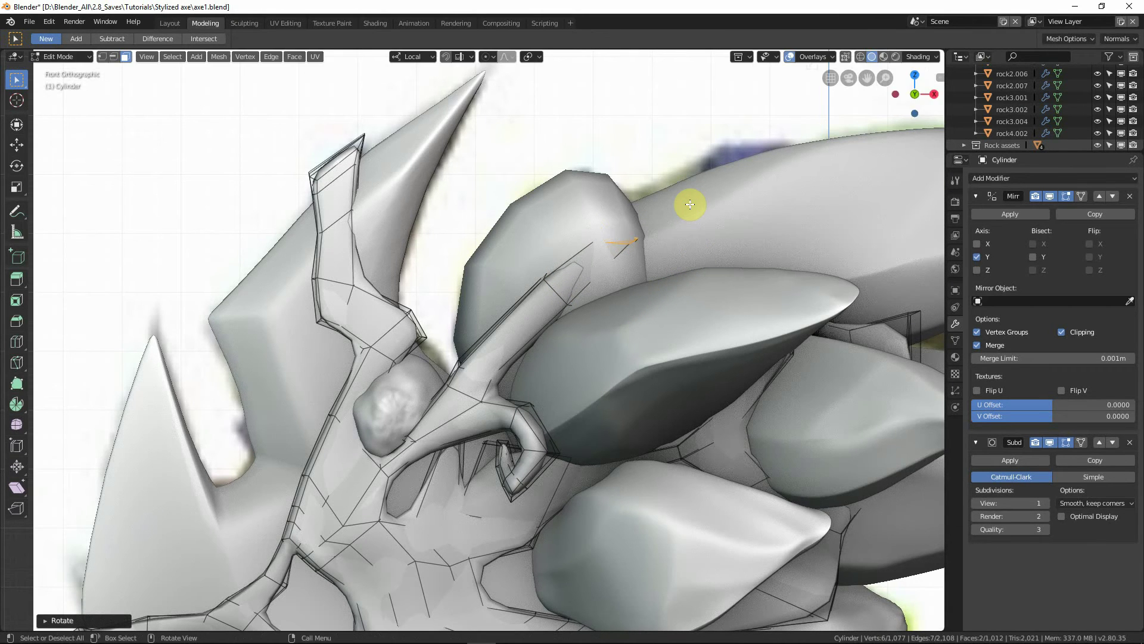
key("g")
key("y")
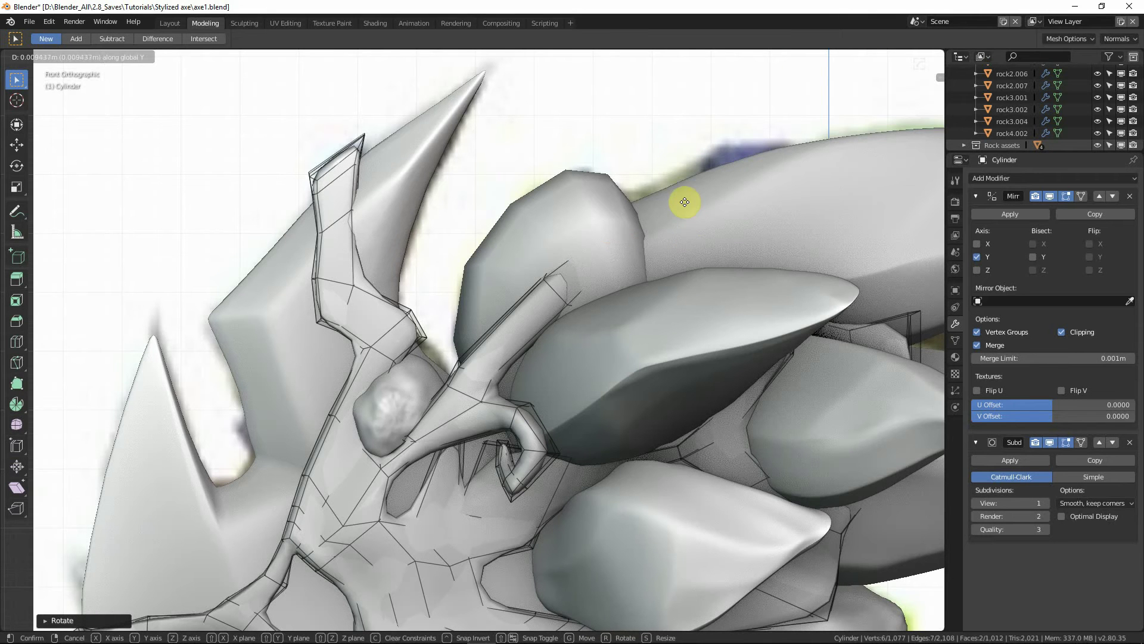
left_click(684, 159)
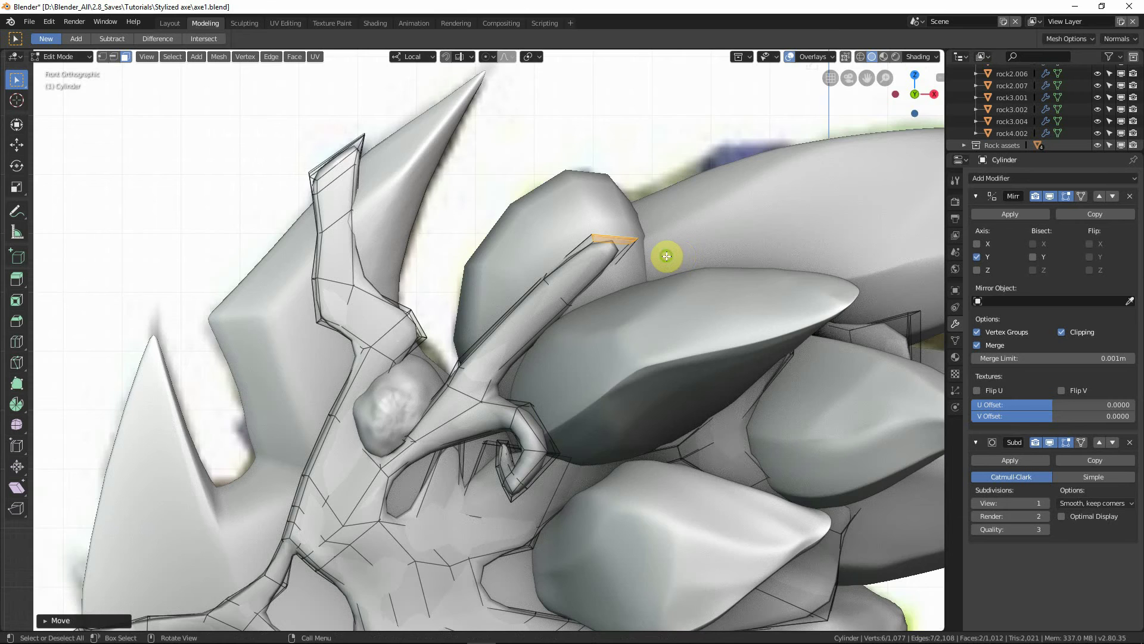
middle_click_drag(666, 256, 778, 290)
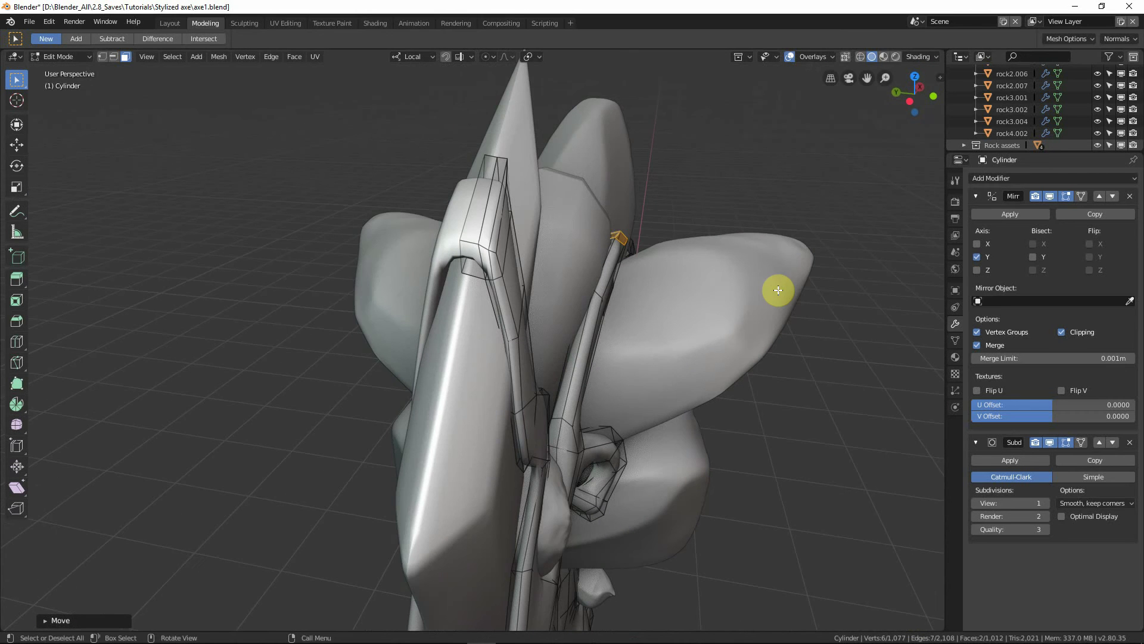
Step: In side view, extrude the tendril end upward, then reposition, rotate and shrink it
key("ctrl+KP_3")
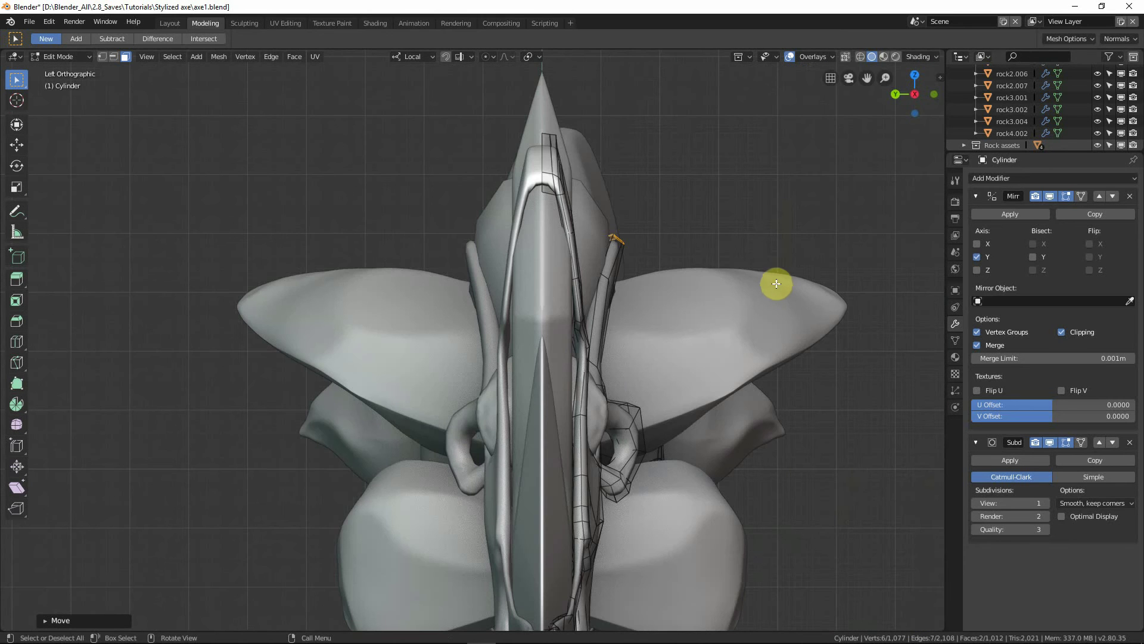
key("e")
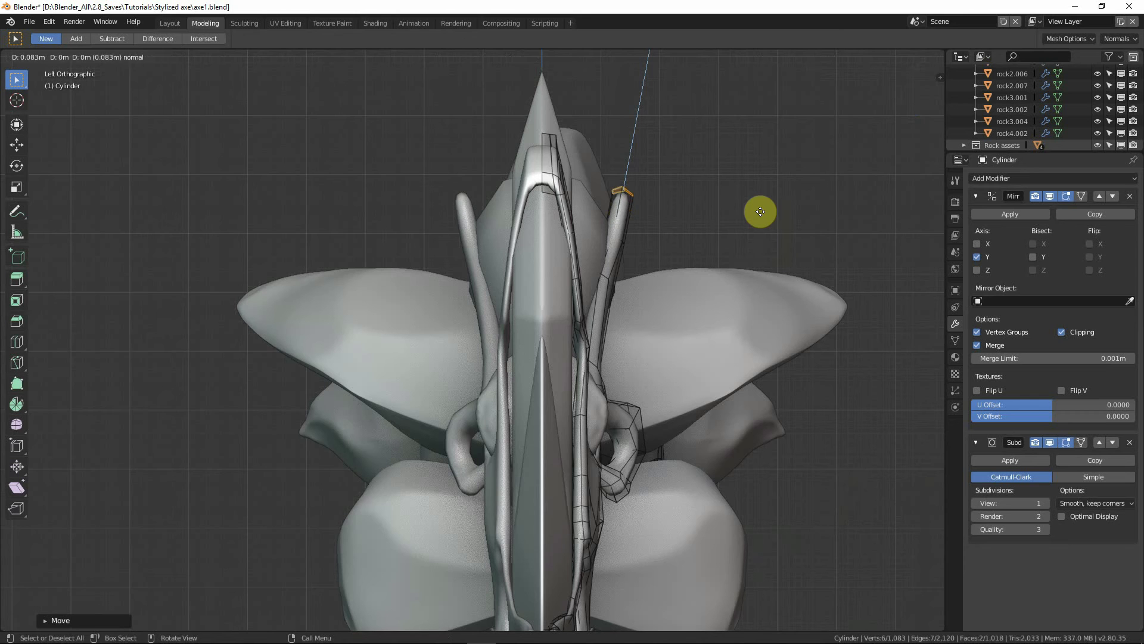
left_click(761, 212)
key("g")
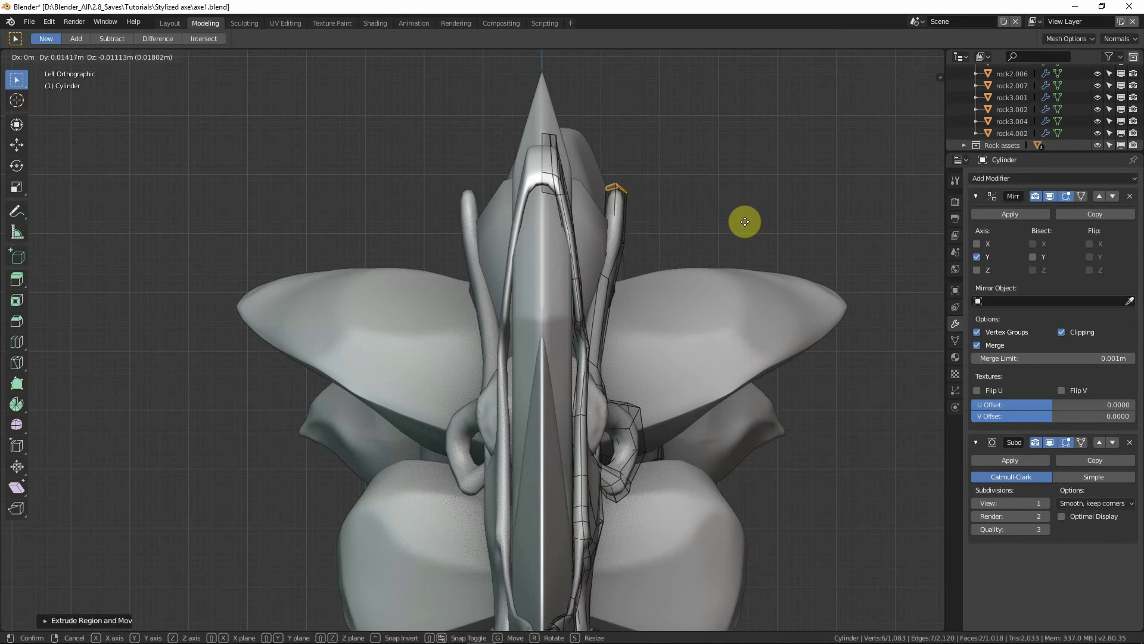
left_click(742, 229)
key("r")
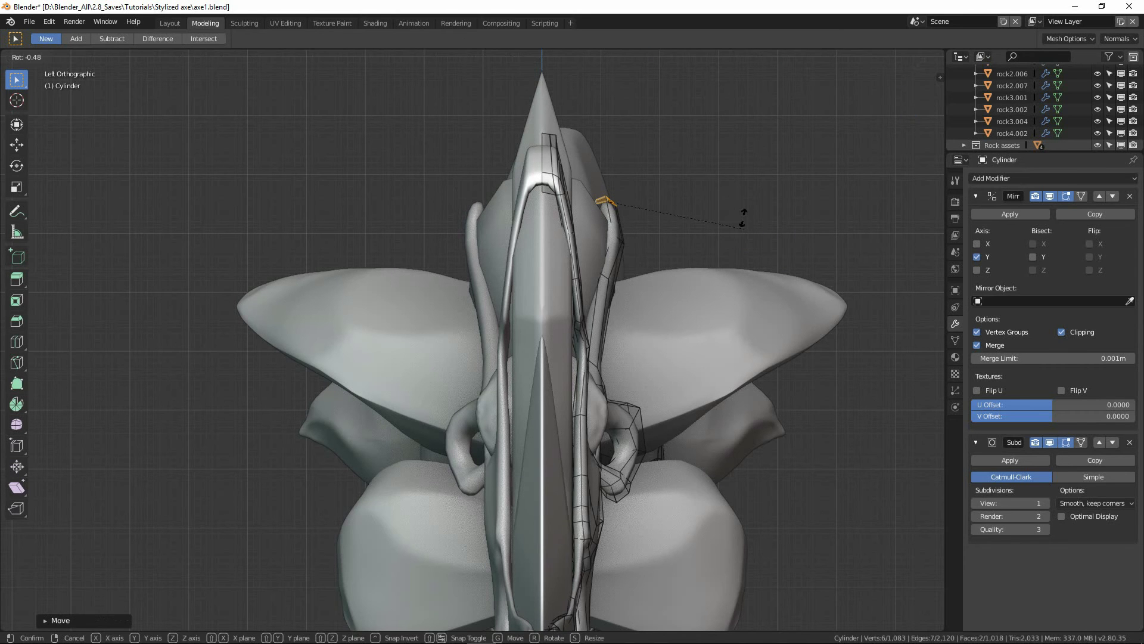
left_click(732, 189)
key("s")
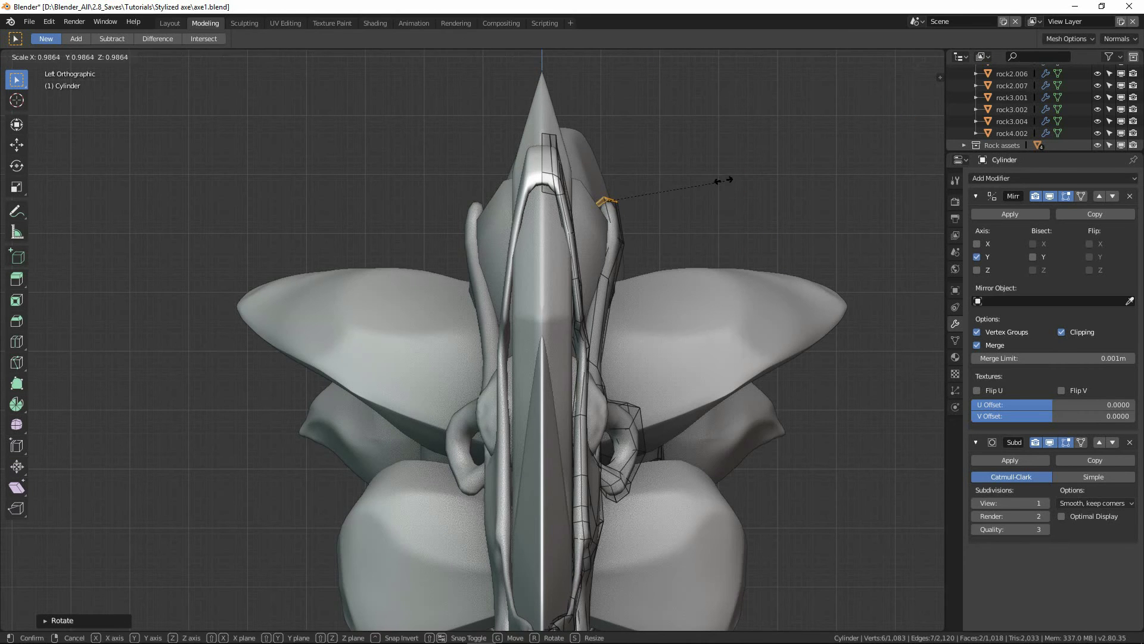
left_click(695, 200)
Step: Extrude another tendril segment up over the rock and reposition it in see-through front view
key("e")
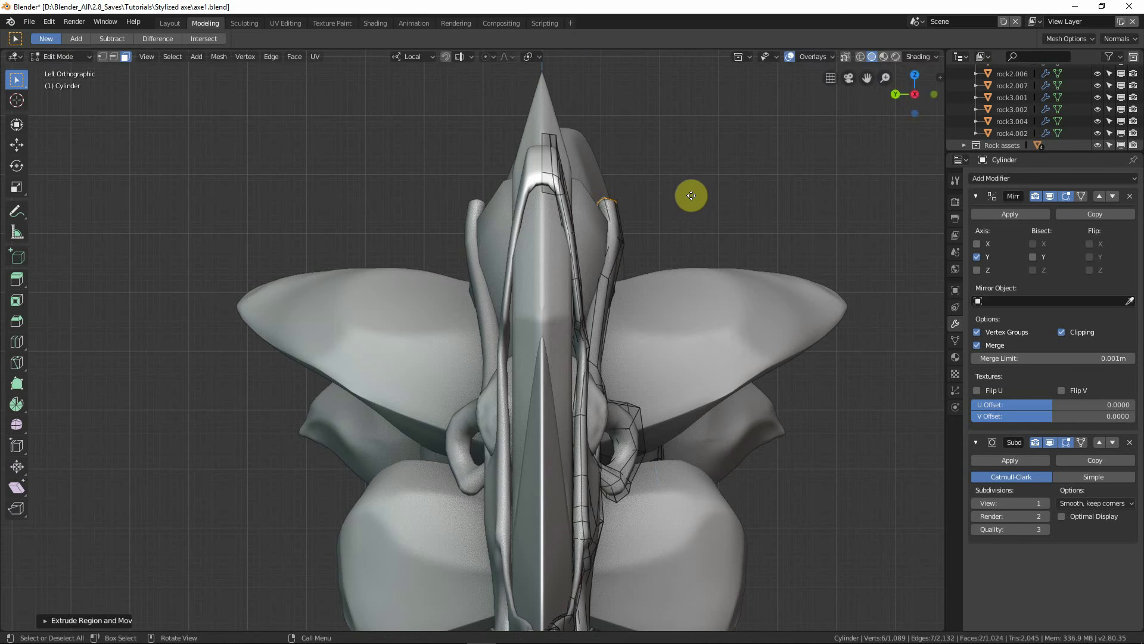
left_click(668, 164)
key("KP_1")
key("shift+z")
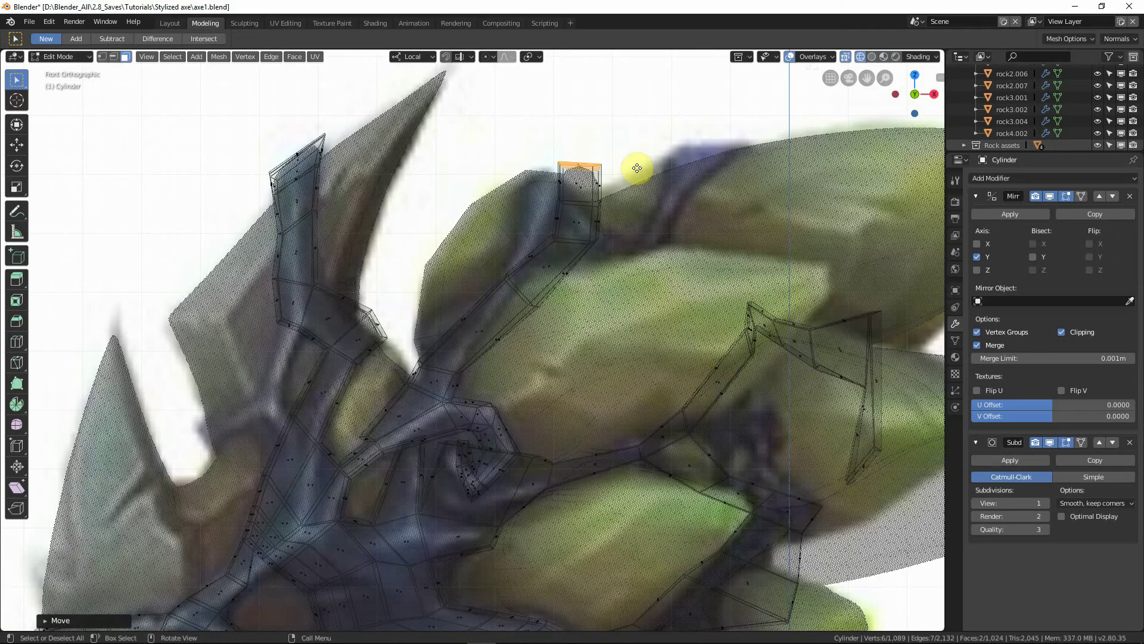
key("g")
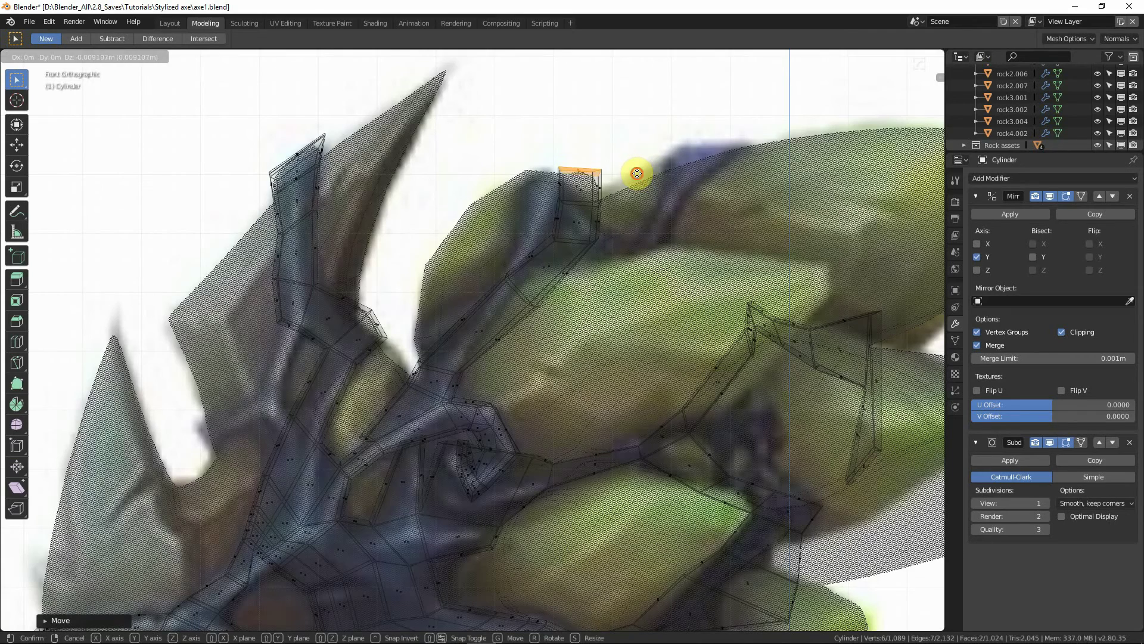
left_click(637, 173)
middle_click_drag(544, 191, 656, 241)
Step: Angle the tendril end, push it along its normal, and extrude a segment over the rock top
key("ctrl+KP_3")
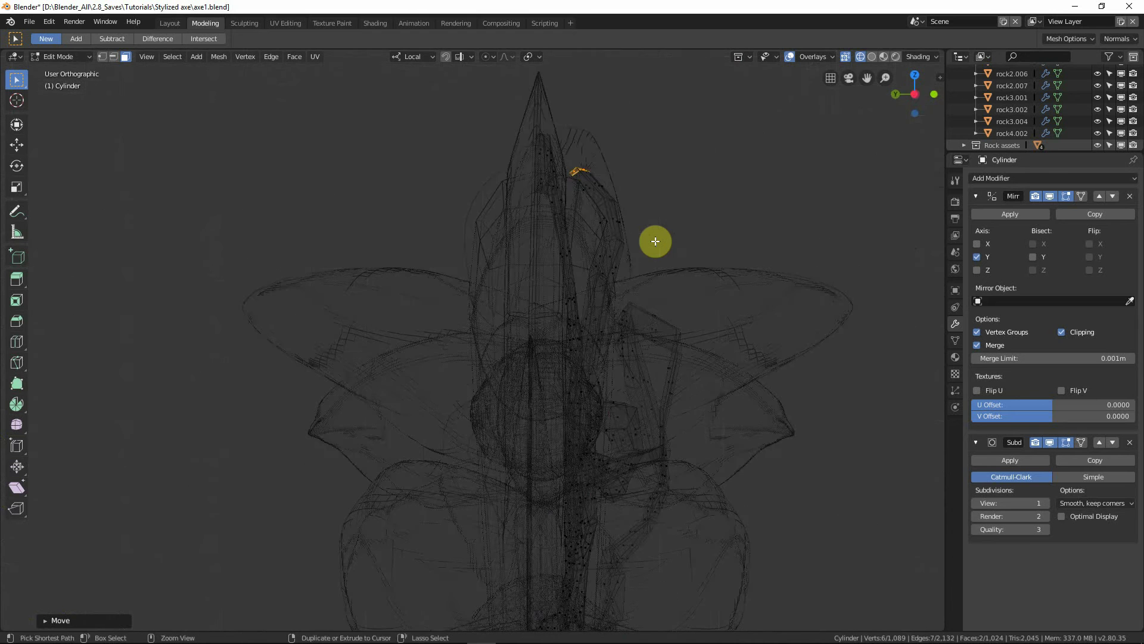
key("r")
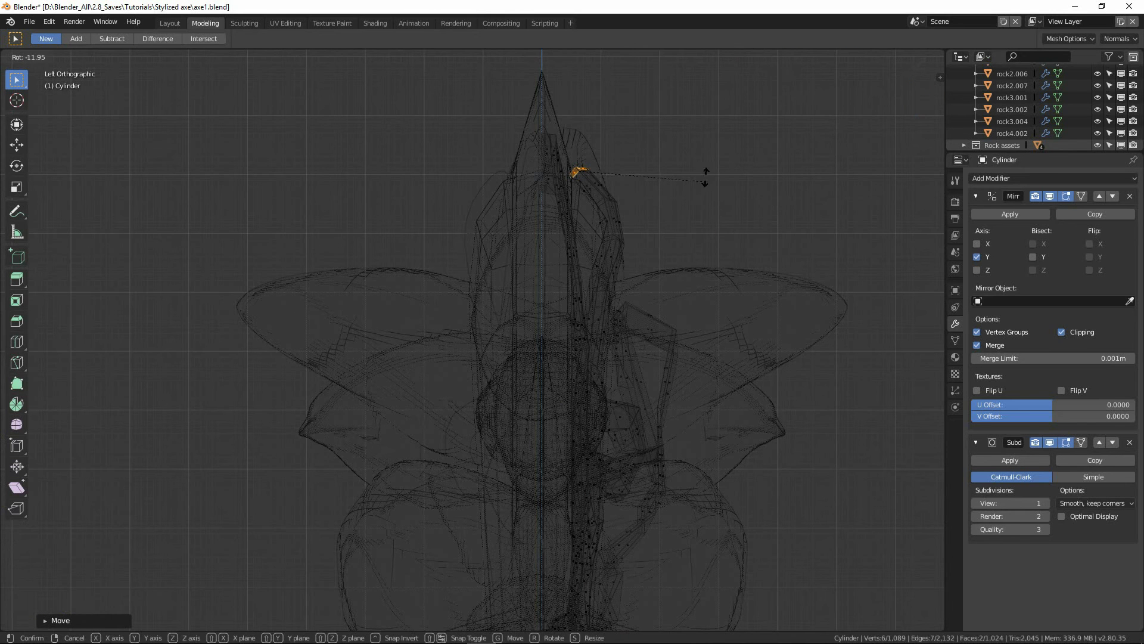
left_click(702, 174)
key("g")
key("z")
key("z")
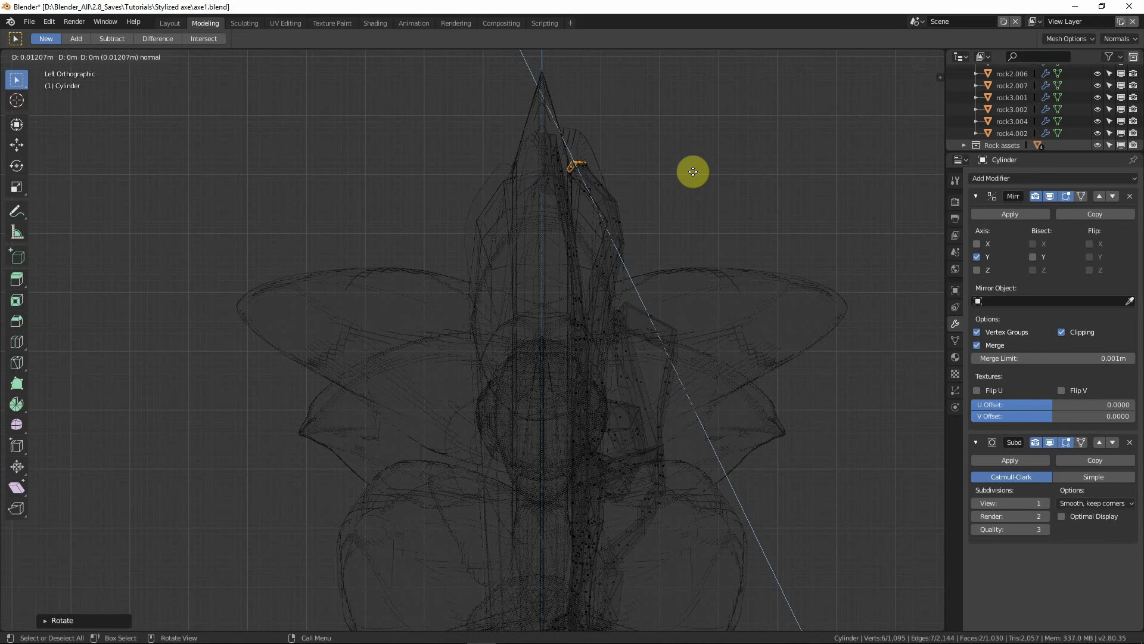
left_click(693, 171)
key("e")
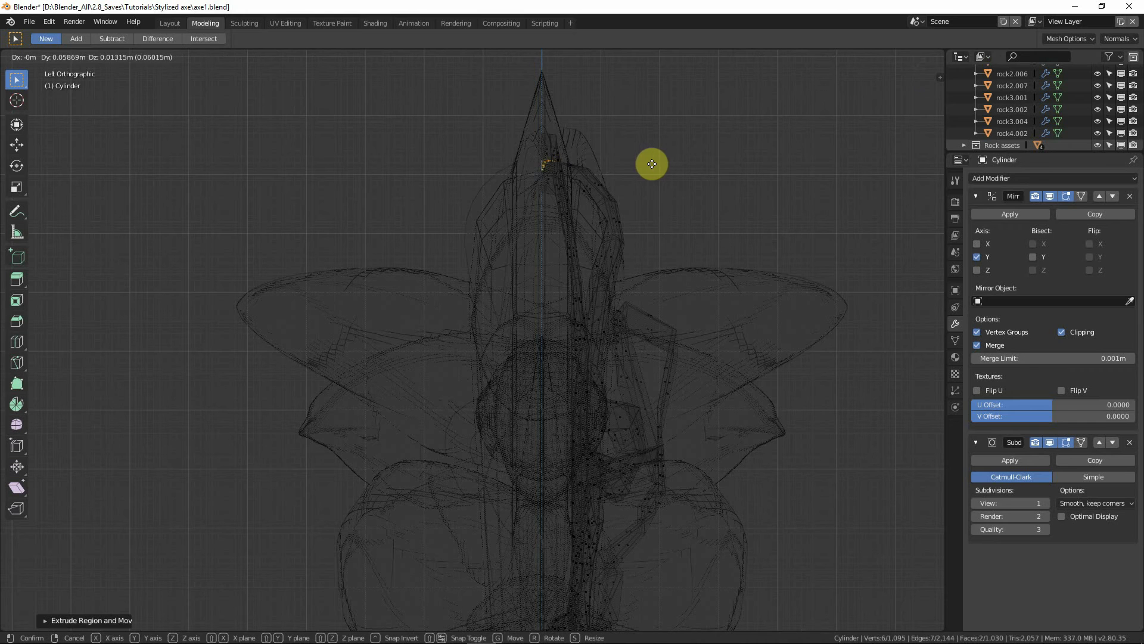
left_click(611, 161)
Step: Delete the leftover faces at the tendril's end and return to solid shading
key("x")
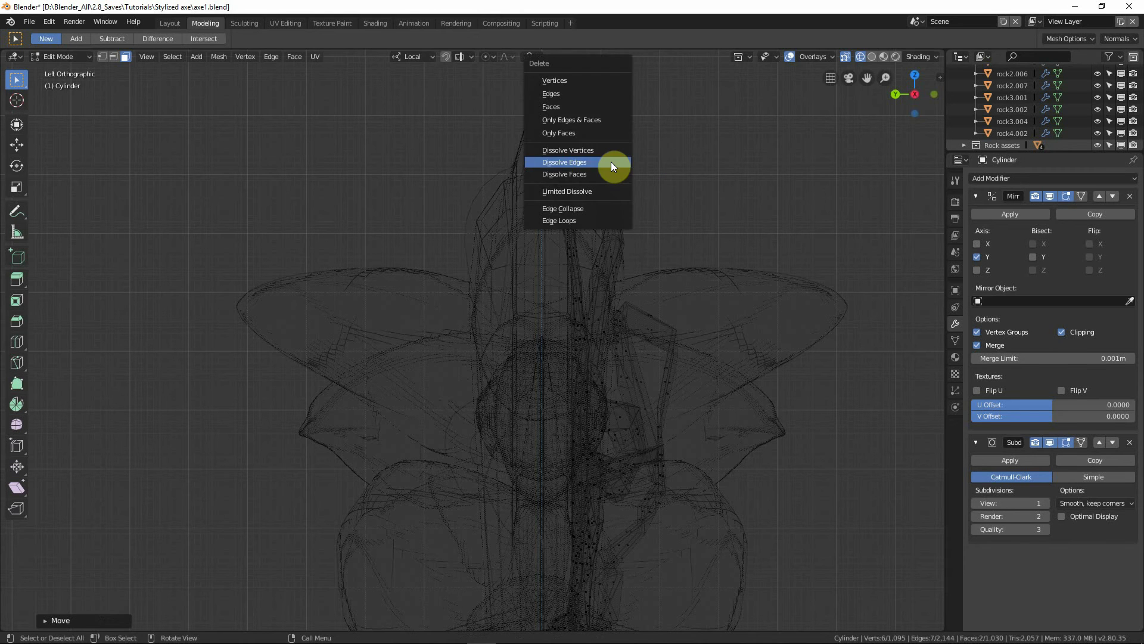
left_click(570, 106)
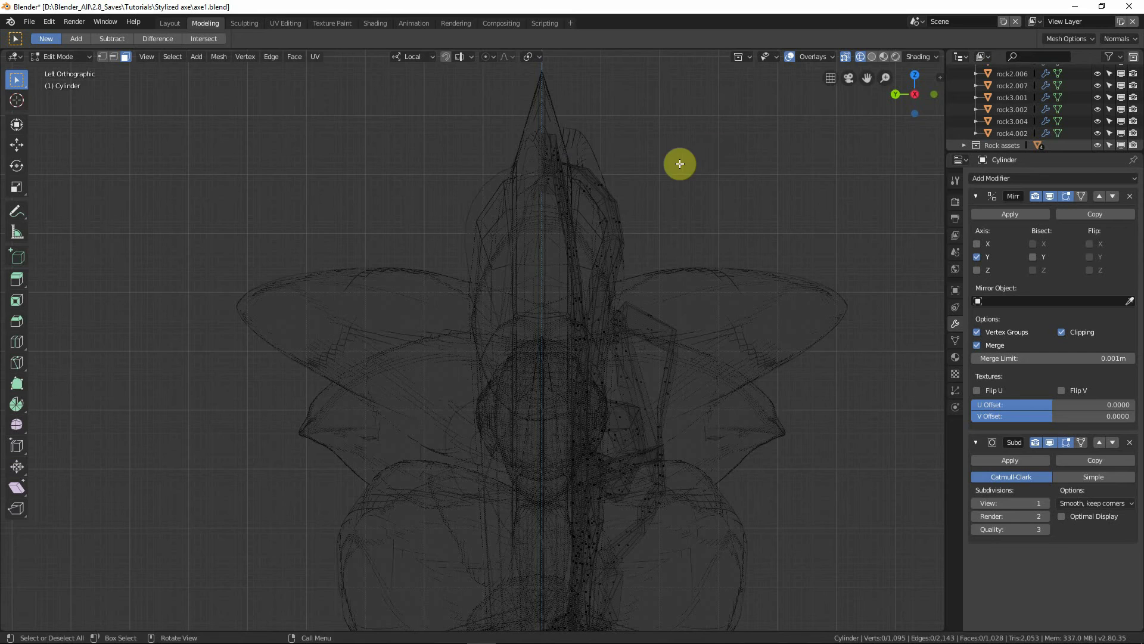
key("shift+z")
mouse_move(667, 163)
middle_mouse_down()
mouse_move(568, 202)
mouse_move(549, 259)
mouse_move(513, 204)
mouse_move(583, 184)
mouse_move(653, 185)
middle_mouse_up()
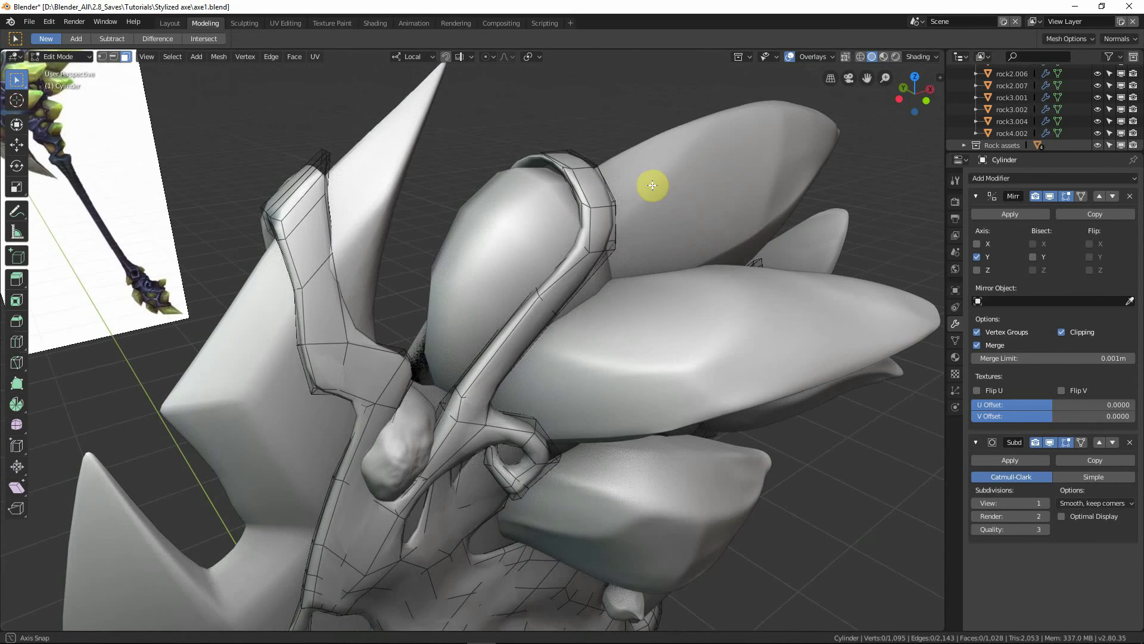
Step: Select the ring's top edge loop and stretch it along the Z axis
left_click(113, 57)
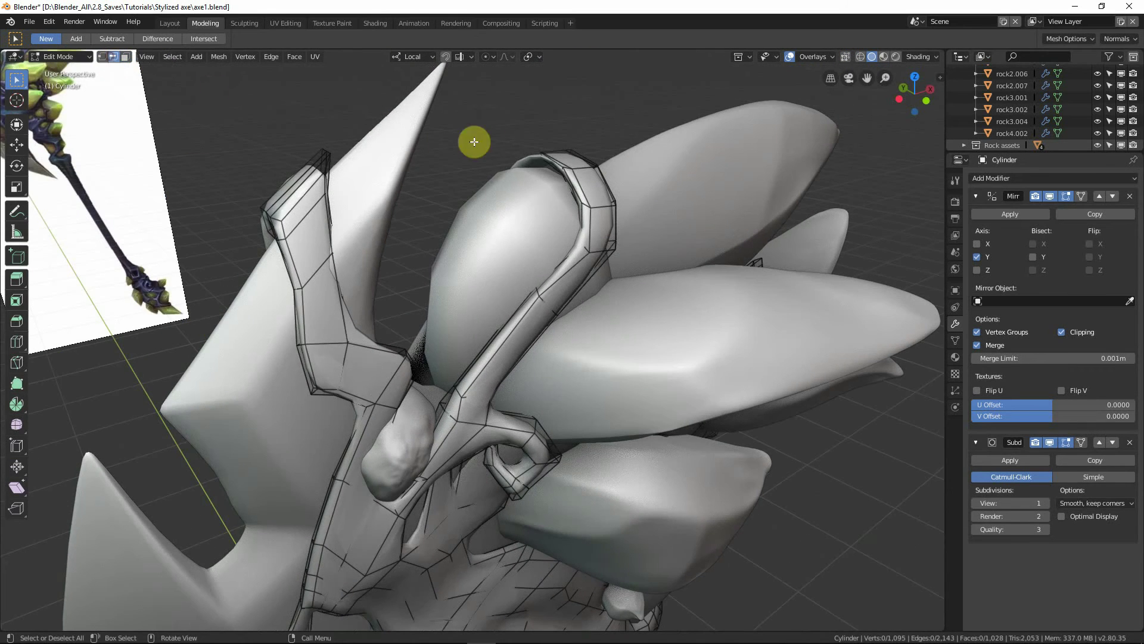
left_click(587, 166, "alt")
middle_click_drag(587, 167, 594, 167)
scroll(593, 167, "up", 6)
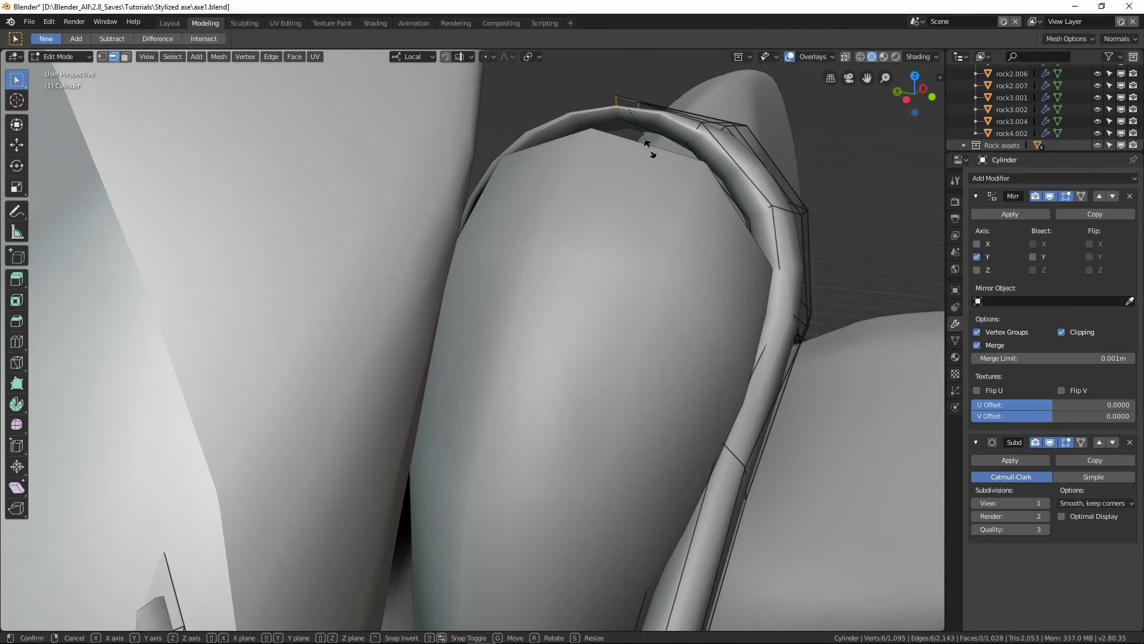
key("s")
key("z")
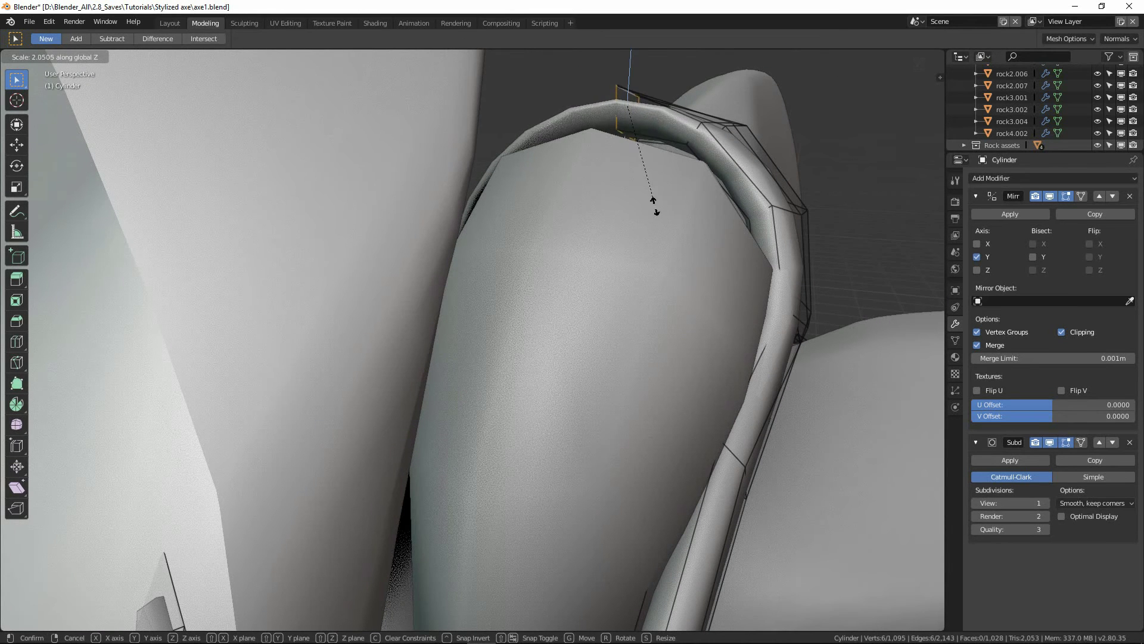
left_click(659, 215)
key("g")
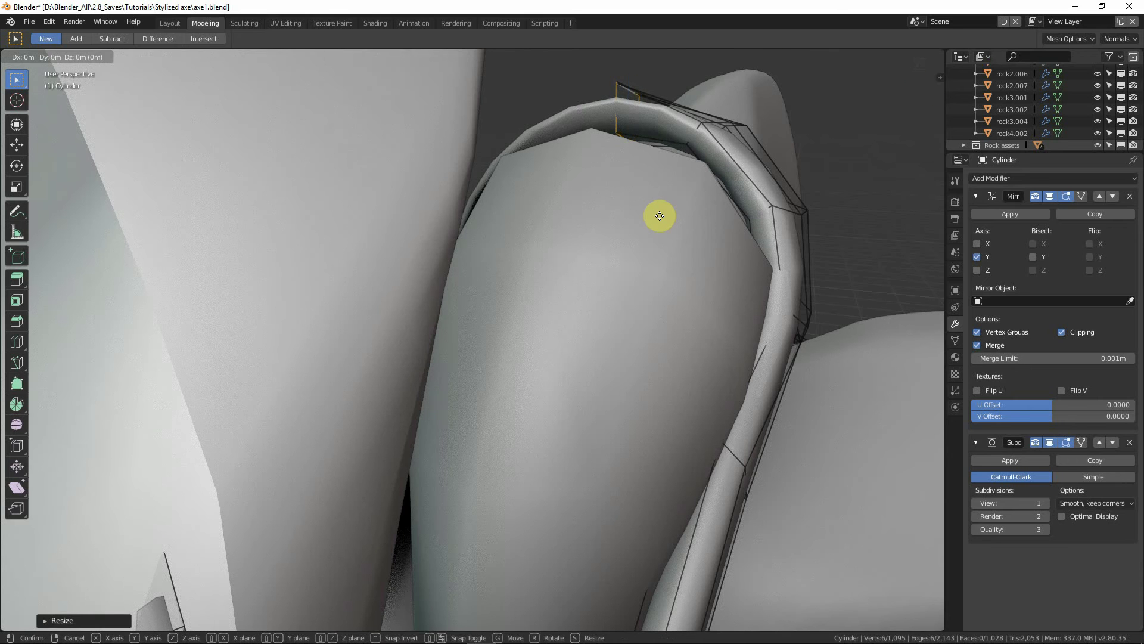
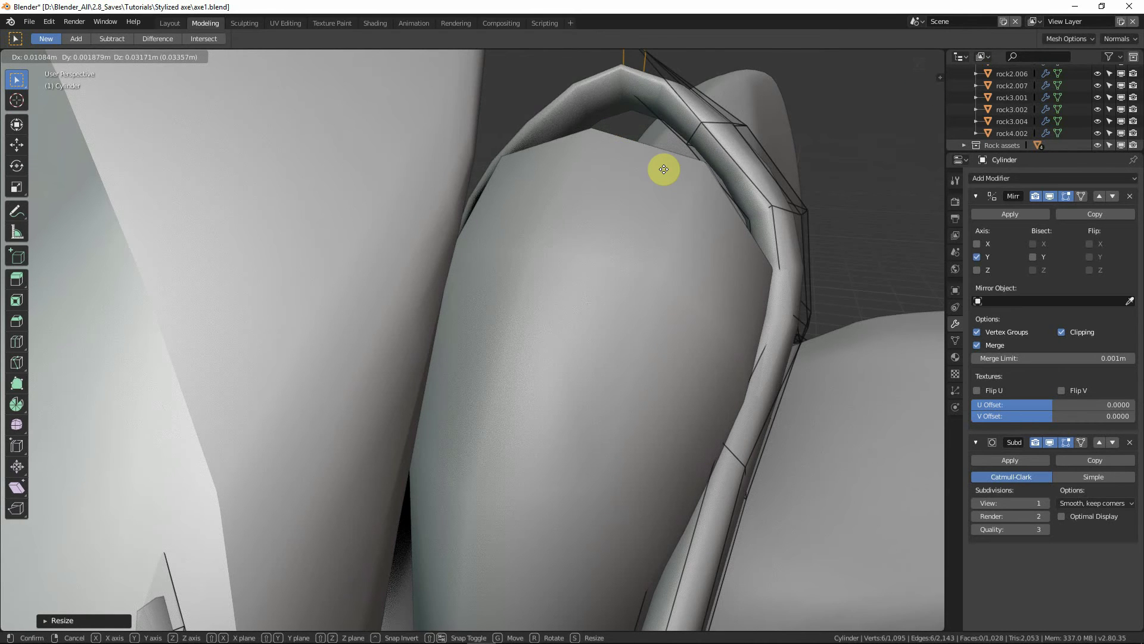
Step: Lower two strap edge loops along Z so they sit down on the leaf tip
key("z")
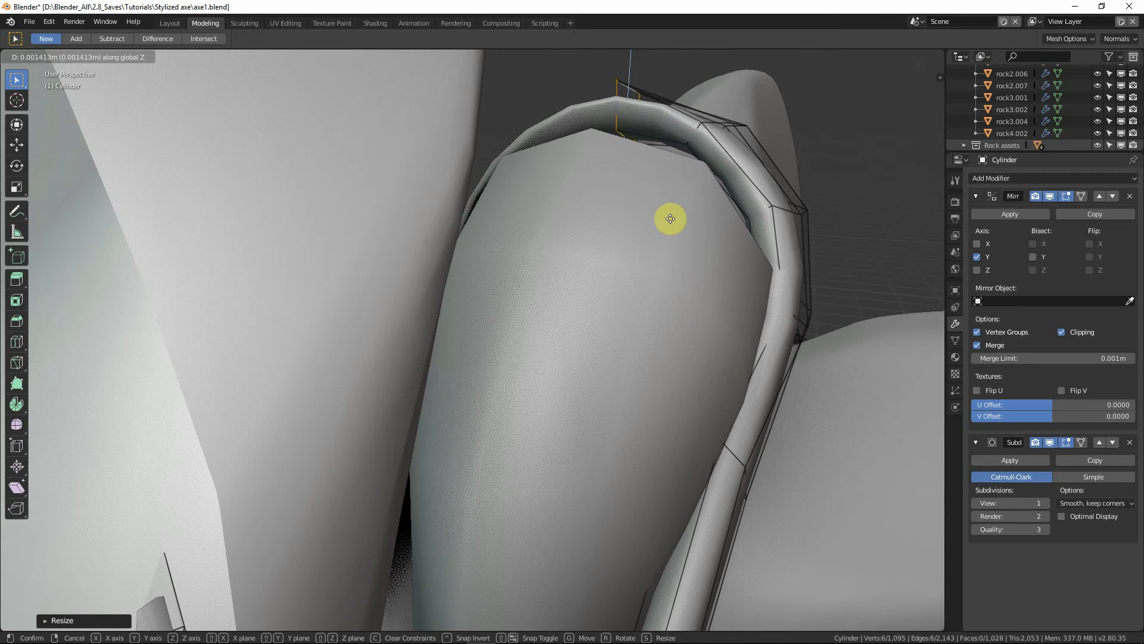
left_click(669, 222)
middle_click_drag(670, 222, 654, 186)
key("g")
key("z")
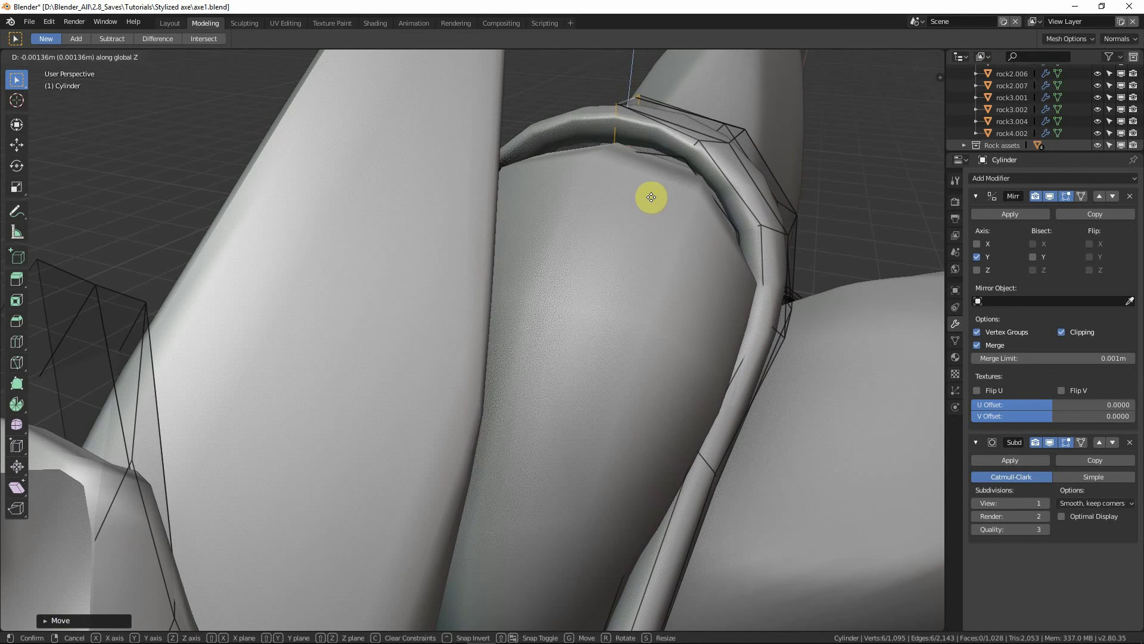
left_click(684, 147)
Step: Select a full edge loop across the strap and reposition it onto the leaf surface
middle_click_drag(690, 163, 812, 171)
left_click(684, 165)
left_click(808, 153, "alt")
key("g")
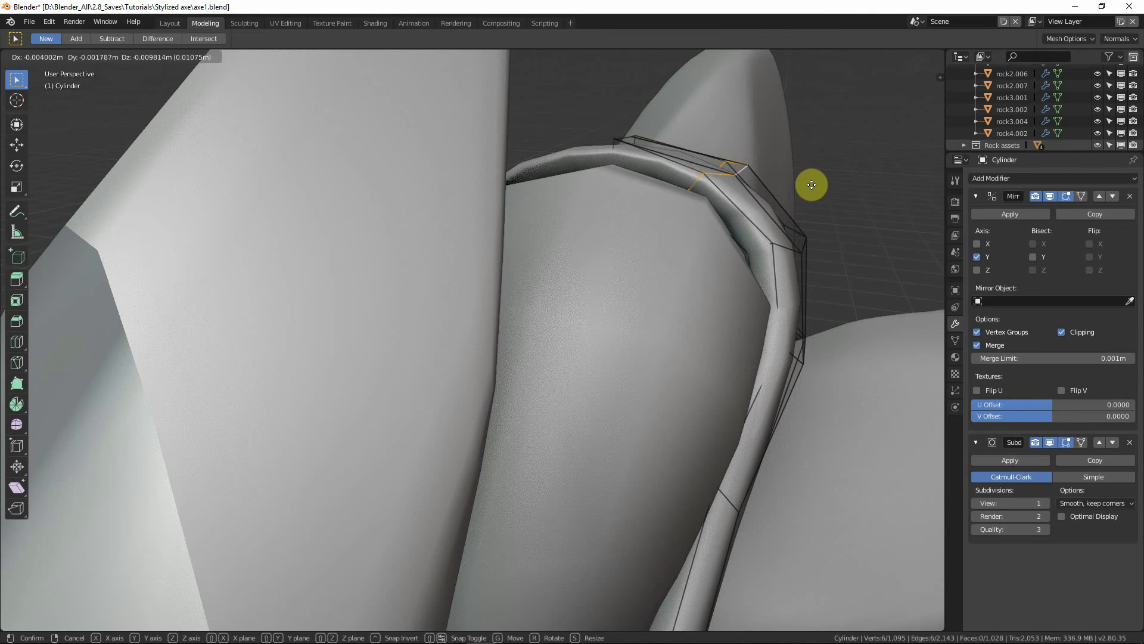
left_click(812, 185)
Step: Return to Object Mode and view the whole axe from the front
key("Tab")
scroll(799, 192, "down", 5)
middle_click_drag(787, 199, 682, 189)
key("KP_1")
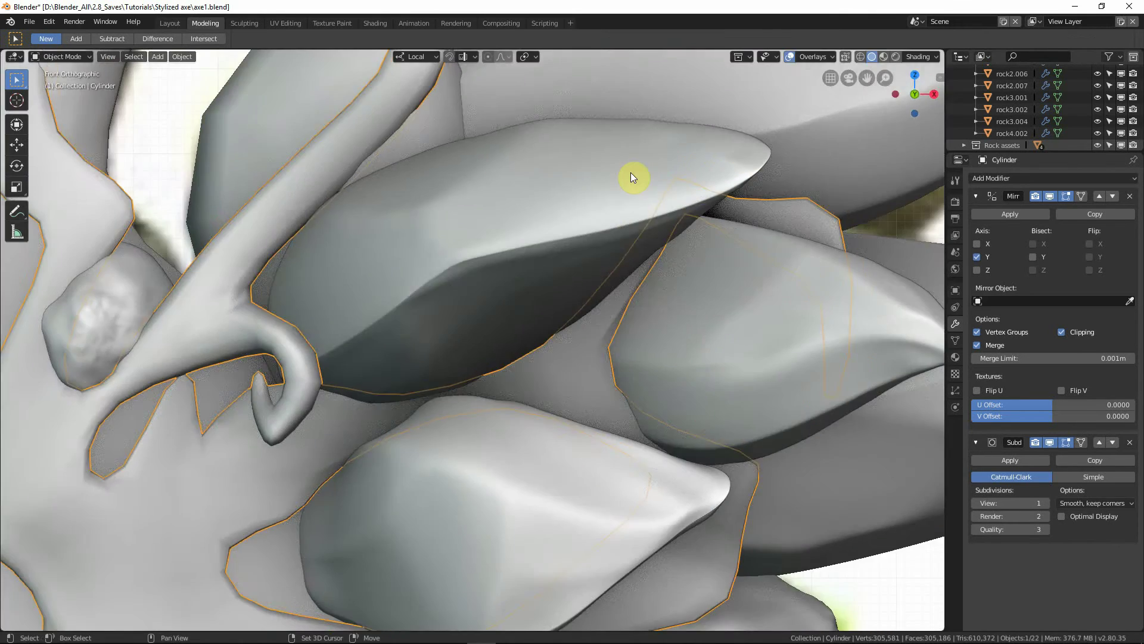
Step: With X-ray showing the reference, nudge the strap's end loop slightly to the right in Edit Mode
key("shift+z")
scroll(616, 122, "down", 5)
scroll(595, 258, "up", 4)
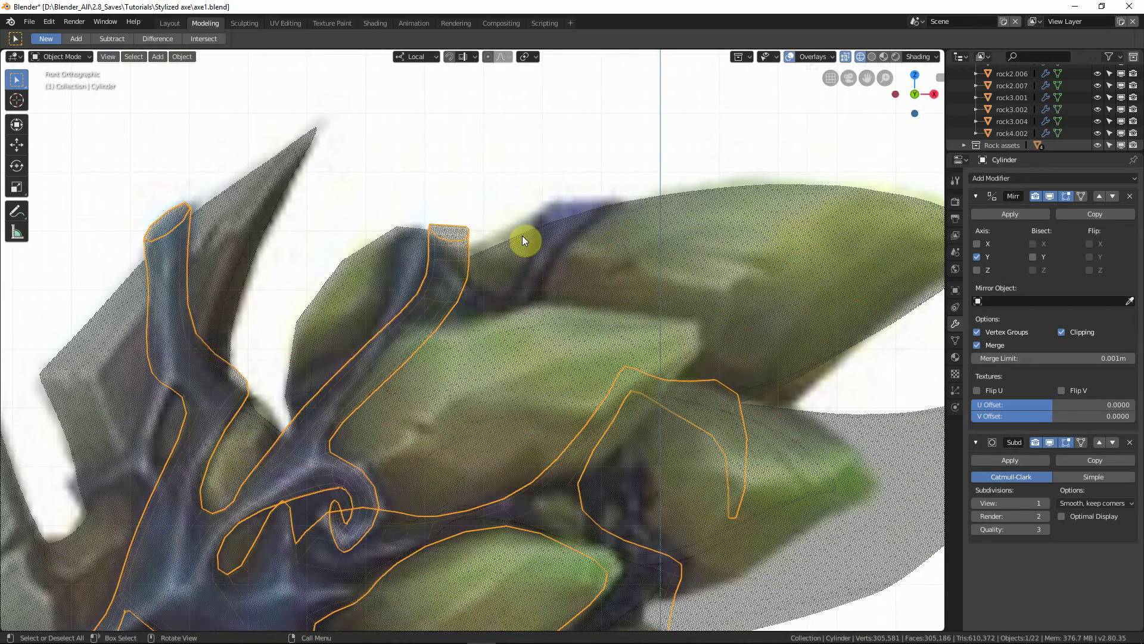
key("Tab")
scroll(476, 249, "left", 2, "ctrl")
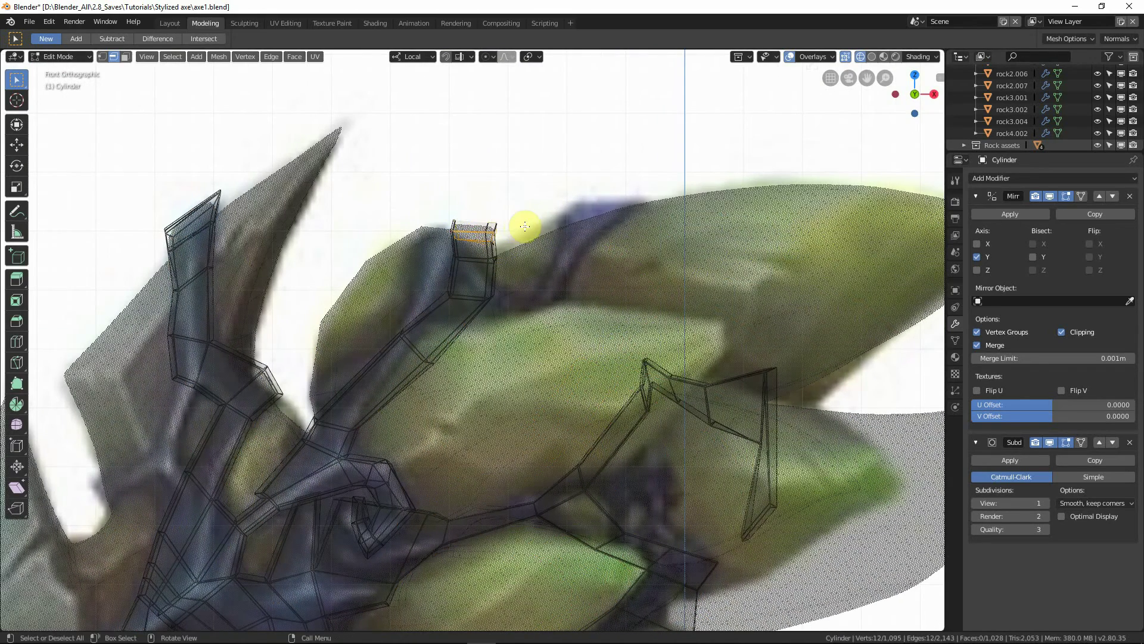
key("g")
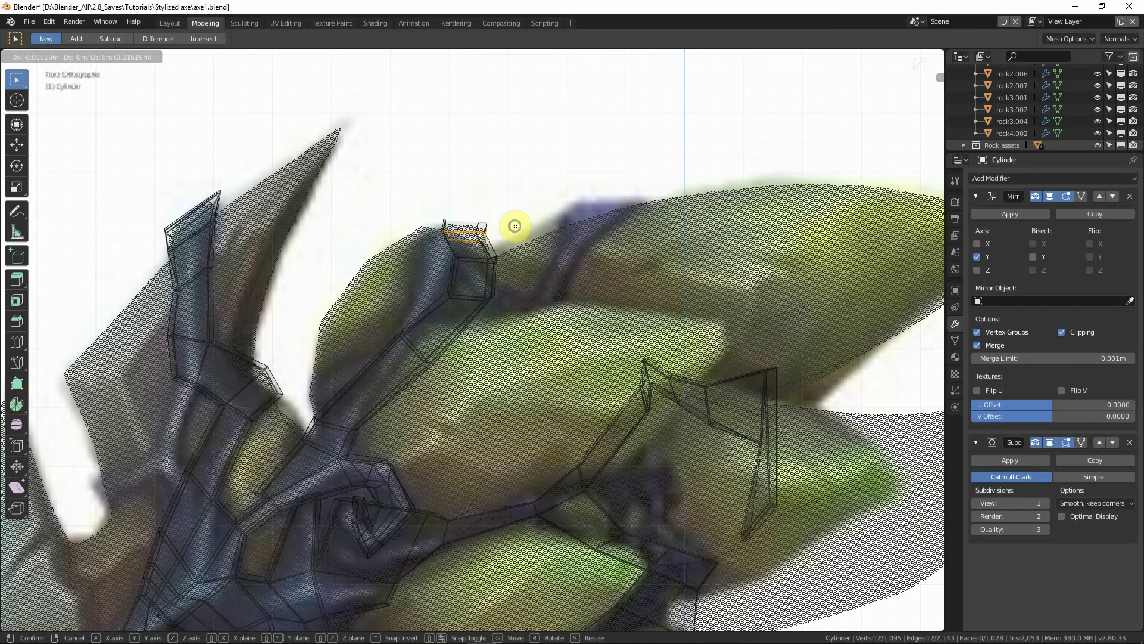
left_click(516, 227)
Step: Move the end loop with proportional editing and a widened falloff to bend the strap end smoothly
key("g")
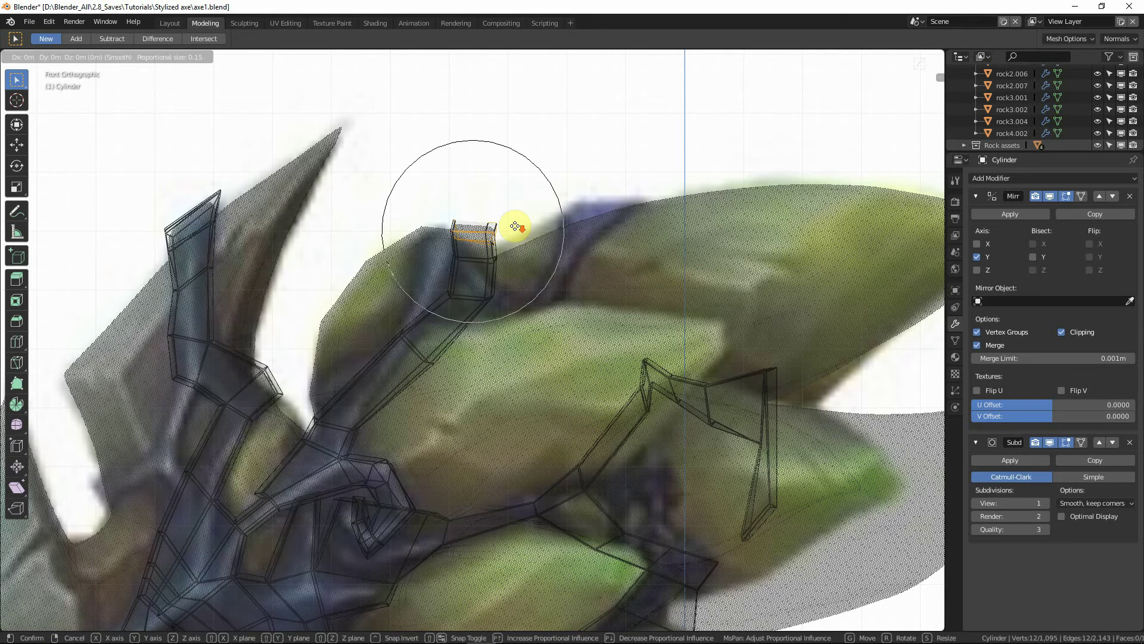
scroll(513, 226, "down", 4)
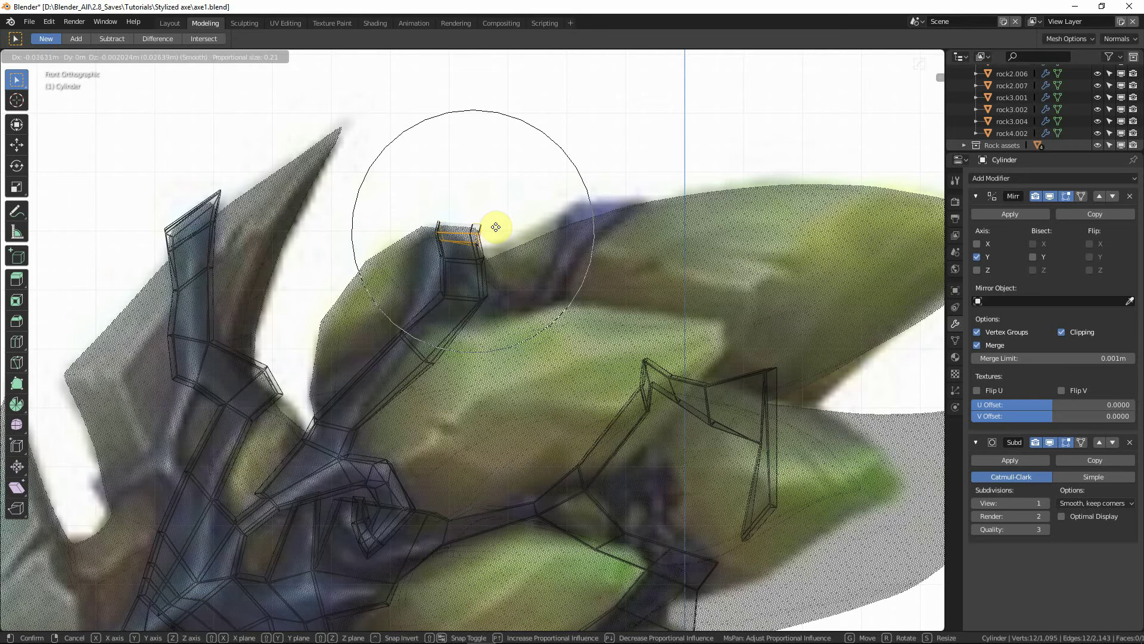
scroll(493, 228, "down", 1)
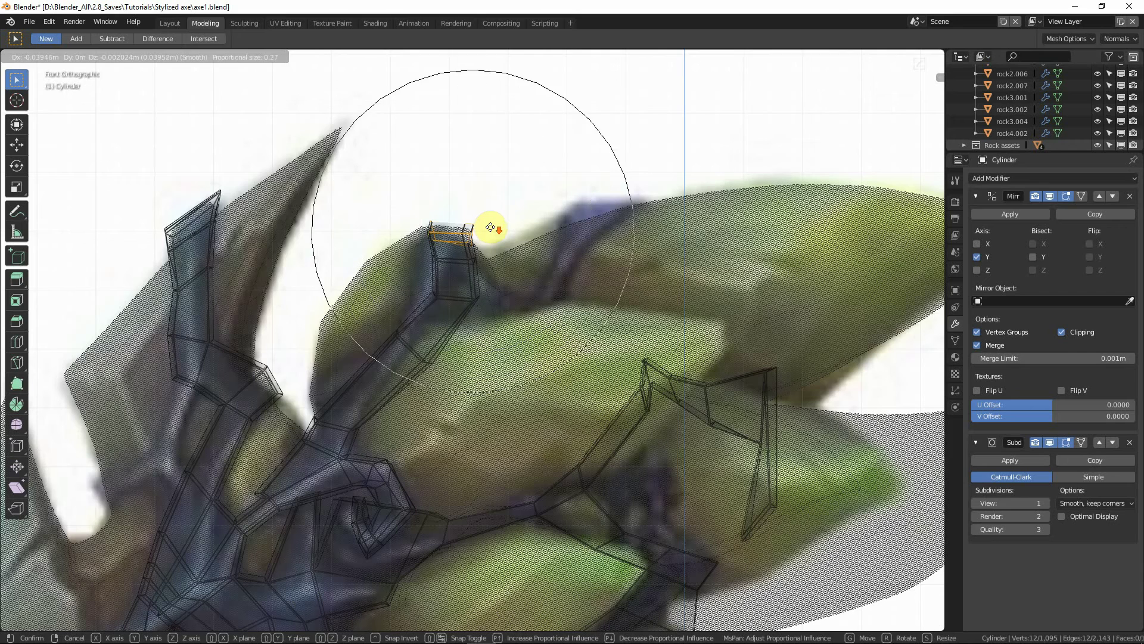
scroll(488, 227, "down", 2)
left_click(488, 227)
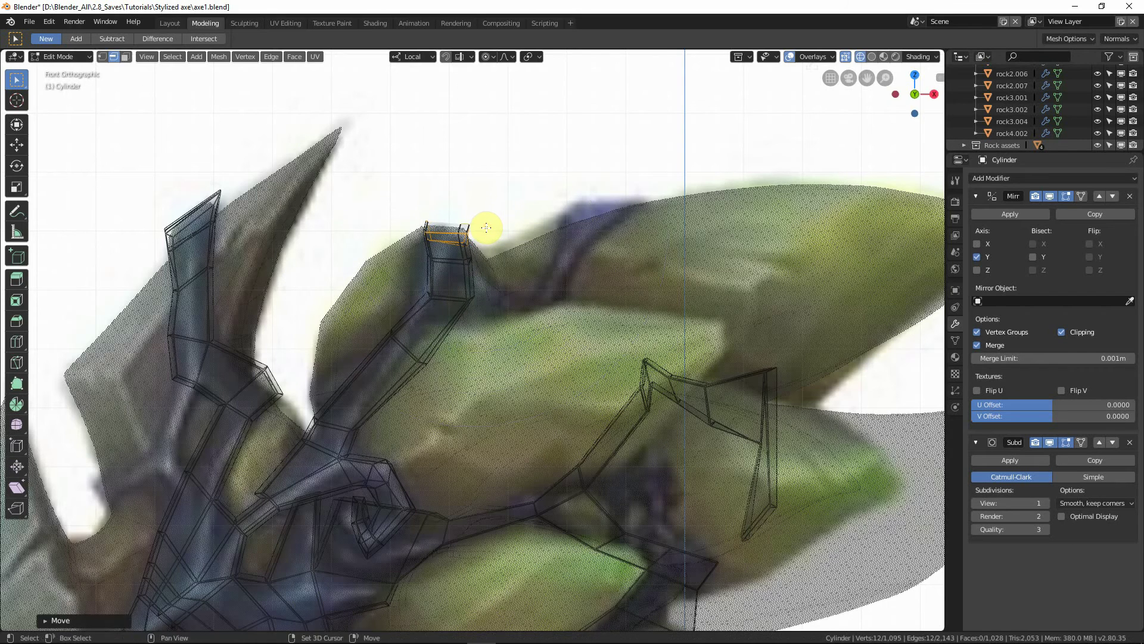
Step: Compare the bent strap end against the reference in Object Mode, then re-enter Edit Mode
key("Tab")
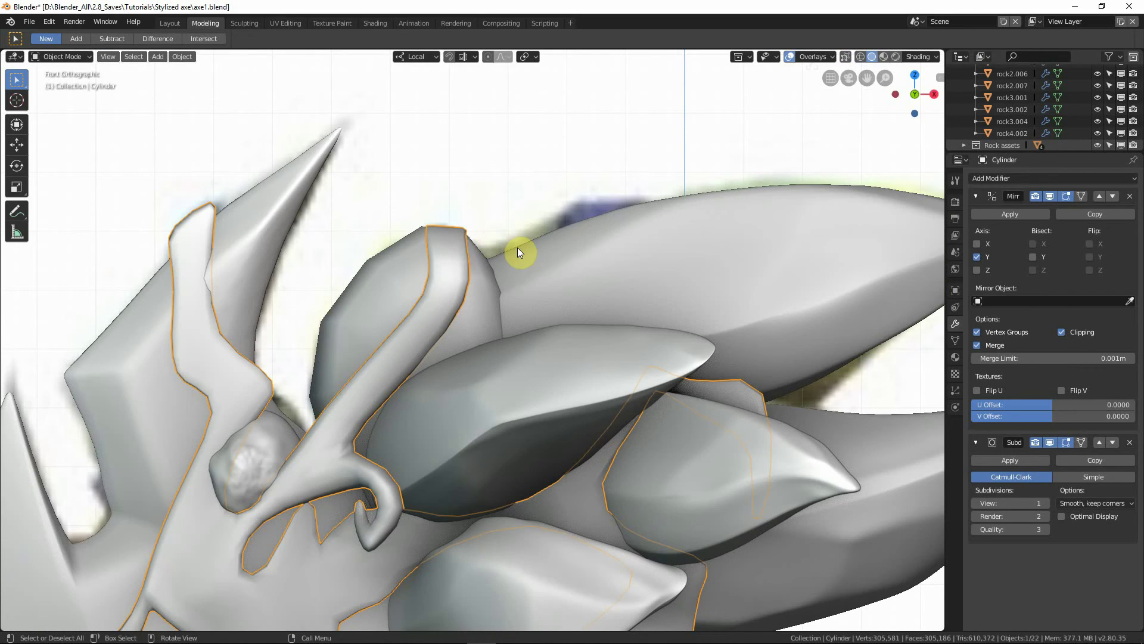
key("shift+z")
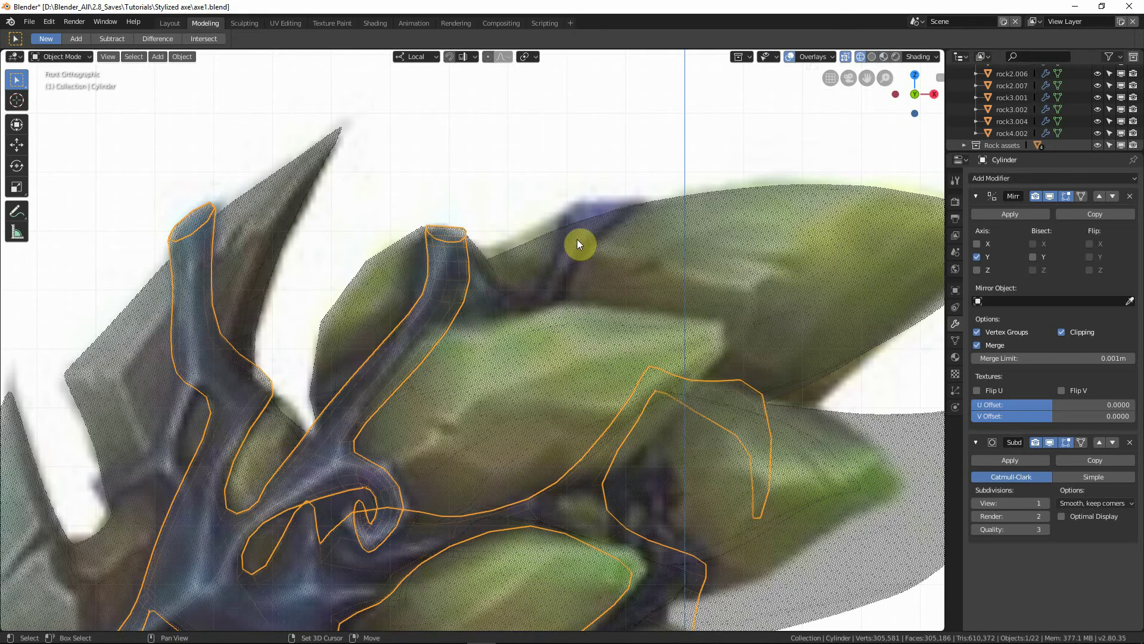
key("shift+z")
mouse_move(569, 249)
middle_mouse_down()
mouse_move(536, 273)
mouse_move(507, 335)
mouse_move(528, 352)
mouse_move(472, 332)
middle_mouse_up()
key("Tab")
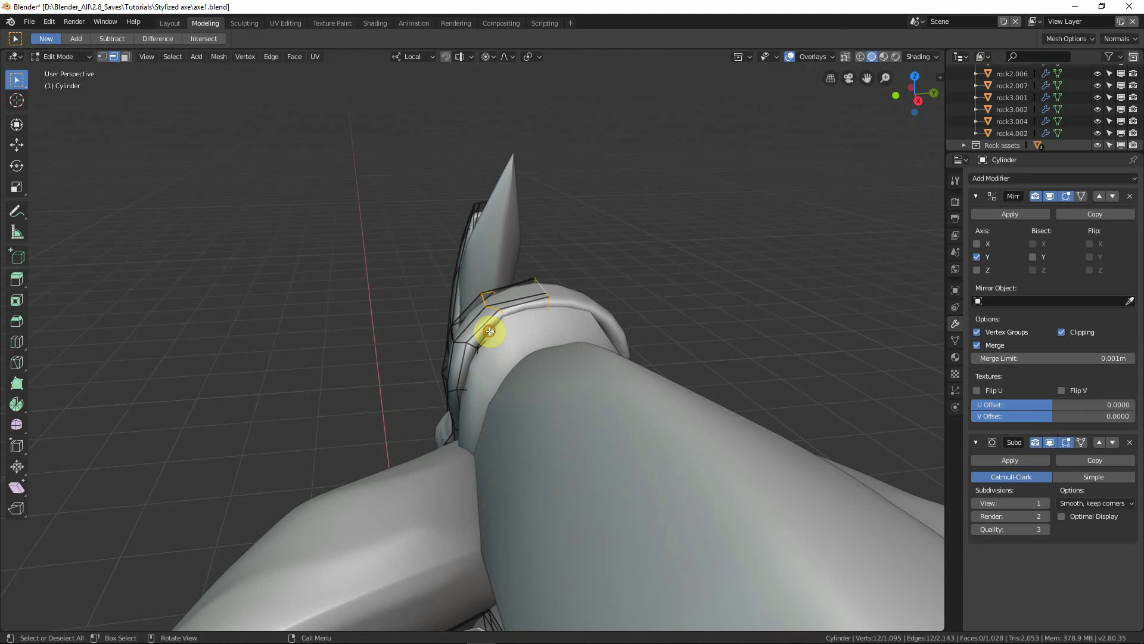
Step: In face select mode, pick the strap's side face and check it against the front reference
left_click(126, 58)
left_click(369, 276)
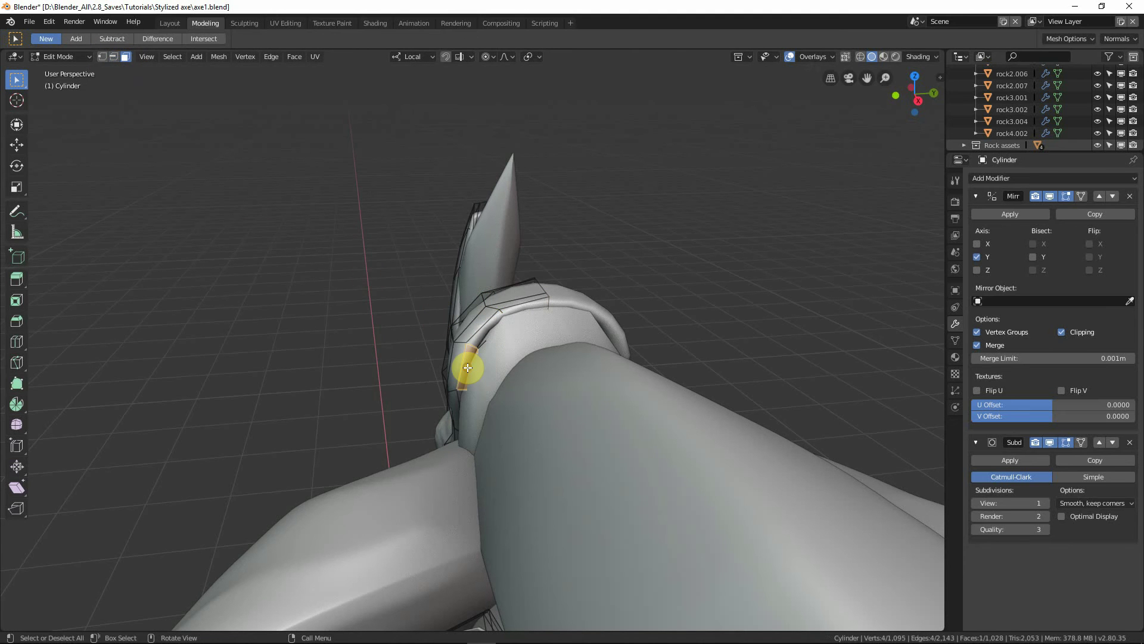
key("KP_1")
key("shift+z")
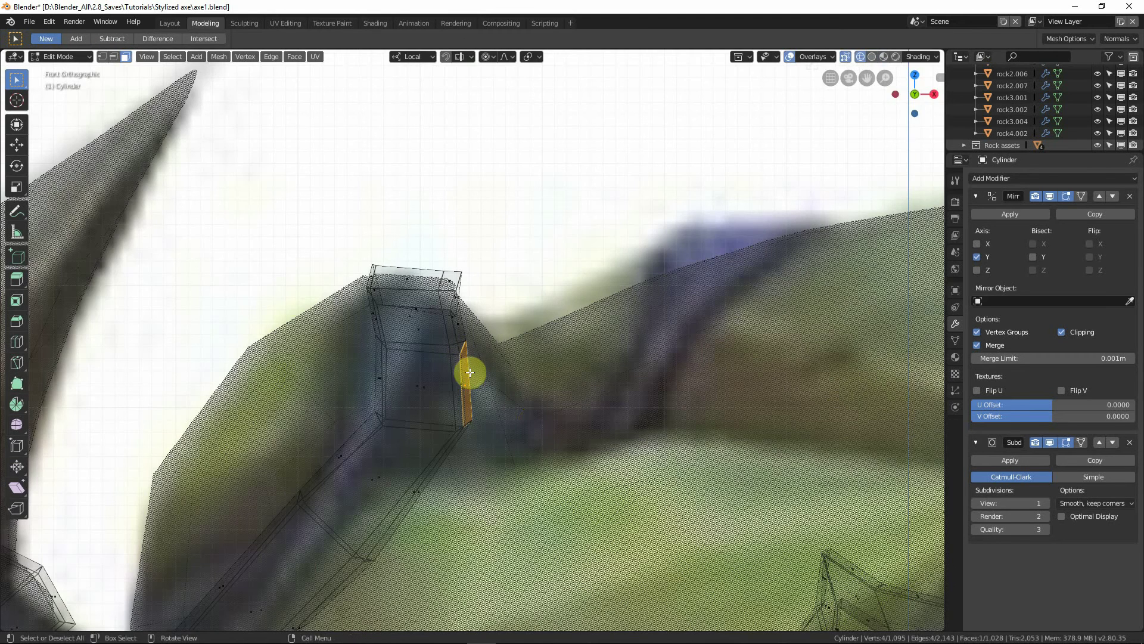
key("shift+z")
scroll(533, 418, "down", 2)
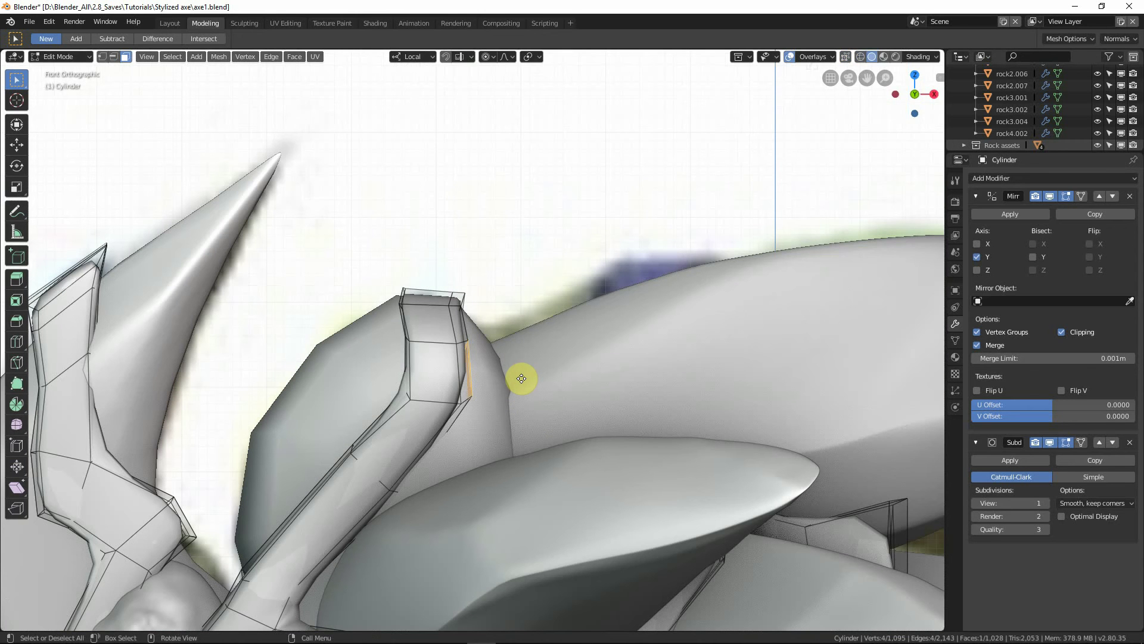
Step: Extrude from the side face, then move and rotate the new edge to angle the strand
key("e")
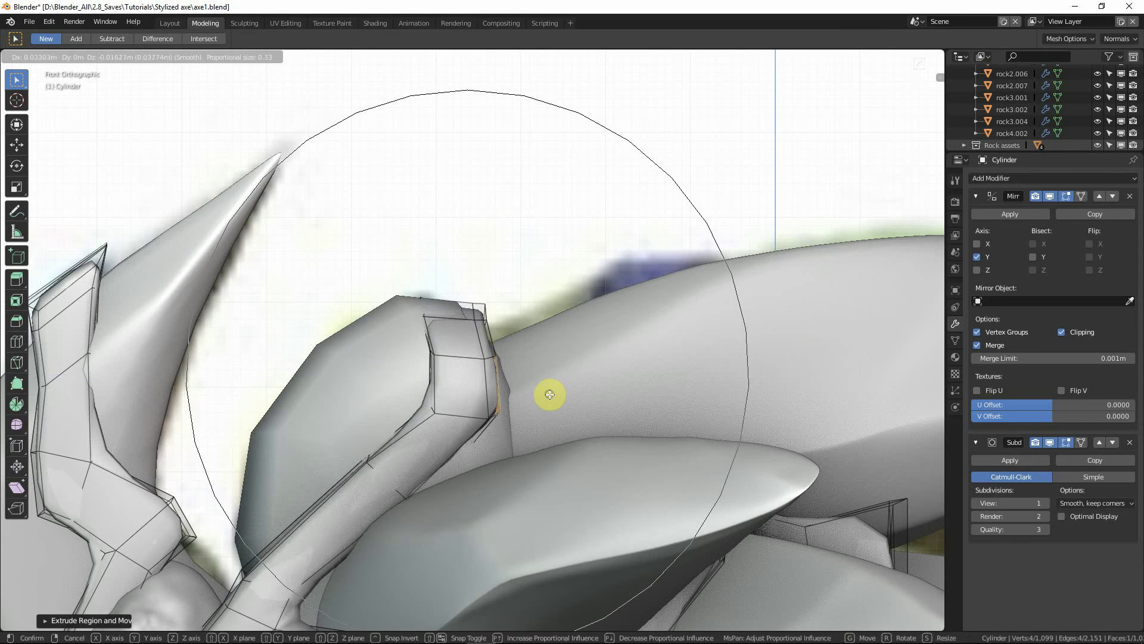
right_click(550, 394)
key("g")
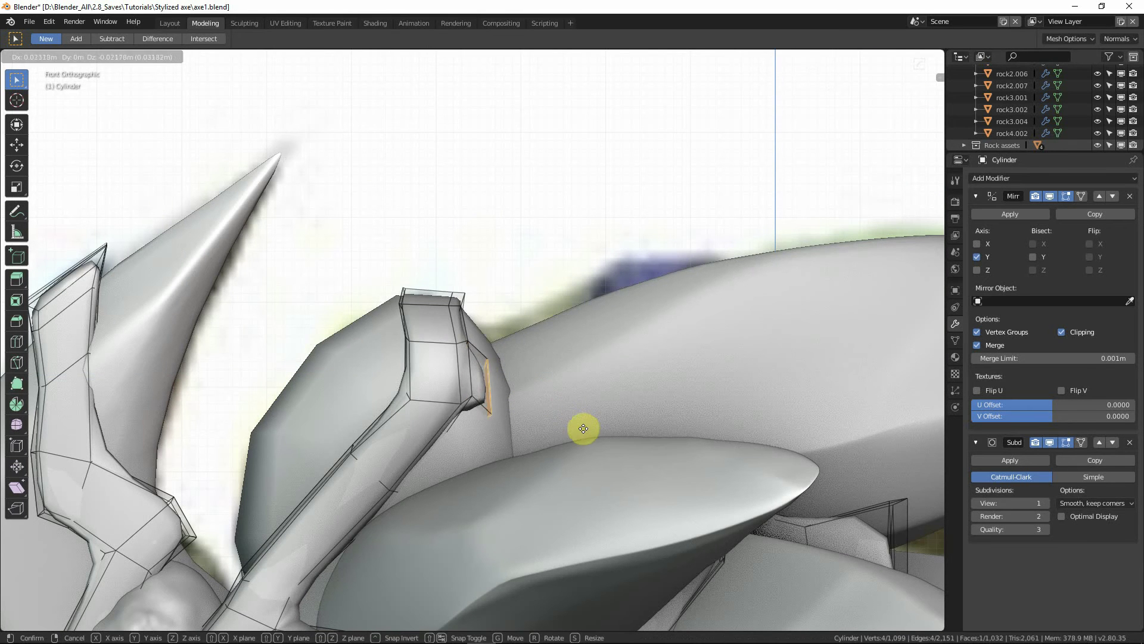
left_click(586, 430)
key("r")
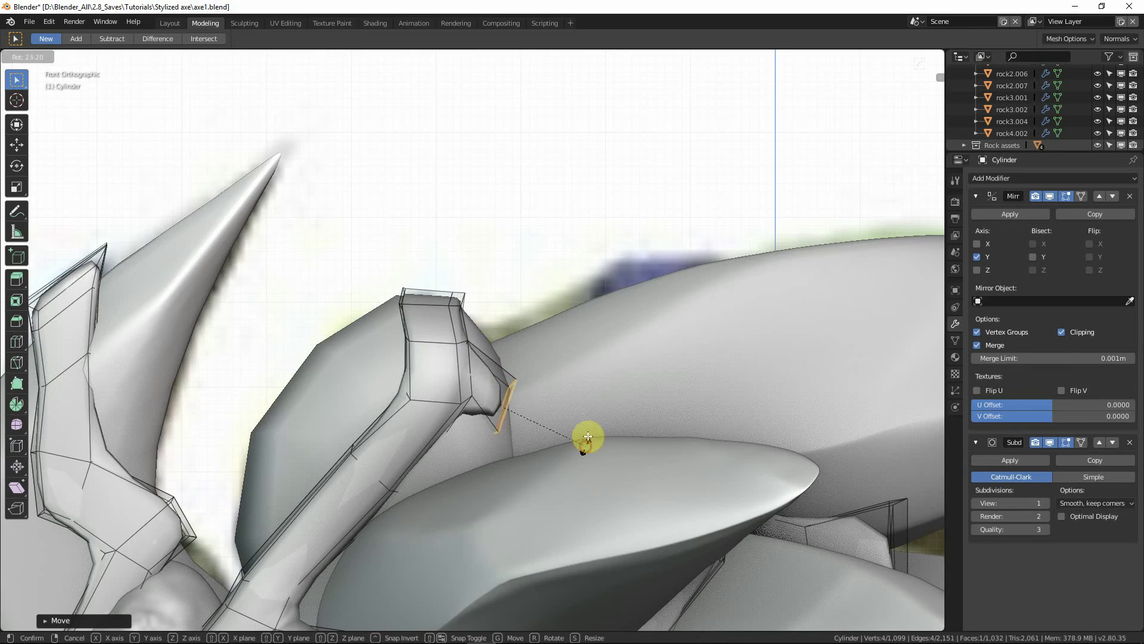
left_click(585, 440)
Step: Extrude another strand segment and move its end down across the leaf, matching the reference
middle_click_drag(584, 439, 554, 407)
key("KP_1")
key("shift+z")
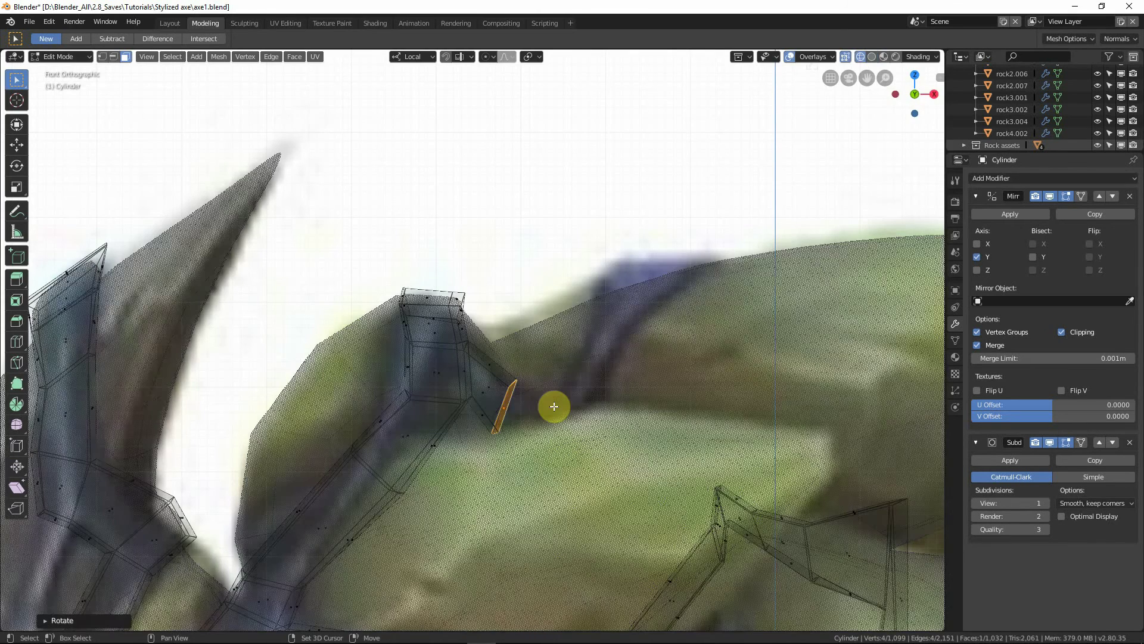
key("shift+z")
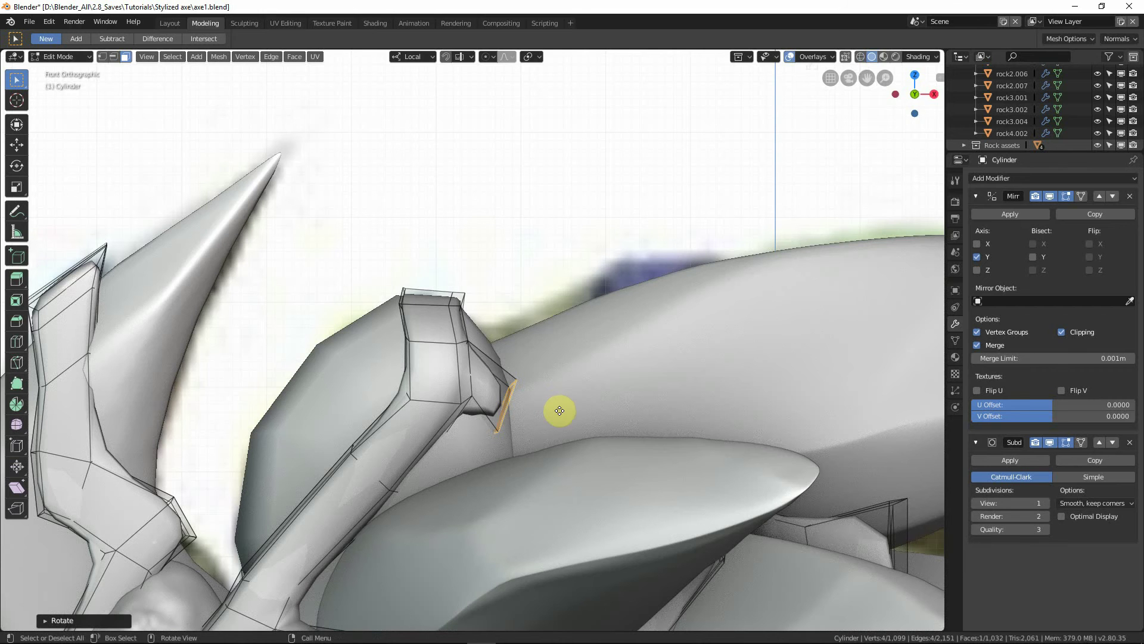
key("e")
left_click(587, 433)
key("g")
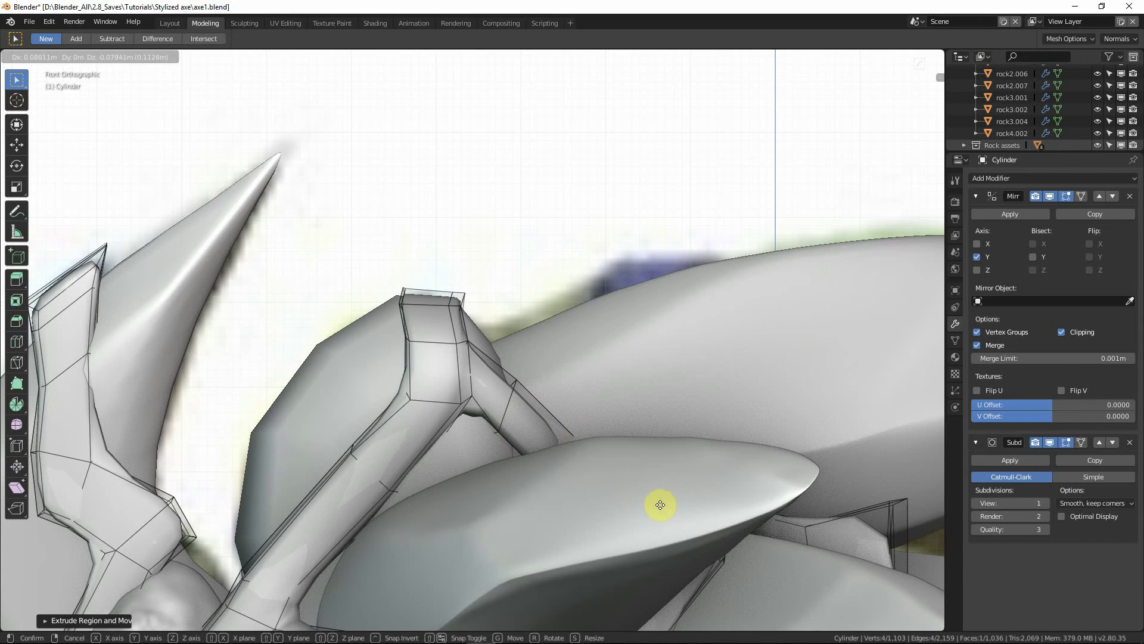
left_click(684, 529)
middle_click_drag(608, 416, 498, 439)
Step: Move the strand's end vertices and check them in the front X-ray view
key("g")
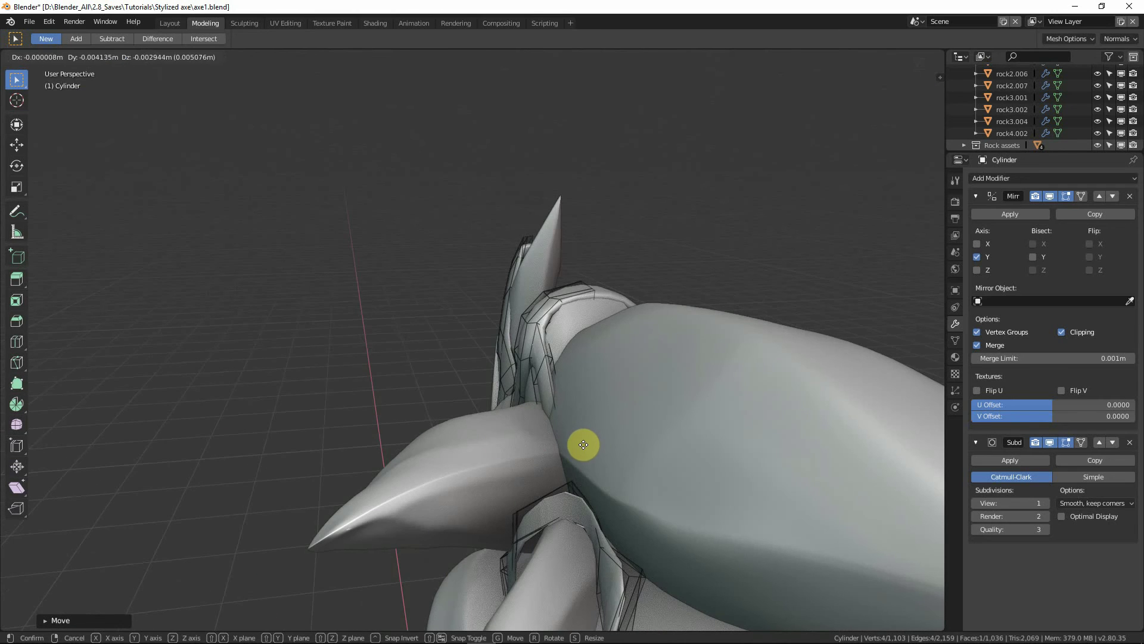
left_click(584, 450)
middle_click_drag(584, 449, 711, 484)
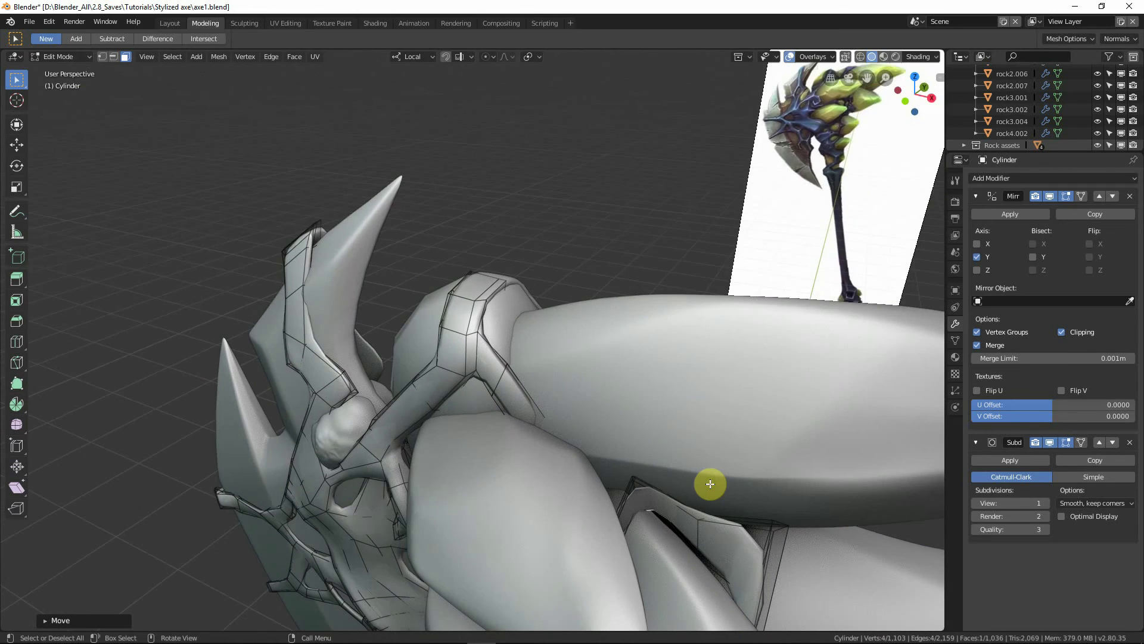
key("KP_1")
key("shift+z")
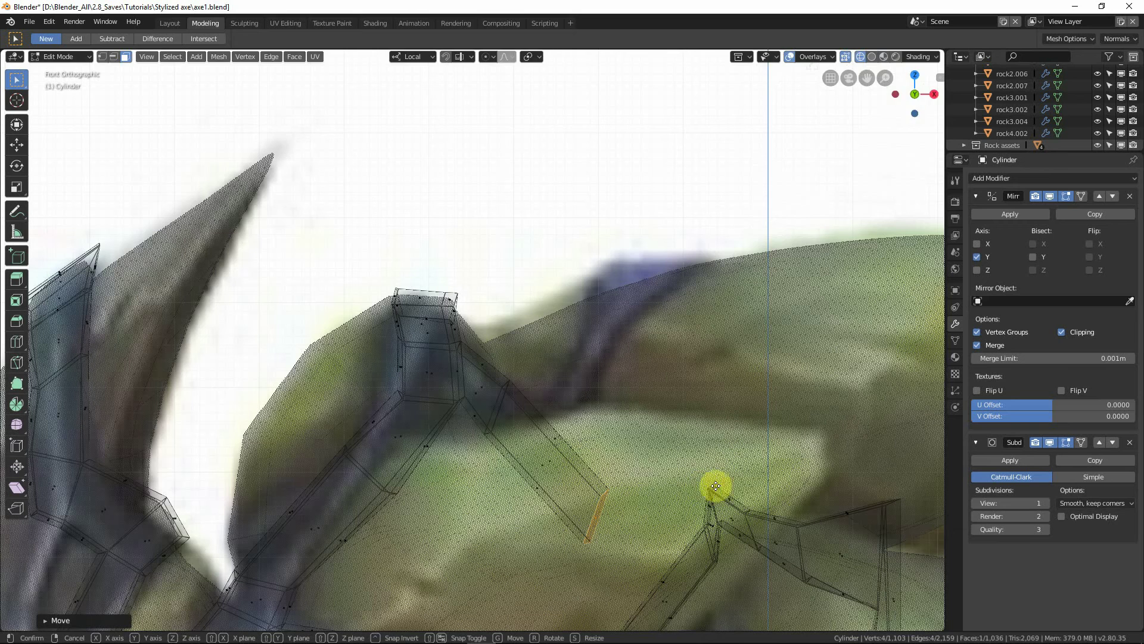
Step: Move the strand end along the reference image and scale it down
key("g")
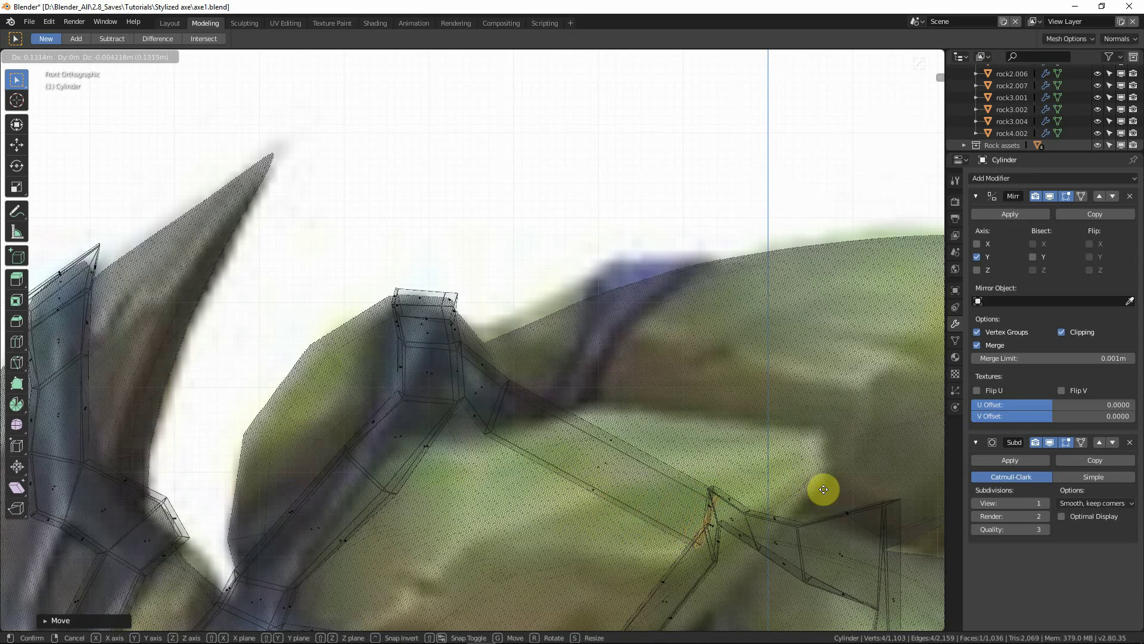
left_click(820, 486)
key("s")
left_click(792, 489)
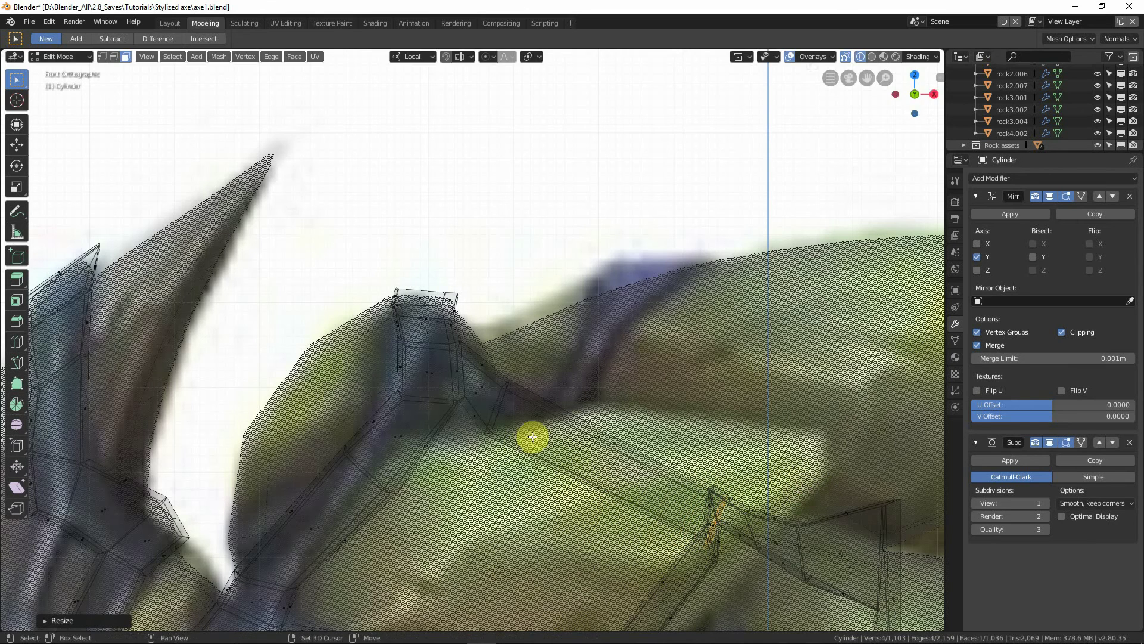
key("shift+z")
Step: Shift the strand along Y for depth and nudge a strap vertex into place
mouse_move(557, 432)
middle_mouse_down()
mouse_move(467, 467)
mouse_move(649, 449)
middle_mouse_up()
key("g")
key("y")
left_click(572, 457)
key("g")
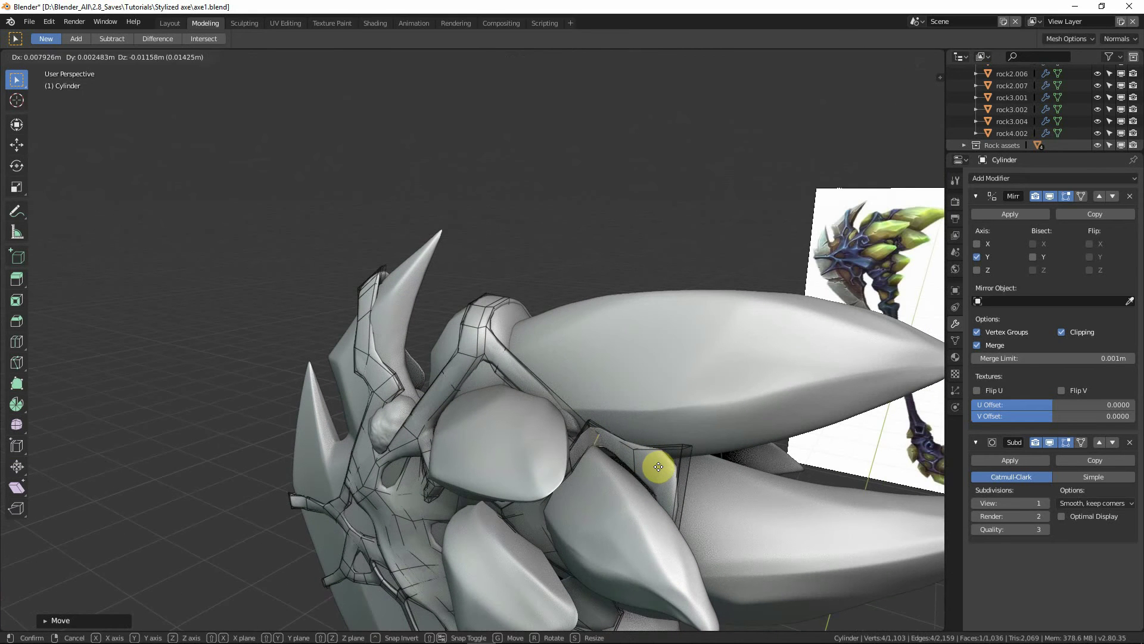
left_click(658, 466)
Step: Delete the selected strap face
key("x")
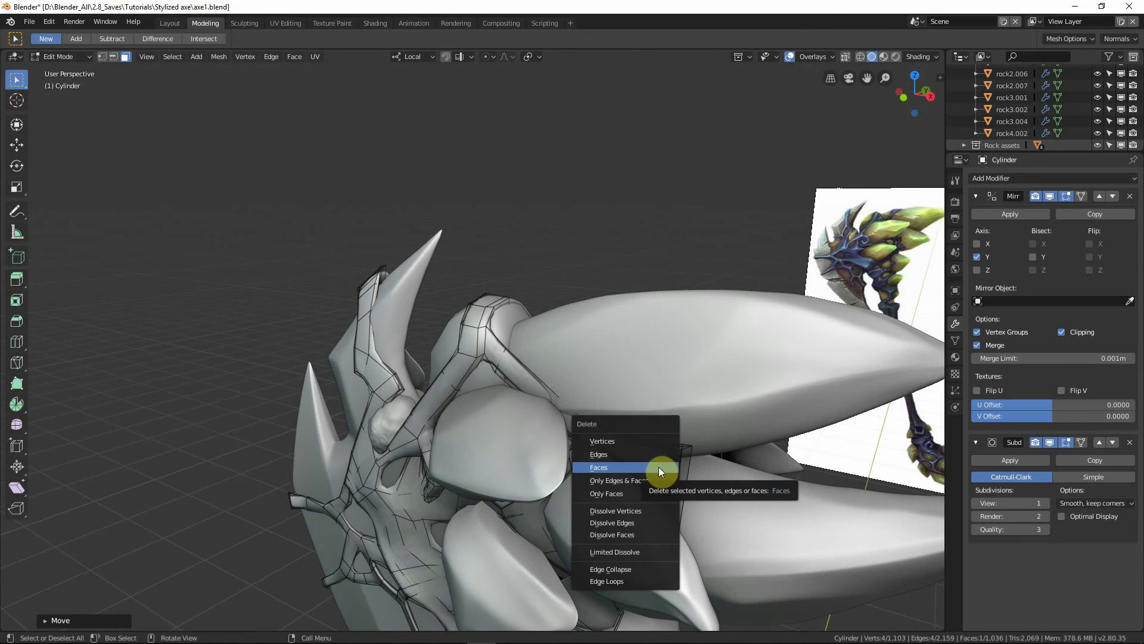
left_click(659, 467)
middle_click_drag(643, 467, 613, 464)
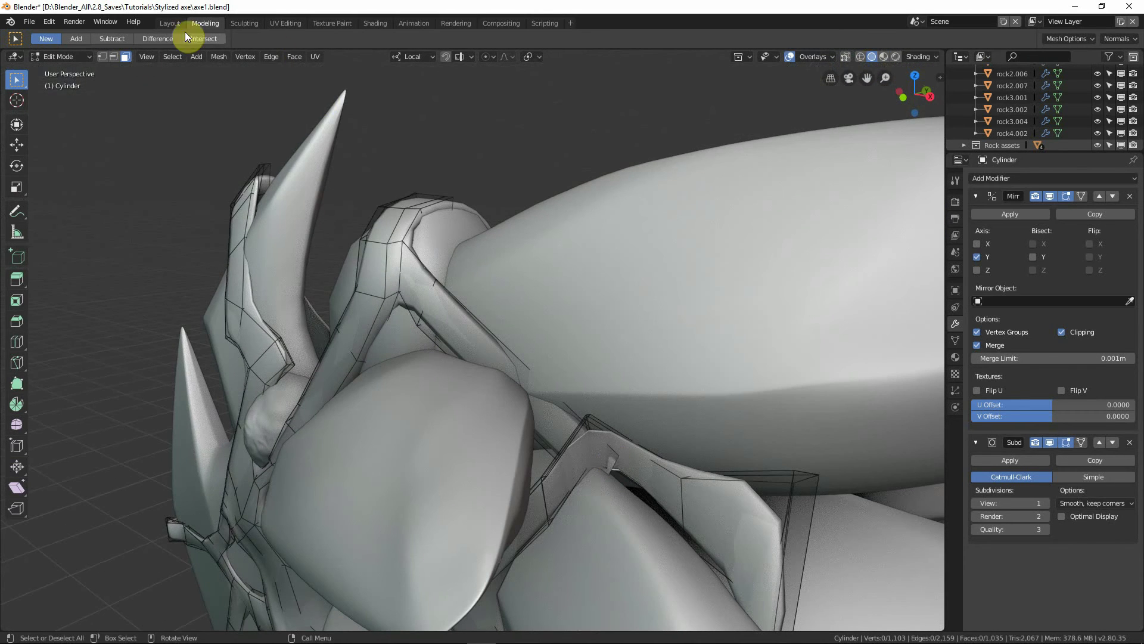
Step: In edge select mode, reposition the strap edges at the joint near the leaves
left_click(114, 56)
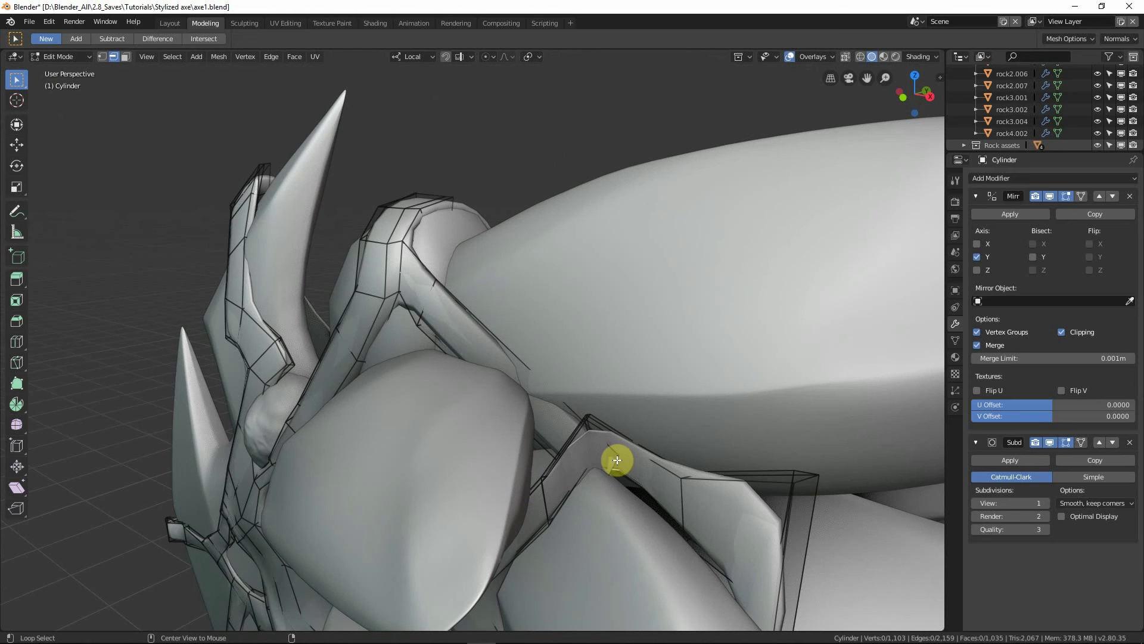
mouse_move(590, 455)
middle_mouse_down()
mouse_move(567, 439)
mouse_move(580, 447)
middle_mouse_up()
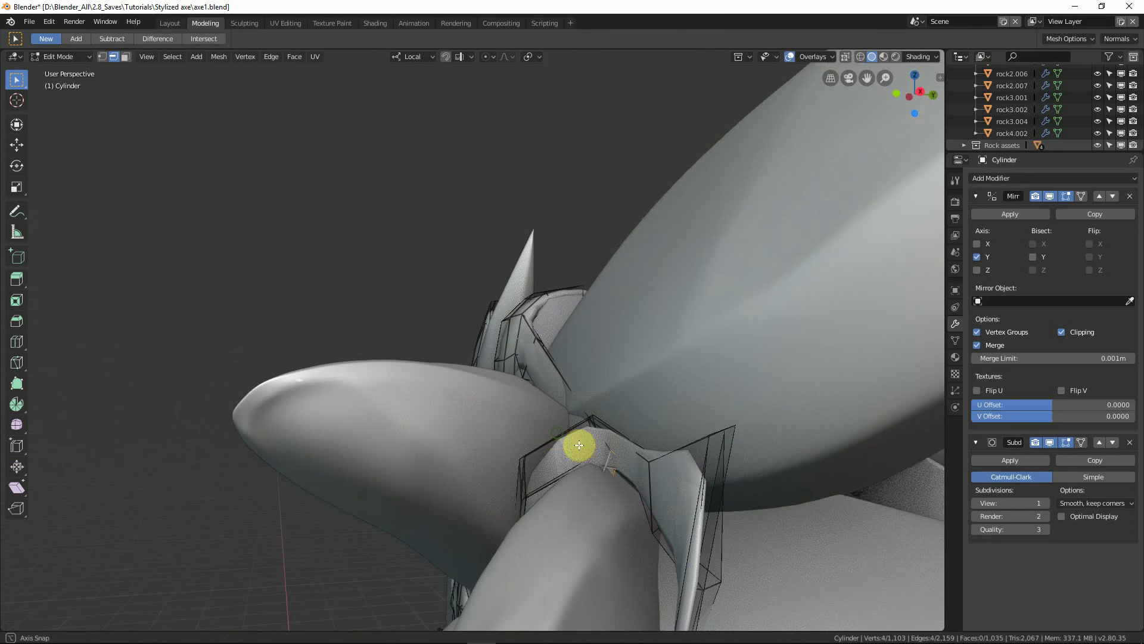
key("g")
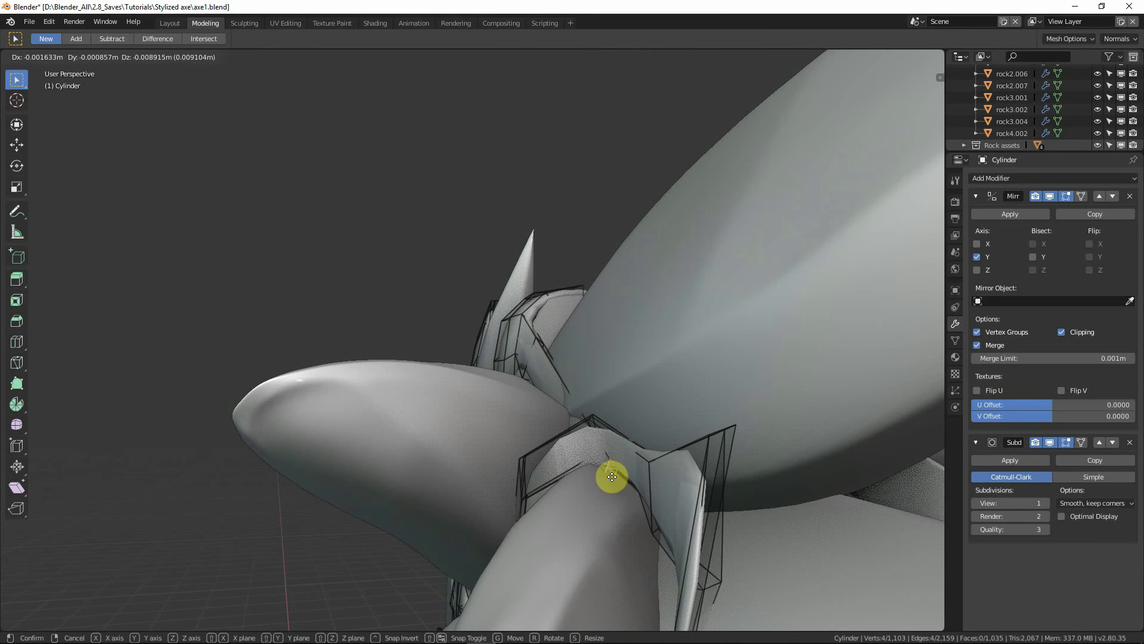
left_click(610, 478)
middle_click_drag(609, 478, 544, 437)
key("g")
left_click(634, 521)
Step: Add a loop cut across the strap and move the new loop along Y
key("ctrl+r")
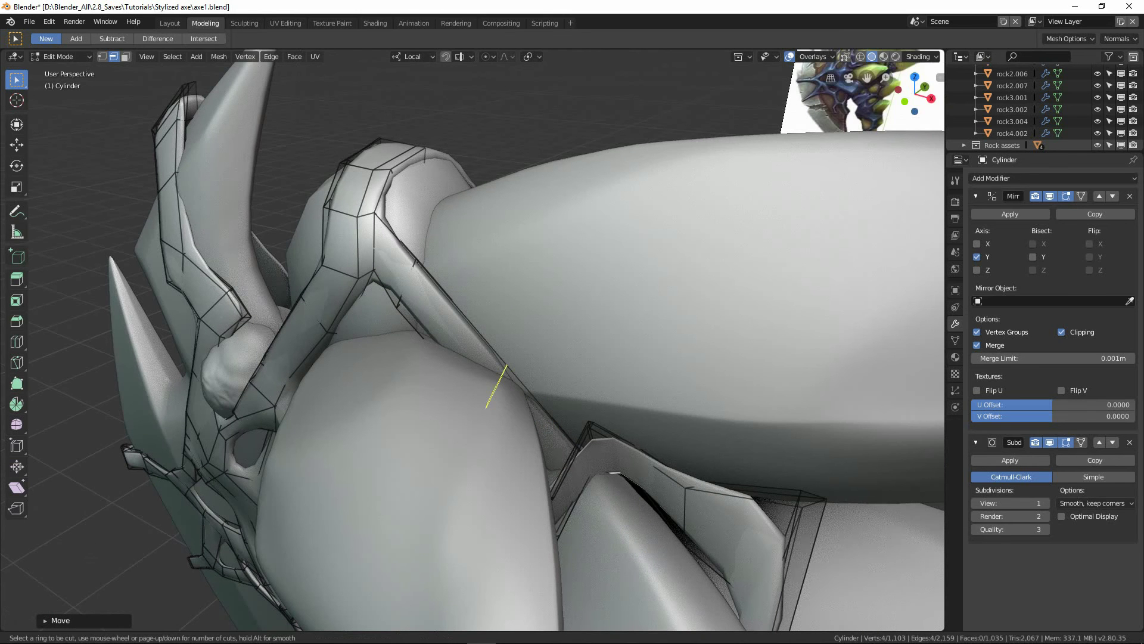
left_click(544, 437)
left_click(570, 415)
middle_click_drag(570, 415, 602, 396)
key("g")
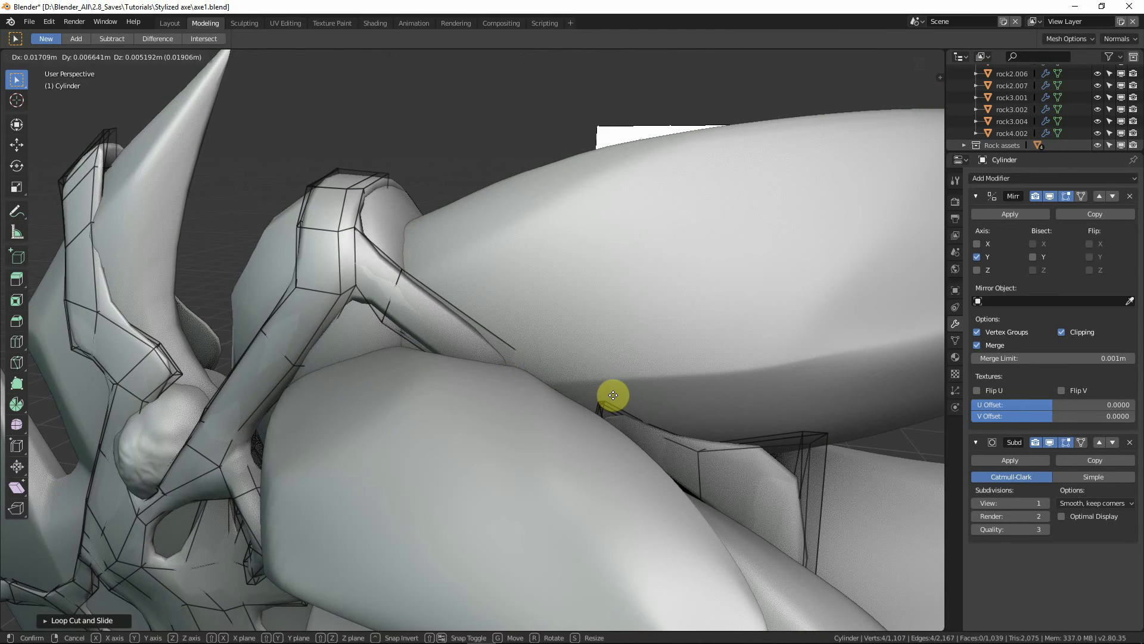
key("y")
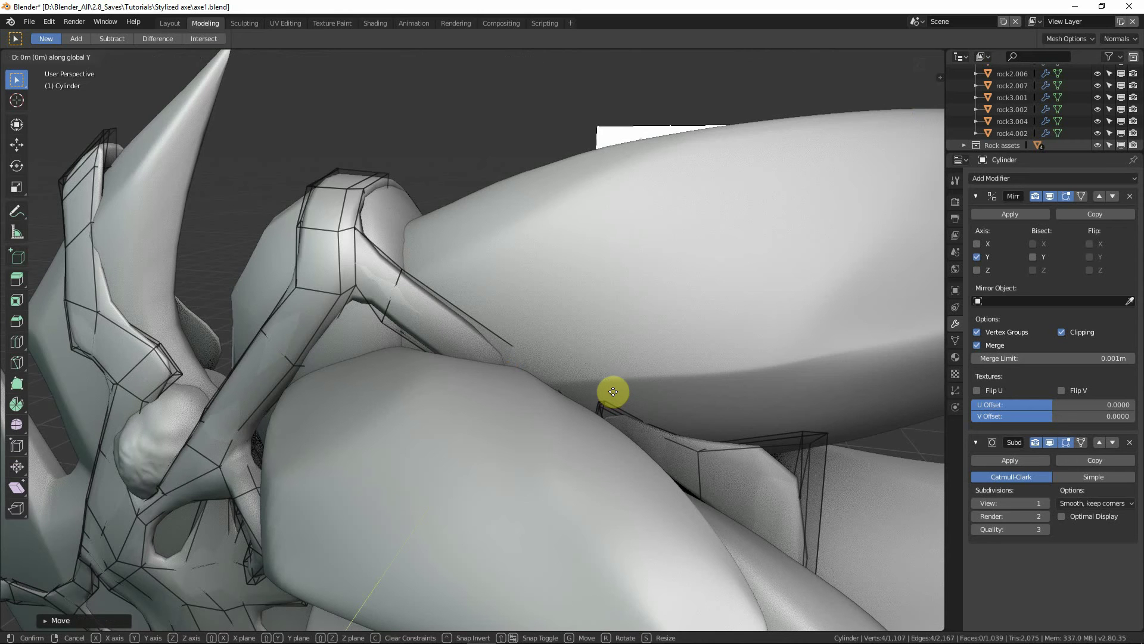
left_click(620, 404)
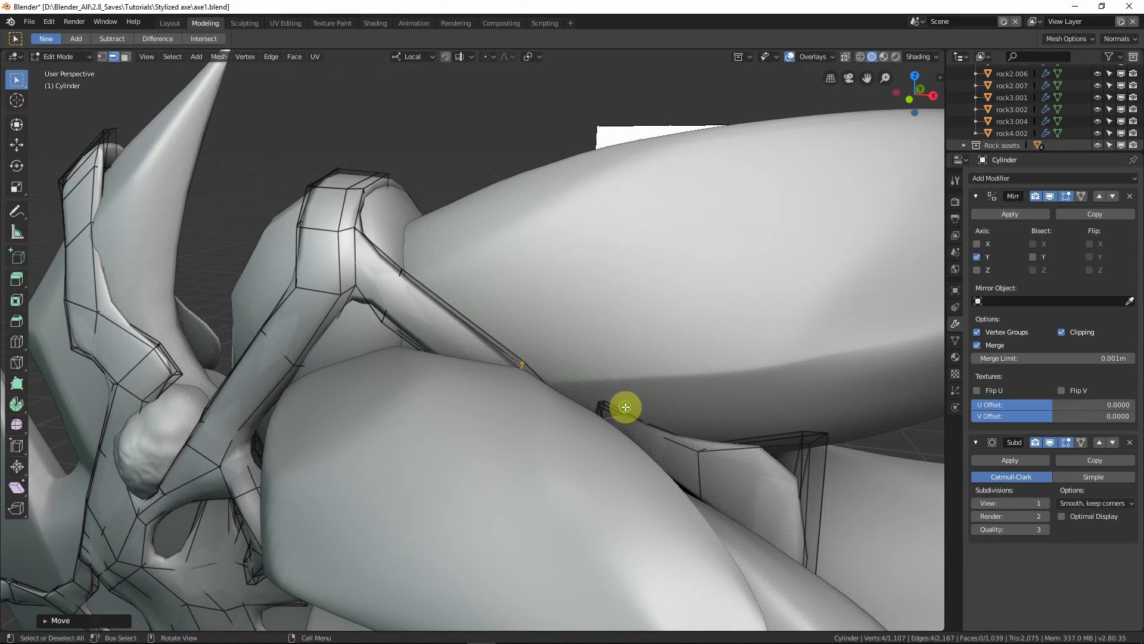
Step: Adjust the selection, then place a second edge loop across the strap in front X-ray view
middle_click_drag(620, 403, 655, 378)
key("g")
left_click(655, 379)
middle_click_drag(613, 413, 535, 337)
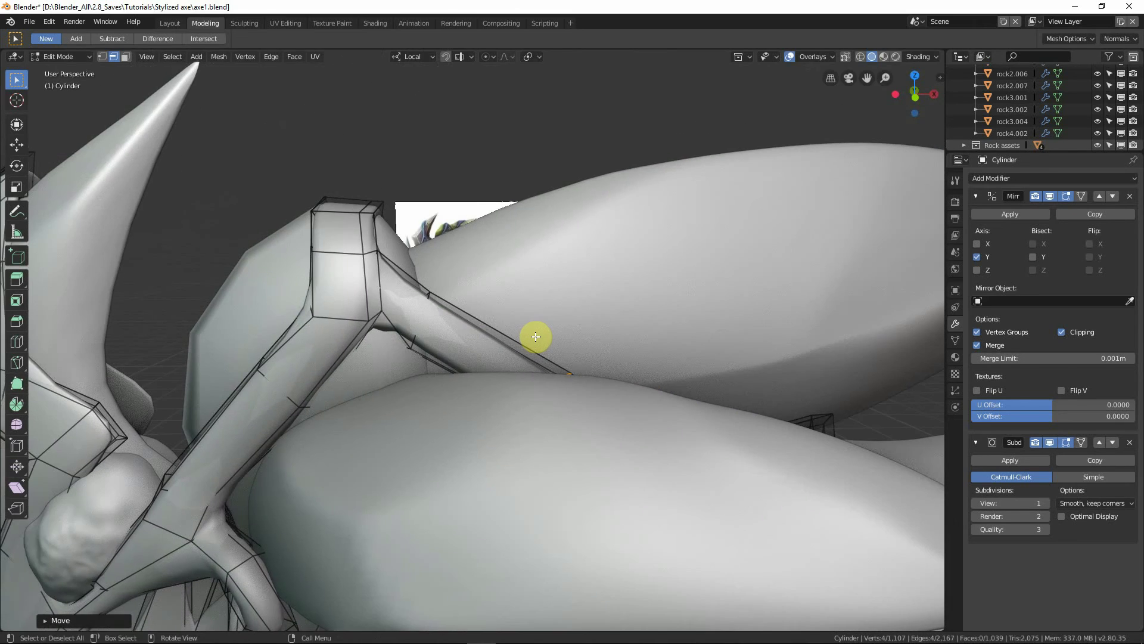
key("KP_1")
key("shift+z")
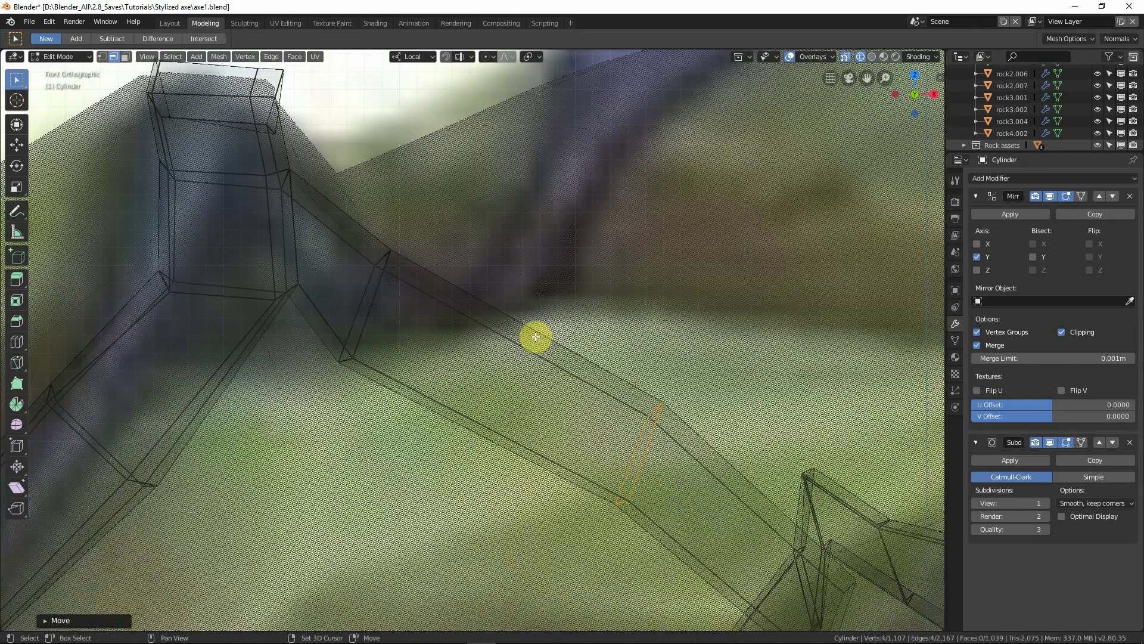
left_click(500, 350)
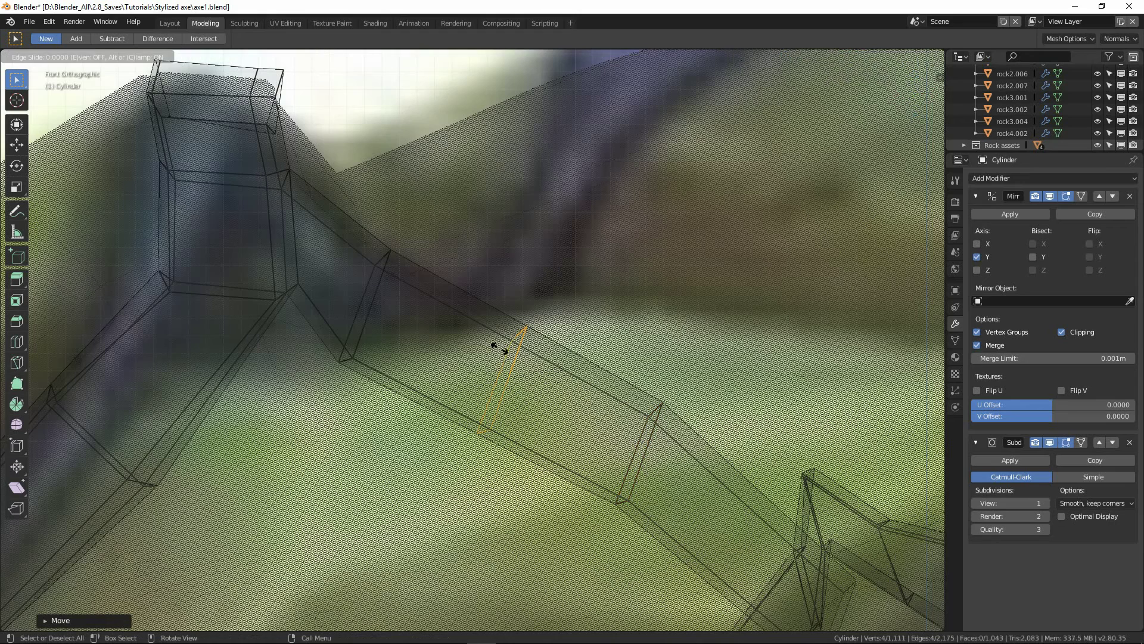
left_click(501, 349)
Step: Select the strap's end face in face mode and extrude it
left_click(126, 57)
left_click(450, 296)
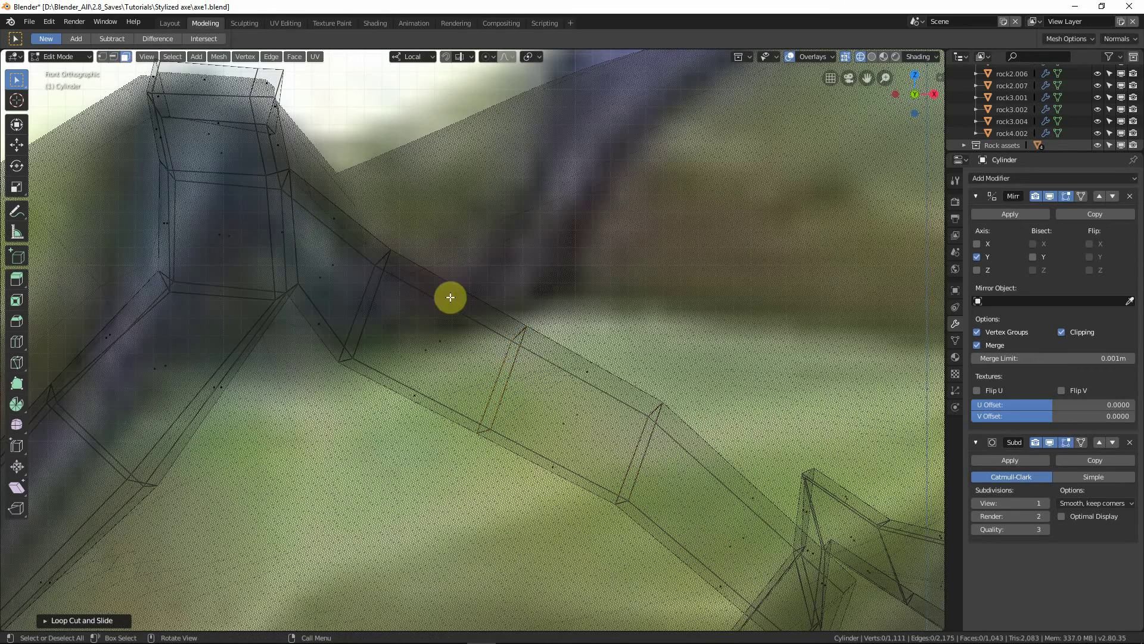
key("shift+z")
scroll(454, 301, "down", 5)
mouse_move(454, 301)
middle_mouse_down()
mouse_move(475, 332)
mouse_move(378, 334)
mouse_move(411, 331)
middle_mouse_up()
scroll(411, 331, "up", 3)
key("e")
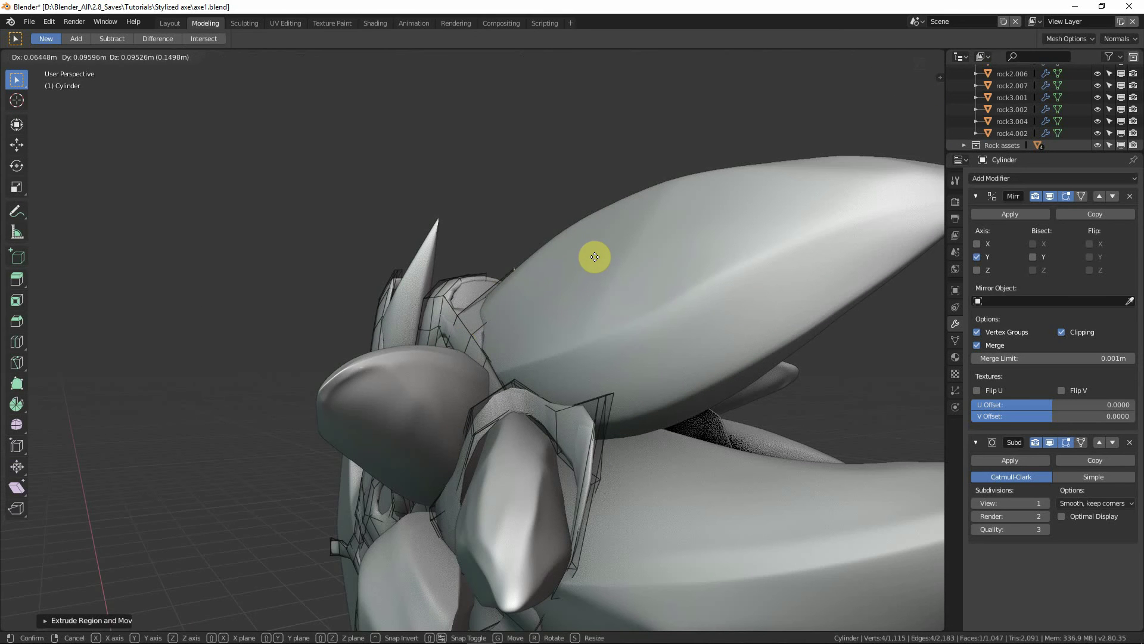
Step: Confirm the extrusion and move the extended face along the Y axis
left_click(595, 257)
key("g")
key("y")
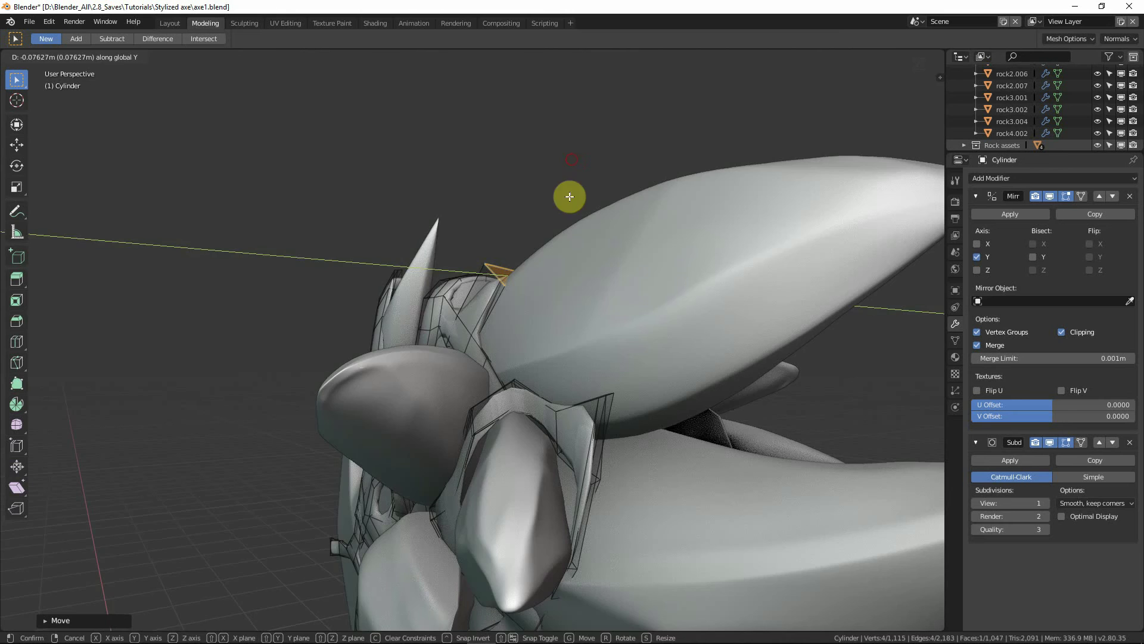
left_click(570, 196)
middle_click_drag(569, 196, 690, 296)
scroll(689, 296, "up", 5)
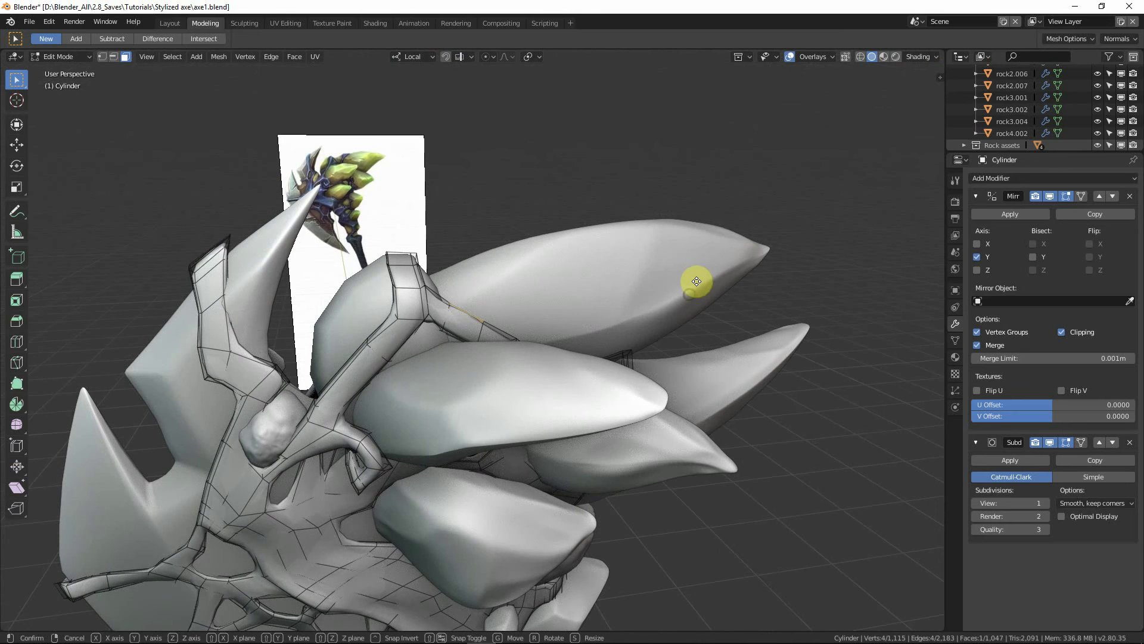
Step: Move the end edge up and right, then scale it smaller and narrow it along Y
key("g")
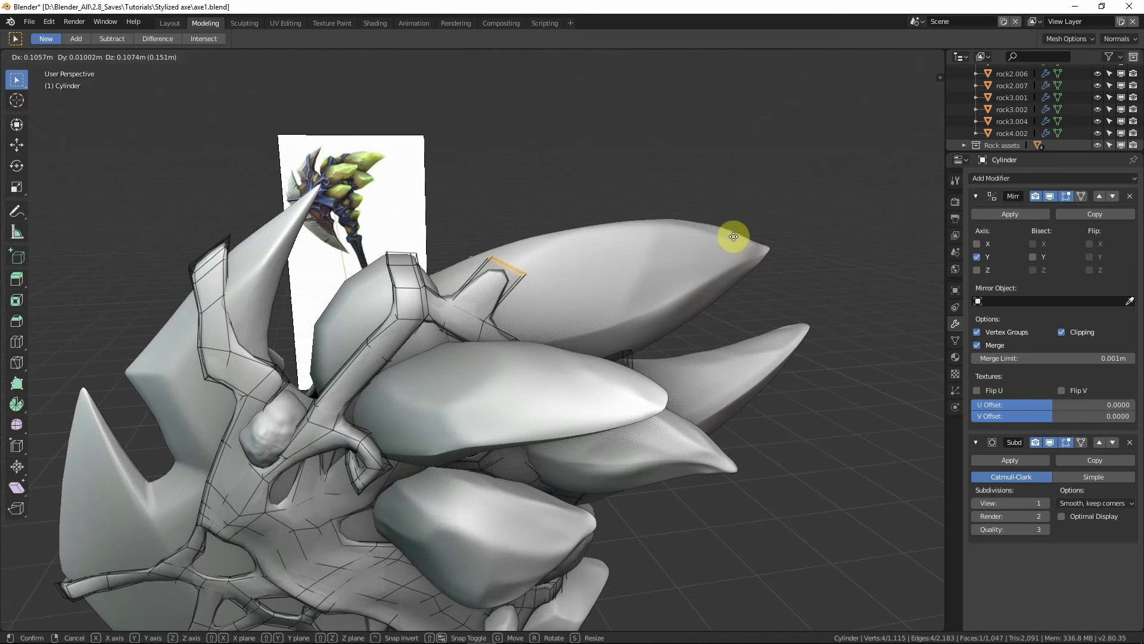
left_click(743, 255)
key("s")
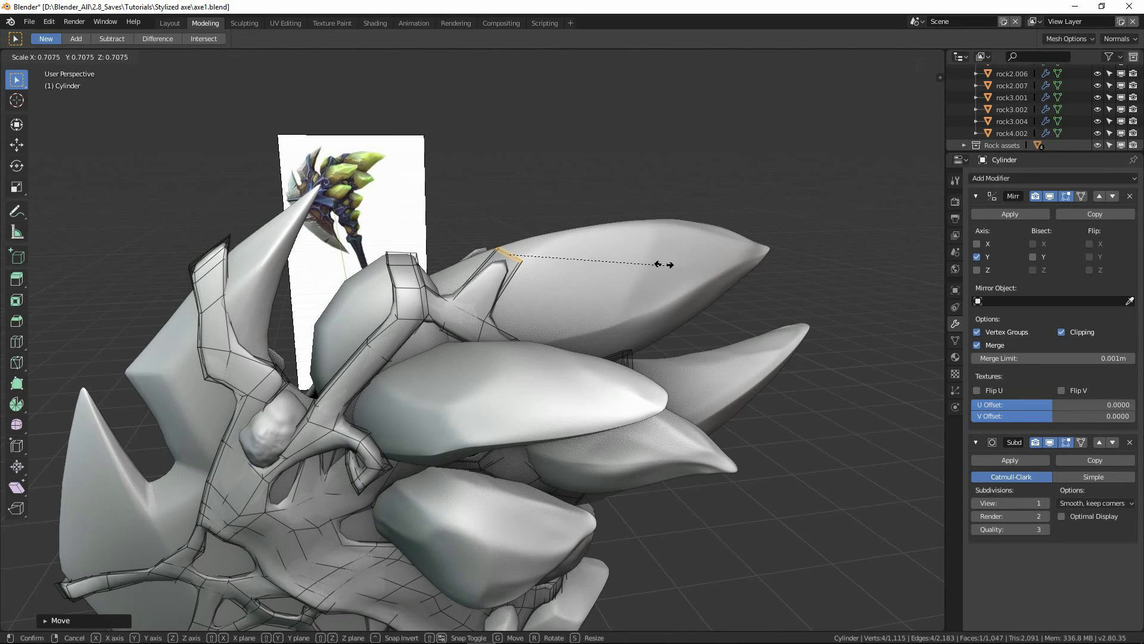
left_click(649, 263)
key("s")
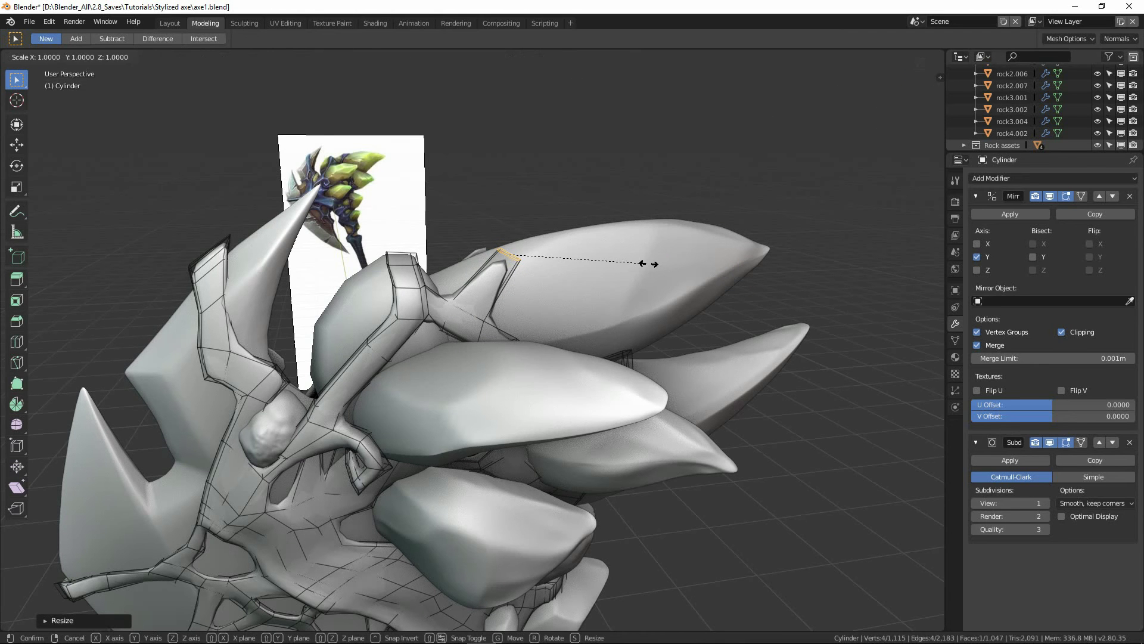
key("y")
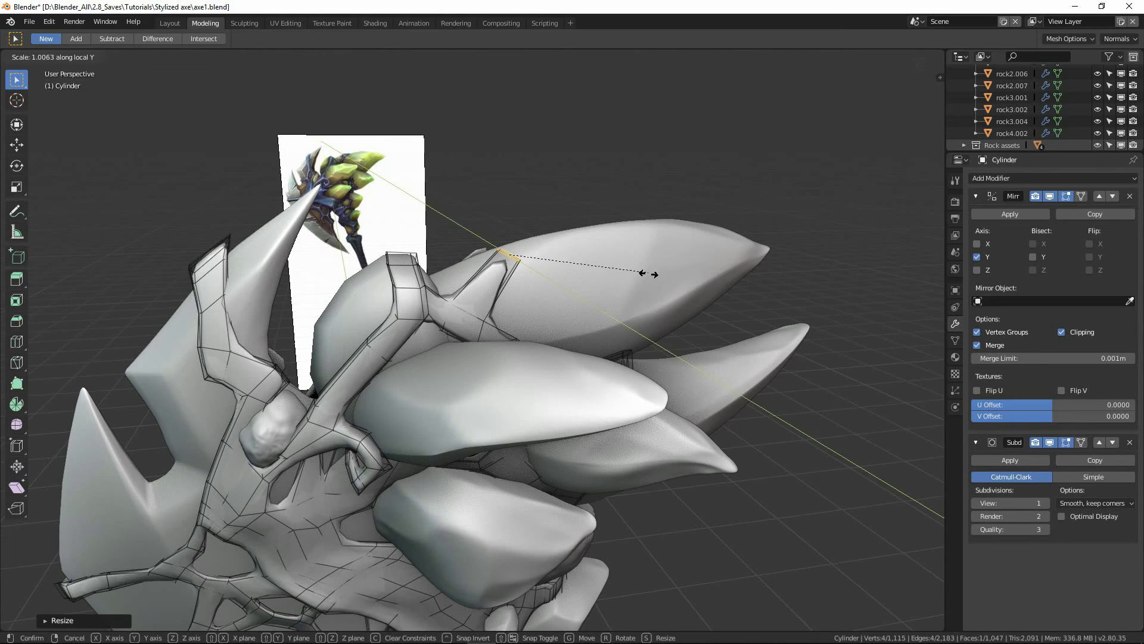
left_click(648, 274)
Step: After checking against the reference, extrude the end edge again over the top leaf toward the left
middle_click_drag(644, 276, 521, 306)
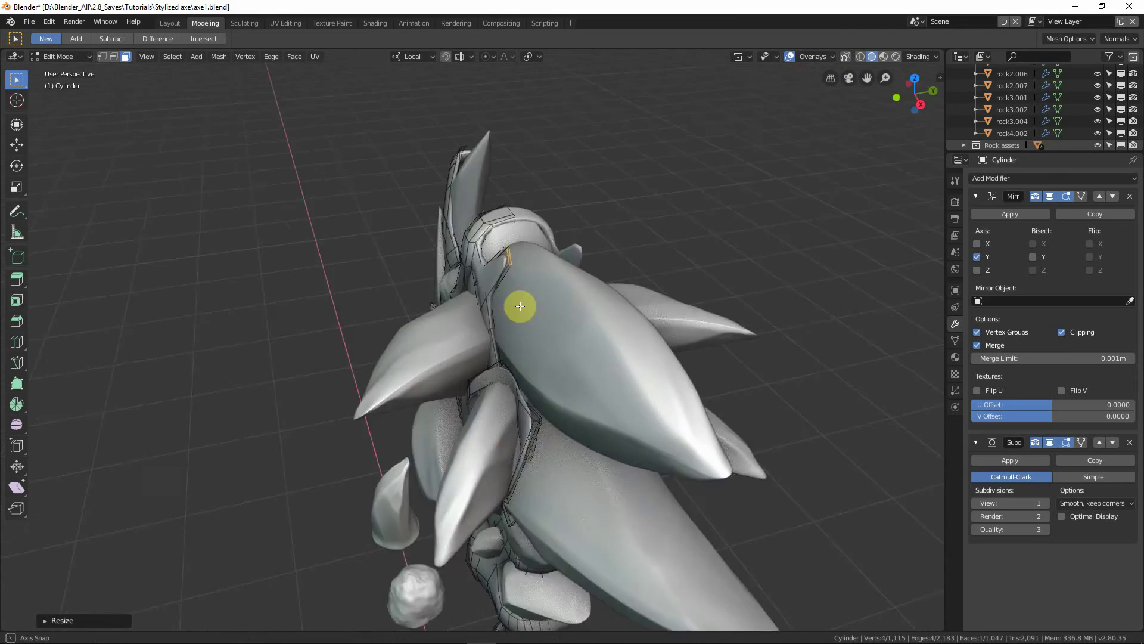
key("KP_1")
scroll(552, 301, "up", 3)
key("alt+z")
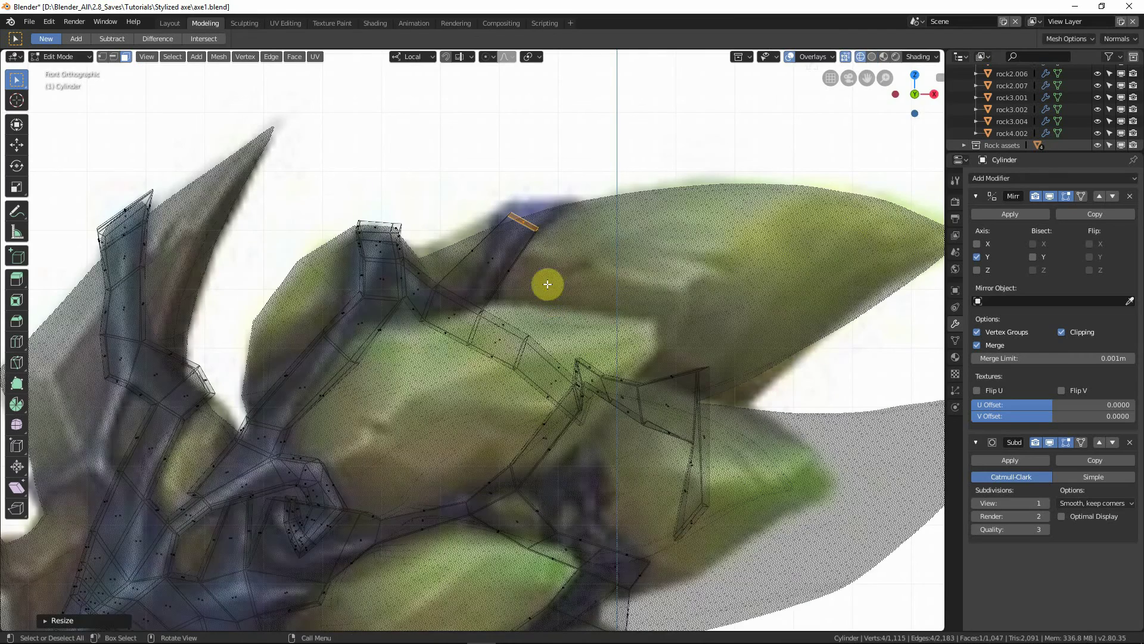
key("alt+z")
scroll(598, 271, "down", 5)
middle_click_drag(598, 270, 681, 294)
middle_click_drag(601, 265, 614, 252)
key("e")
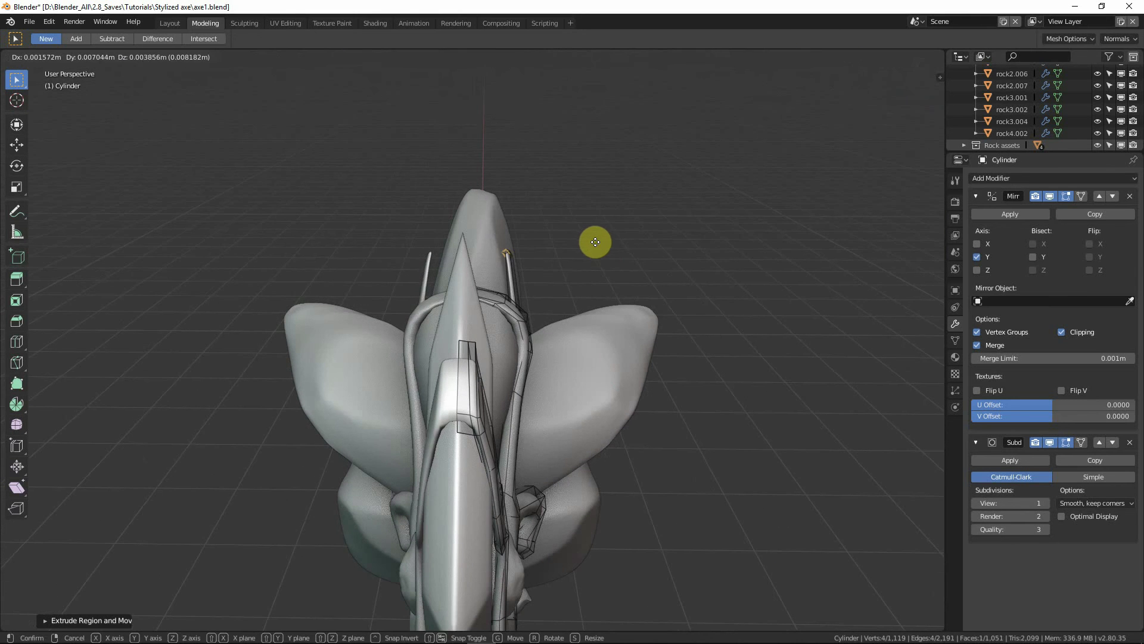
left_click(559, 237)
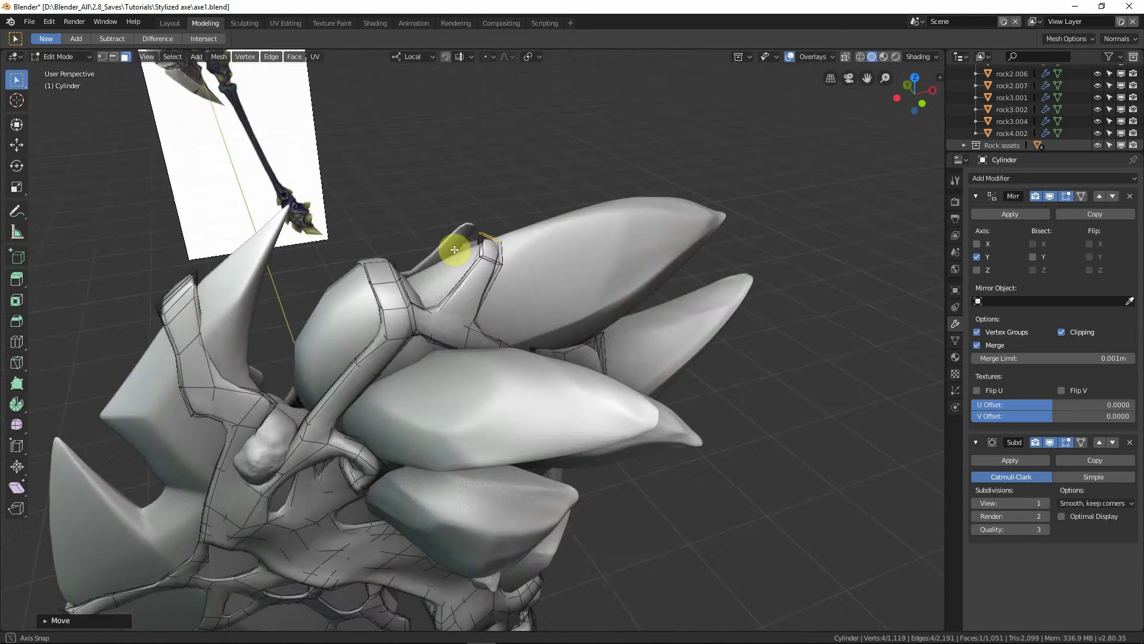
middle_click_drag(454, 249, 433, 235)
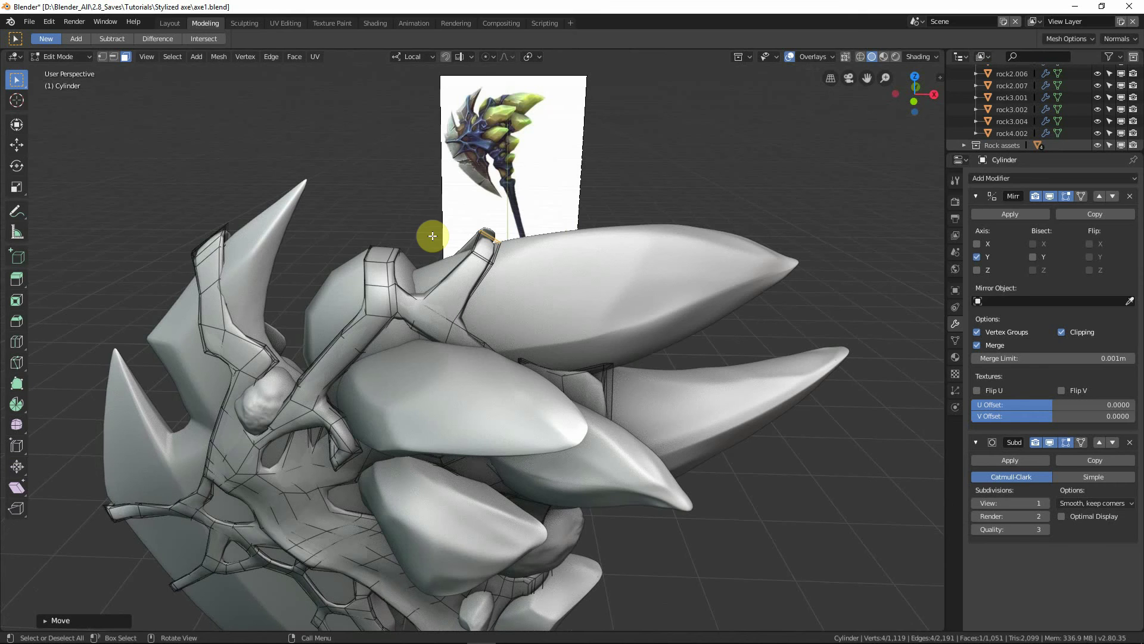
key("KP_3")
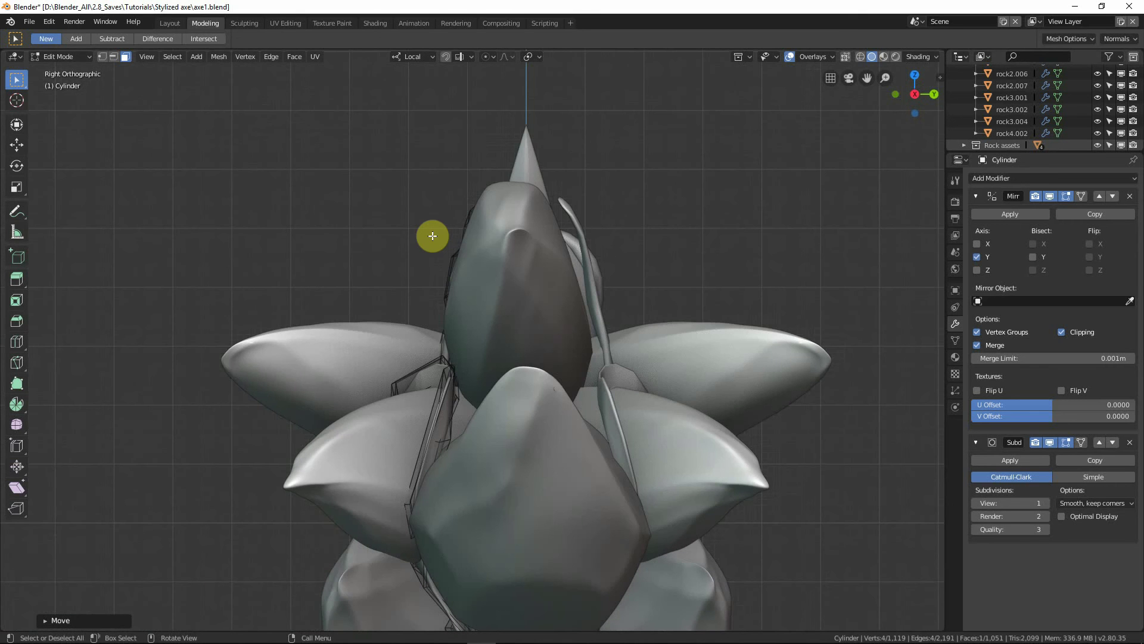
Step: Rotate the strap end near the top leaf tip in wireframe from the front and right views
key("shift+z")
key("r")
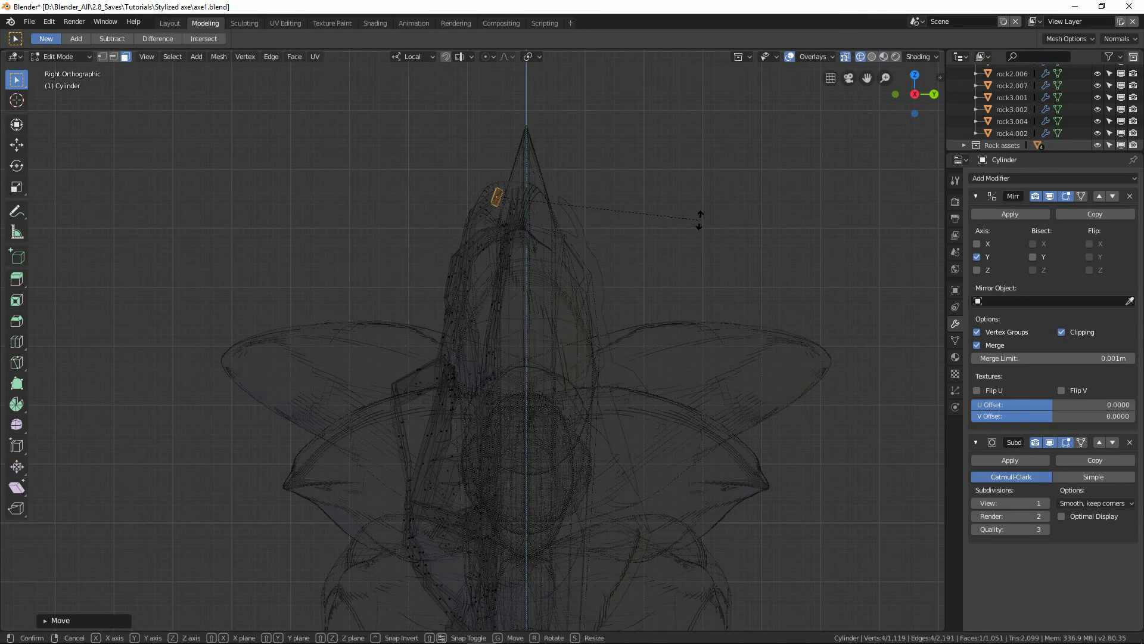
left_click(695, 261)
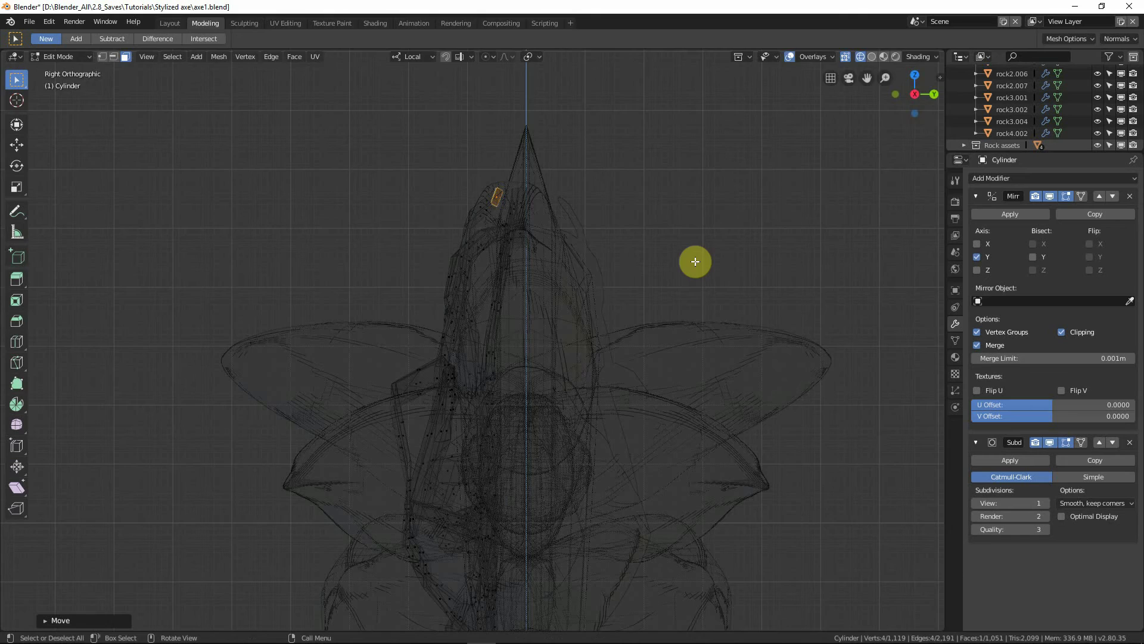
key("KP_1")
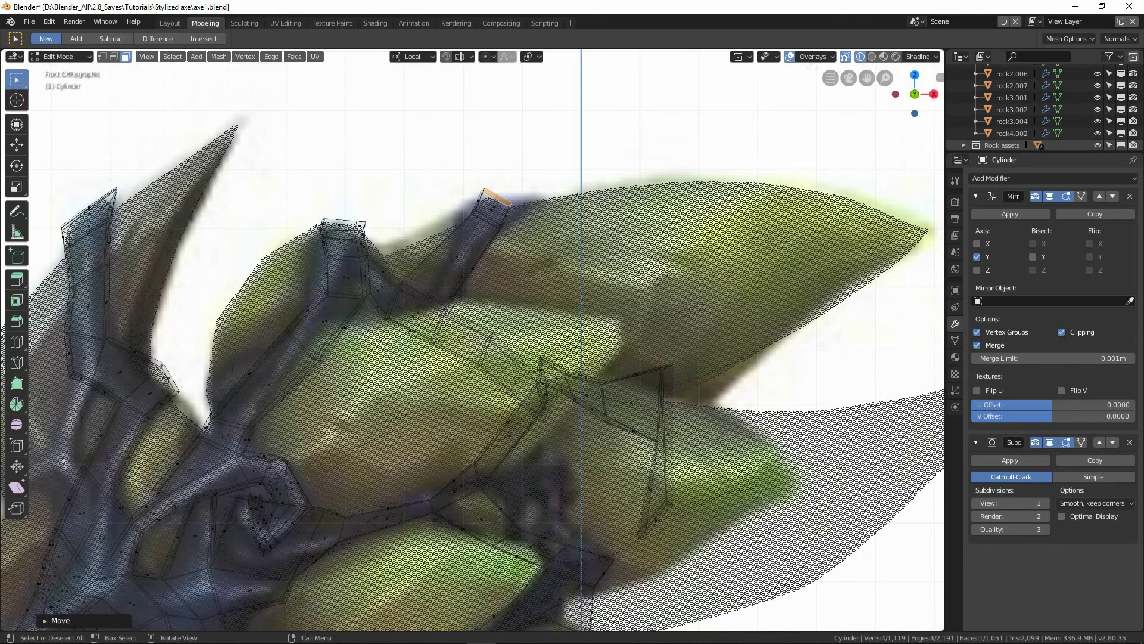
key("r")
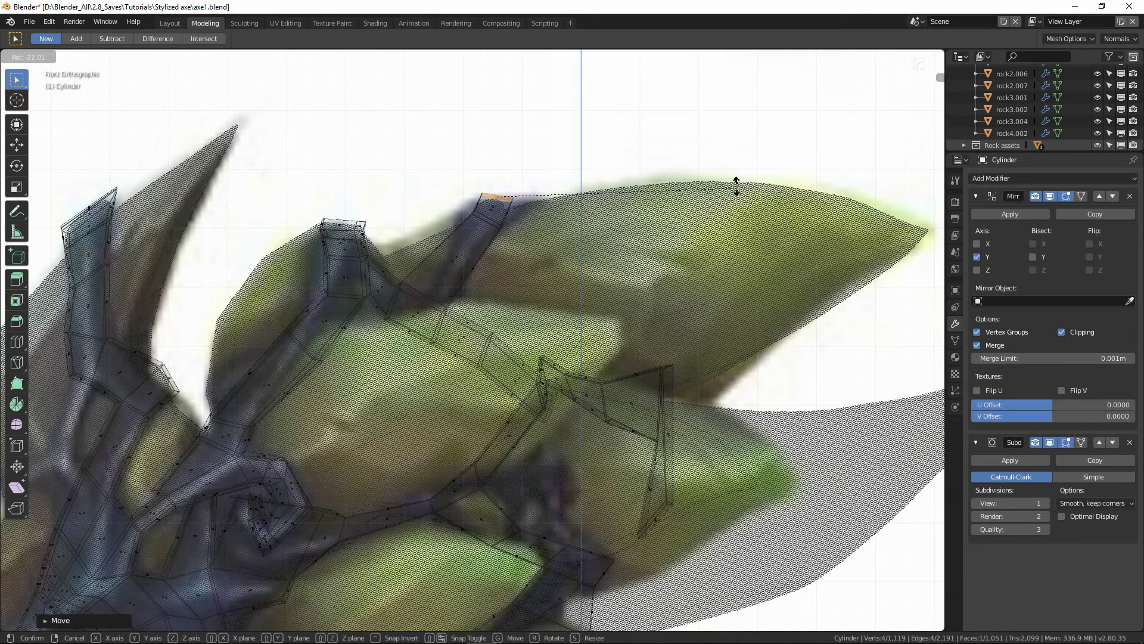
left_click(727, 162)
key("shift+z")
middle_click_drag(636, 286, 752, 308)
key("KP_3")
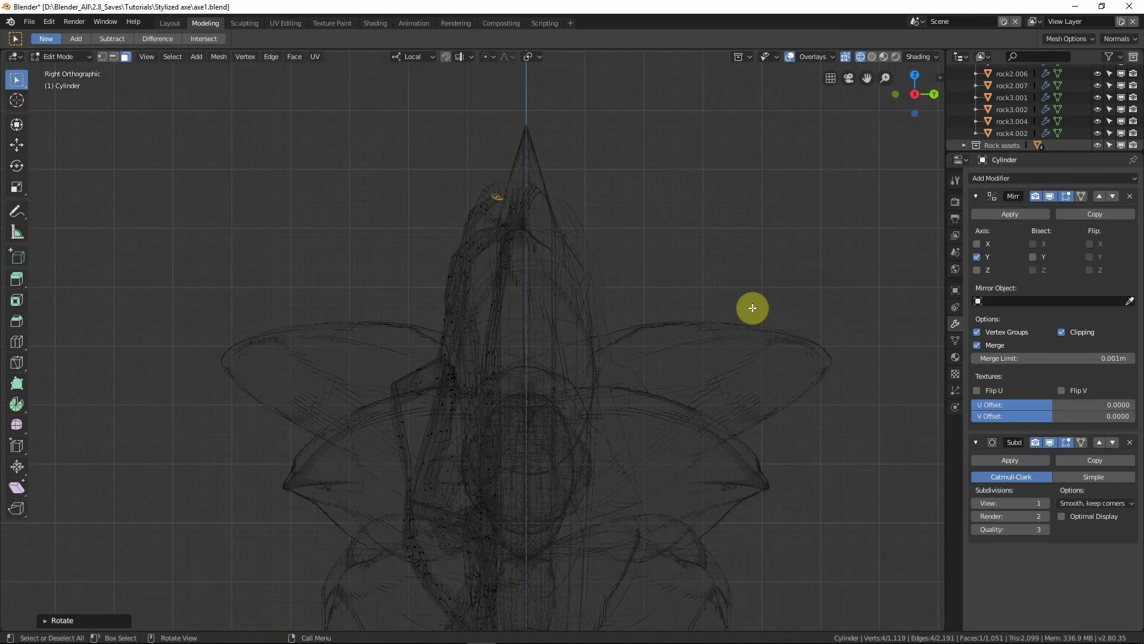
key("r")
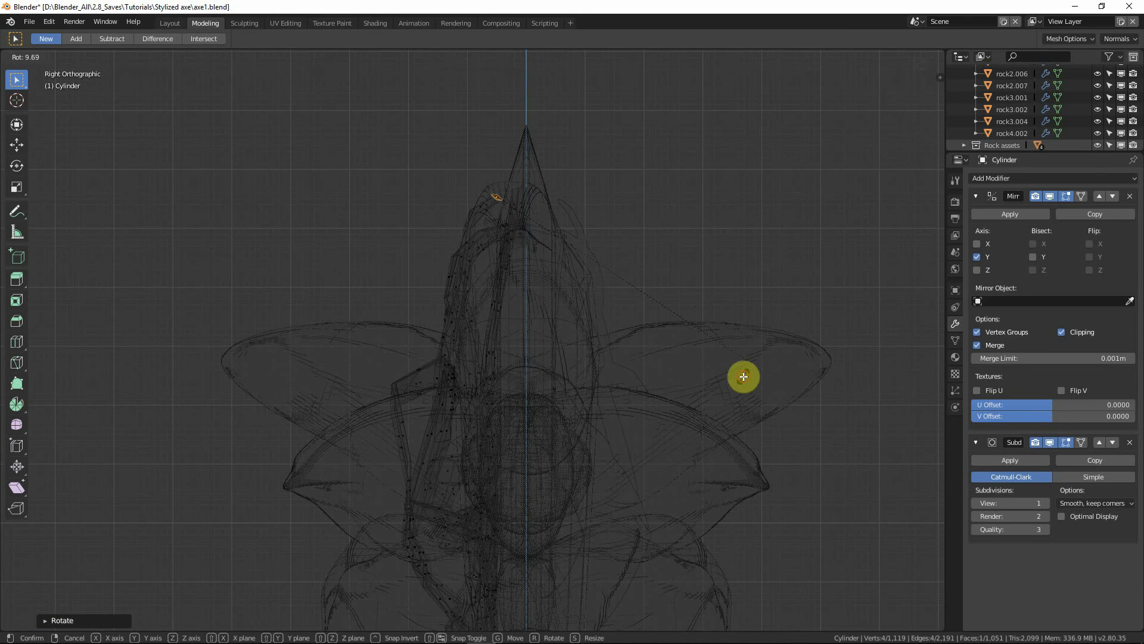
left_click(743, 376)
Step: Flatten the strap end along Z and extrude a short new segment moved along Y
key("s")
key("z")
left_click(718, 343)
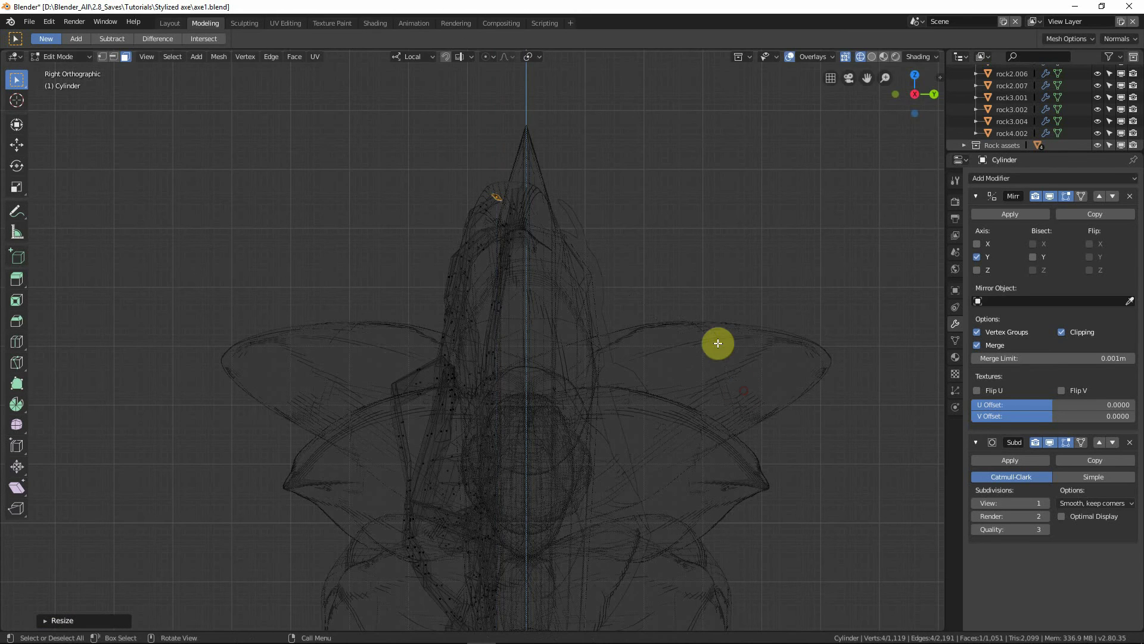
key("e")
right_click(707, 320)
key("g")
key("y")
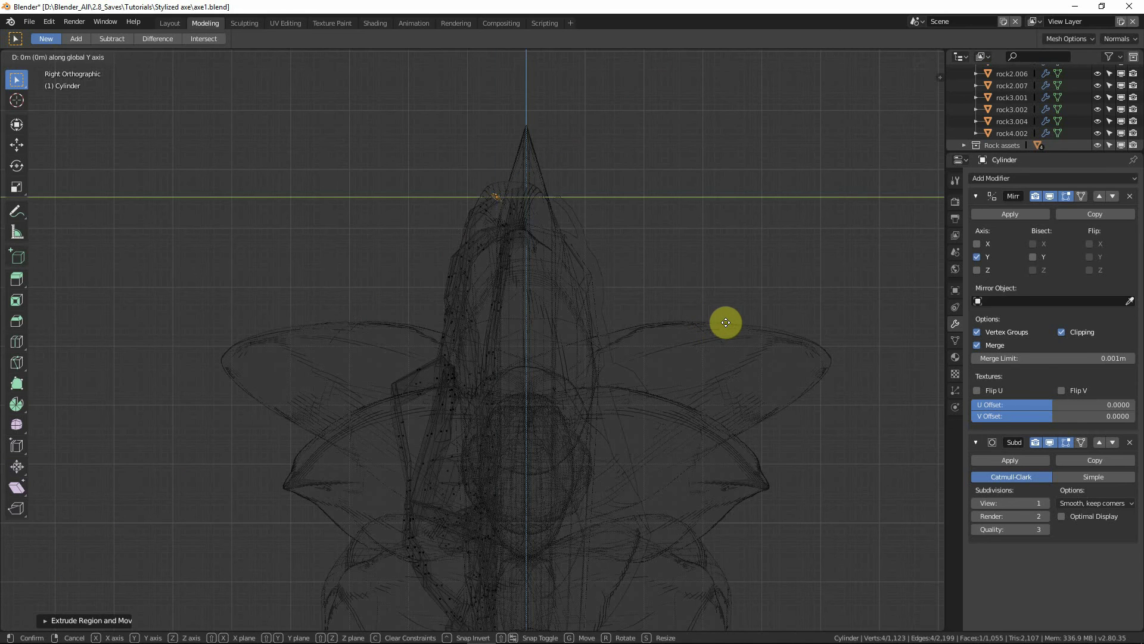
left_click(795, 323)
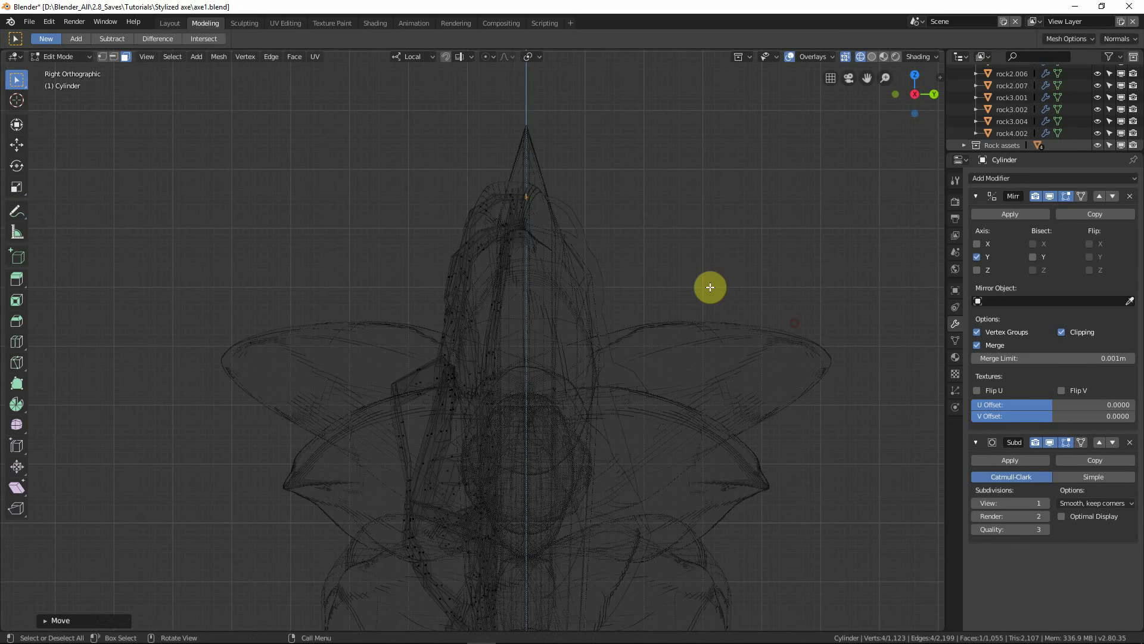
Step: Delete the new end face of the strap and go back to solid shading
key("x")
left_click(658, 259)
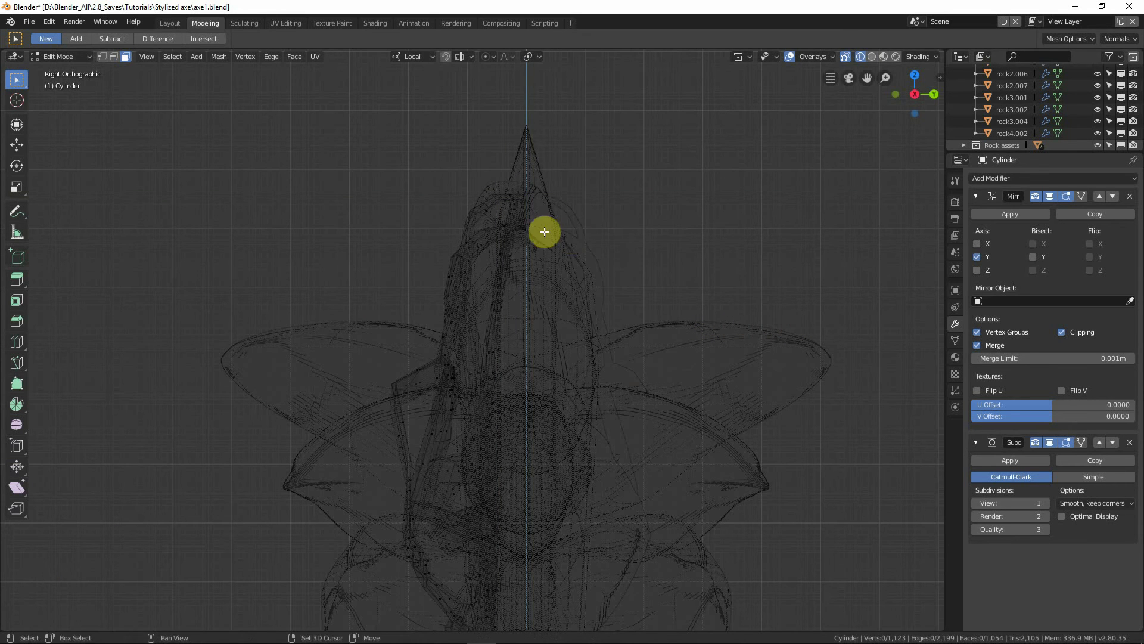
key("shift+z")
mouse_move(542, 230)
middle_mouse_down()
mouse_move(590, 268)
mouse_move(560, 256)
mouse_move(567, 331)
mouse_move(656, 310)
mouse_move(728, 271)
mouse_move(657, 309)
mouse_move(491, 314)
mouse_move(547, 270)
middle_mouse_up()
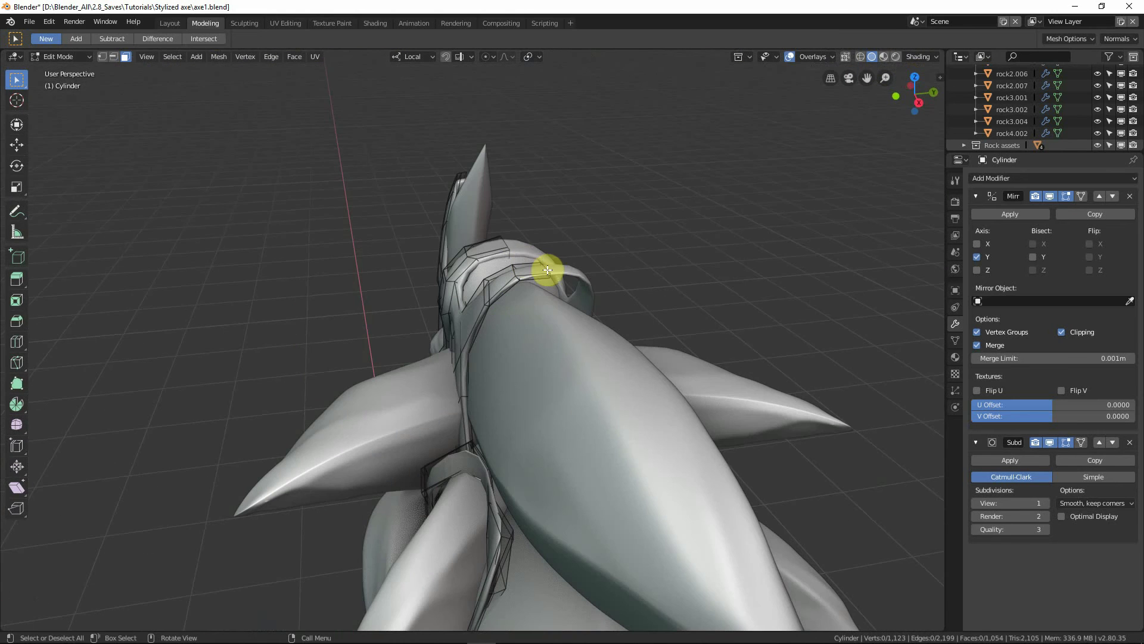
Step: In edge select, press the strap onto the leaf with a smooth-falloff move
key("2")
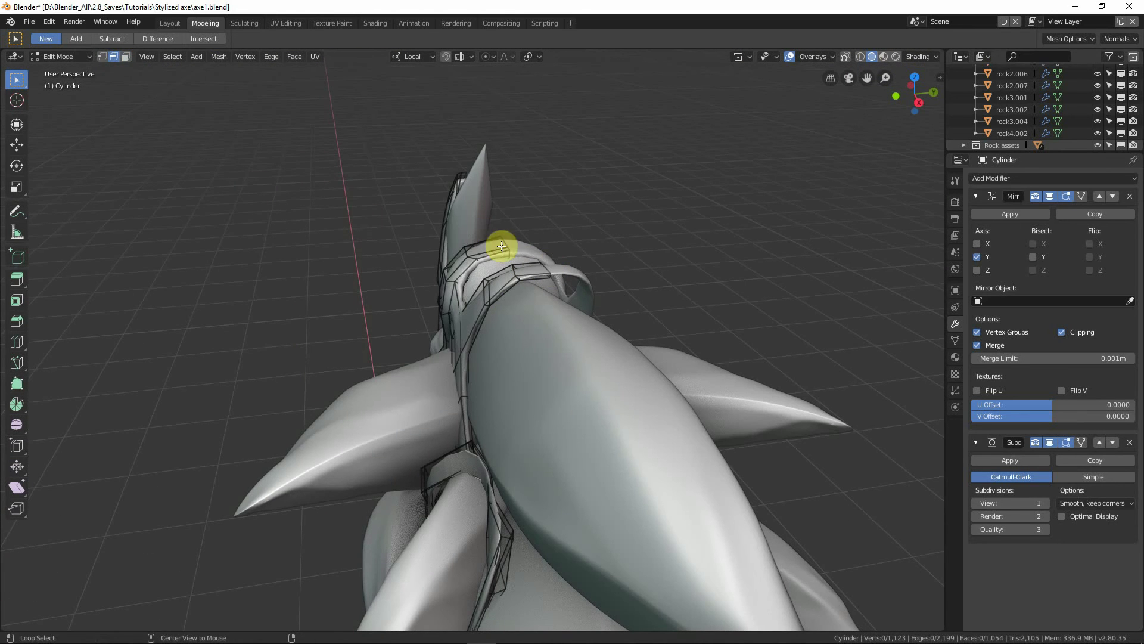
key("KP_2")
key("KP_2")
key("KP_2")
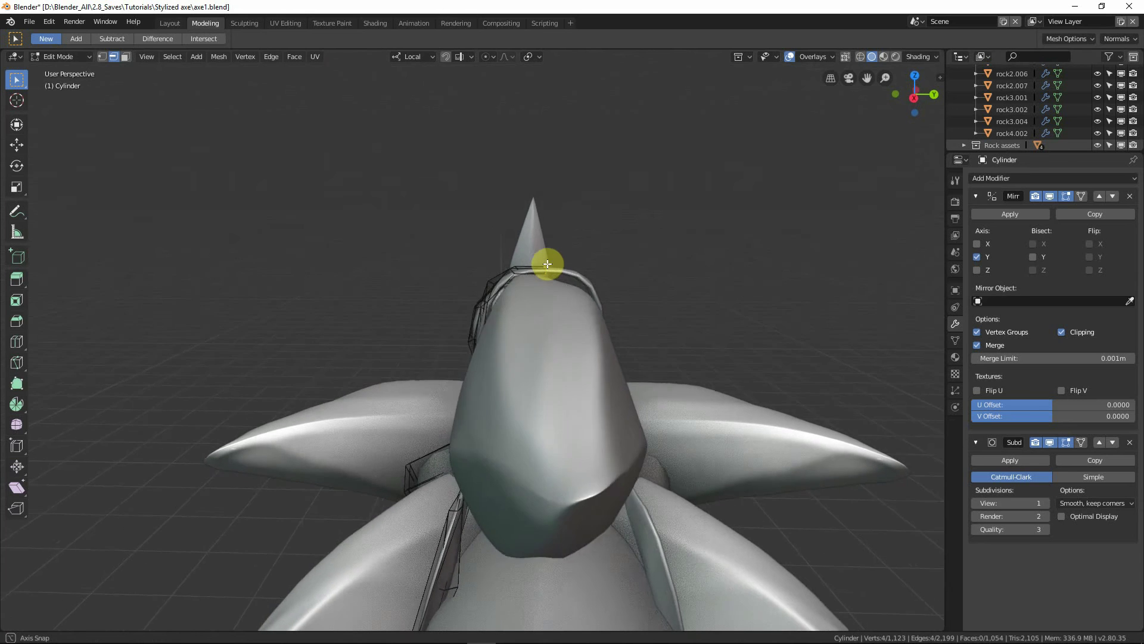
key("g")
key("Escape")
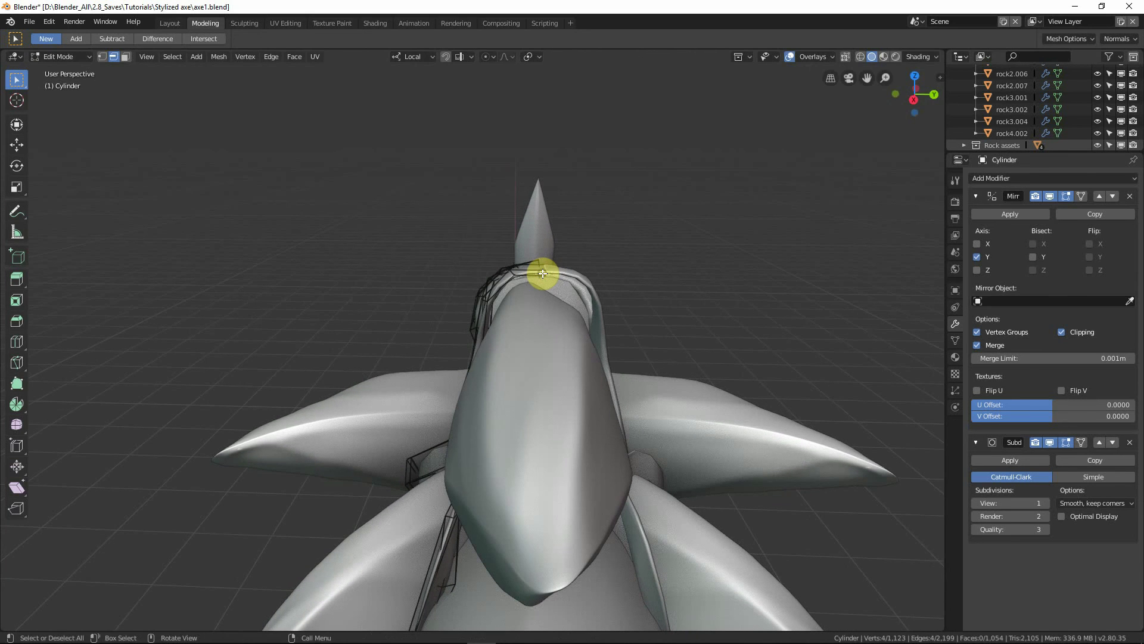
middle_click_drag(562, 302, 621, 281)
key("g")
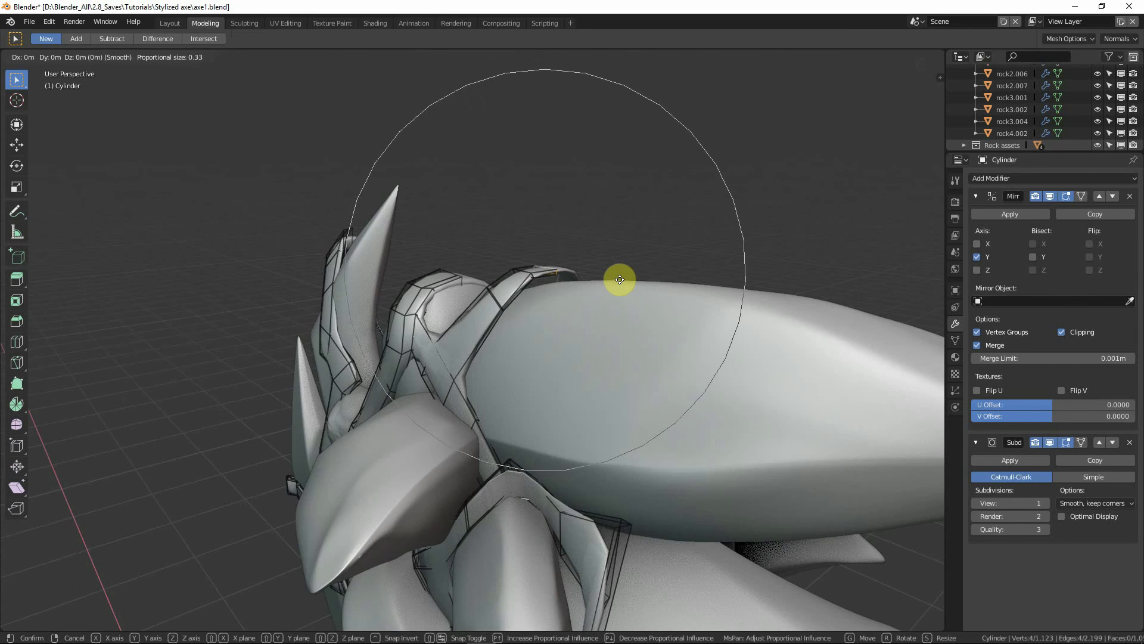
scroll(621, 280, "down", 1)
scroll(620, 279, "up", 8)
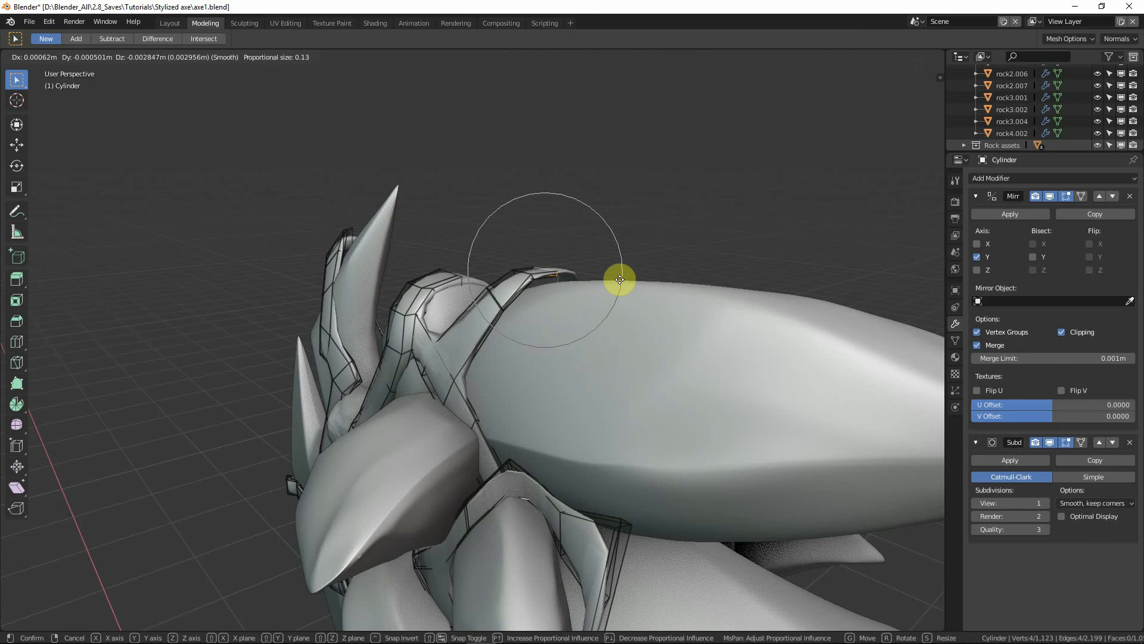
left_click(620, 289)
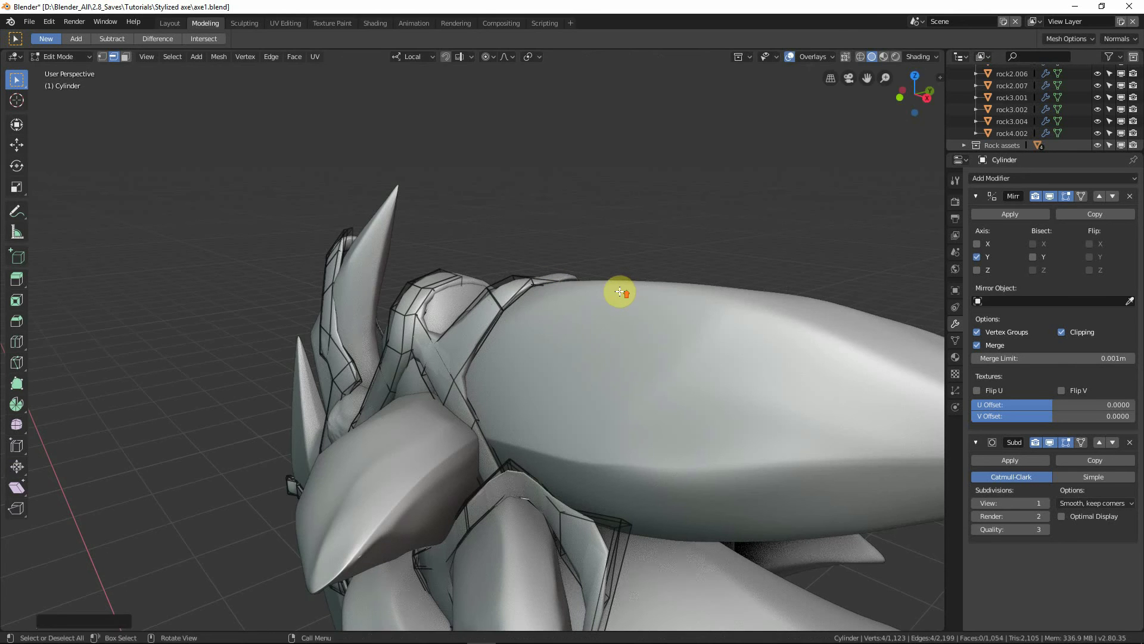
Step: Rotate and scale the strap section with proportional falloff, then place the 3D cursor on the leaf
middle_click_drag(618, 297, 689, 286)
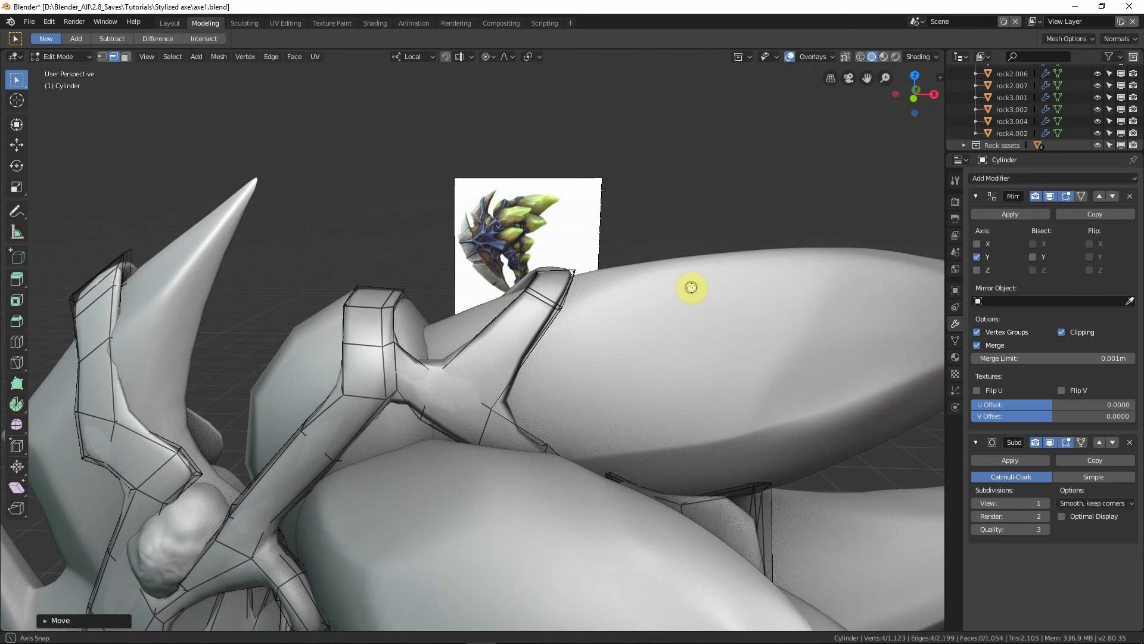
key("r")
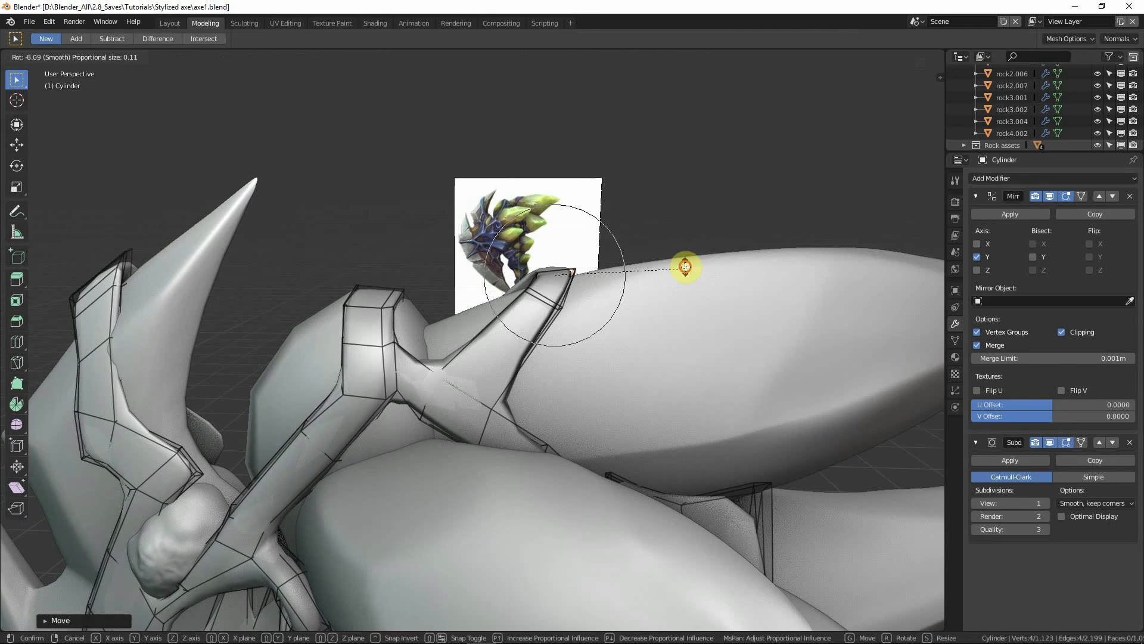
left_click(685, 266)
key("s")
left_click(694, 266)
middle_click_drag(695, 266, 695, 301)
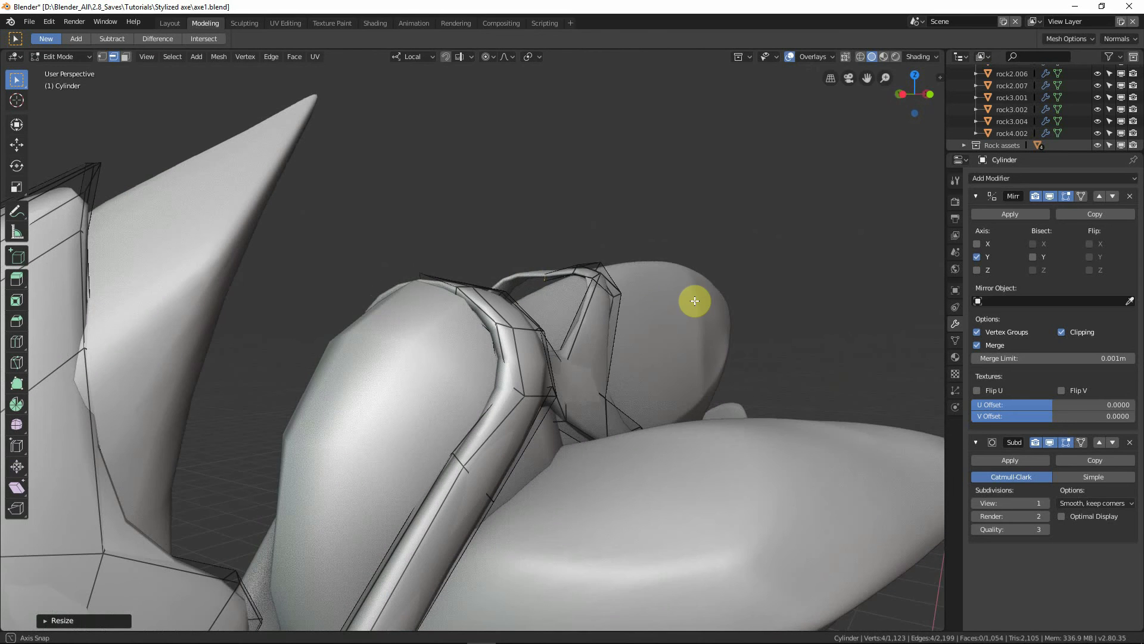
right_click(695, 301, "shift")
Step: Tuck the strap vertices against the leaf surface with smooth-falloff moves
middle_click_drag(589, 284, 616, 283)
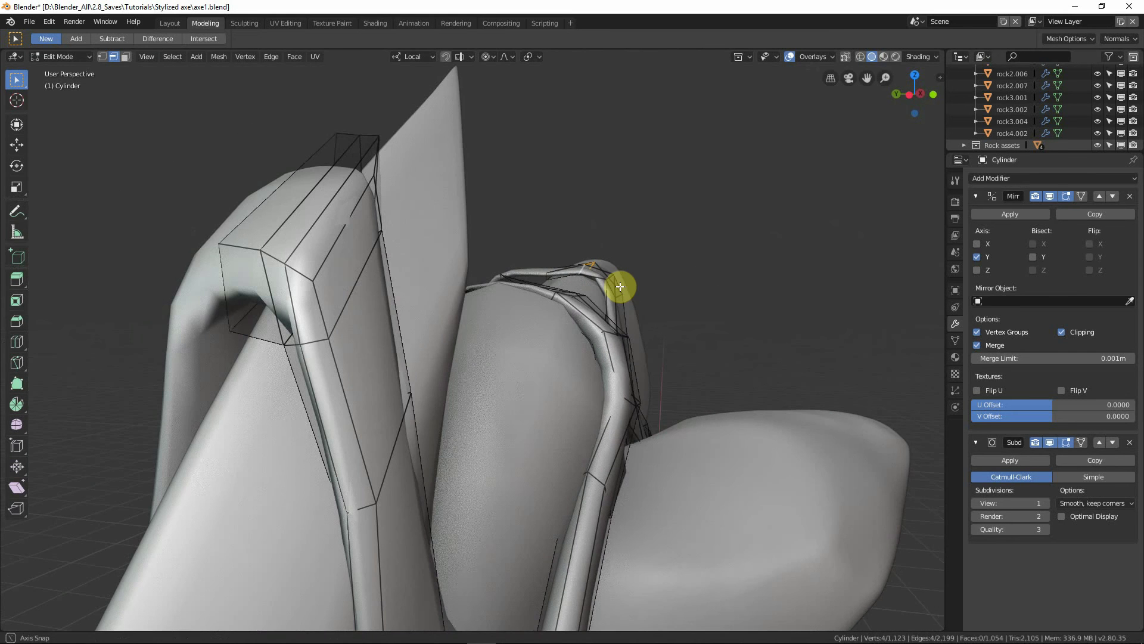
key("g")
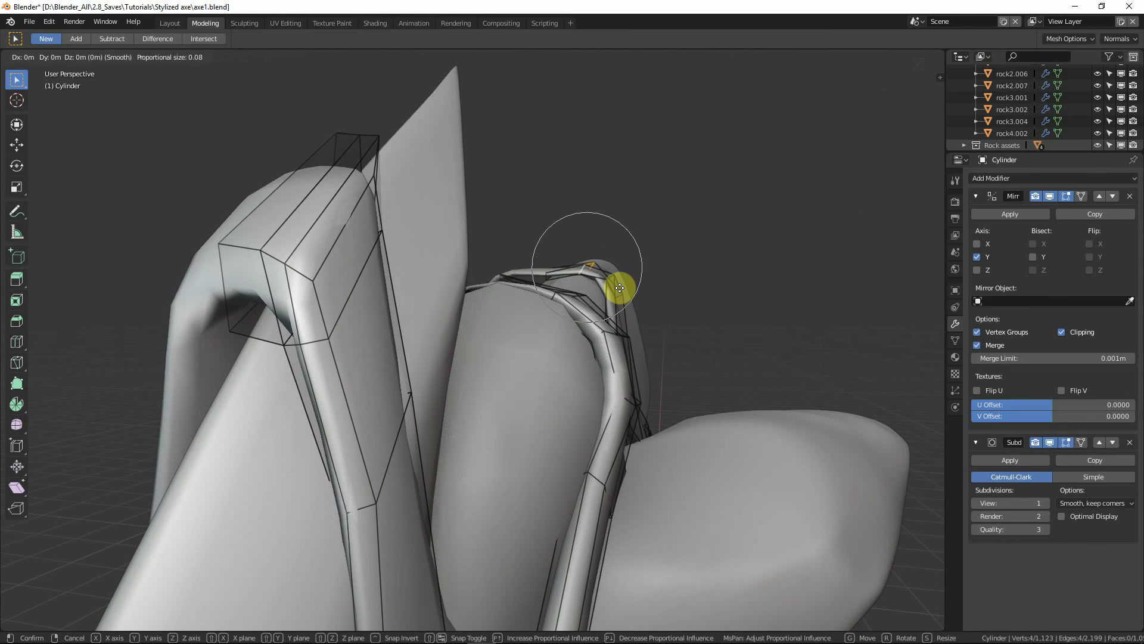
left_click(619, 291)
middle_click_drag(582, 288, 511, 275)
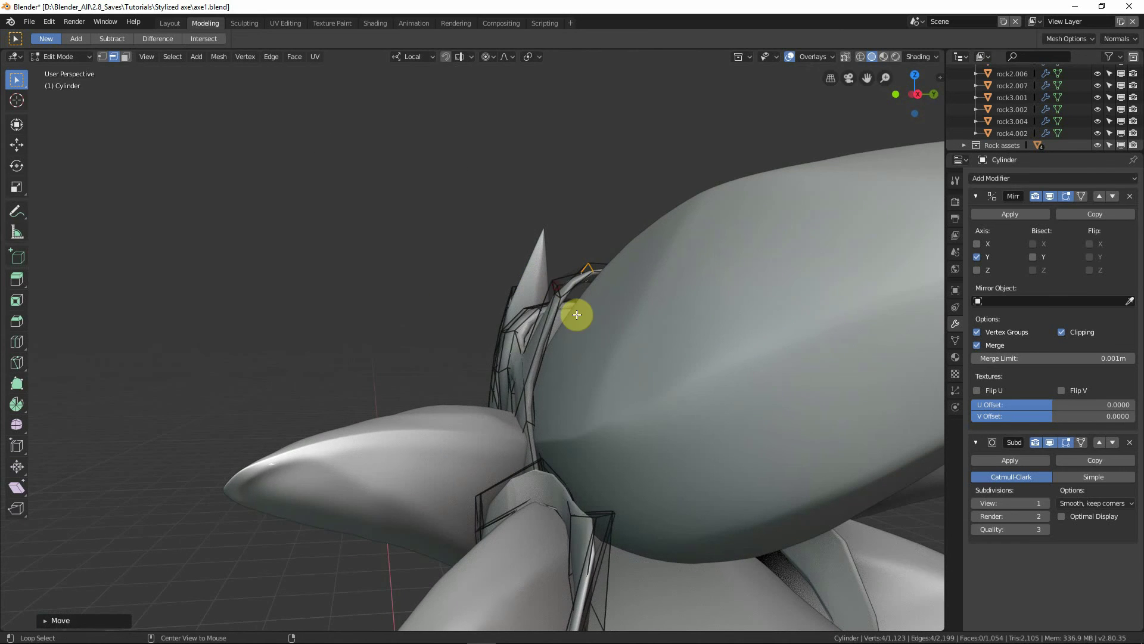
middle_click_drag(576, 315, 567, 323)
key("g")
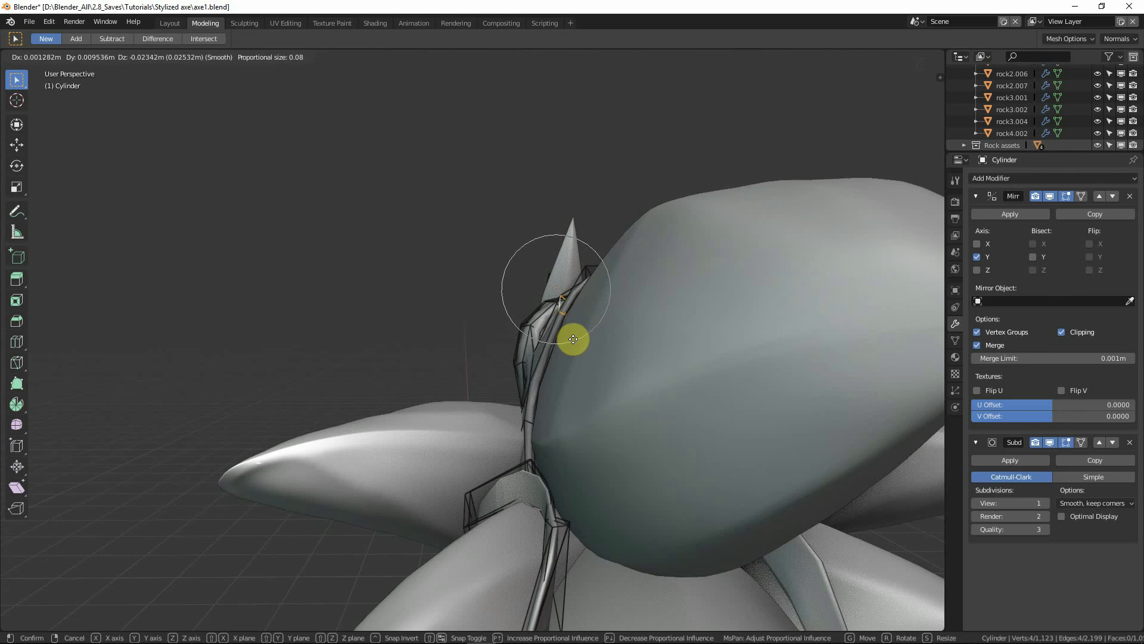
left_click(573, 339)
Step: Fine-tune the strap bends over the axe head with two more smooth-falloff moves
middle_click_drag(582, 339, 731, 320)
key("g")
left_click(531, 337)
key("g")
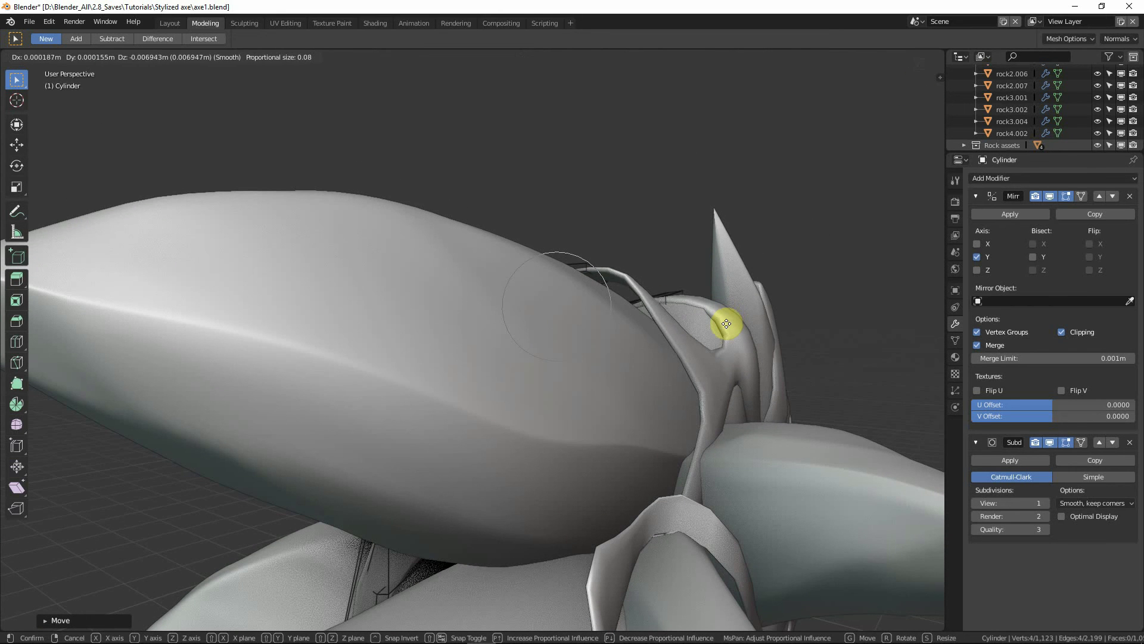
left_click(721, 330)
middle_click_drag(721, 330, 512, 444)
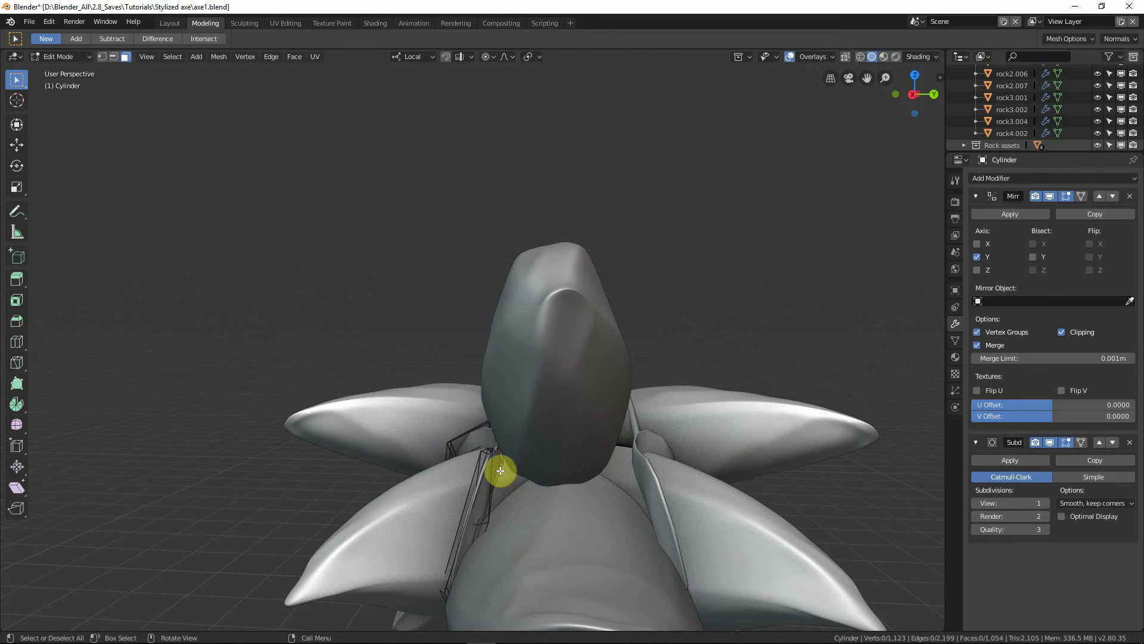
Step: Delete the strap's front end face and extrude its open edge loop along Y
mouse_move(539, 495)
middle_mouse_down()
mouse_move(468, 477)
mouse_move(552, 506)
middle_mouse_up()
key("x")
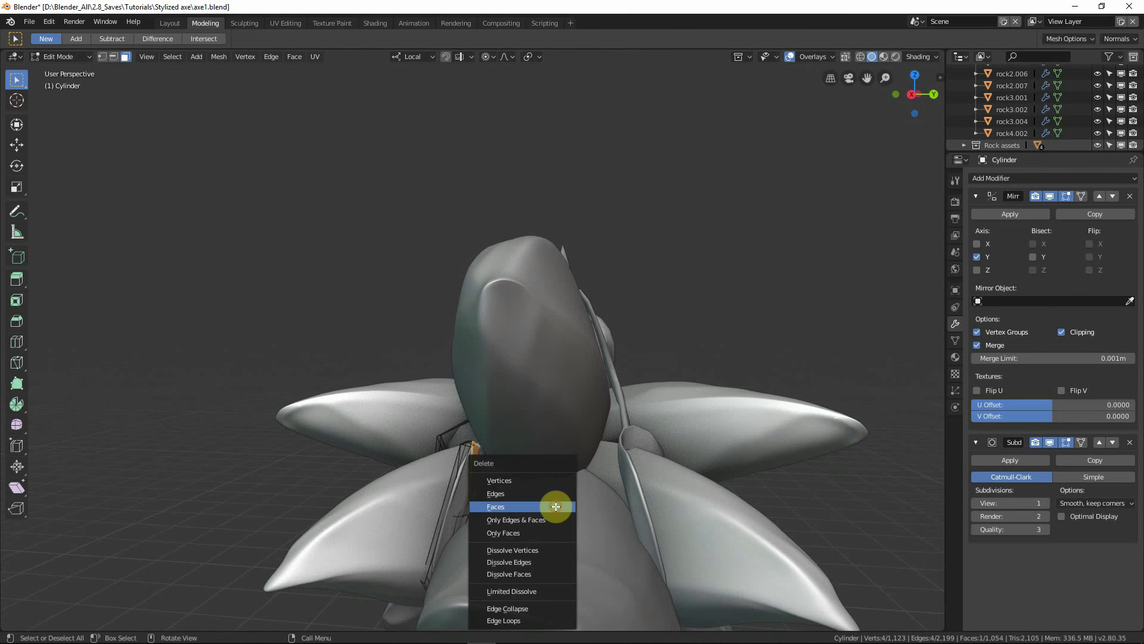
left_click(555, 506)
middle_click_drag(524, 477, 516, 503)
left_click(114, 57)
left_click(470, 457, "alt")
key("e")
key("y")
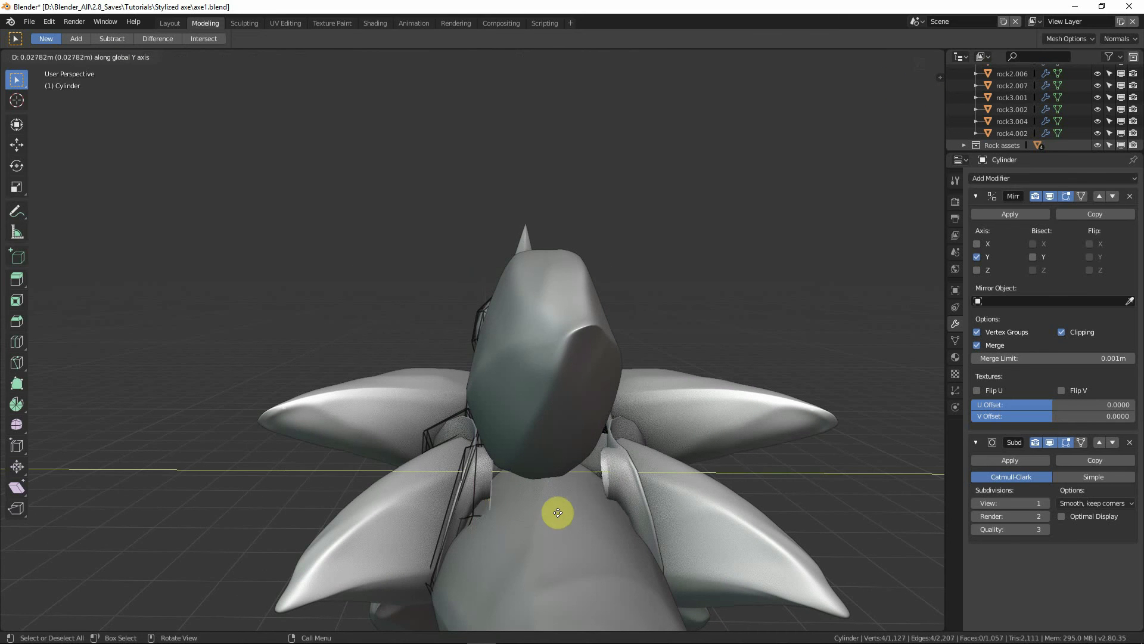
left_click(606, 521)
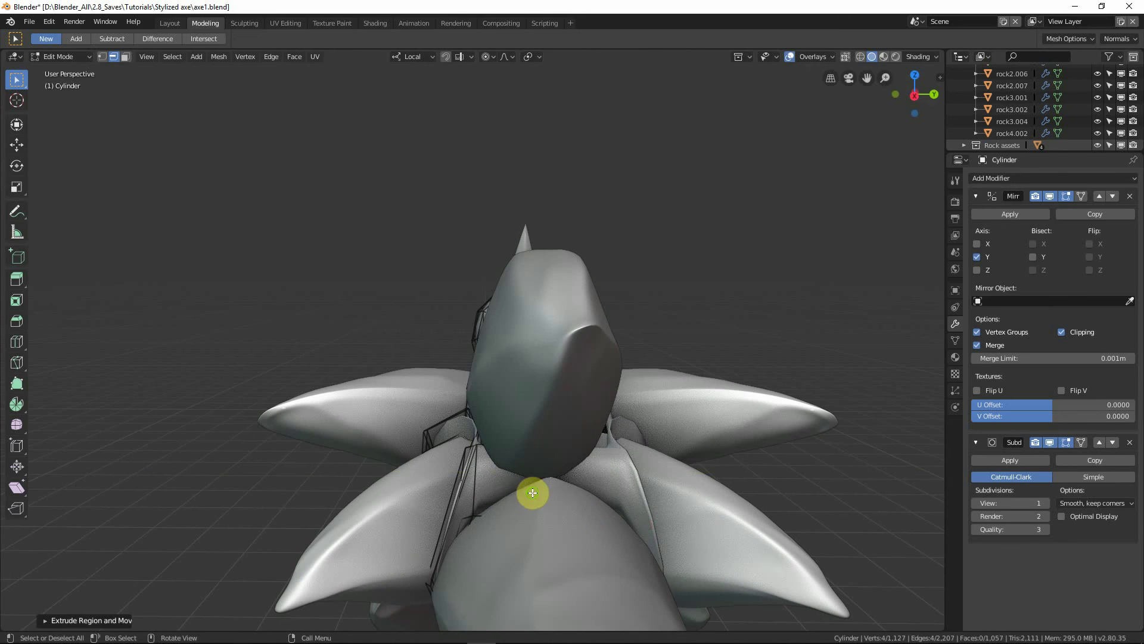
Step: Shift the new strap section along X and shrink it slightly under the leaf
middle_click_drag(531, 490, 620, 493)
key("x")
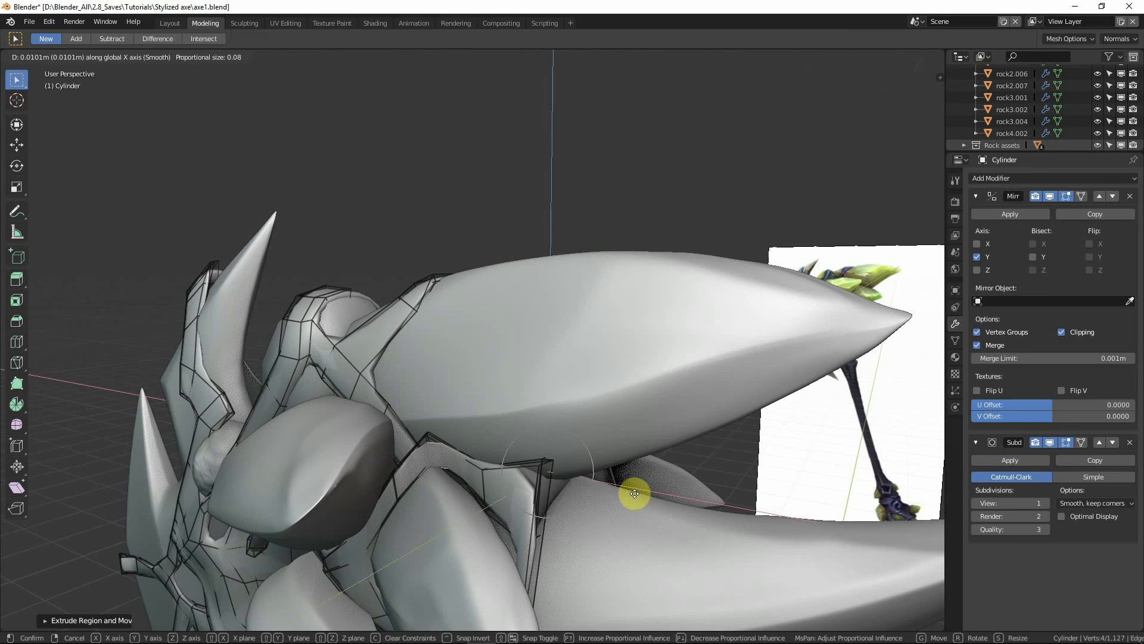
left_click(670, 515)
key("s")
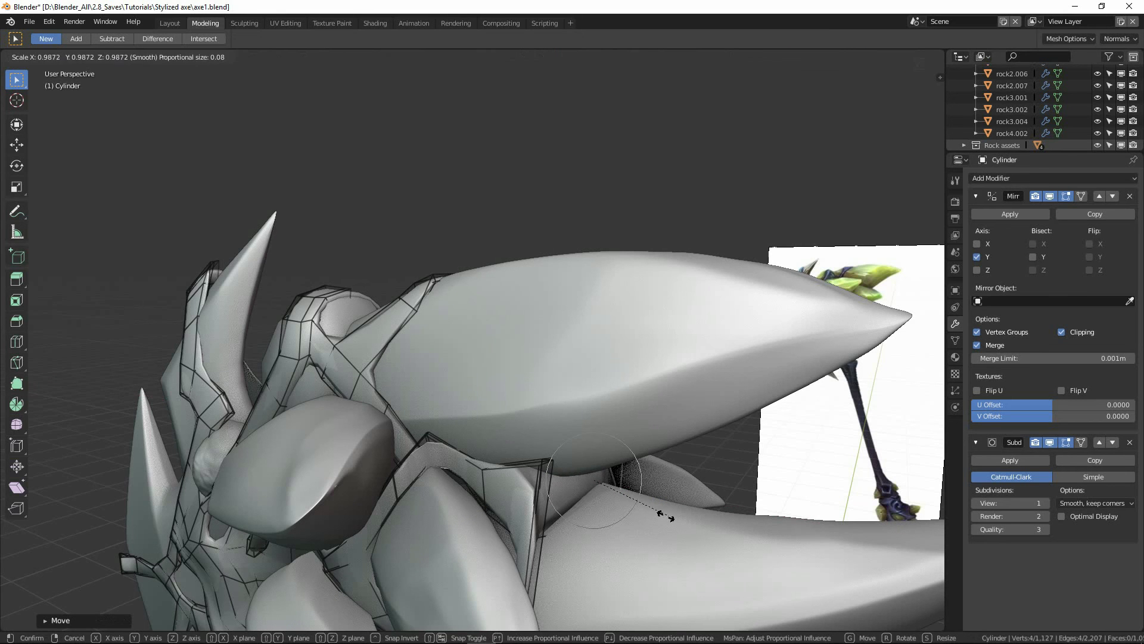
left_click(628, 505)
middle_click_drag(628, 506, 667, 439)
Step: Switch between Edit and Object Mode, ending in Object Mode to view the whole axe
key("Tab")
scroll(516, 503, "up", 2)
key("Tab")
scroll(626, 488, "up", 3)
scroll(588, 447, "down", 5)
key("Tab")
scroll(591, 482, "down", 3)
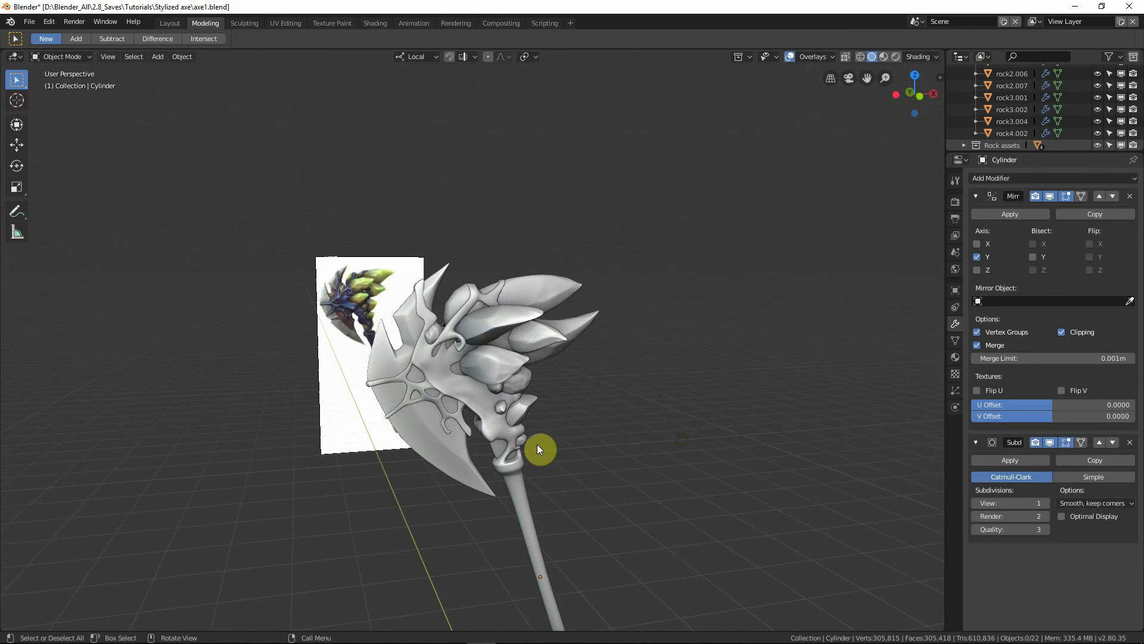
Step: From the front view, select the strap mesh and enter Edit Mode
middle_click_drag(538, 444, 480, 429)
key("KP_1")
key("shift+z")
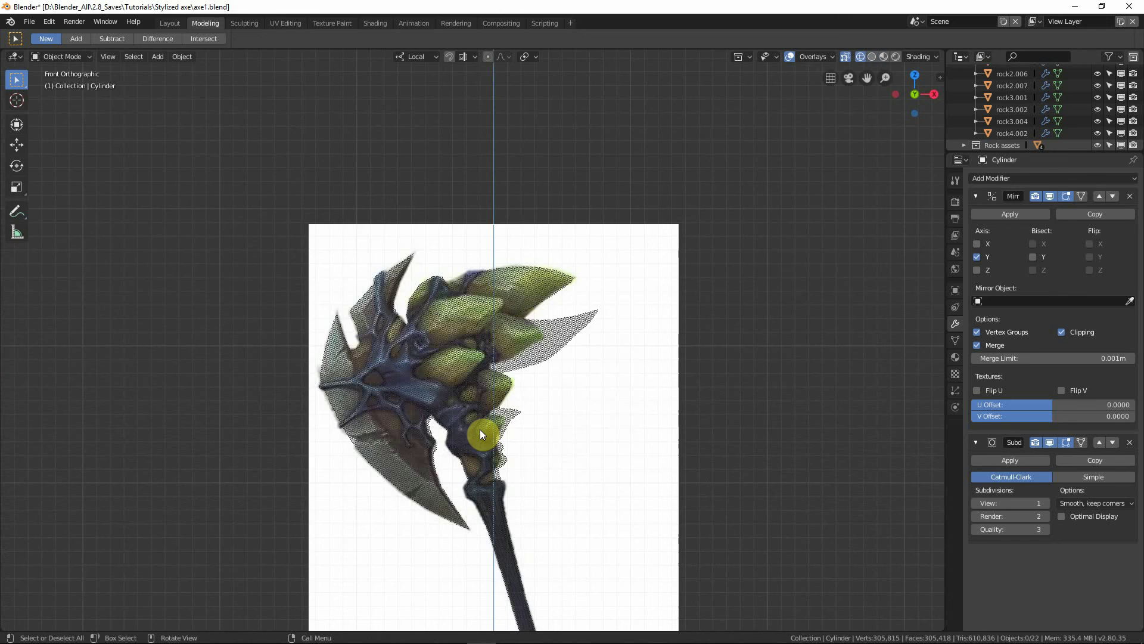
key("shift+z")
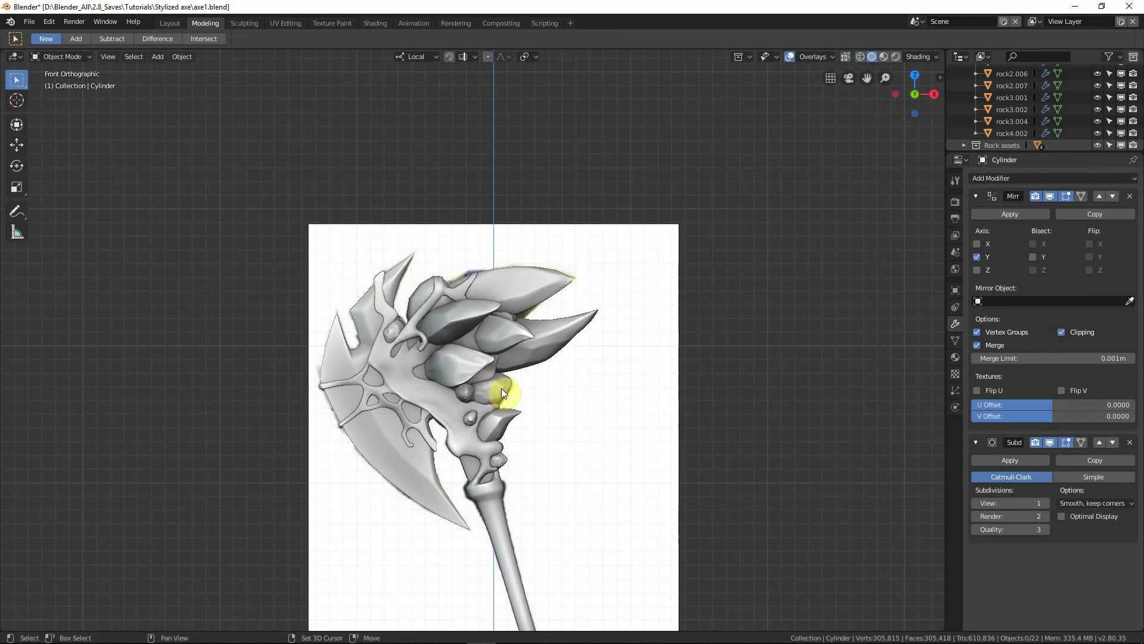
mouse_move(489, 348)
middle_mouse_down()
mouse_move(529, 396)
mouse_move(513, 407)
mouse_move(452, 401)
mouse_move(470, 383)
mouse_move(459, 427)
mouse_move(482, 350)
mouse_move(475, 383)
middle_mouse_up()
scroll(459, 384, "up", 2)
left_click(475, 383)
scroll(475, 383, "up", 2)
scroll(473, 378, "up", 2)
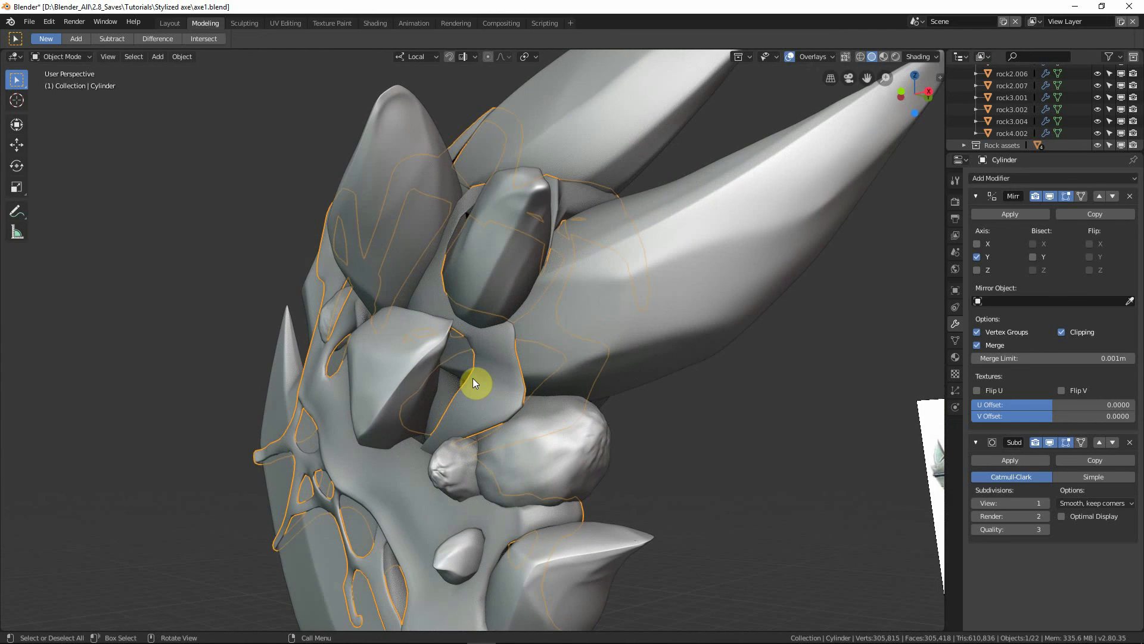
key("Tab")
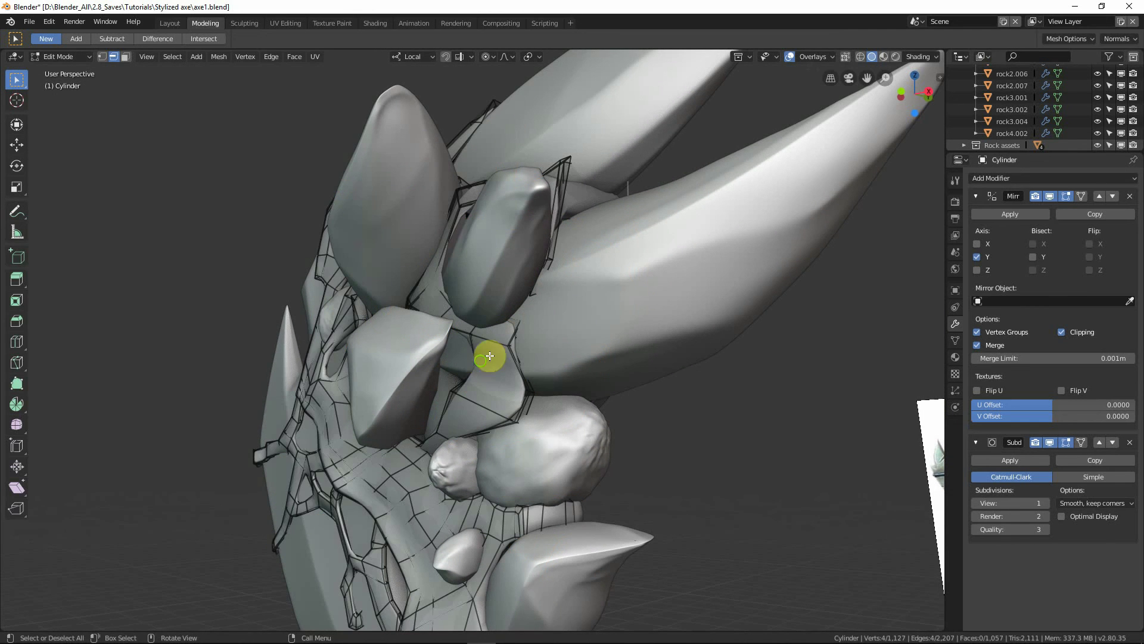
Step: Add a trial edge loop across the strap, then undo it
mouse_move(490, 356)
middle_mouse_down()
mouse_move(498, 363)
mouse_move(481, 365)
middle_mouse_up()
key("ctrl+r")
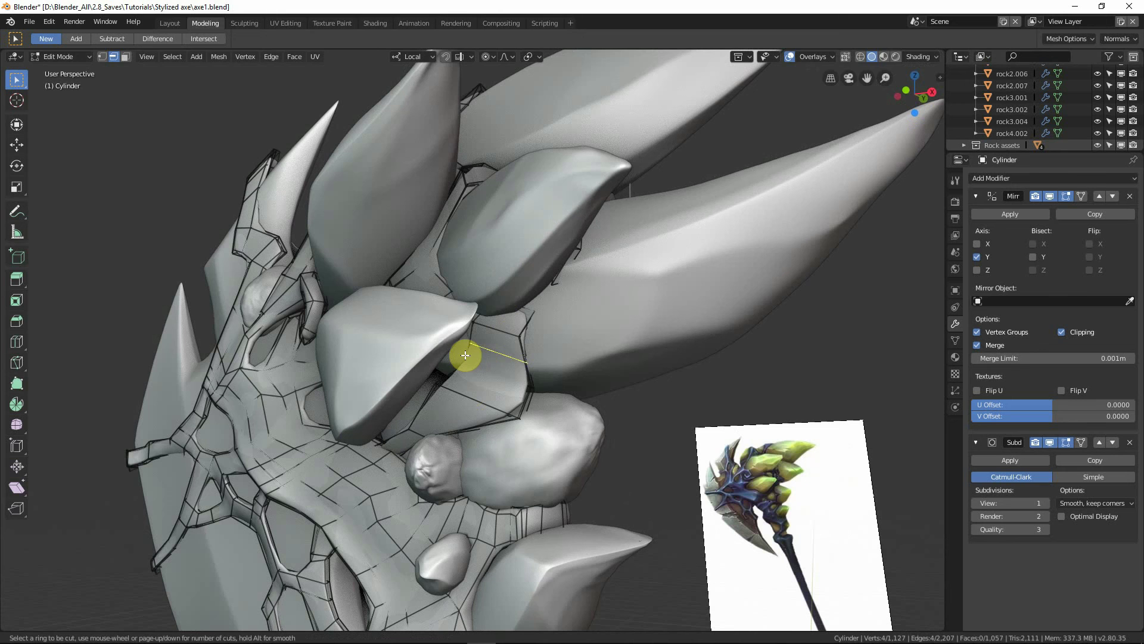
left_click(466, 355)
right_click(527, 364)
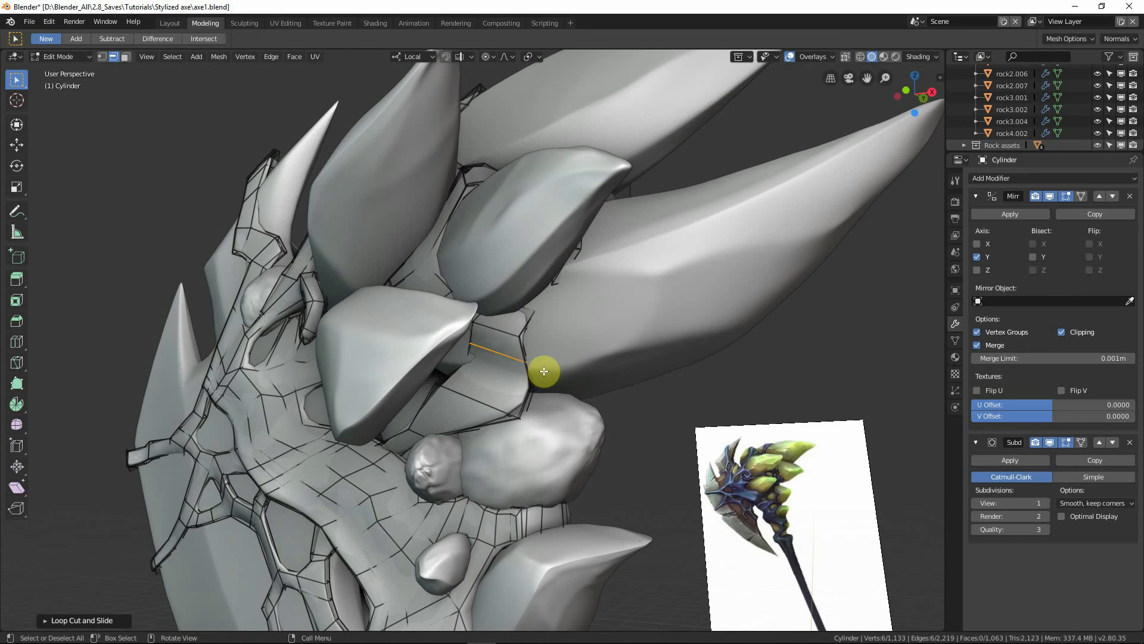
key("ctrl+z")
key("shift+z")
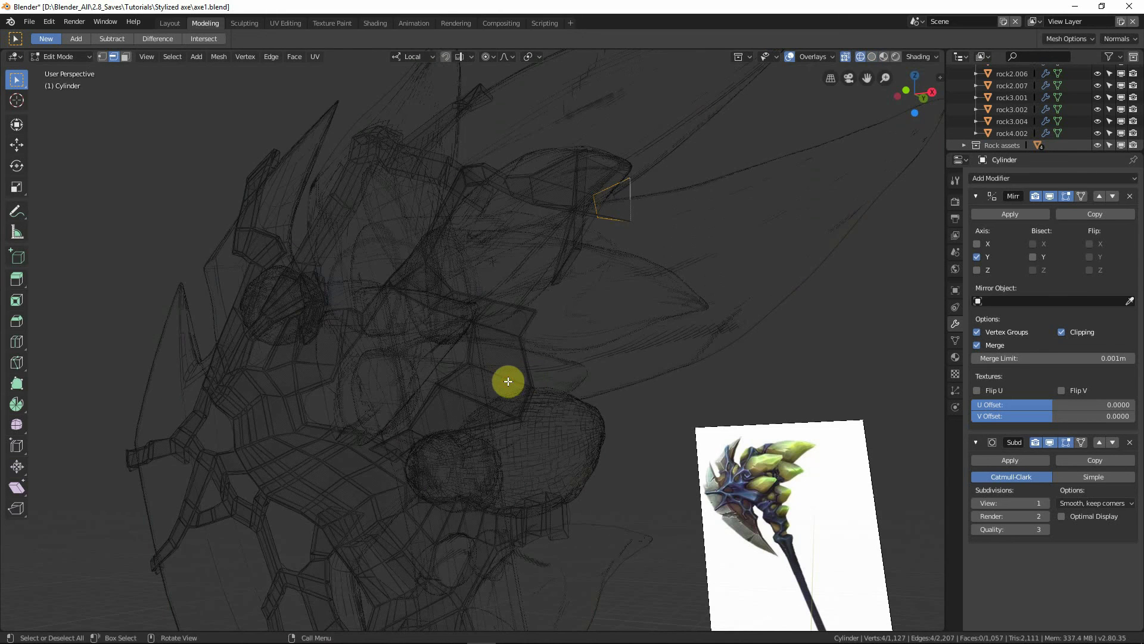
key("shift+z")
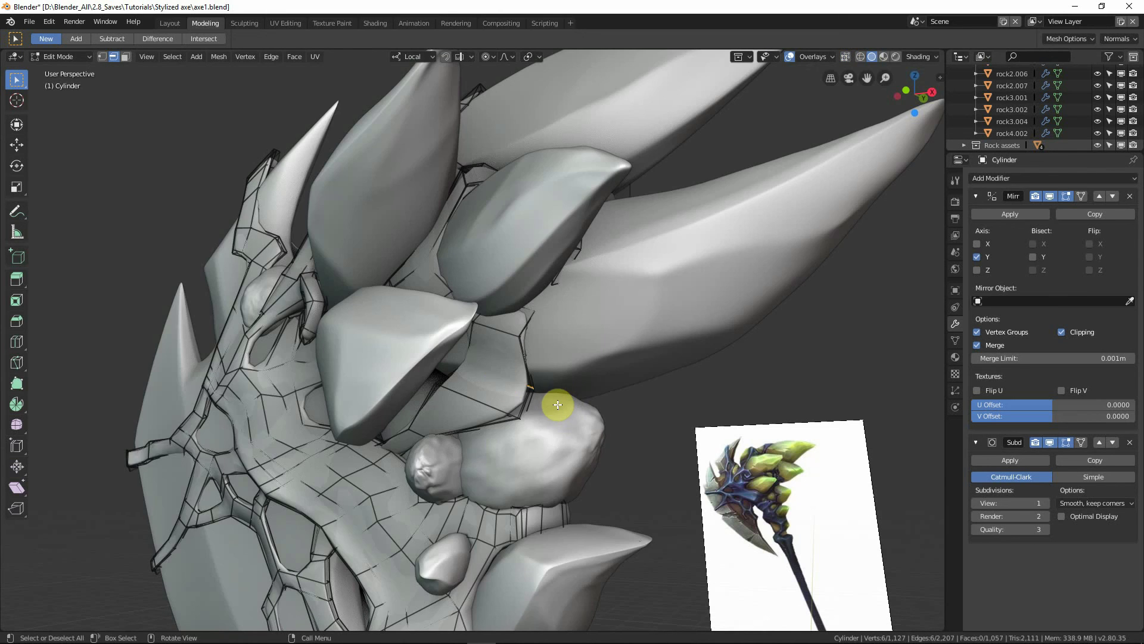
Step: Scale the strap edge along Y twice with smooth falloff to hug the surface
key("s")
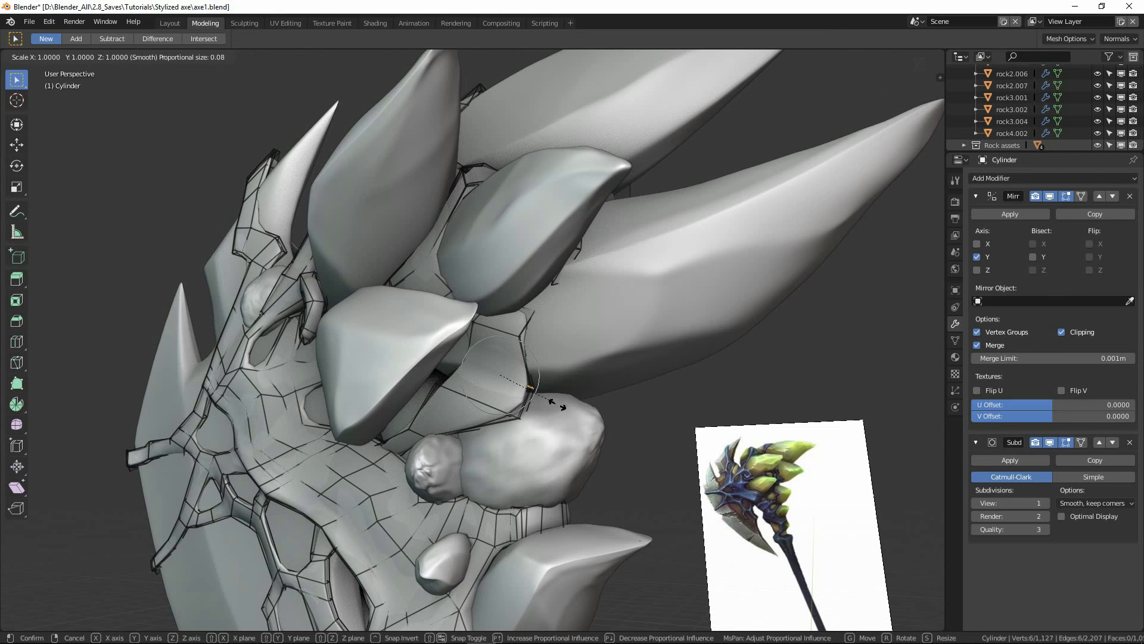
key("x")
key("x")
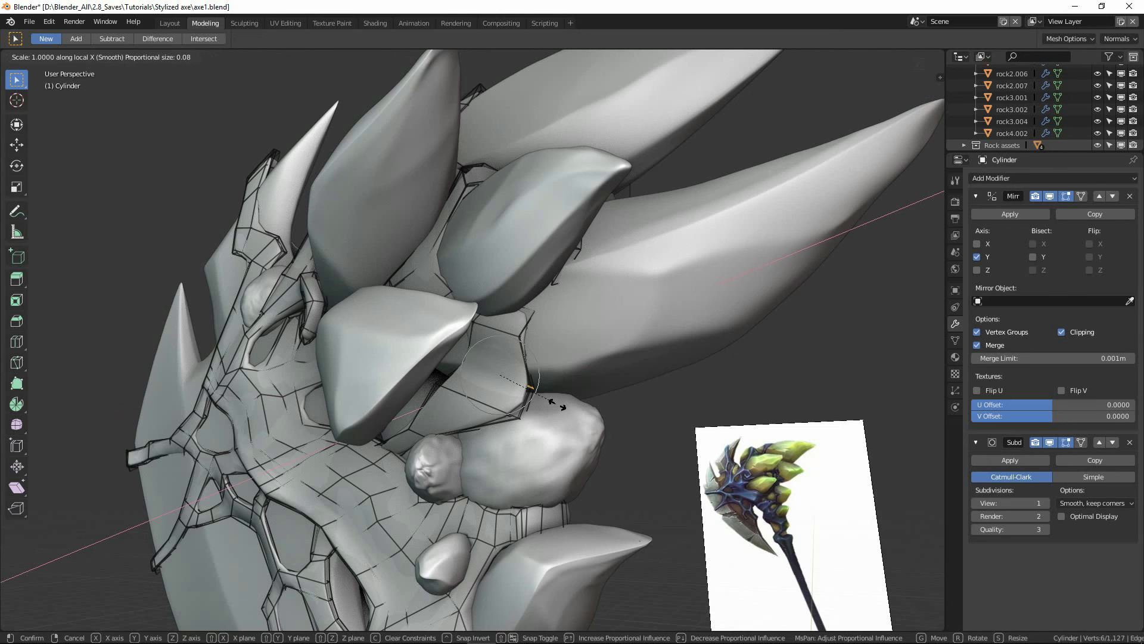
key("y")
left_click(563, 407)
mouse_move(563, 407)
middle_mouse_down()
mouse_move(493, 421)
mouse_move(554, 416)
middle_mouse_up()
key("s")
key("x")
key("x")
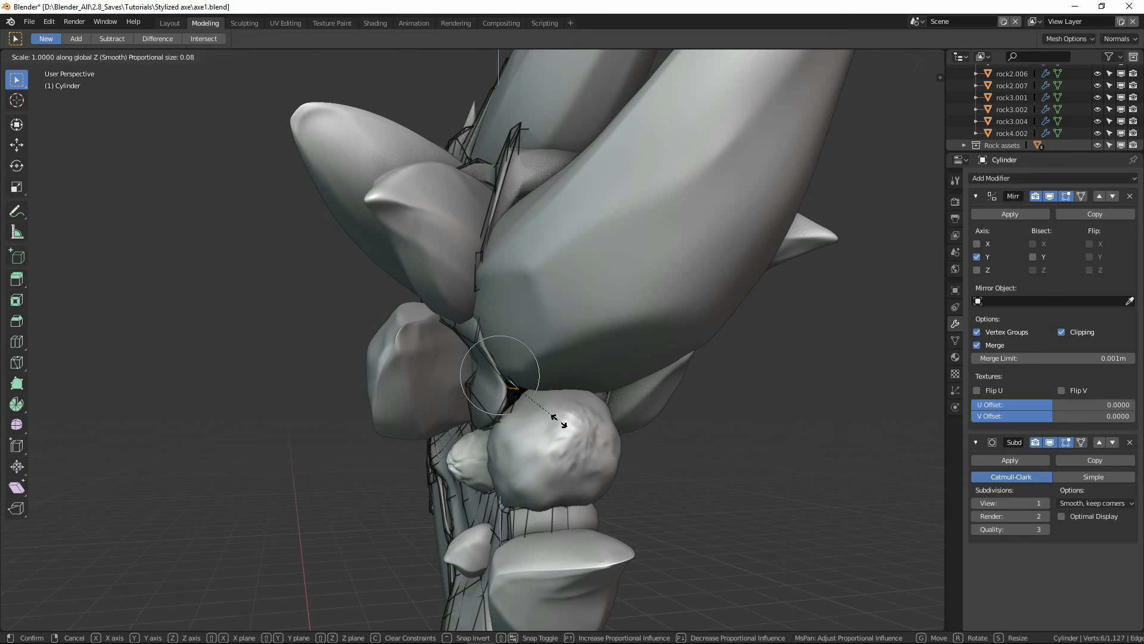
key("y")
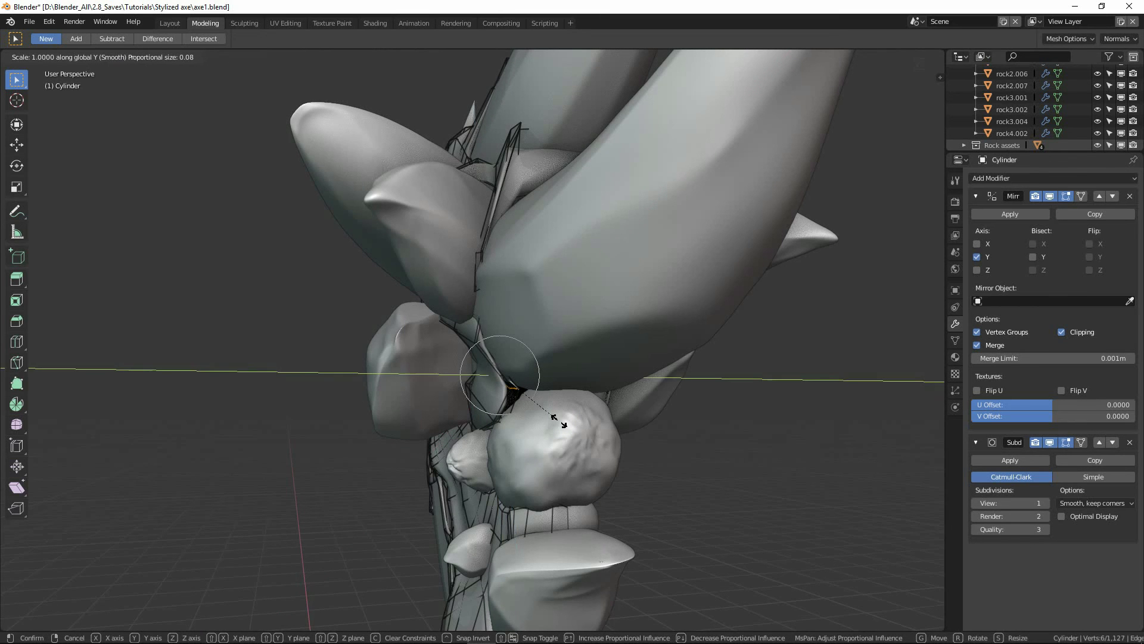
left_click(554, 420)
middle_click_drag(552, 422, 606, 424)
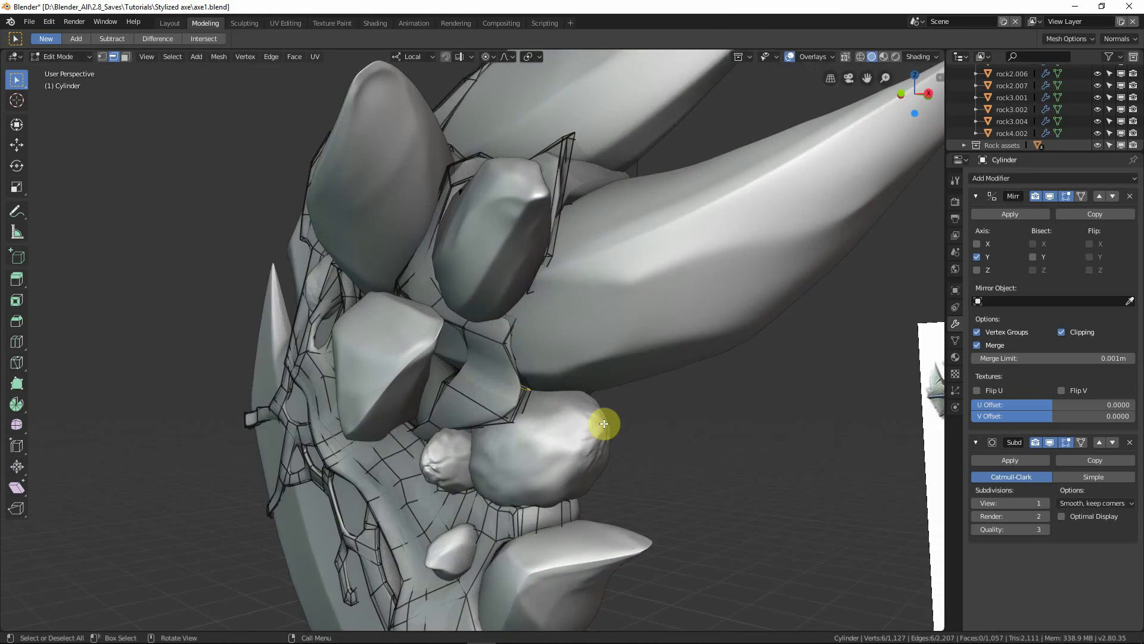
Step: In front X-ray view, widen the strap edge to 1.2165 with proportional falloff
scroll(604, 424, "up", 5)
key("KP_1")
key("shift+z")
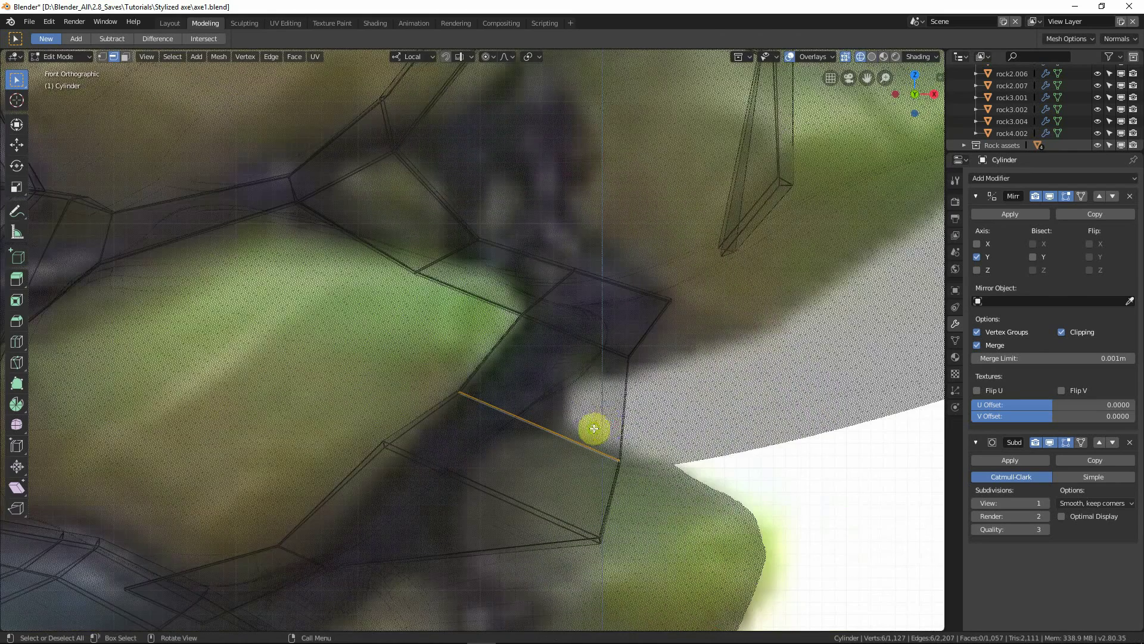
scroll(594, 427, "down", 3)
key("s")
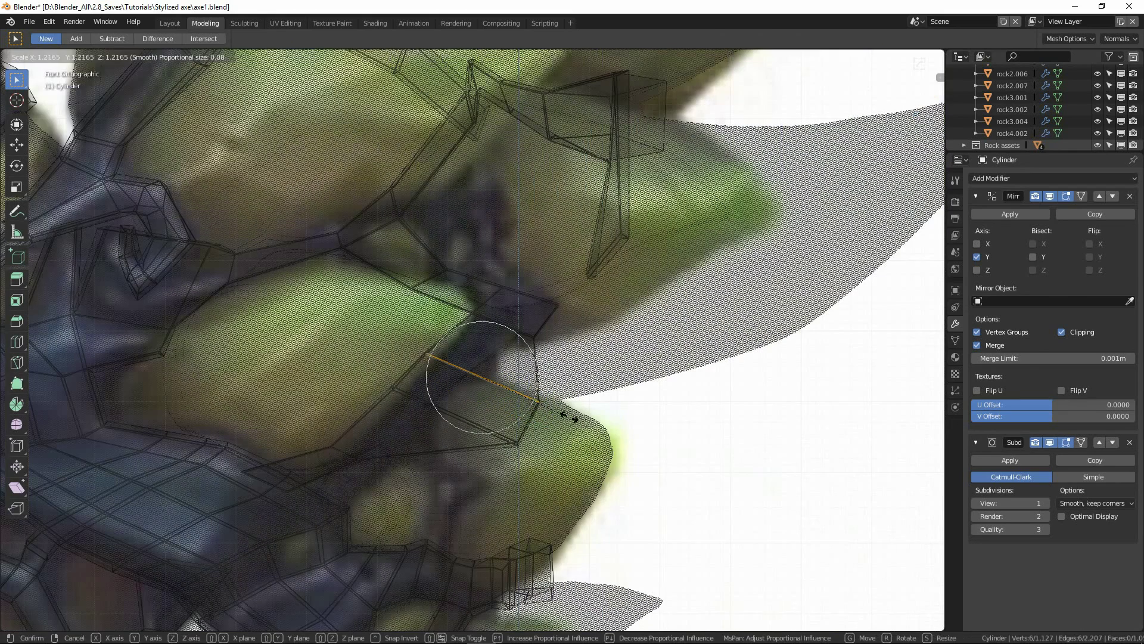
left_click(590, 421)
key("shift+z")
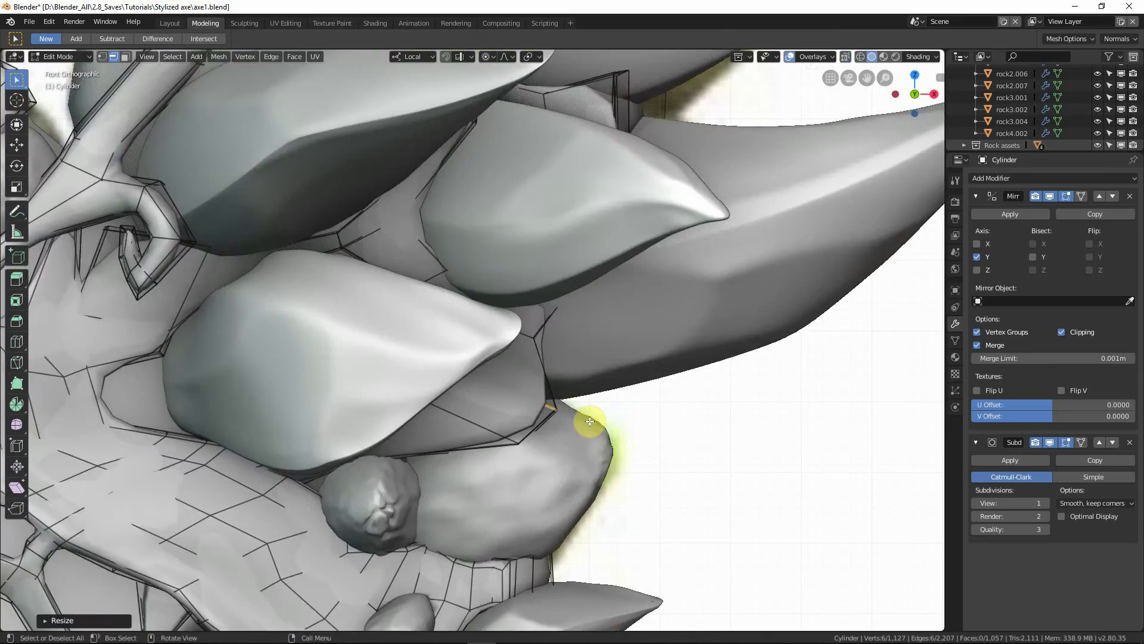
scroll(562, 417, "down", 3)
mouse_move(562, 417)
middle_mouse_down()
mouse_move(446, 417)
mouse_move(523, 403)
mouse_move(545, 384)
mouse_move(457, 363)
mouse_move(454, 342)
mouse_move(391, 403)
mouse_move(386, 429)
mouse_move(422, 332)
mouse_move(421, 377)
mouse_move(467, 383)
mouse_move(438, 369)
middle_mouse_up()
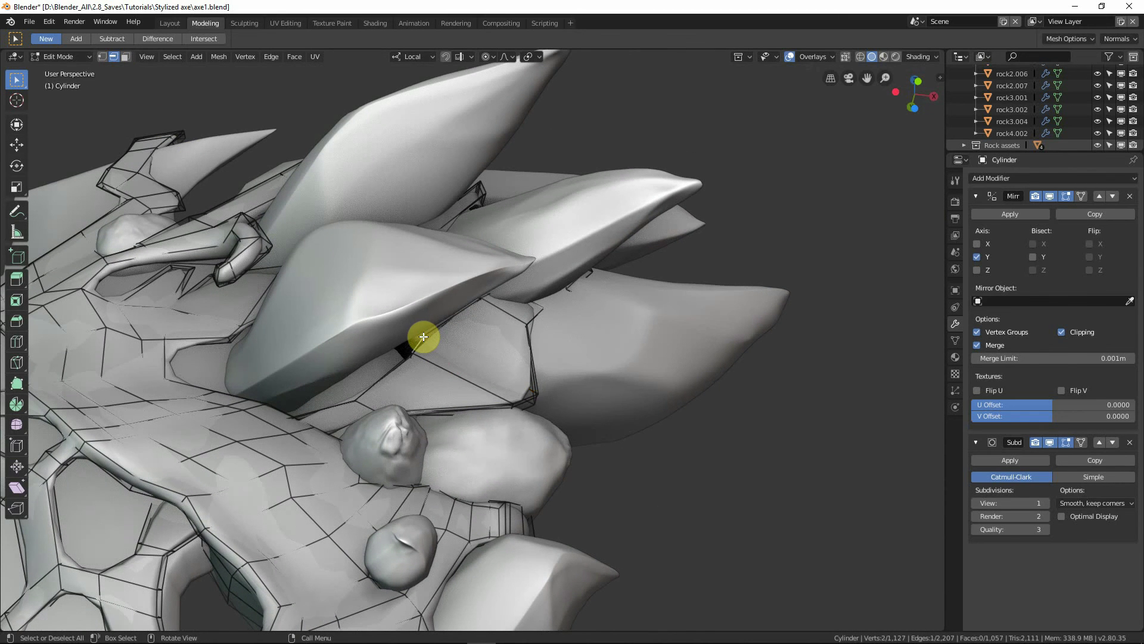
Step: Frame the edge and move it up-left onto the reference image with smooth falloff
scroll(423, 337, "up", 5)
middle_click_drag(534, 436, 475, 519)
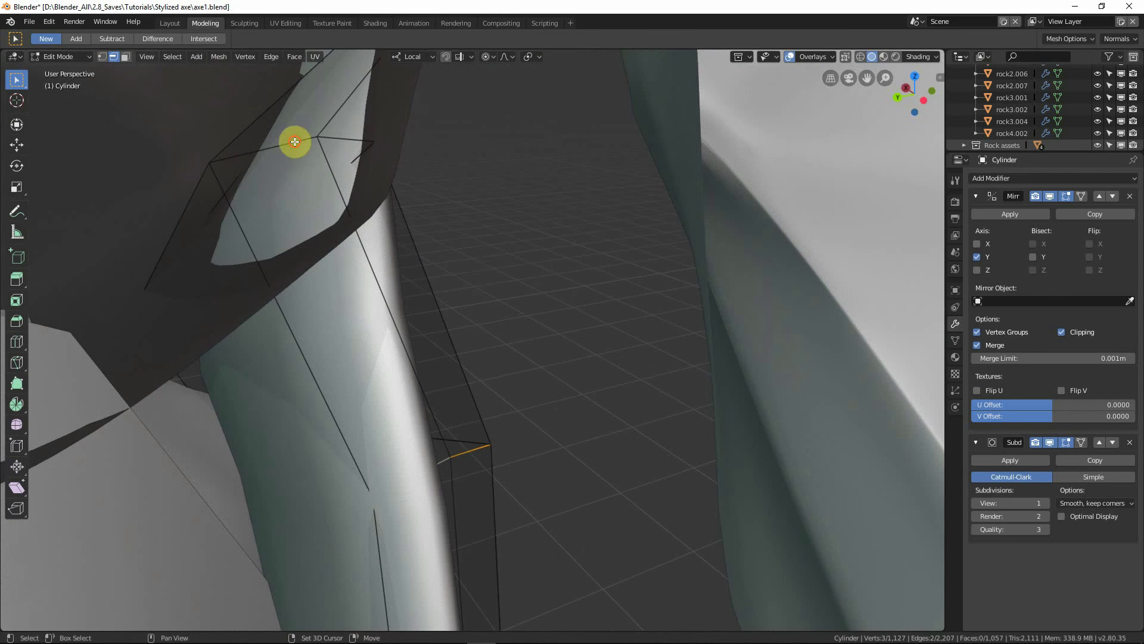
key("KP_Decimal")
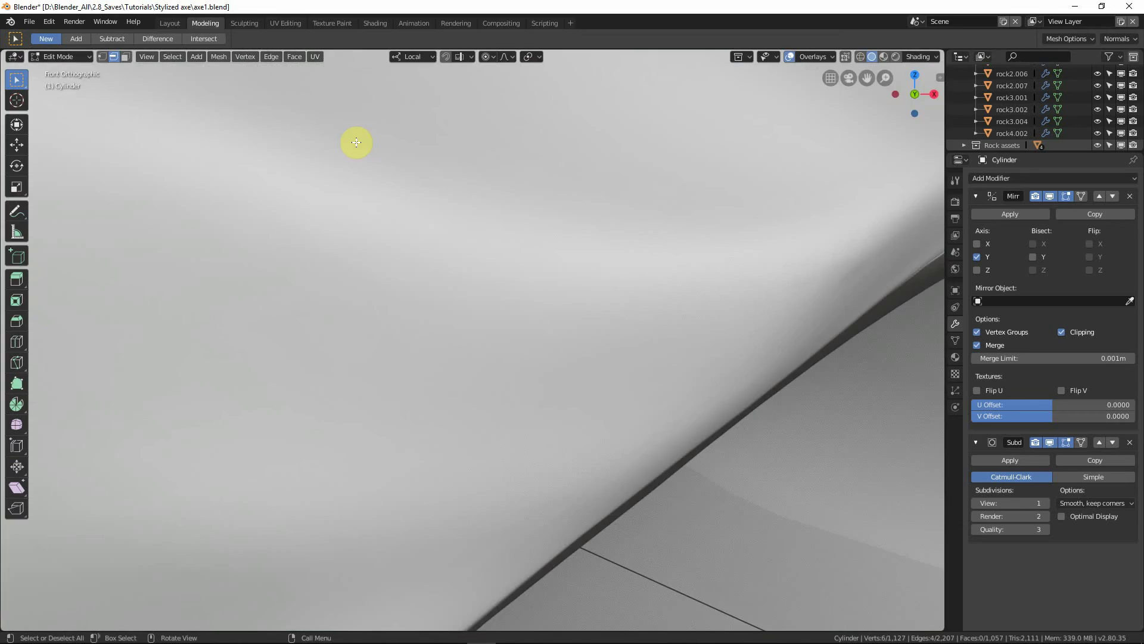
key("KP_1")
key("shift+z")
scroll(368, 158, "down", 3)
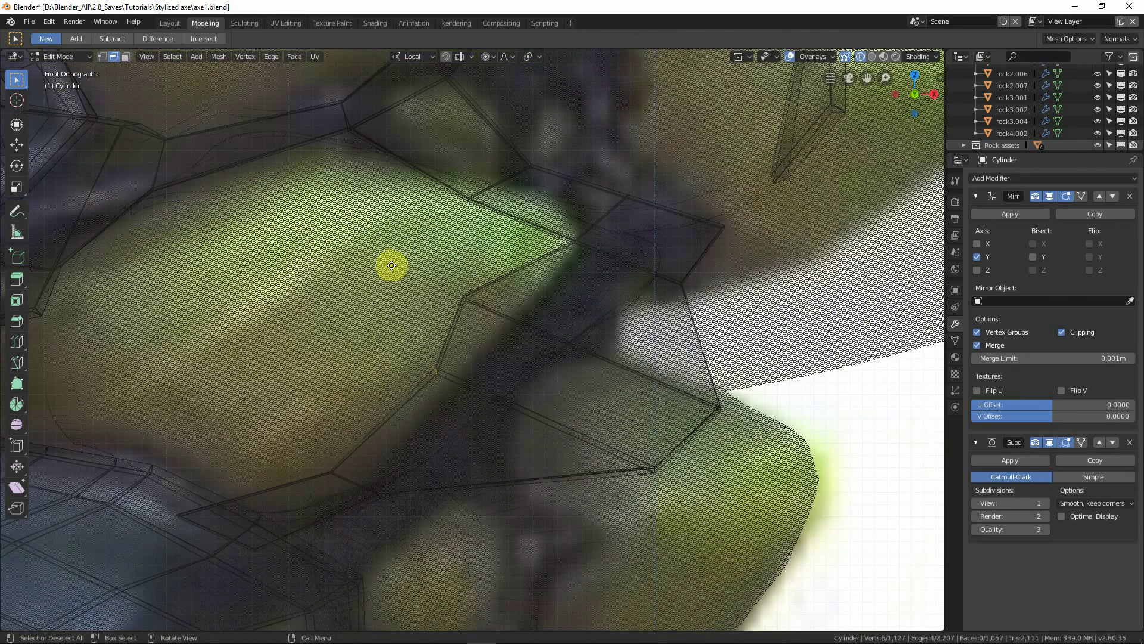
key("g")
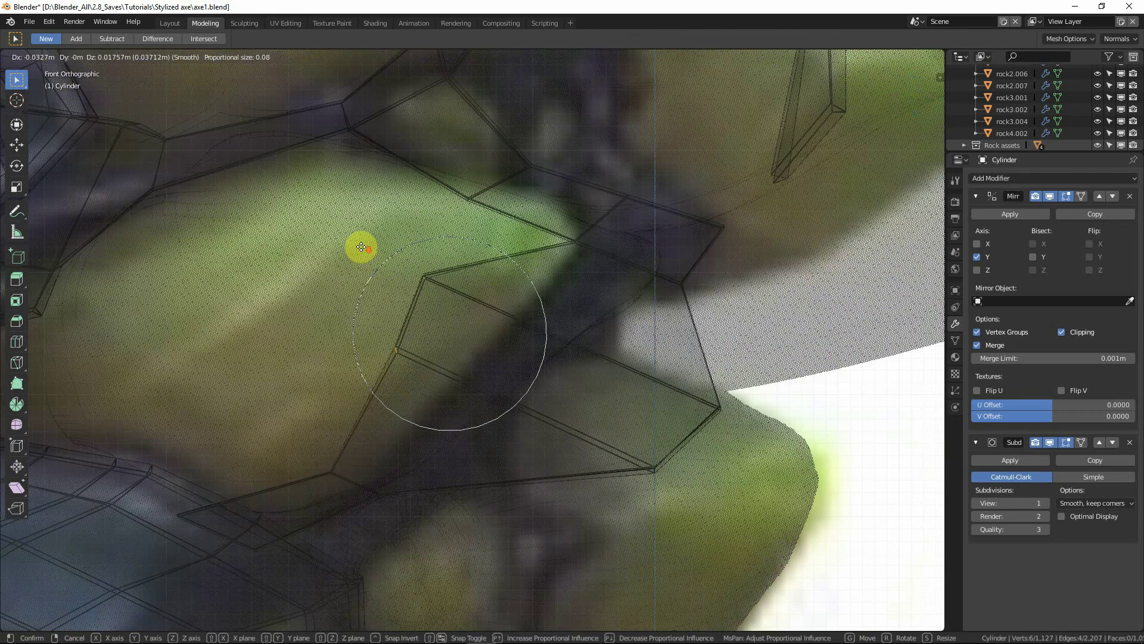
left_click(361, 246)
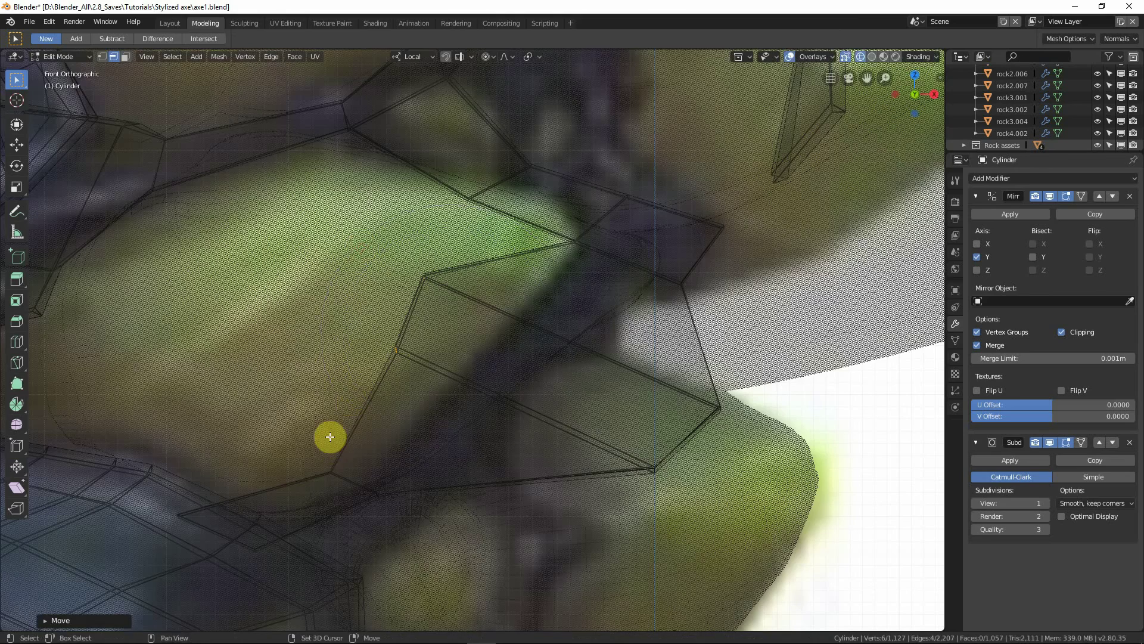
key("shift+z")
Step: Move the strap vertices again with smooth falloff to follow the reference
scroll(332, 434, "down", 5)
mouse_move(549, 435)
middle_mouse_down()
mouse_move(435, 409)
mouse_move(453, 405)
mouse_move(478, 463)
mouse_move(503, 431)
middle_mouse_up()
key("KP_1")
key("shift+z")
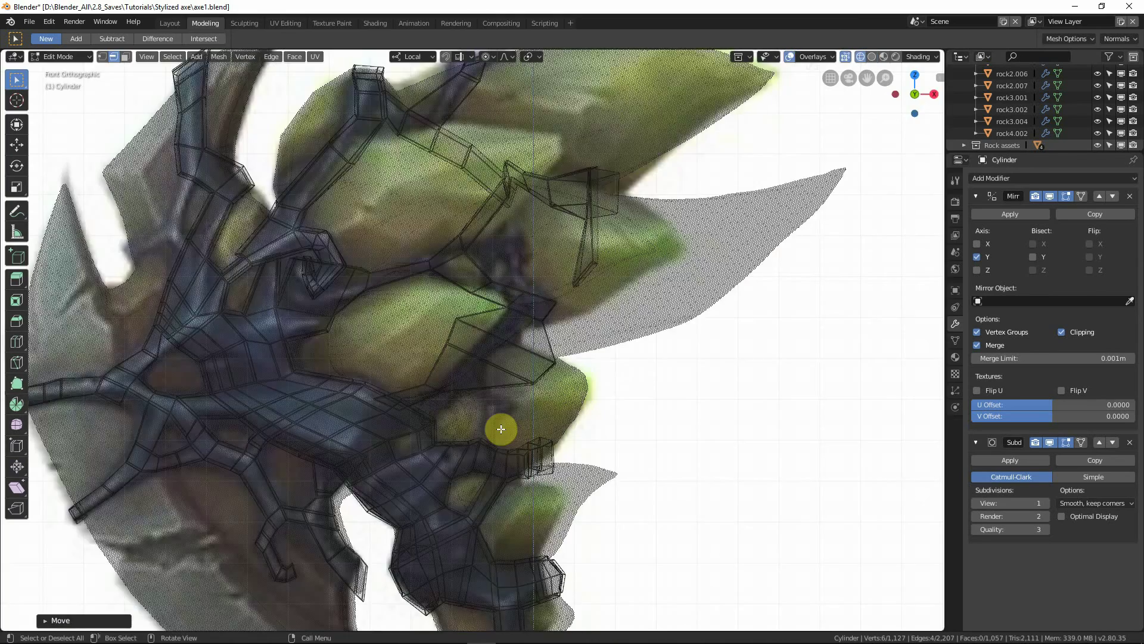
scroll(501, 429, "up", 2)
key("g")
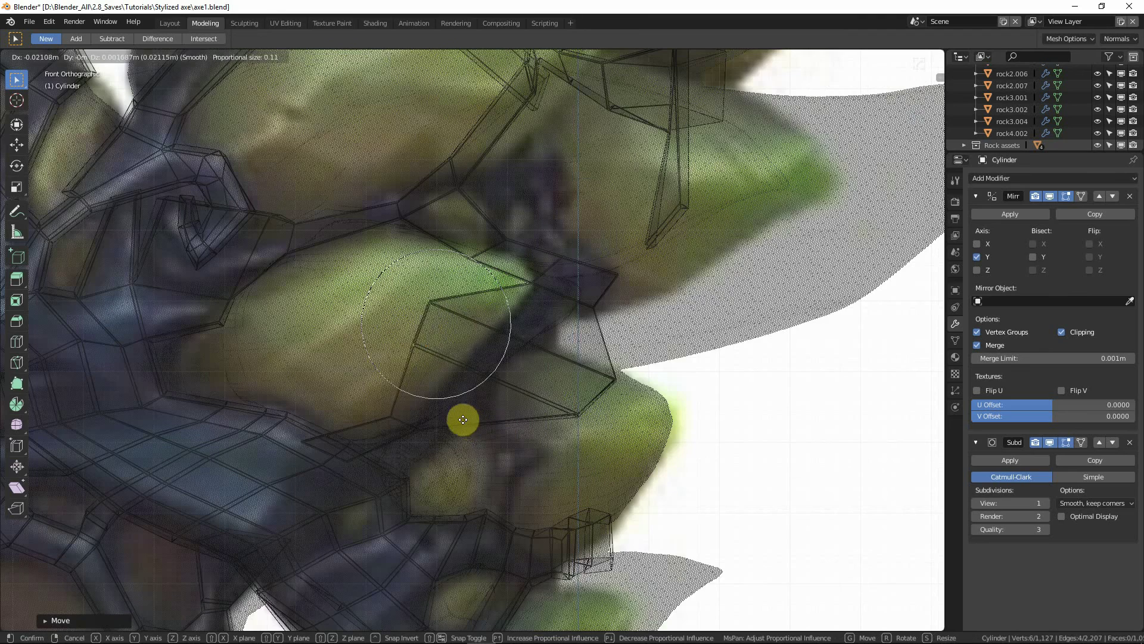
left_click(447, 406)
Step: Return to Object Mode in solid shading and pull back to view the whole axe beside its reference
key("Tab")
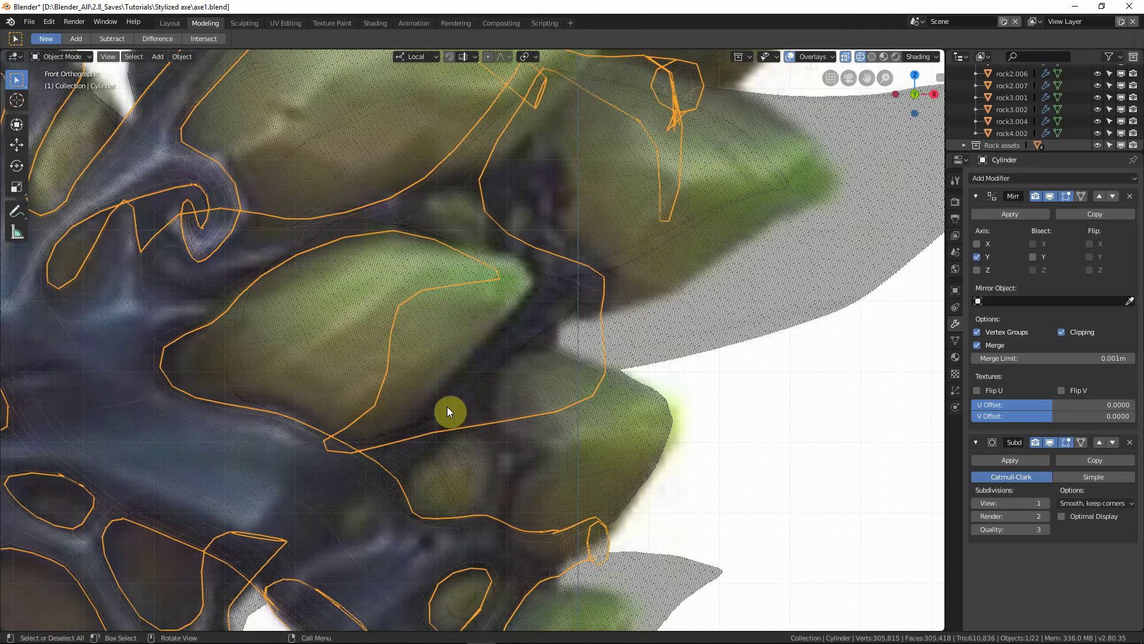
key("shift+z")
middle_click_drag(449, 410, 534, 406)
scroll(508, 316, "up", 6)
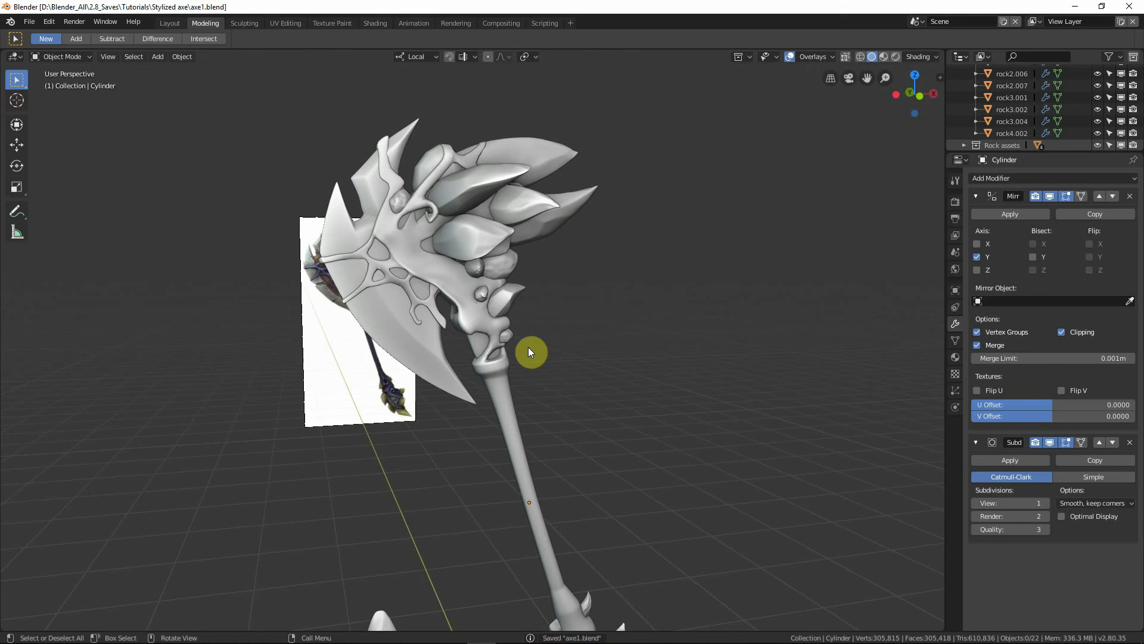
middle_click_drag(528, 347, 496, 323)
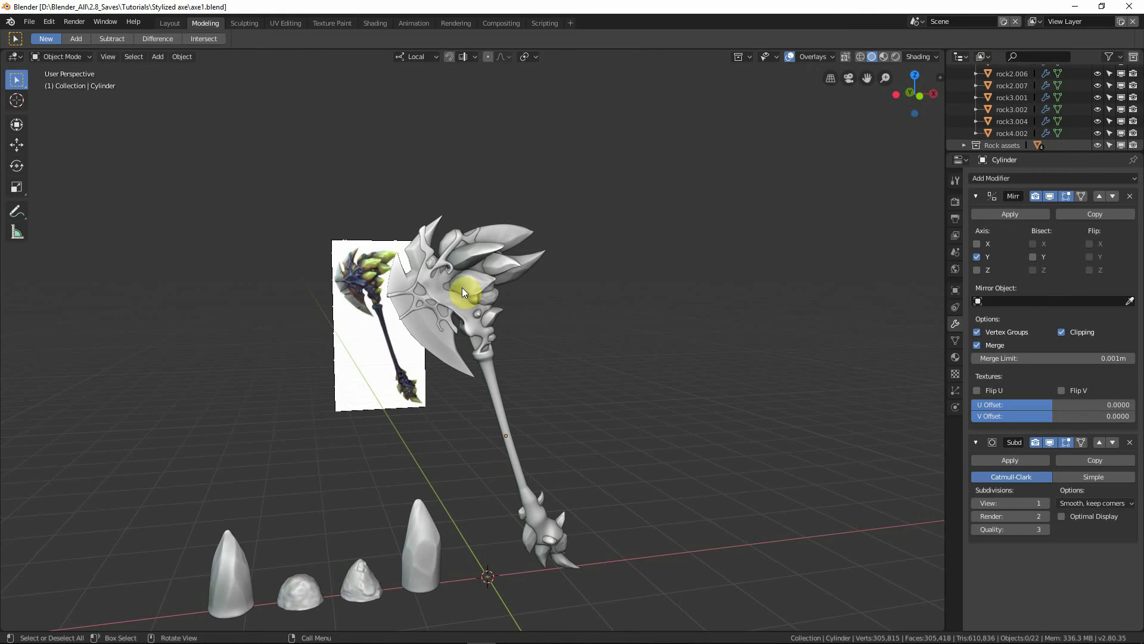